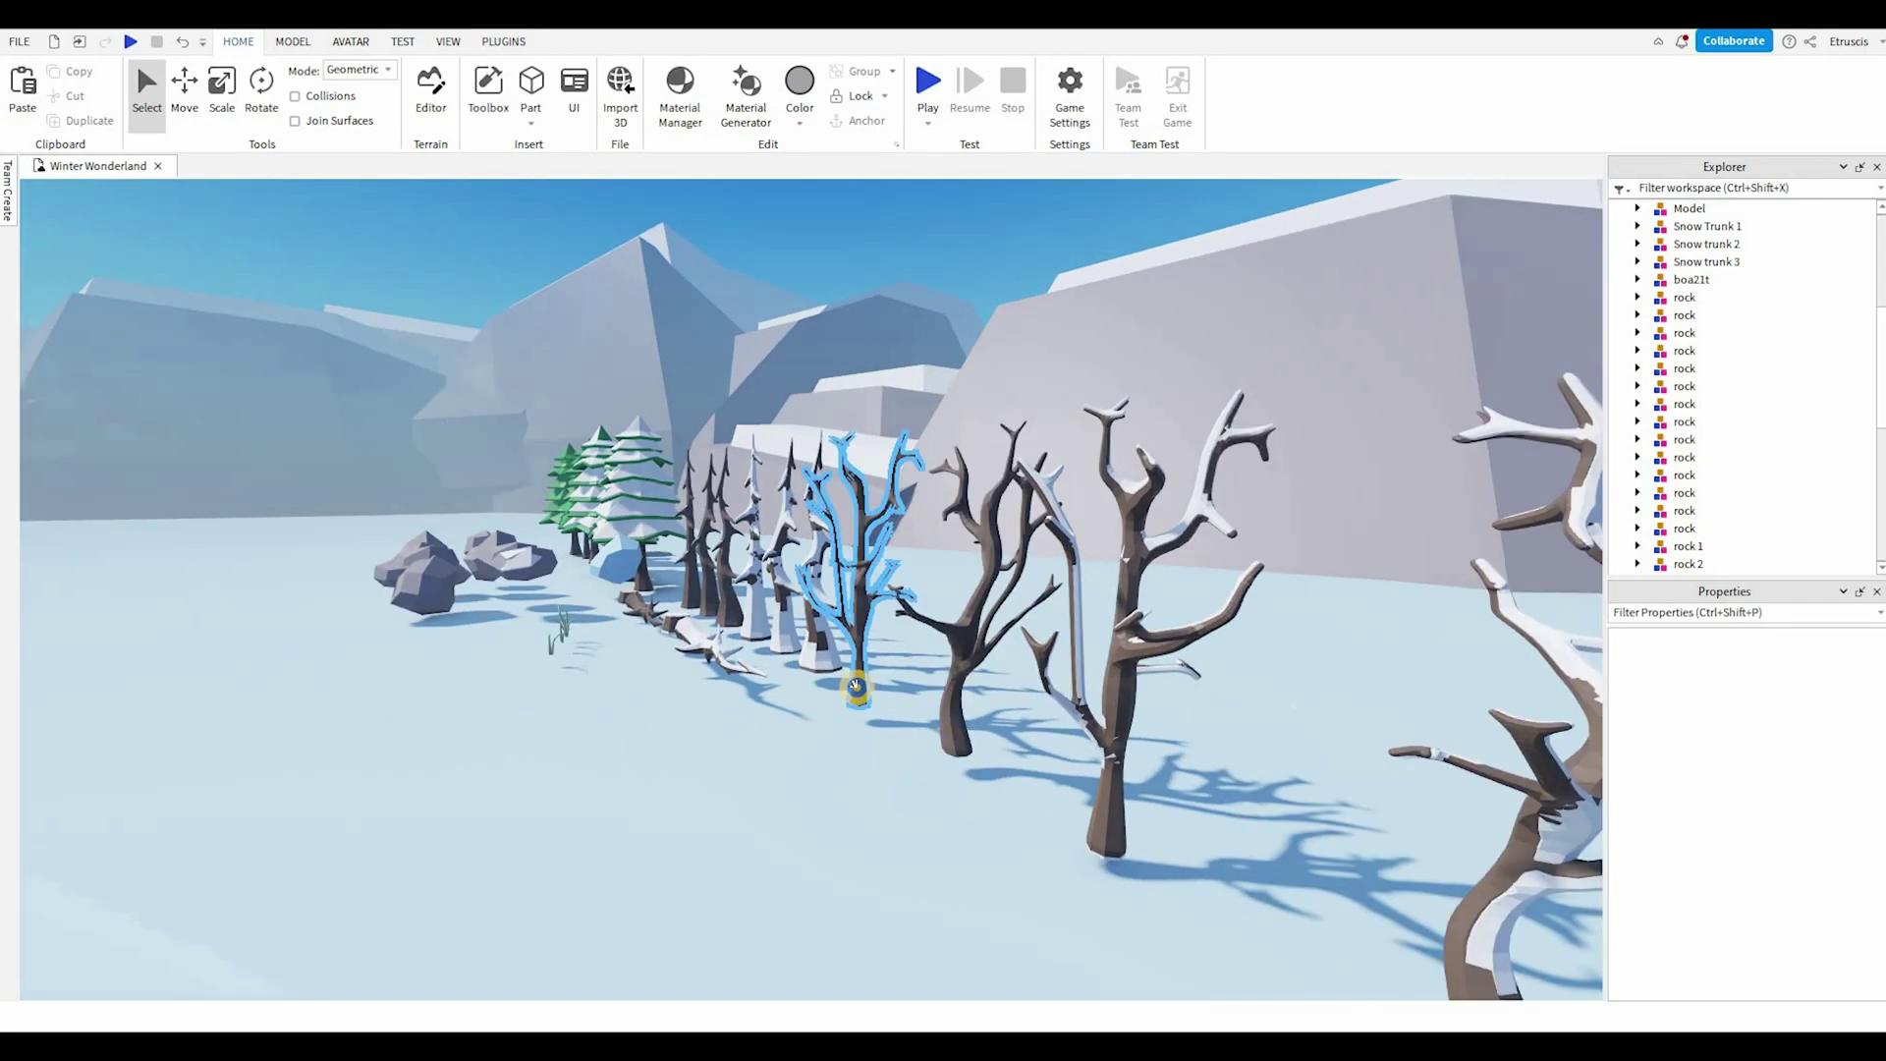
Step: Examine the low-poly pines, bare trees, rocks, stump and fallen trunks in the WinterWonderland scene
key("w")
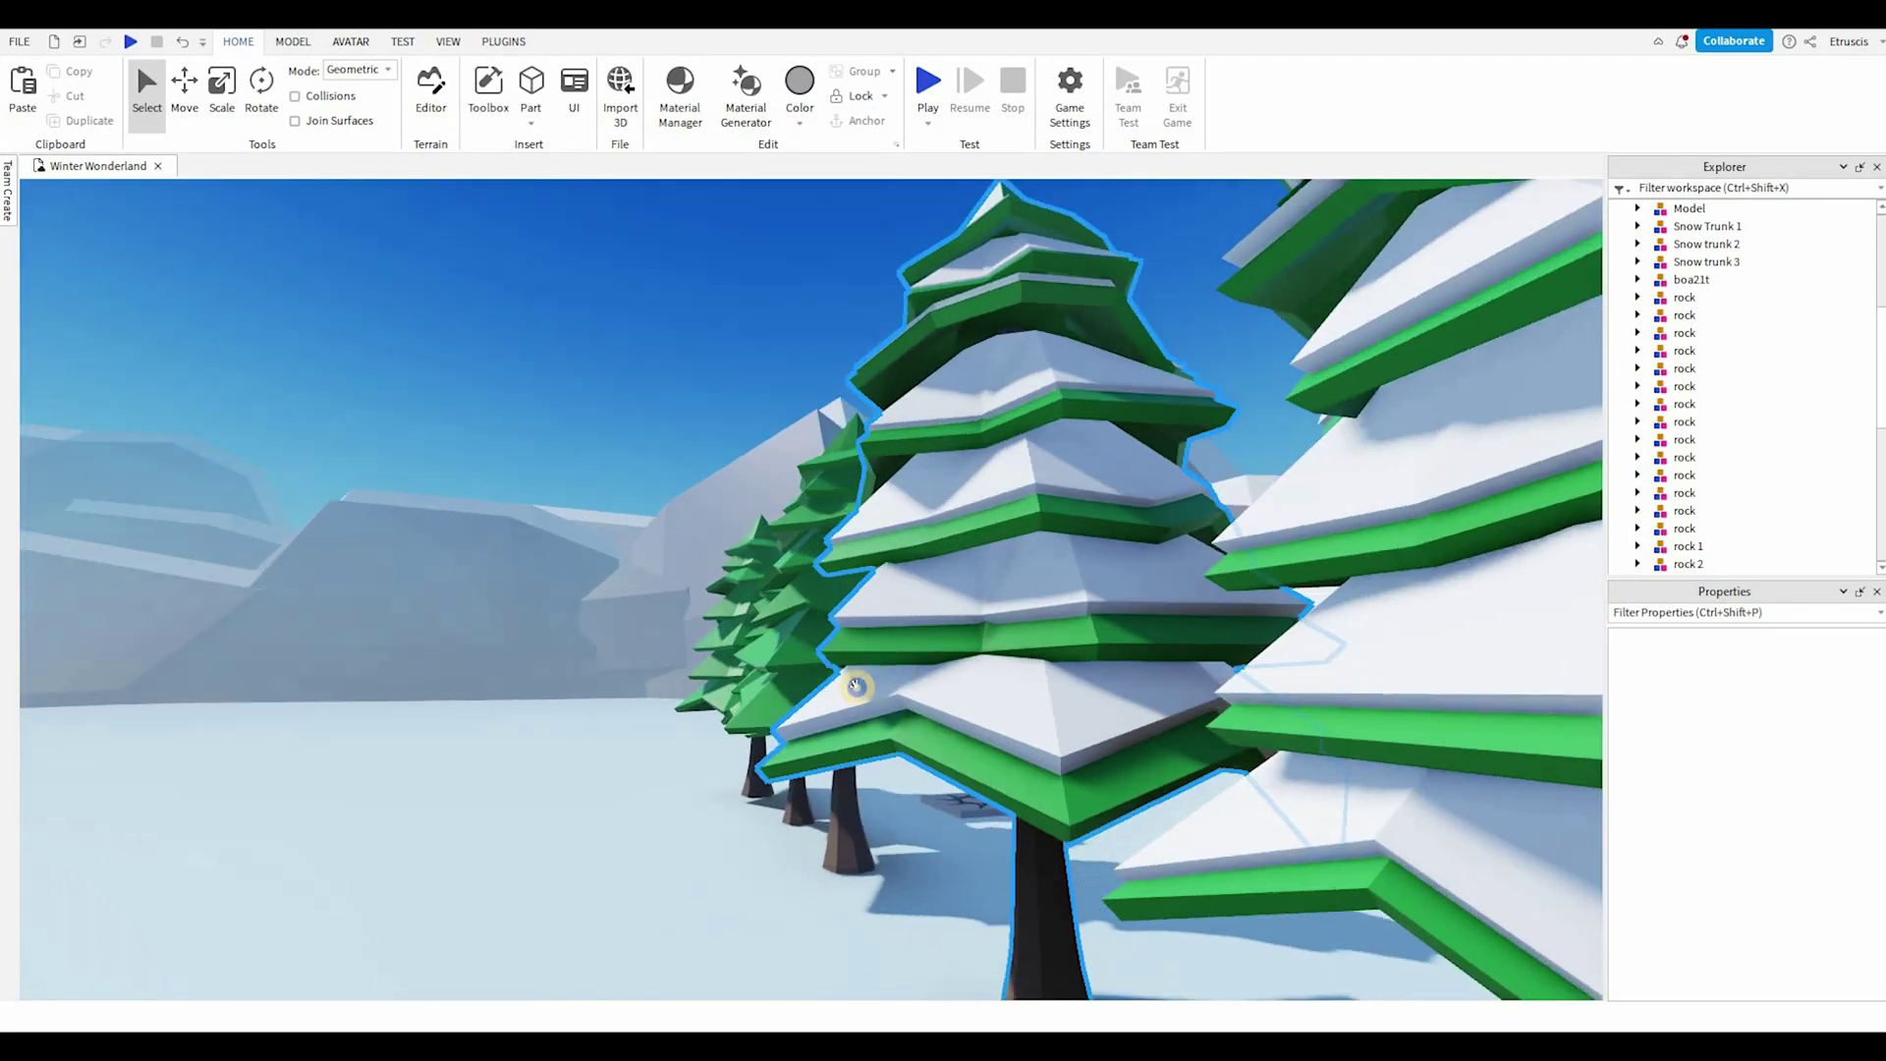
key("s")
key("w")
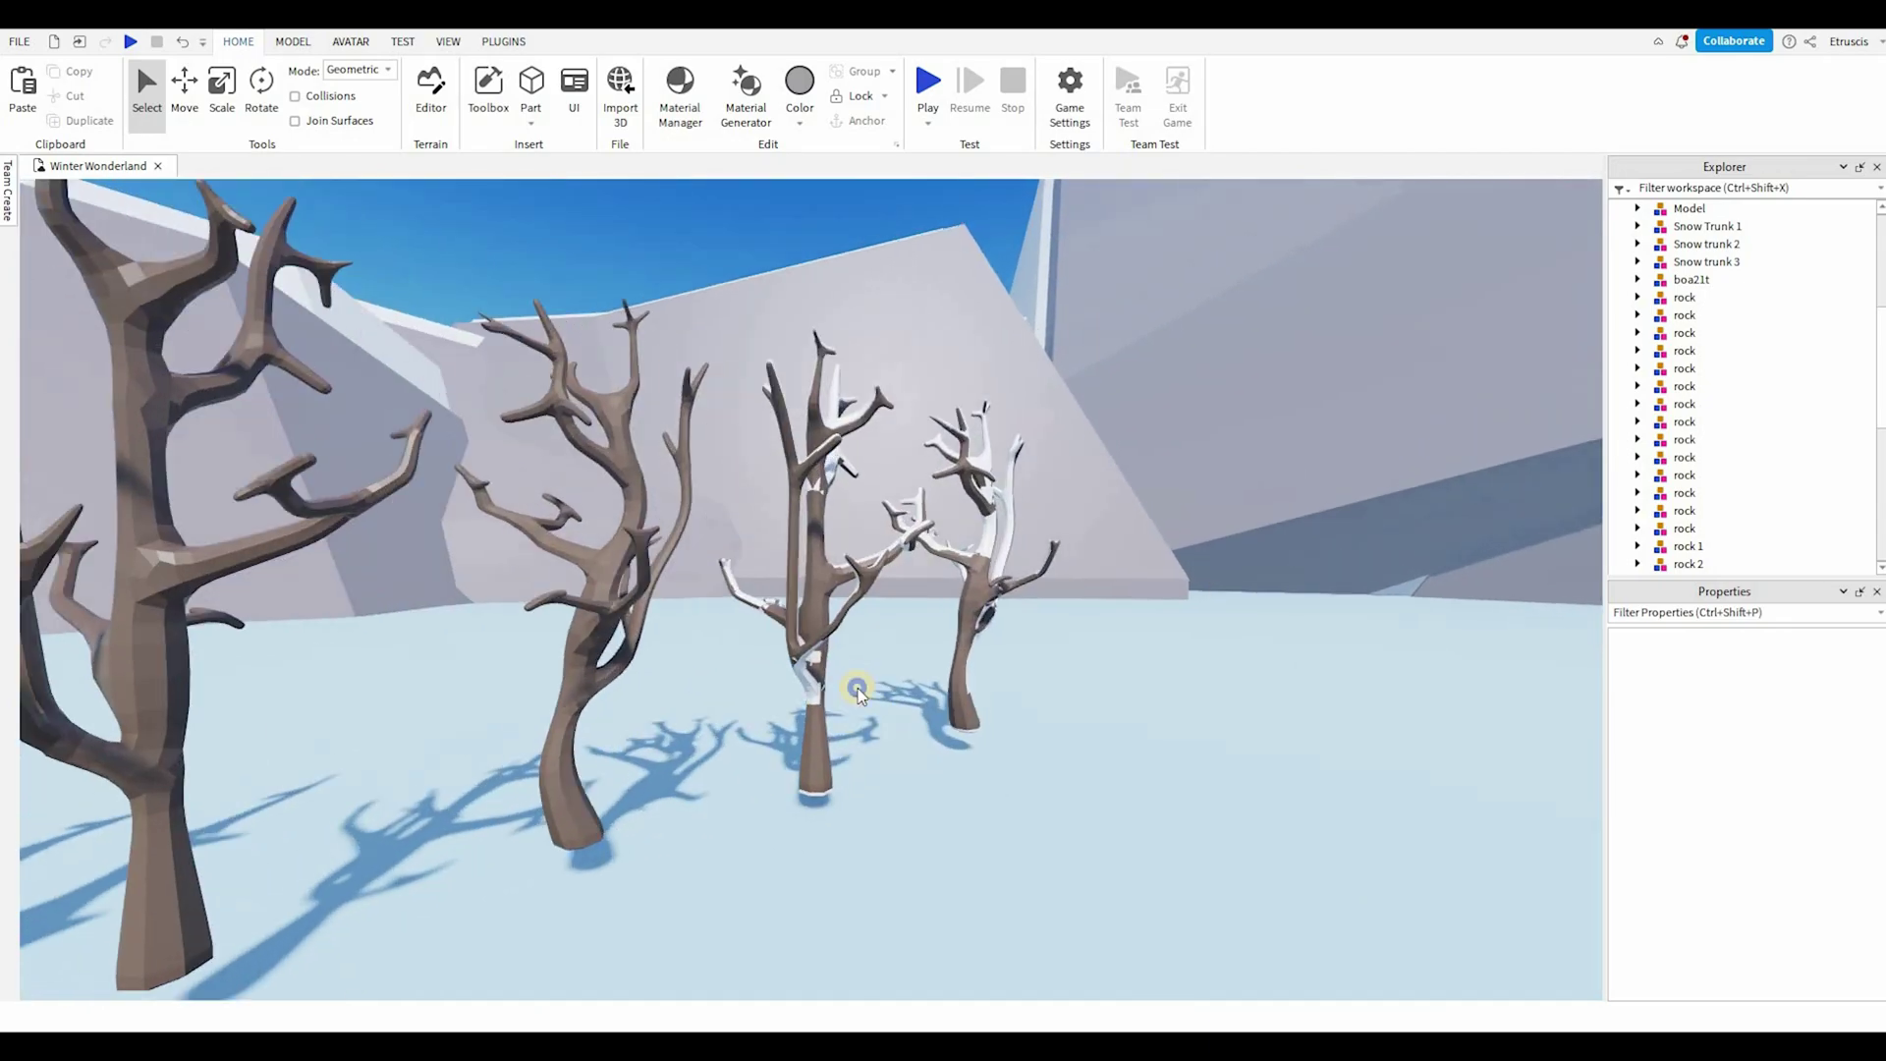
key("s")
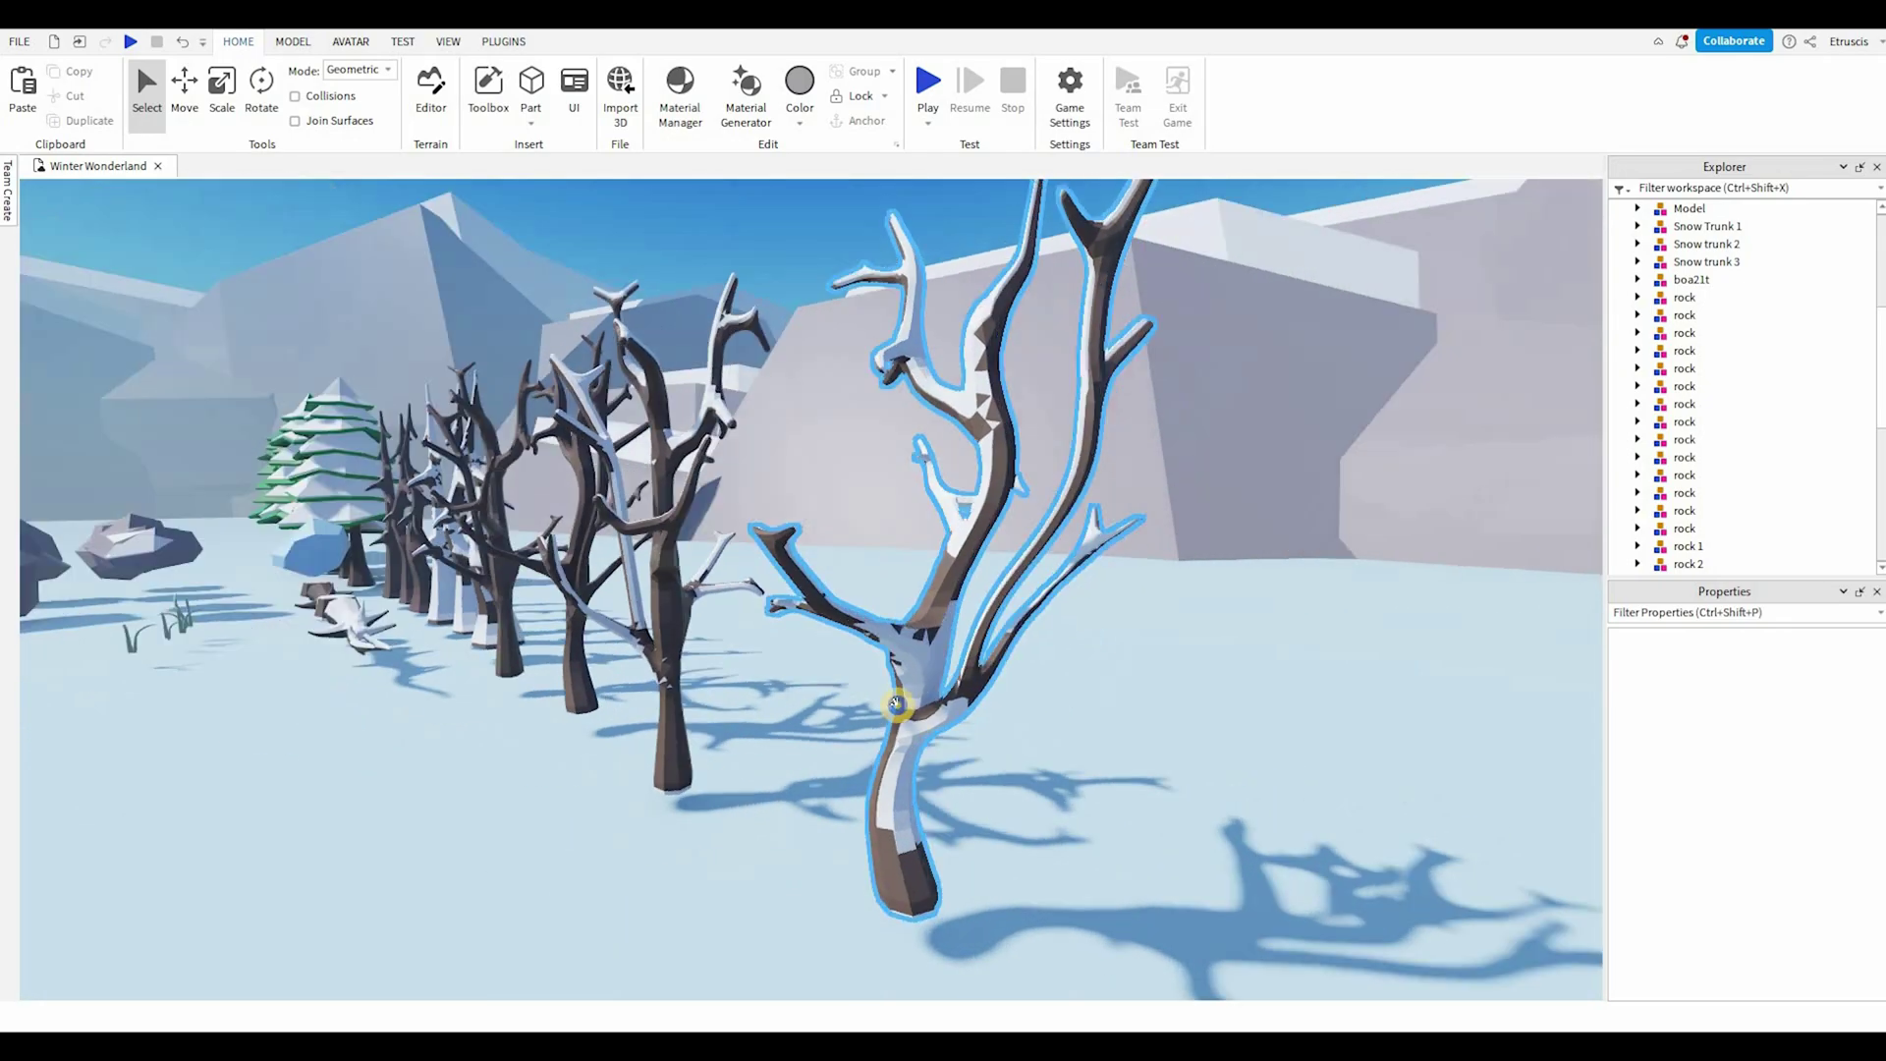
key("d")
key("w")
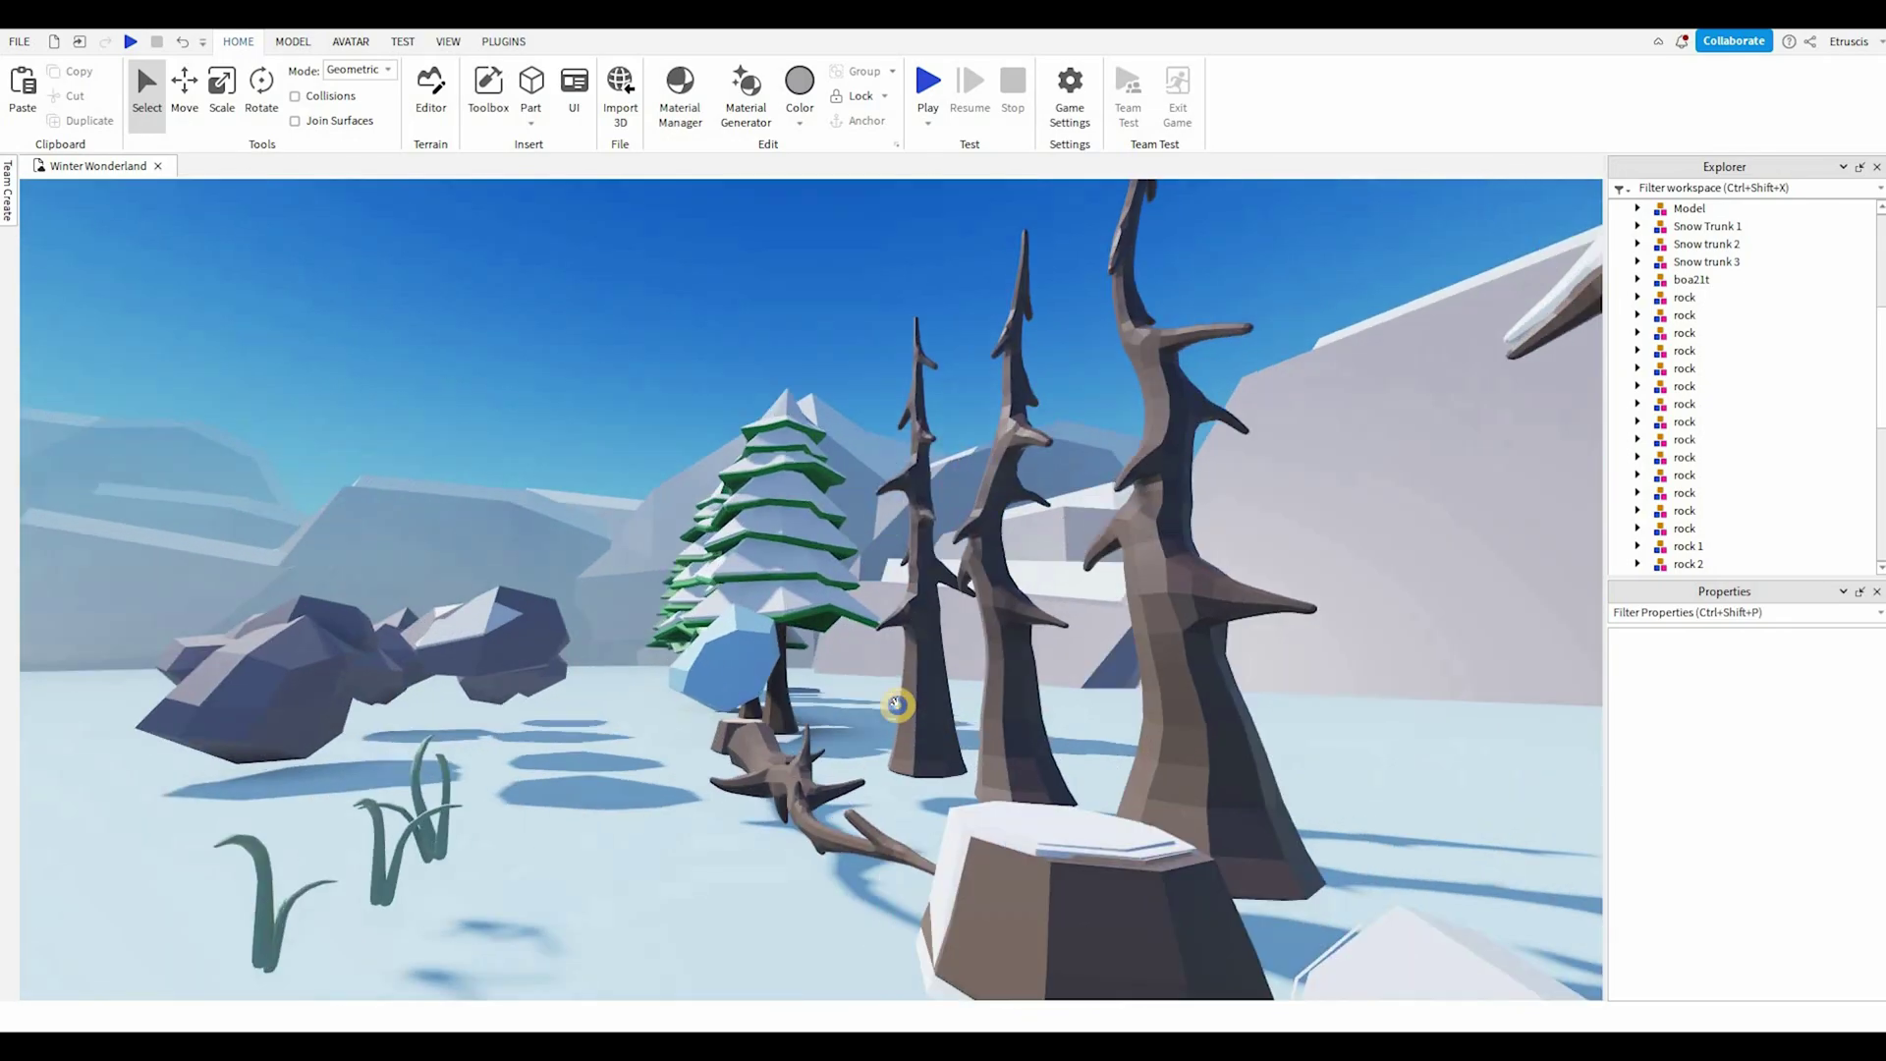
key("w")
key("s")
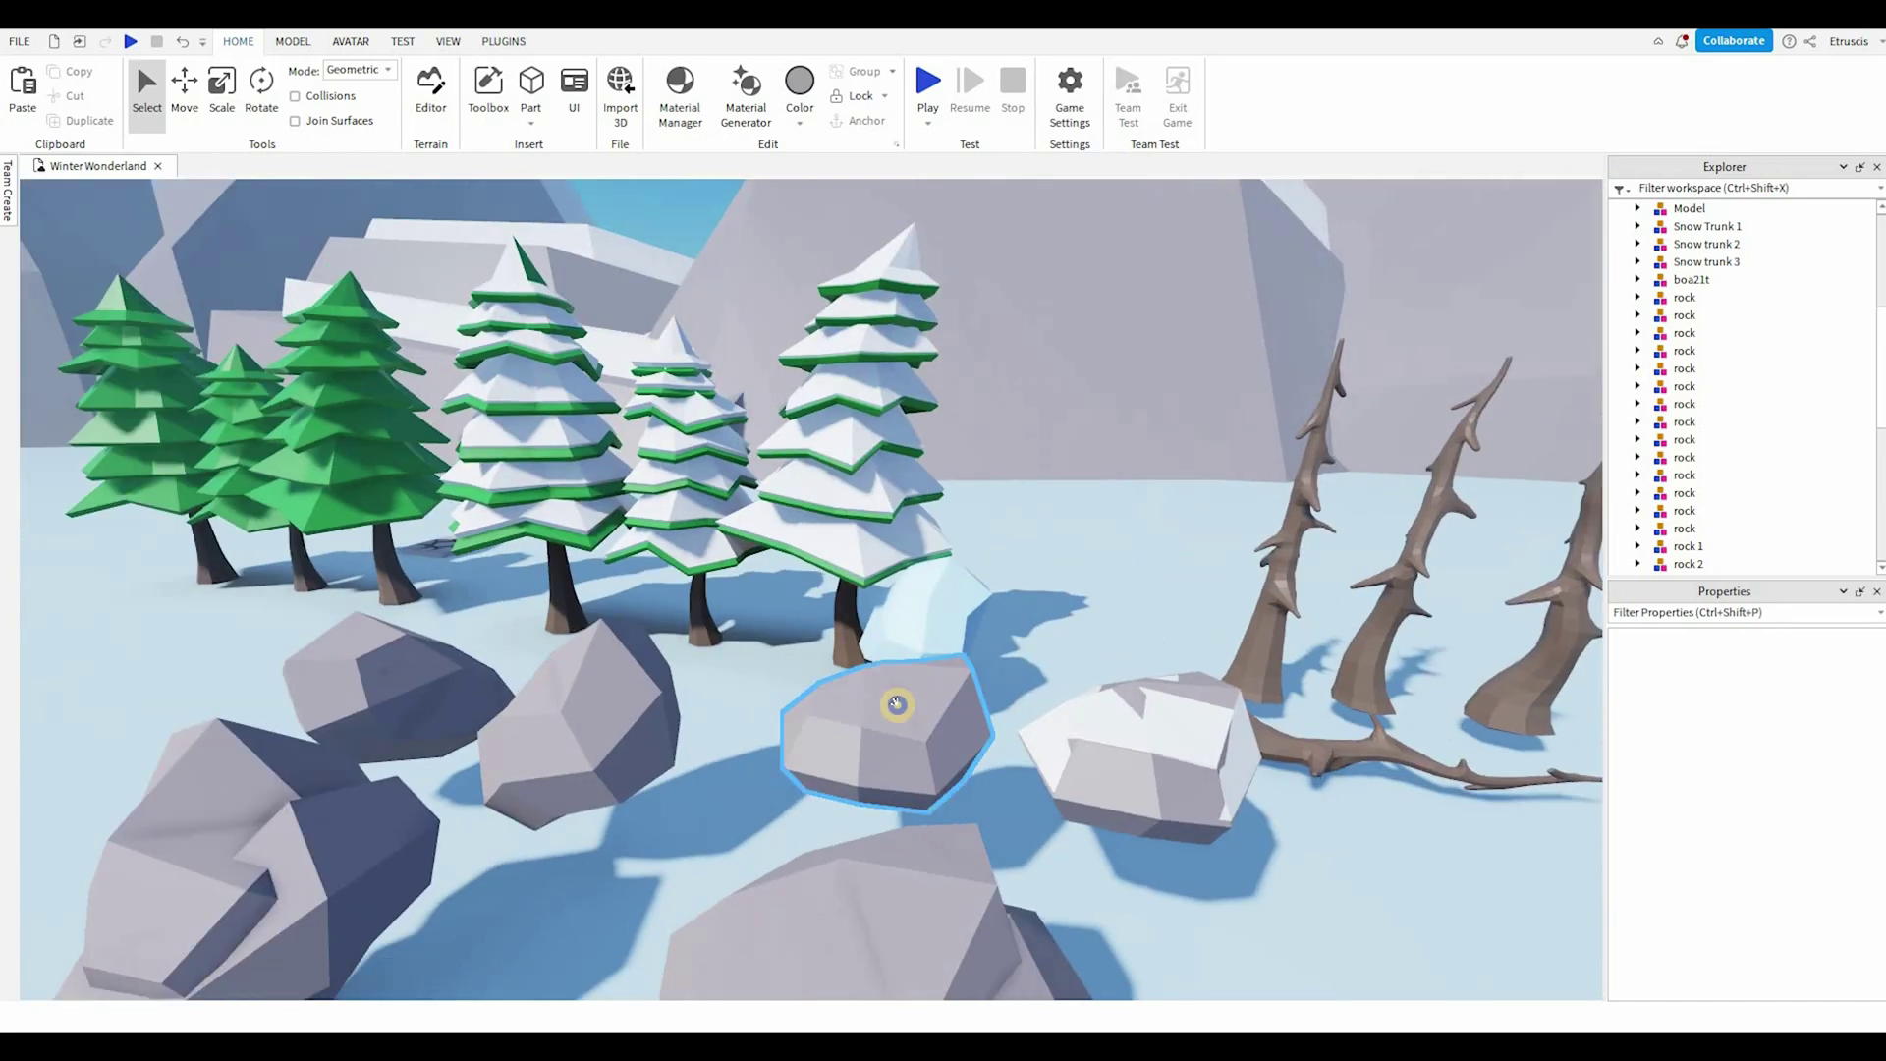
key("s")
key("w")
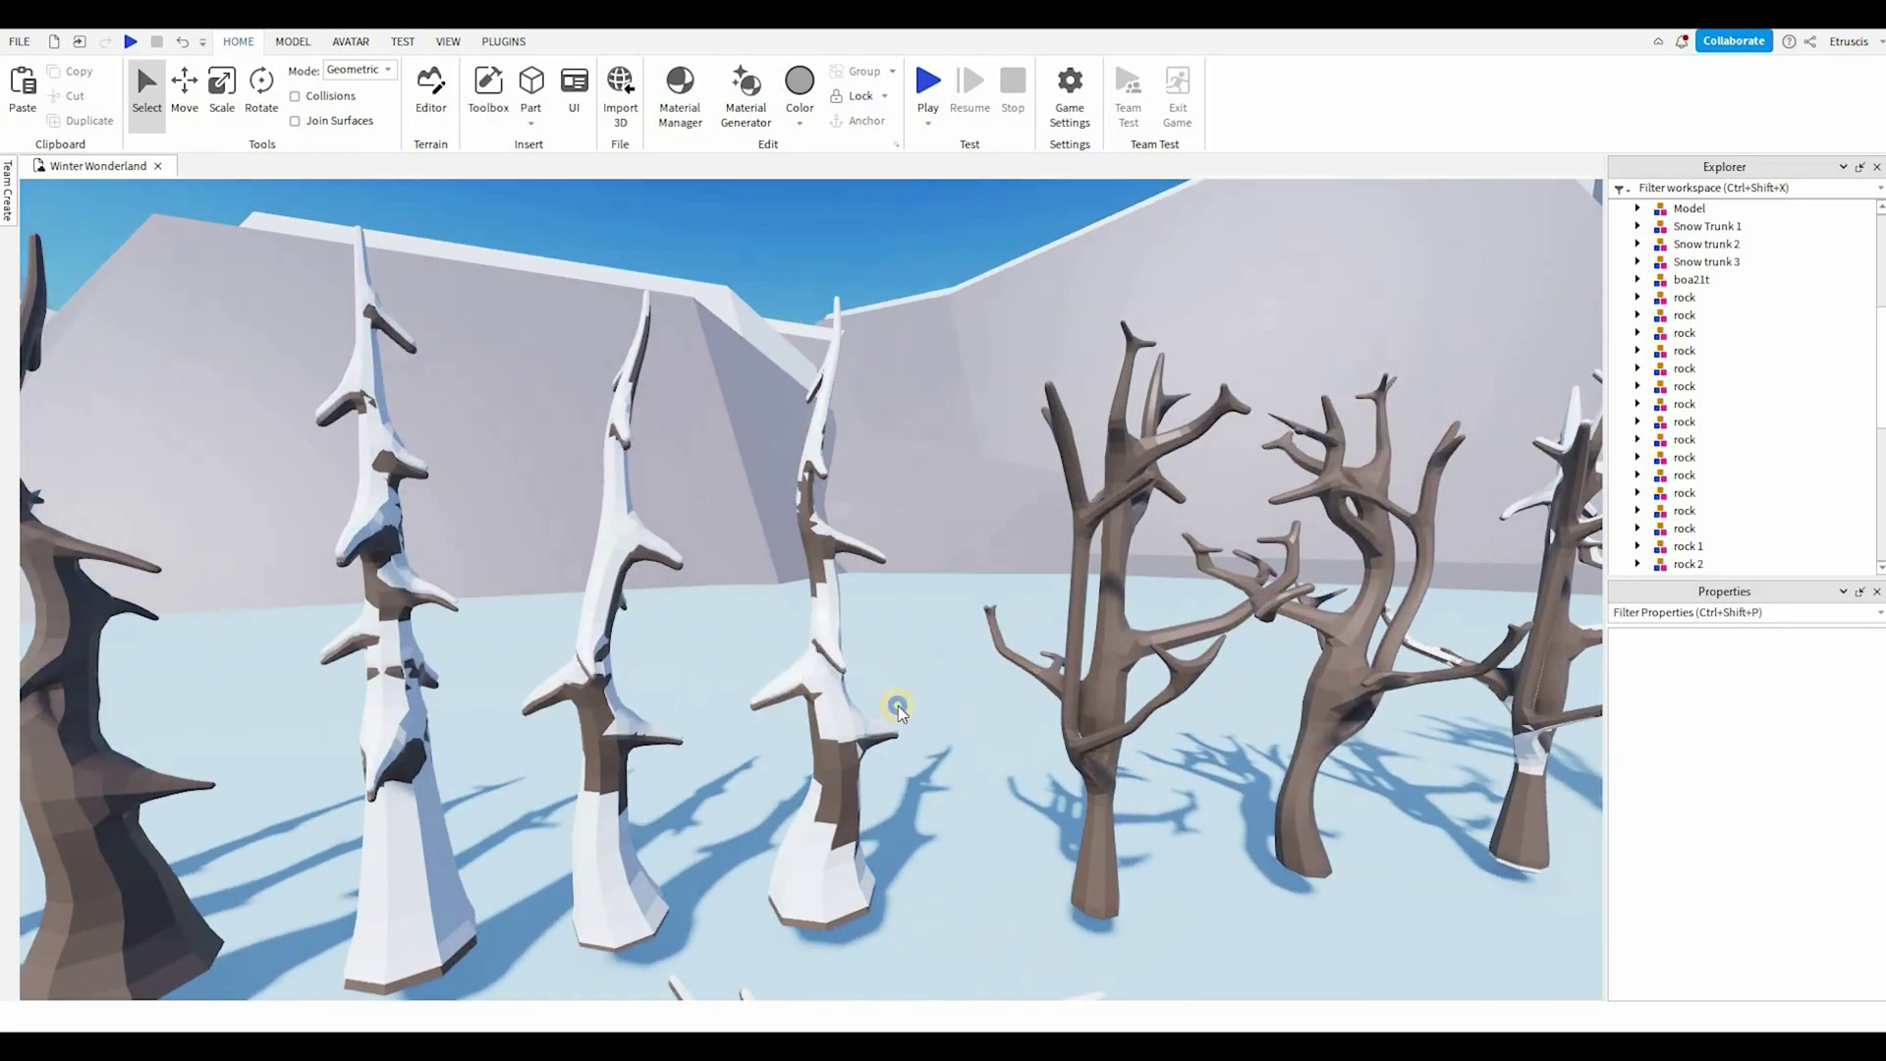
key("w")
key("s")
key("w")
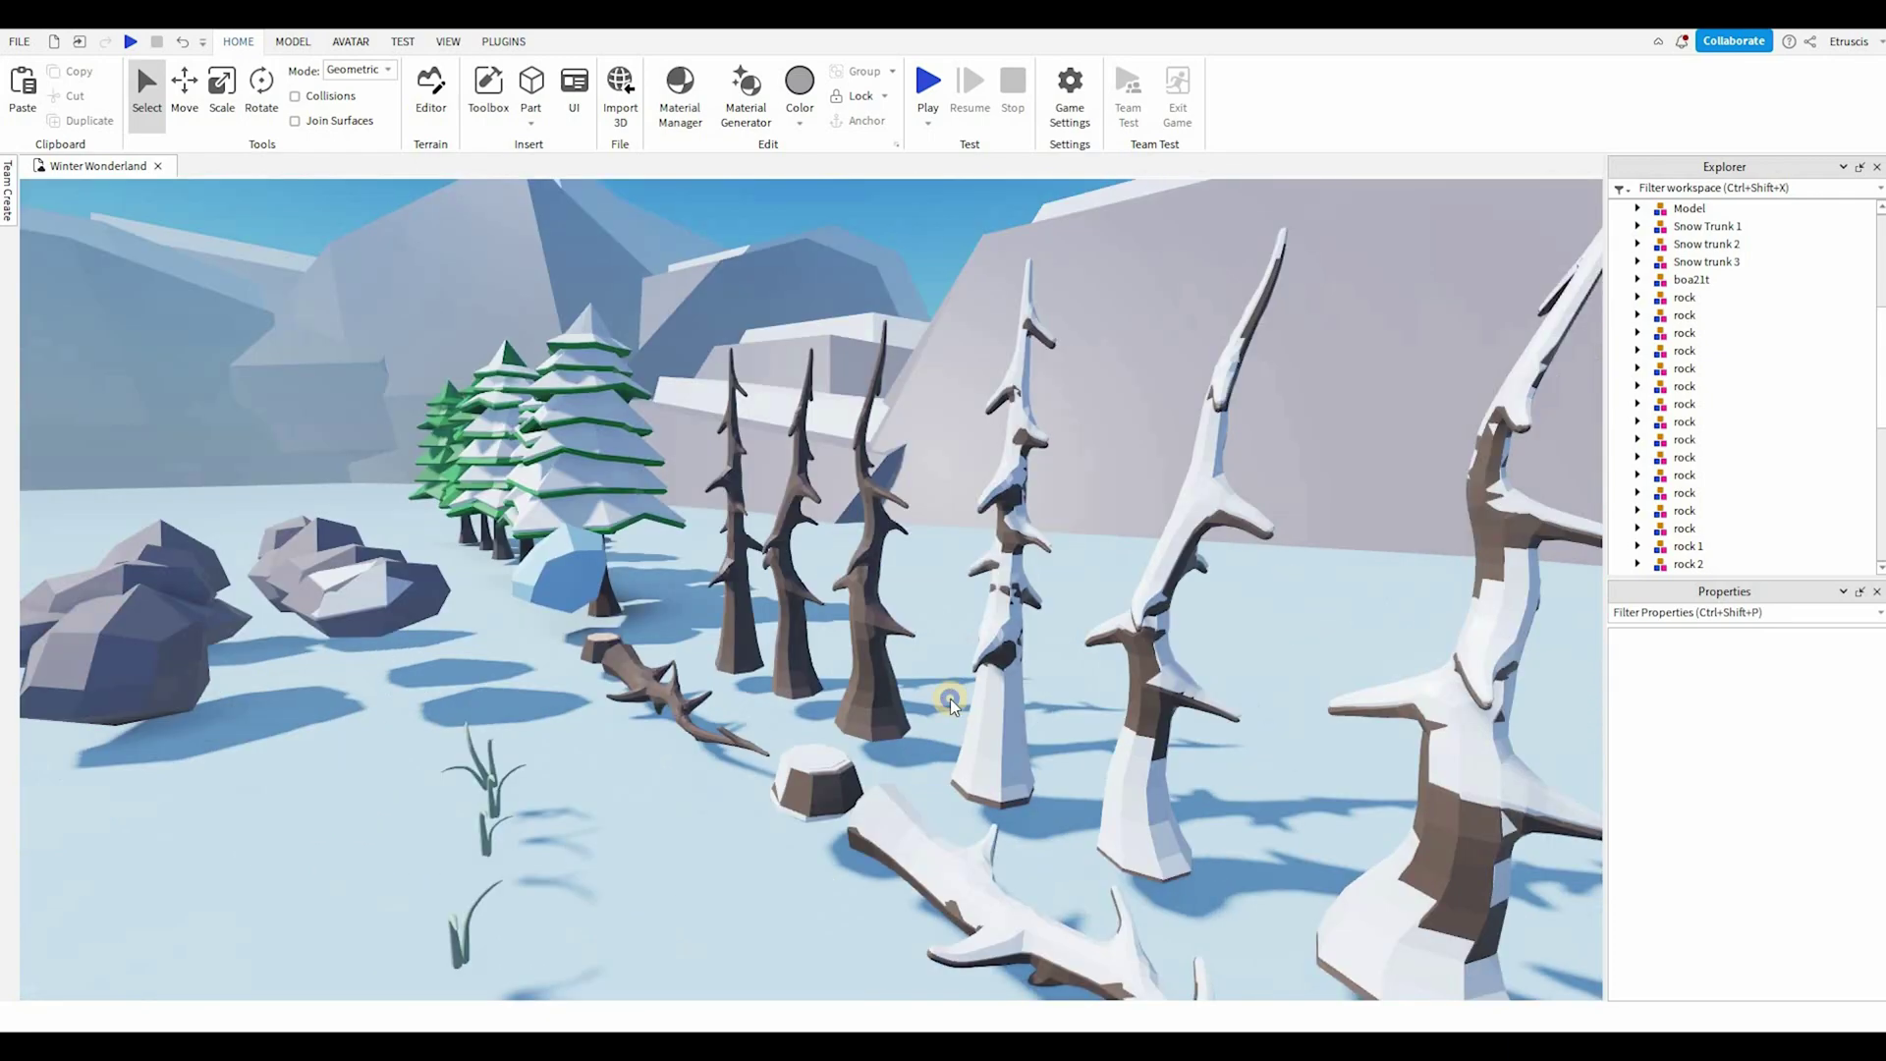
key("a")
key("s")
key("w")
key("s")
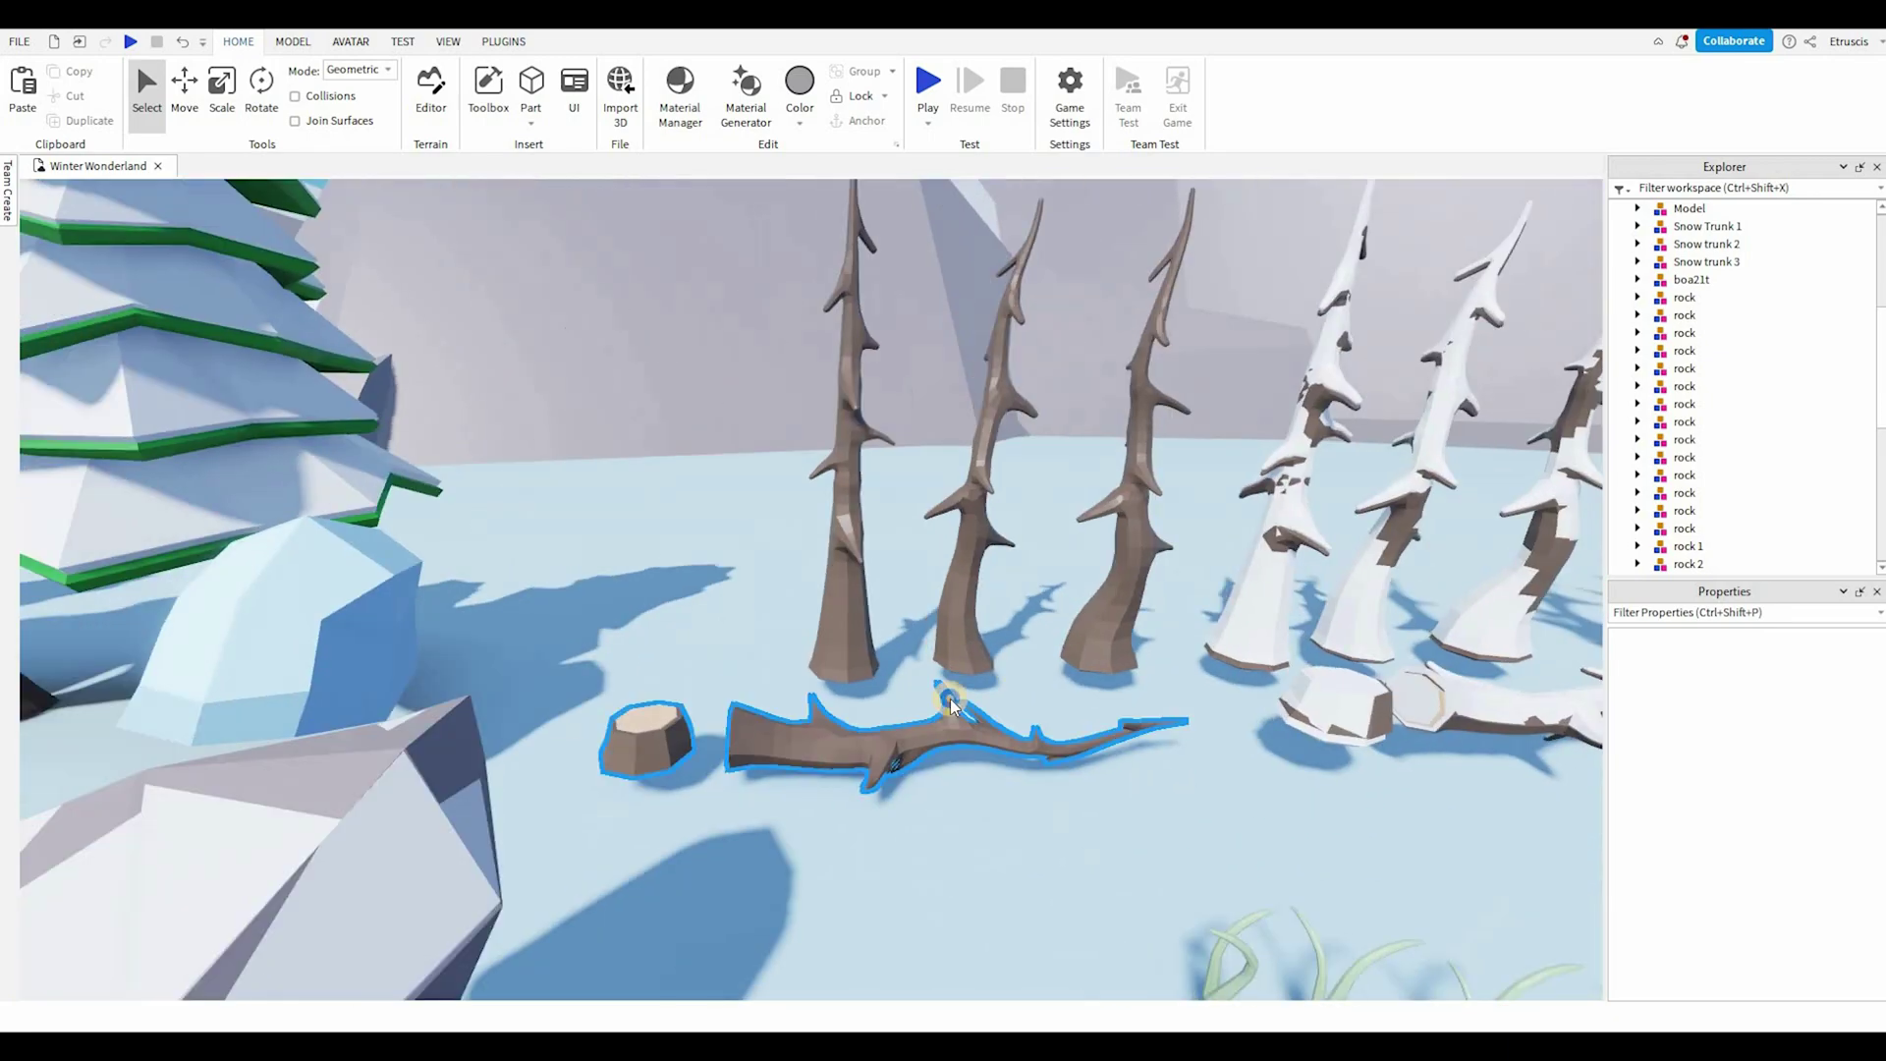
key("a")
right_click_drag(833, 801, 833, 800)
key("w")
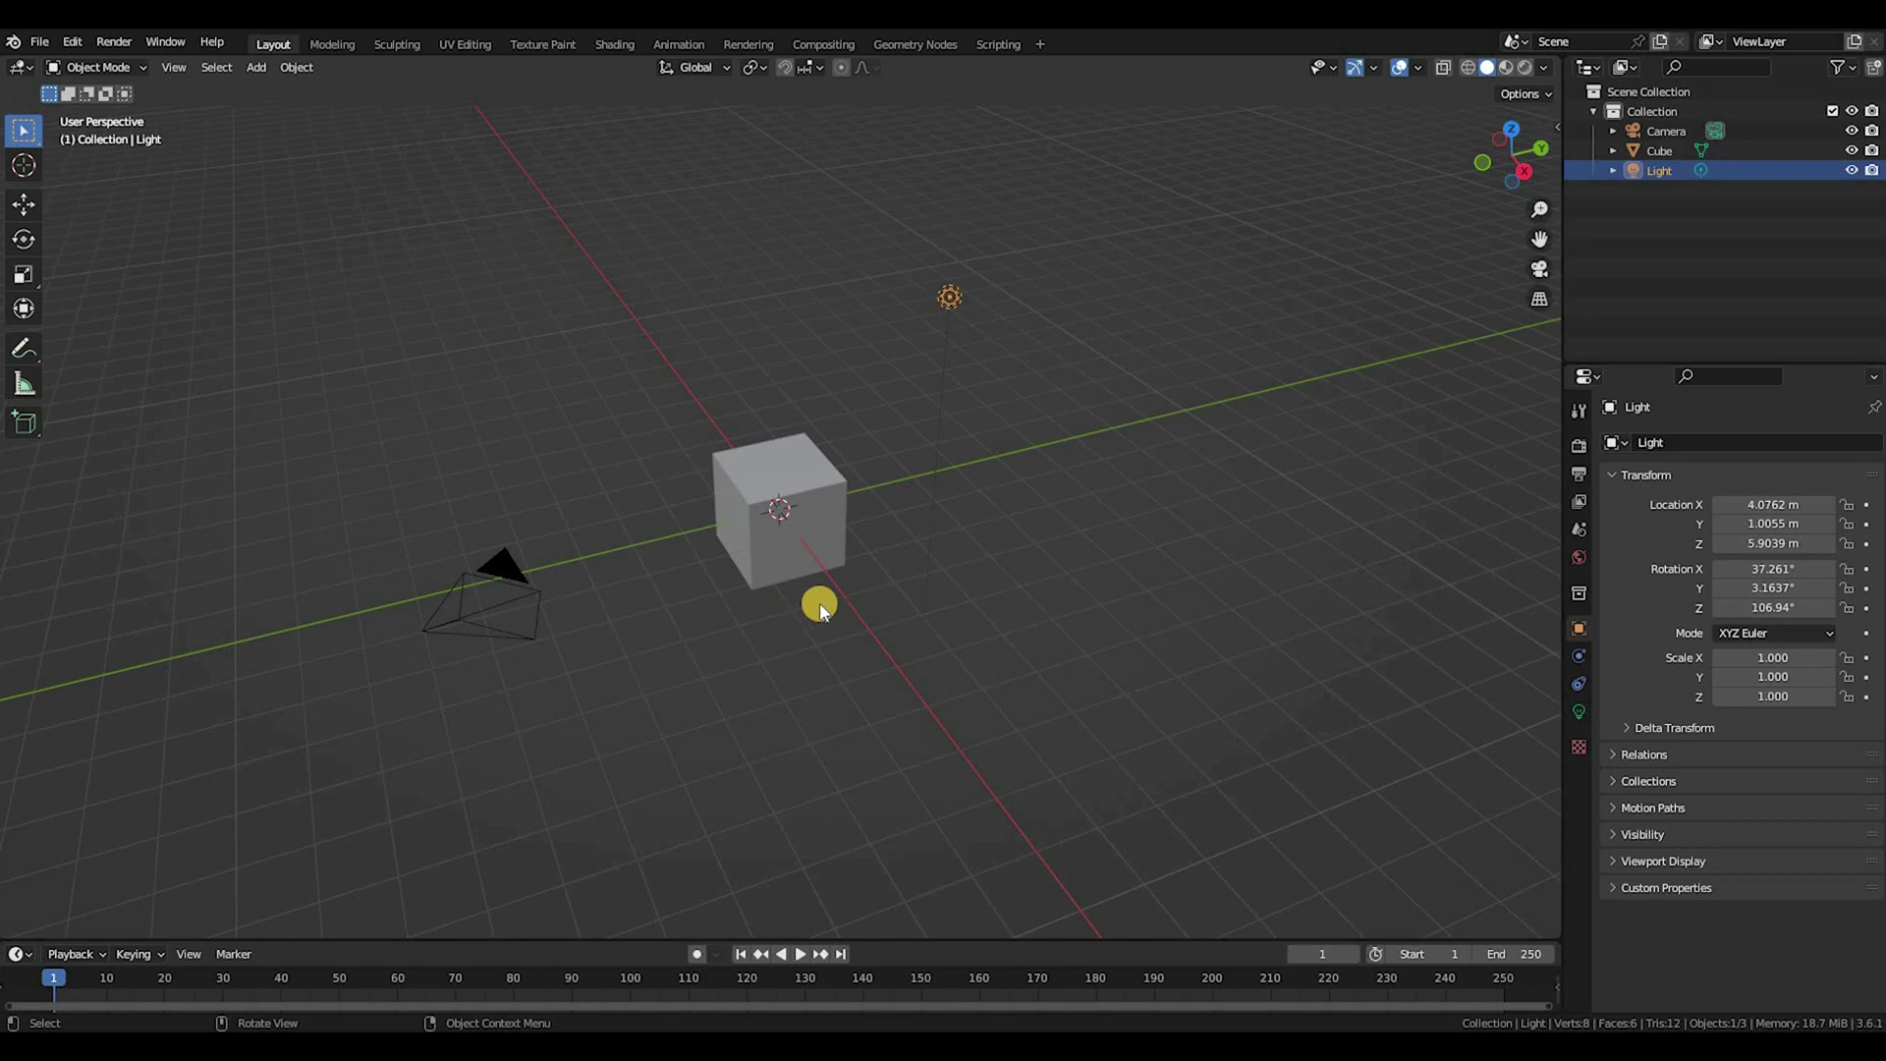
Step: Switch to Blender and delete the default light, camera and cube from the scene
middle_click_drag(817, 602, 1018, 215)
key("Delete")
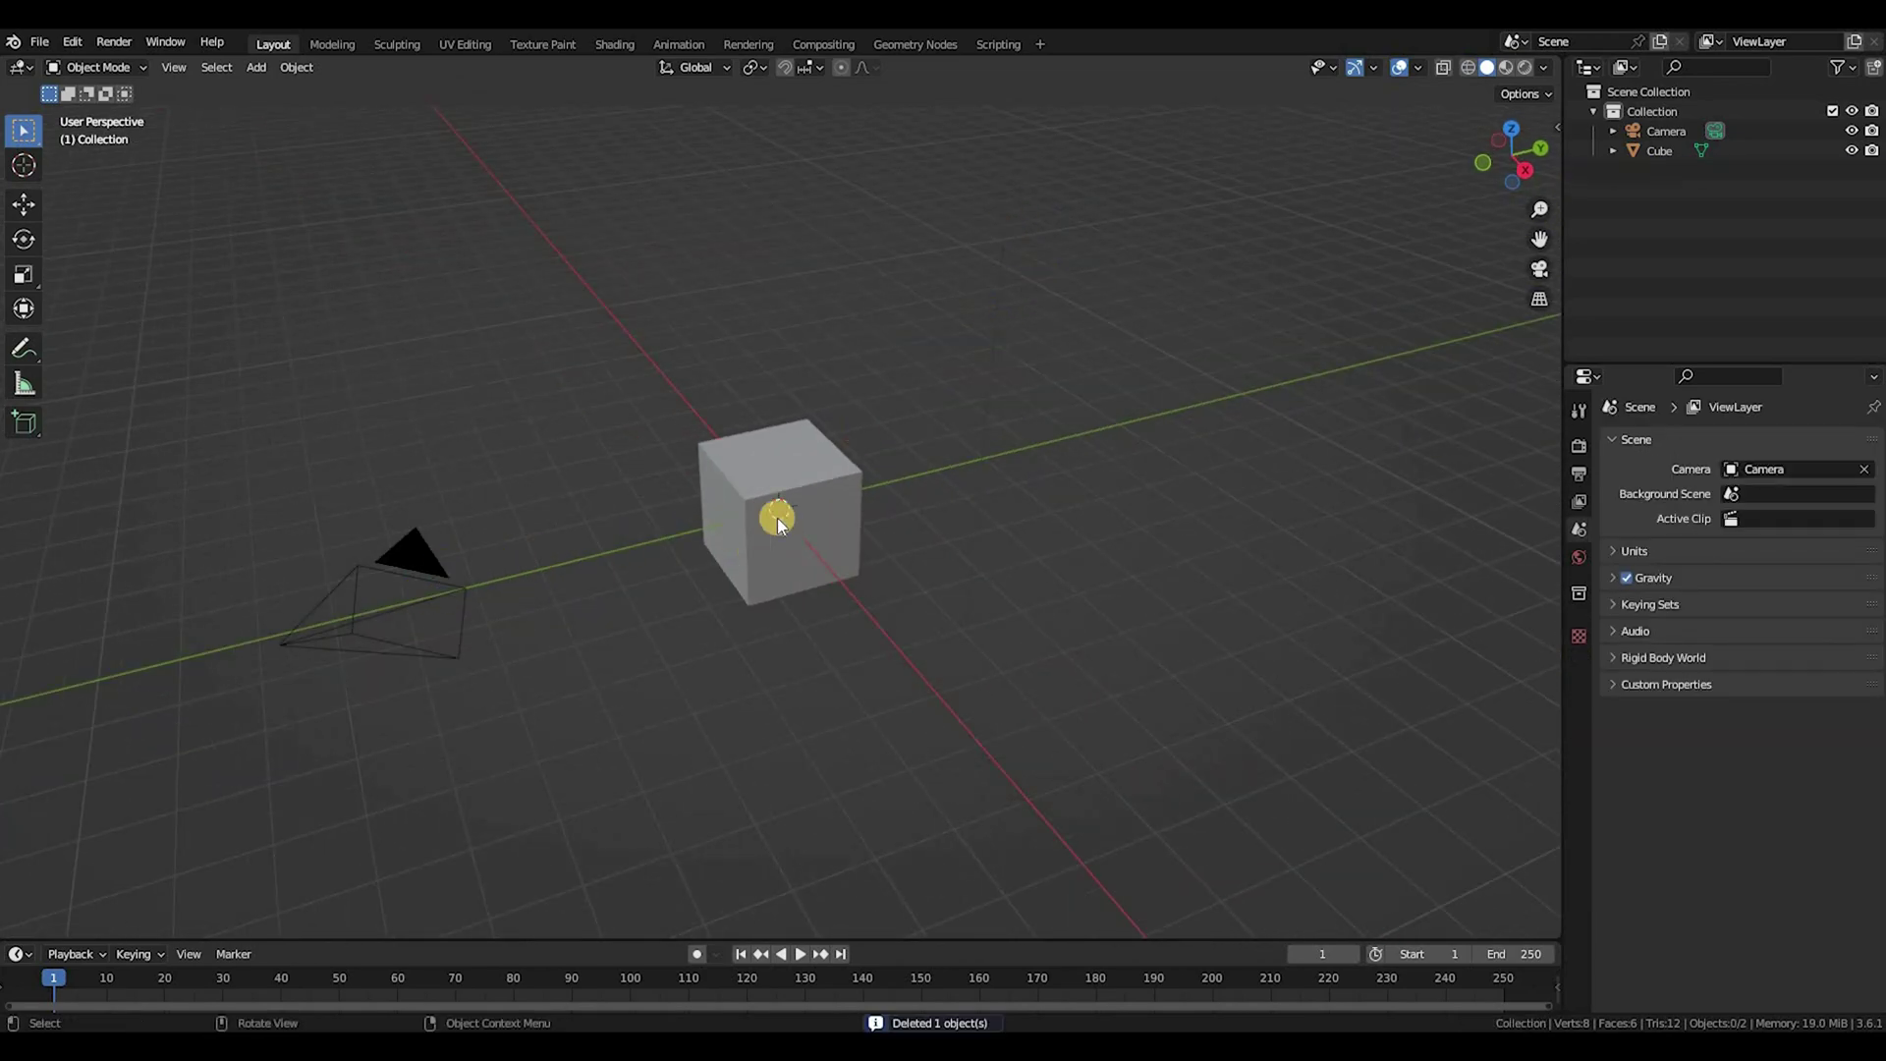
left_click(413, 570)
key("Delete")
left_click(800, 530)
key("Delete")
Step: Show the front orthographic view and add a mesh cube at the origin
key("KP_1")
scroll(1069, 589, "down", 3)
key("shift+a")
mouse_move(752, 439)
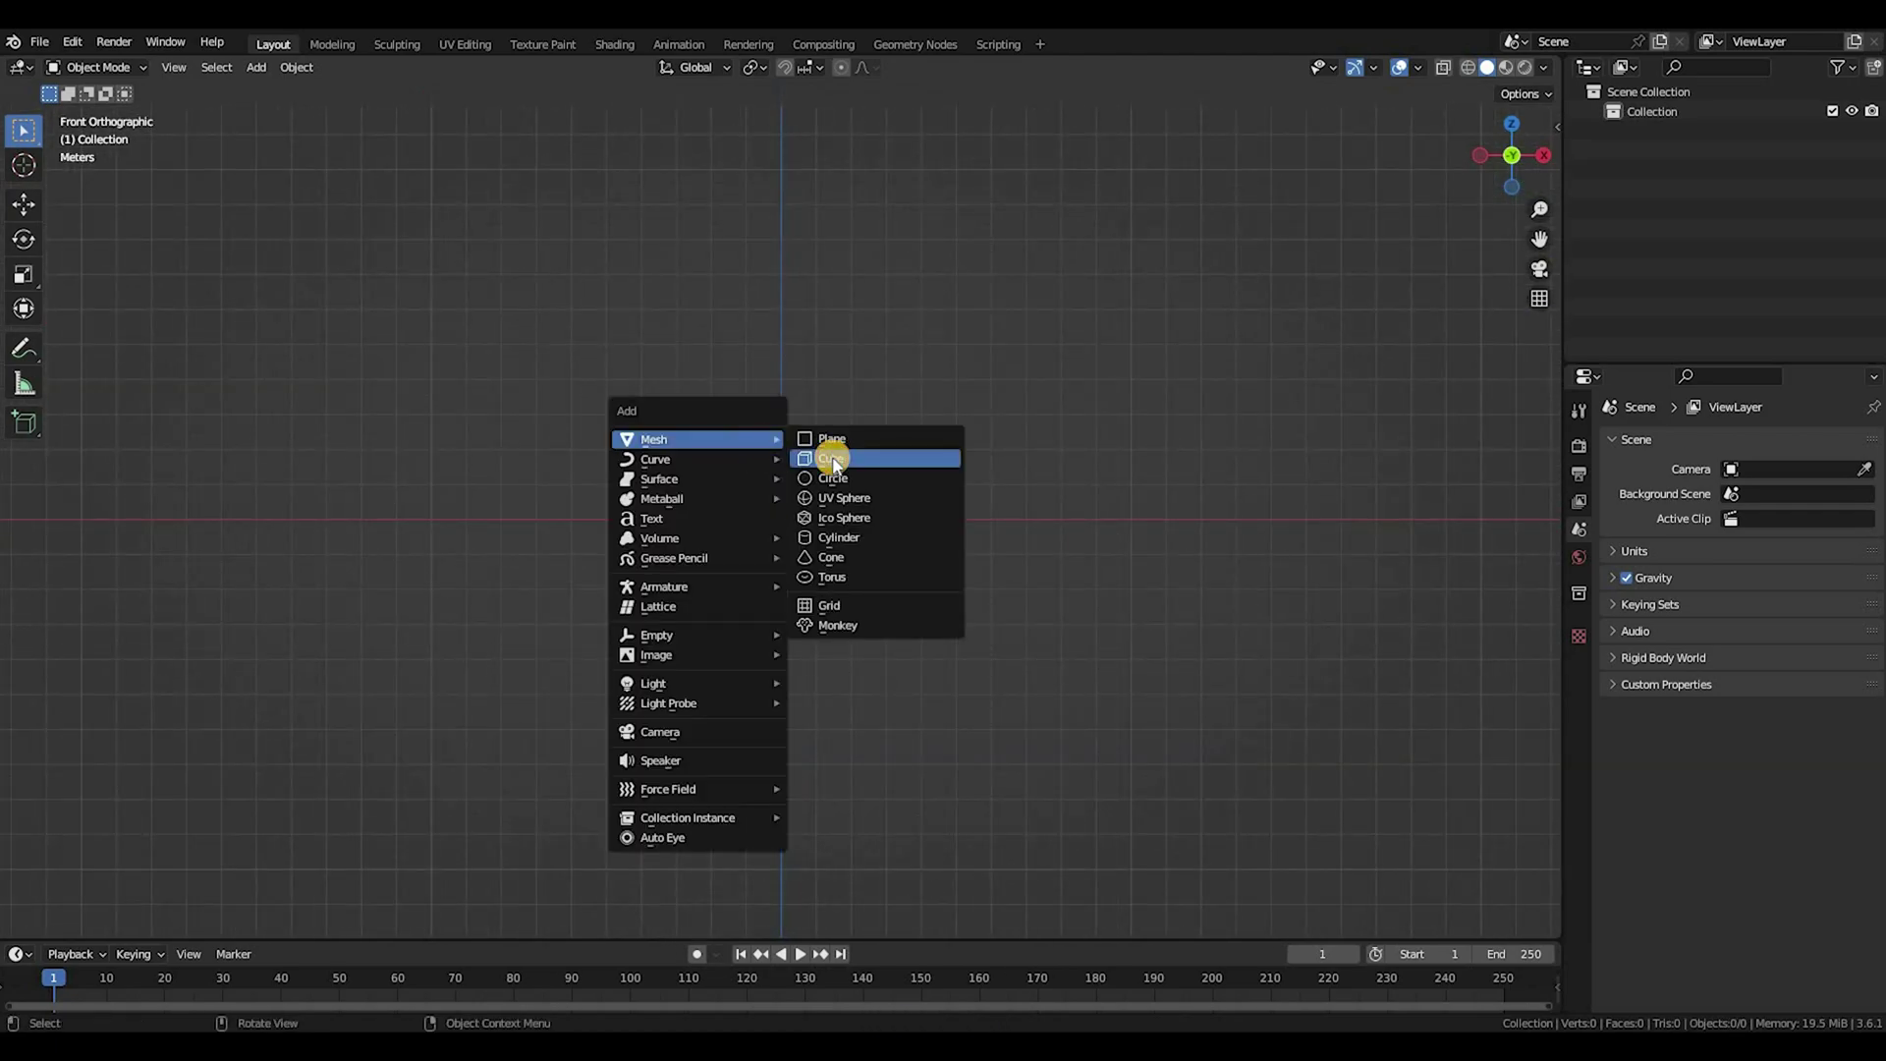
key("Return")
scroll(931, 615, "up", 4)
Step: Enter Edit Mode and merge all of the cube's vertices at center into a single vertex
key("Tab")
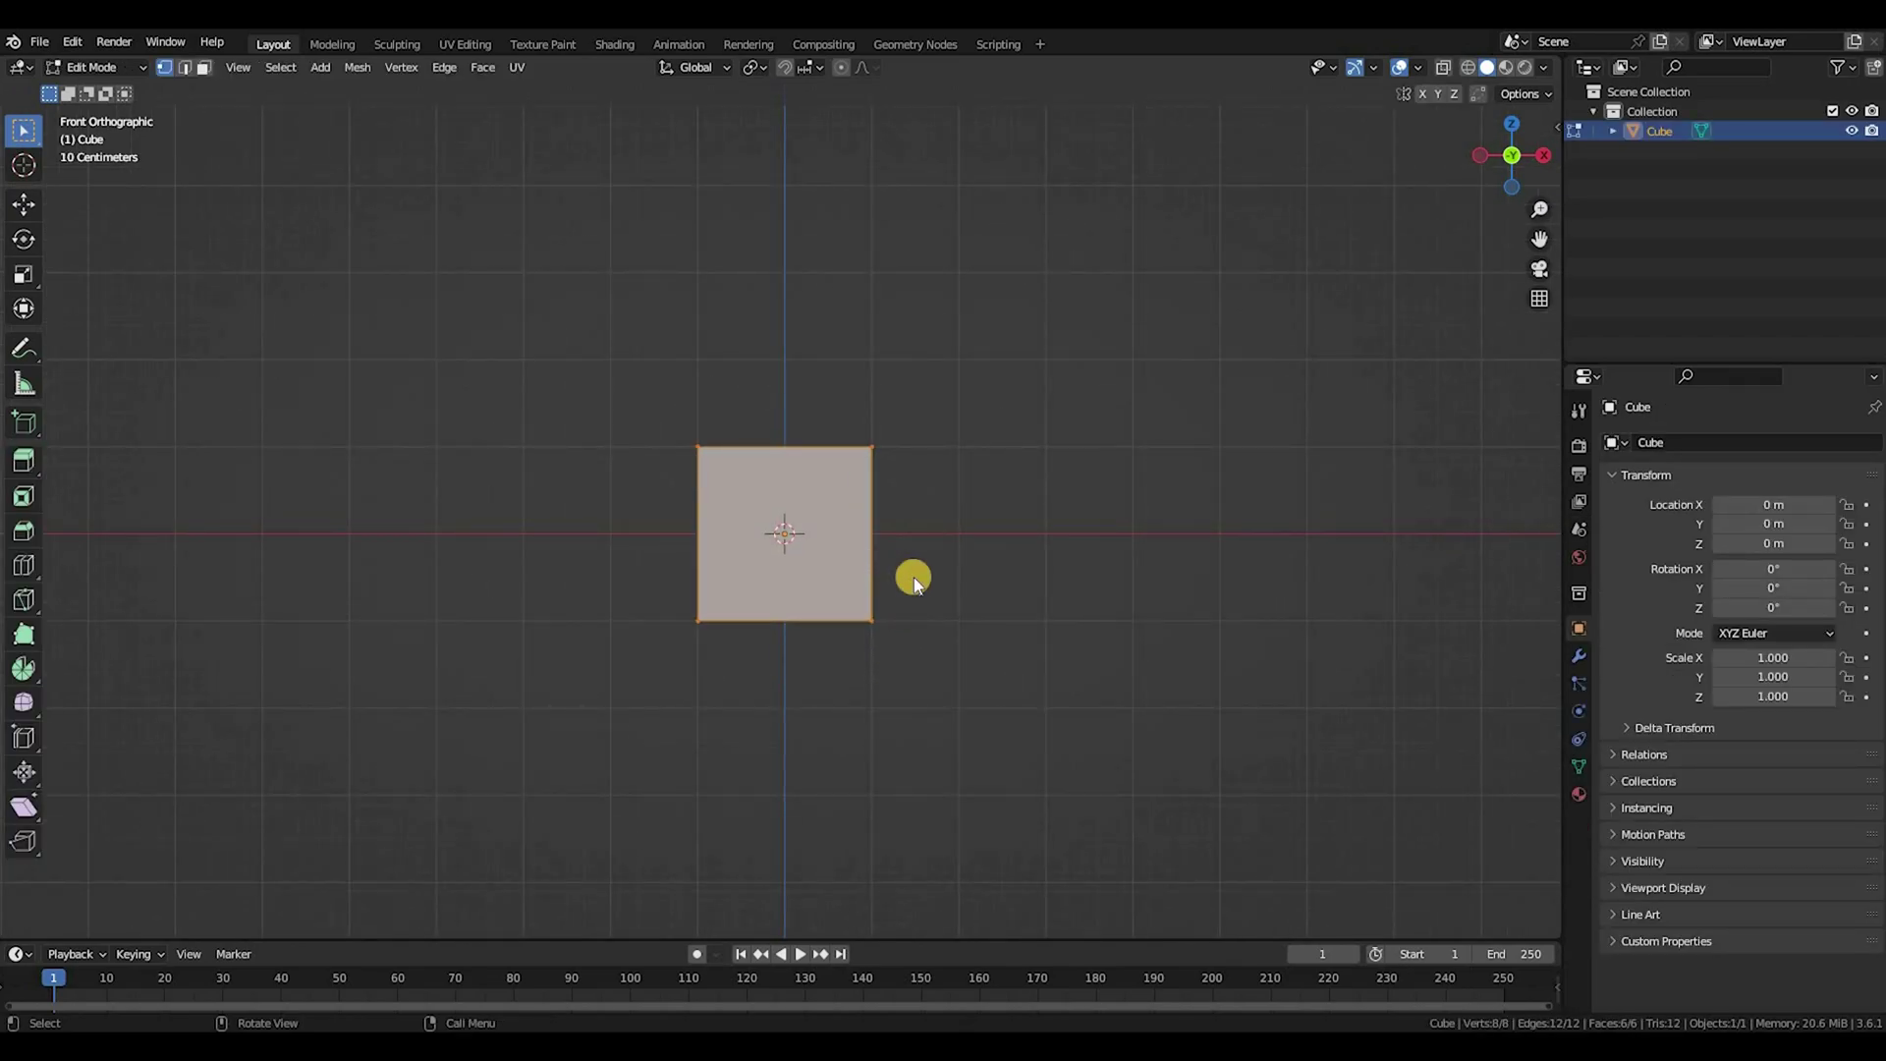
key("m")
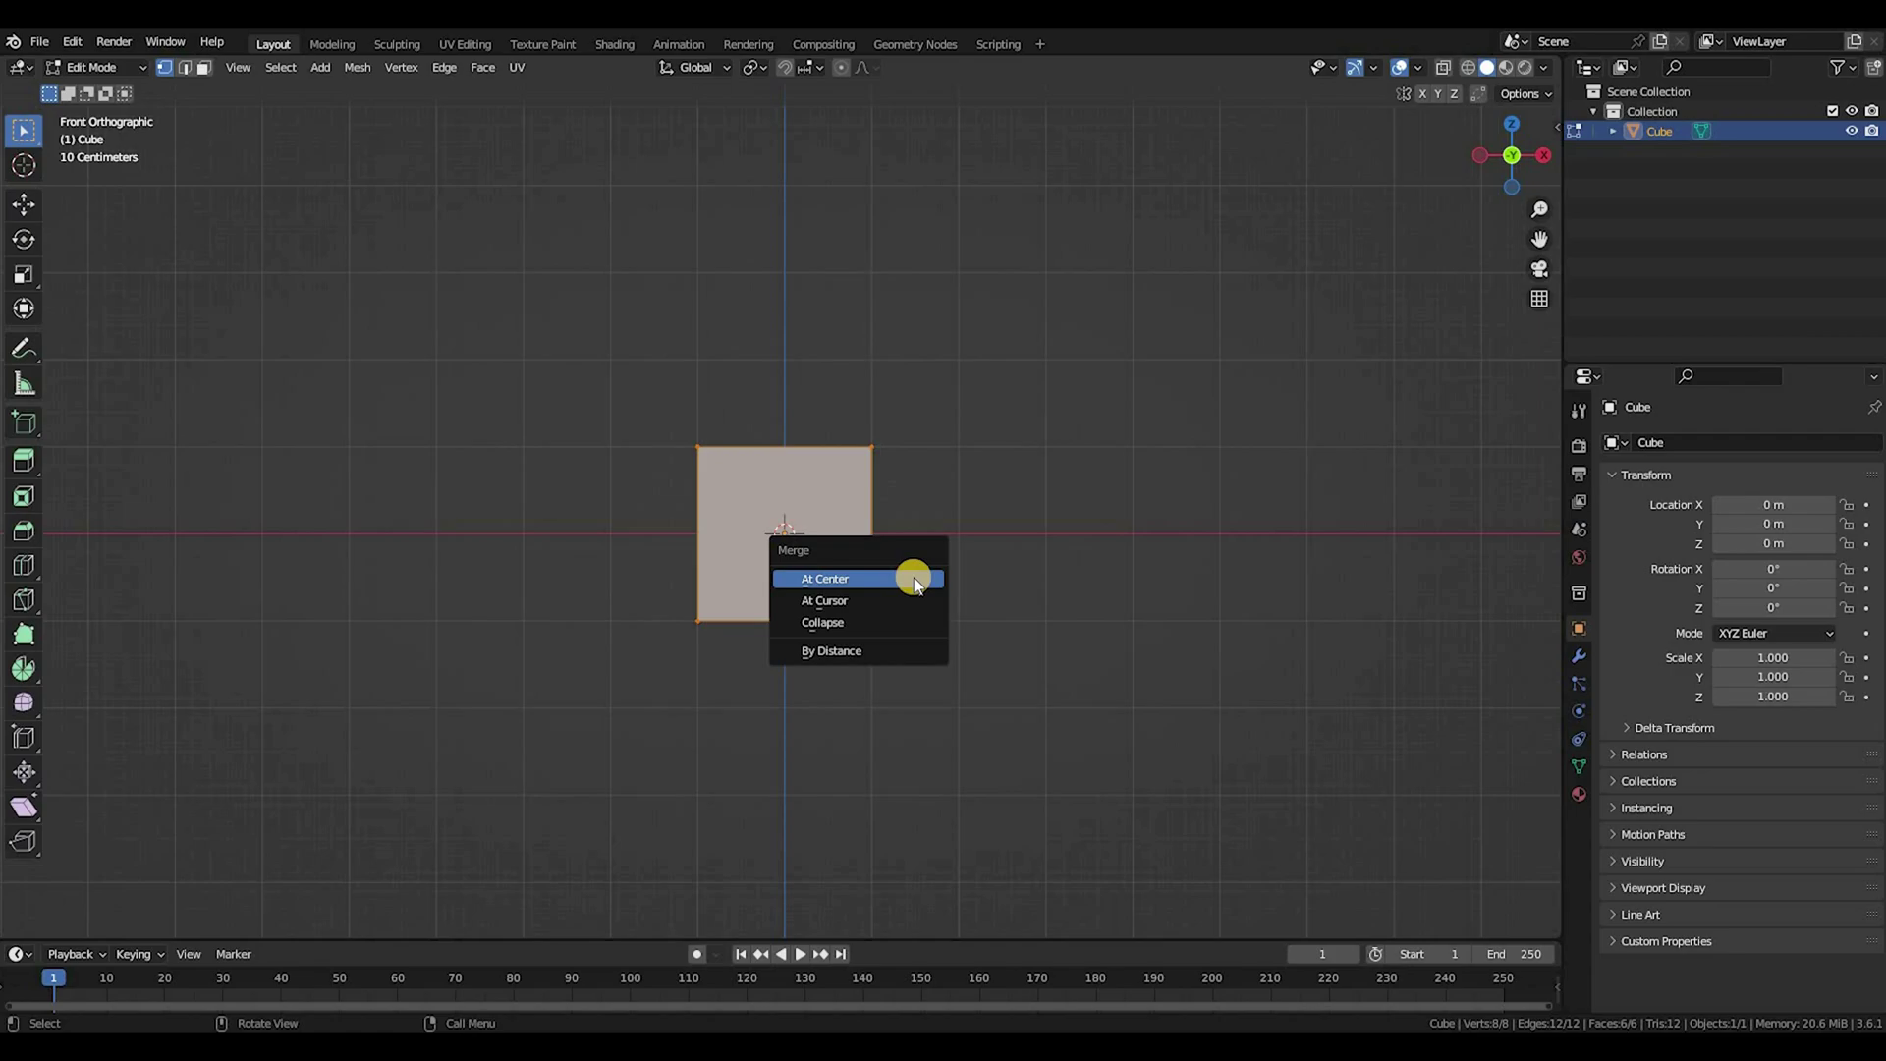
left_click(913, 579)
scroll(1229, 628, "up", 1)
Step: Try moving the merged vertex freely away from the origin, and undo the move
key("g")
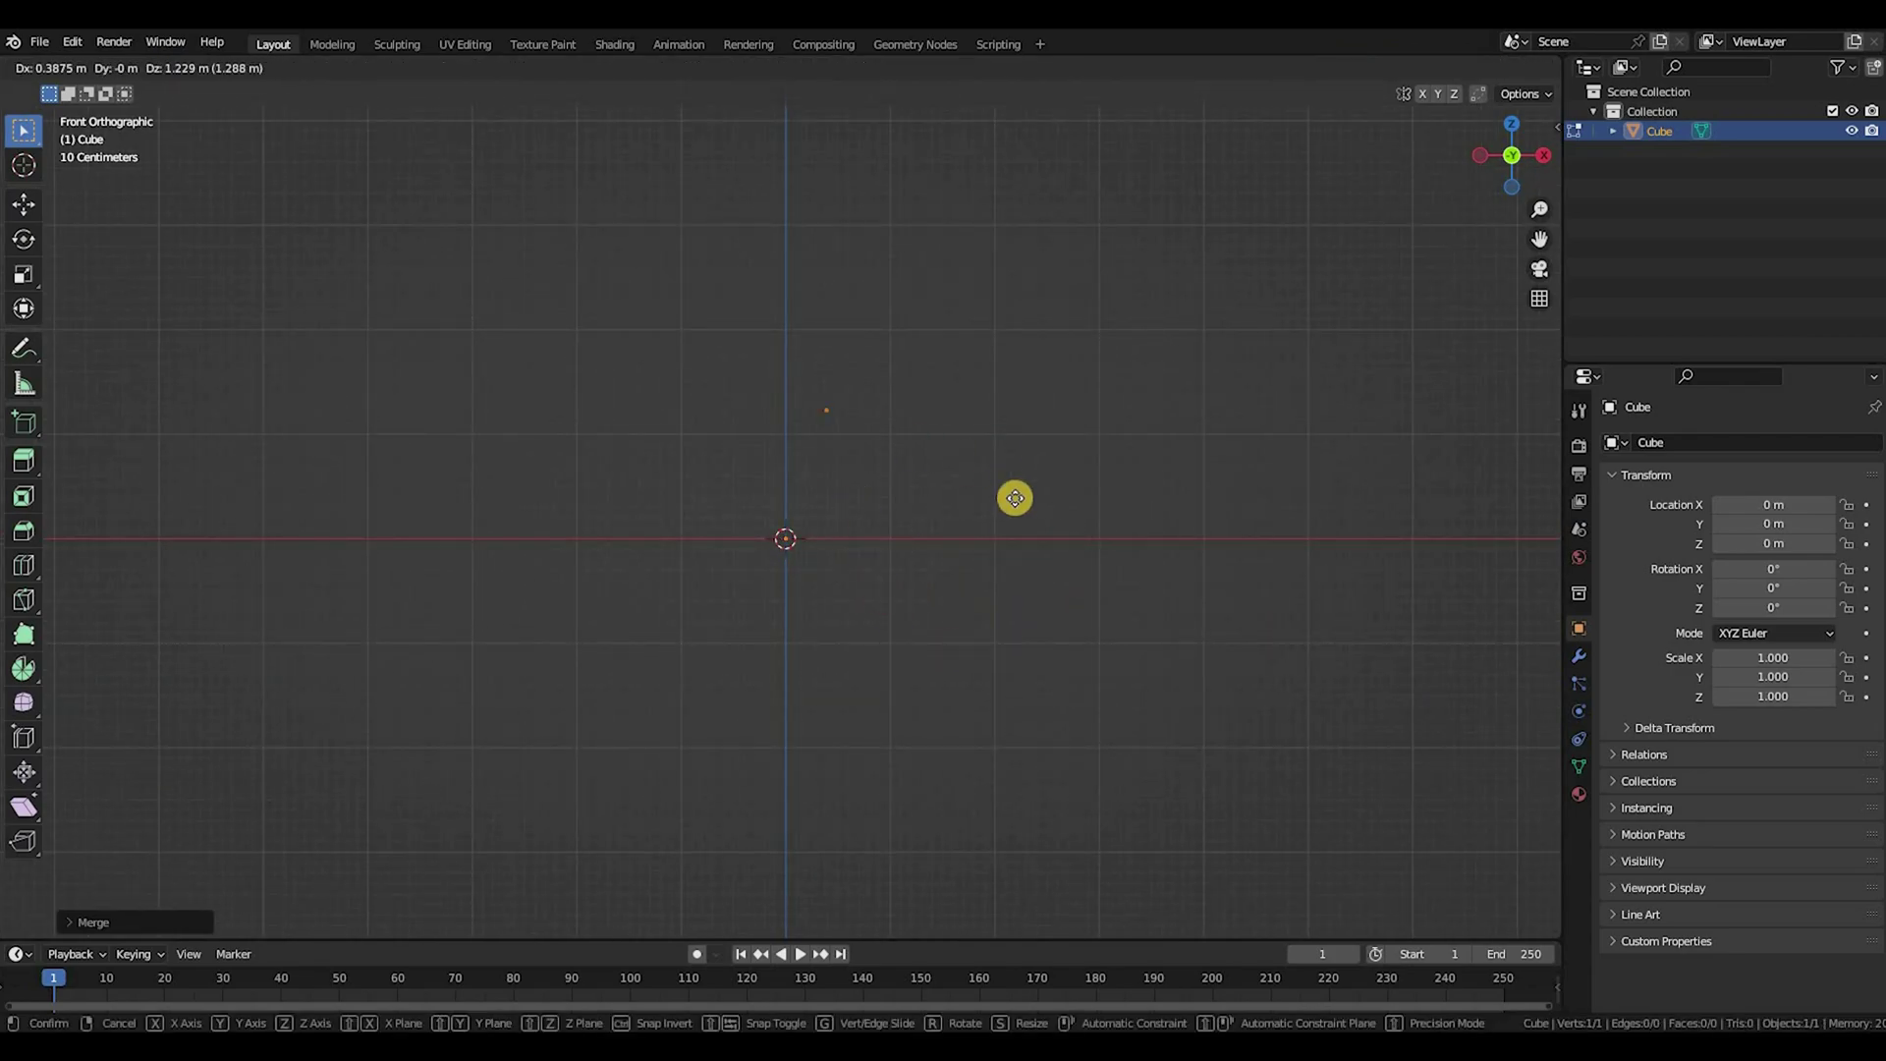
left_click(973, 431)
key("ctrl+z")
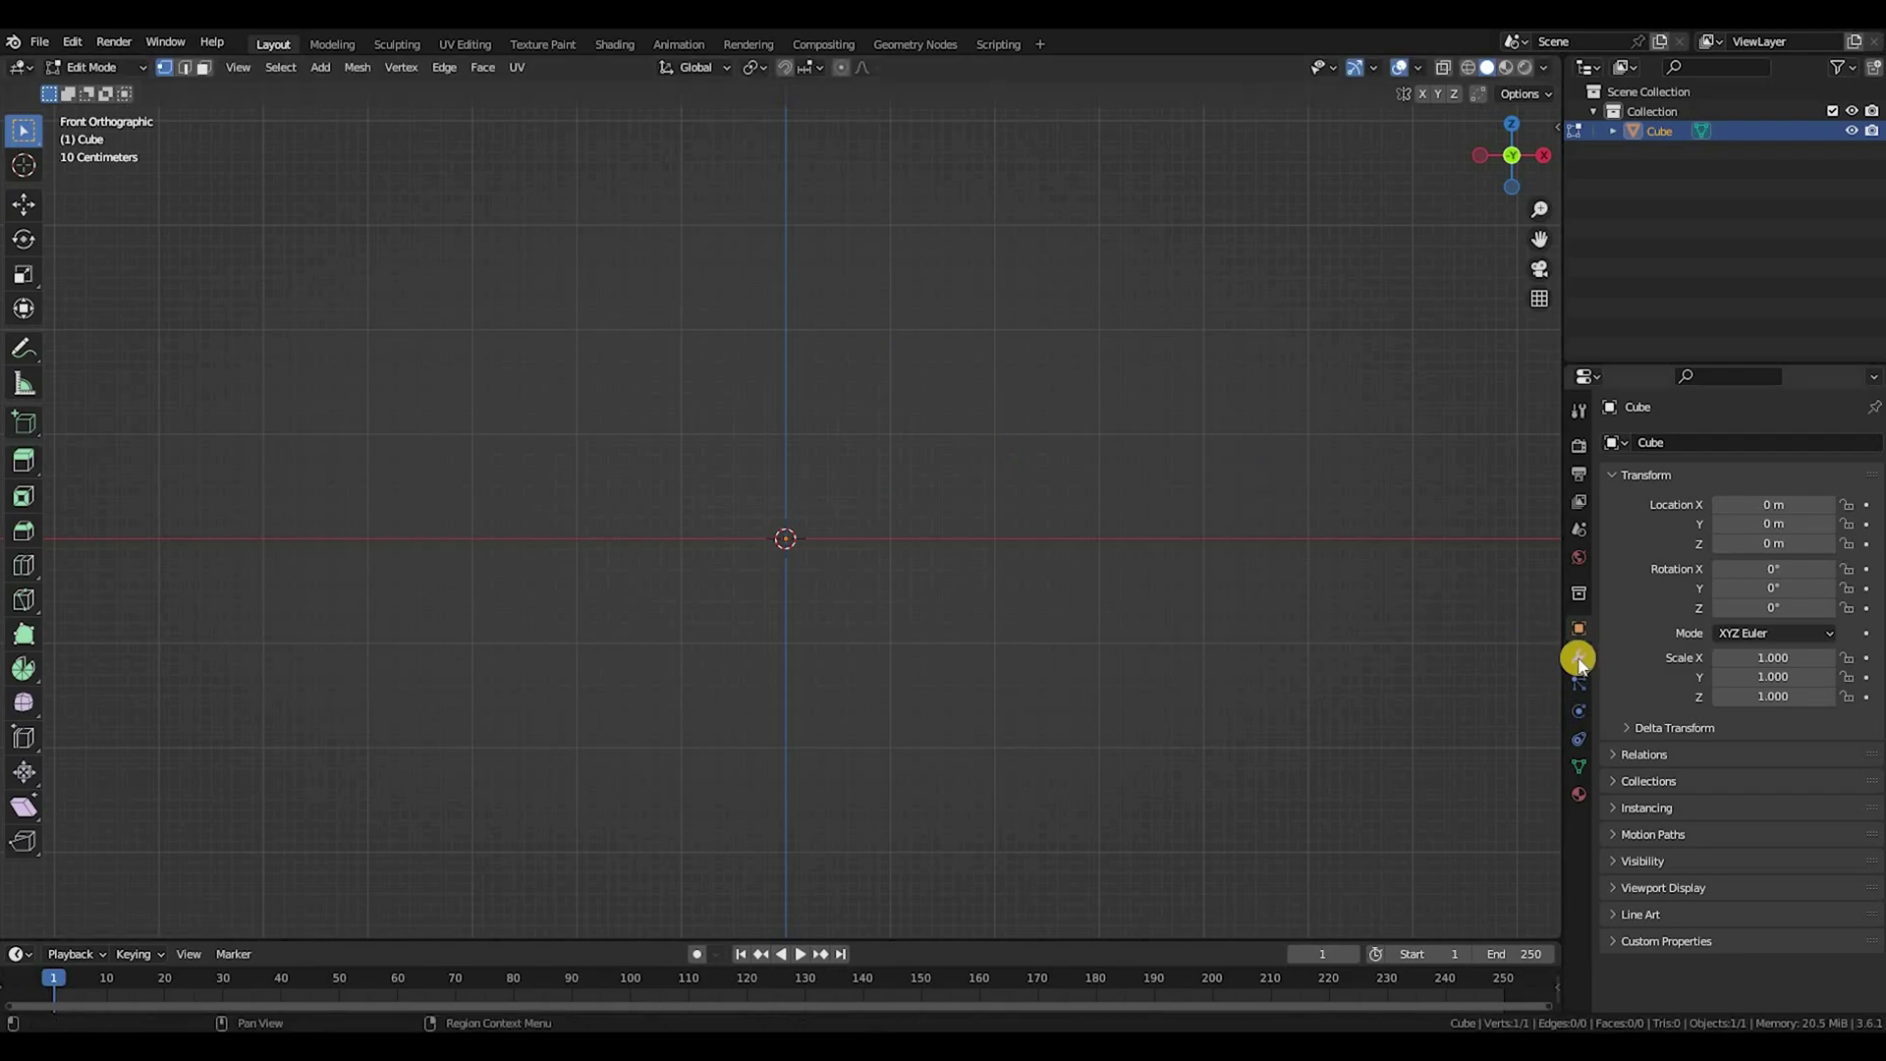
Step: Add a Skin modifier to the single-vertex cube object
left_click(1580, 659)
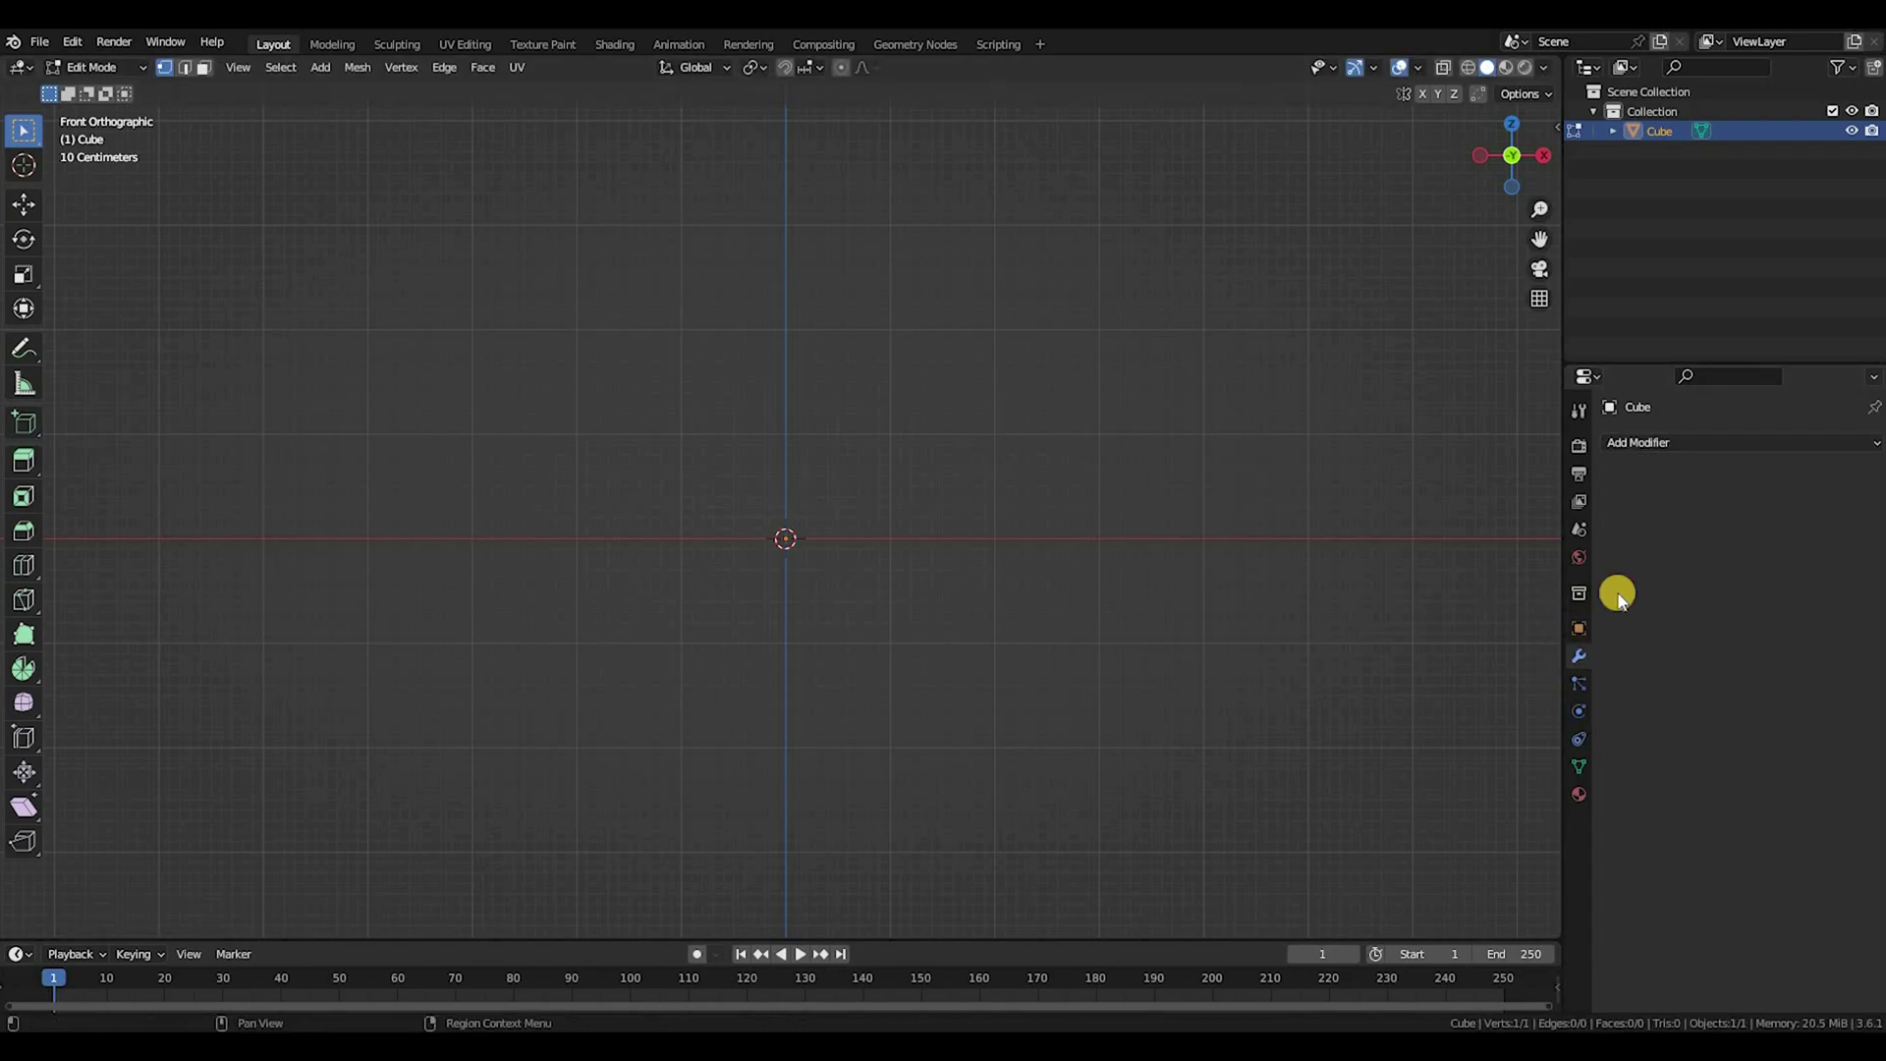
left_click(1664, 444)
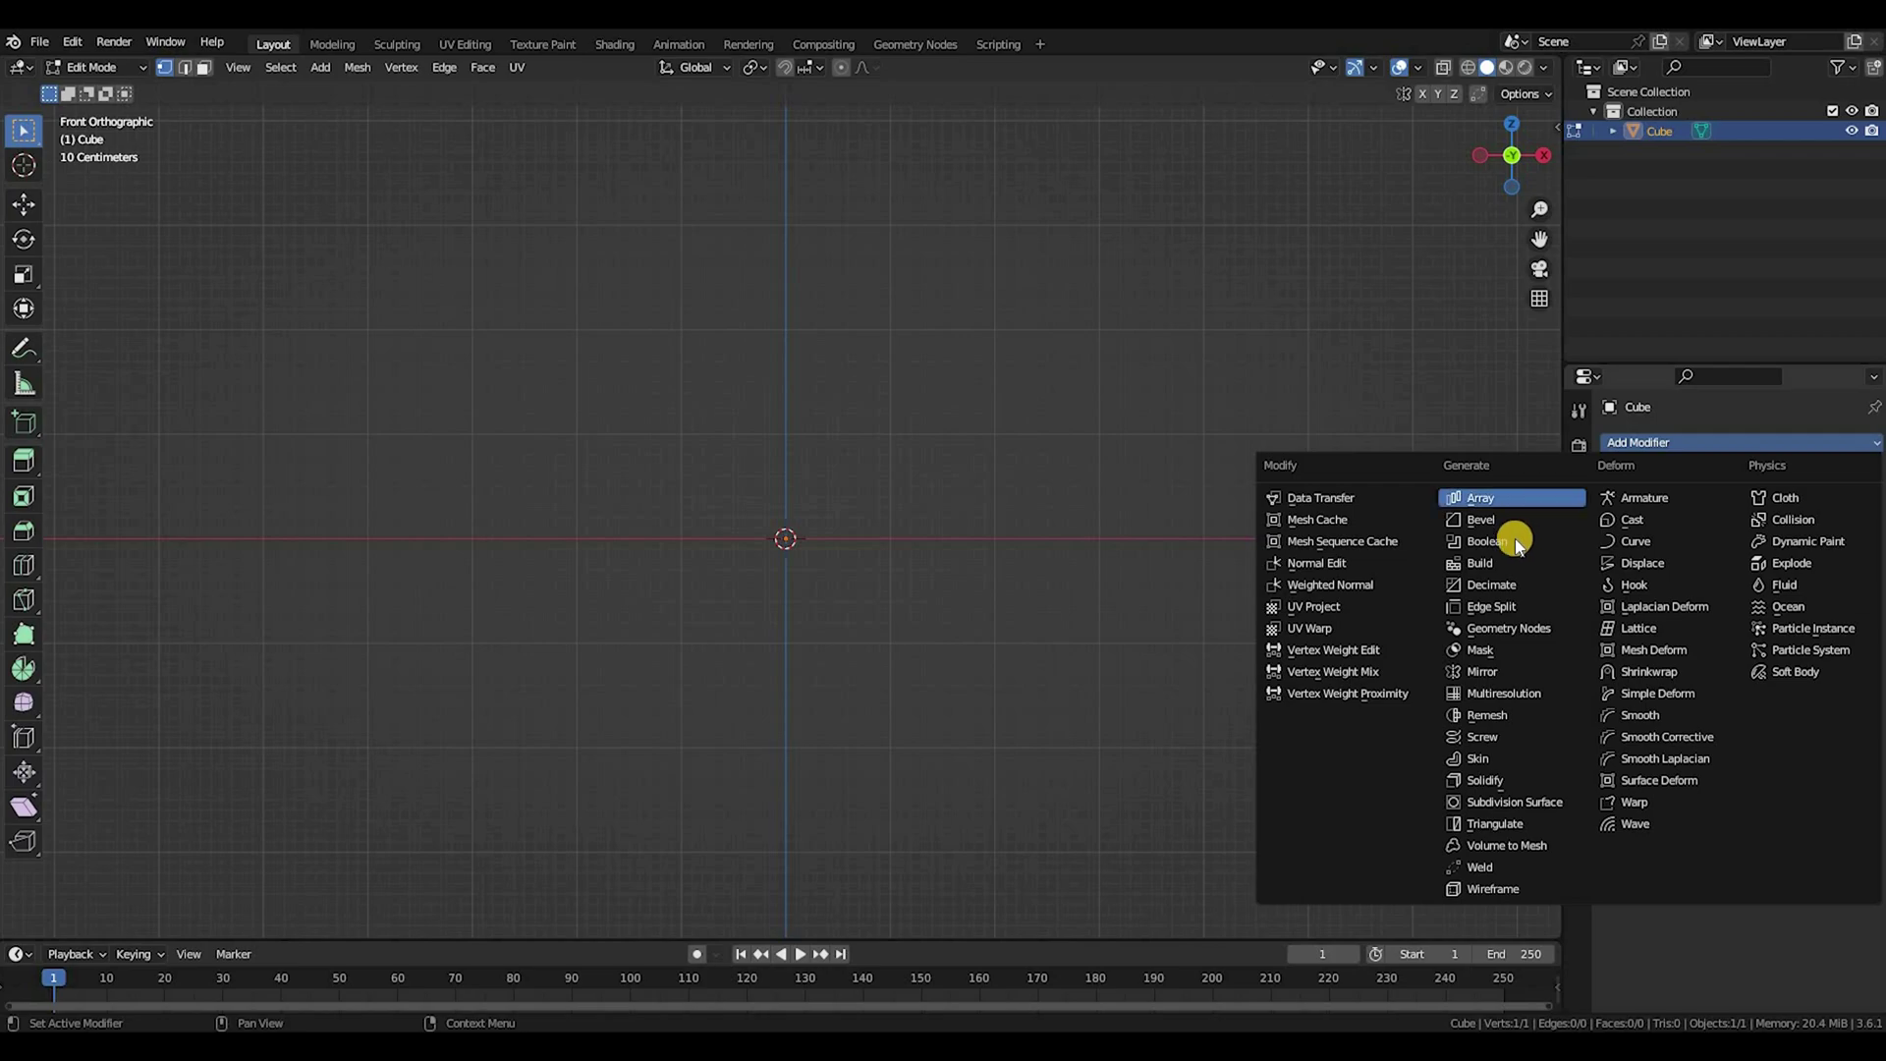
left_click(1484, 761)
scroll(973, 645, "up", 5)
scroll(962, 500, "down", 7)
Step: Try extruding the skinned vertex upward twice, check the result from another angle, and undo both extrusions
key("e")
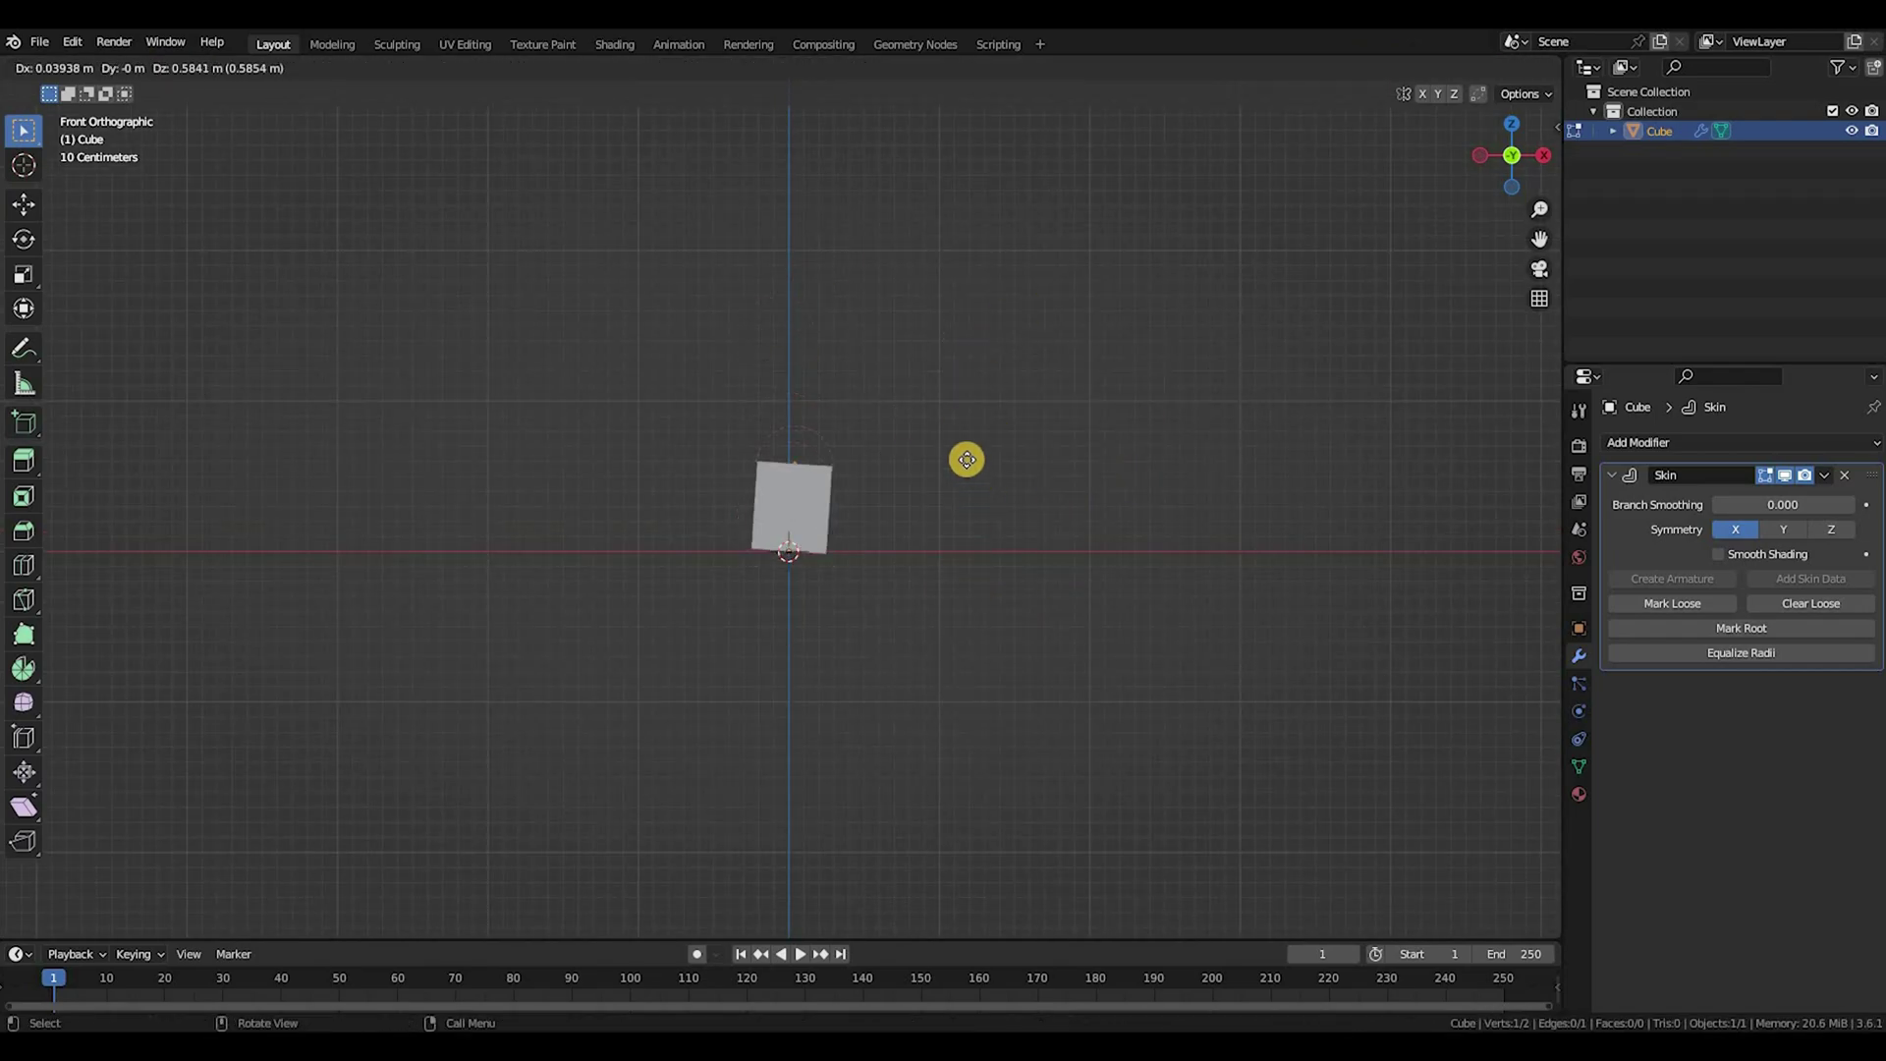
left_click(1018, 329)
middle_click_drag(996, 381, 946, 632, "shift")
scroll(947, 535, "up", 2)
key("e")
left_click(823, 248)
scroll(1069, 521, "down", 5)
middle_click_drag(1082, 536, 1022, 585)
scroll(1131, 577, "up", 2)
key("ctrl+KP_1")
key("ctrl+z")
key("ctrl+z")
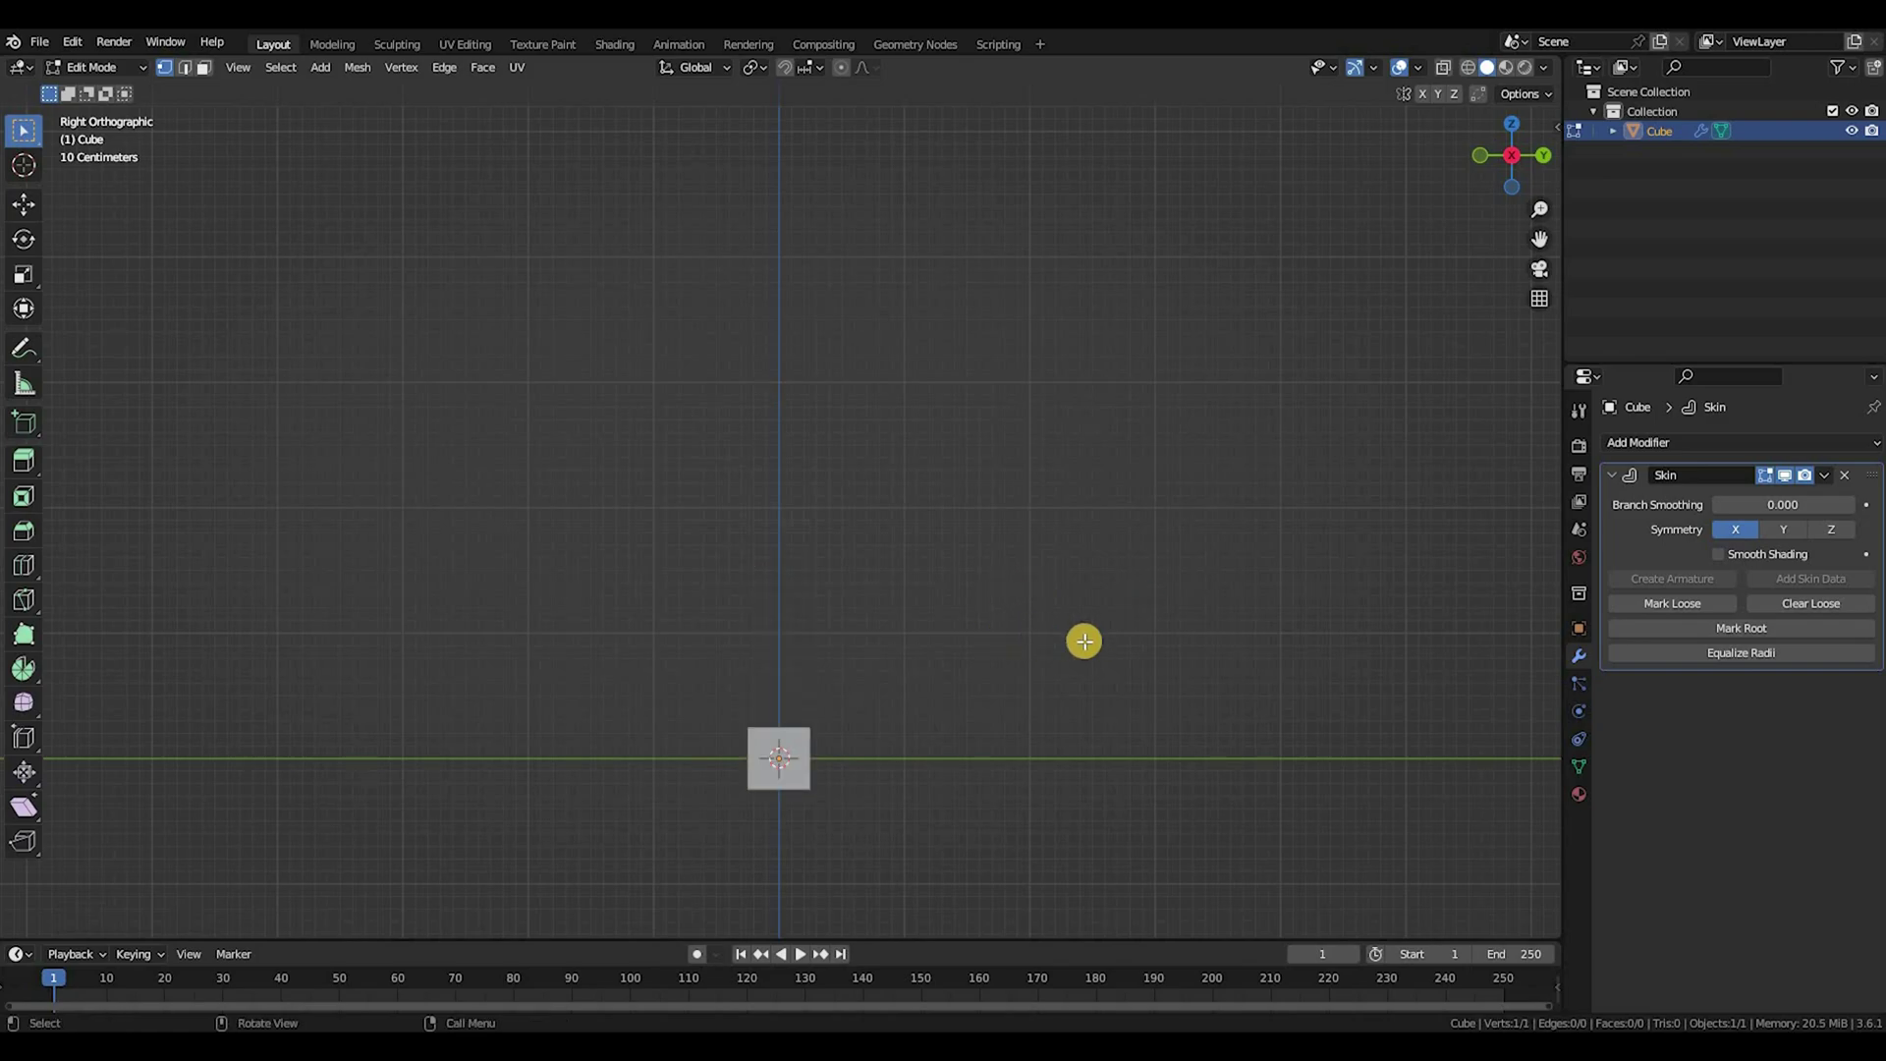
scroll(1109, 642, "down", 2)
middle_click_drag(1109, 642, 1068, 670)
middle_click_drag(852, 712, 884, 615, "shift")
scroll(884, 615, "up", 4)
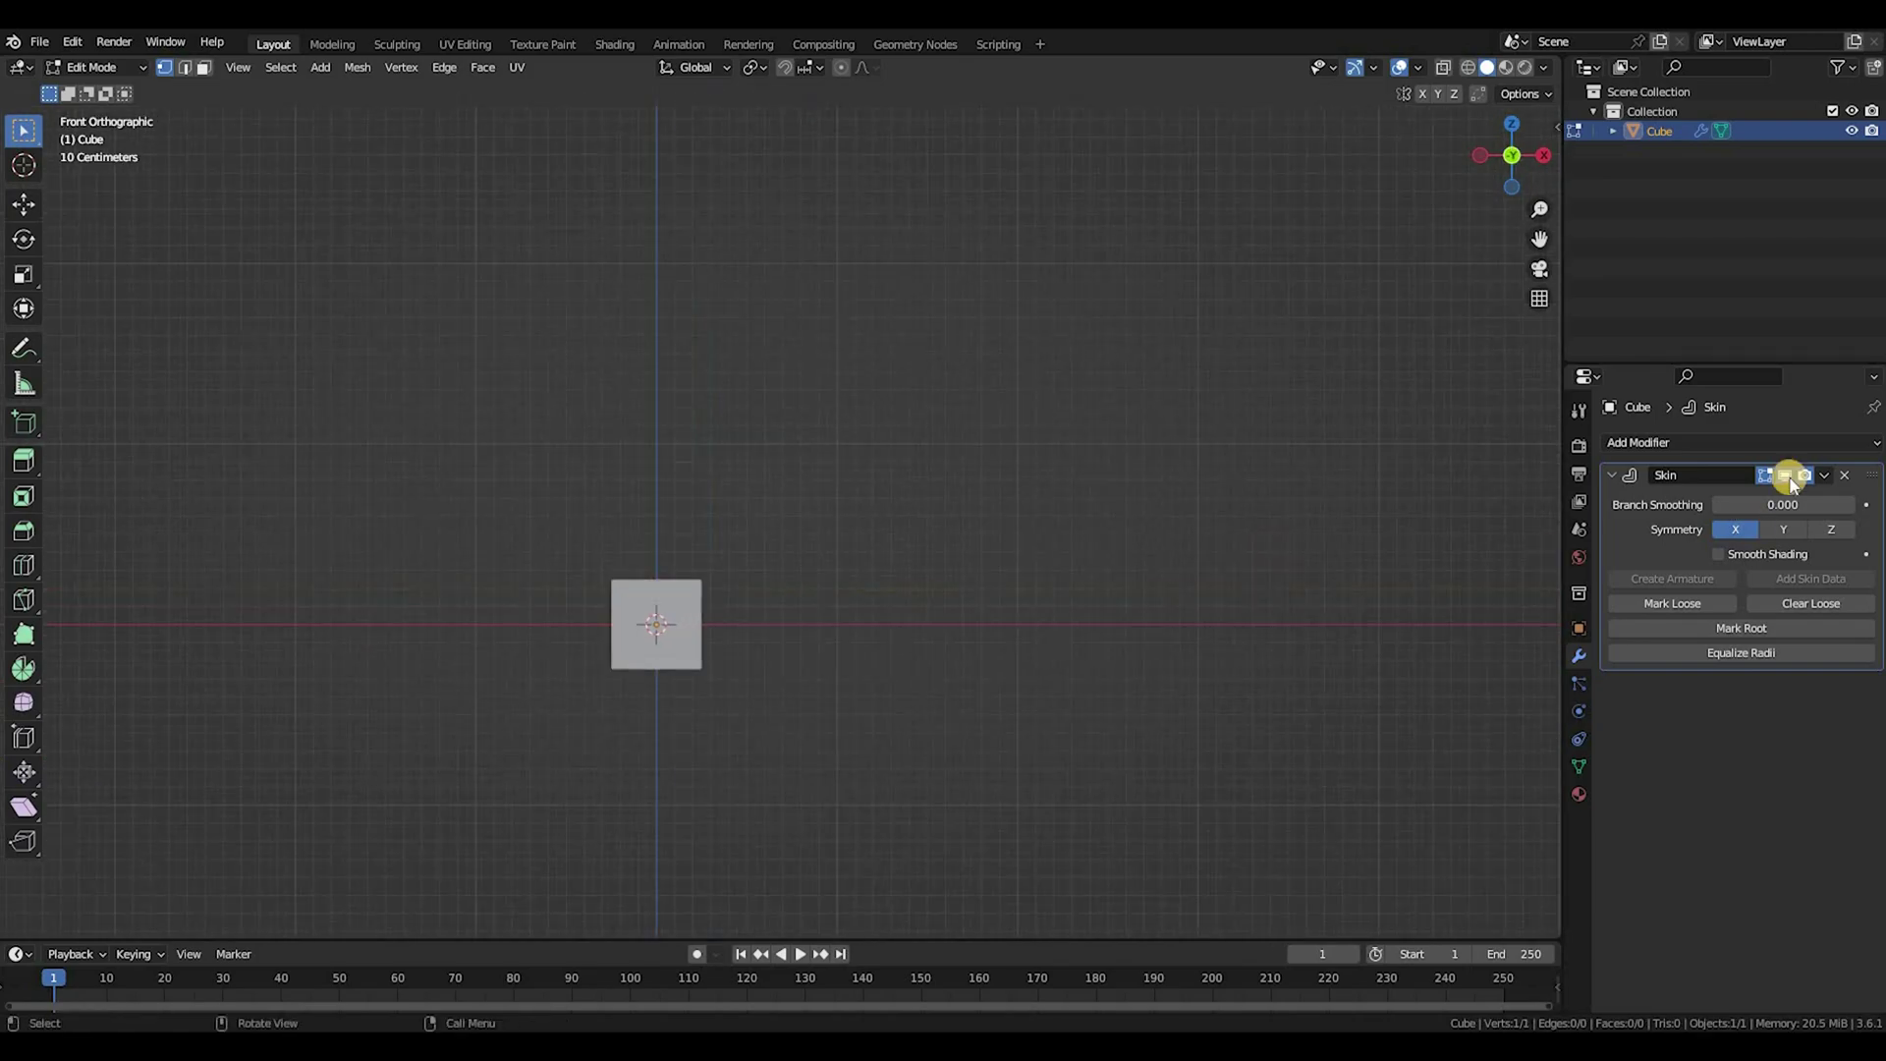
left_click(1696, 444)
left_click(1697, 444)
left_click(1695, 442)
key("Escape")
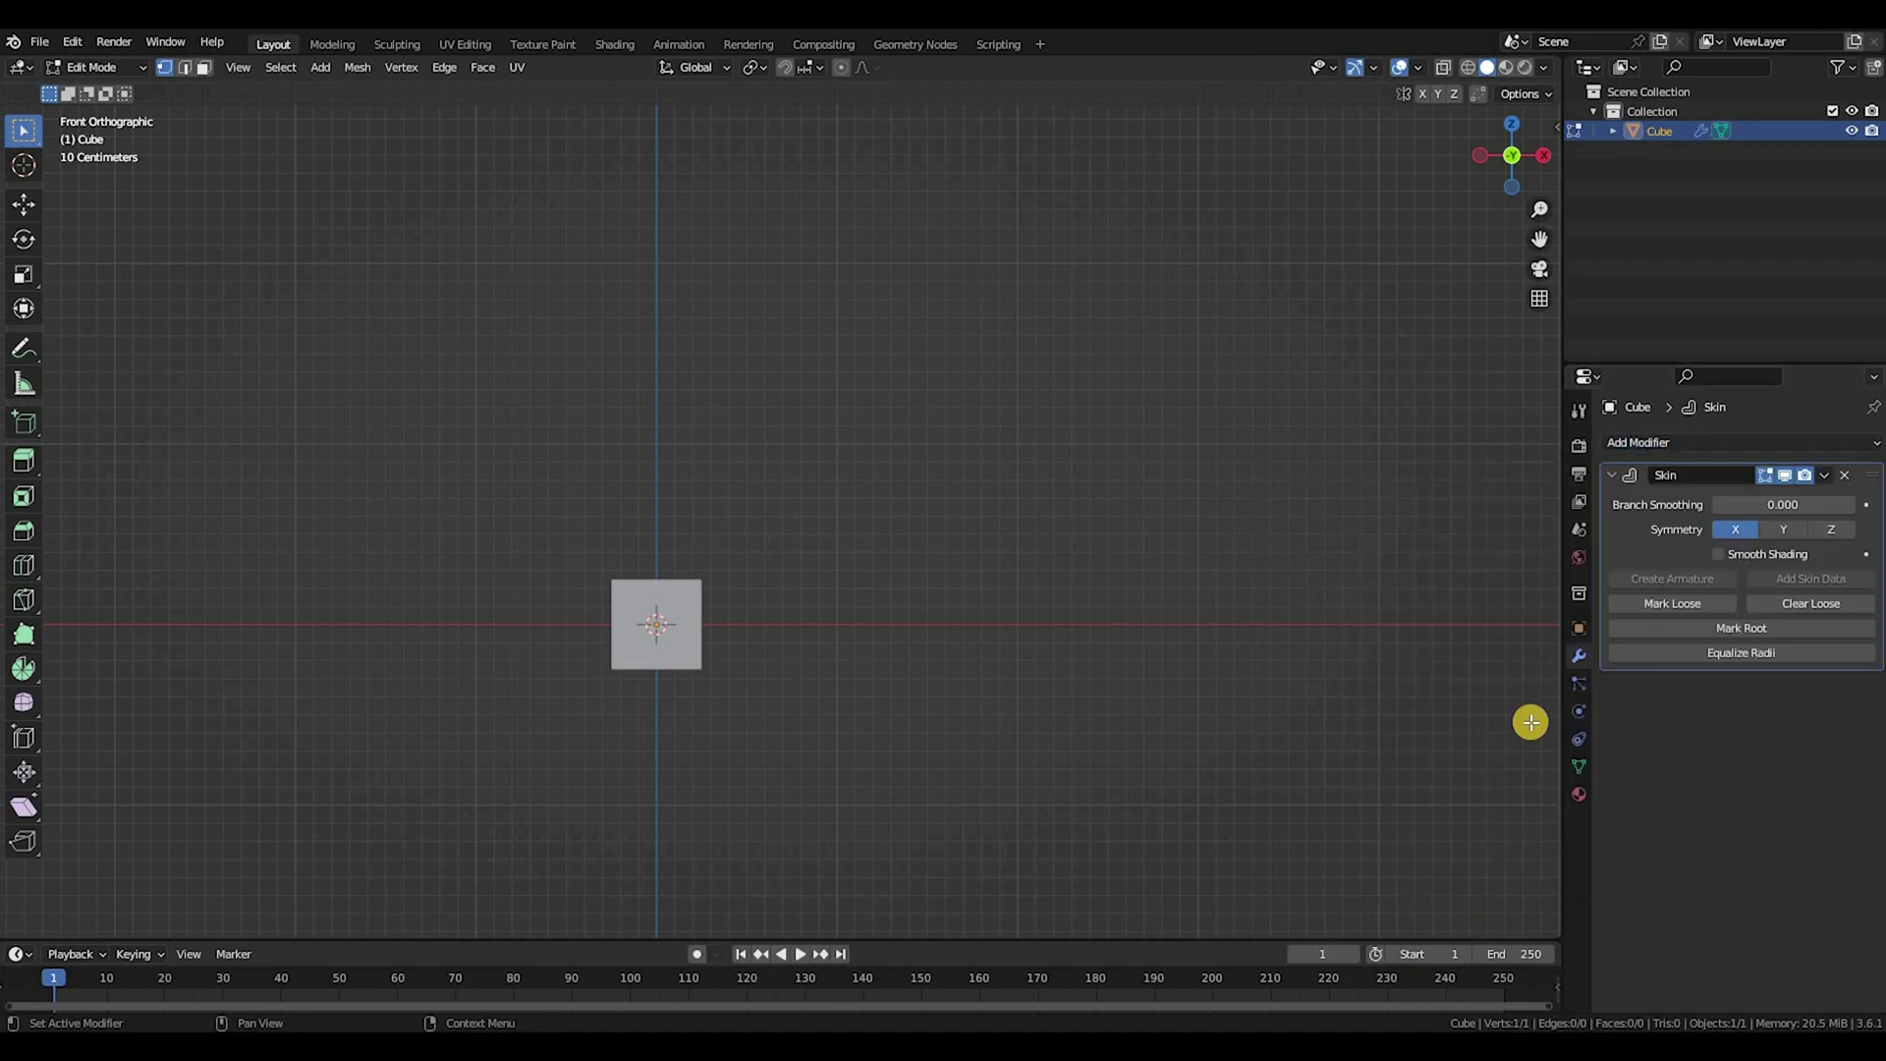
Step: Add a Subdivision Surface modifier after the Skin modifier, inspect the smoothed block, and remove the modifier again
left_click(1653, 450)
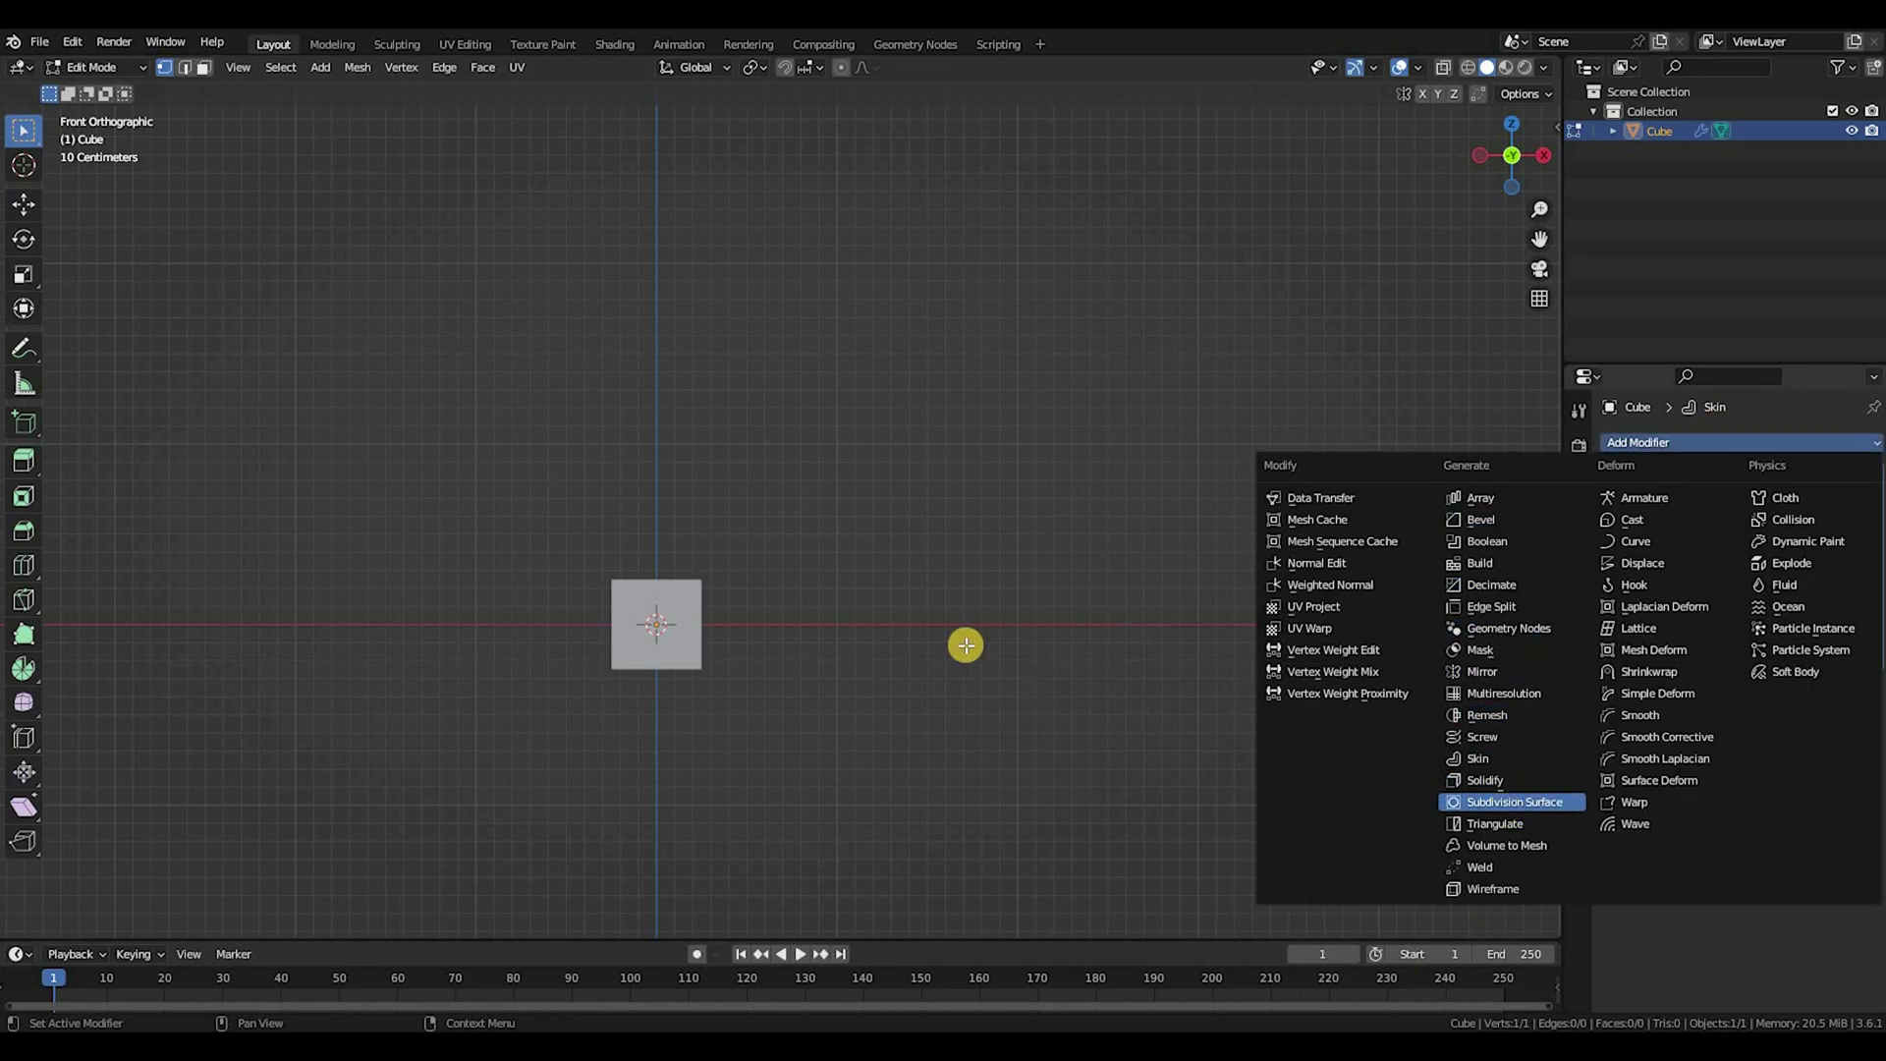
left_click(1514, 802)
middle_click_drag(828, 761, 904, 762, "shift")
scroll(774, 526, "up", 2)
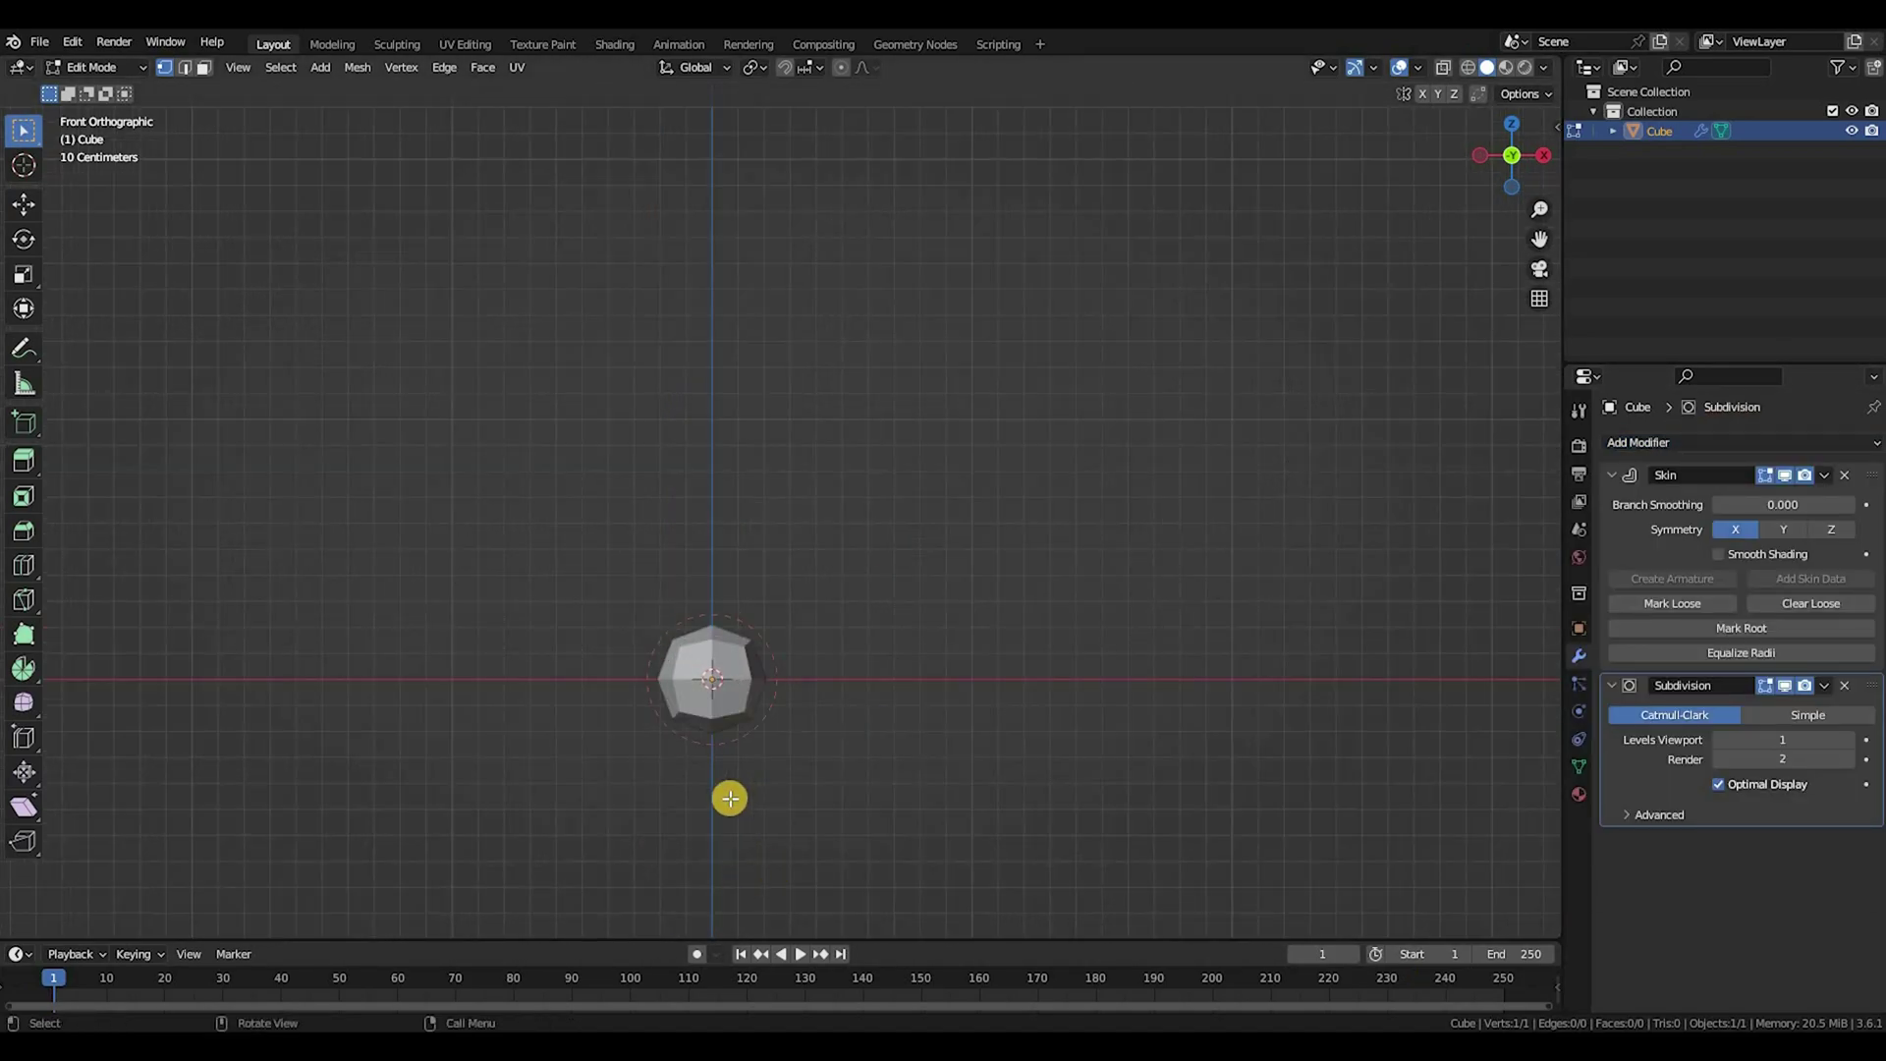
scroll(719, 813, "up", 1)
scroll(762, 756, "up", 2)
middle_click_drag(720, 814, 781, 767, "shift")
key("KP_1")
scroll(819, 687, "down", 3)
middle_click_drag(823, 661, 831, 688, "shift")
scroll(822, 661, "down", 1)
scroll(822, 661, "up", 2)
scroll(1099, 611, "down", 2)
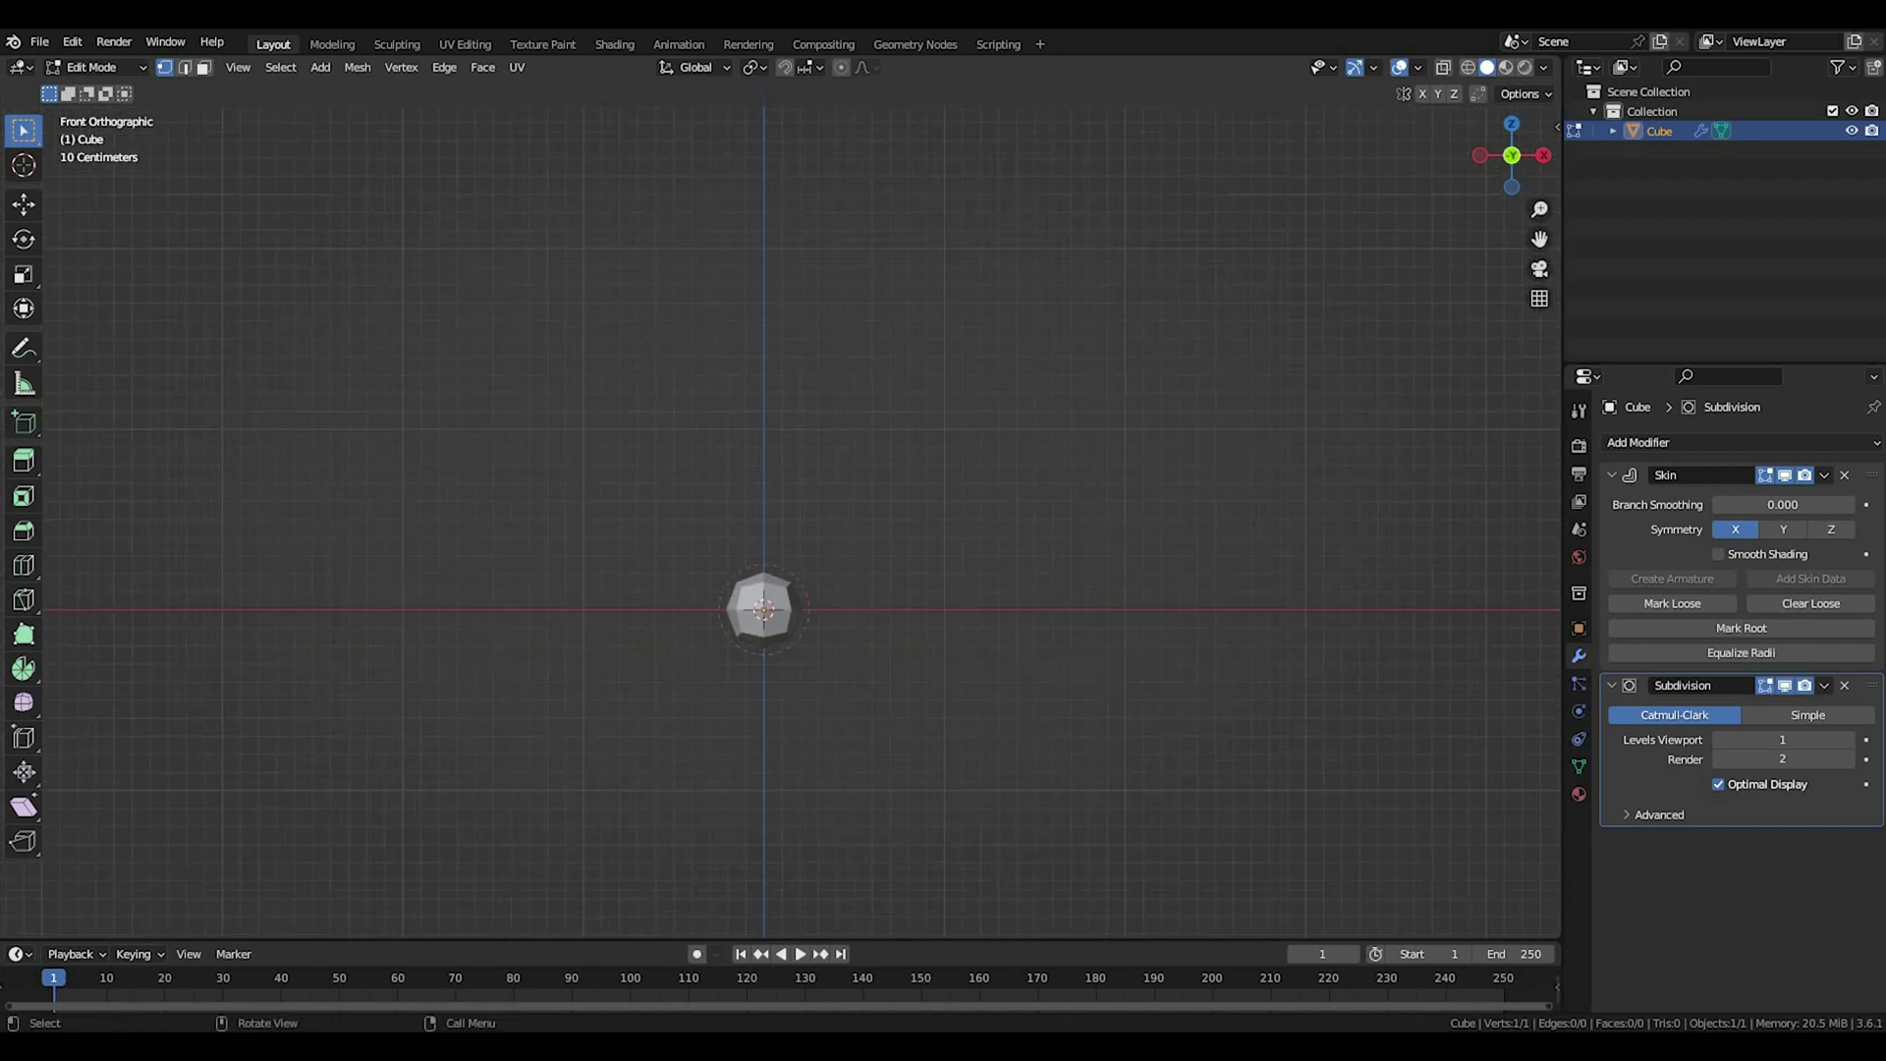
left_click(1845, 688)
Step: Try extruding the vertex upward with only the Skin modifier active, and undo the extrusion
key("e")
left_click(786, 486)
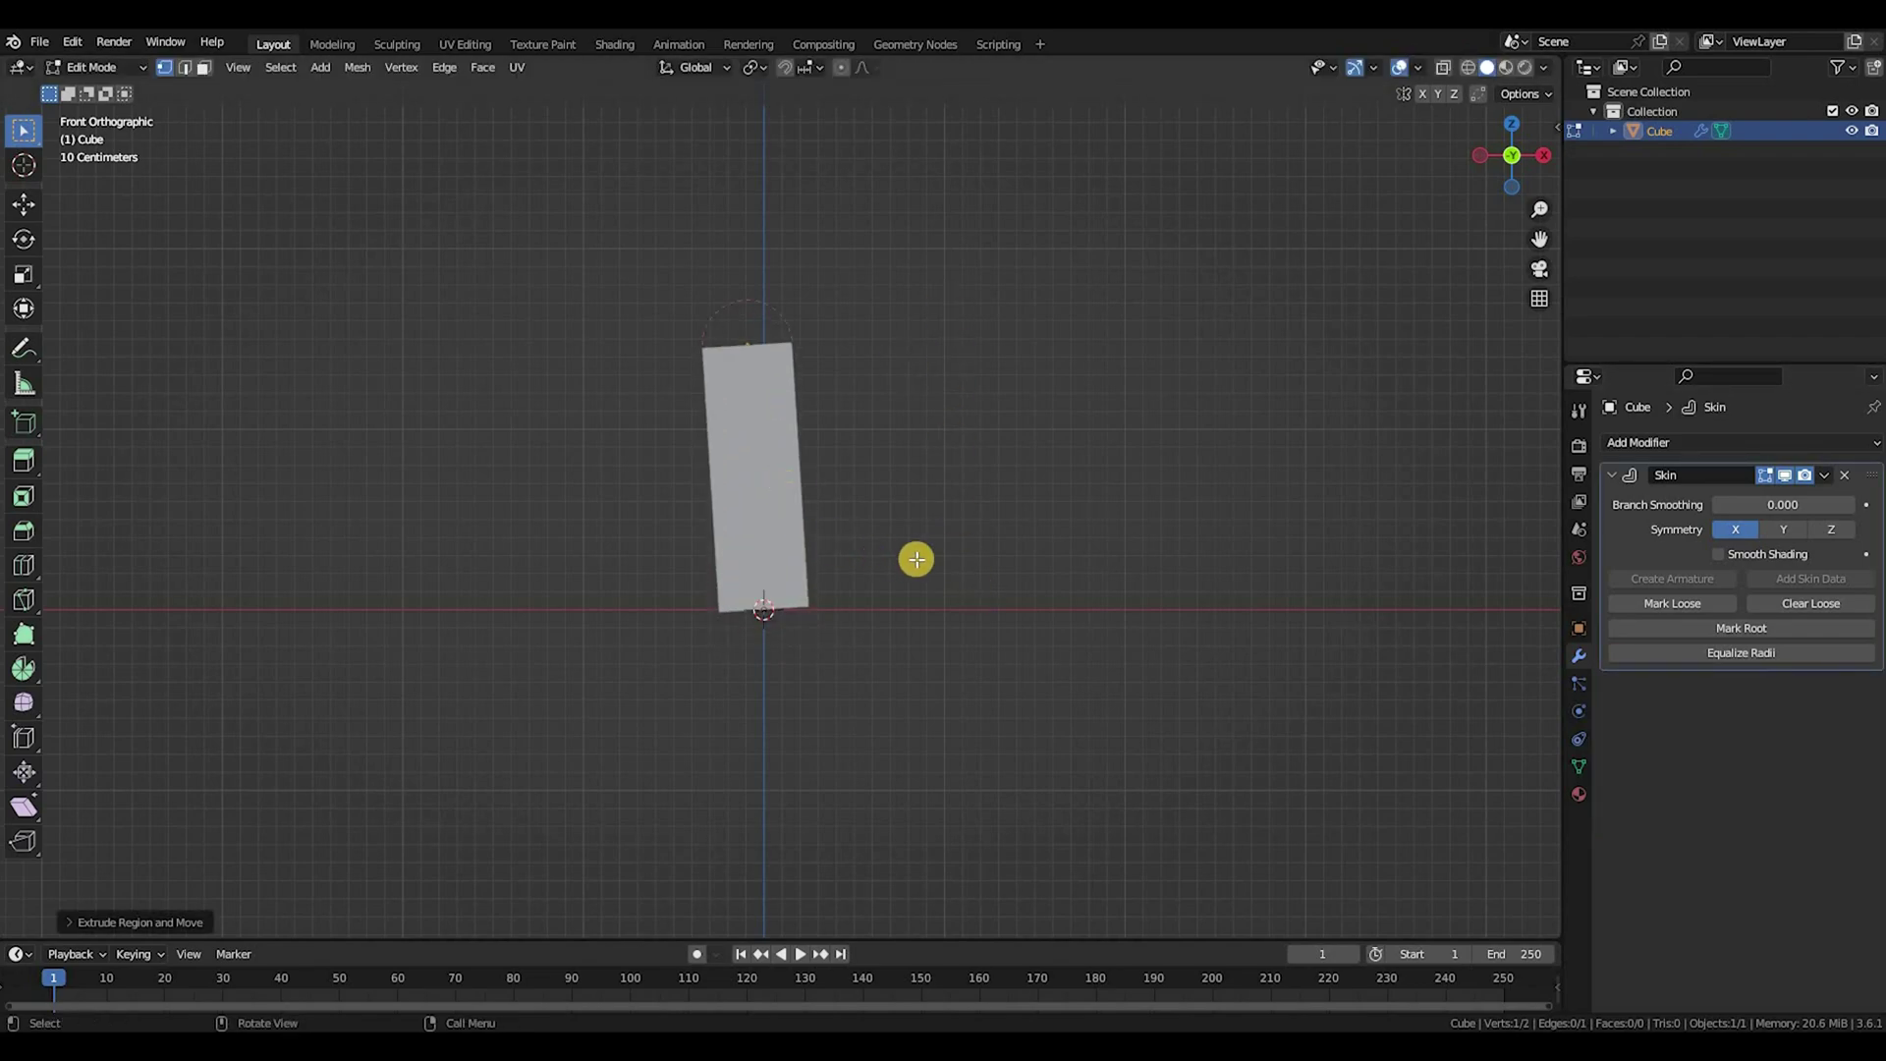
key("ctrl+z")
Step: Add a Subdivision Surface modifier below the Skin modifier, using its default Catmull-Clark settings
left_click(1665, 444)
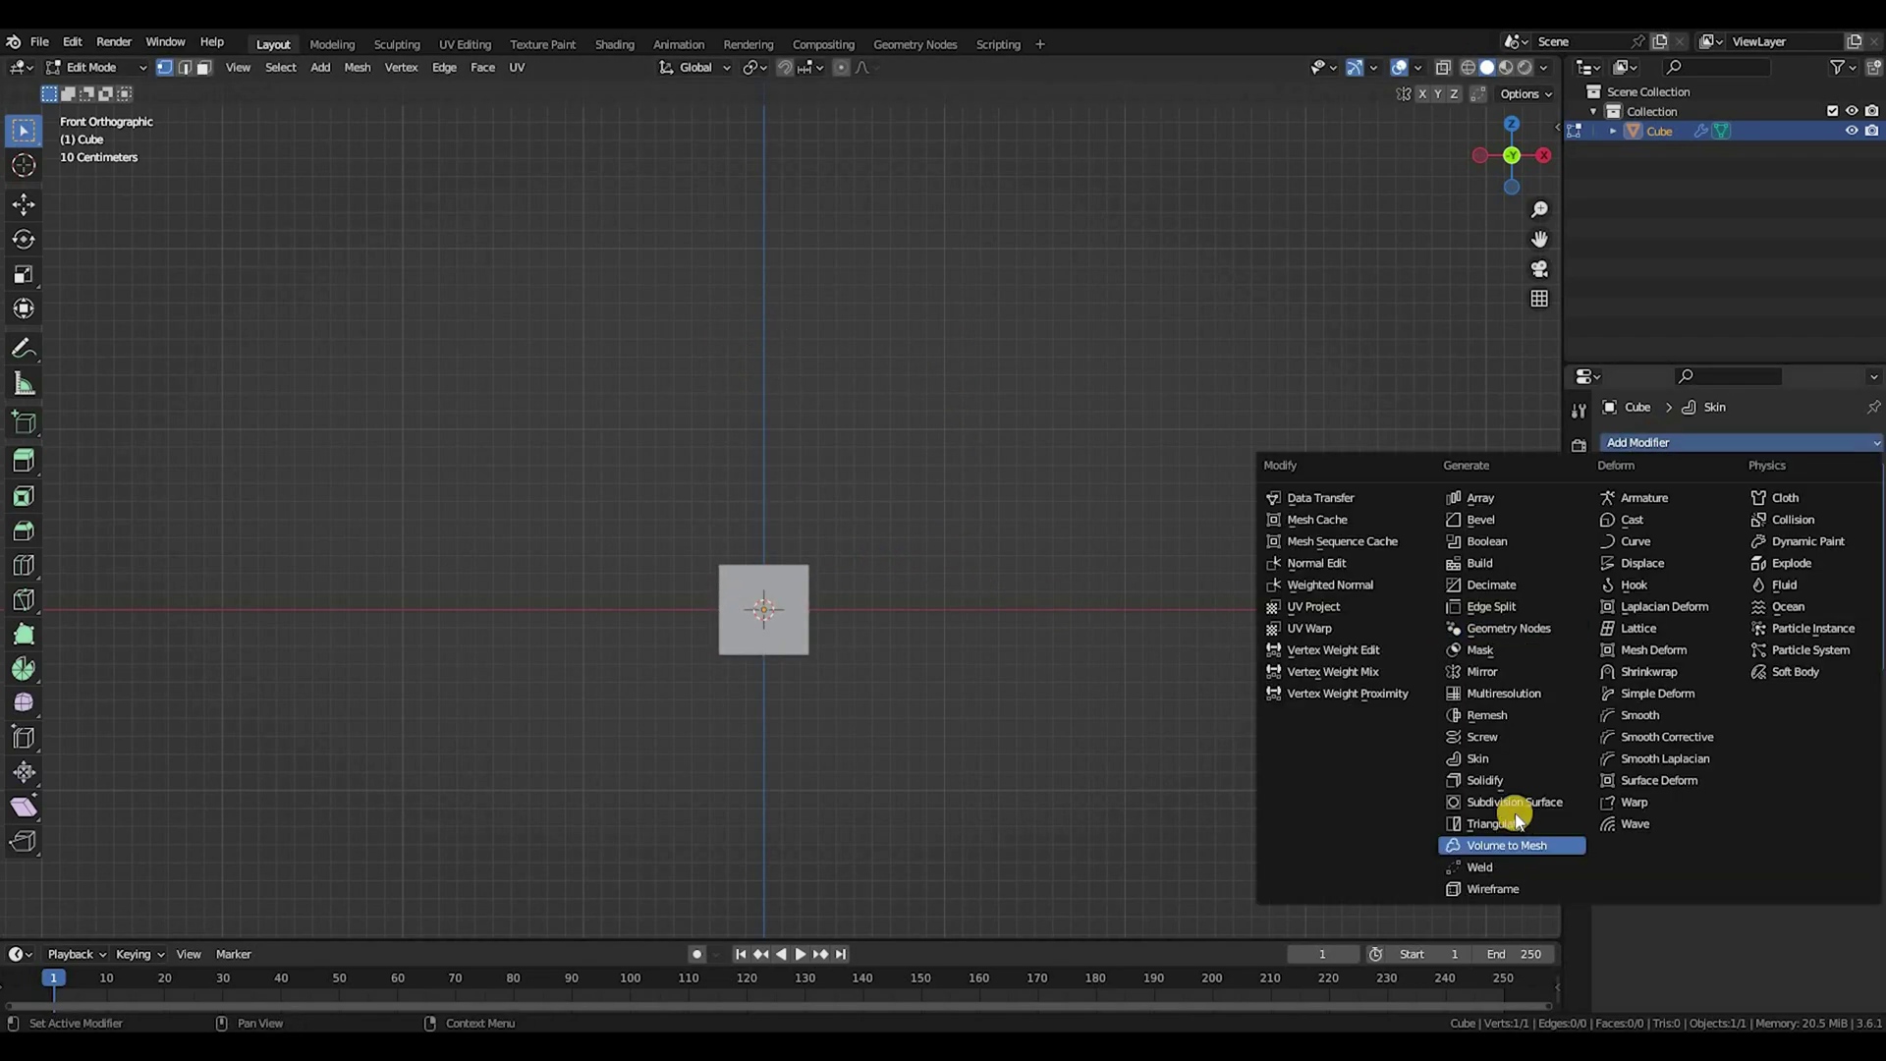
left_click(1508, 802)
scroll(910, 674, "up", 1)
scroll(877, 579, "down", 3)
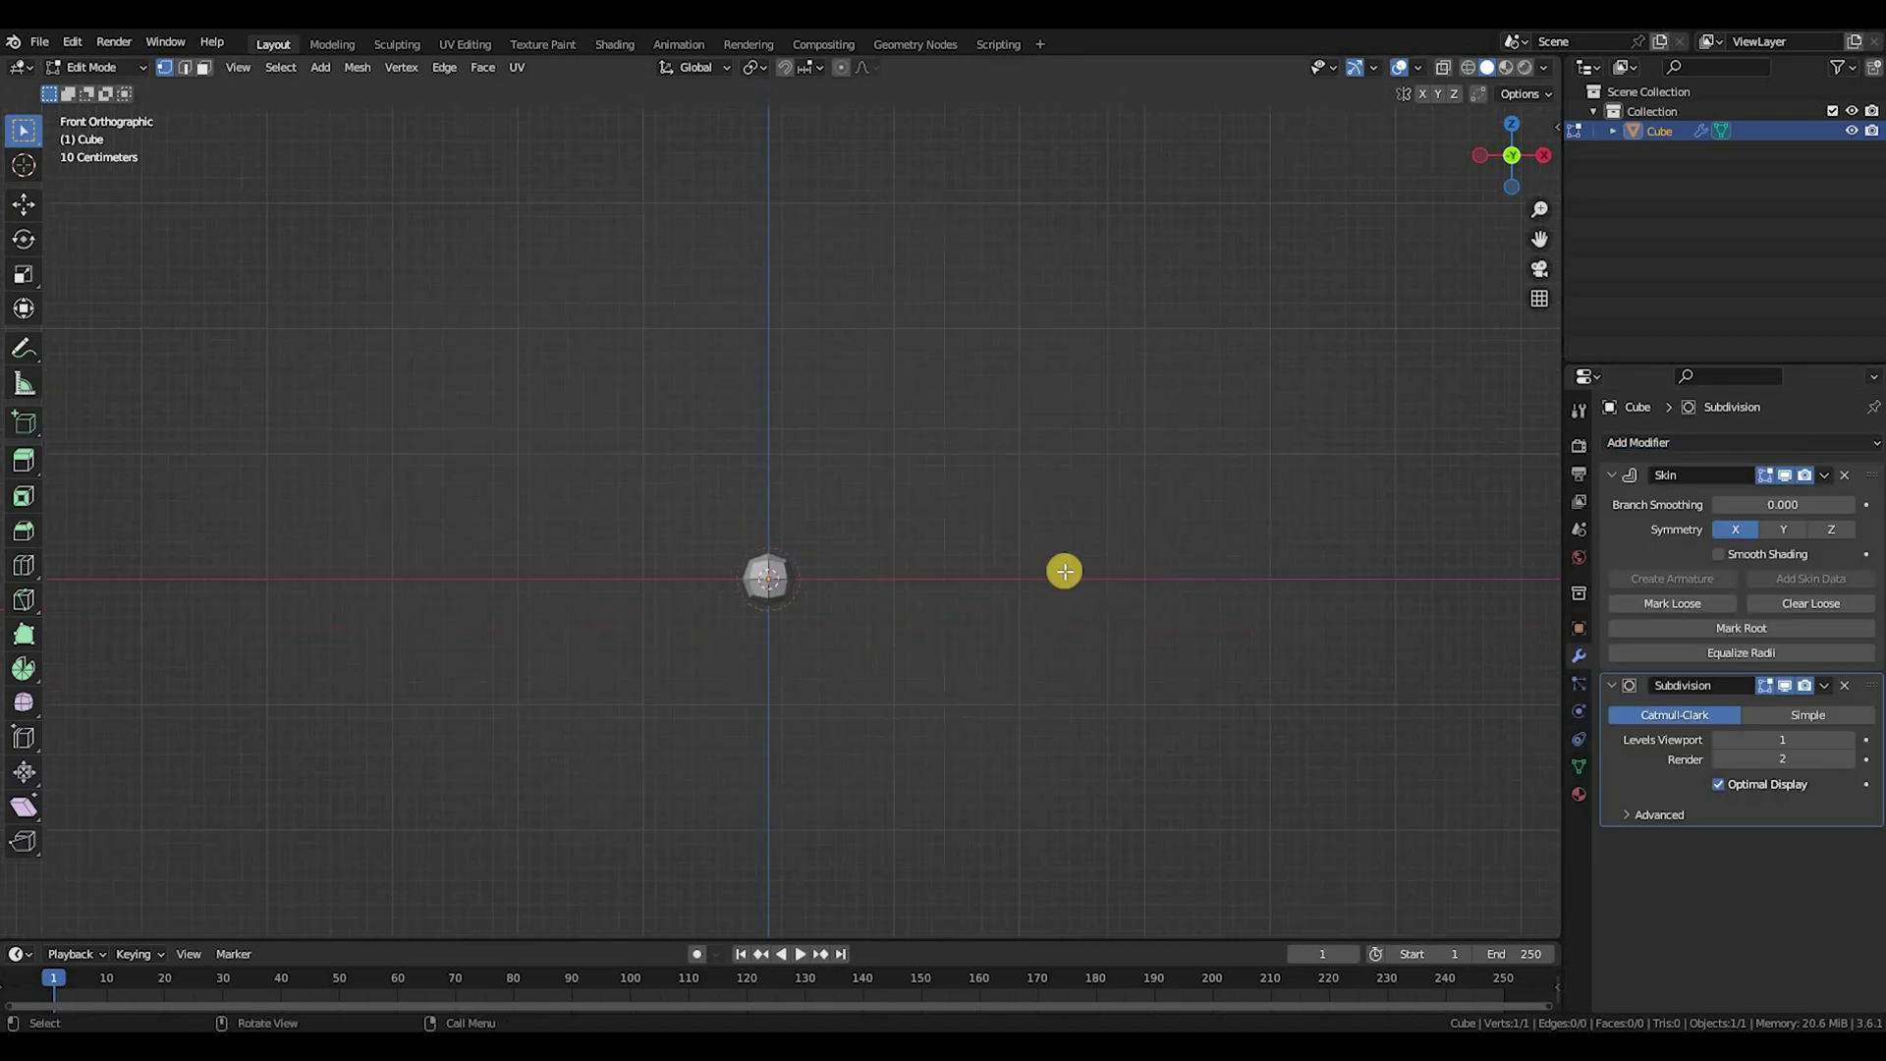
Step: Turn on X-ray display so the vertex inside the skin can be seen
left_click(1440, 70)
scroll(817, 593, "up", 4)
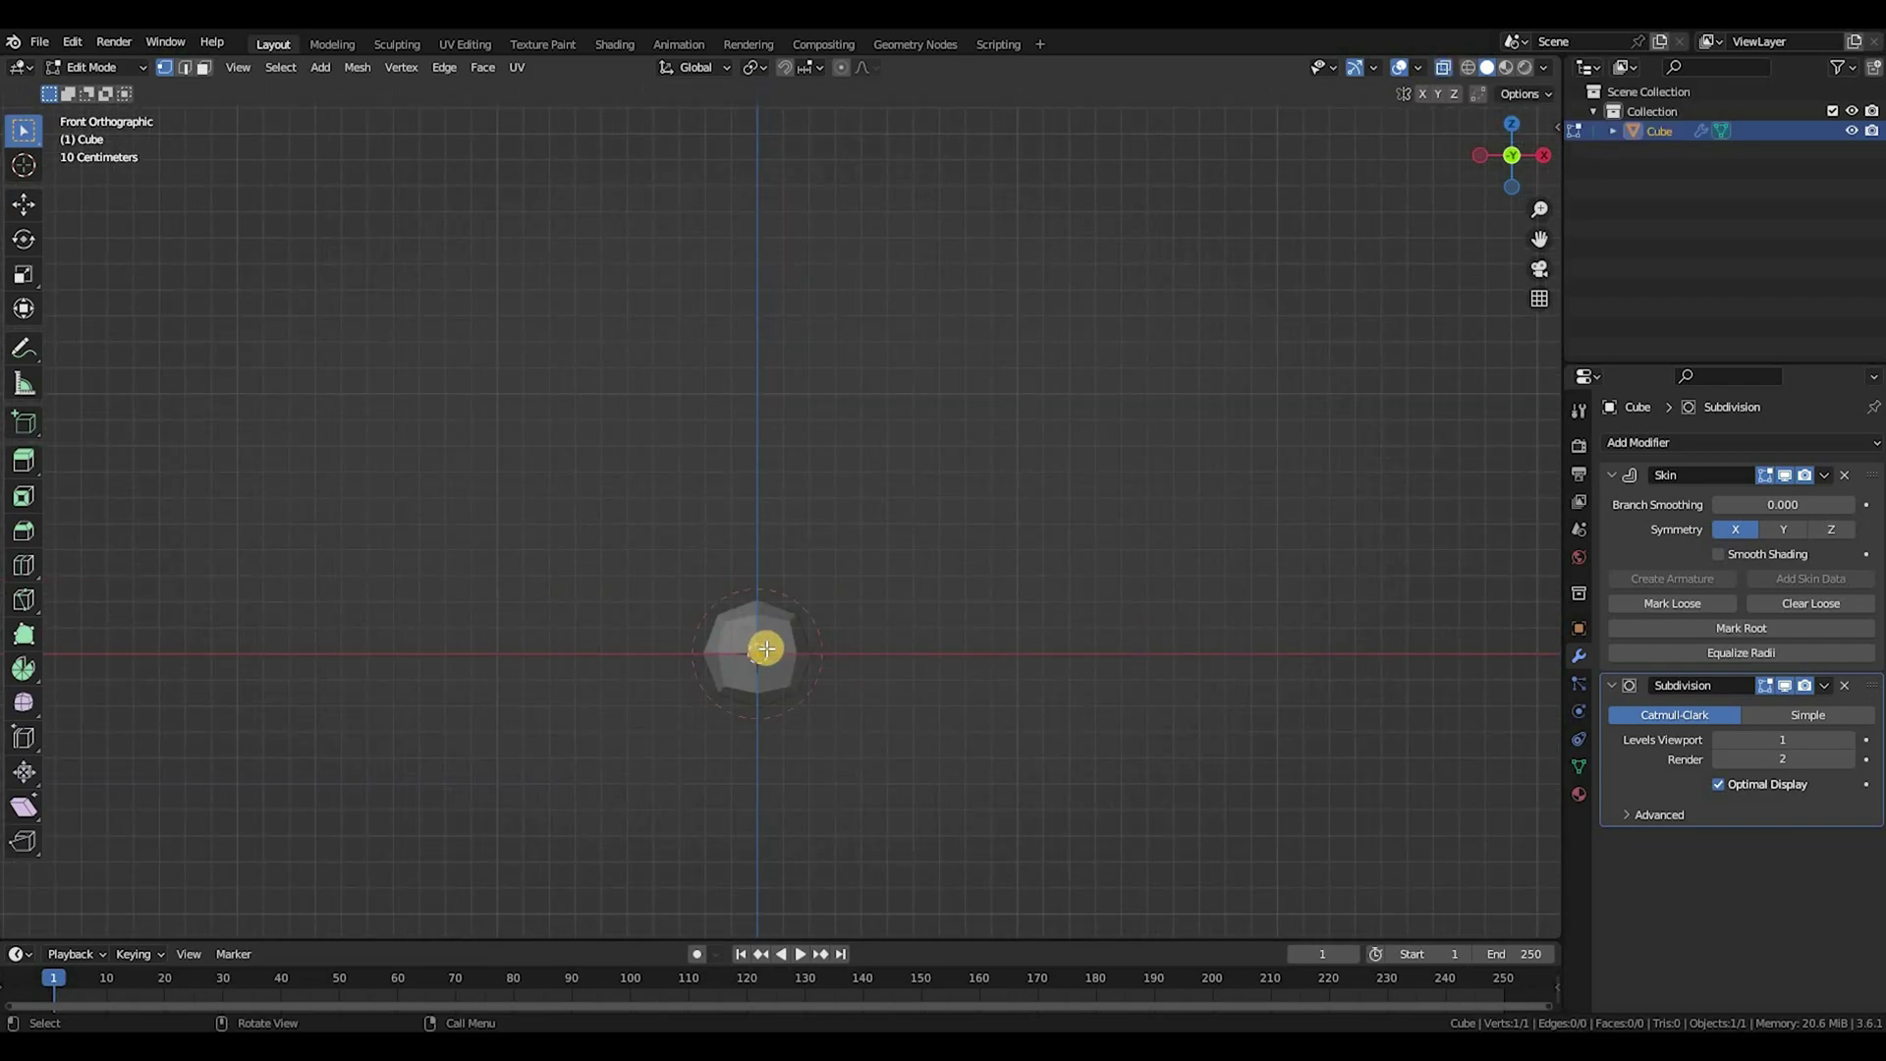
key("g")
right_click(853, 723)
Step: Extrude the origin vertex about 4.3 m straight up along Z to form the trunk
scroll(895, 560, "down", 4)
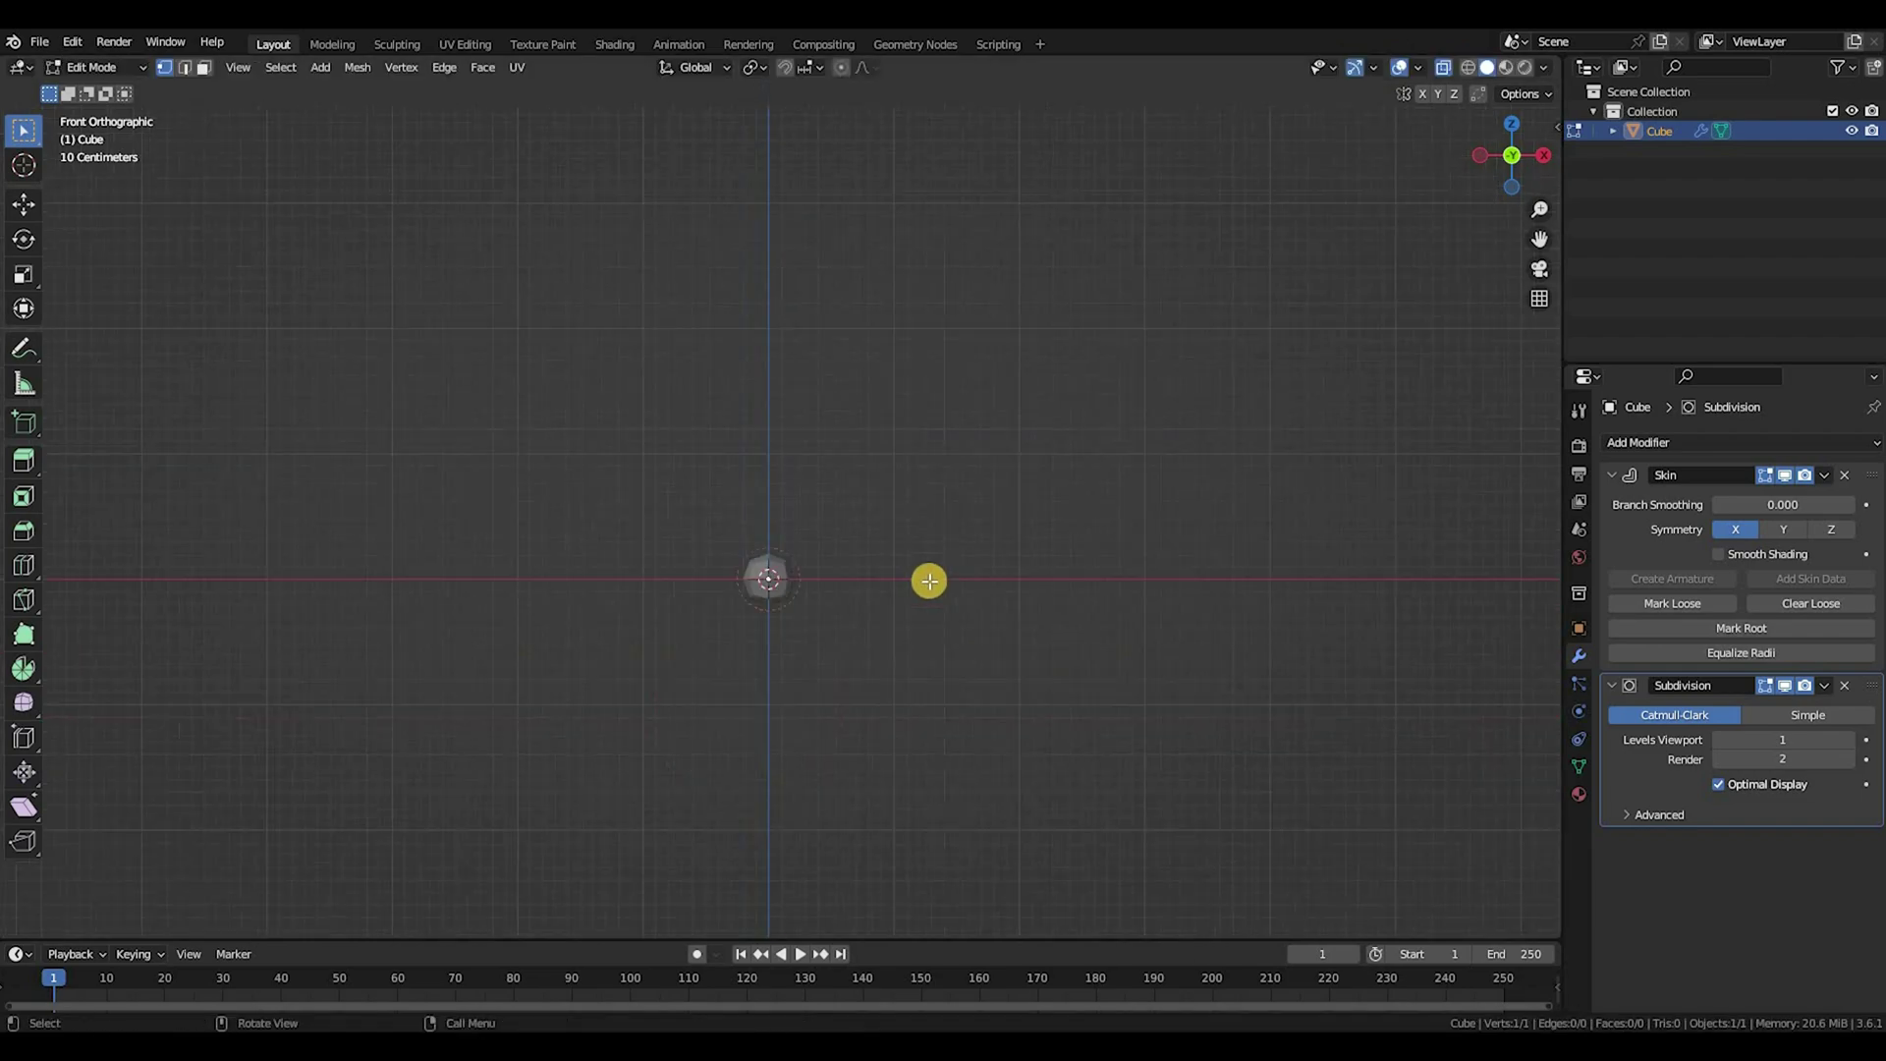
middle_click_drag(911, 562, 838, 749, "shift")
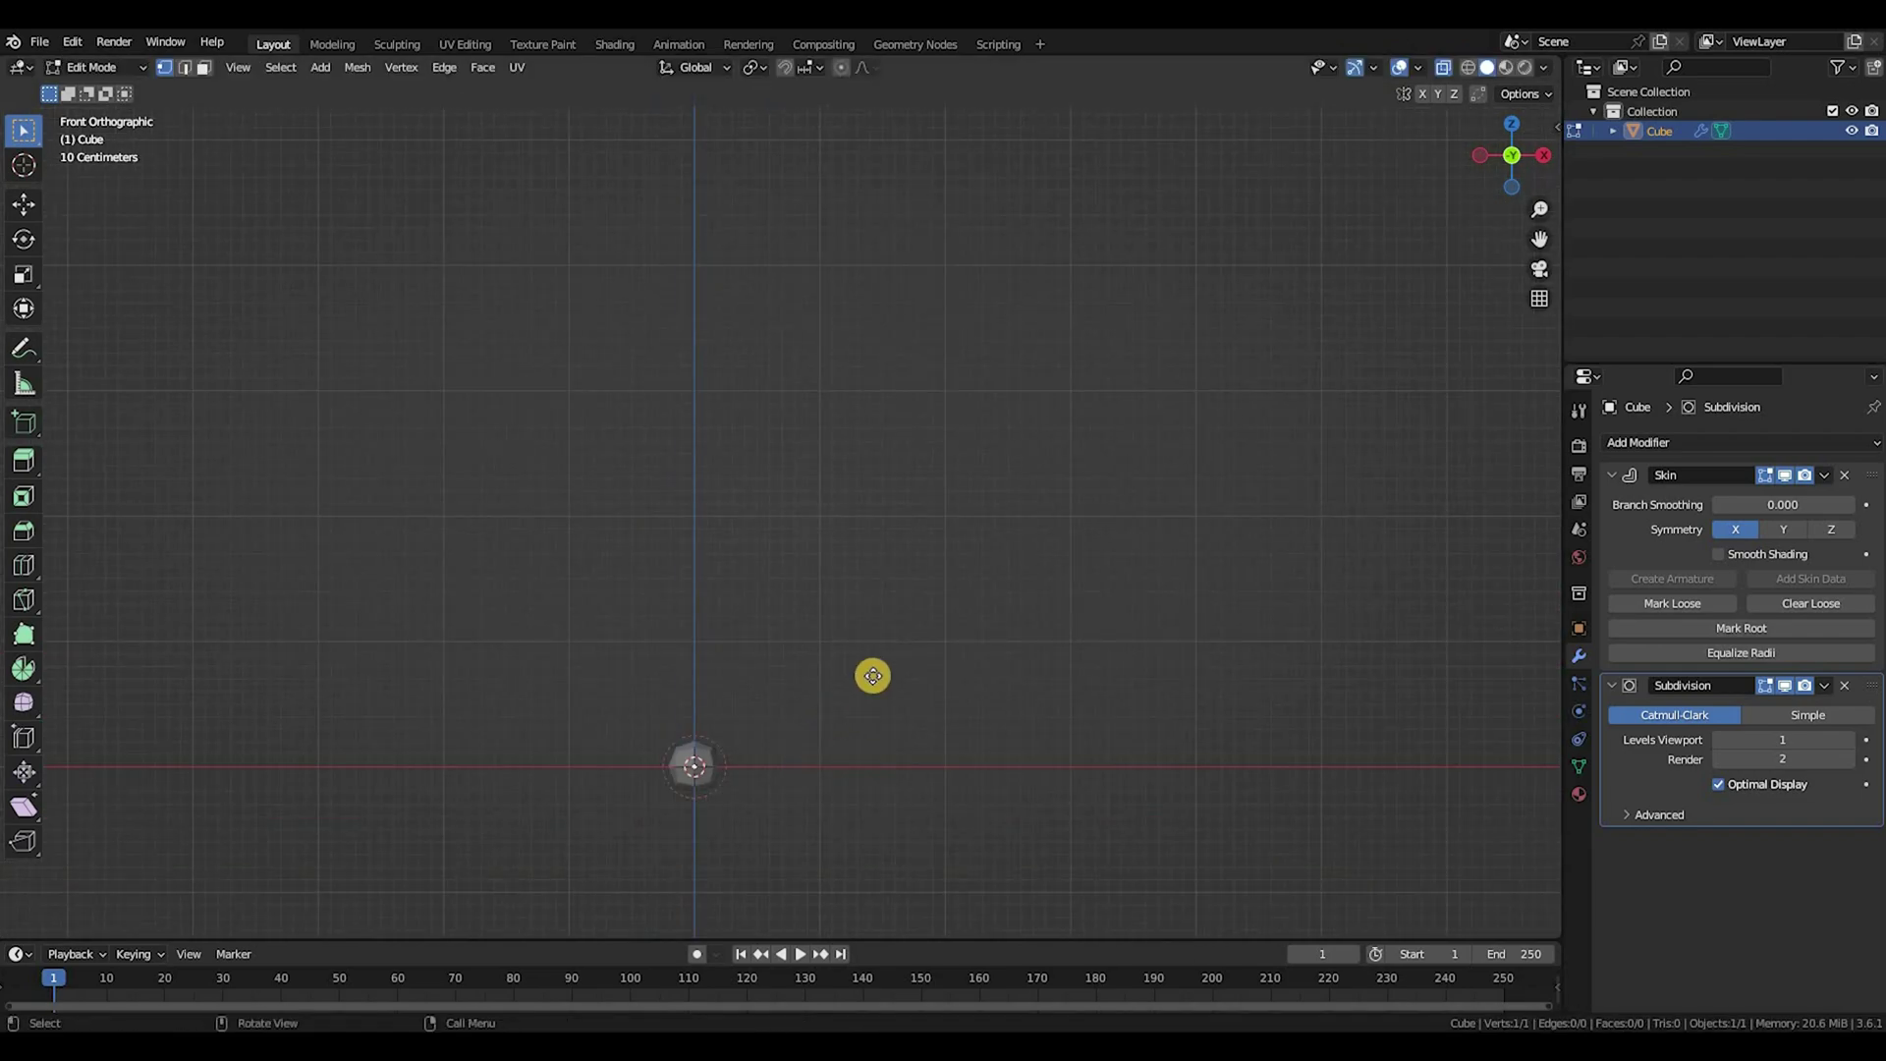
key("e")
key("z")
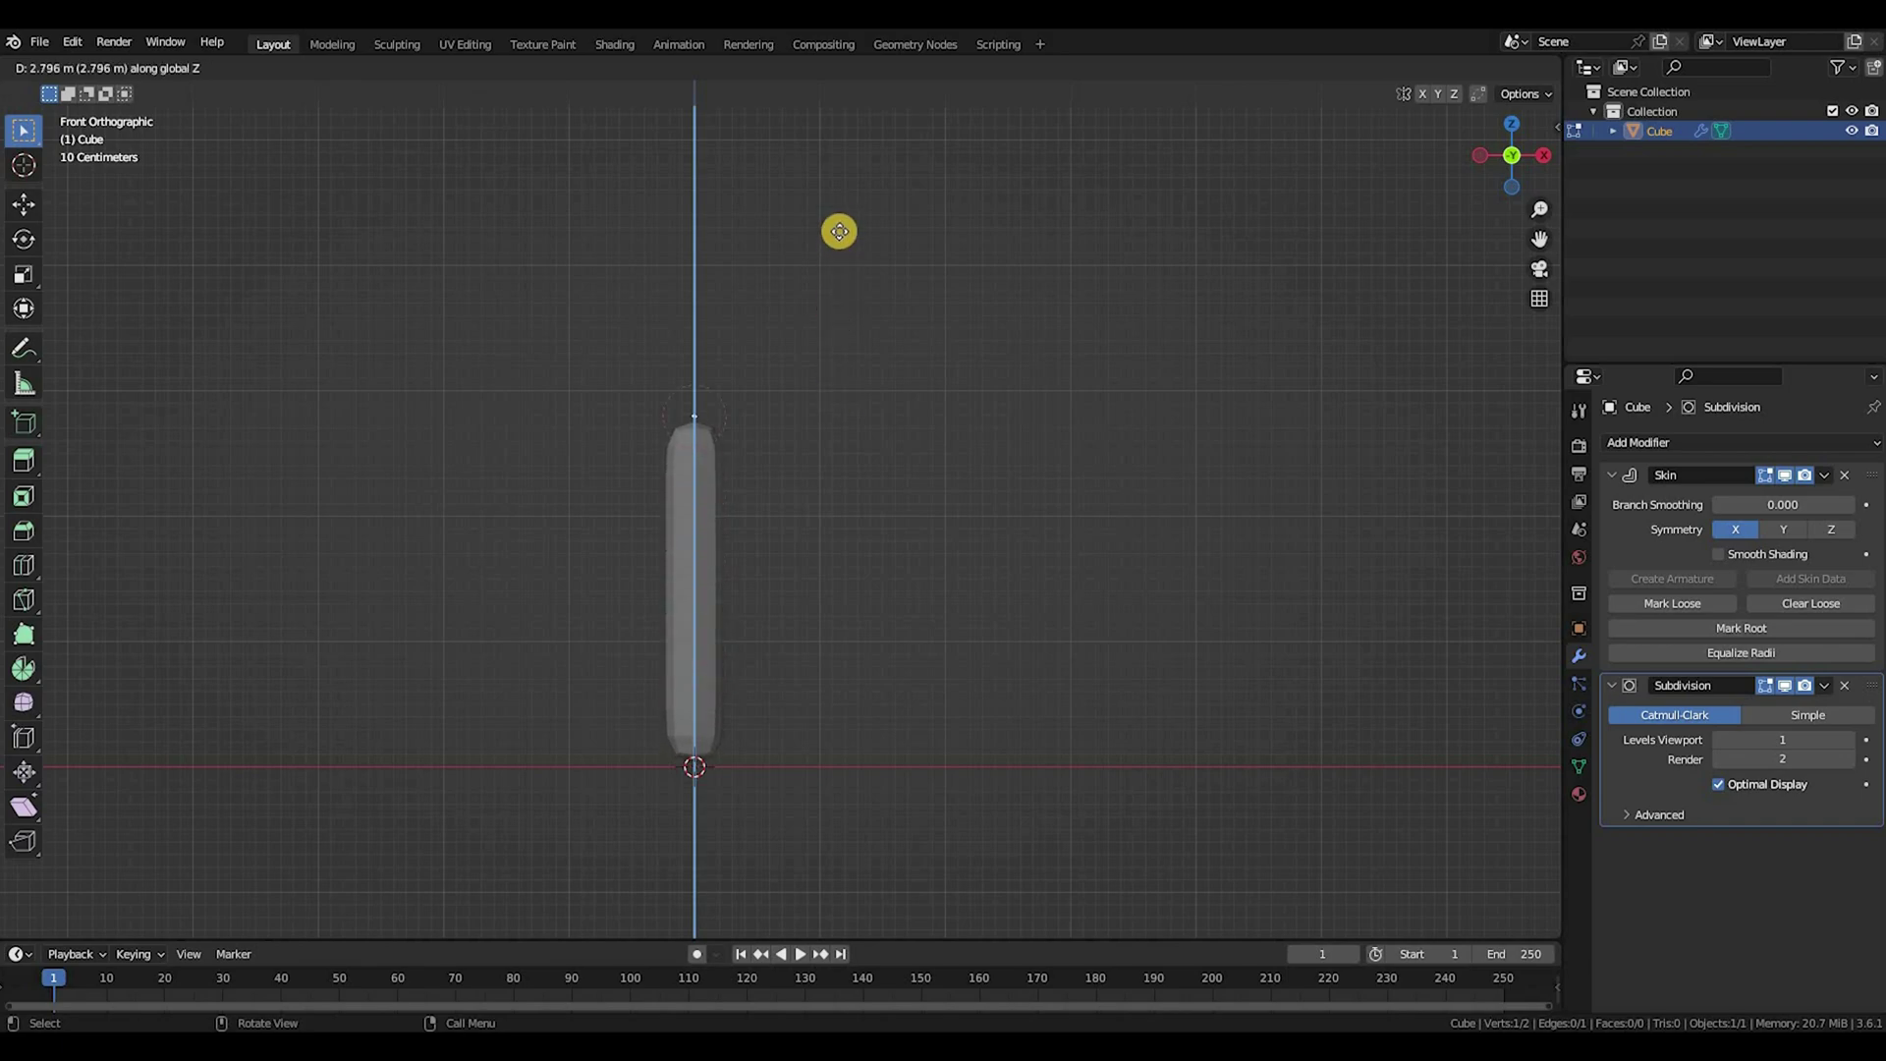
left_click(747, 339)
scroll(822, 505, "down", 2)
scroll(838, 342, "up", 2)
Step: Try extruding another segment upward along Z from the trunk's top vertex, and undo it
key("e")
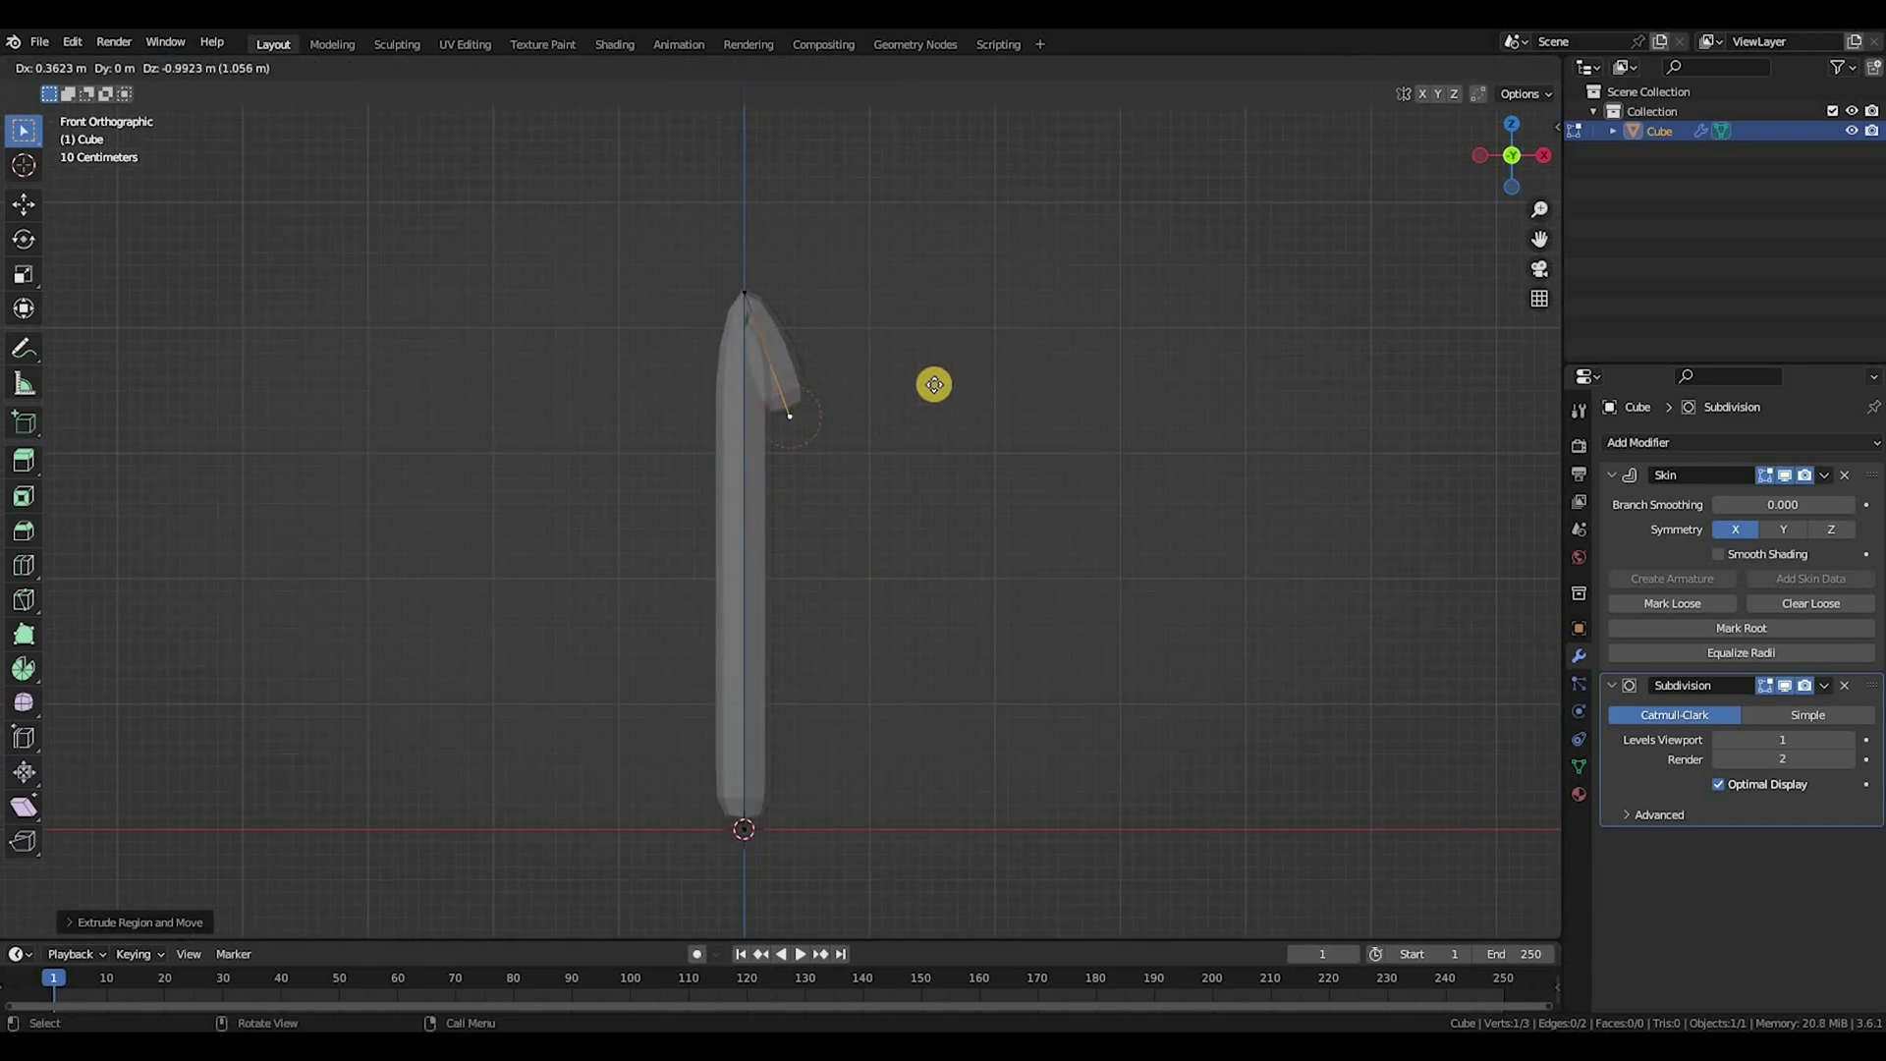
key("z")
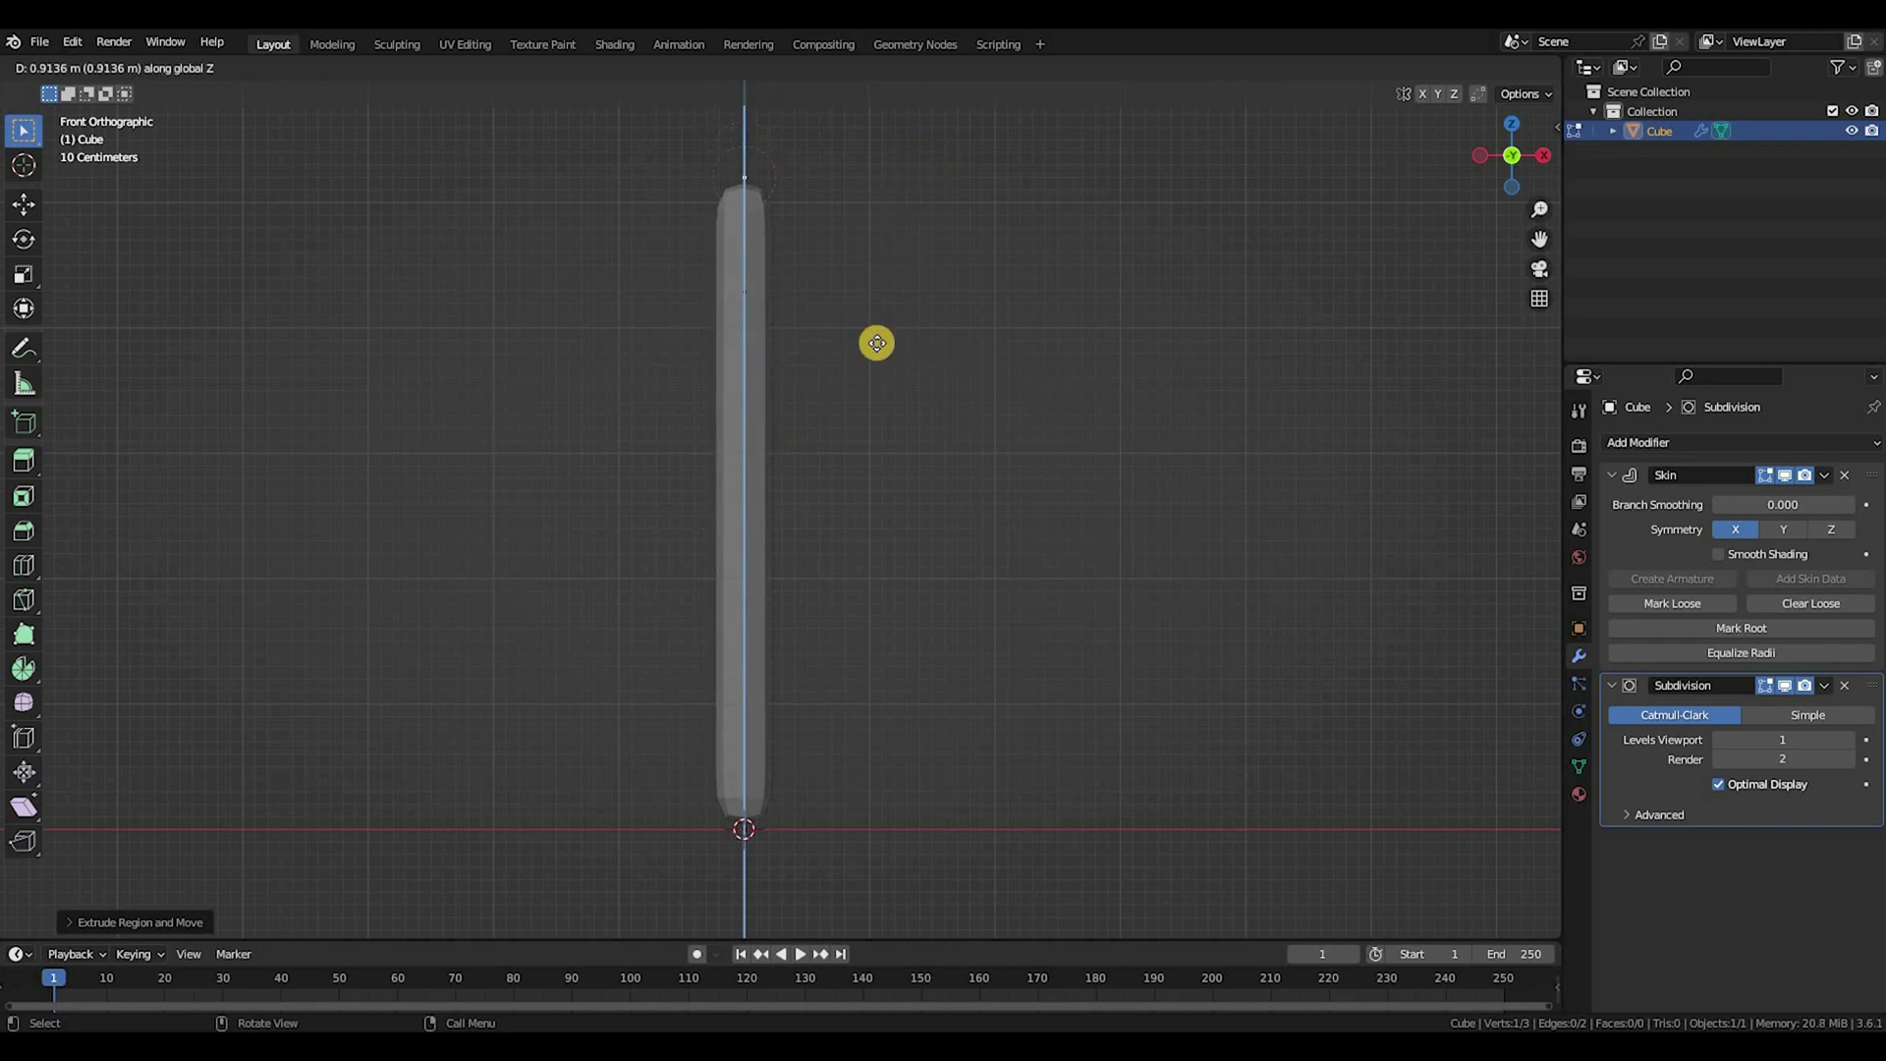
left_click(922, 376)
scroll(869, 472, "down", 2)
key("ctrl+z")
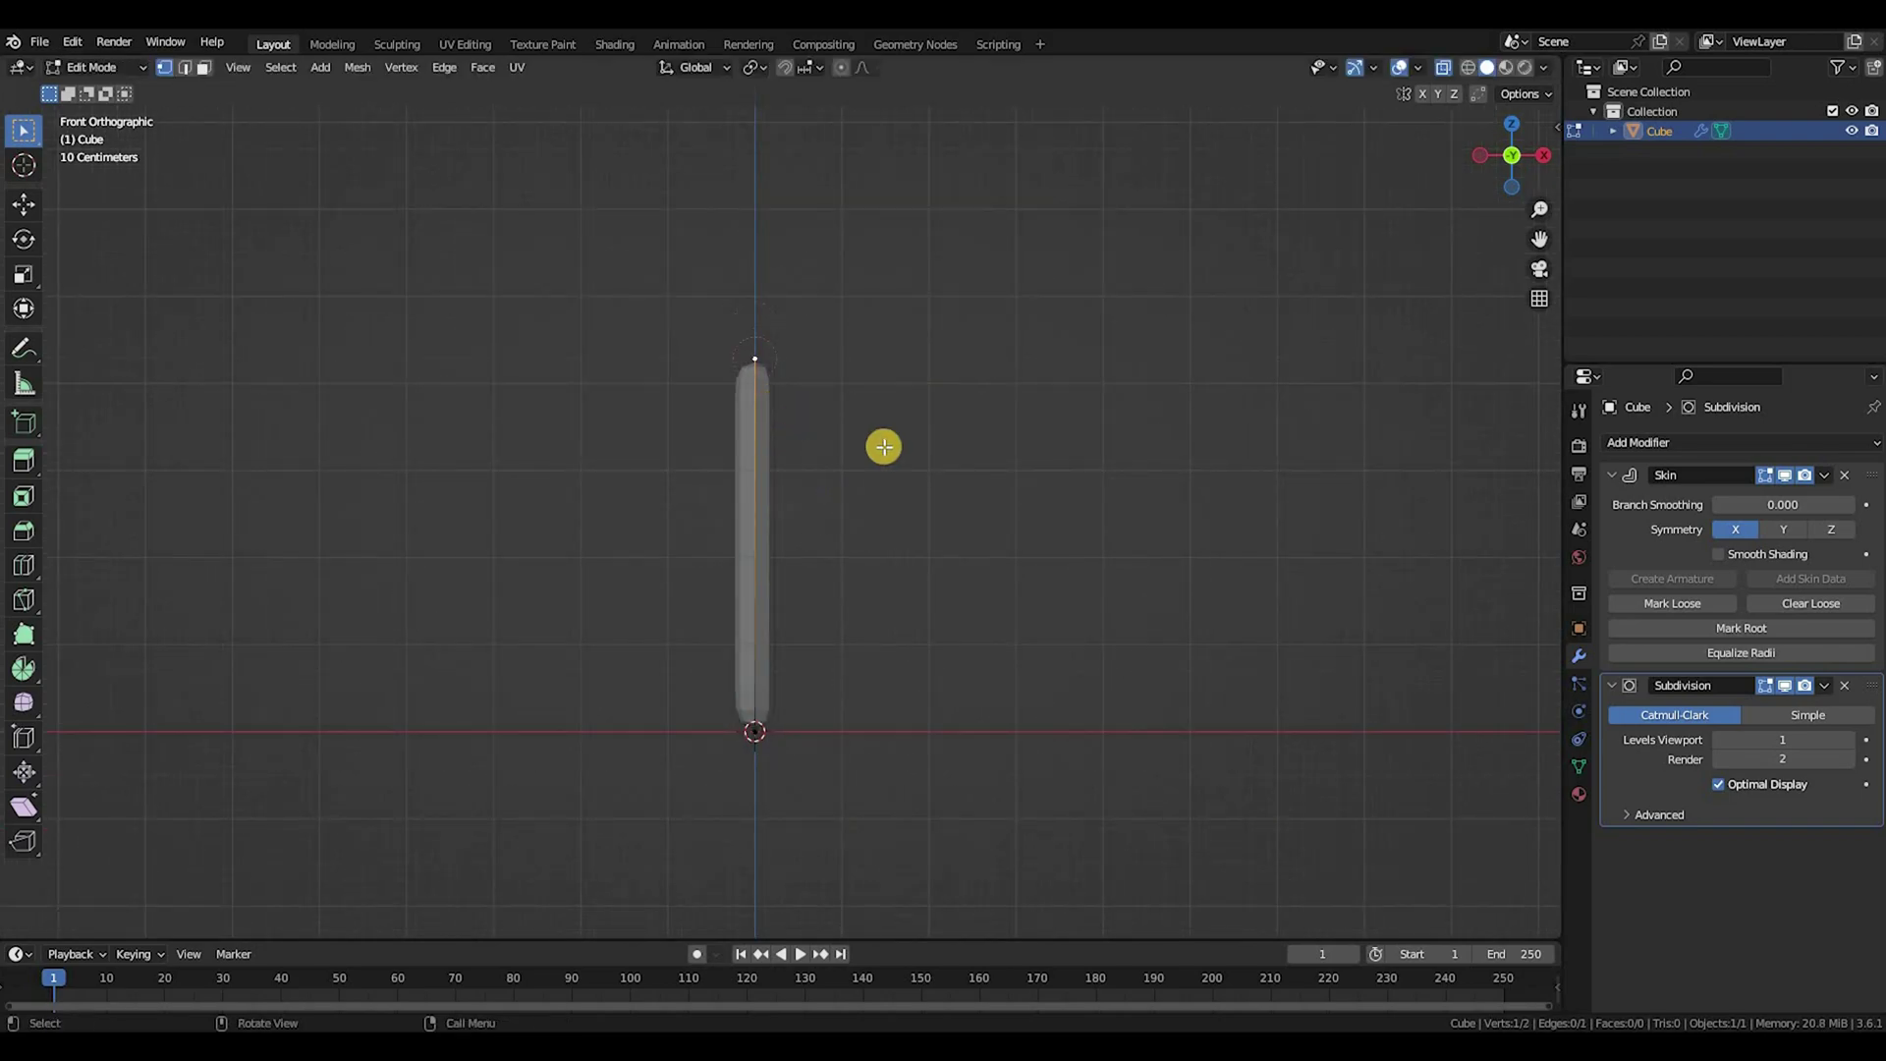
Step: Move the trunk's top vertex up along Z by about 1 m
key("g")
key("z")
left_click(991, 340)
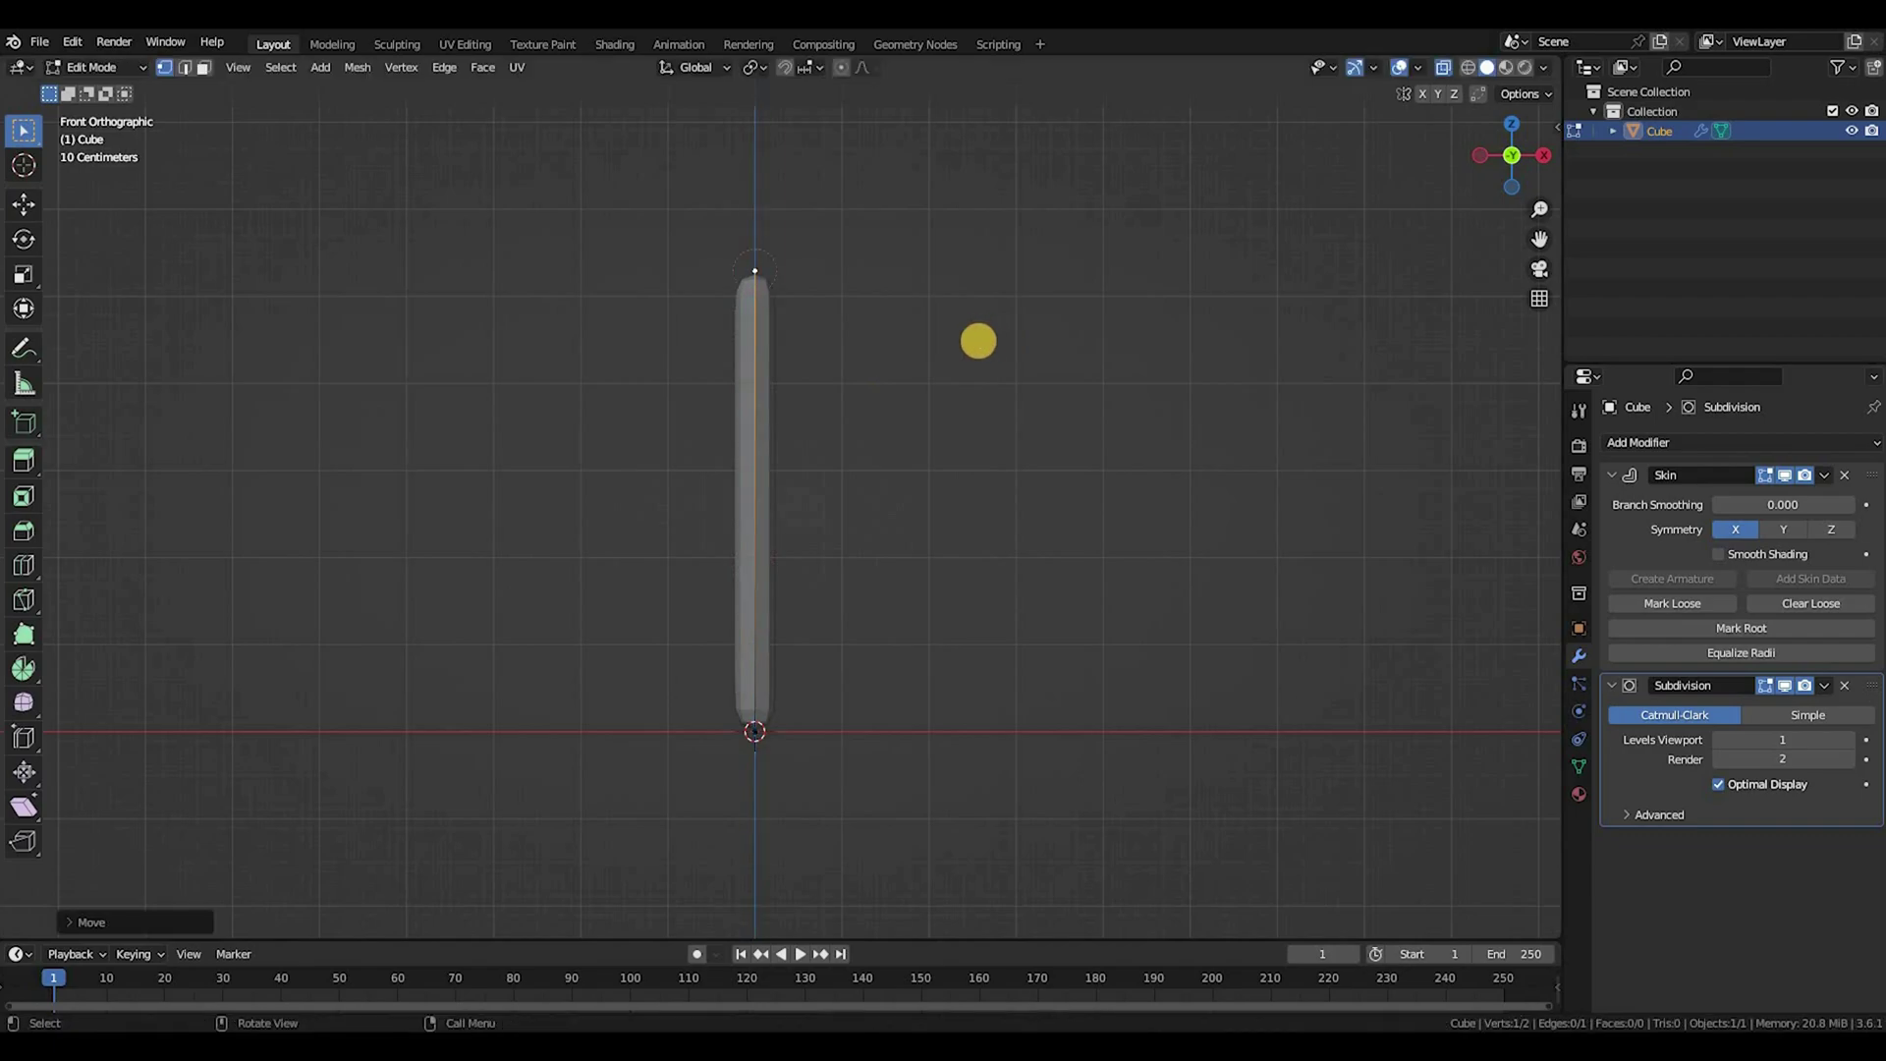
Step: Shrink the skin radius at the trunk's top vertex so the trunk tapers upward
key("s")
left_click(802, 375)
middle_click_drag(803, 398, 821, 442, "shift")
scroll(817, 444, "up", 3)
scroll(825, 443, "down", 3)
key("ctrl+a")
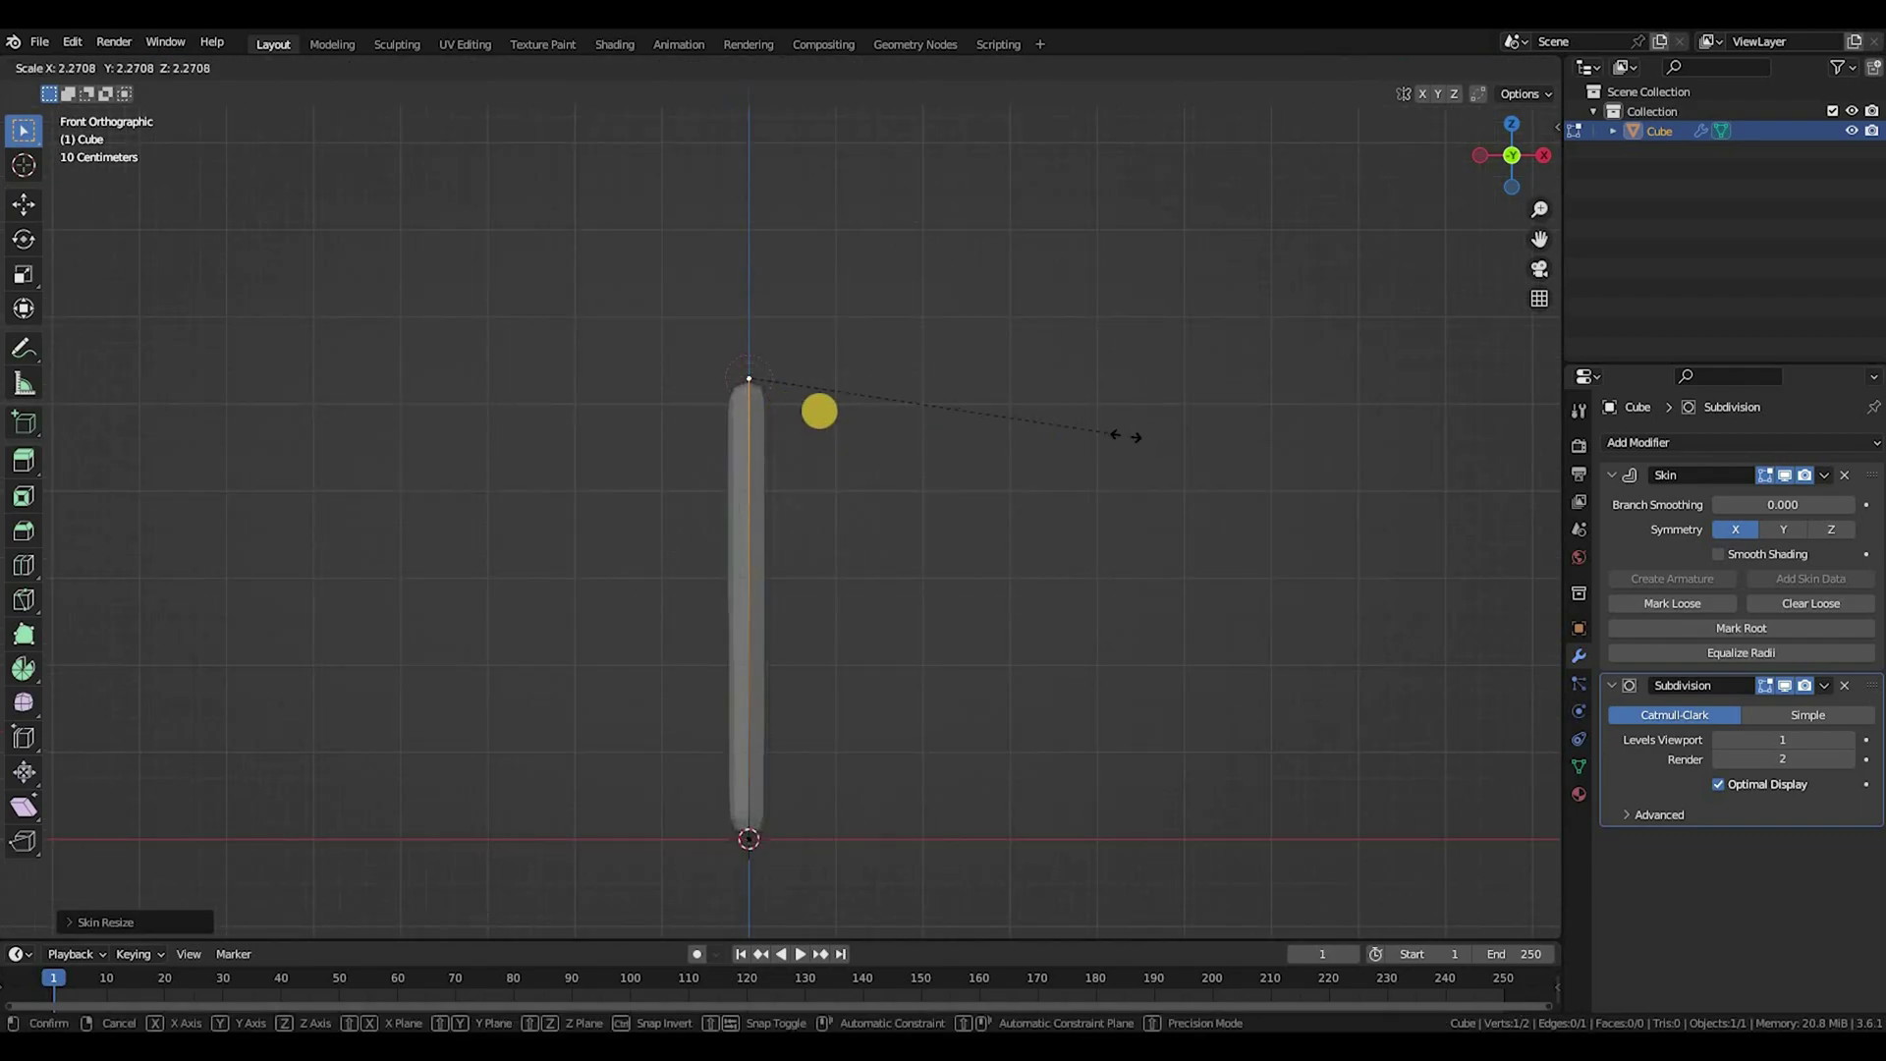
left_click(941, 469)
Step: Try enlarging the skin radius at the trunk's top vertex, and undo it
scroll(784, 395, "up", 3)
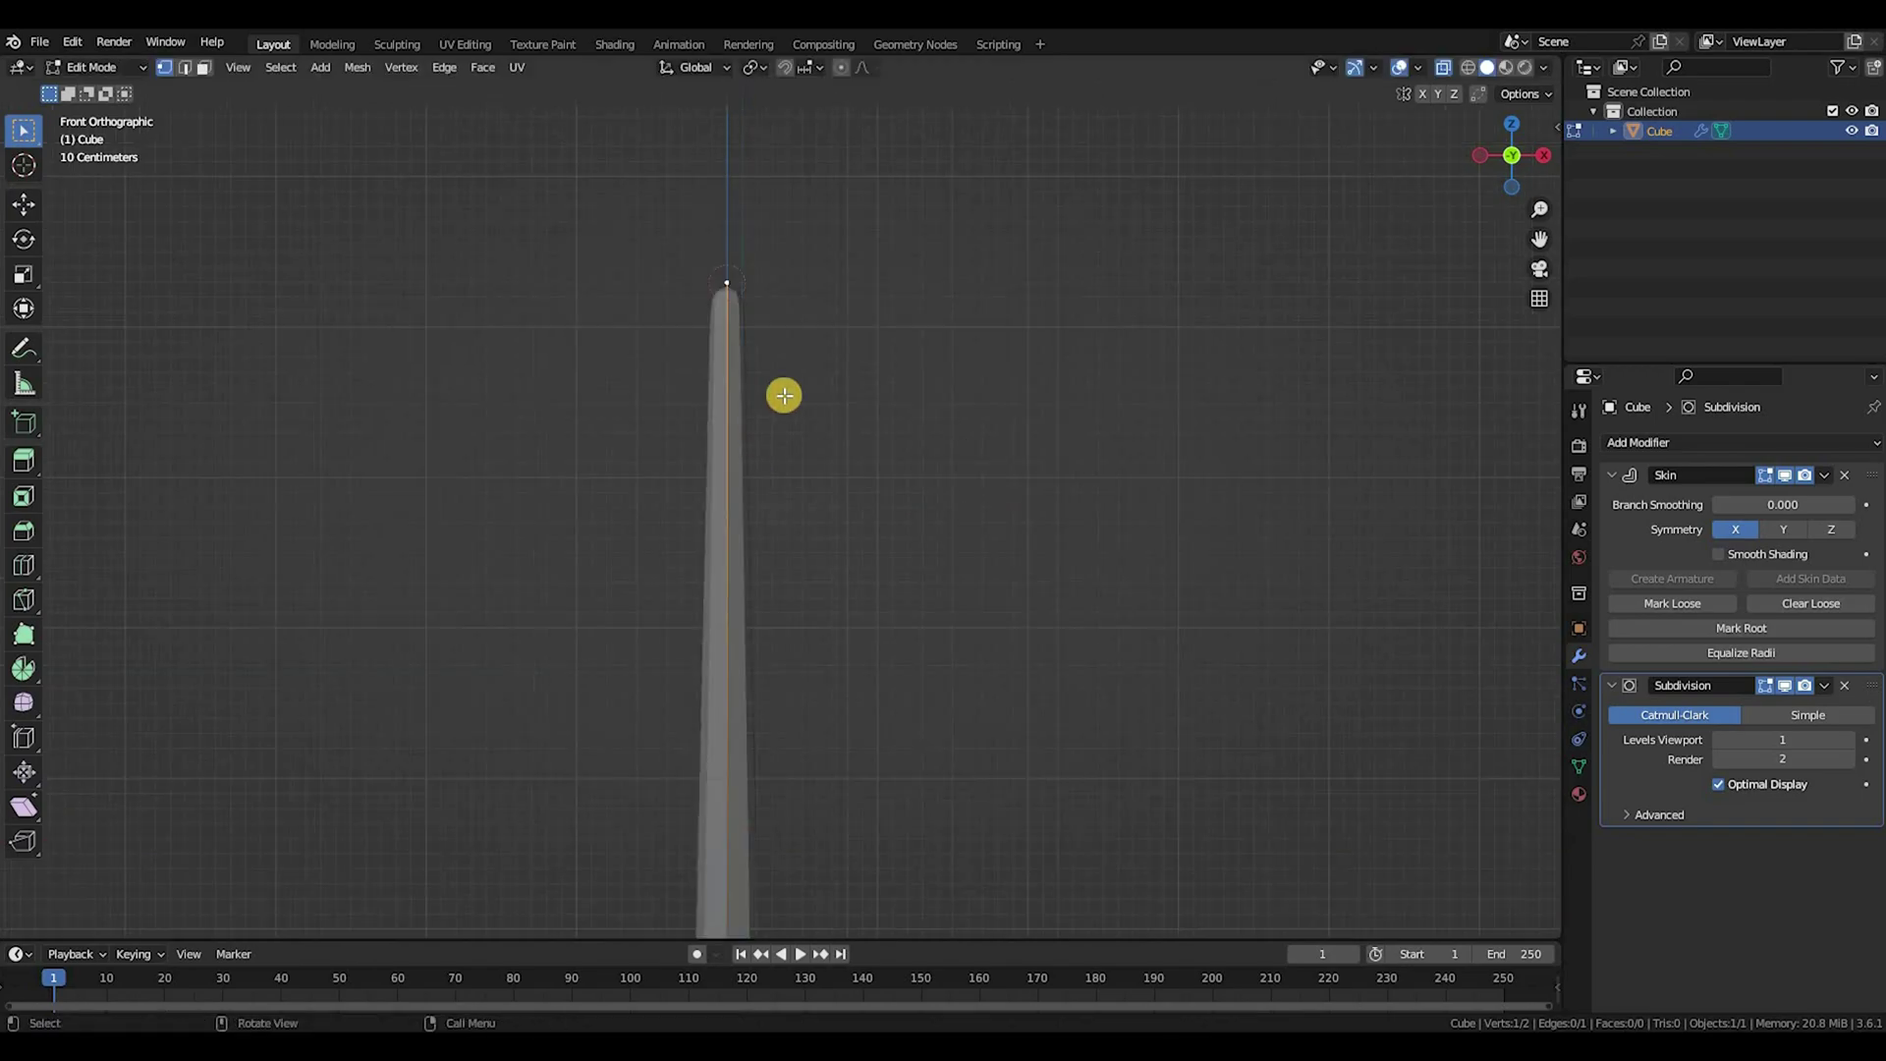
scroll(796, 524, "up", 3, "shift")
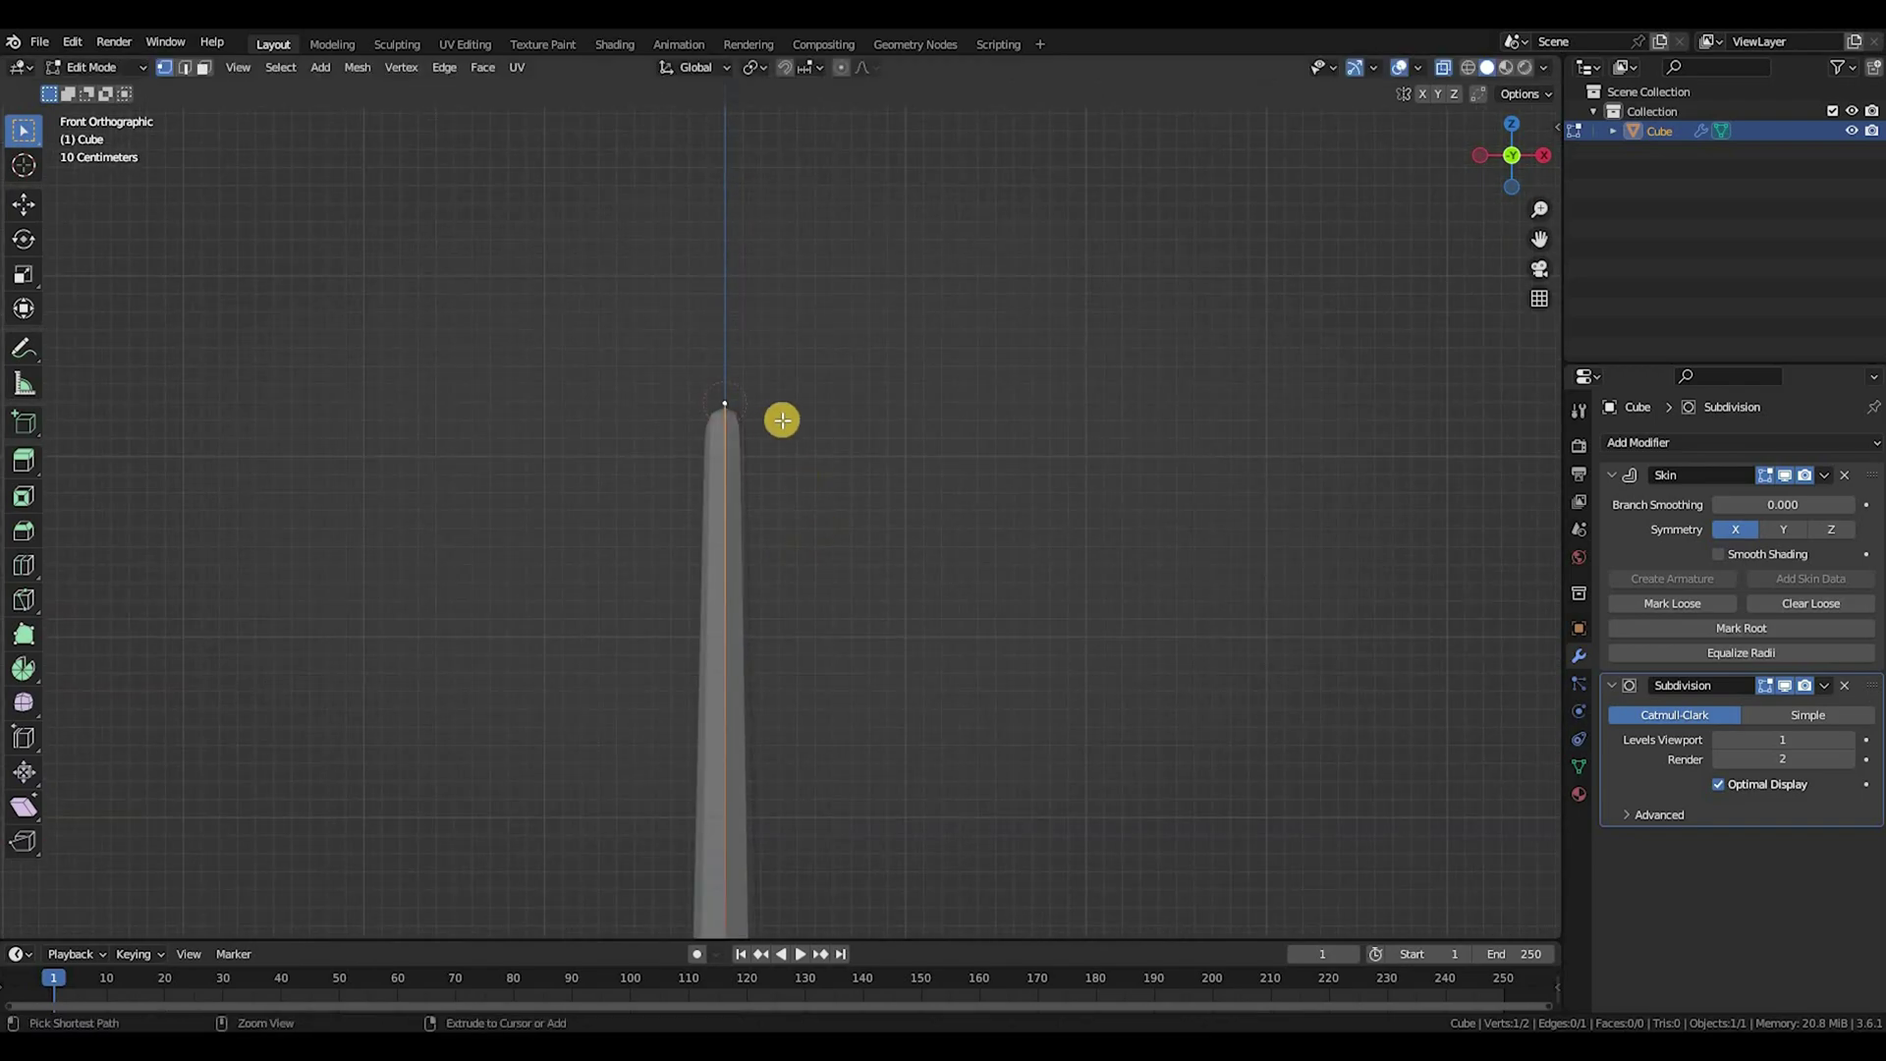
key("ctrl+a")
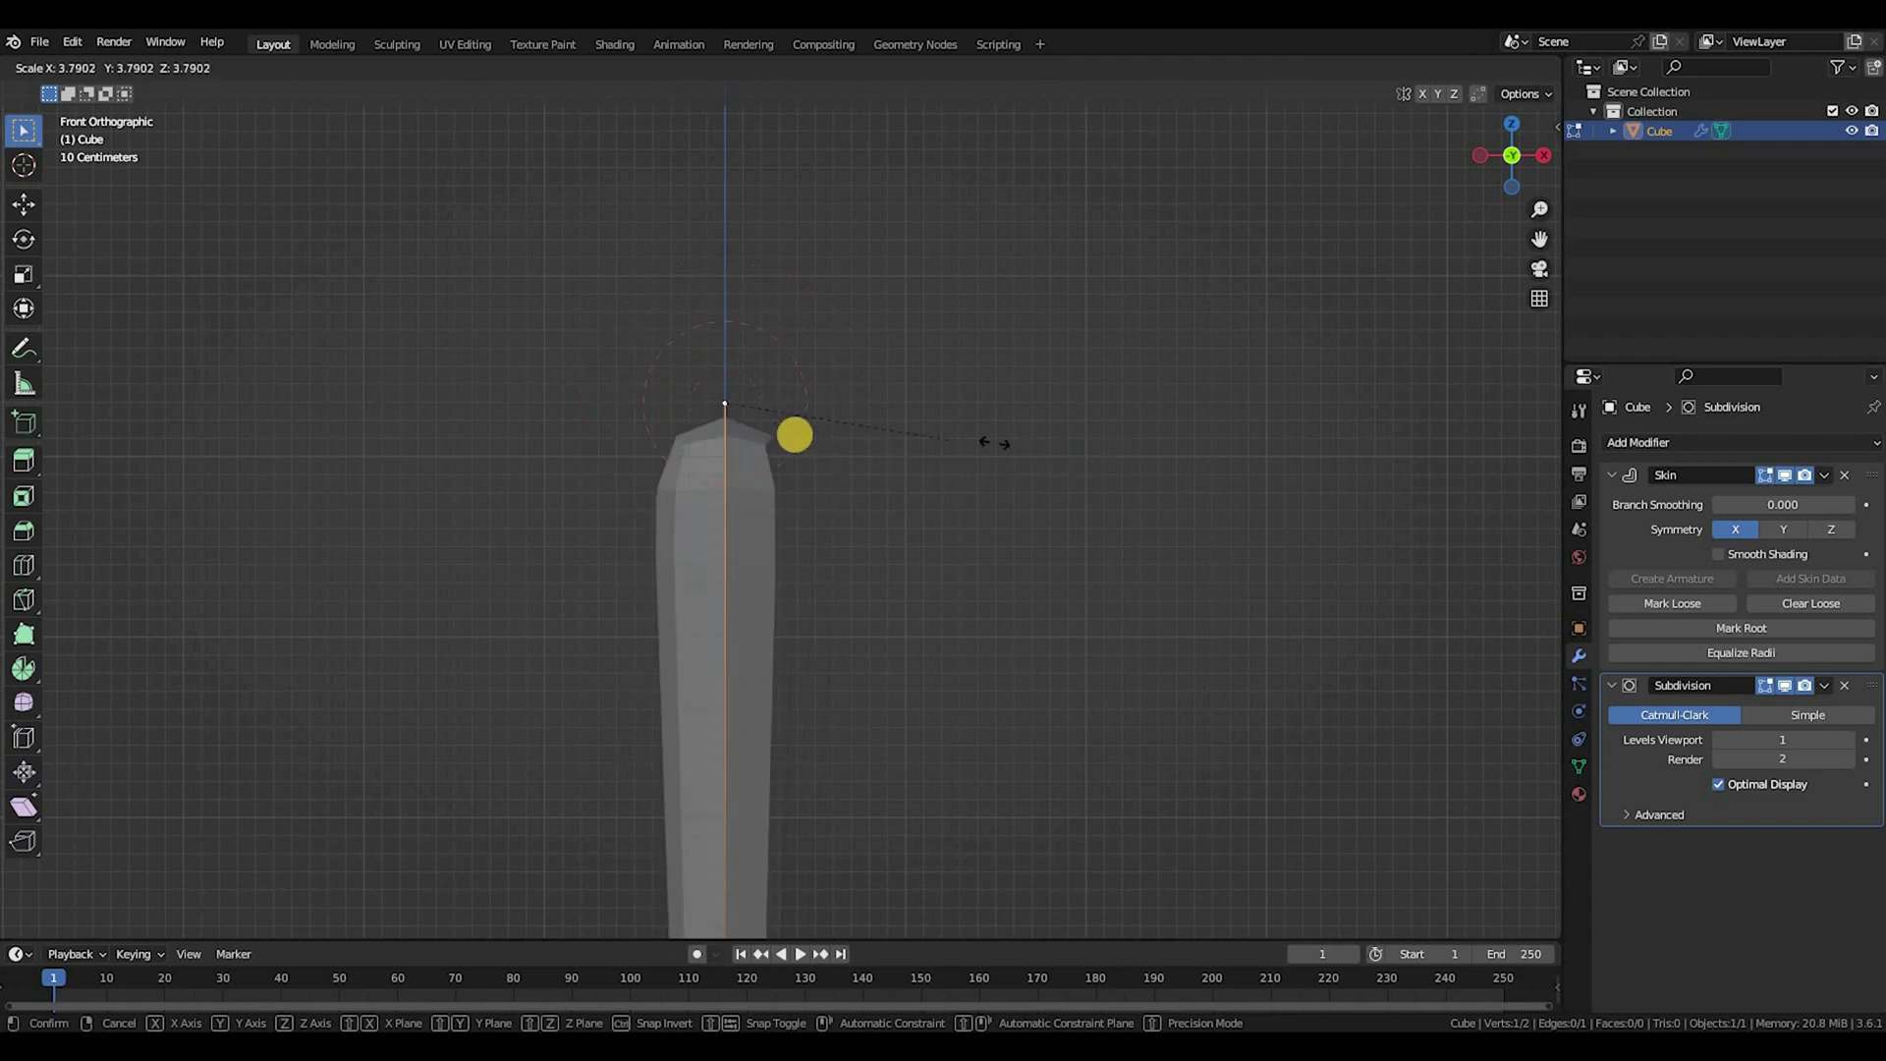
left_click(865, 472)
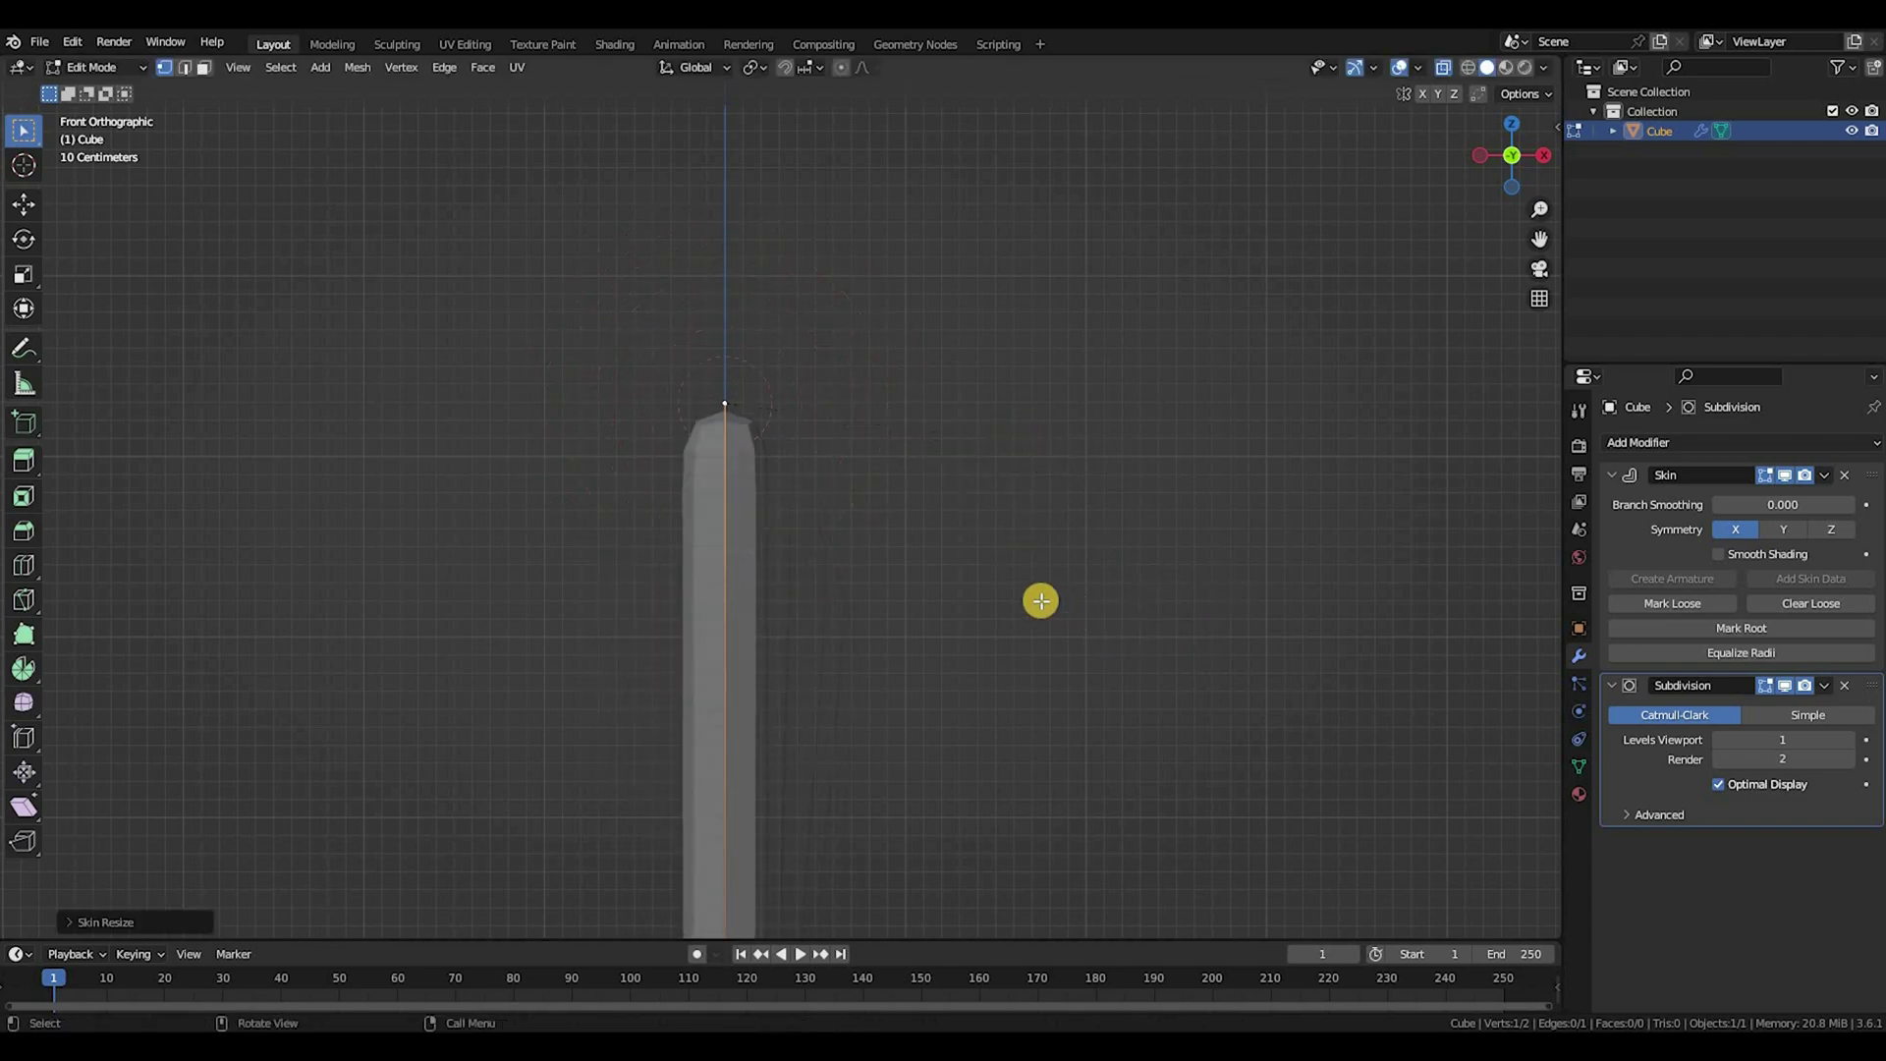
key("ctrl+z")
Step: Insert a vertex in the trunk with a single loop cut and slide it down along the edge close to the base
scroll(934, 455, "down", 2)
middle_click_drag(899, 629, 812, 427, "shift")
scroll(865, 599, "down", 2)
scroll(865, 601, "up", 3)
scroll(934, 596, "down", 3)
middle_click_drag(954, 629, 784, 633)
key("KP_1")
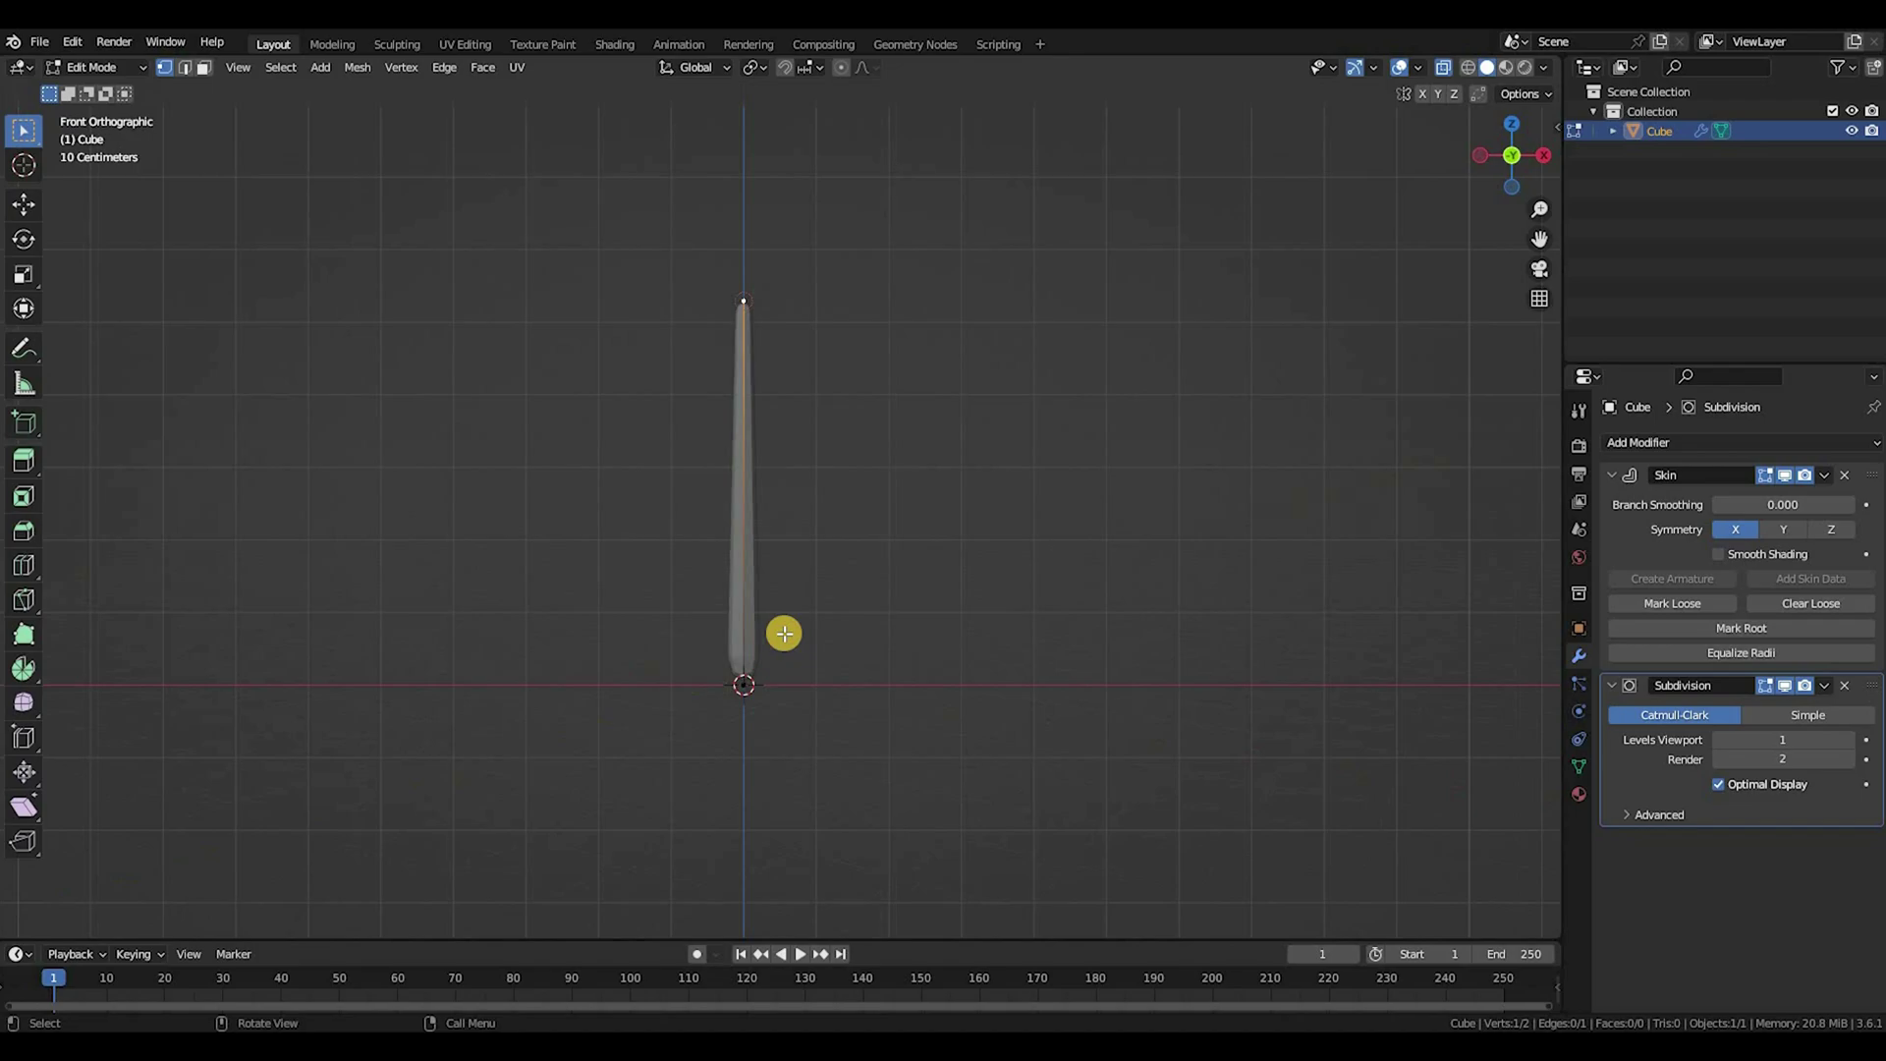
scroll(787, 566, "up", 2)
scroll(777, 511, "down", 2)
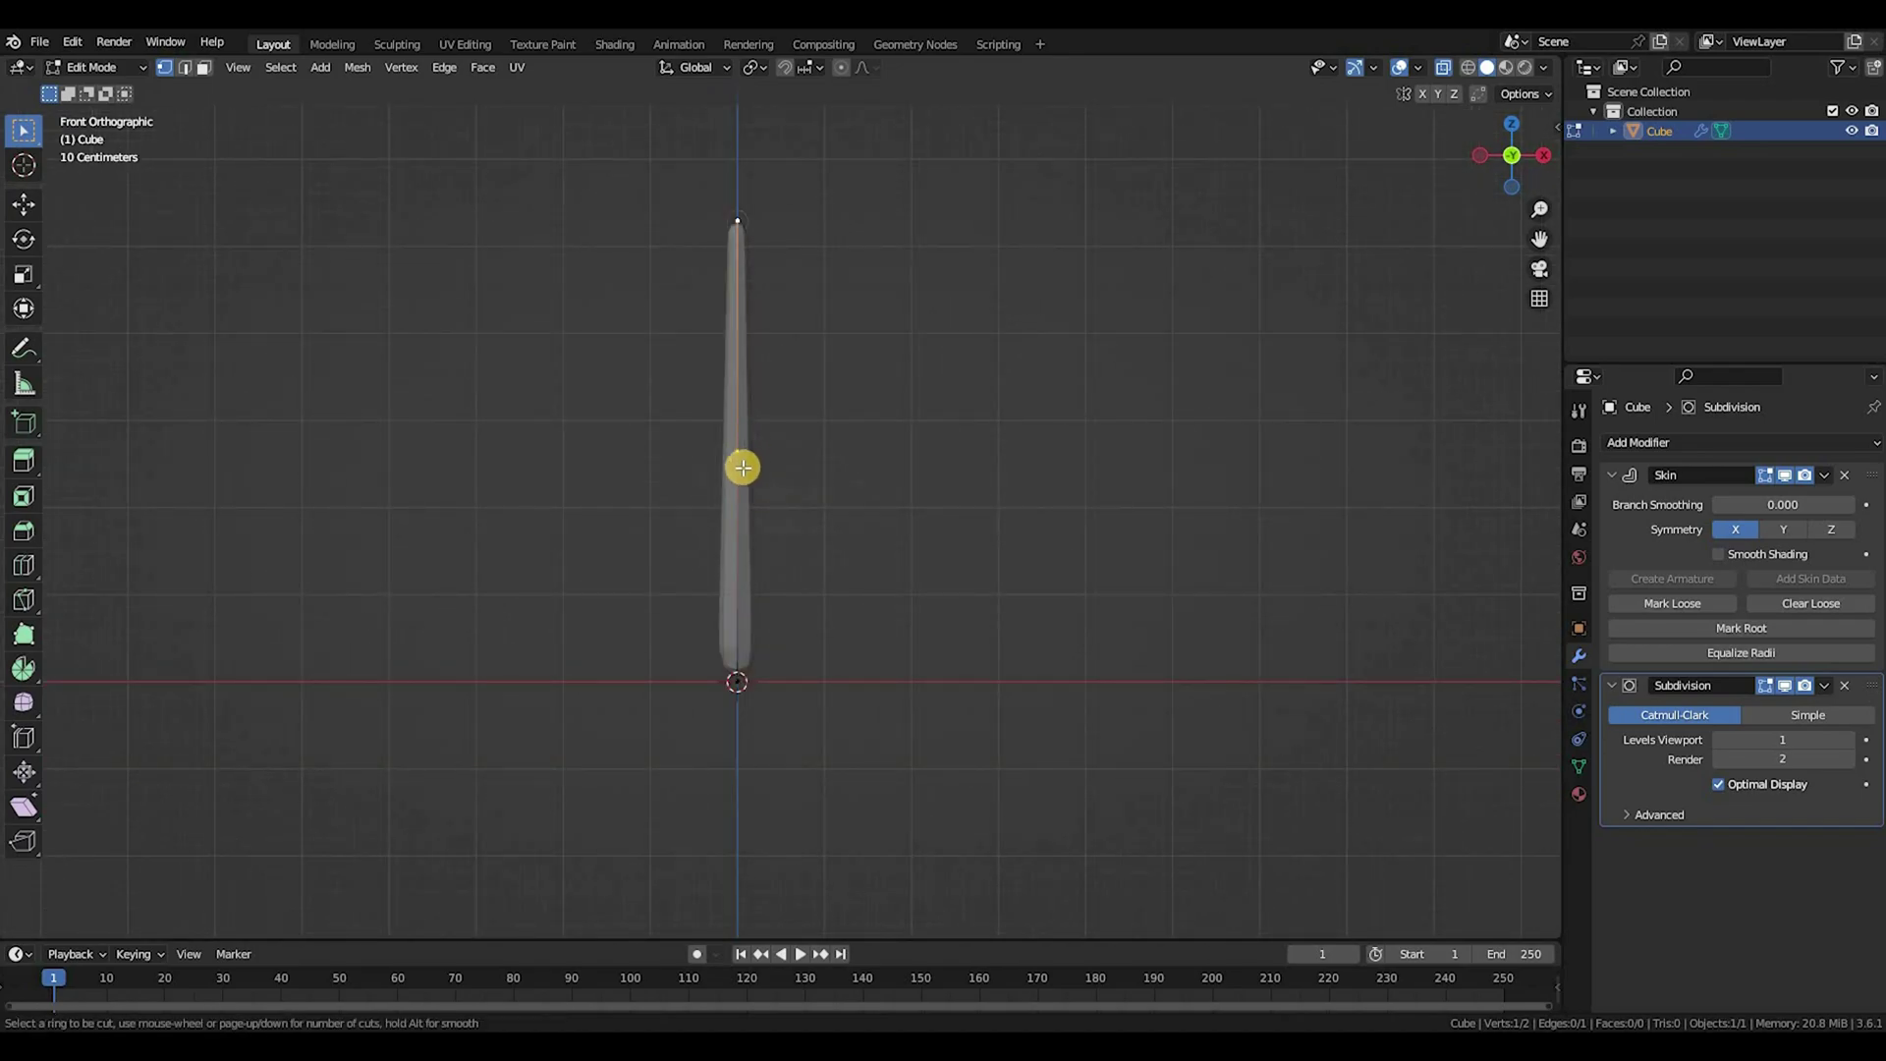
left_click(748, 456)
right_click(782, 450)
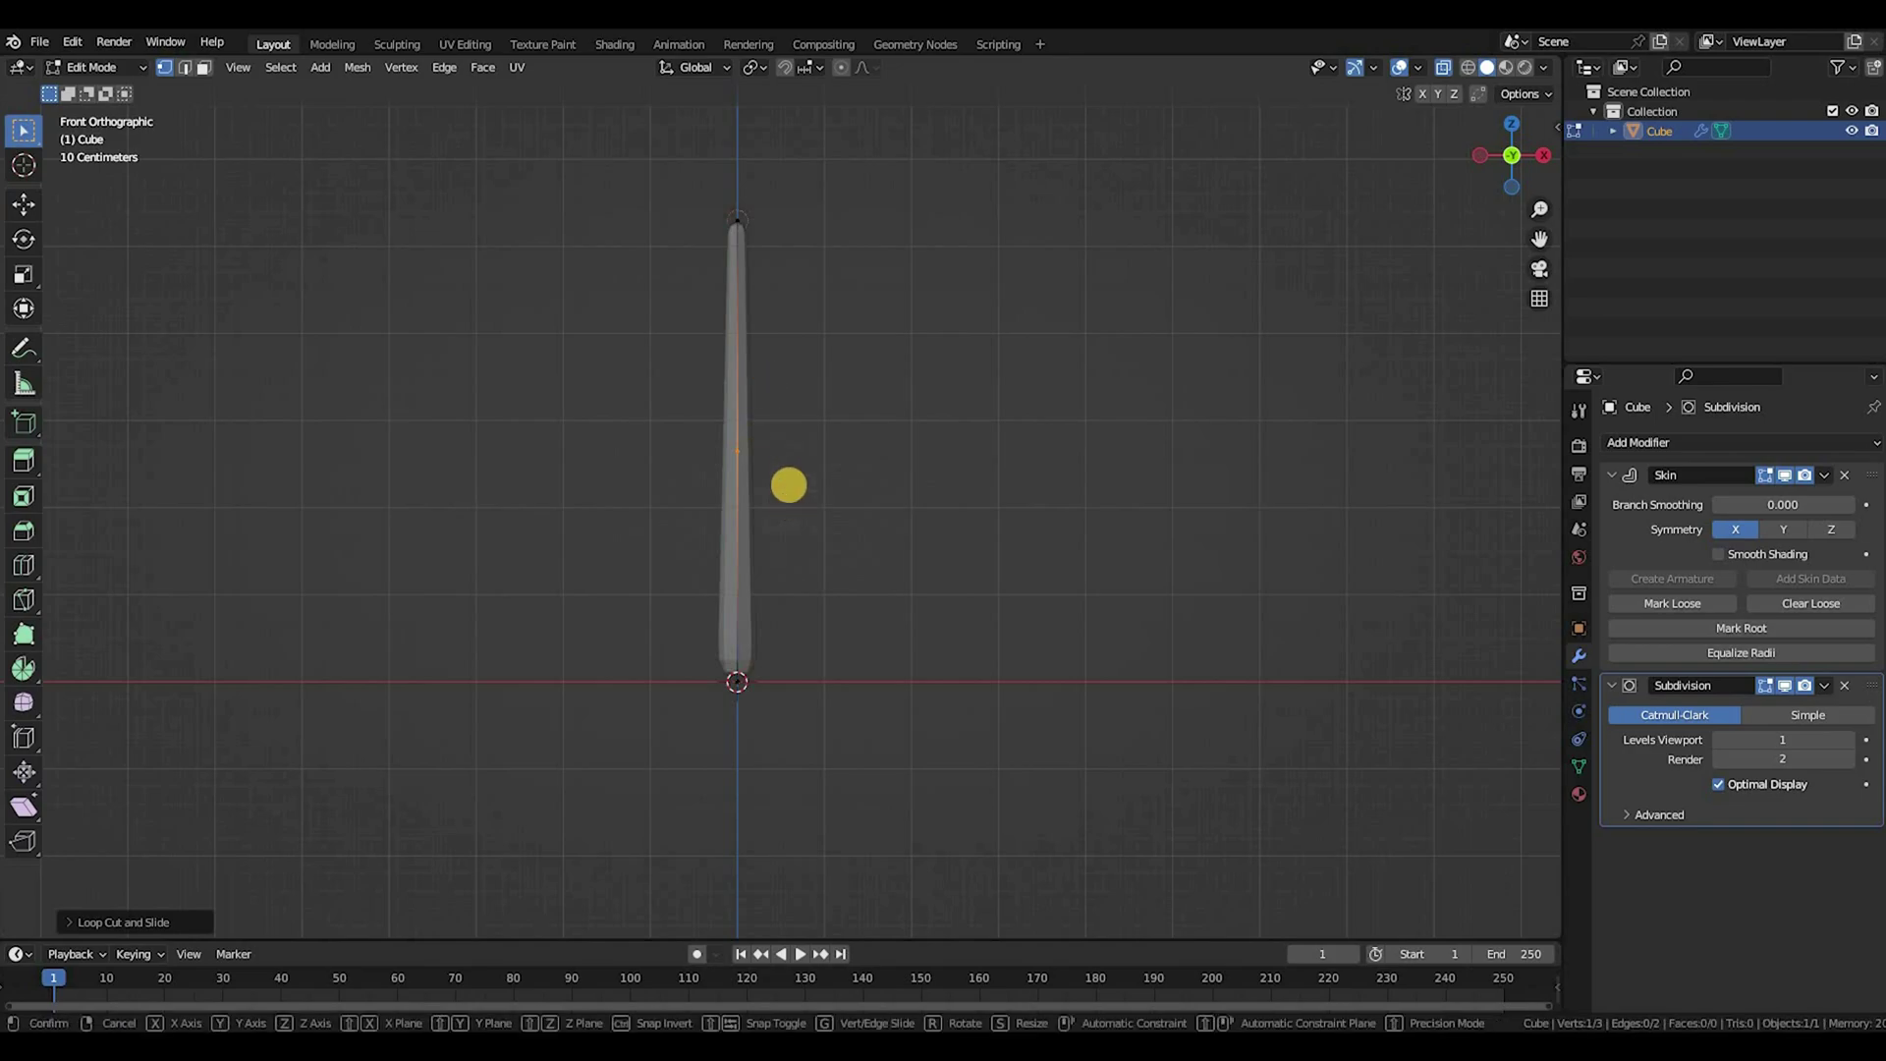
key("shift+v")
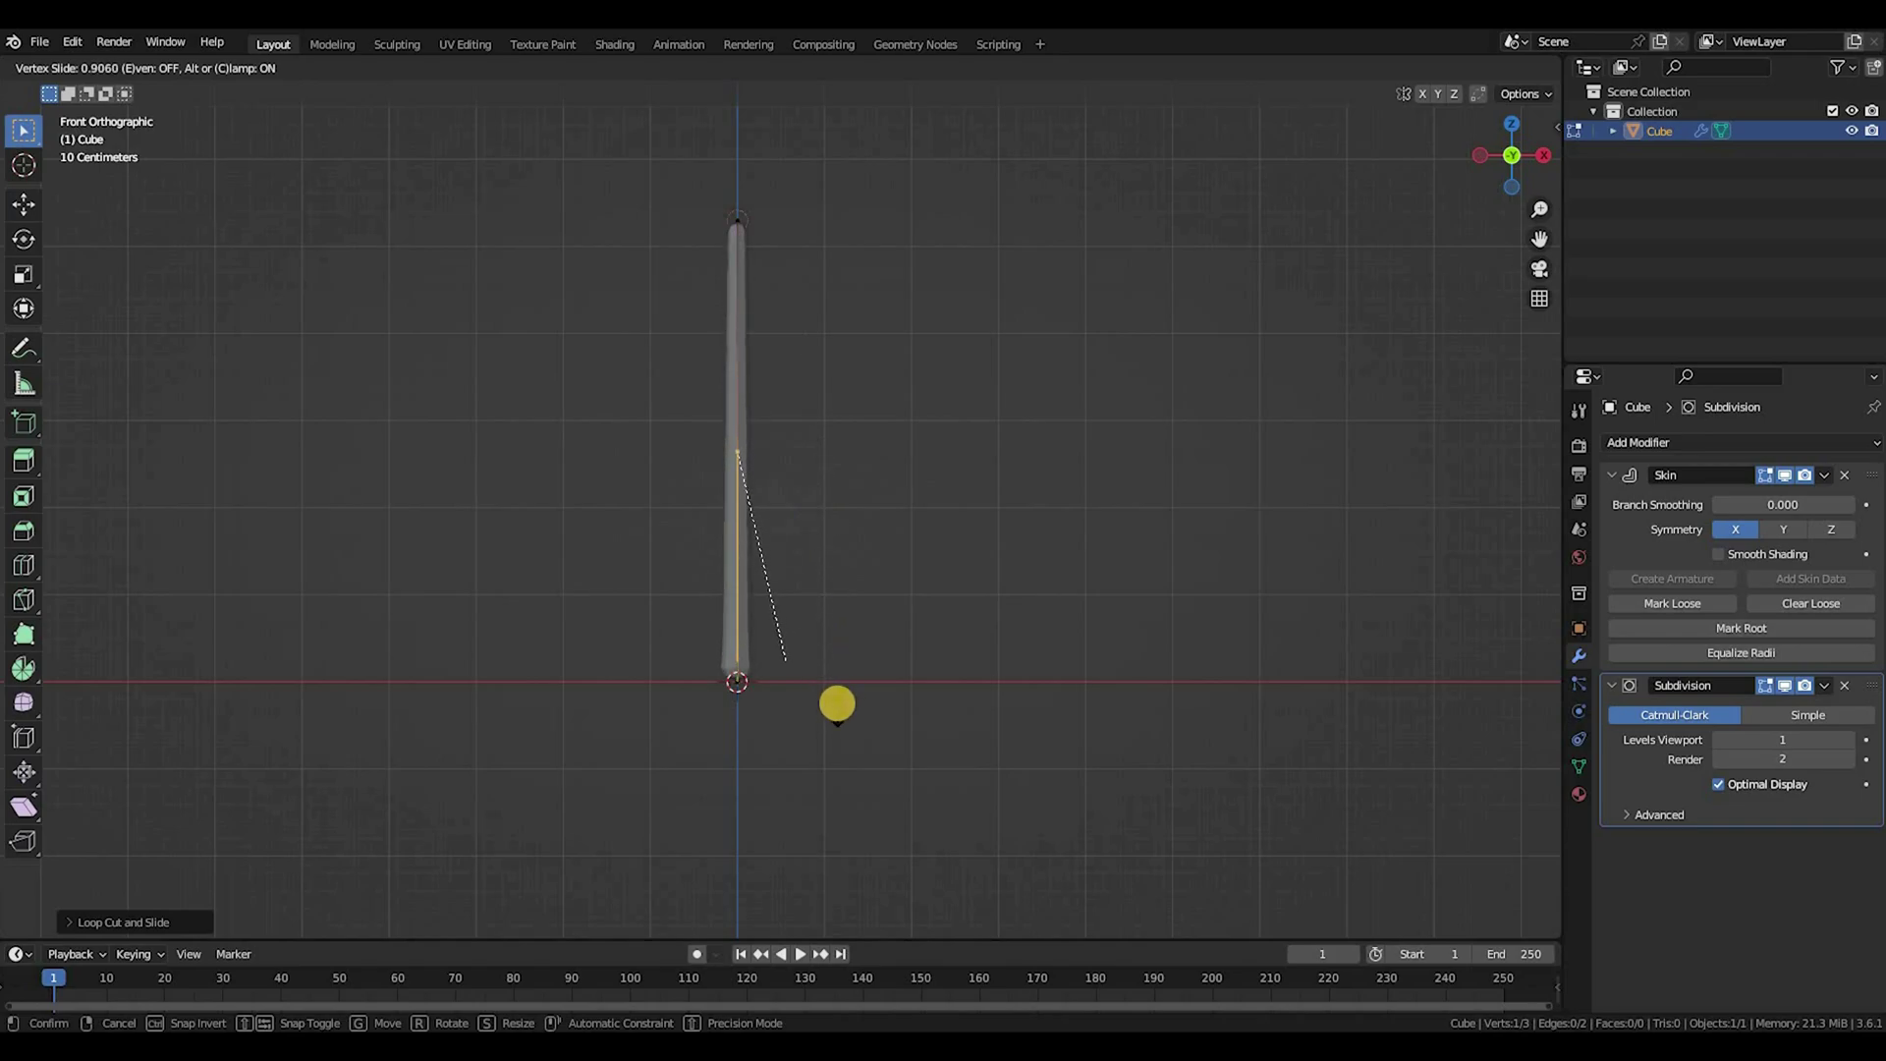
left_click(817, 612)
Step: Slide the inserted vertex further down the trunk until it sits almost on the base vertex, flattening the trunk's bottom
middle_click_drag(755, 773, 775, 695, "shift")
scroll(695, 801, "up", 7)
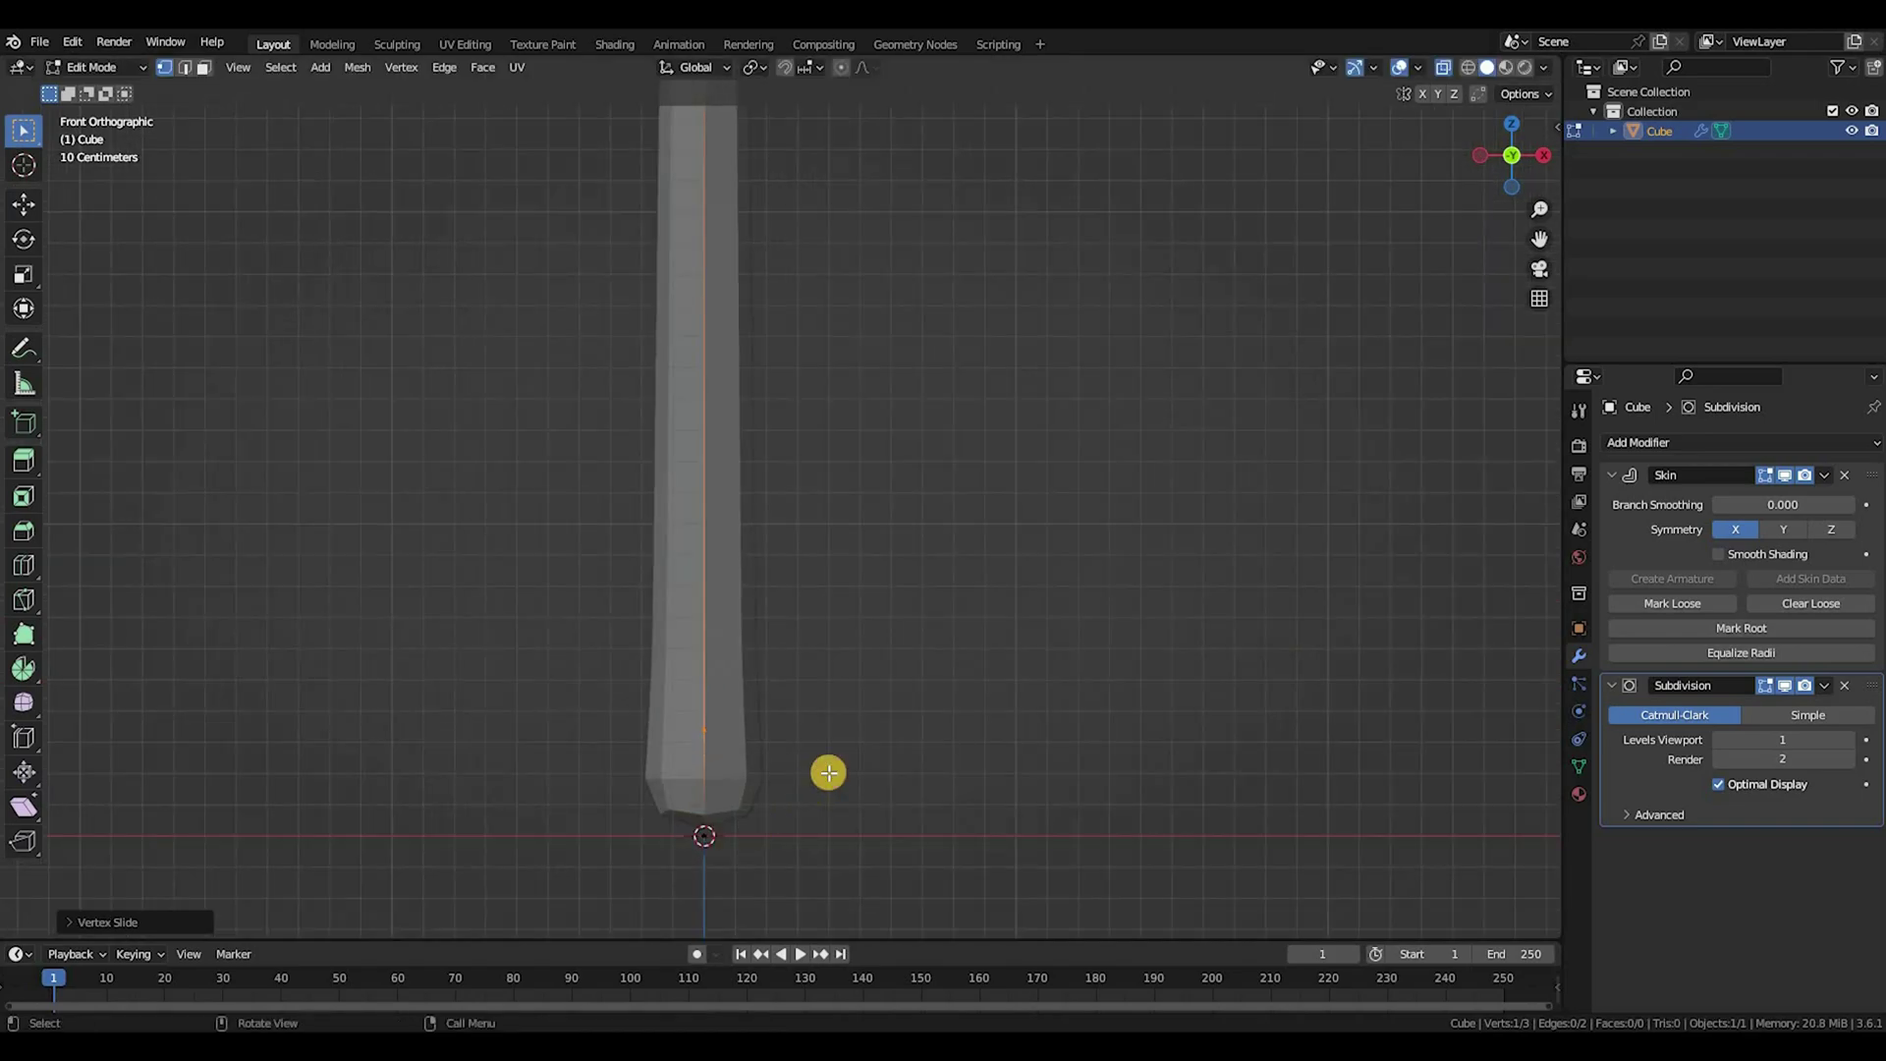
left_click(707, 830)
key("shift+v")
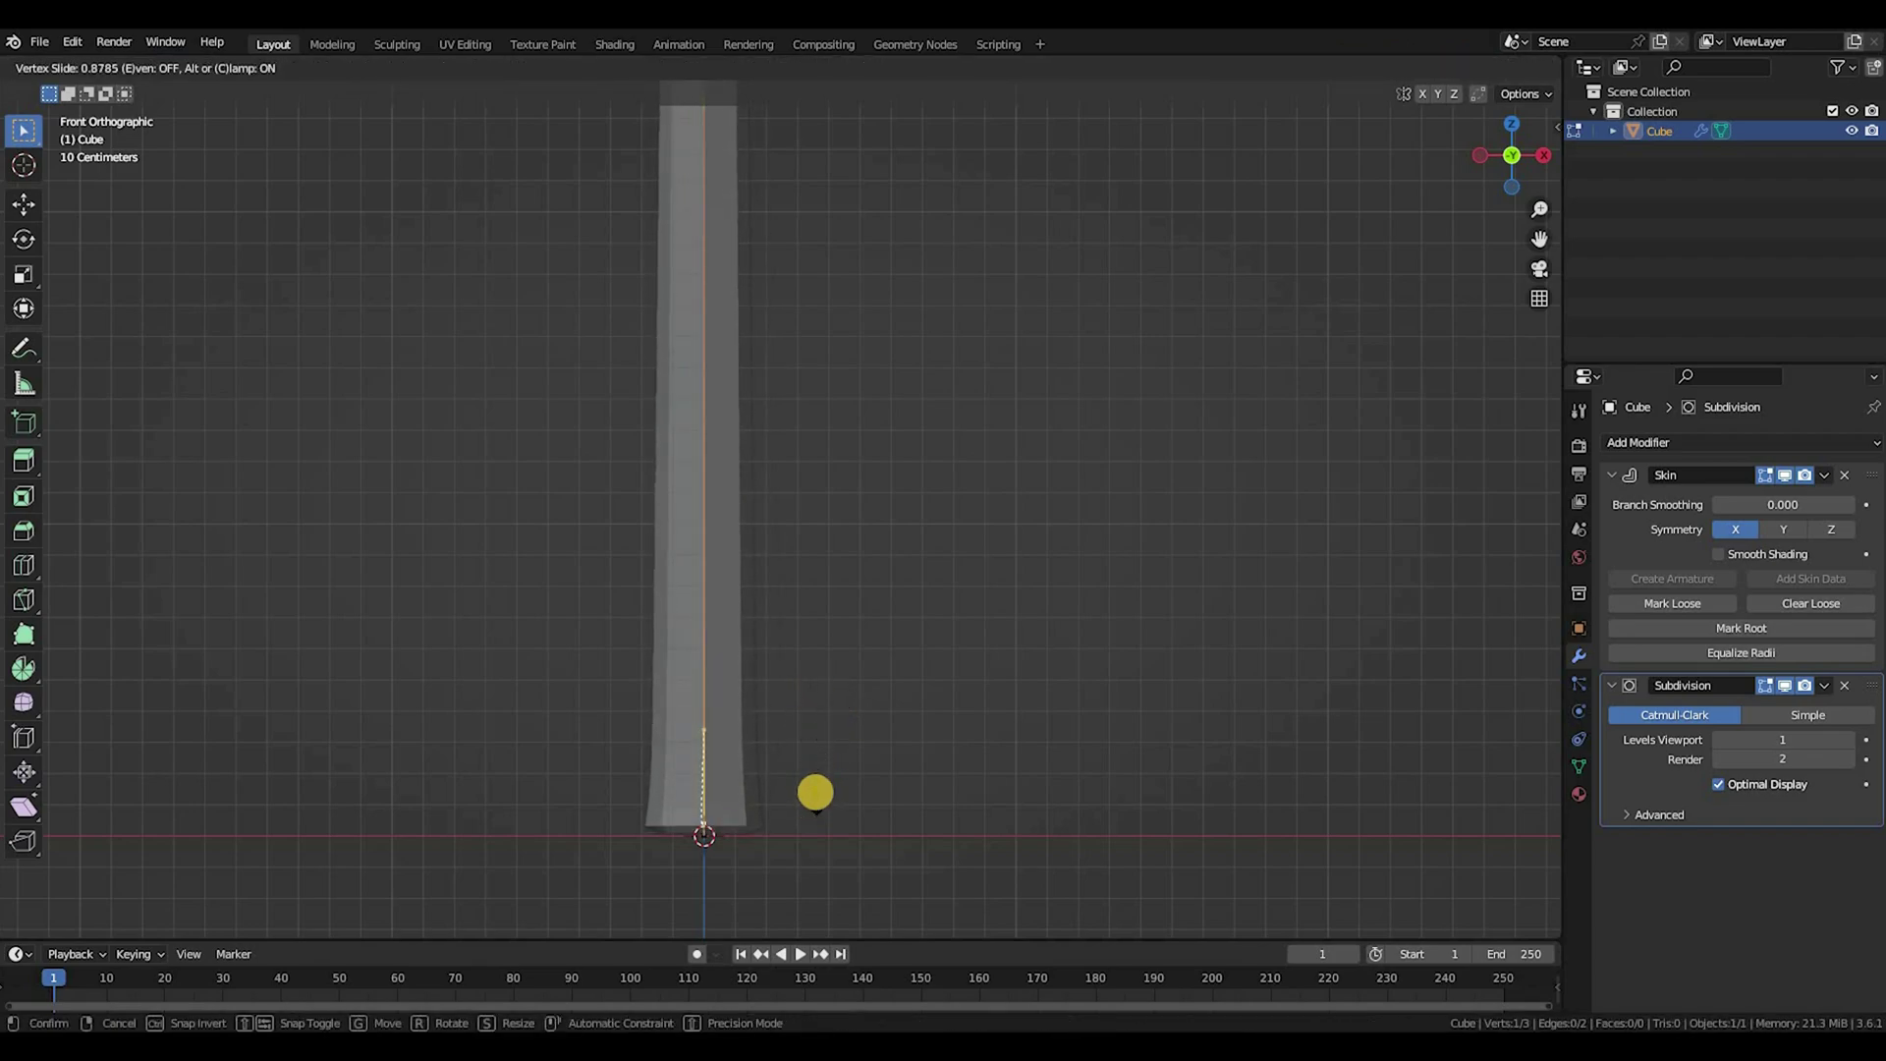
left_click(813, 782)
key("shift+v")
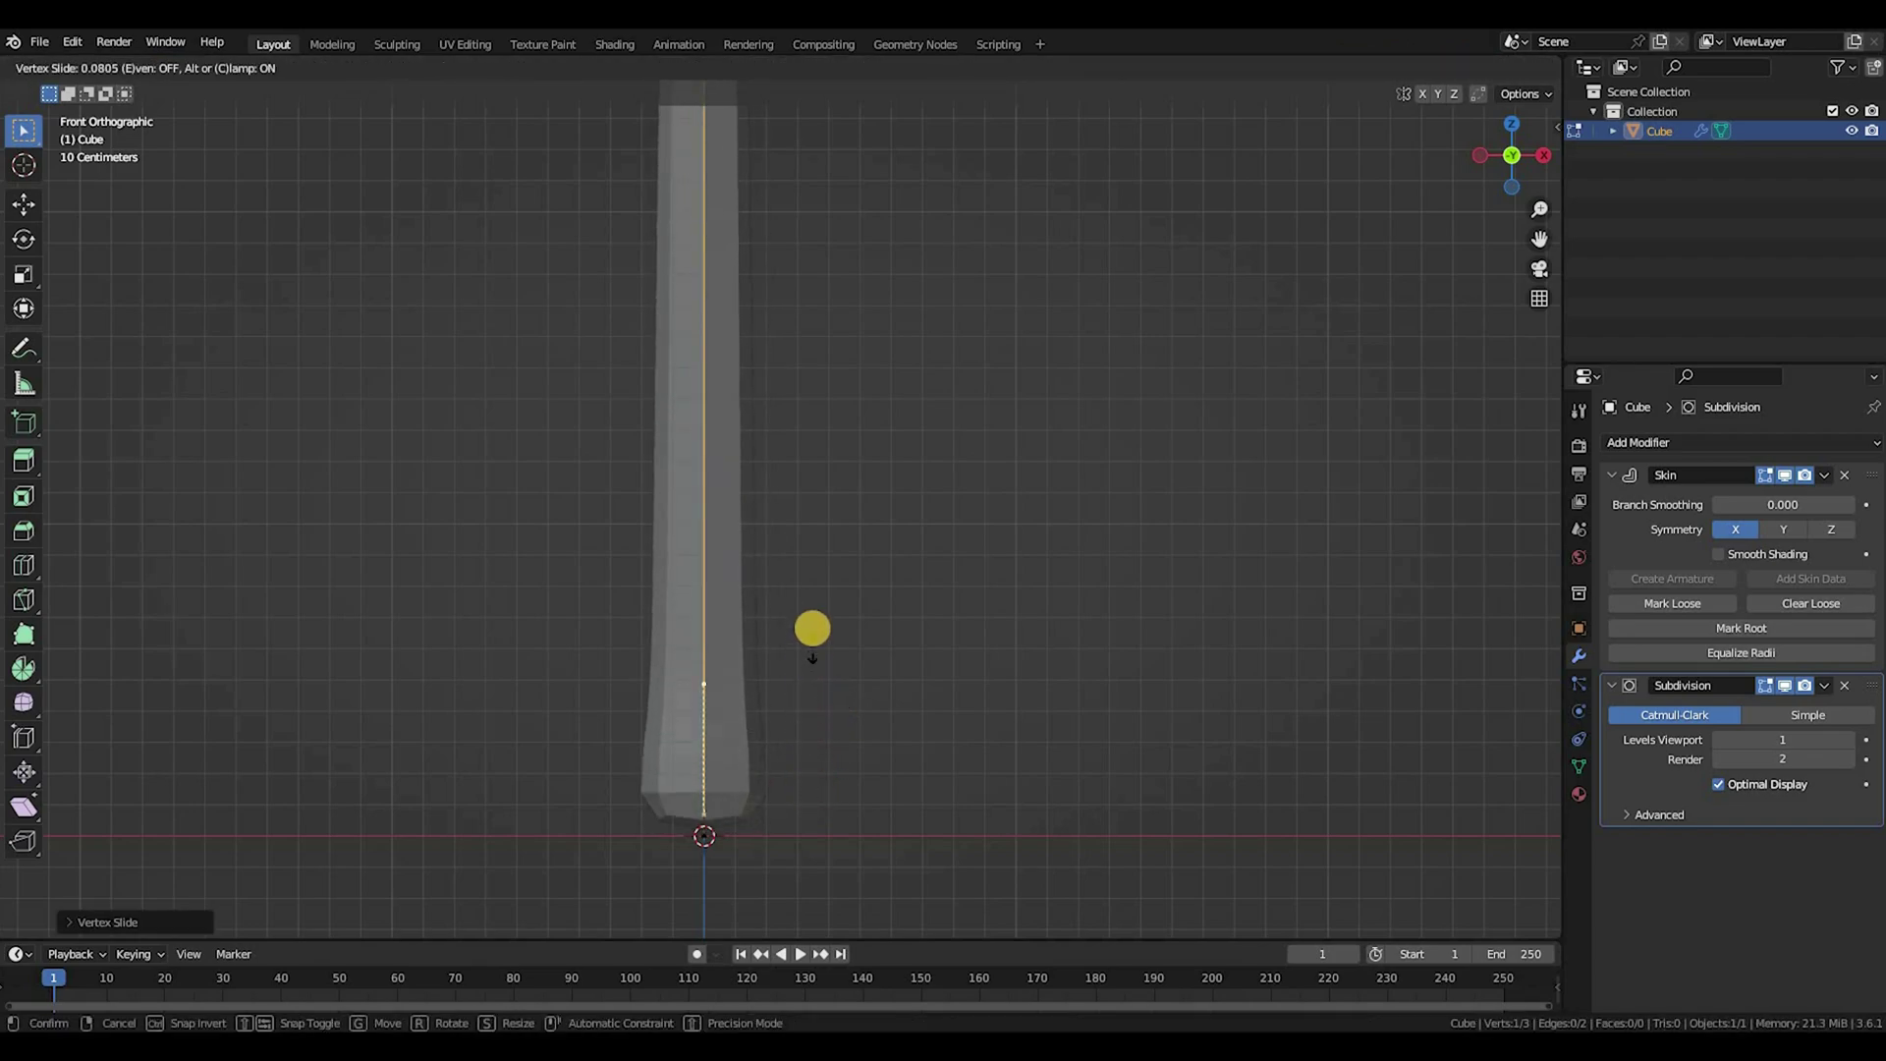
left_click(843, 636)
key("ctrl+z")
key("shift+v")
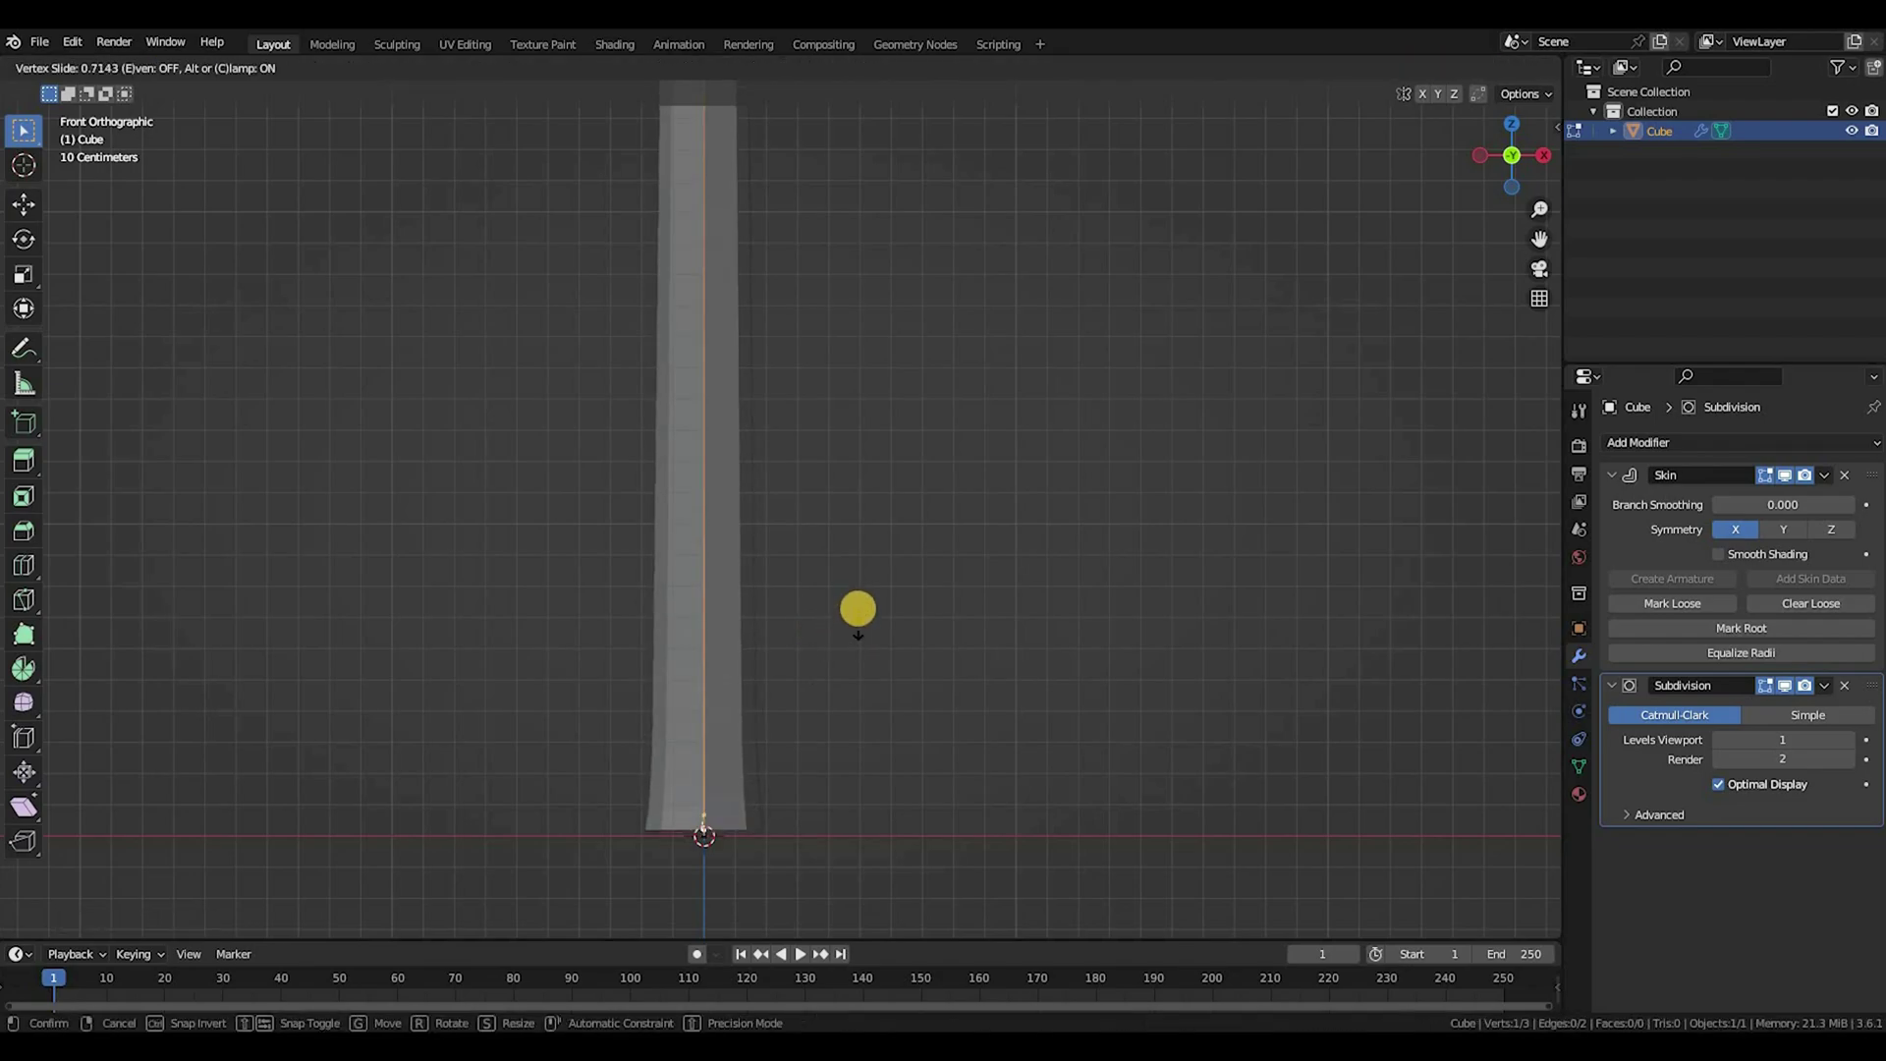
left_click(810, 625)
Step: Add another vertex to the trunk with a loop cut and slide it down to a short distance above the base
scroll(747, 570, "down", 1)
key("ctrl+r")
left_click(723, 482)
scroll(770, 299, "down", 2)
key("shift+v")
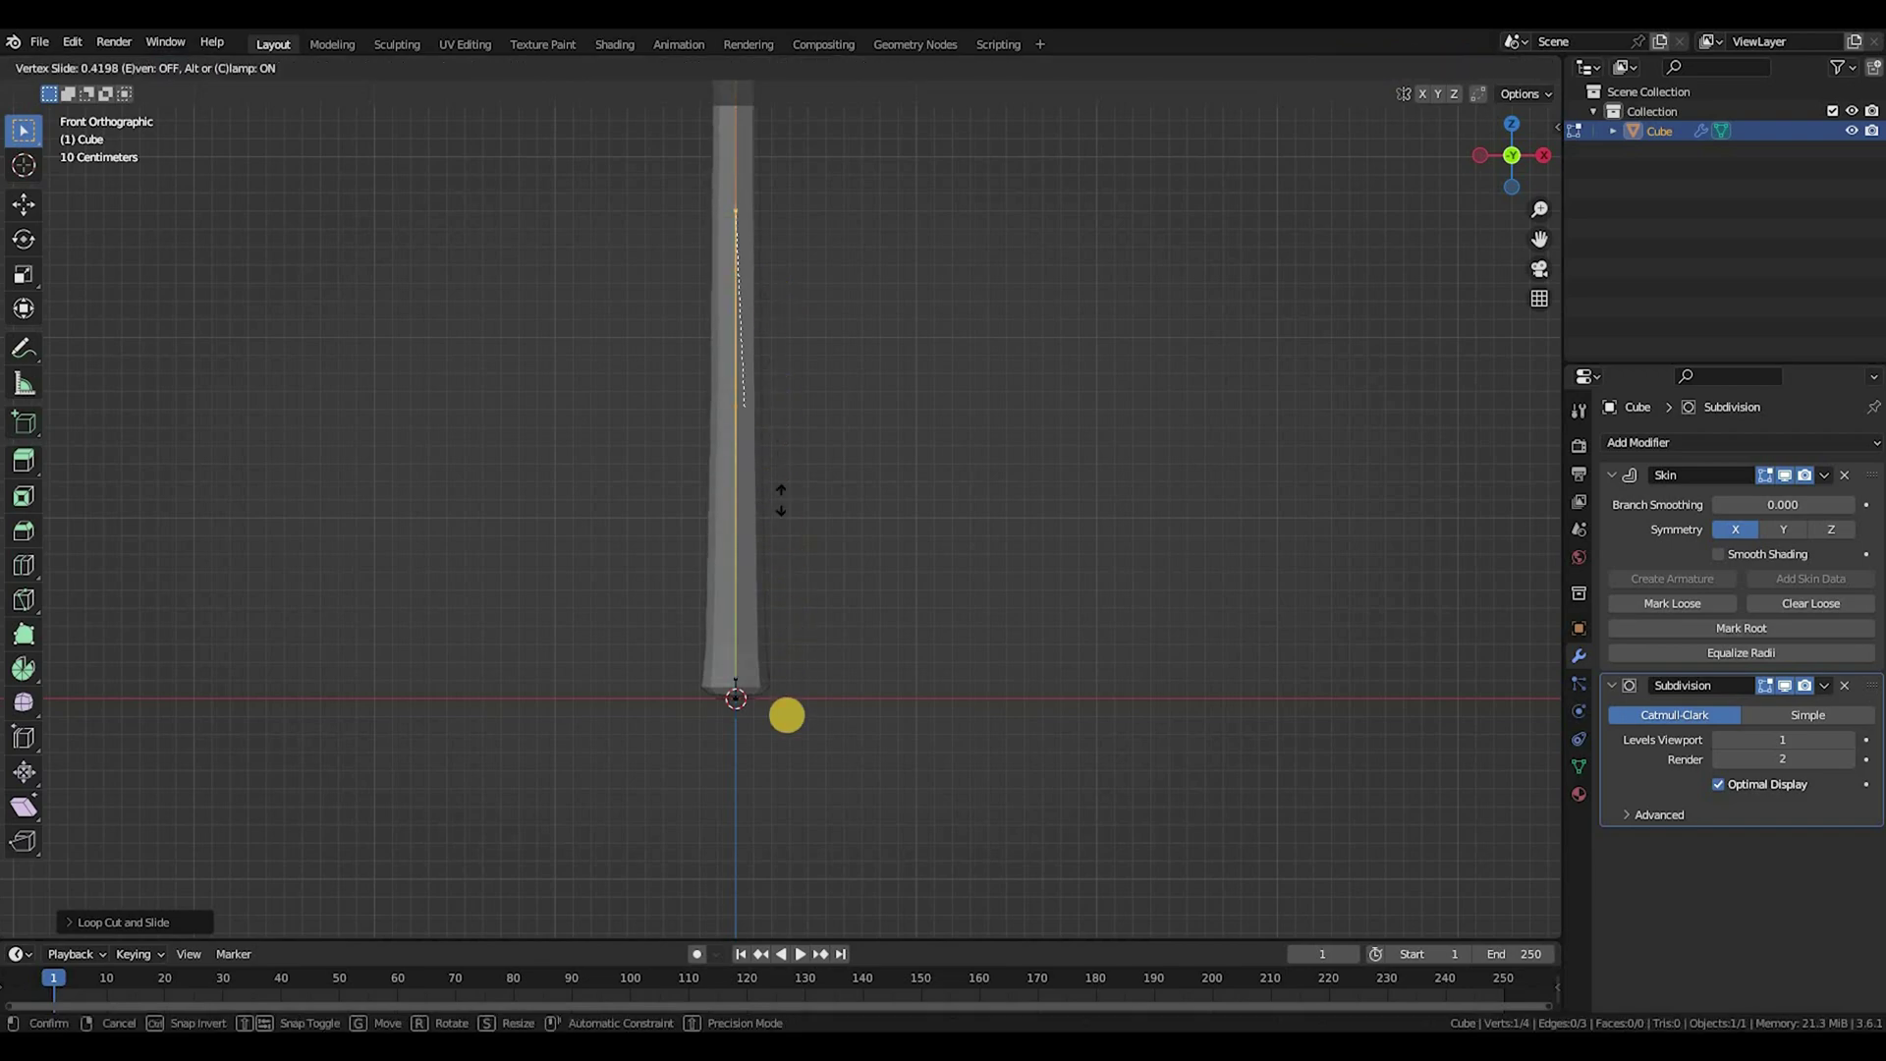
left_click(851, 677)
Step: Narrow the skin at the new vertex above the base and widen it at the two lowest vertices to flare the trunk's foot
key("s")
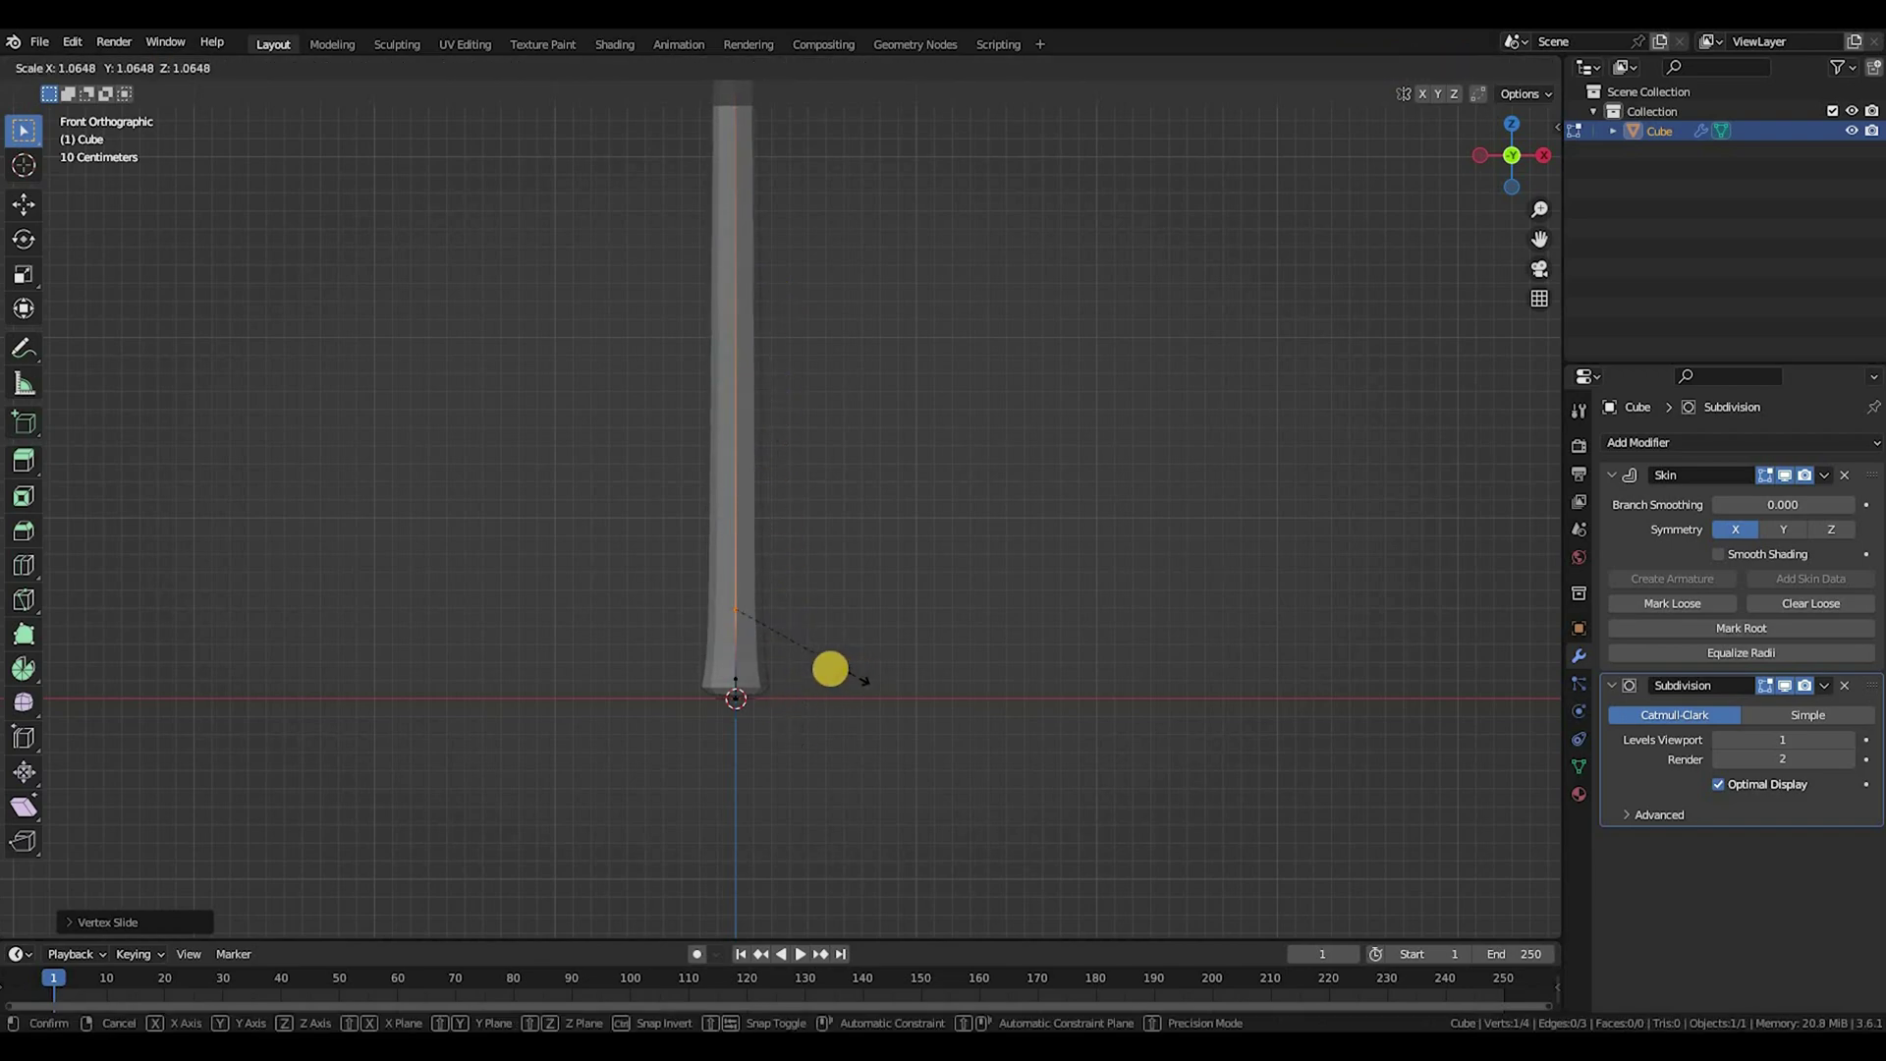
left_click(809, 542)
middle_click_drag(744, 726, 741, 750, "shift")
scroll(738, 754, "up", 1)
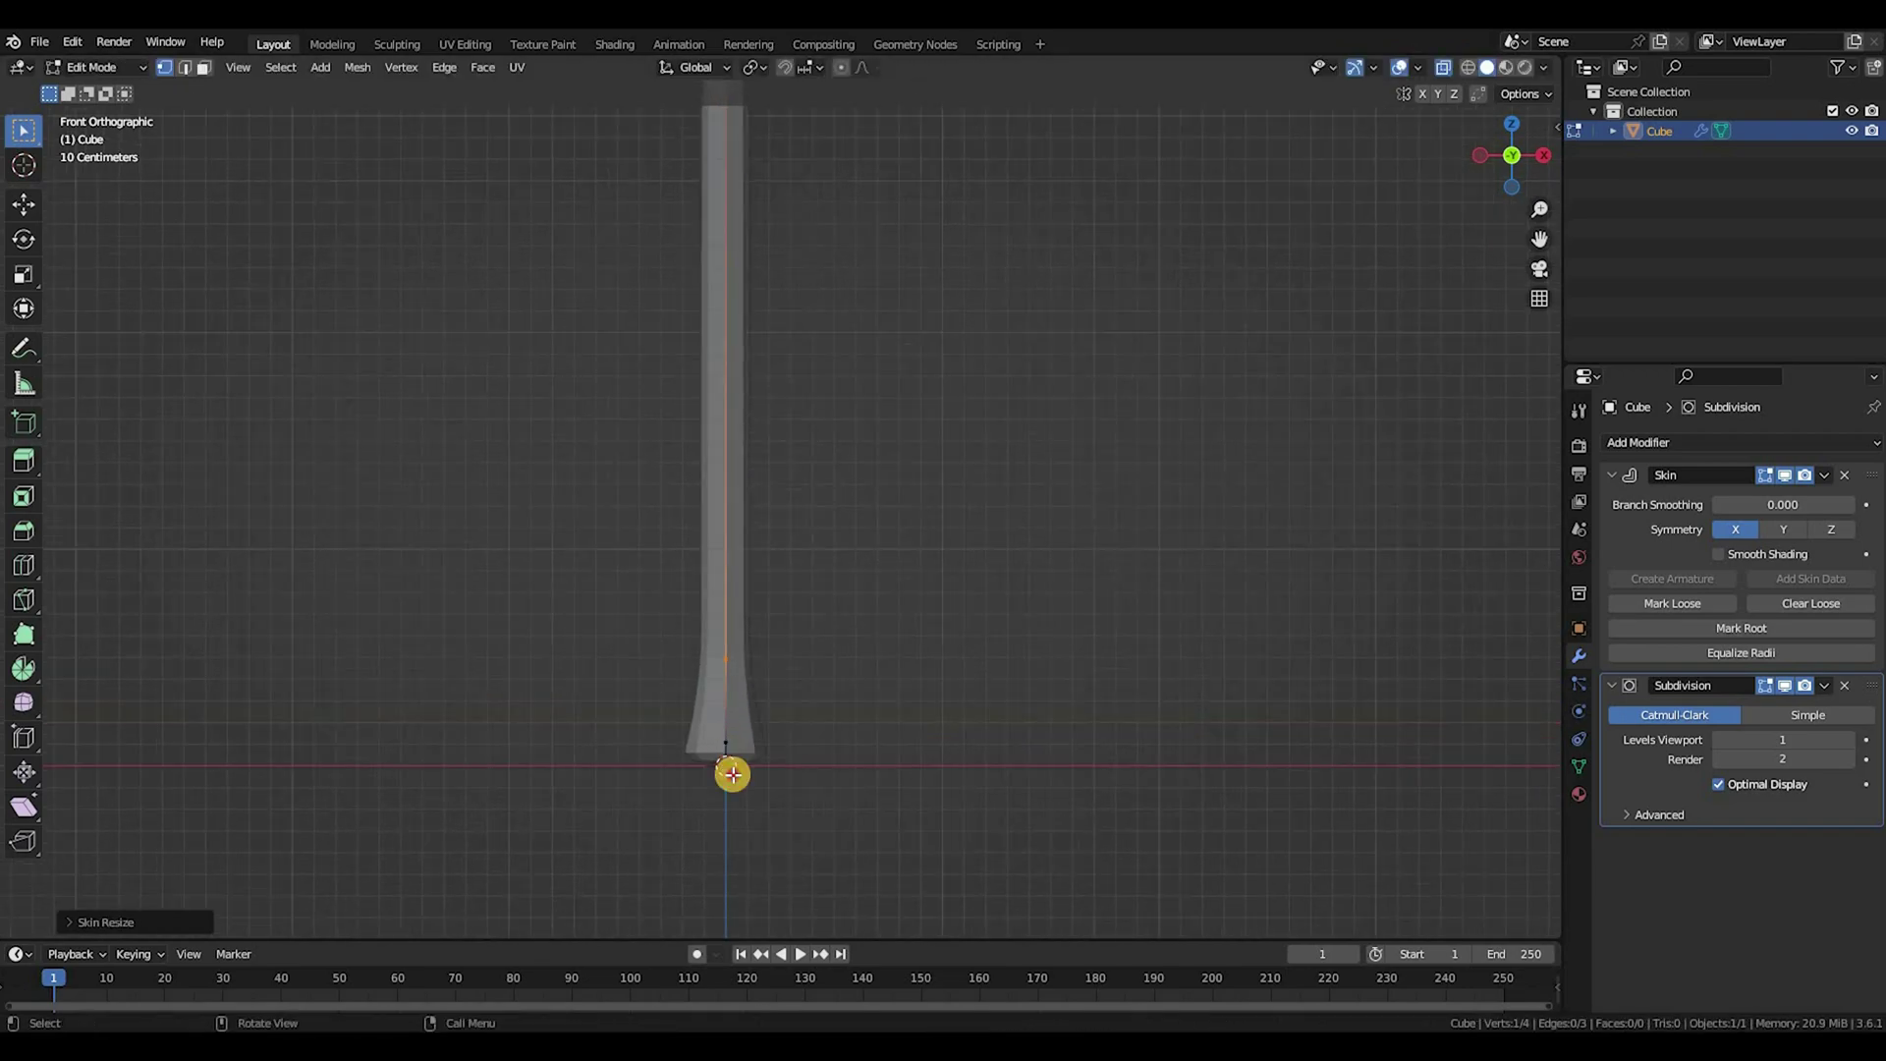
left_click(732, 772)
left_click(730, 744, "shift")
key("ctrl+a")
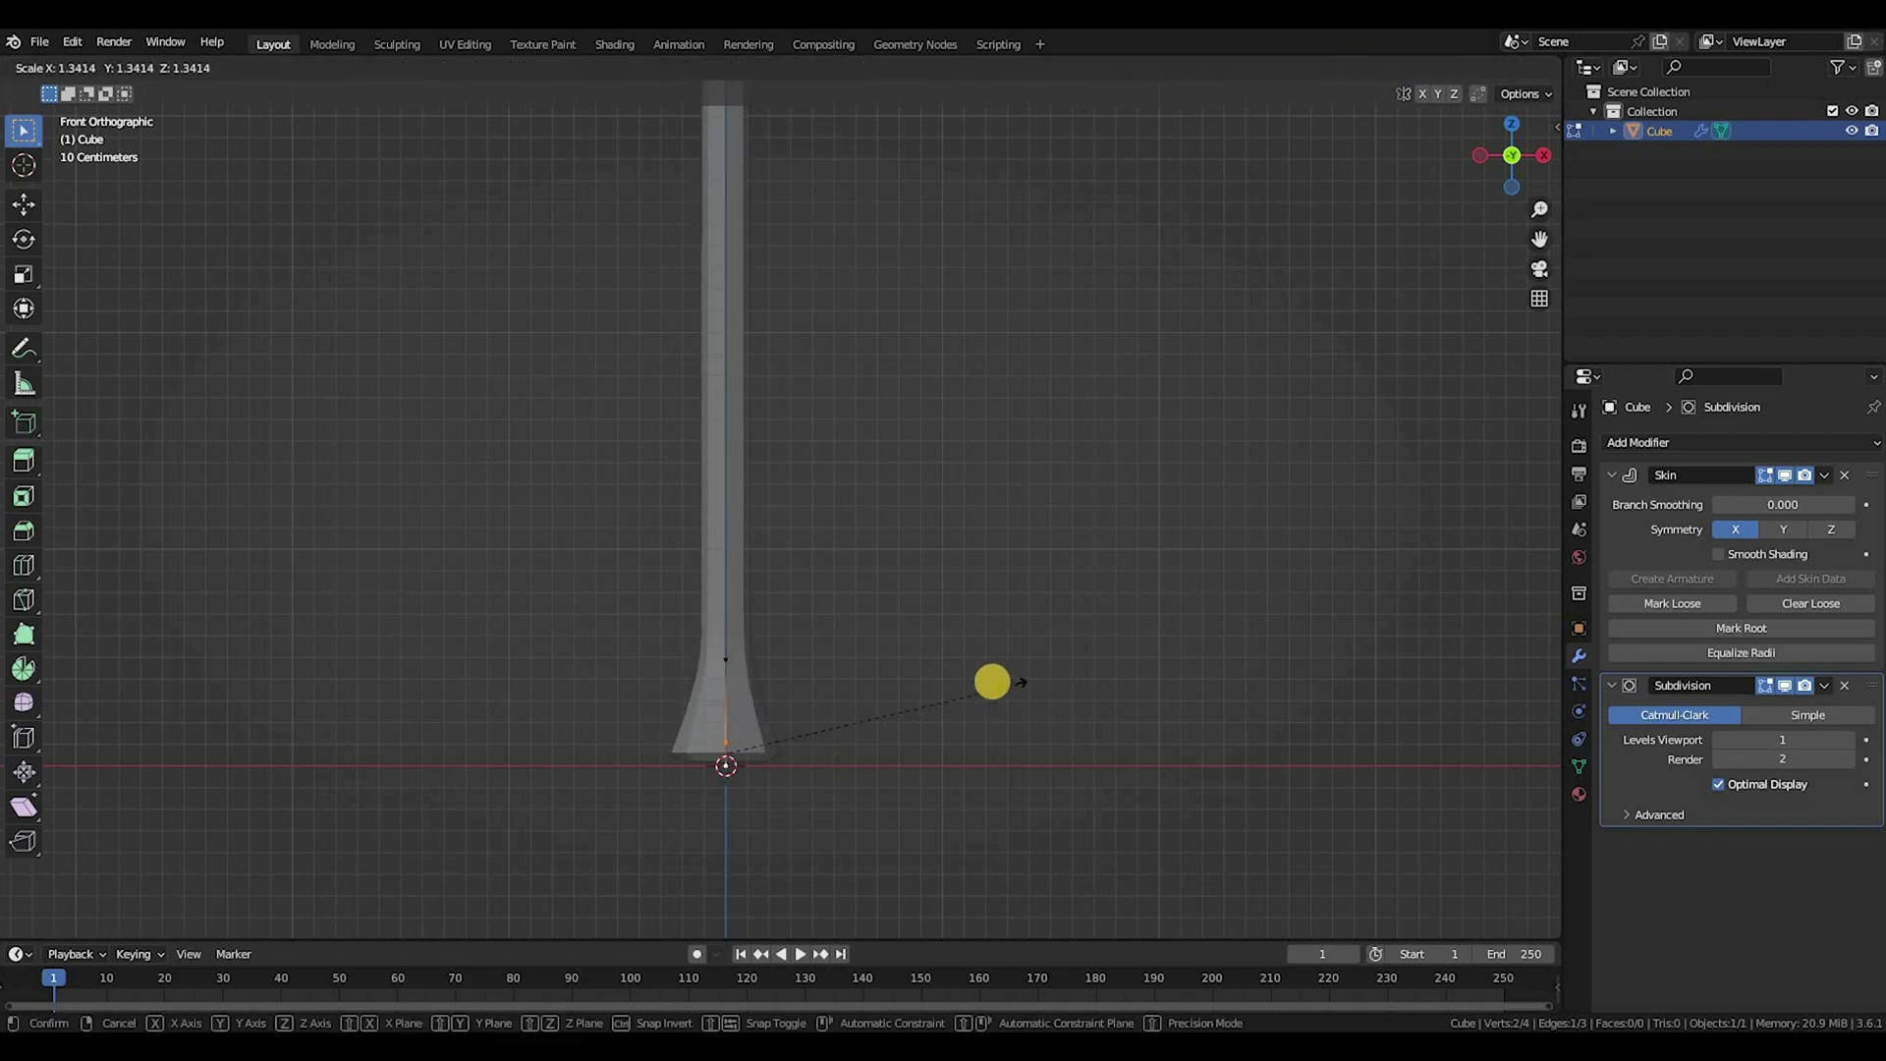
left_click(993, 682)
Step: Readjust the skin radius at the vertex above the flared foot to soften the transition into the trunk
middle_click_drag(759, 746, 757, 833, "shift")
scroll(741, 763, "up", 1)
left_click(732, 752)
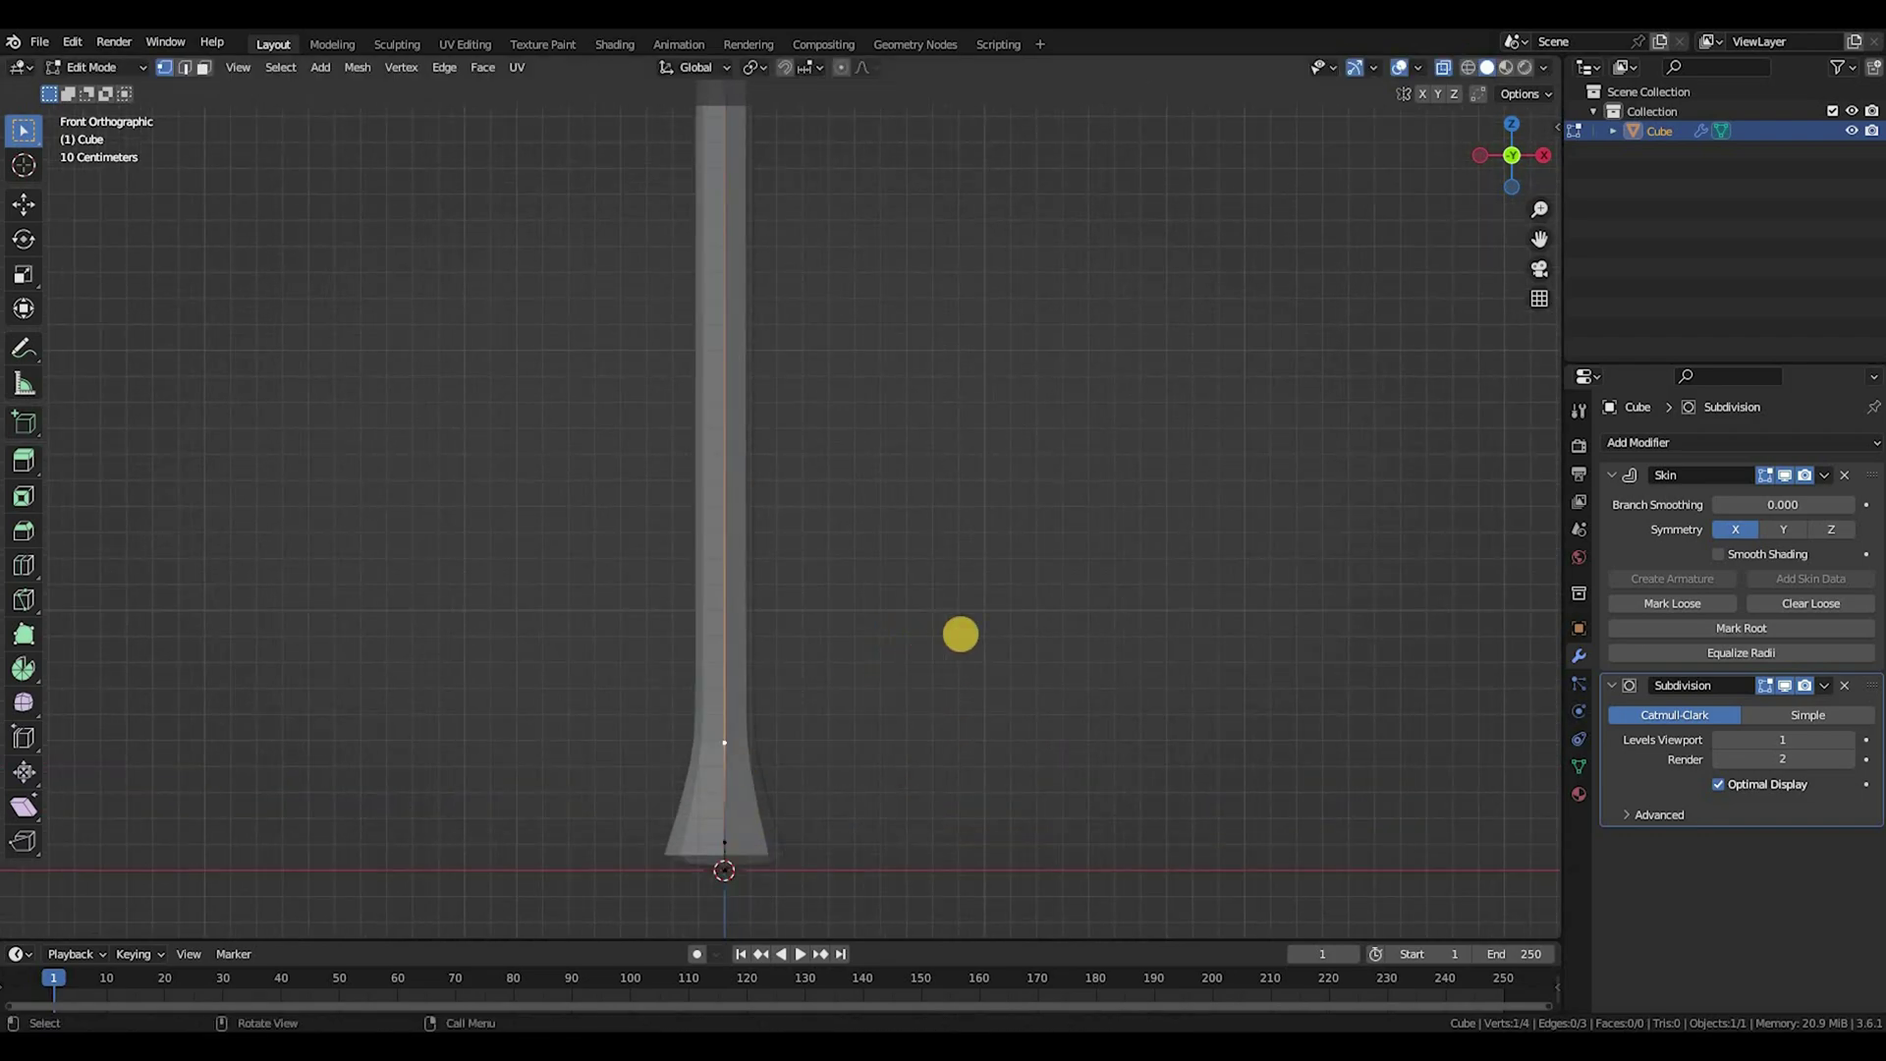
key("ctrl+a")
left_click(931, 633)
Step: Slide the trunk's top vertex down along its edge to shorten the trunk to about 3 m
middle_click_drag(819, 229, 738, 574, "shift")
scroll(786, 356, "down", 5)
left_click(754, 375)
key("g")
key("g")
left_click(805, 612)
Step: Reduce the skin radius at the shortened trunk's top vertex to give it a thinner tip
scroll(821, 396, "up", 3)
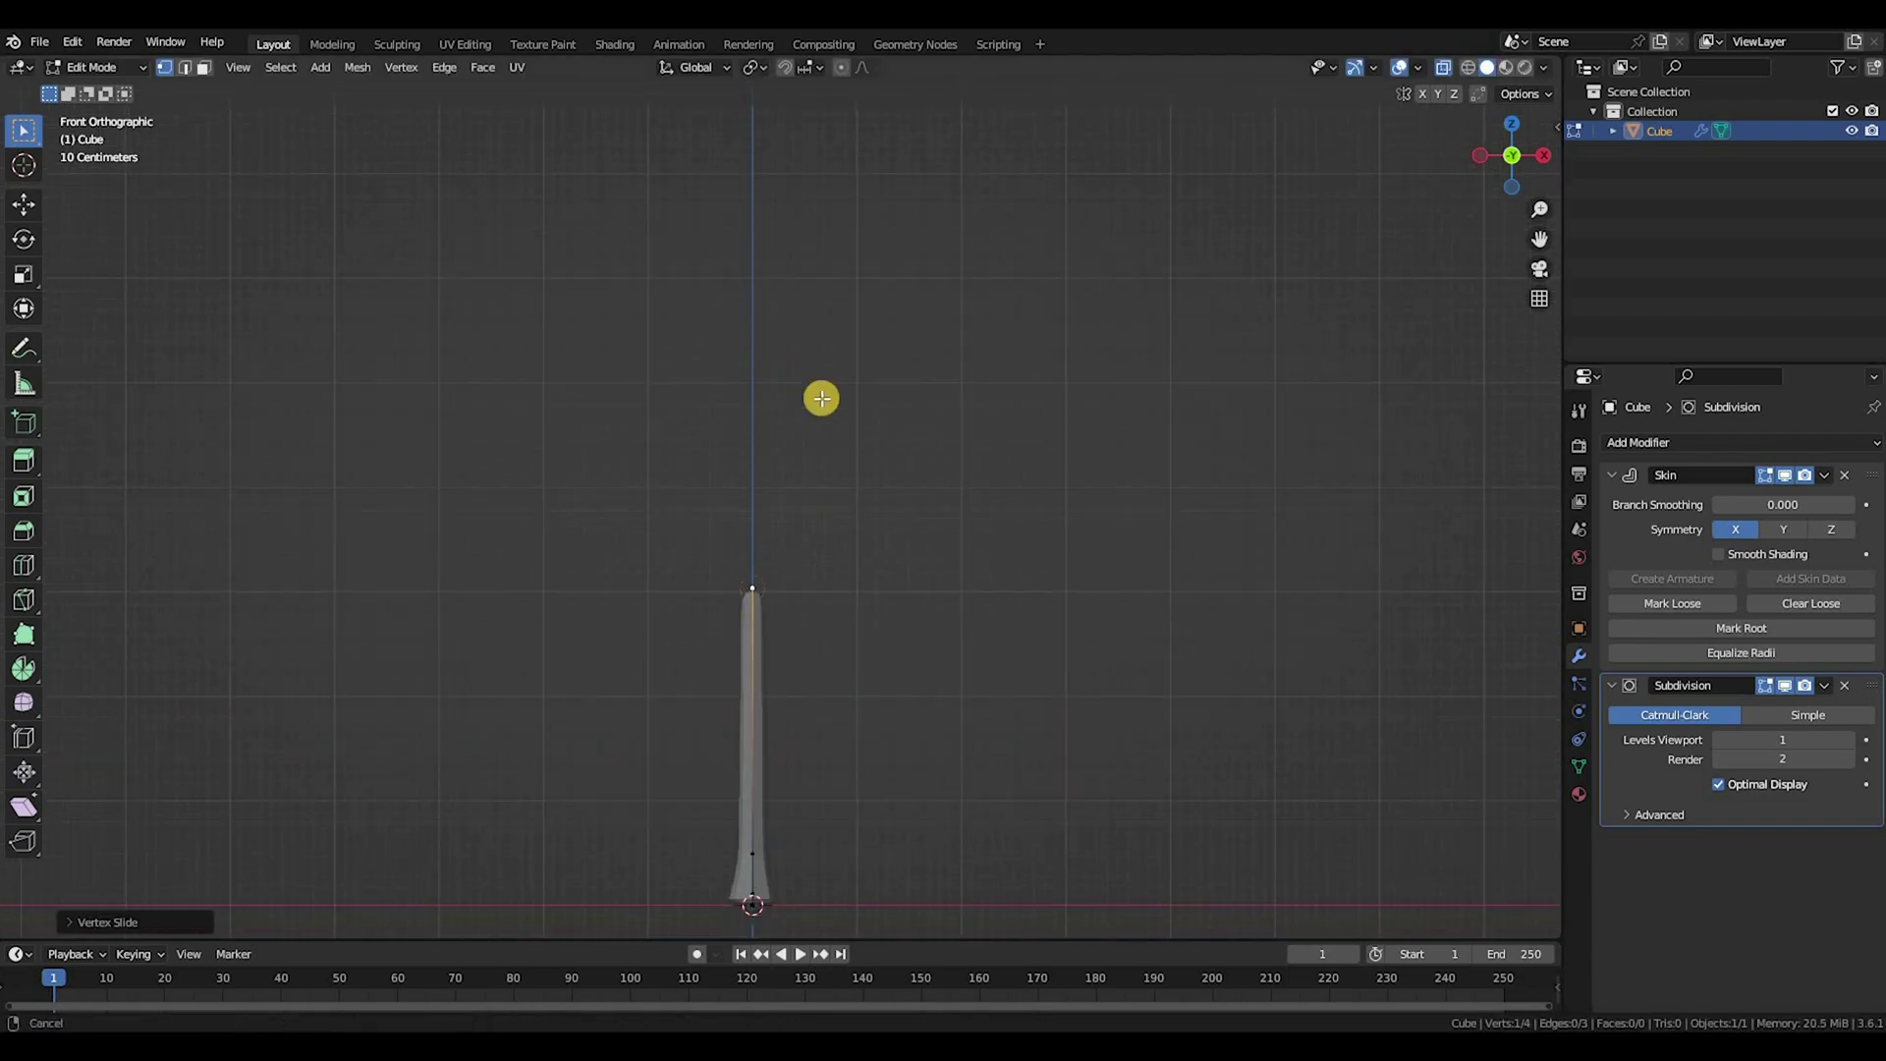
key("s")
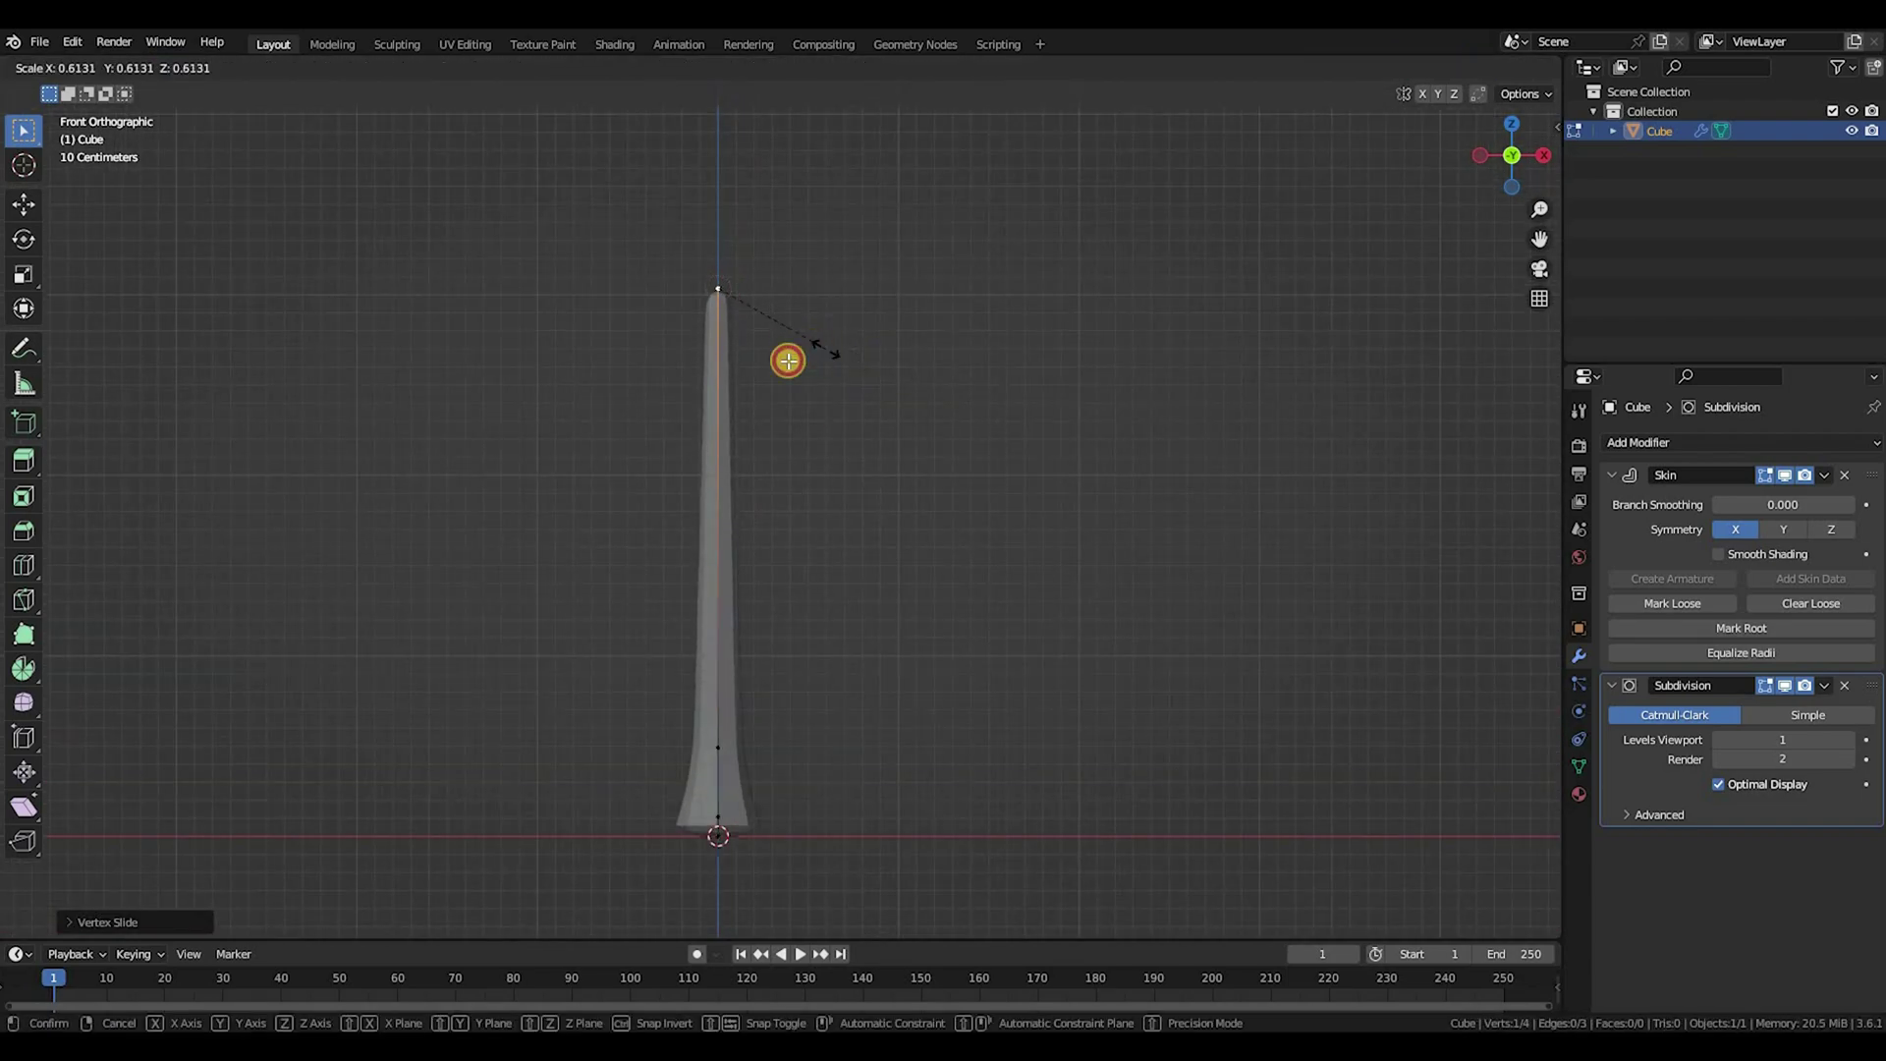
left_click(788, 361)
Step: Loop-cut a vertex into the long upper trunk edge and slide it down to about half the trunk's height
scroll(847, 423, "up", 3)
middle_click_drag(842, 426, 830, 462, "shift")
scroll(831, 530, "down", 2)
middle_click_drag(872, 576, 689, 505)
scroll(847, 577, "up", 2)
middle_click_drag(701, 682, 555, 864, "shift")
scroll(703, 661, "down", 3)
scroll(715, 585, "up", 2)
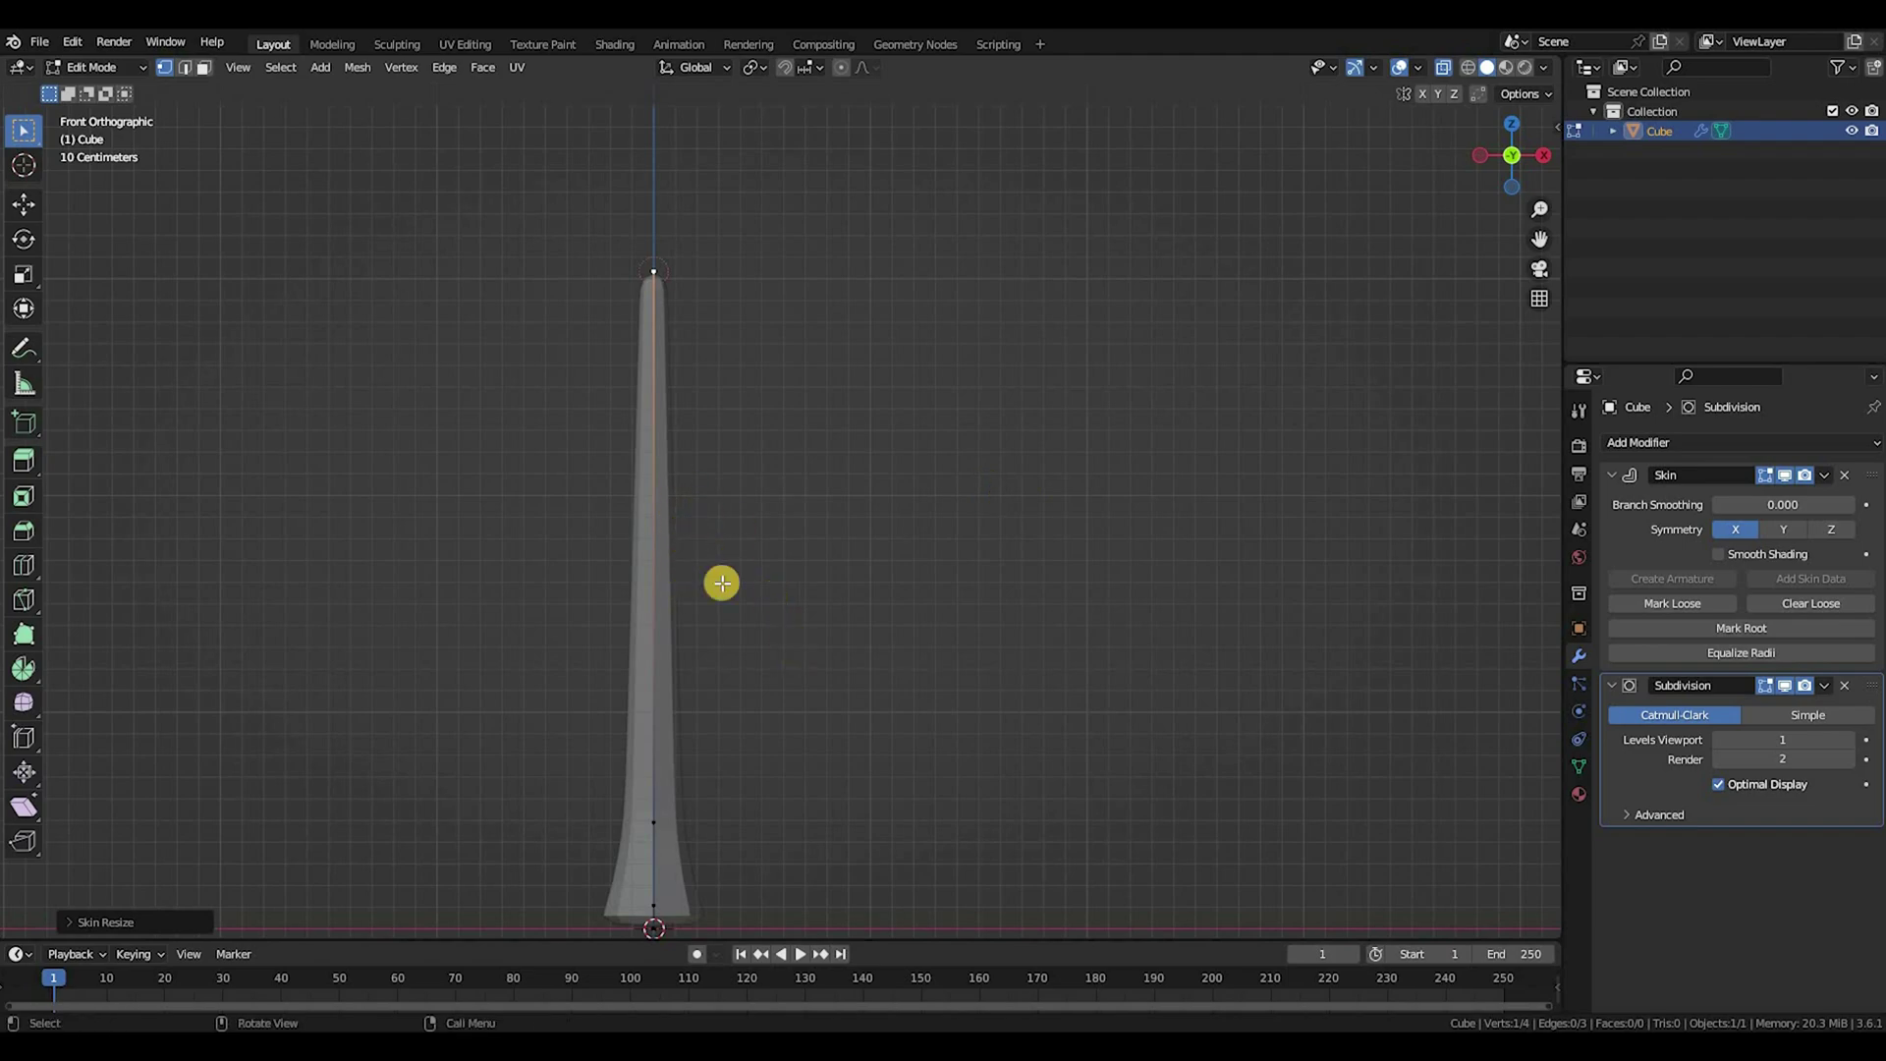
scroll(712, 575, "up", 1)
left_click(636, 551)
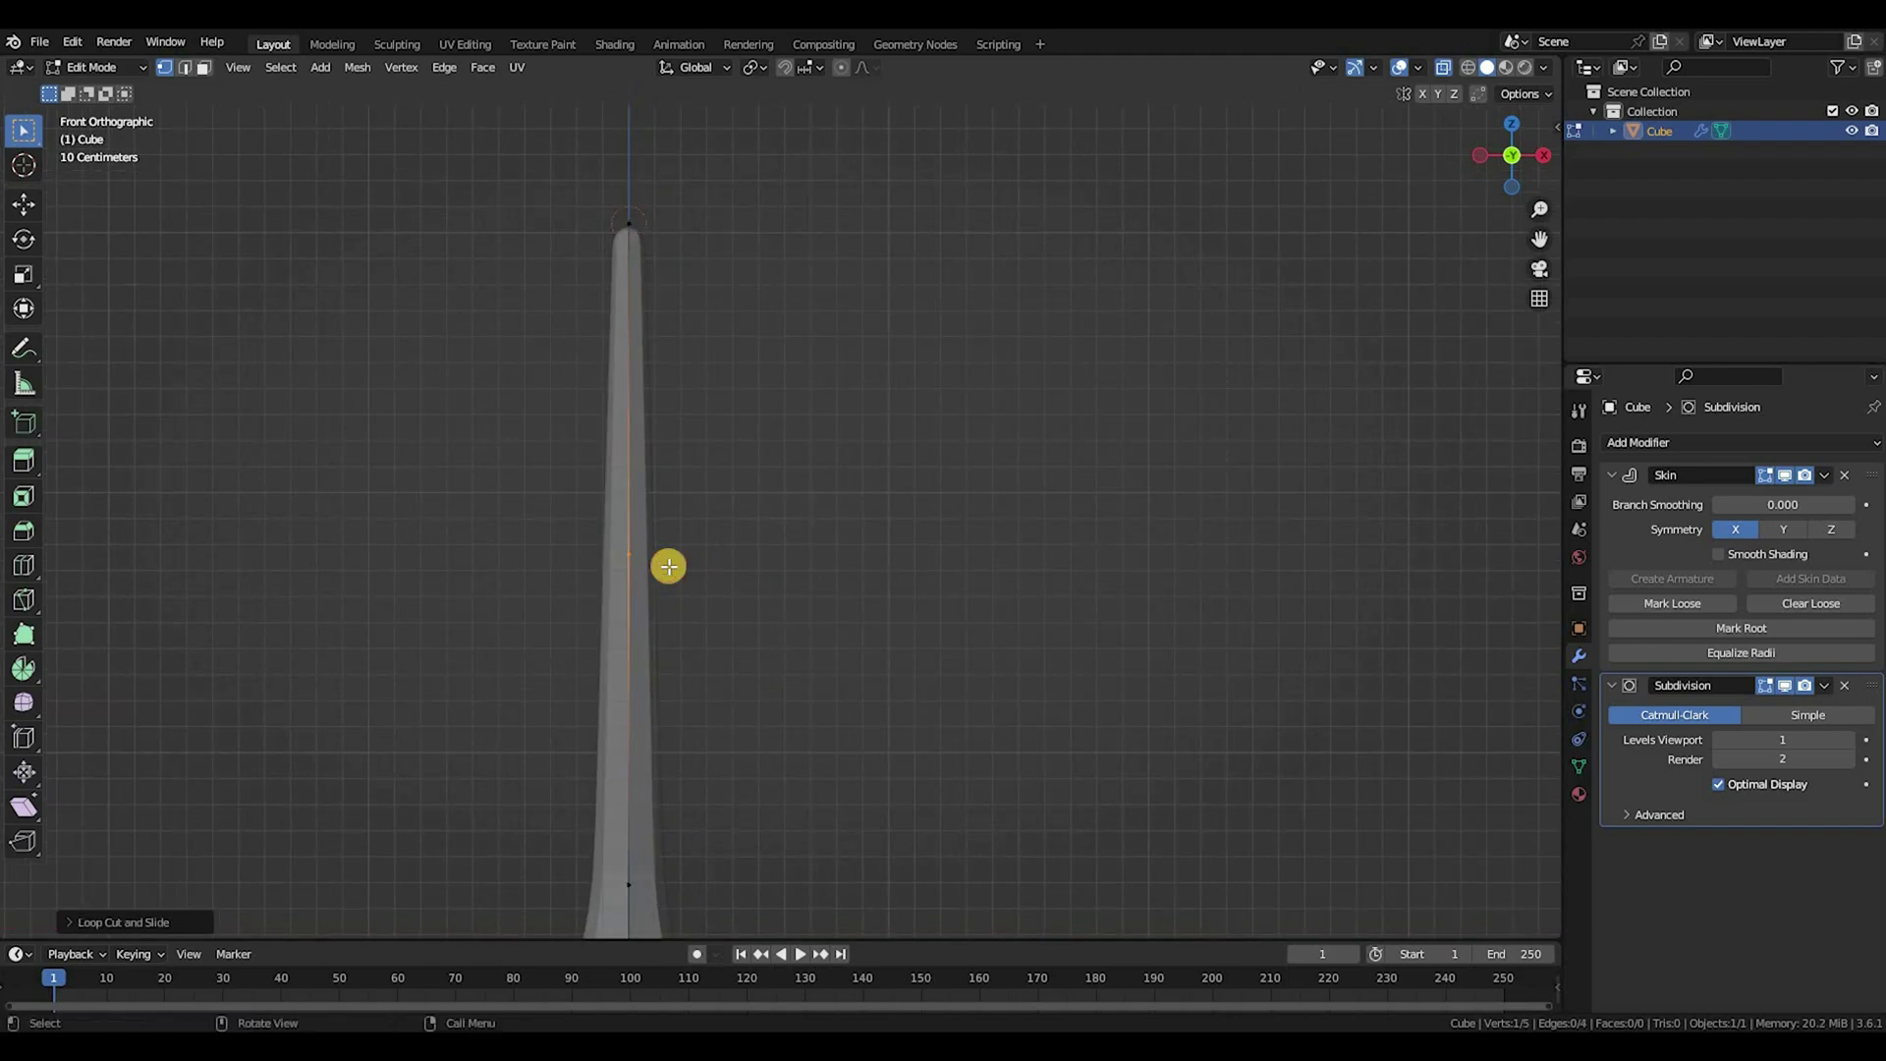
key("g")
key("g")
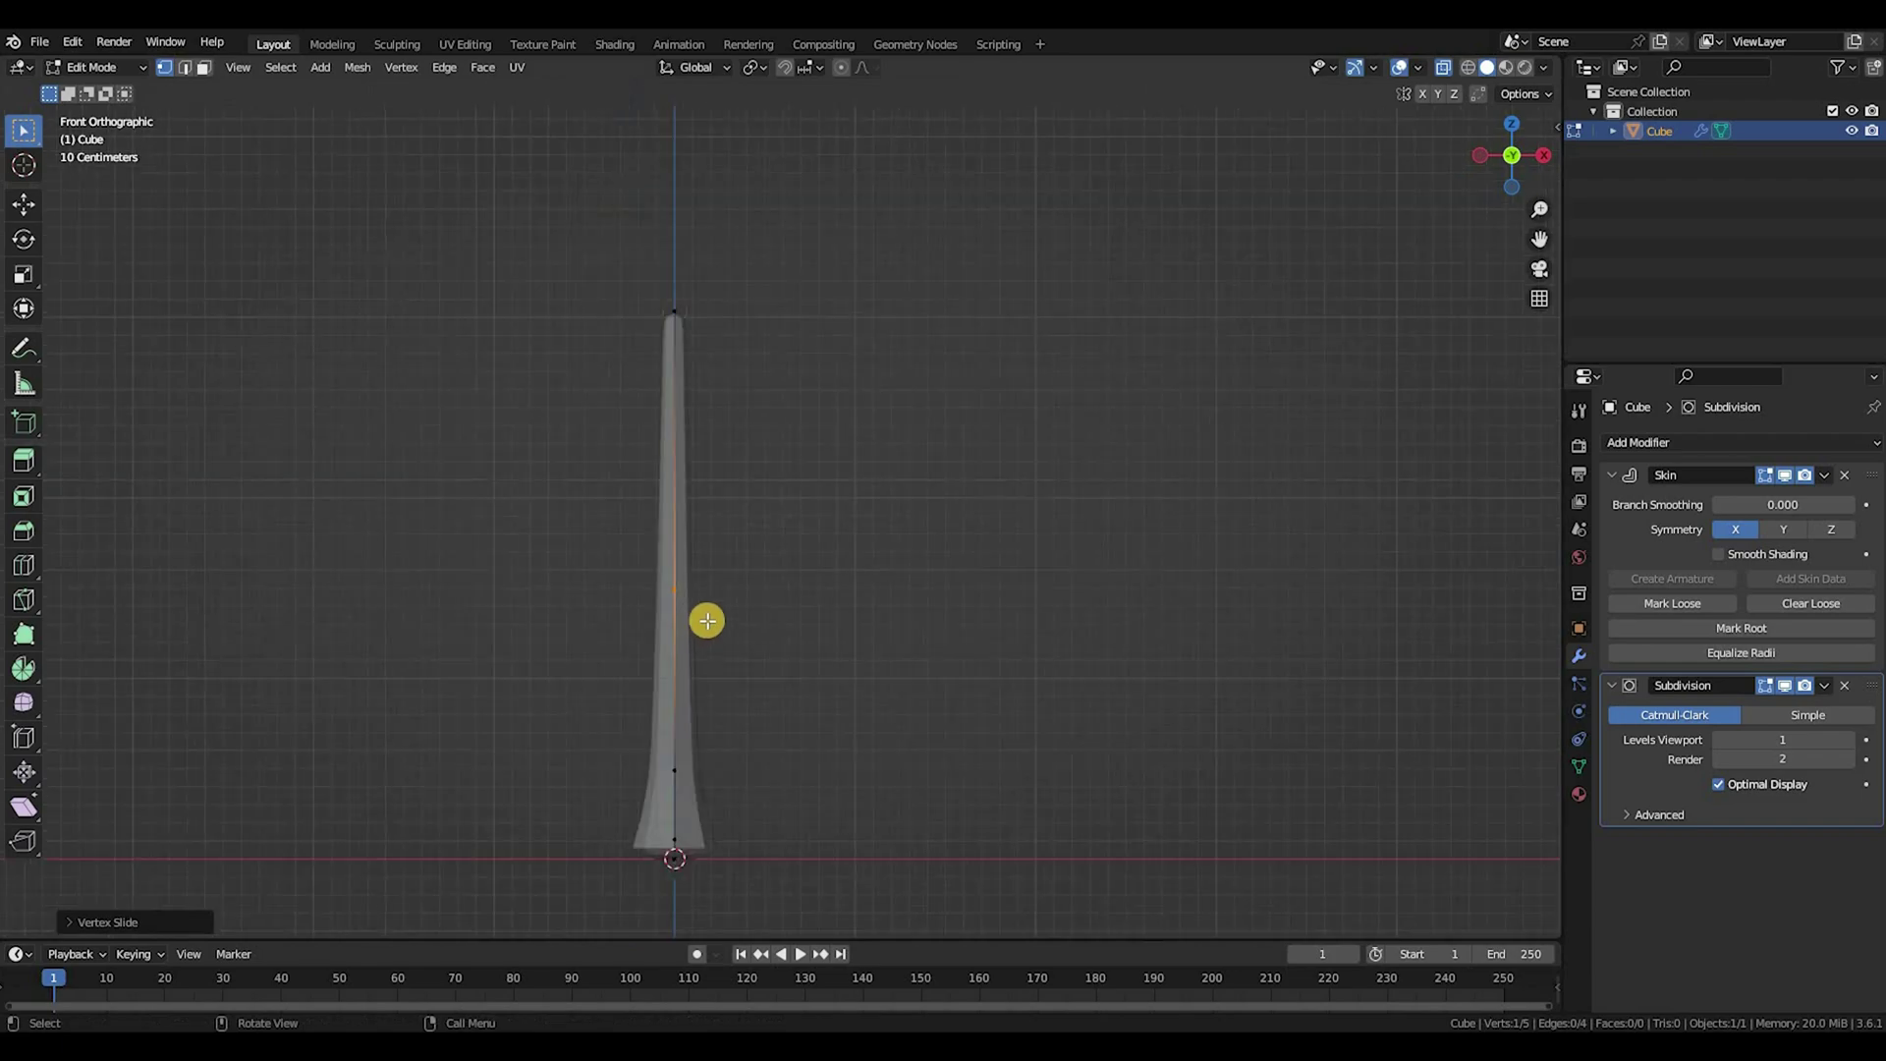
left_click(776, 589)
Step: Extrude a two-segment branch, about 0.5 m per segment, up and outward along +X from the mid-trunk vertex, and thin its skin toward the tip
scroll(776, 590, "up", 2)
key("e")
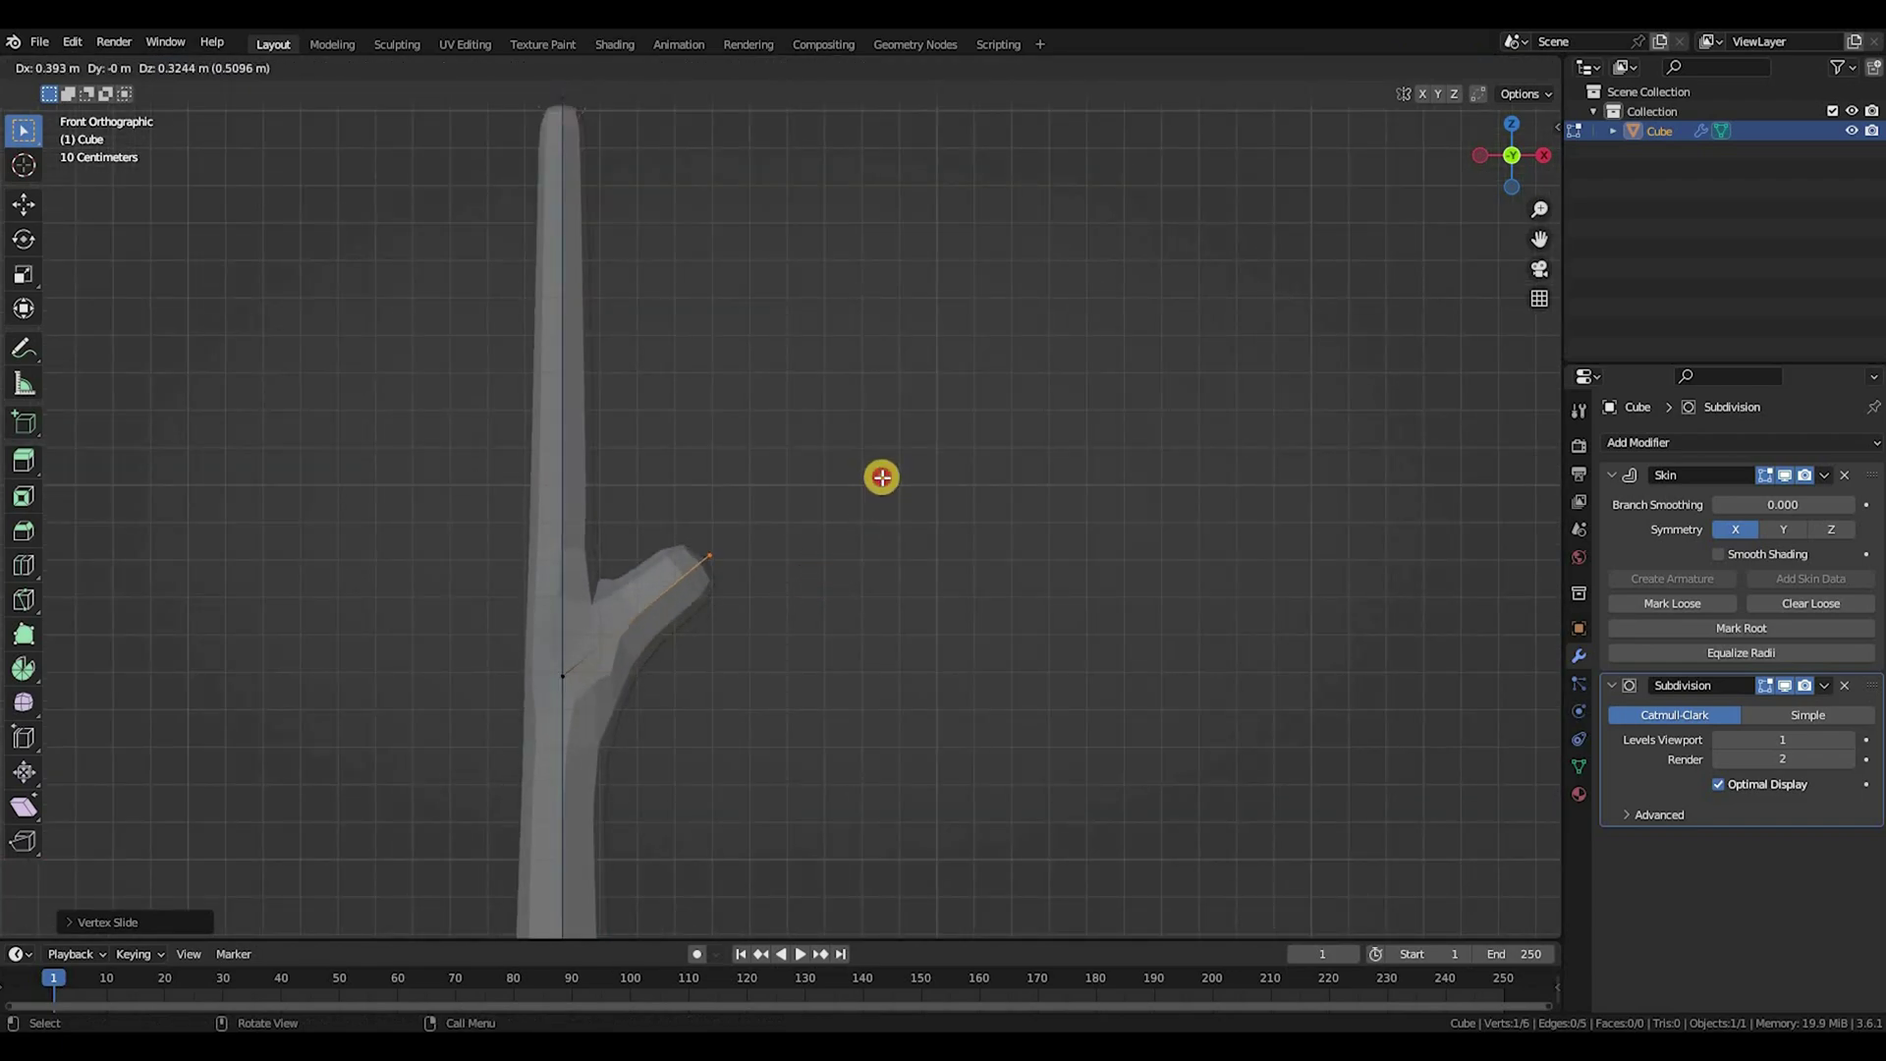
left_click(899, 465)
key("e")
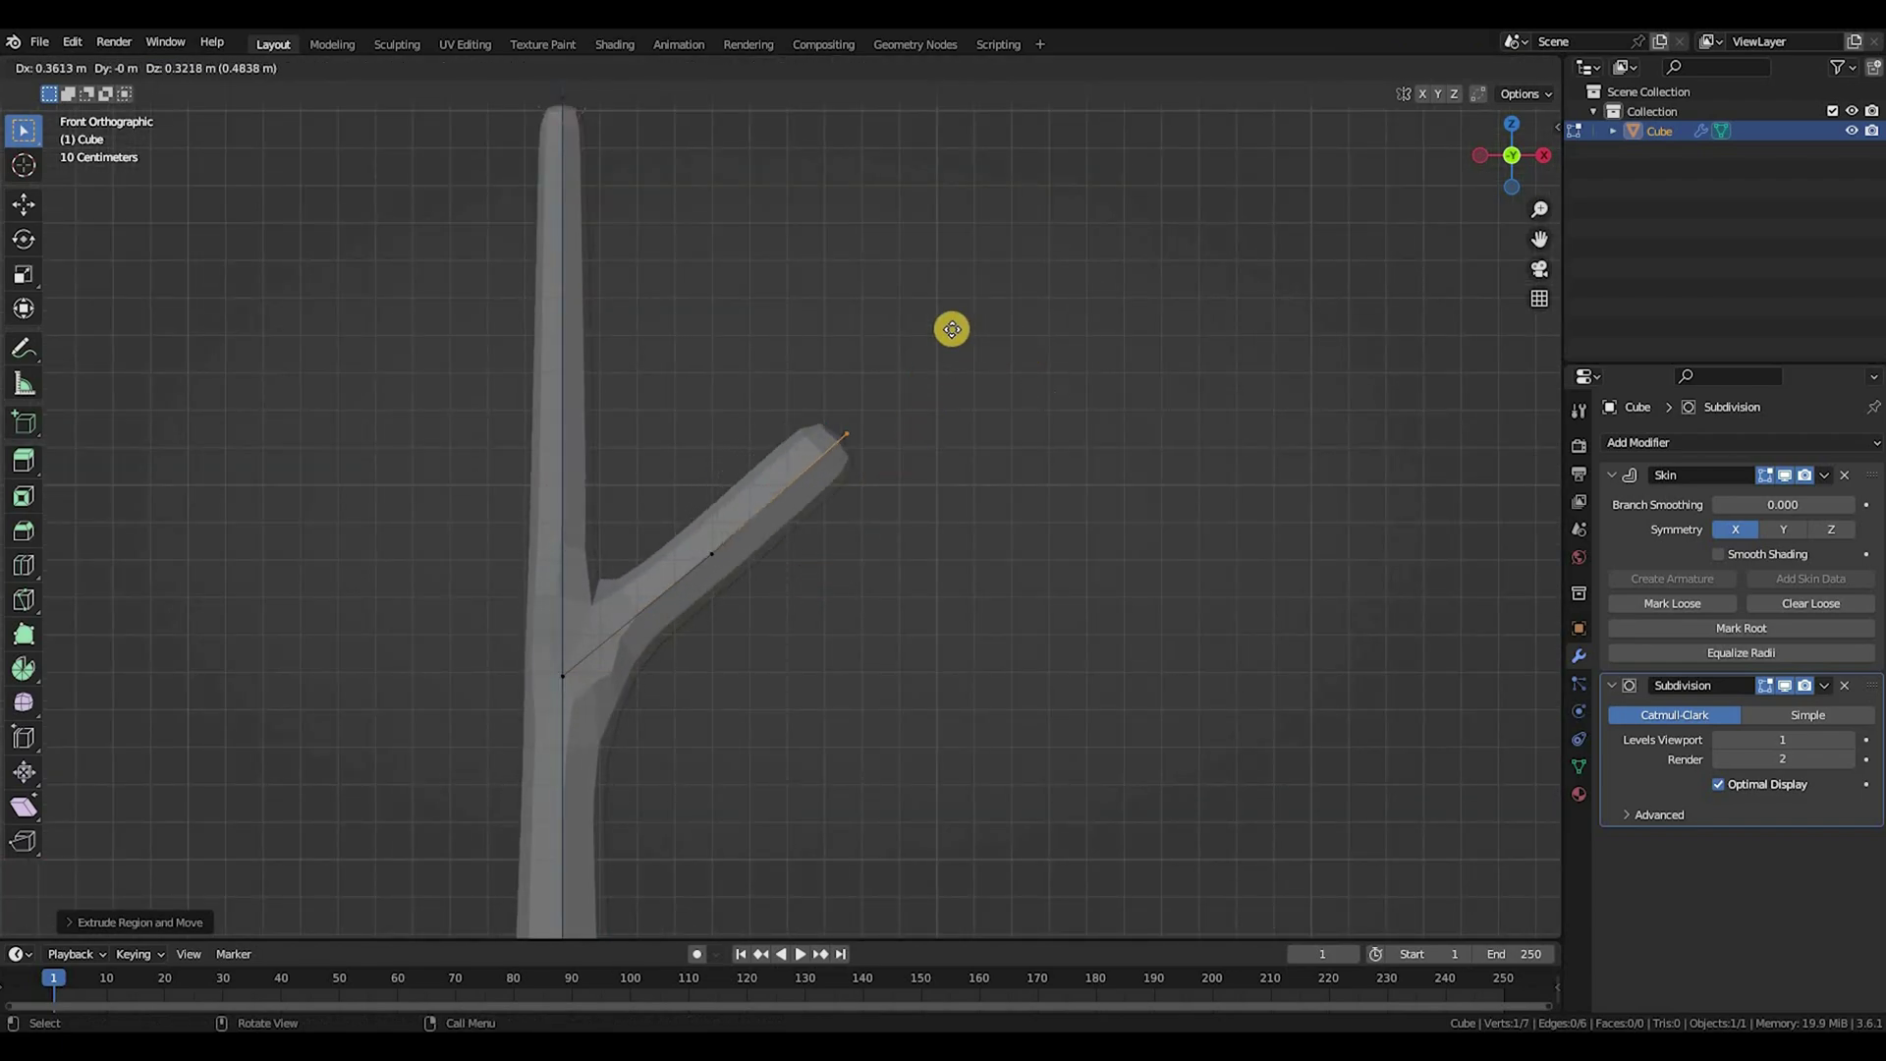
left_click(951, 345)
key("ctrl+a")
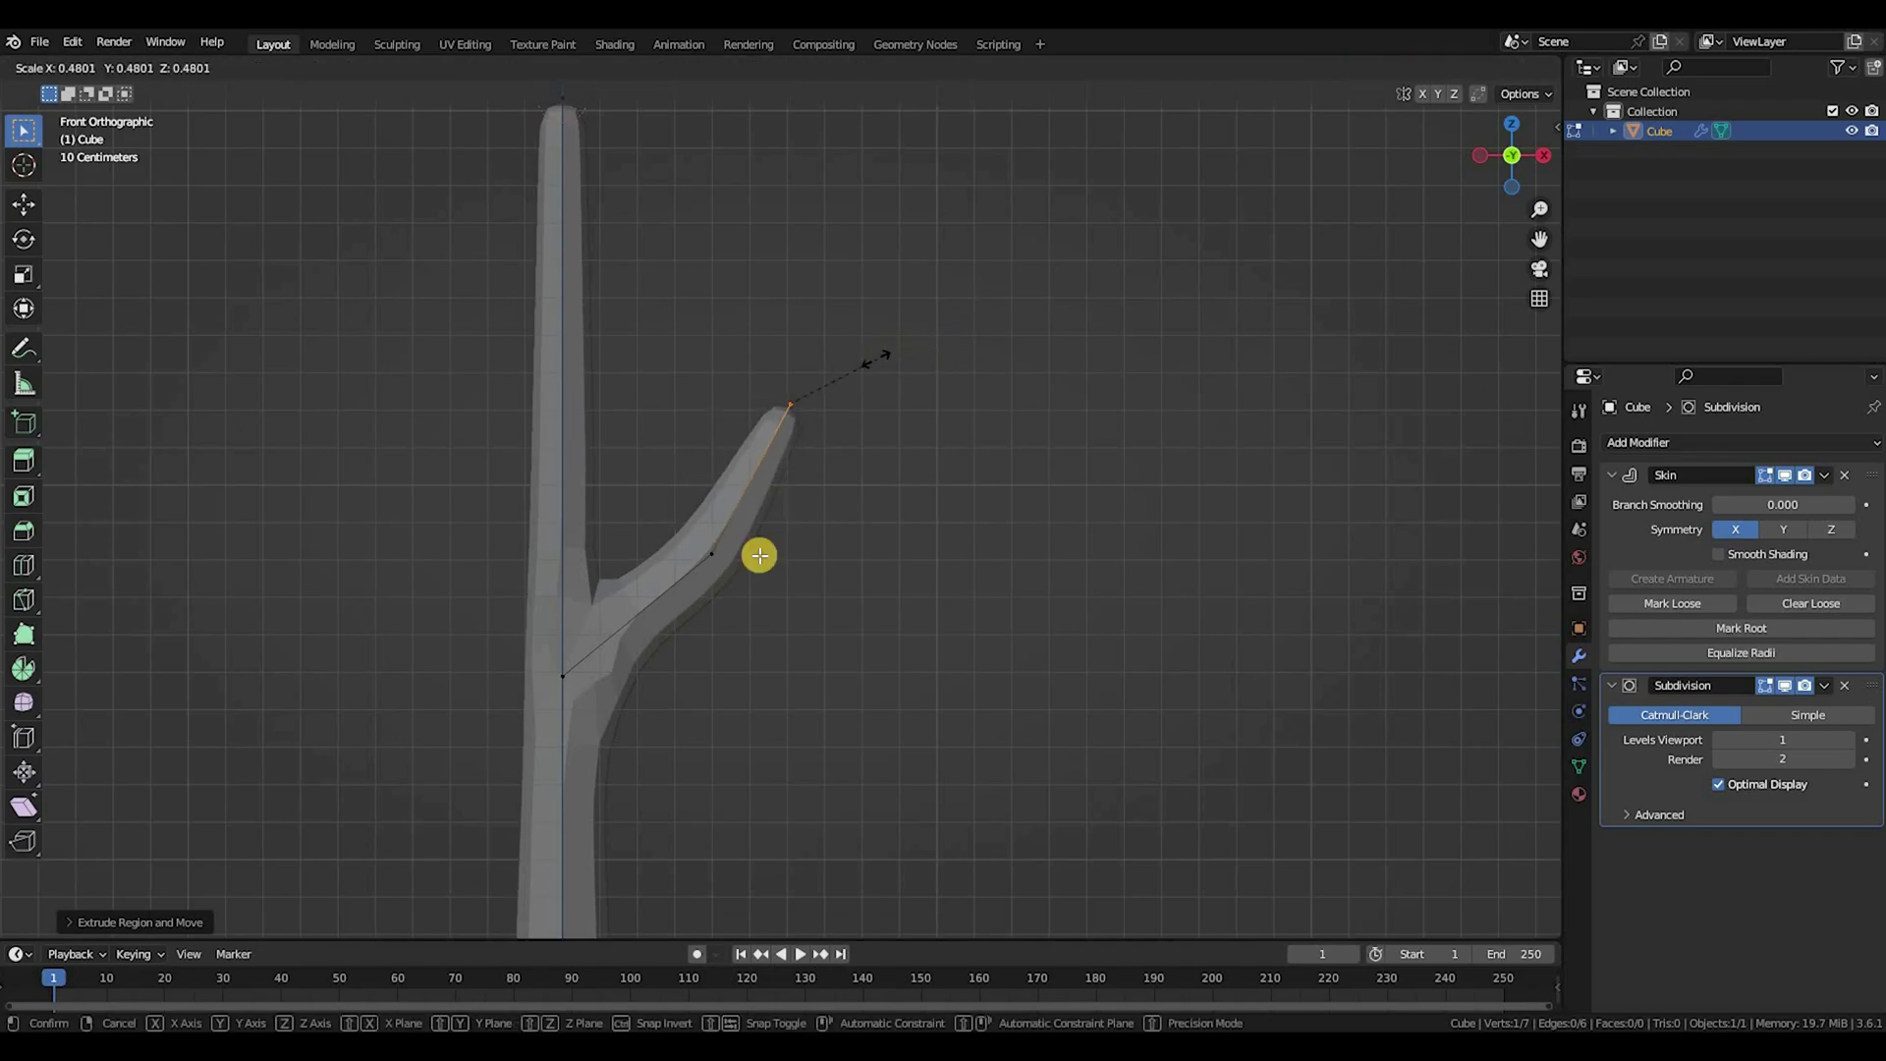
left_click(826, 556)
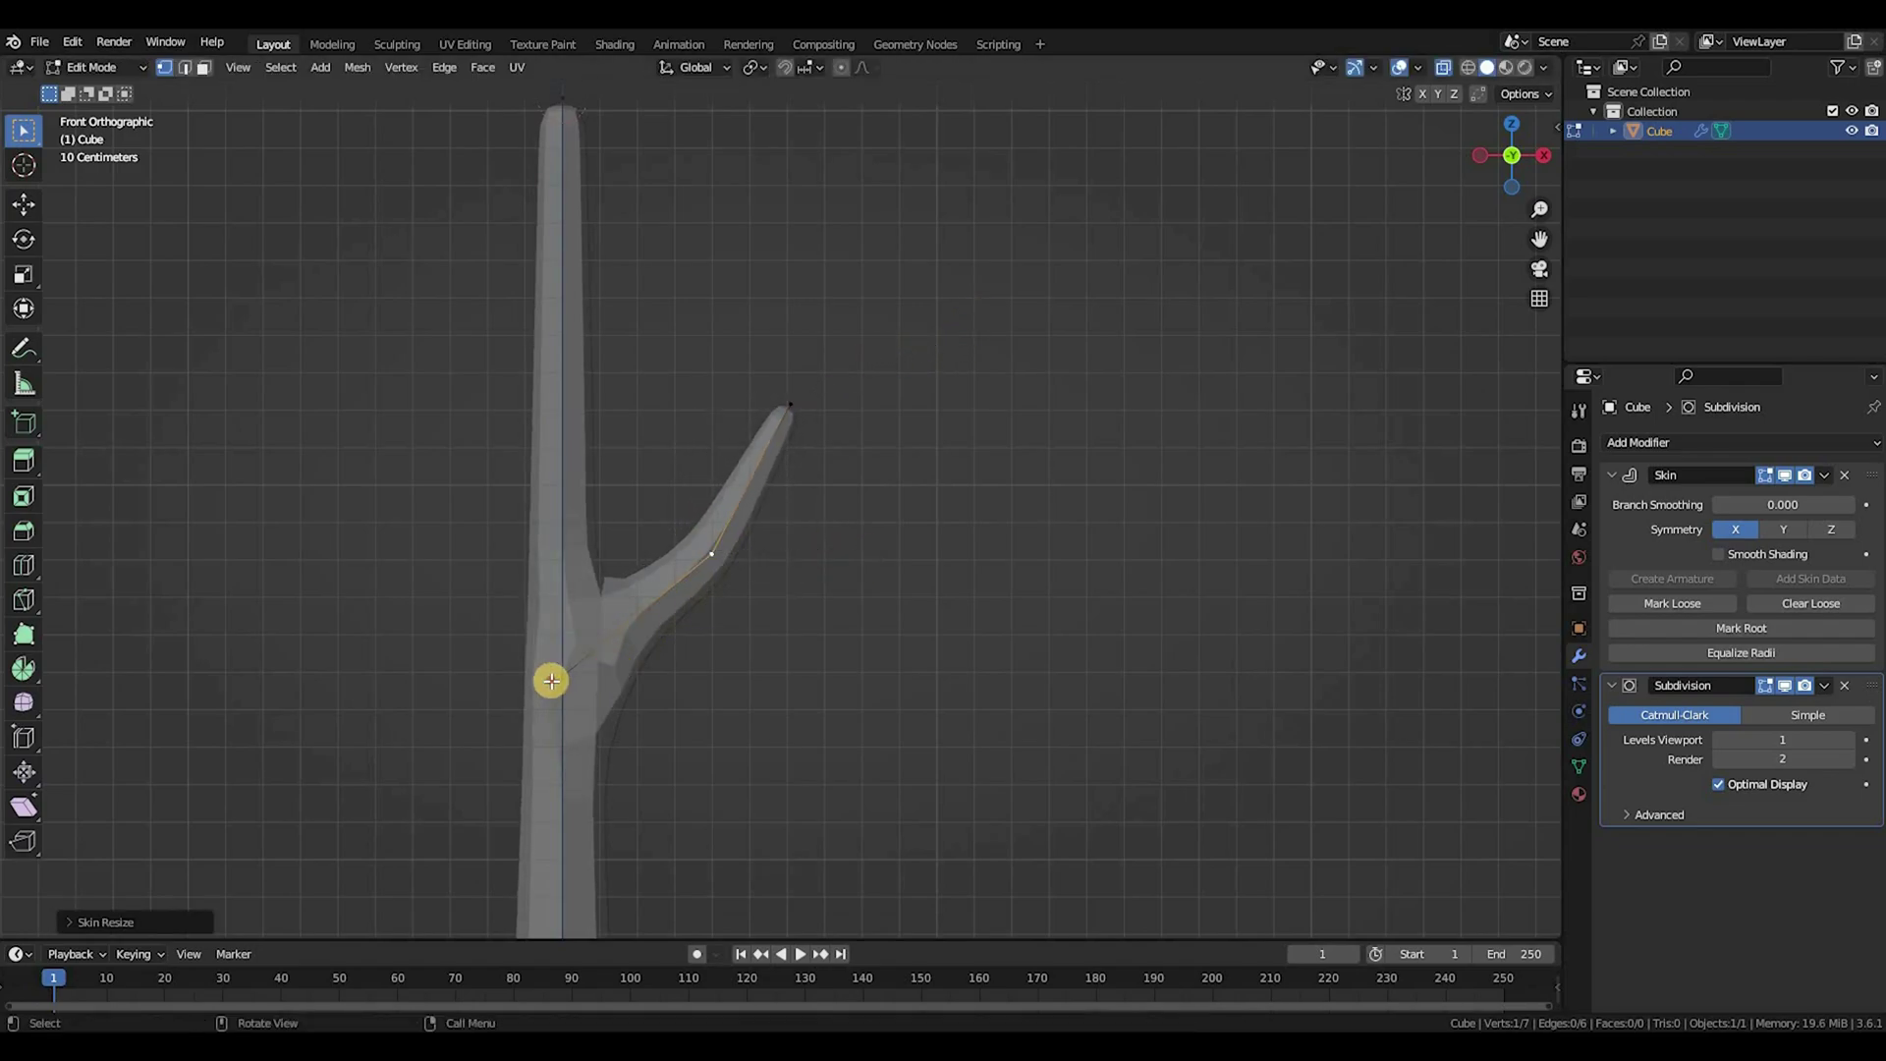
Step: Shrink the skin radius at the trunk vertex where the branch starts, and enlarge it again to reshape the joint
left_click(551, 681)
scroll(835, 653, "up", 1)
key("ctrl+a")
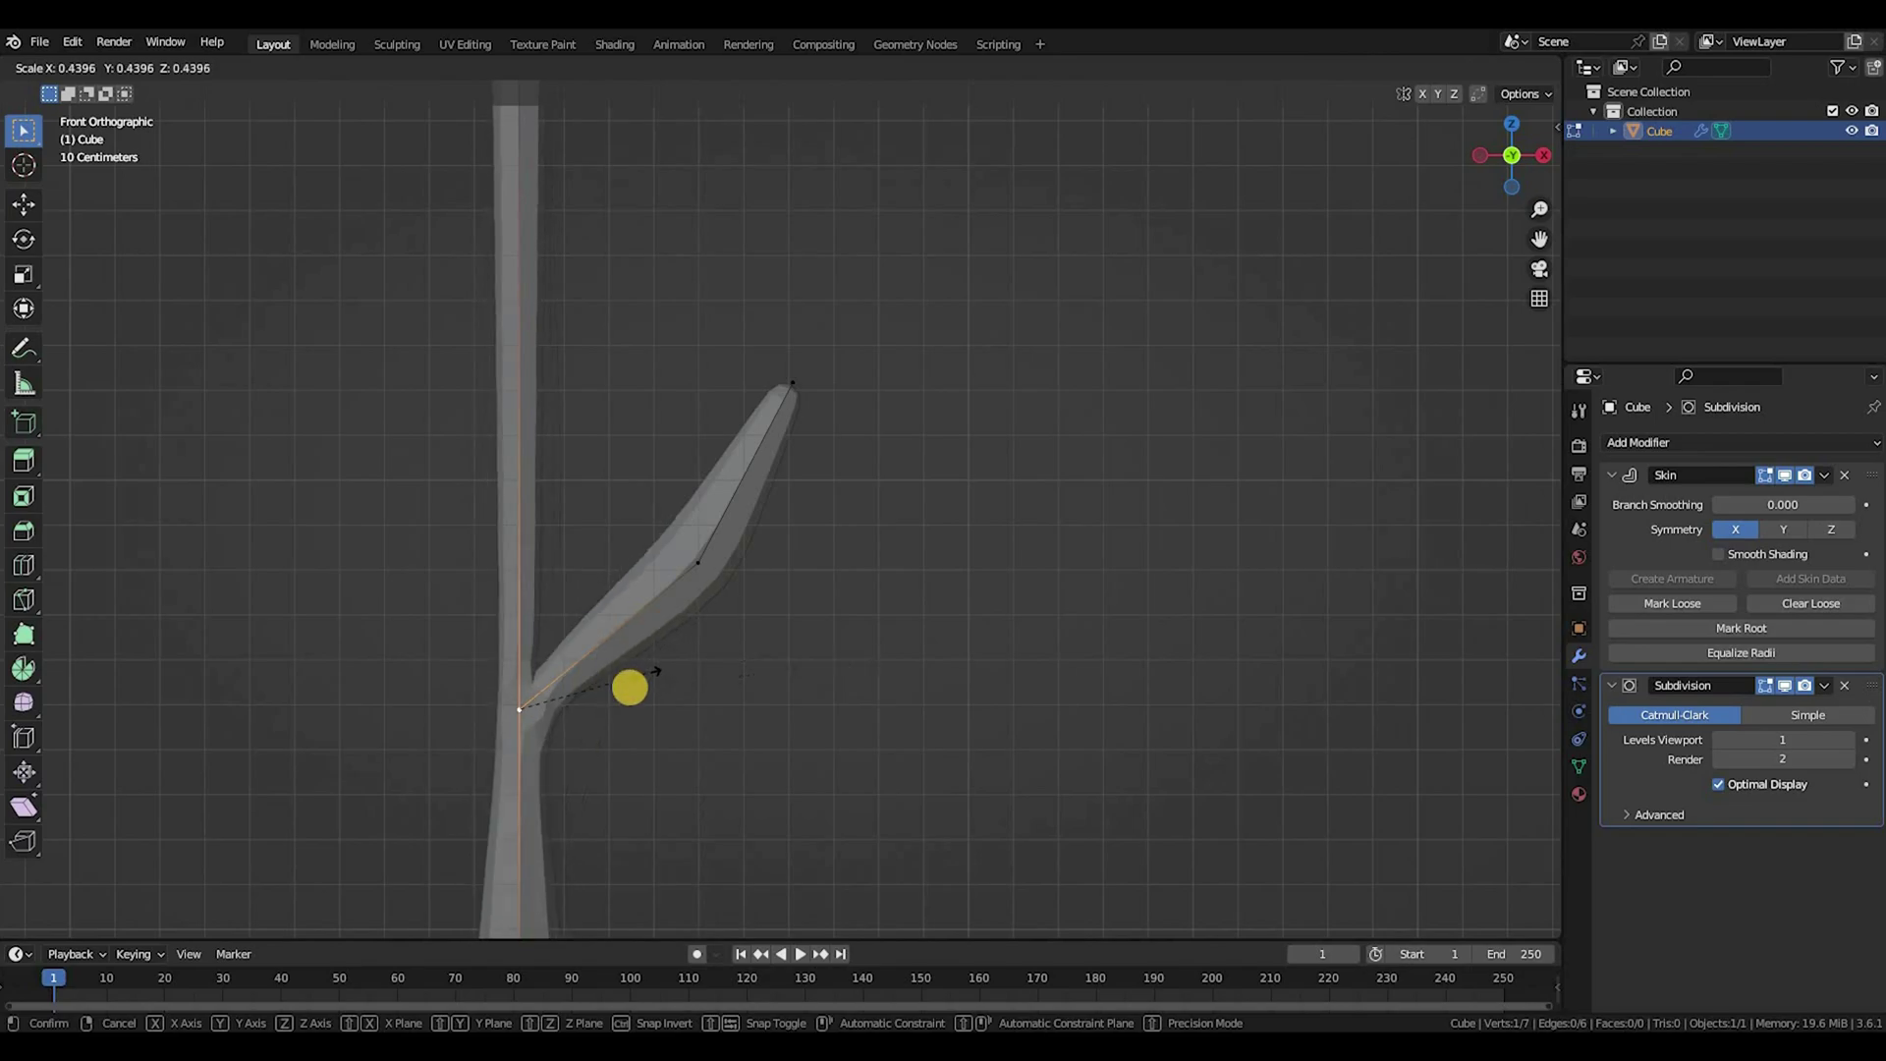
left_click(737, 639)
scroll(725, 608, "up", 2)
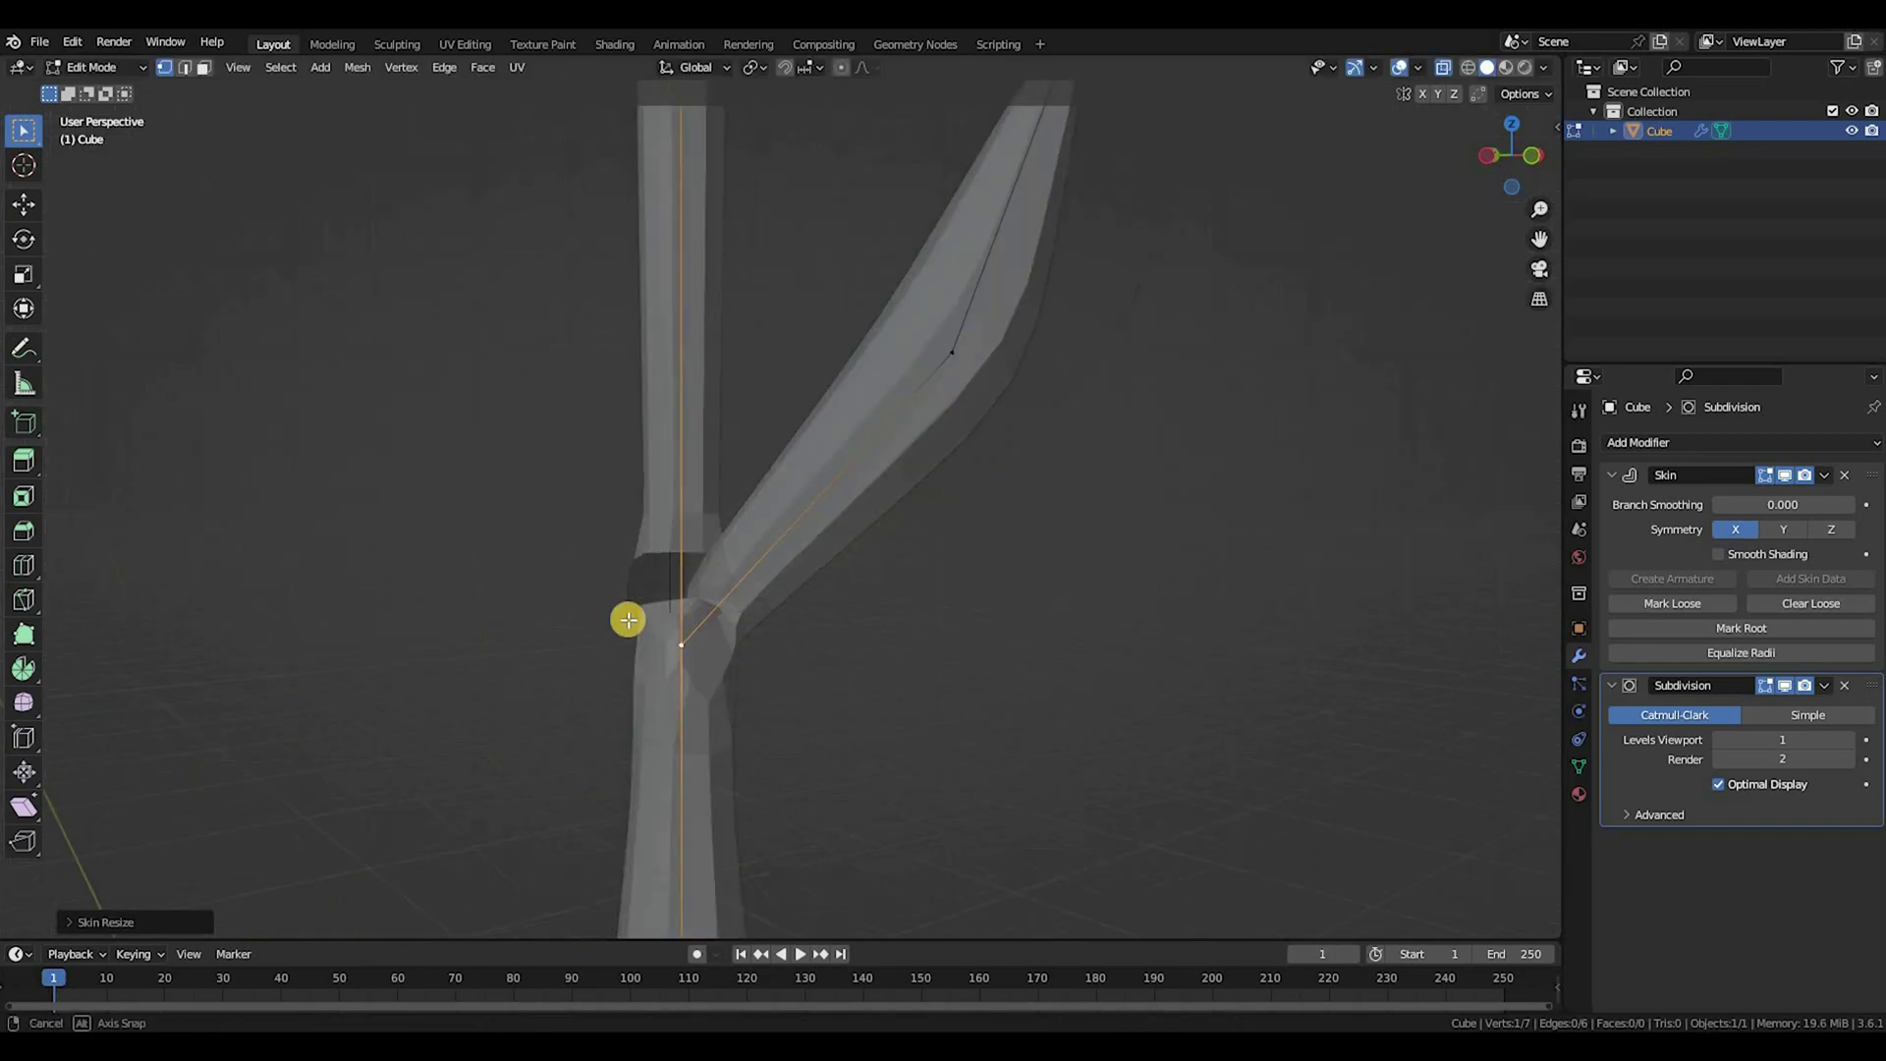
middle_click_drag(599, 621, 930, 586)
key("ctrl+a")
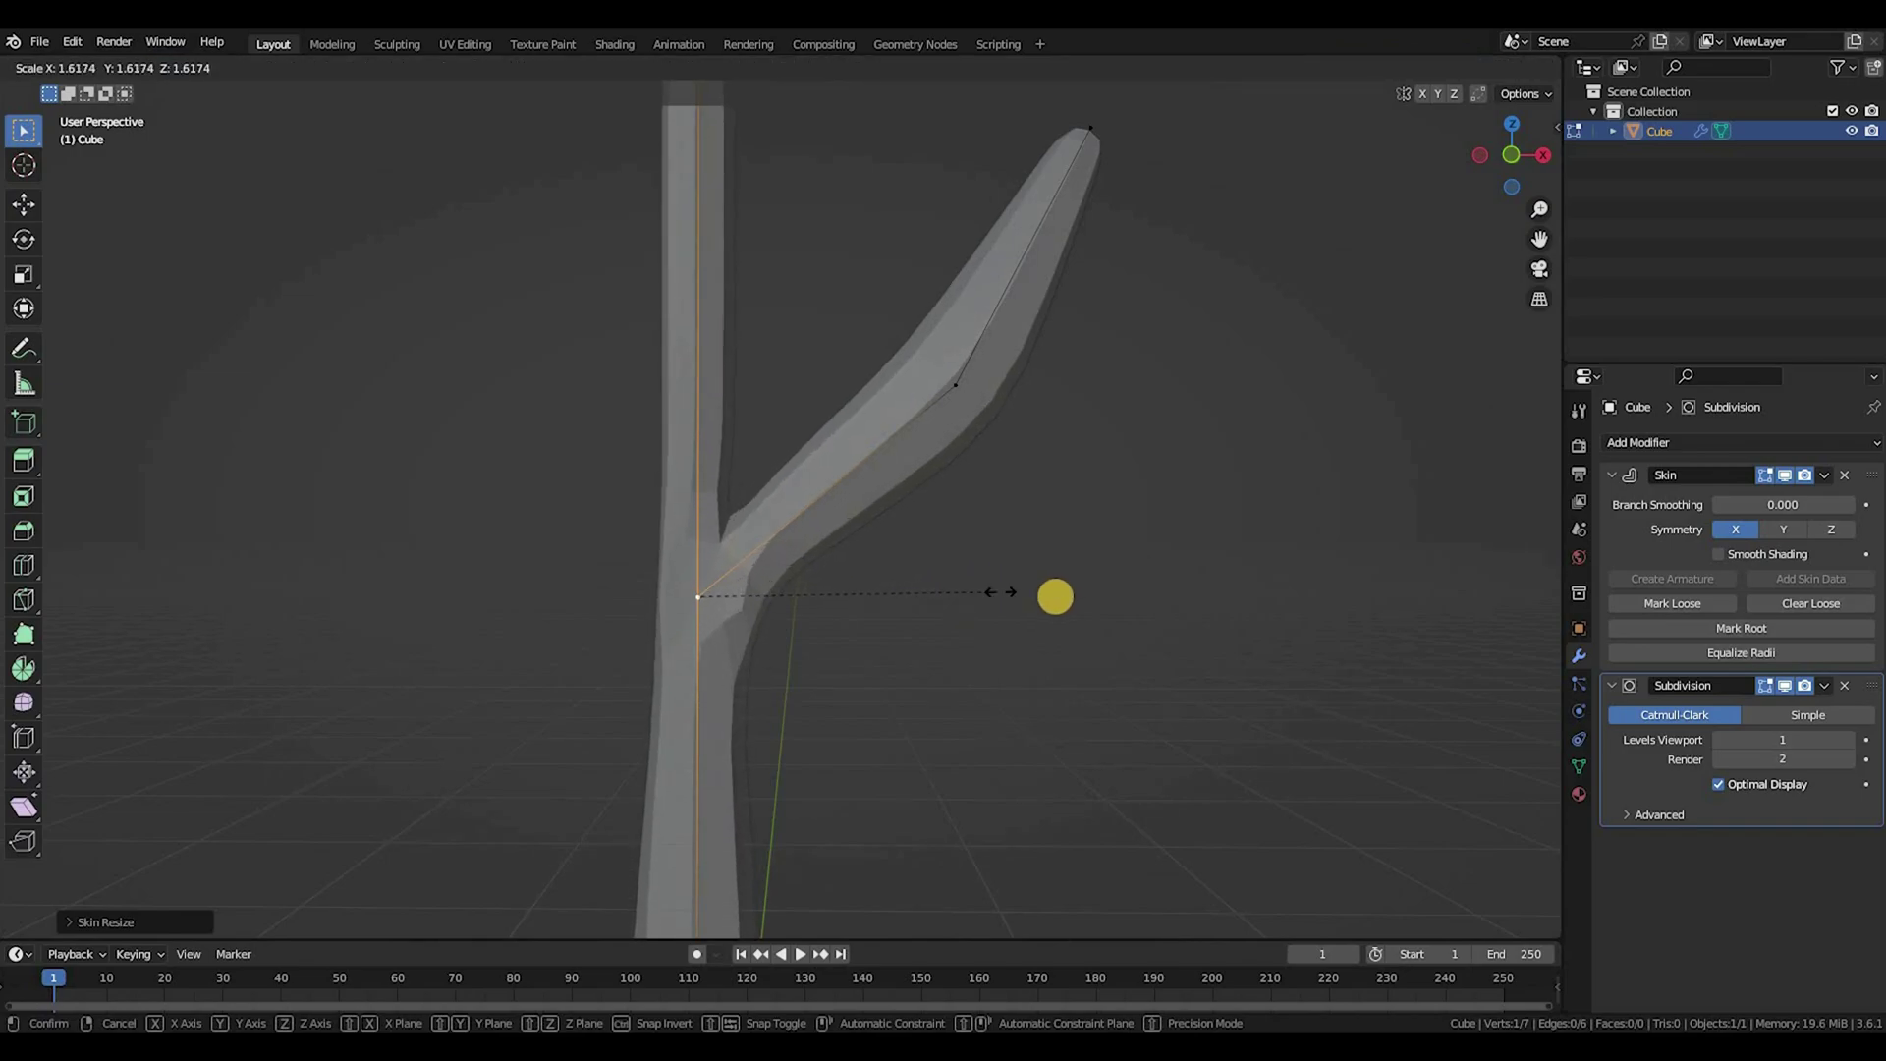
left_click(1003, 644)
middle_click_drag(1002, 644, 734, 597)
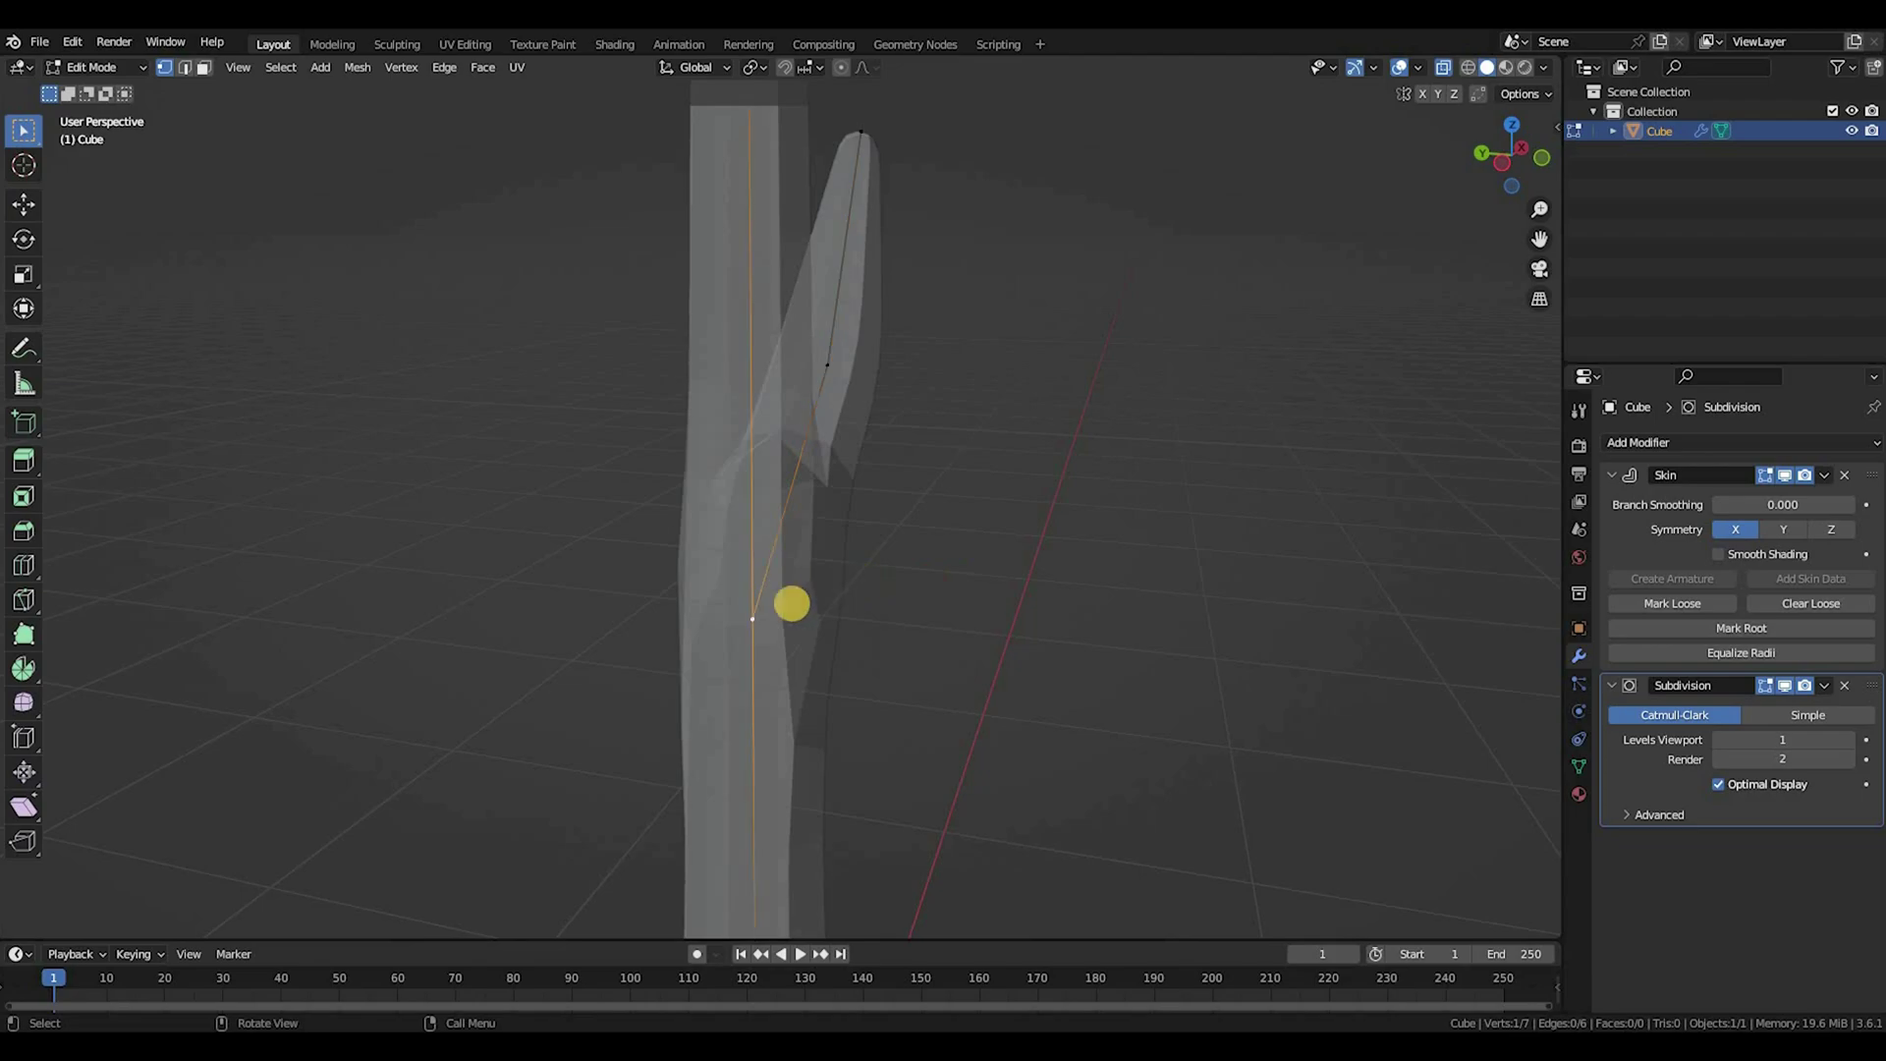
Step: Narrow the skin at the branch joint vertex and move the vertex slightly sideways off the trunk's line
key("ctrl+a")
left_click(893, 617)
key("g")
left_click(943, 619)
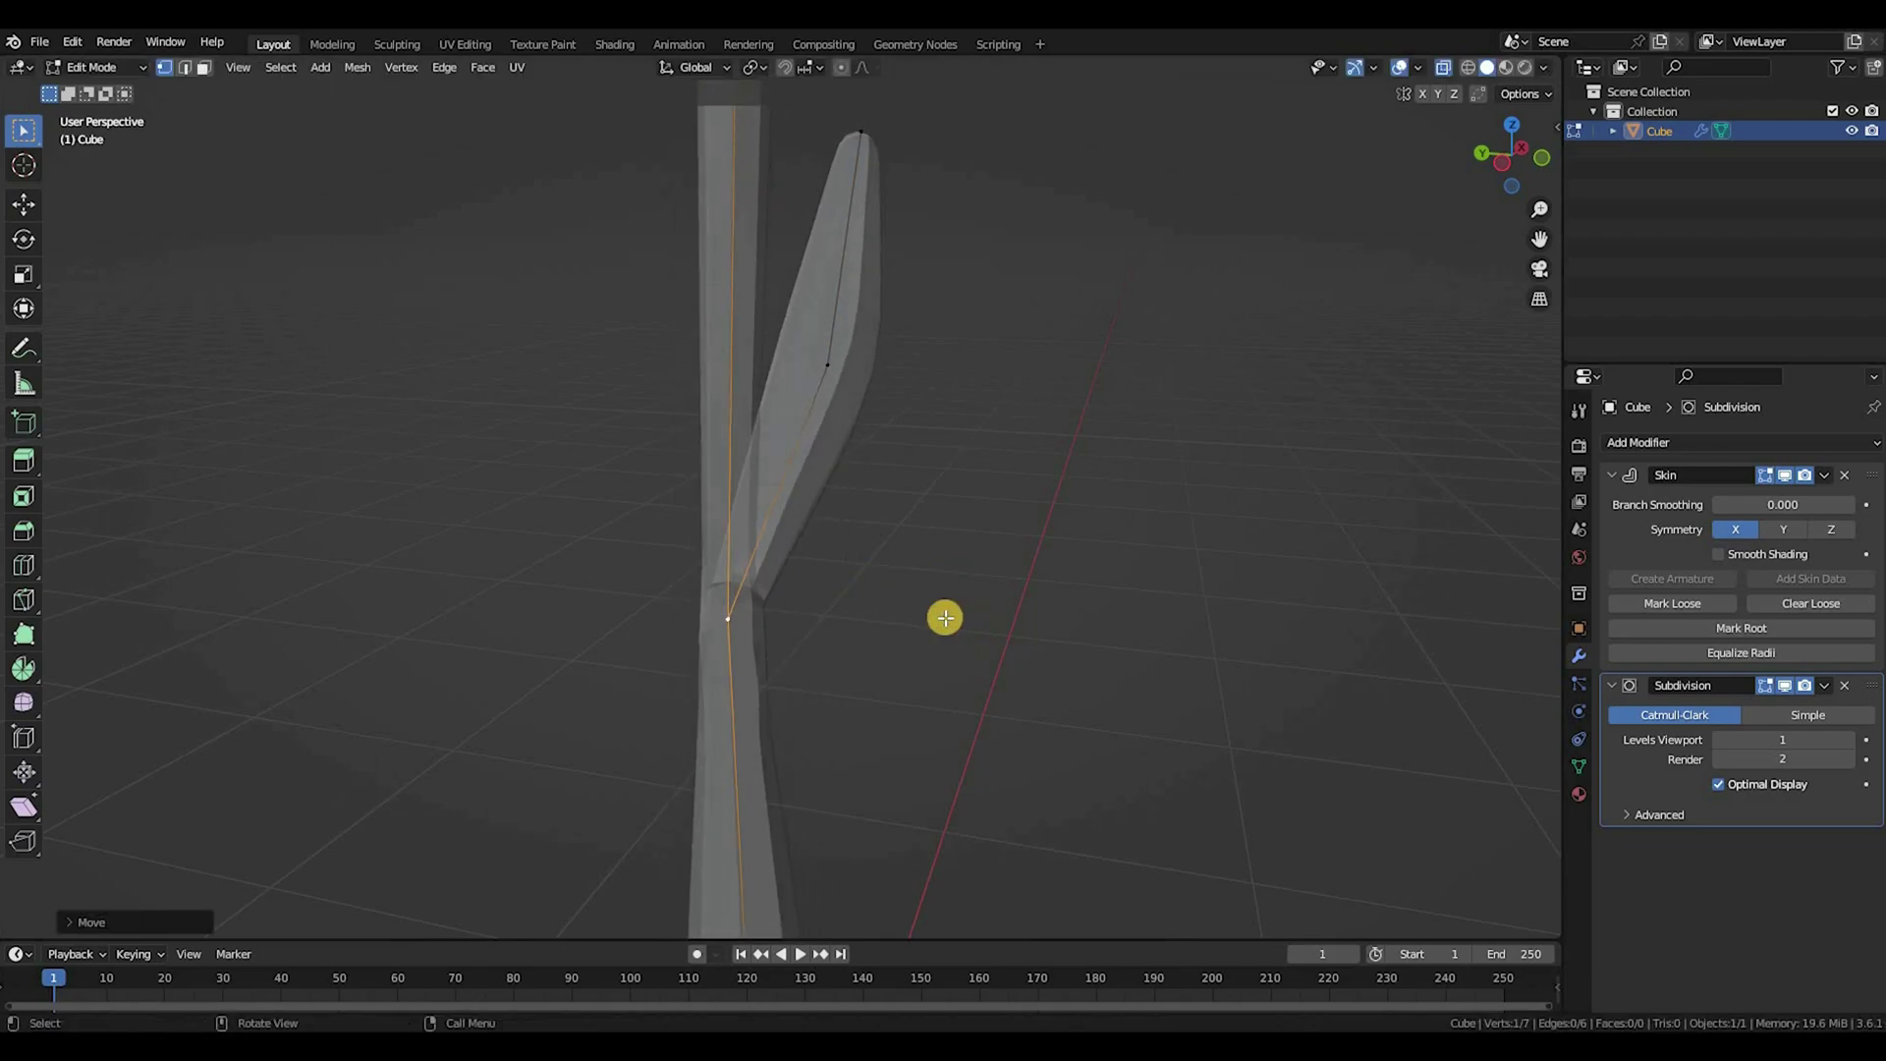
Step: Widen the skin at the branch joint vertex in front view so the branch blends smoothly into the trunk
key("KP_1")
scroll(824, 592, "down", 5)
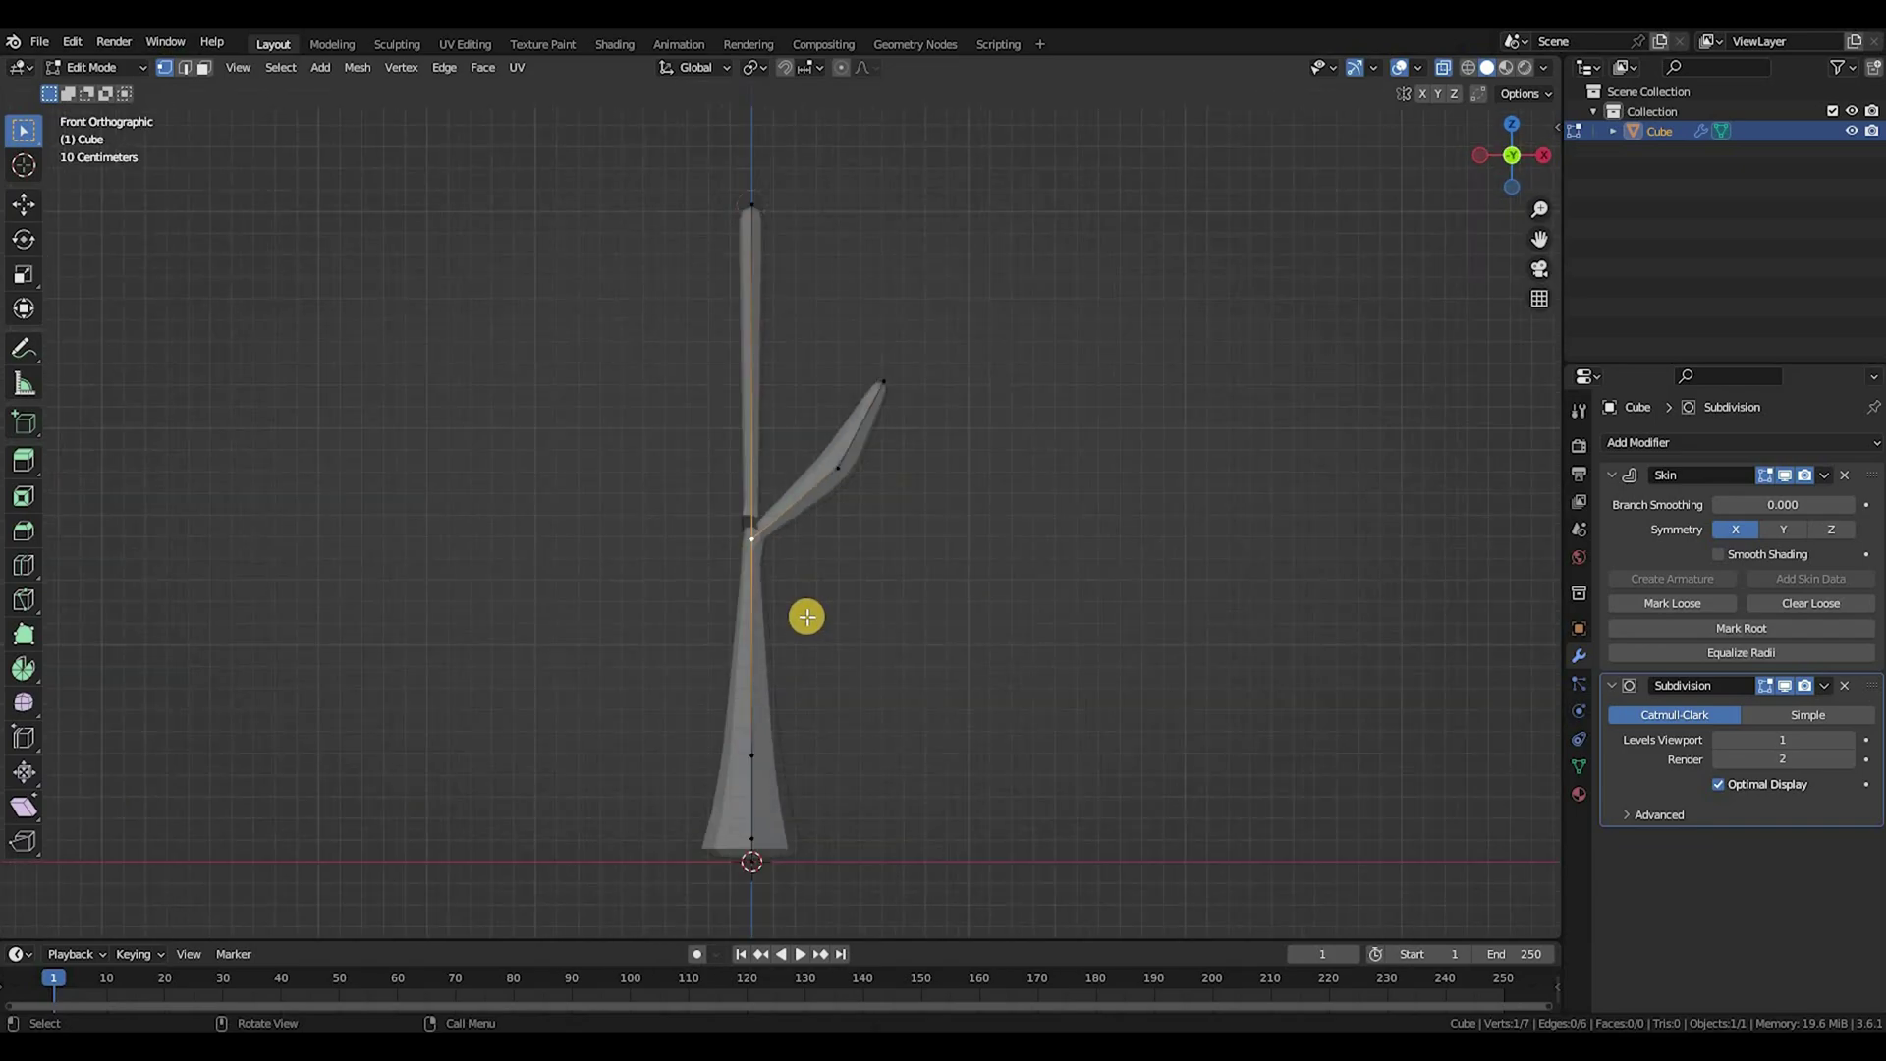
scroll(874, 595, "up", 1)
key("ctrl+a")
left_click(830, 607)
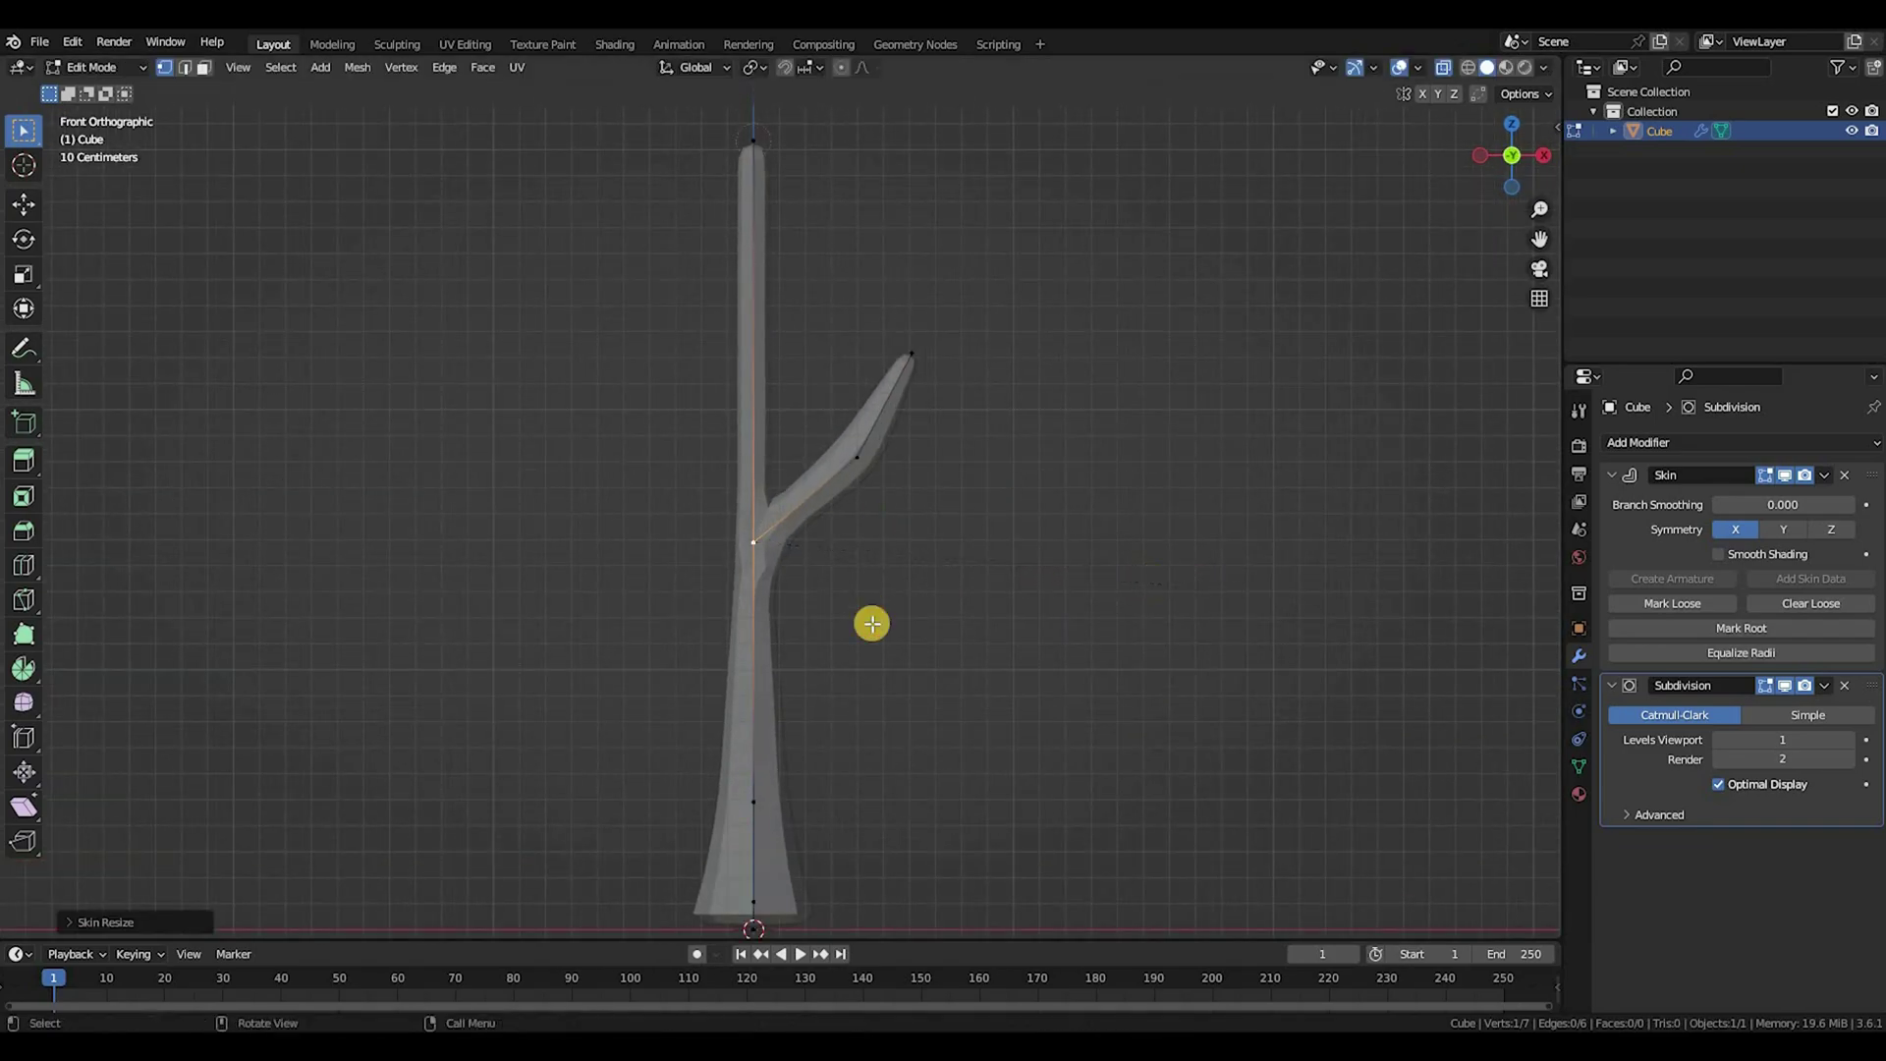
Step: Resize the skin radius at the branch's middle bend vertex to refine the branch's taper
scroll(884, 609, "up", 2)
left_click(860, 617)
key("ctrl+a")
left_click(724, 665)
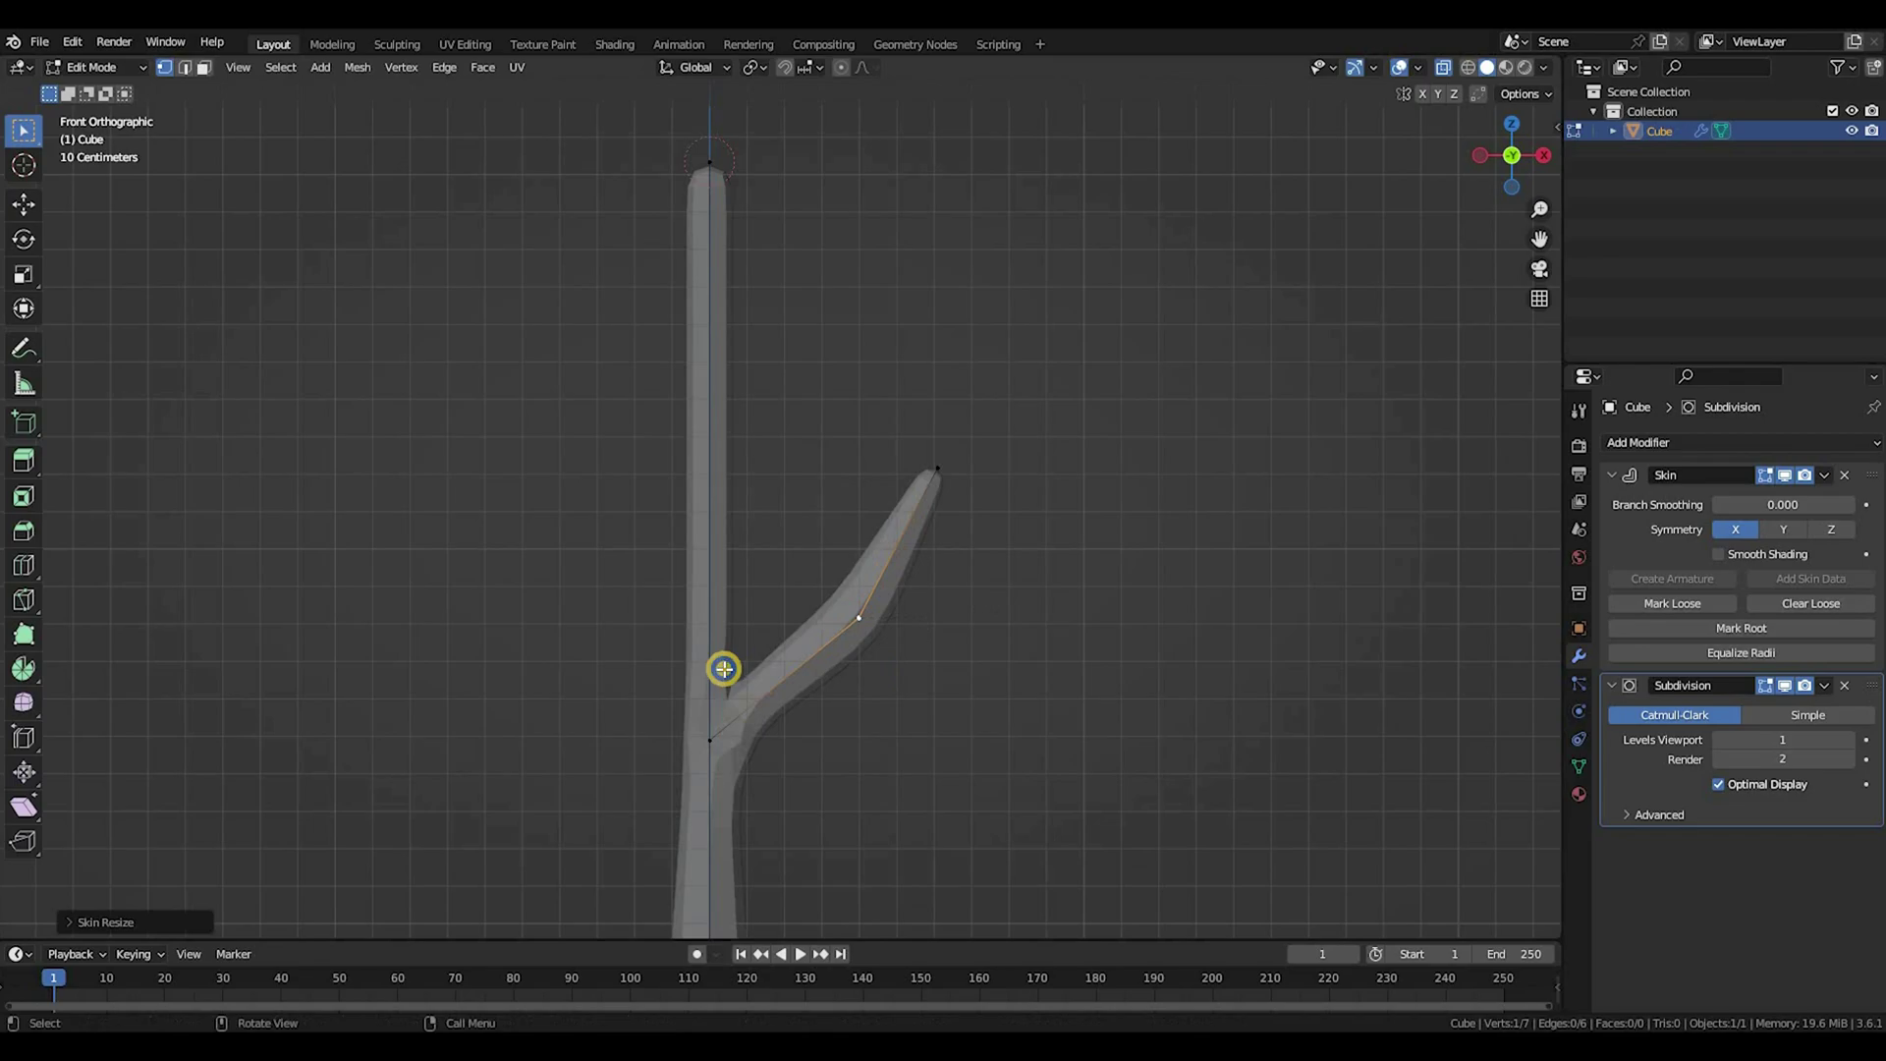
Step: Add a three-segment side twig from the branch's middle bend vertex in front view, ending in a sideways bend
key("g")
left_click(957, 627)
middle_click_drag(964, 615, 1025, 602)
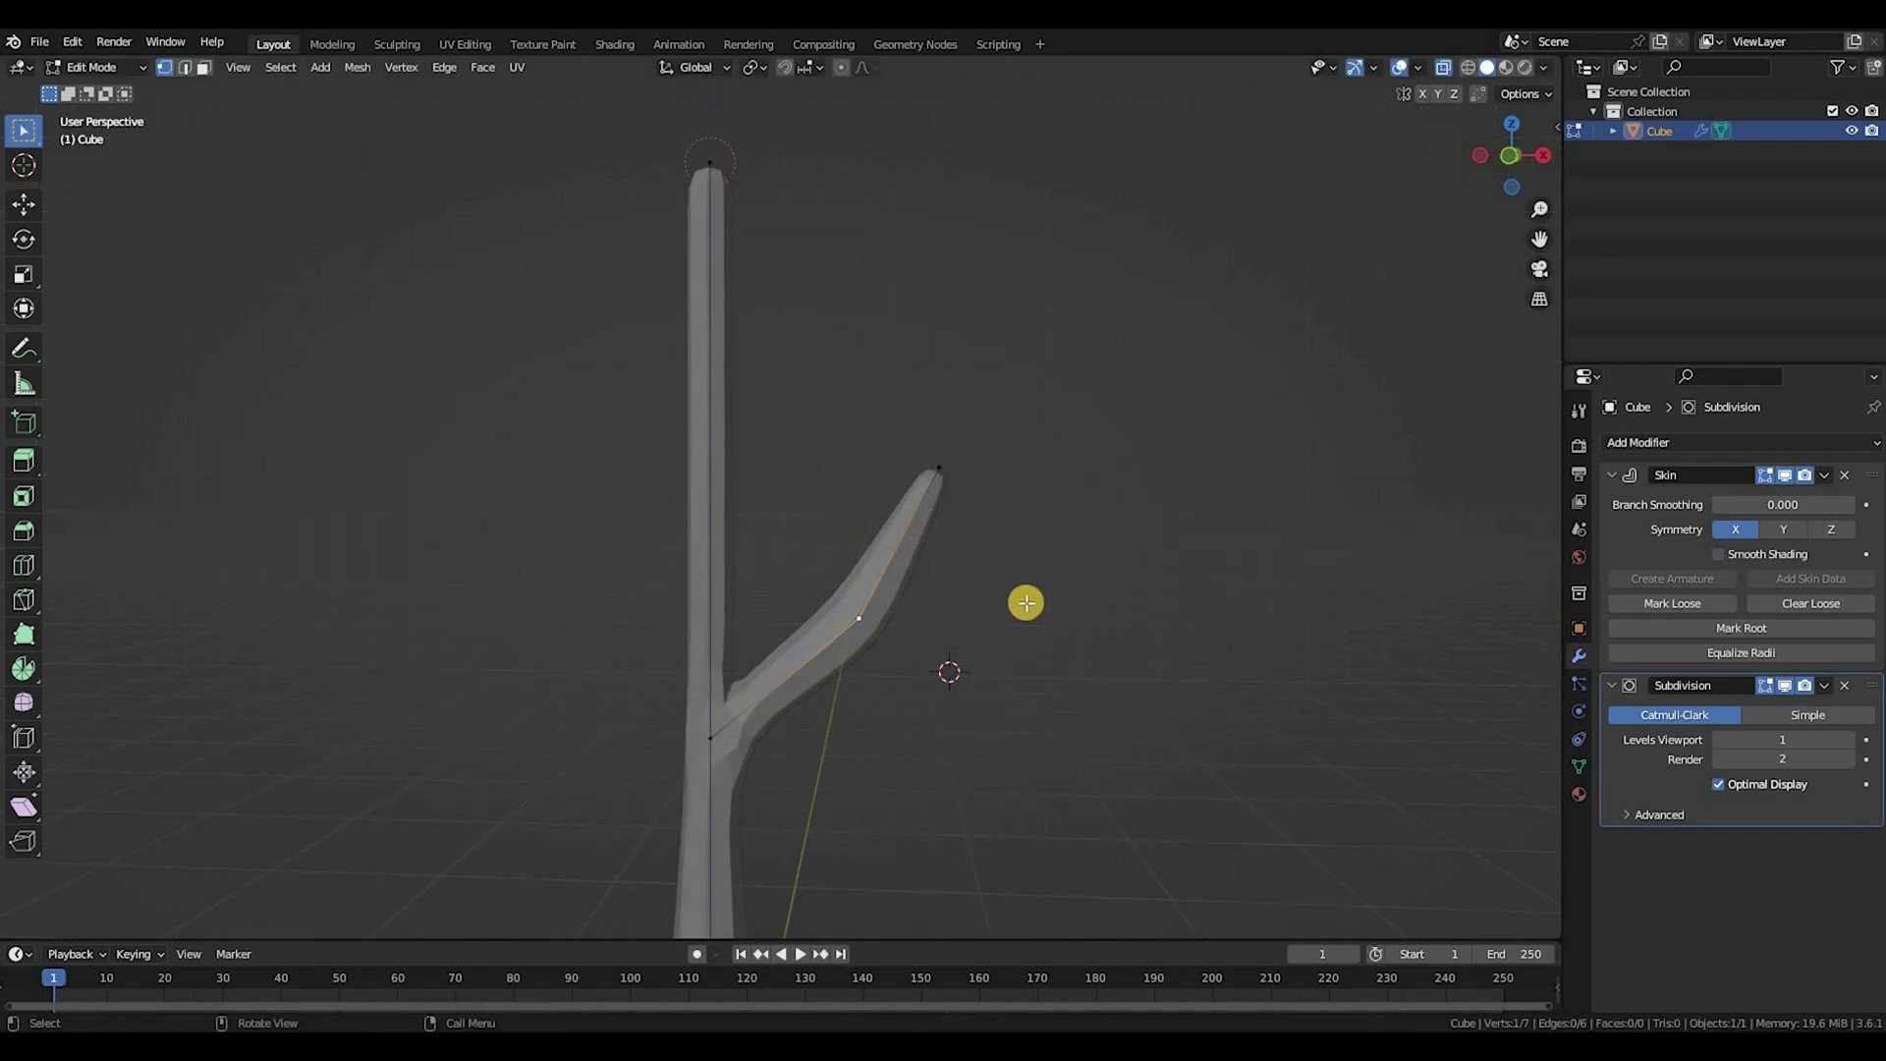
key("KP_1")
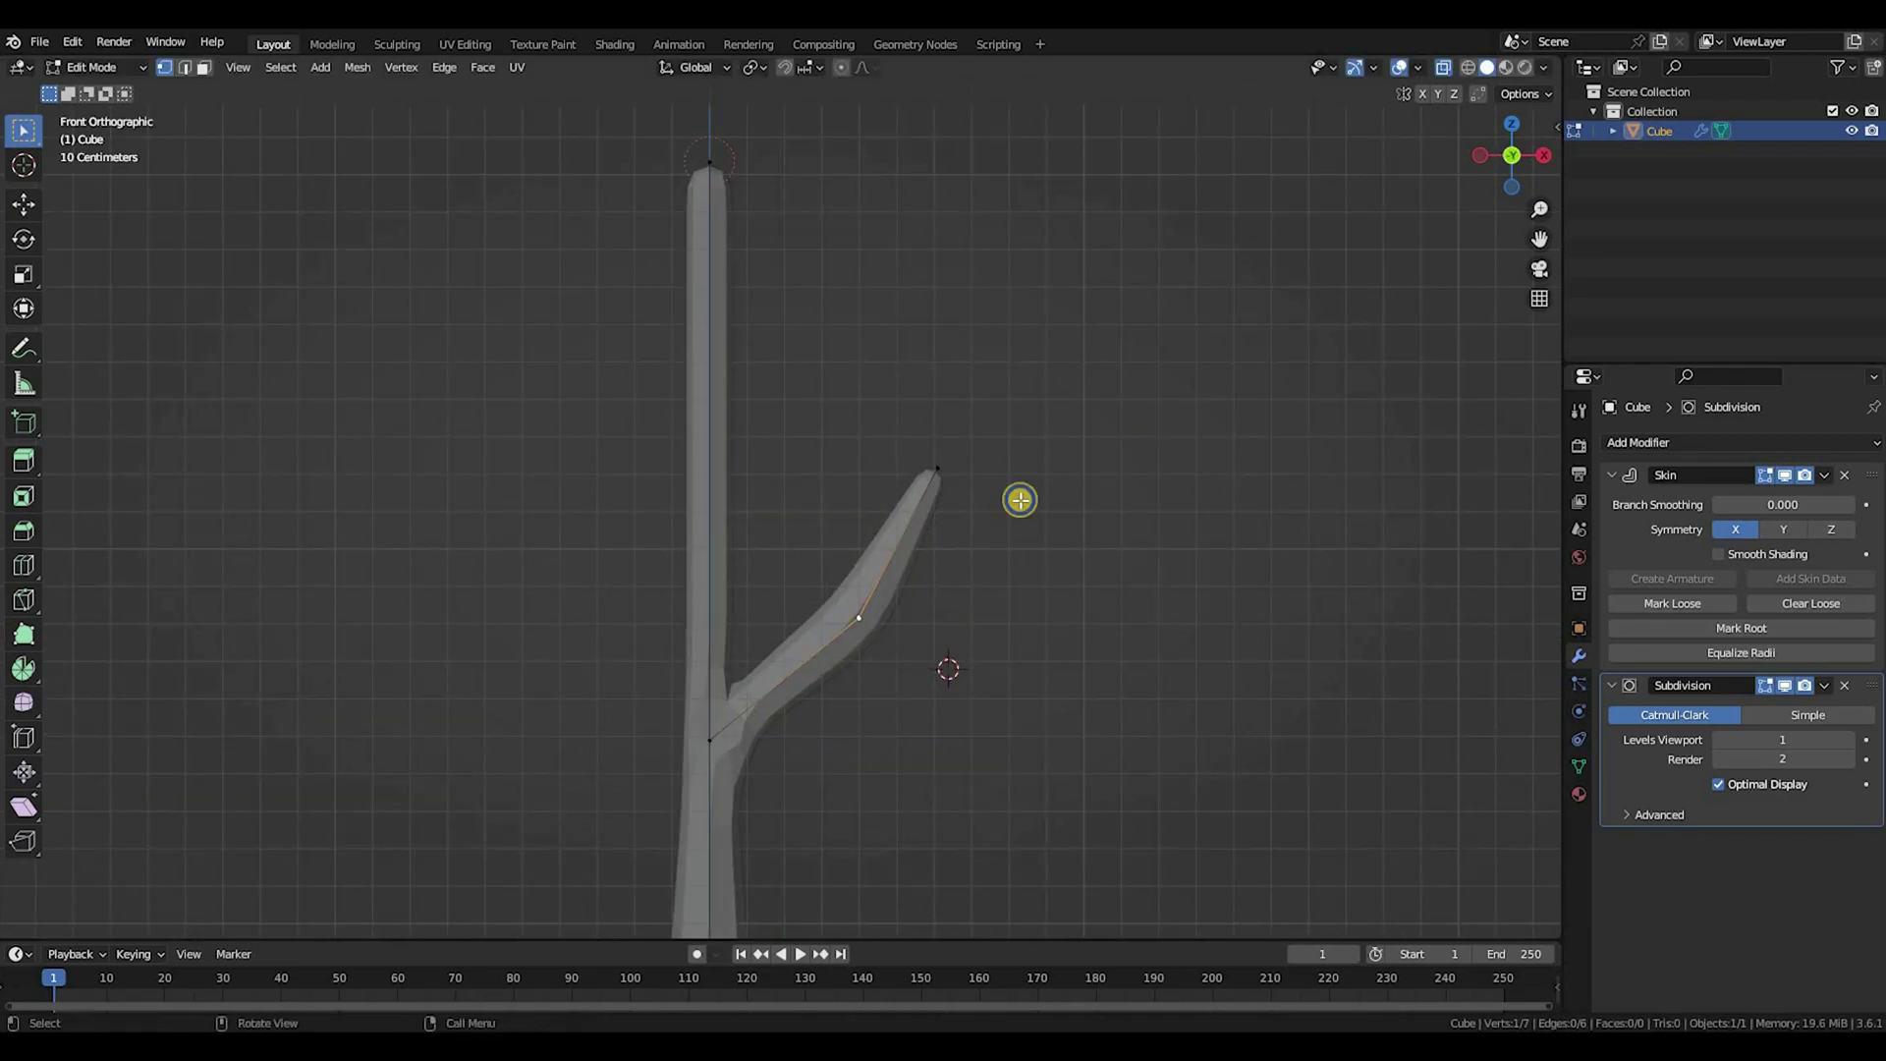
right_click(985, 585, "ctrl")
right_click(1020, 500, "ctrl")
right_click(1127, 505, "ctrl")
Step: Taper the side twig by resizing the skin radius at its tip and at a bend vertex
scroll(1057, 476, "down", 2)
key("ctrl+a")
left_click(1020, 602)
scroll(1155, 598, "up", 3)
left_click(1031, 604)
key("ctrl+a")
left_click(1057, 592)
Step: Try extending the branch's upper tip with one long extruded segment
middle_click_drag(1060, 444, 926, 575, "shift")
left_click(862, 524)
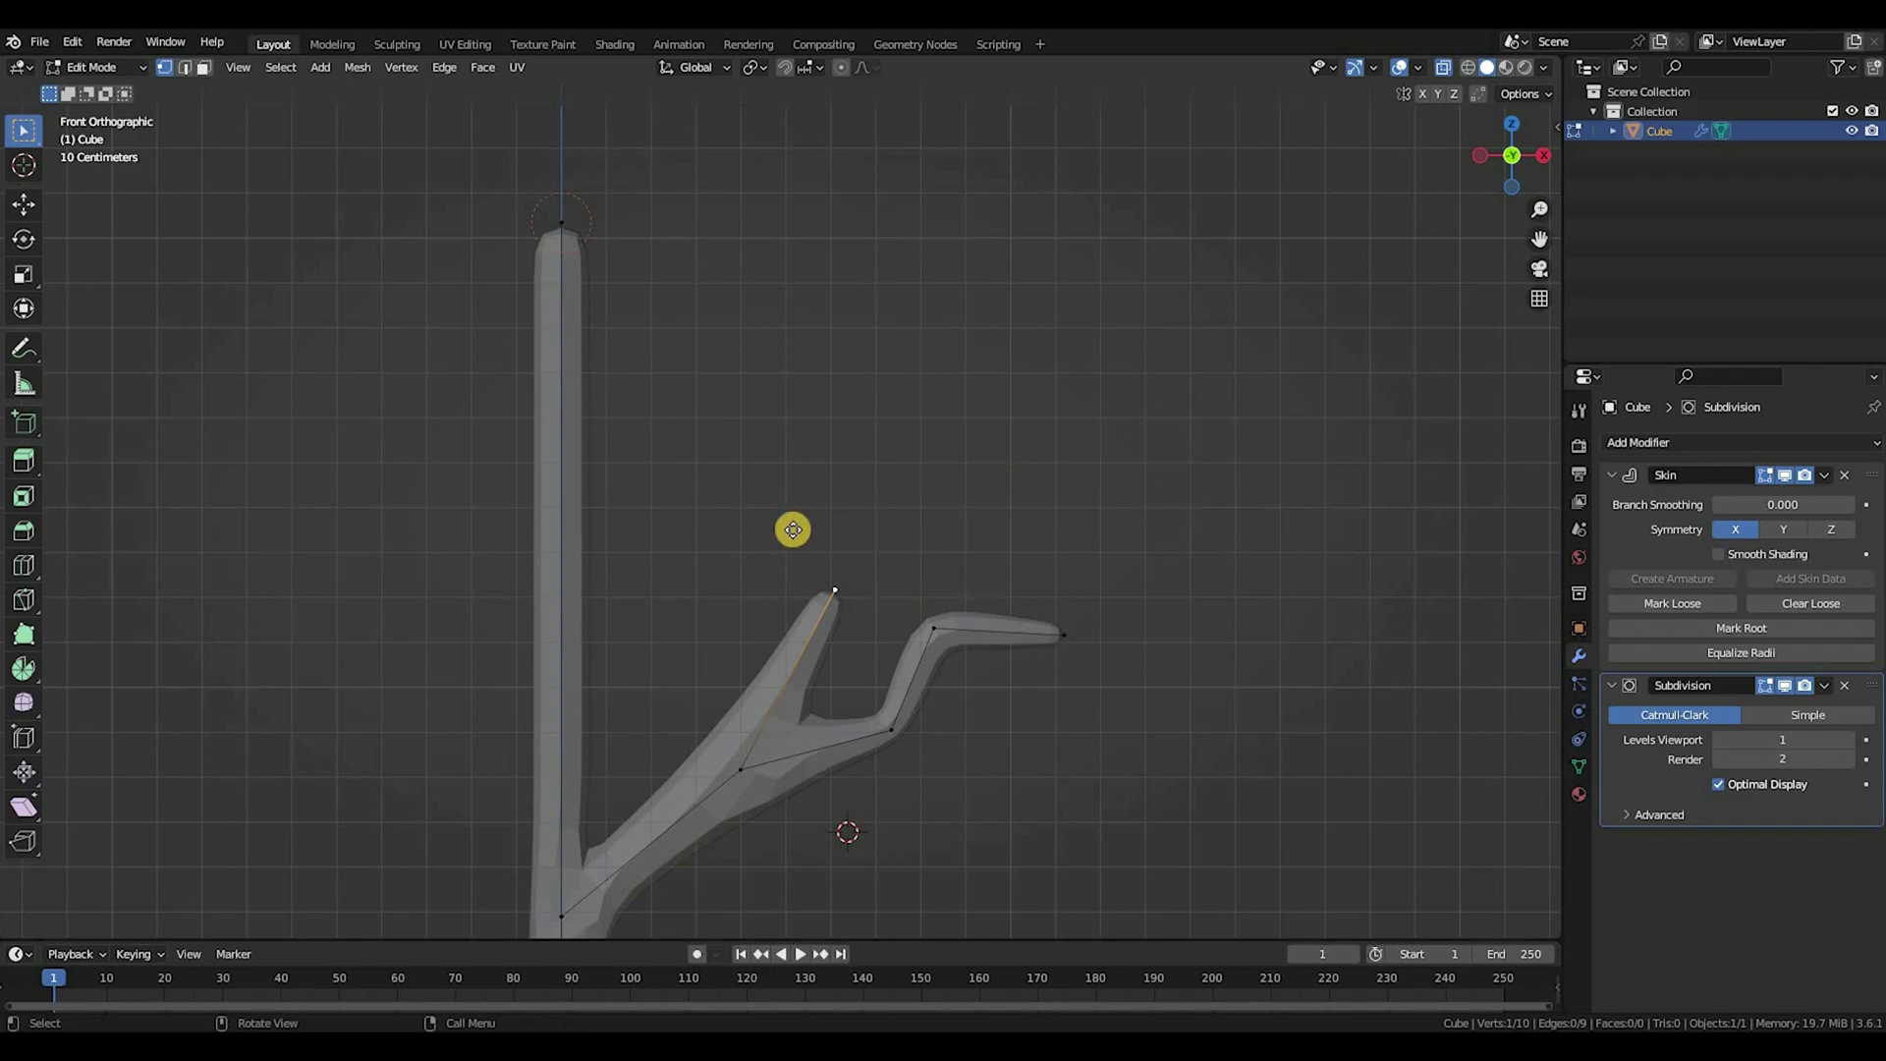
key("e")
left_click(1024, 395)
key("ctrl+z")
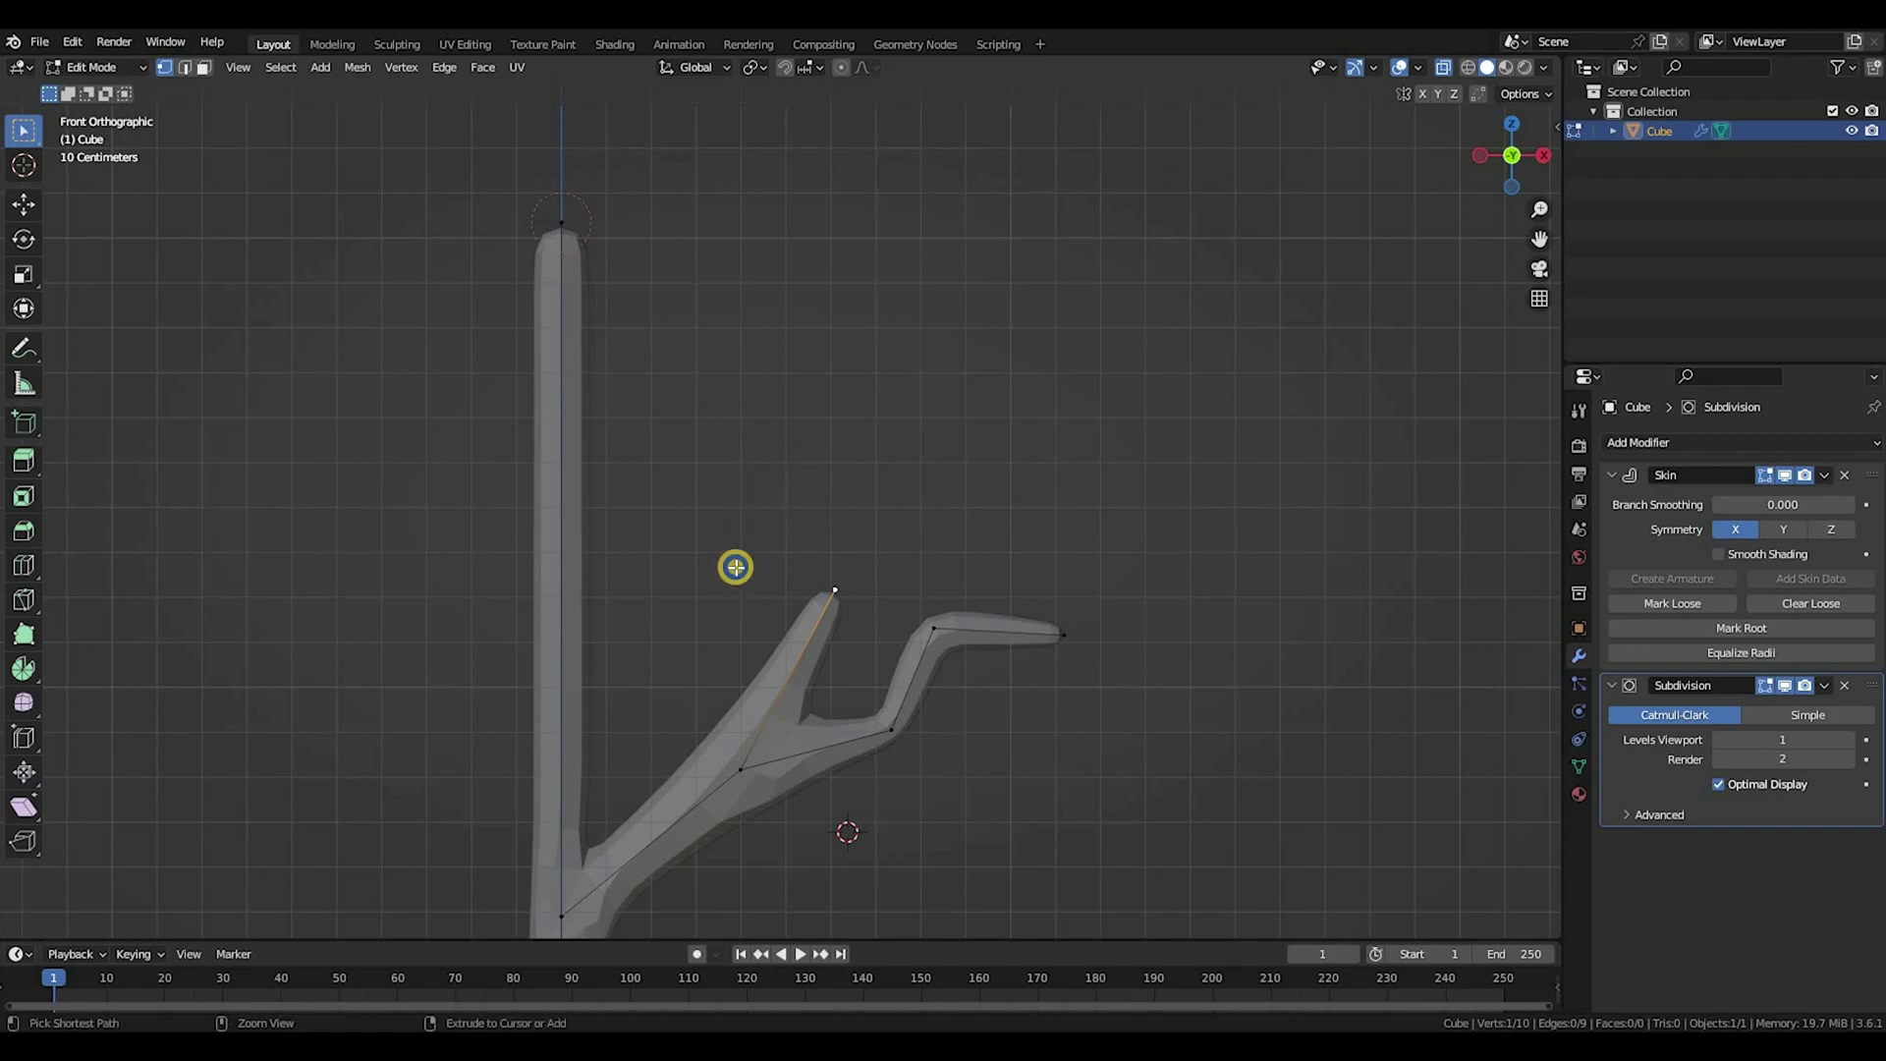
Step: Try extending the branch's upper tip with a chain of five zigzag segments placed at the cursor
right_click(791, 511, "ctrl")
right_click(845, 373, "ctrl")
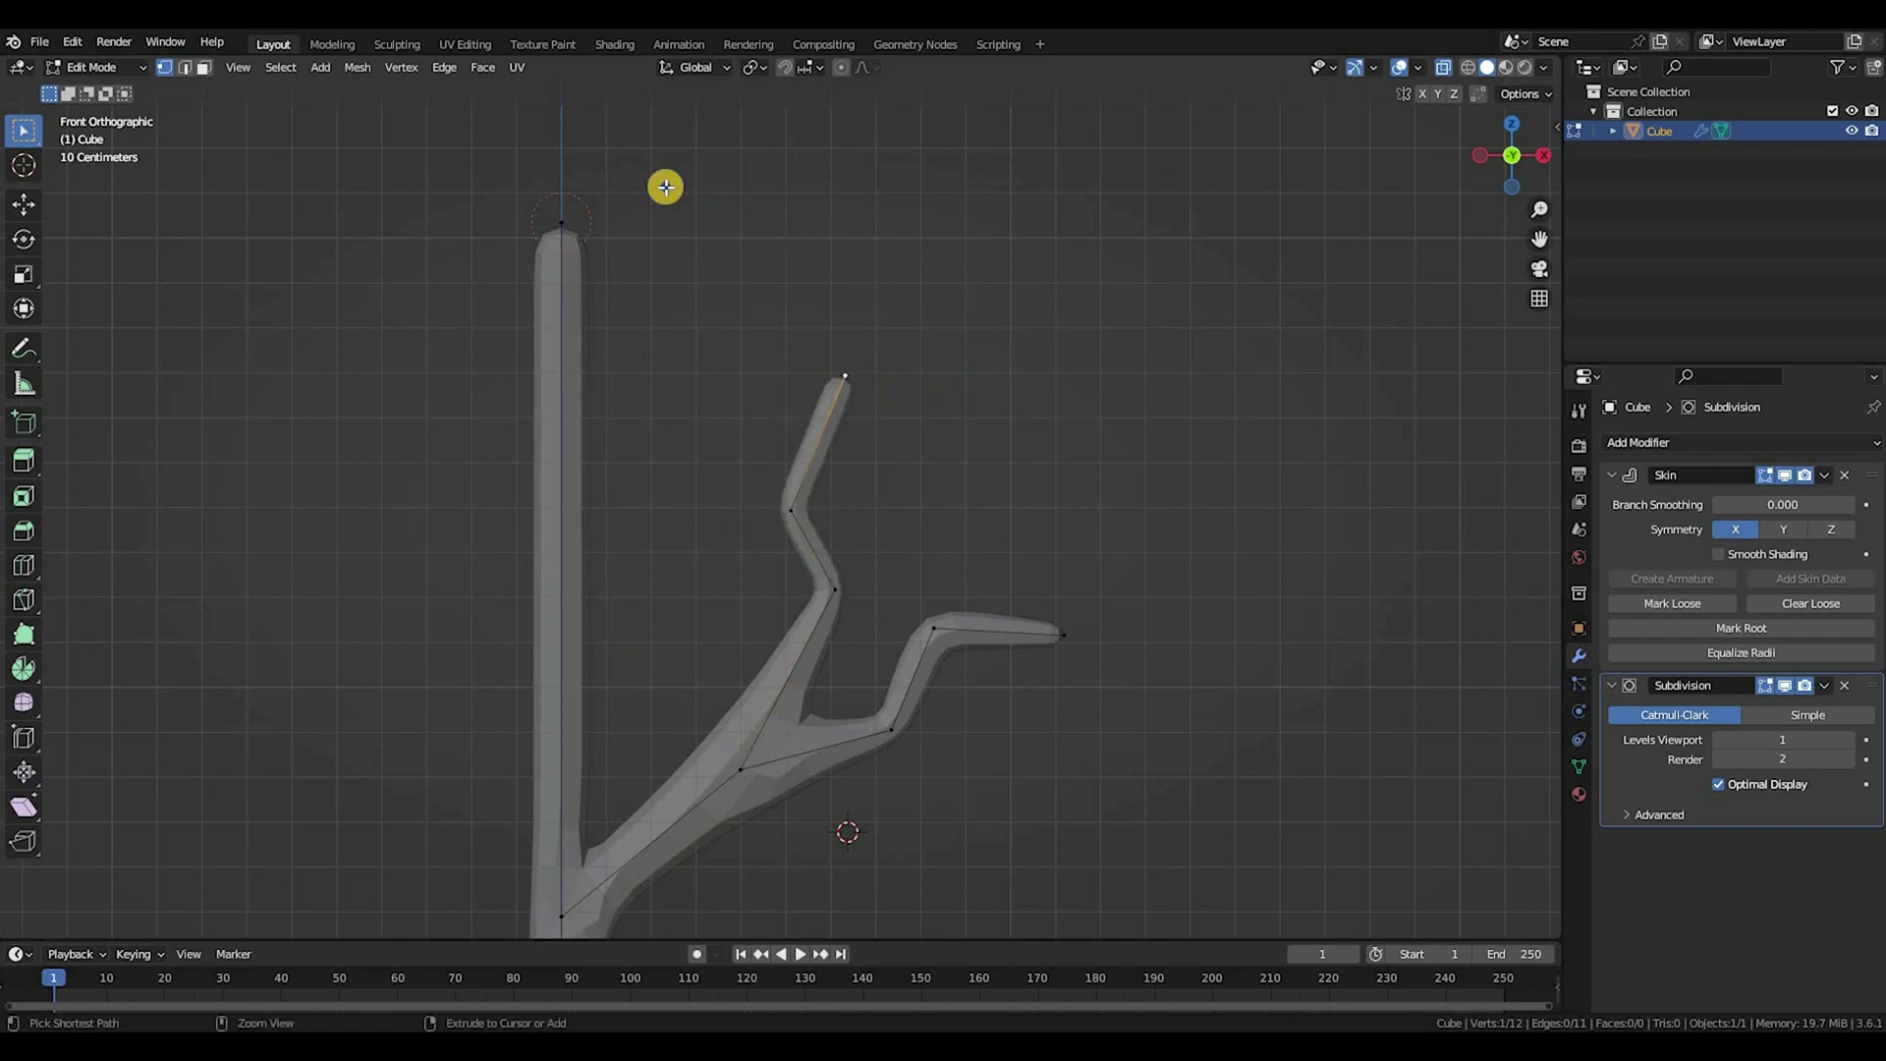
right_click(822, 241, "ctrl")
right_click(666, 186, "ctrl")
right_click(920, 162, "ctrl")
key("ctrl+z")
key("ctrl+z")
key("ctrl+z")
key("ctrl+z")
key("ctrl+z")
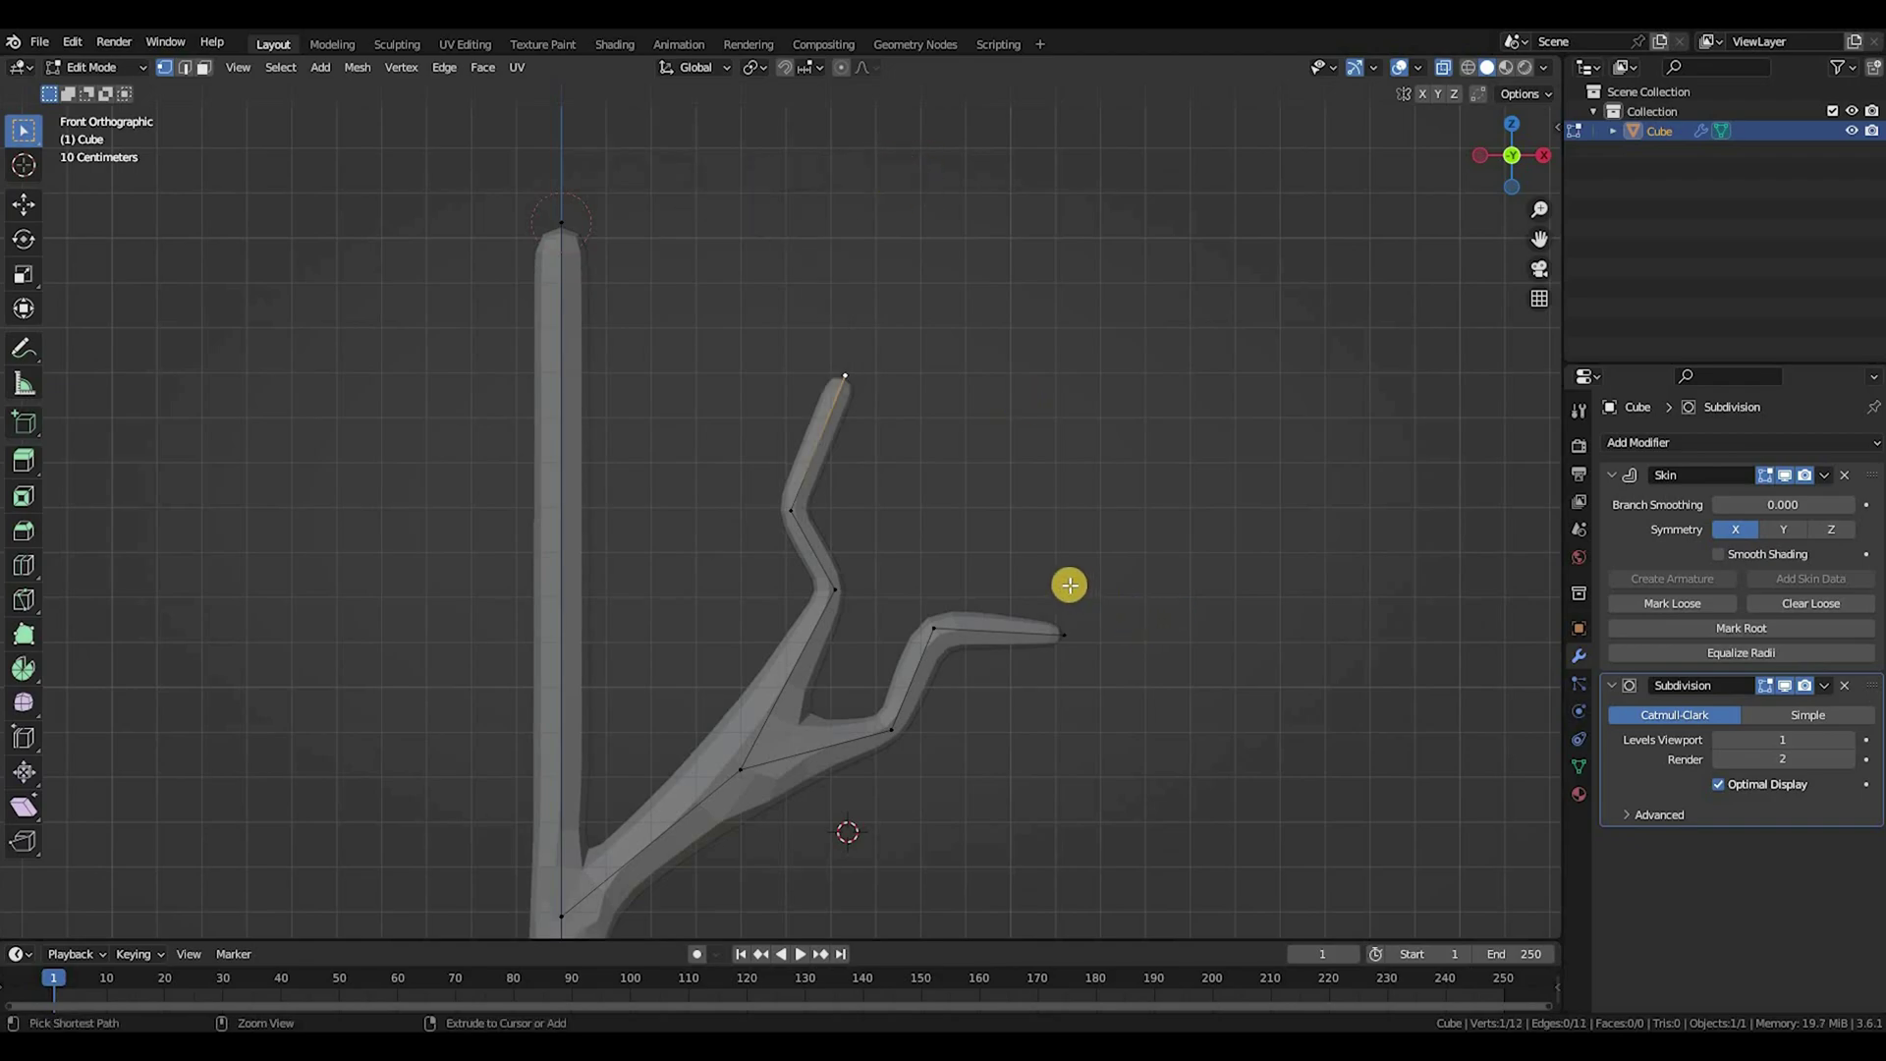
Step: Try continuing the upper branch with four successive extruded segments in changing directions
key("e")
left_click(877, 351)
key("e")
left_click(819, 278)
key("e")
left_click(798, 213)
key("e")
left_click(994, 171)
scroll(912, 263, "down", 3)
key("ctrl+z")
key("ctrl+z")
key("ctrl+z")
key("ctrl+z")
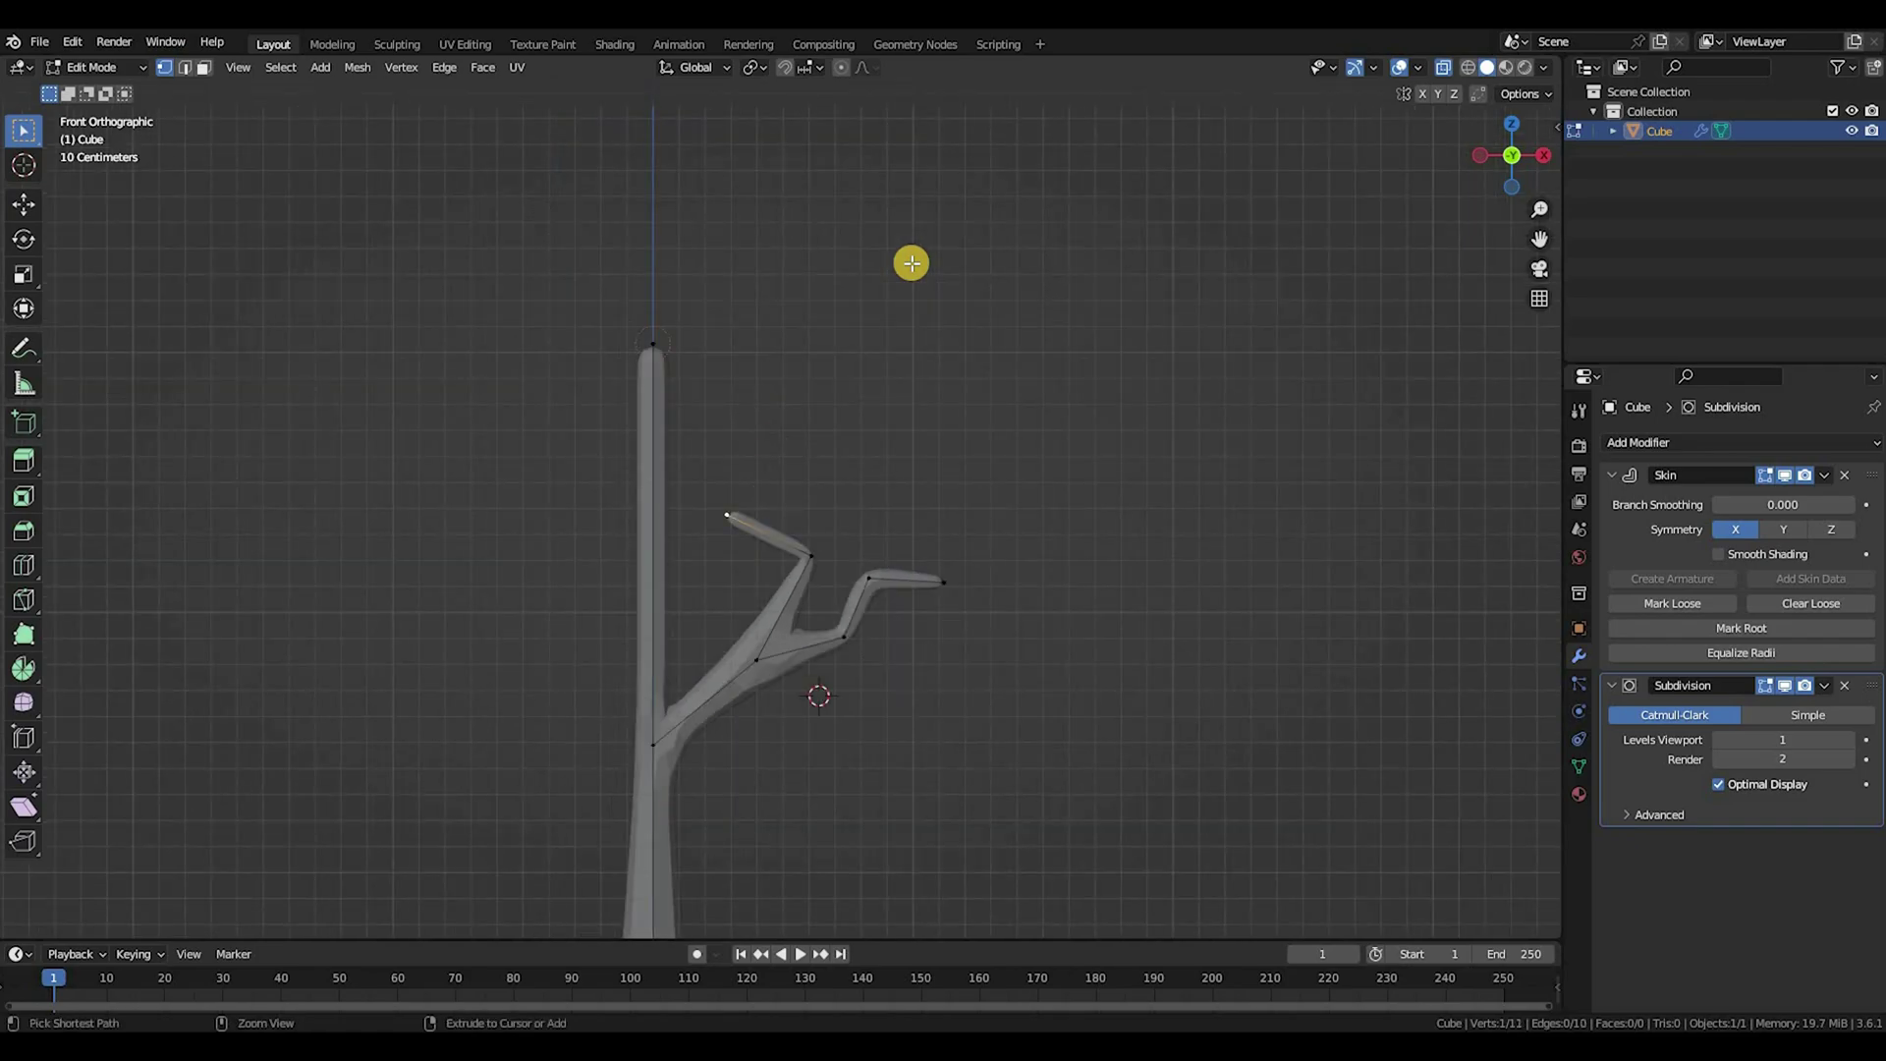
Step: Move the side twig's tip up and inward to shorten the twig, and shrink the skin at its upper bend
scroll(962, 604, "down", 1)
scroll(964, 606, "up", 2)
left_click(948, 609)
key("g")
left_click(880, 606)
key("ctrl+a")
left_click(821, 708)
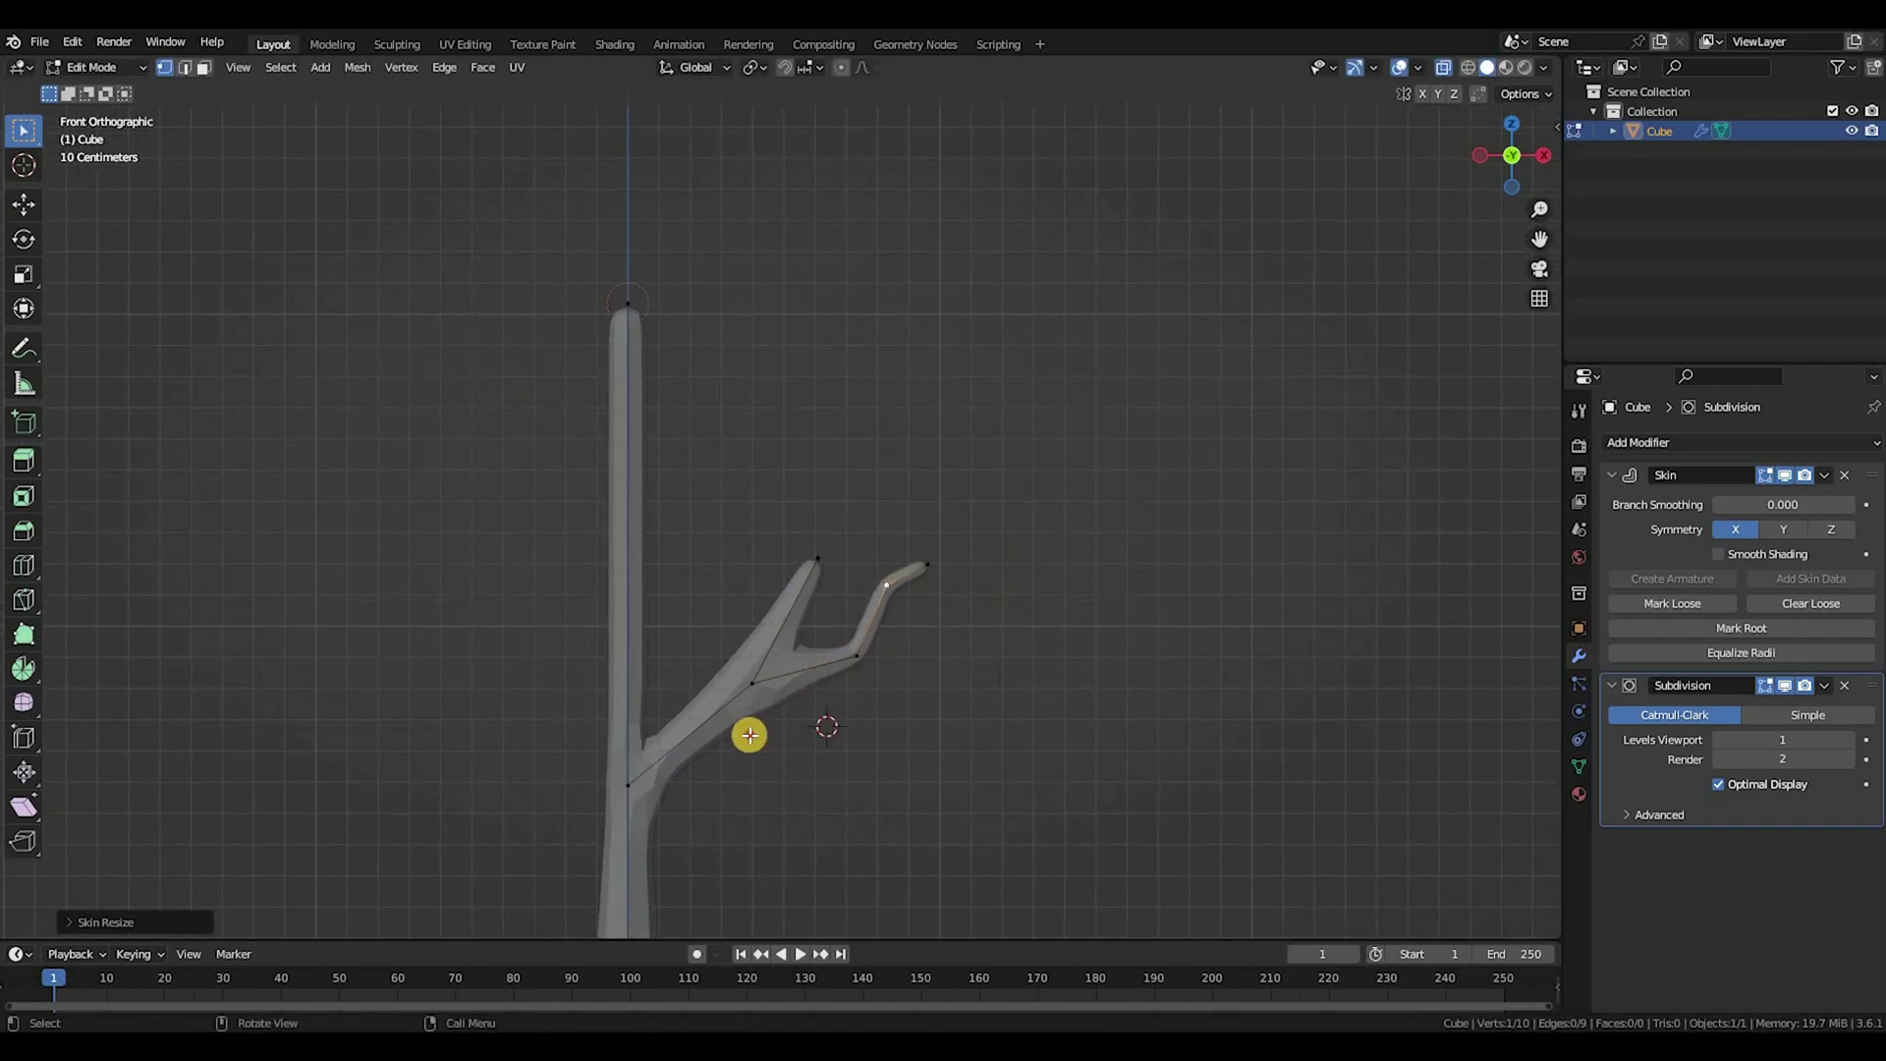
Step: Scale the skin radius at the branch's fork vertex down by a factor of about 0.46
scroll(748, 737, "up", 2)
left_click(735, 771)
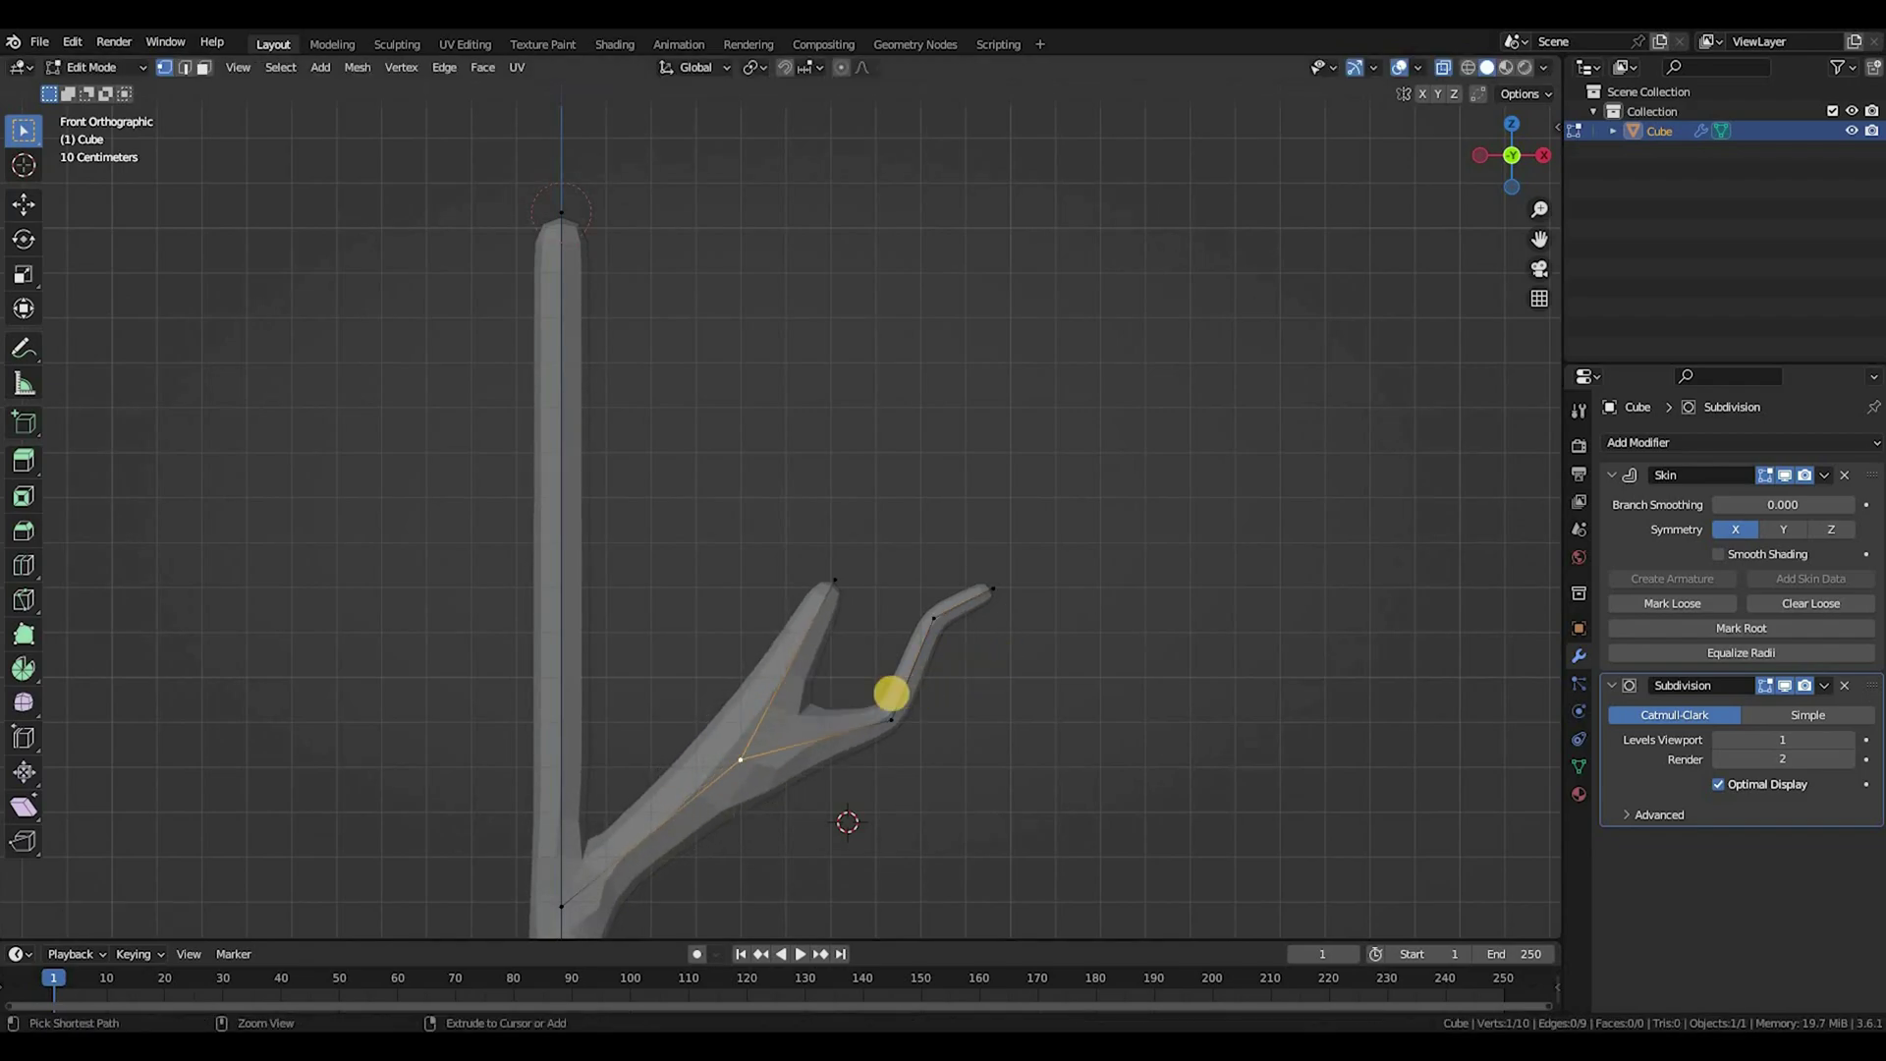
key("ctrl+a")
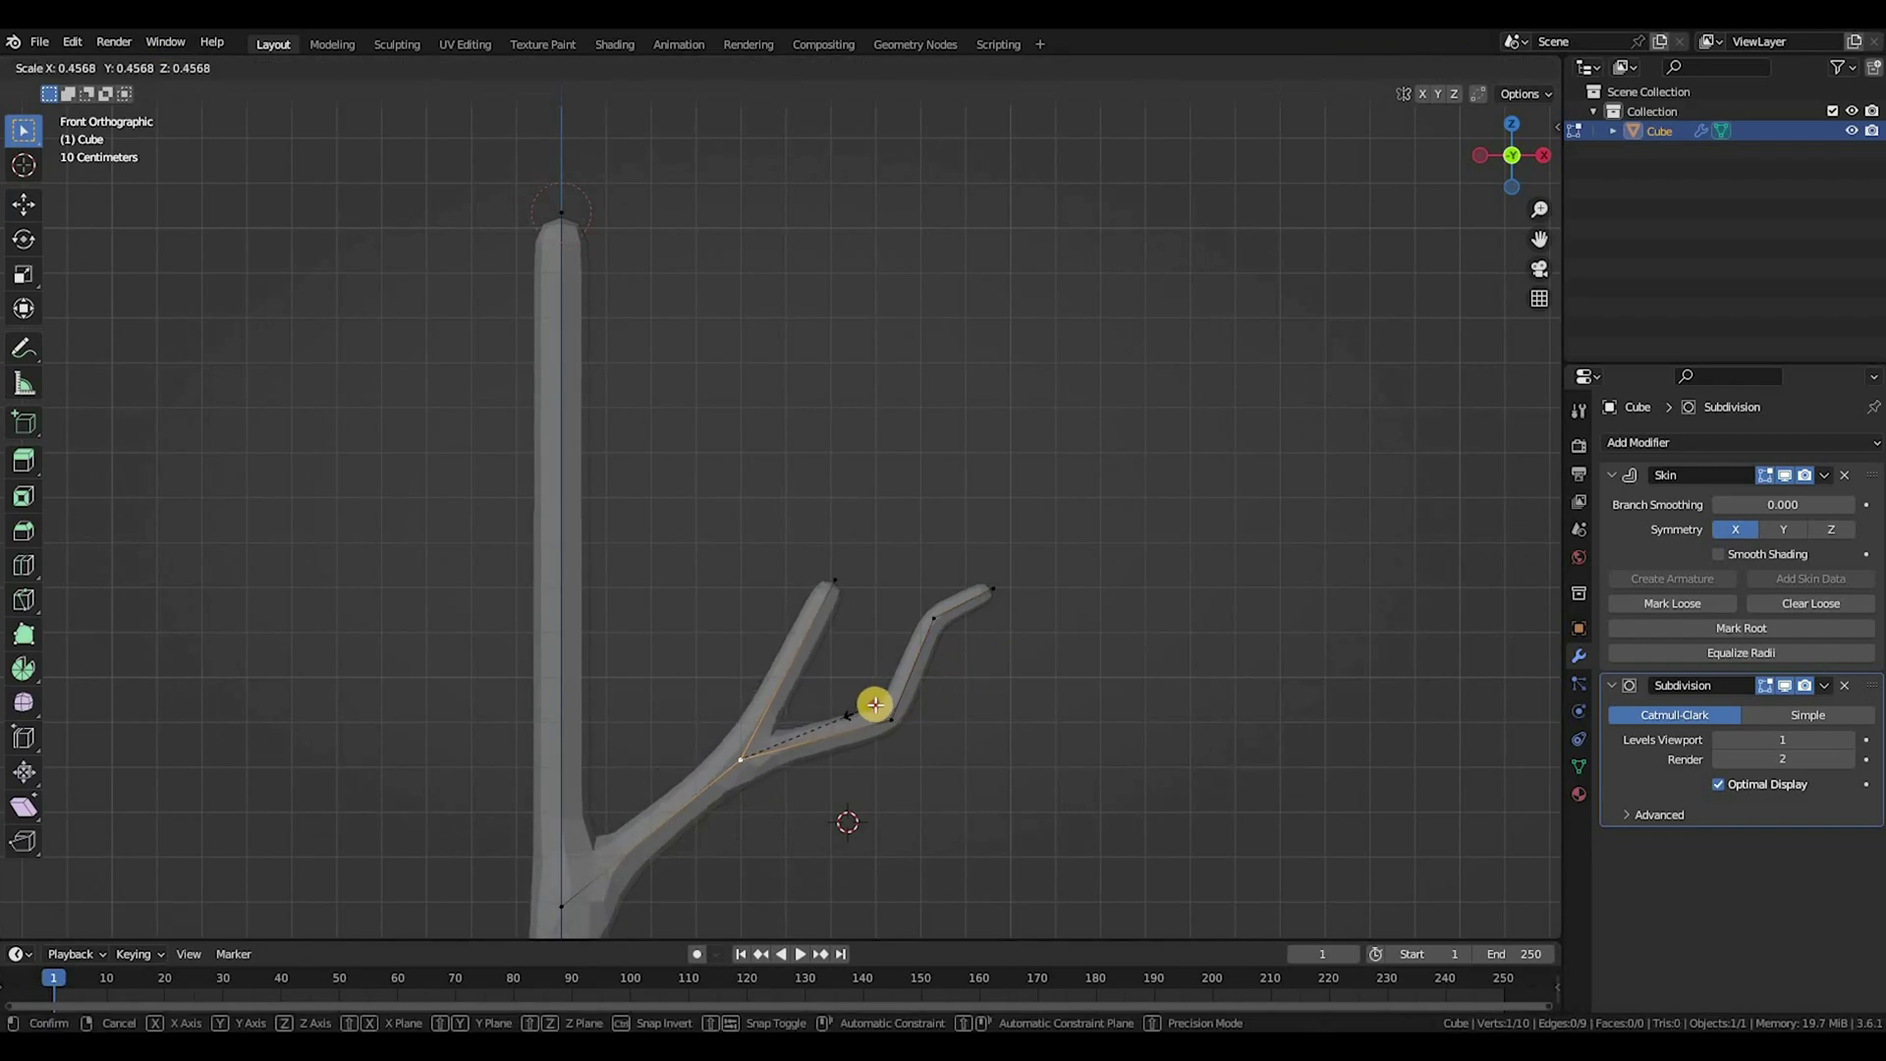
left_click(875, 705)
Step: Move the branch's upper tip vertex closer to the fork and extend it upward with two short segments
left_click(852, 606)
key("g")
left_click(781, 666)
right_click(727, 583, "ctrl")
right_click(711, 484, "ctrl")
Step: Taper the upward twig by resizing the skin radius at its tip and at its lowest bend vertex
key("ctrl+a")
left_click(724, 508)
left_click(764, 638)
key("ctrl+a")
left_click(828, 611)
middle_click_drag(801, 483, 820, 225, "shift")
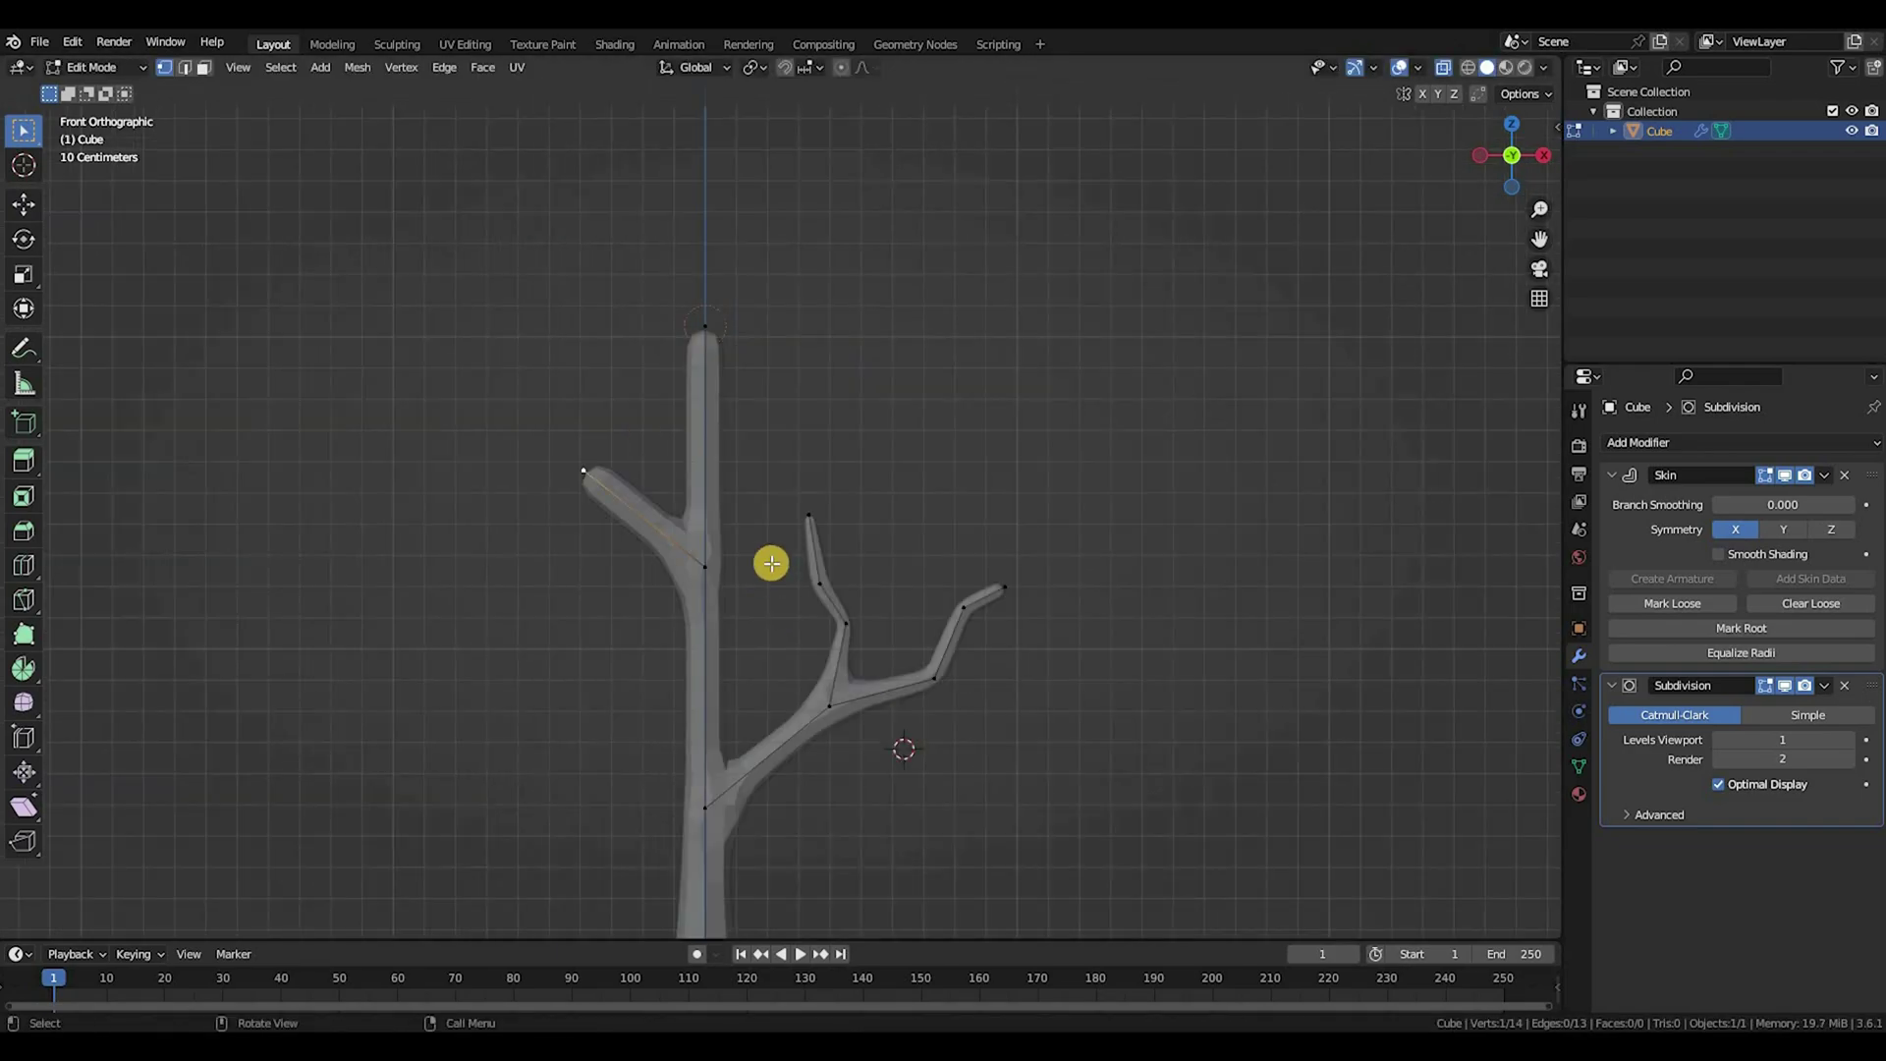
Step: Examine the tree's overall silhouette and its individual branch joints in front view
scroll(770, 564, "down", 3)
middle_click_drag(889, 656, 872, 557, "shift")
scroll(872, 556, "down", 2)
middle_click_drag(742, 577, 678, 635)
scroll(683, 638, "up", 2)
scroll(684, 638, "down", 1)
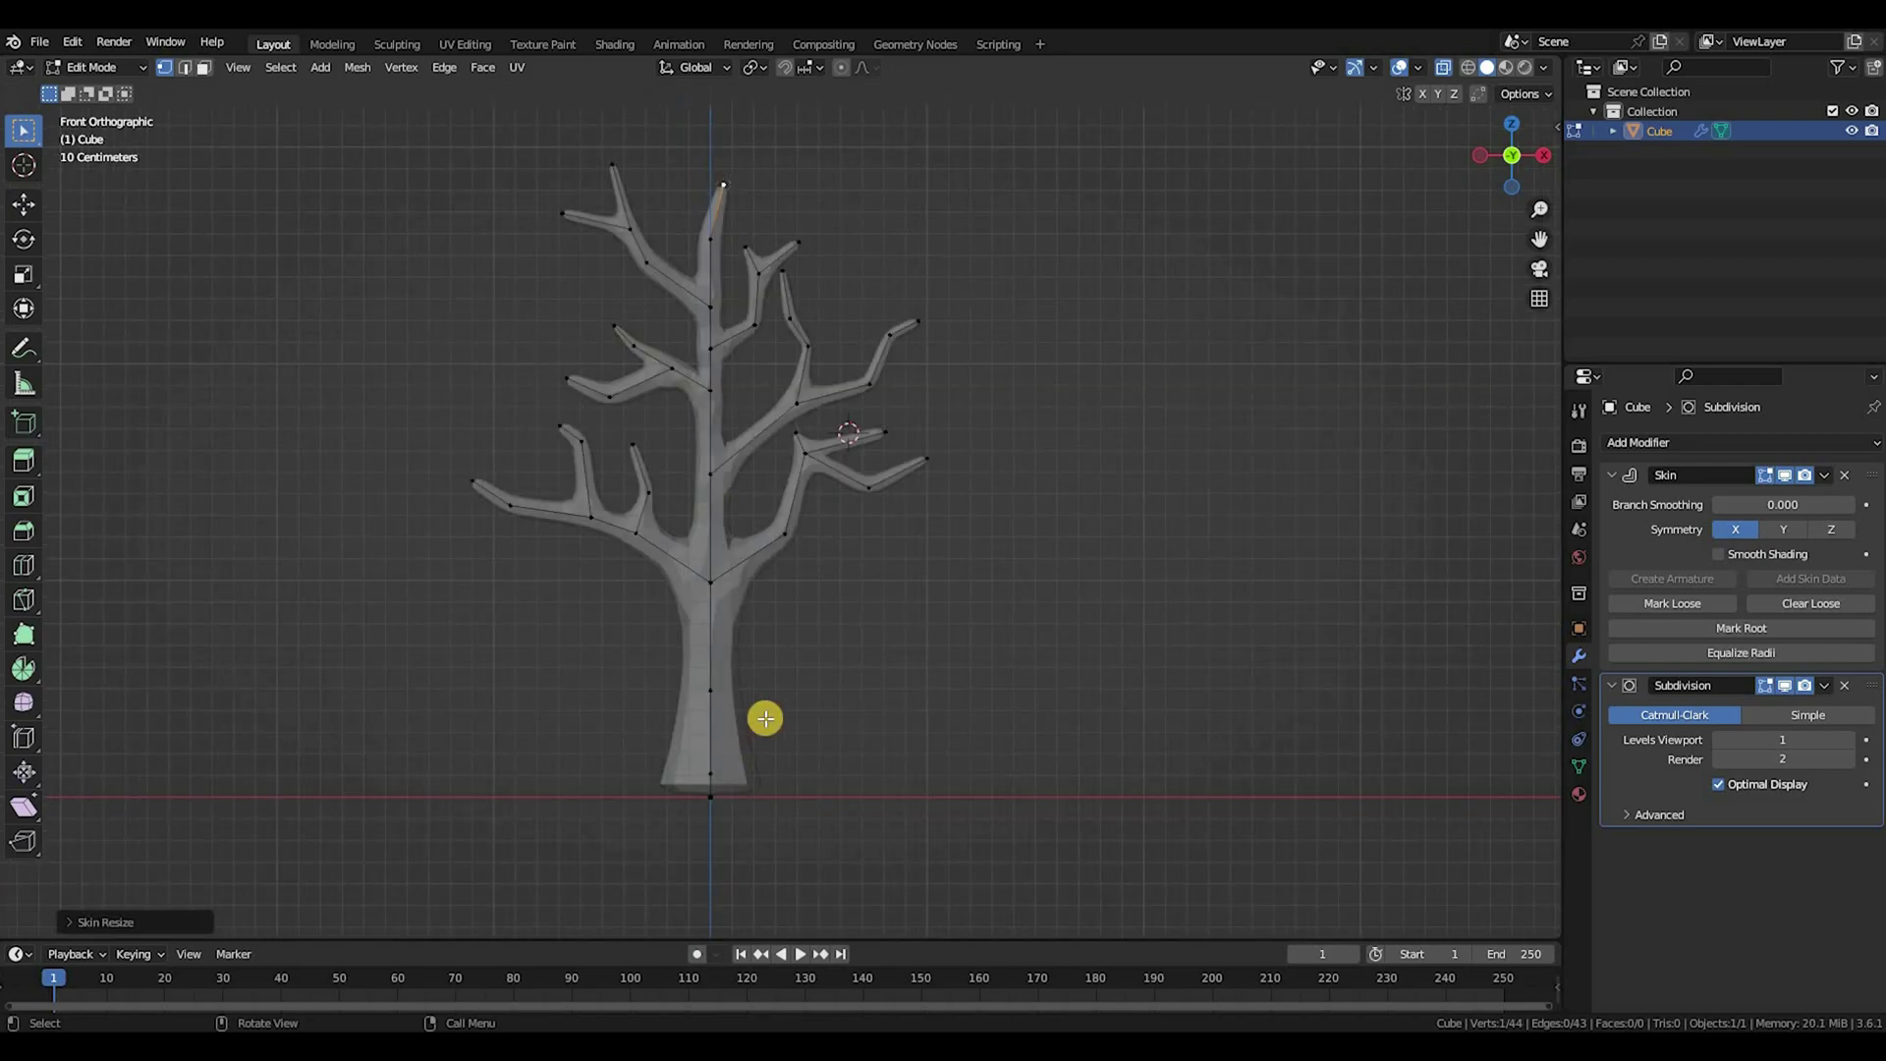
scroll(787, 547, "up", 1)
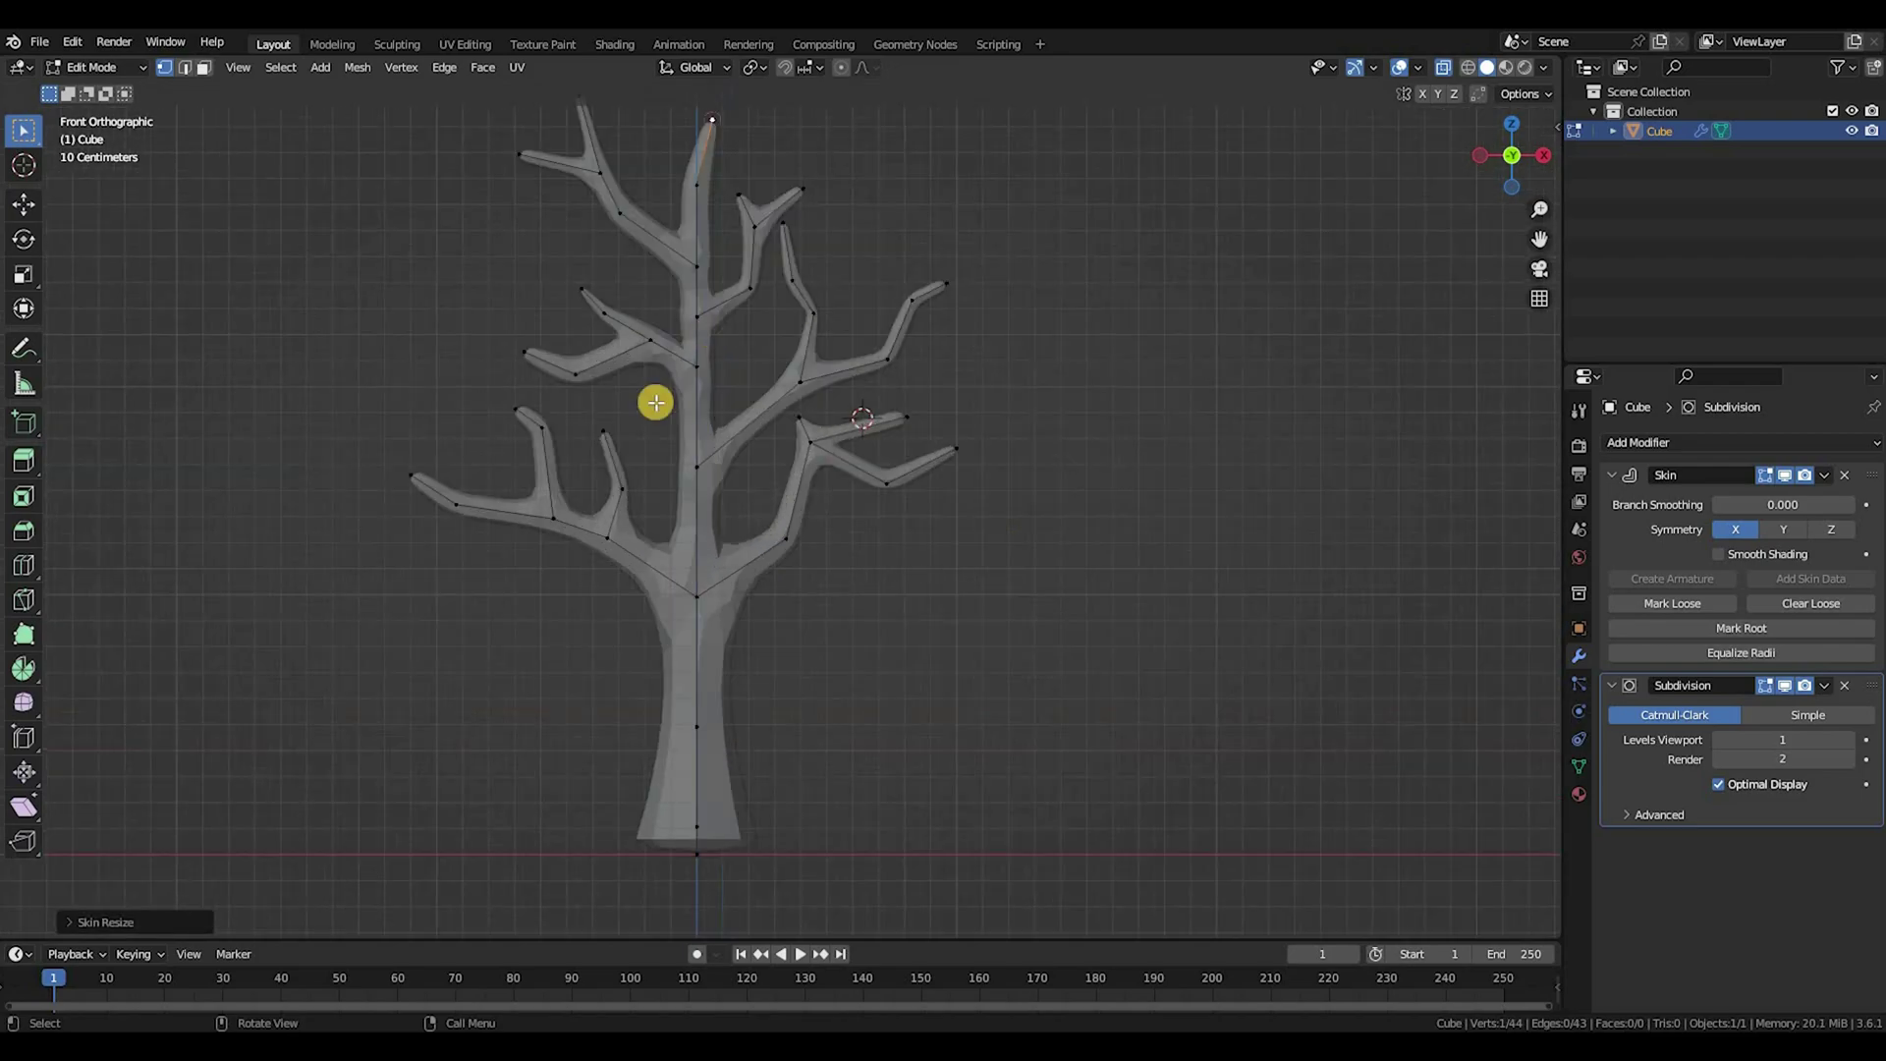
middle_click_drag(585, 461, 594, 775, "shift")
left_click(588, 686)
middle_click_drag(587, 593, 594, 501, "shift")
scroll(586, 462, "up", 2)
middle_click_drag(669, 590, 733, 712, "shift")
scroll(735, 687, "down", 1)
middle_click_drag(744, 573, 732, 363, "shift")
scroll(669, 457, "up", 5)
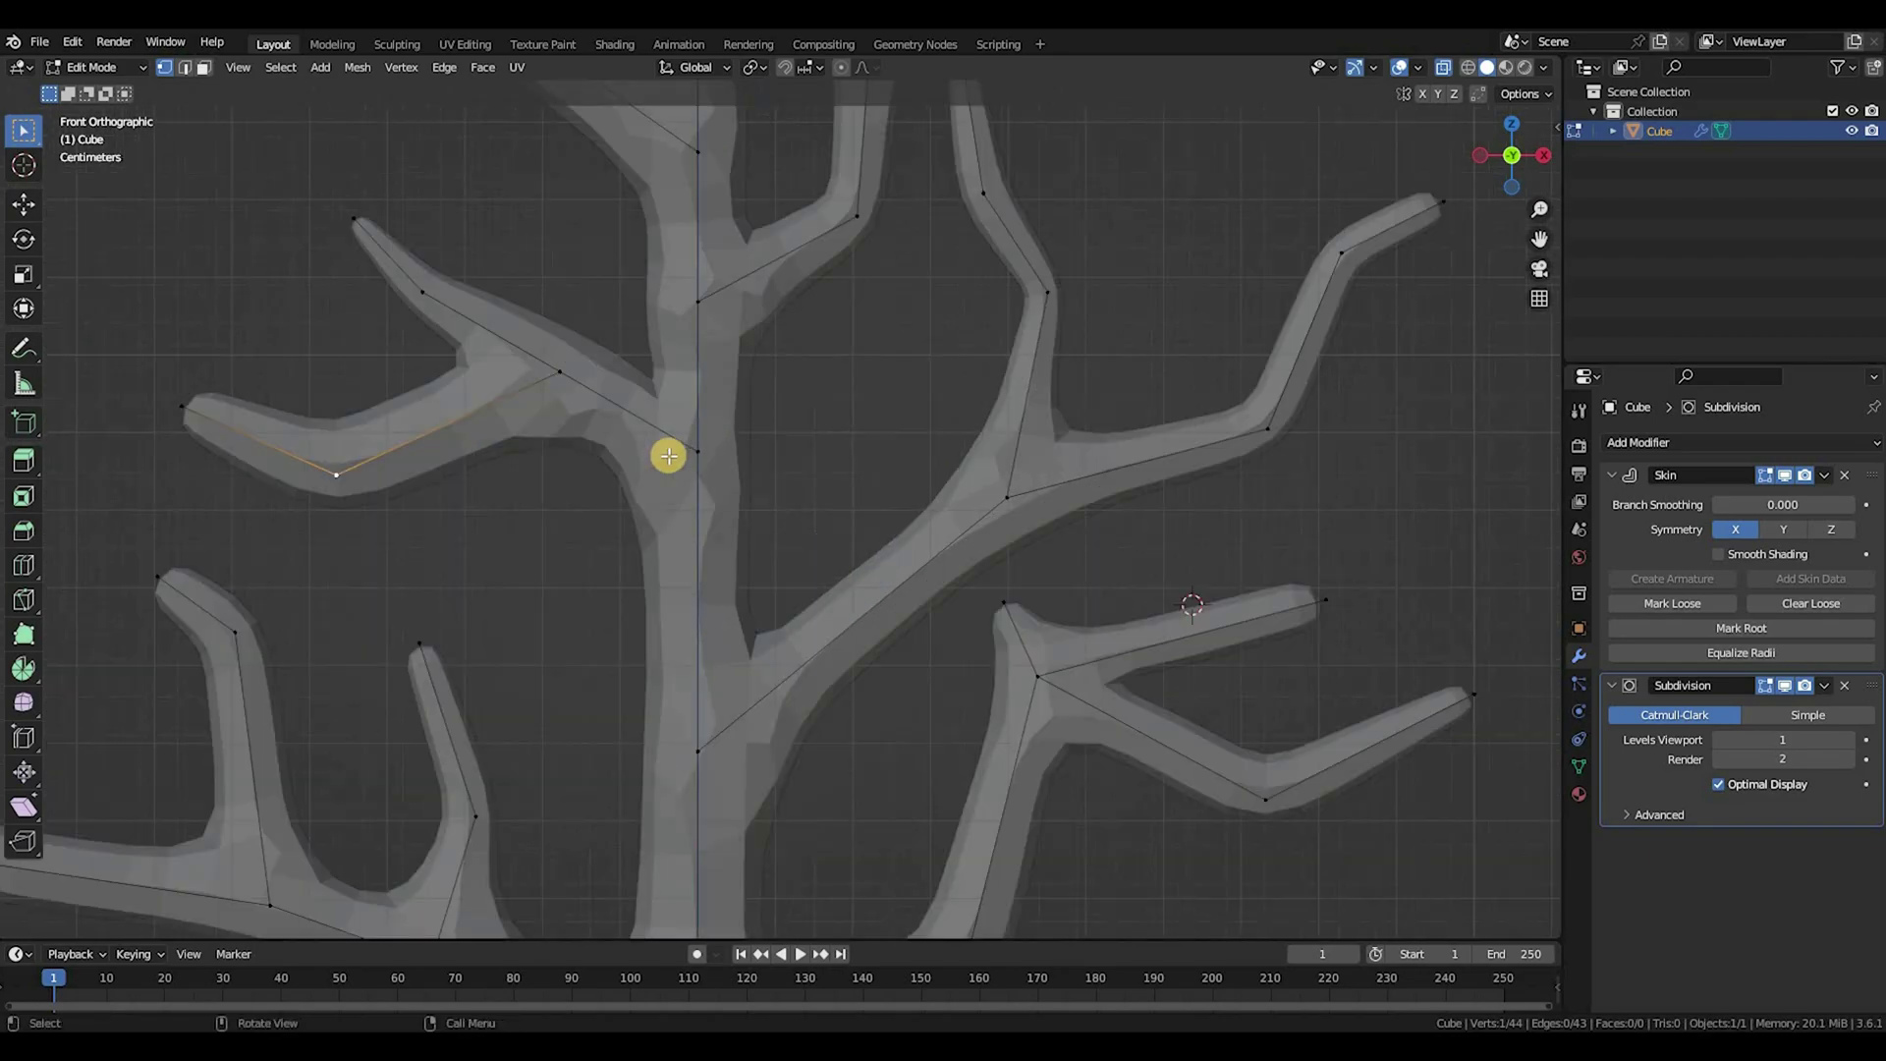
Step: Resize the skin radius at the trunk vertex where the middle left branch starts
left_click(699, 451)
key("ctrl+a")
left_click(837, 480)
middle_click_drag(195, 598, 564, 662, "shift")
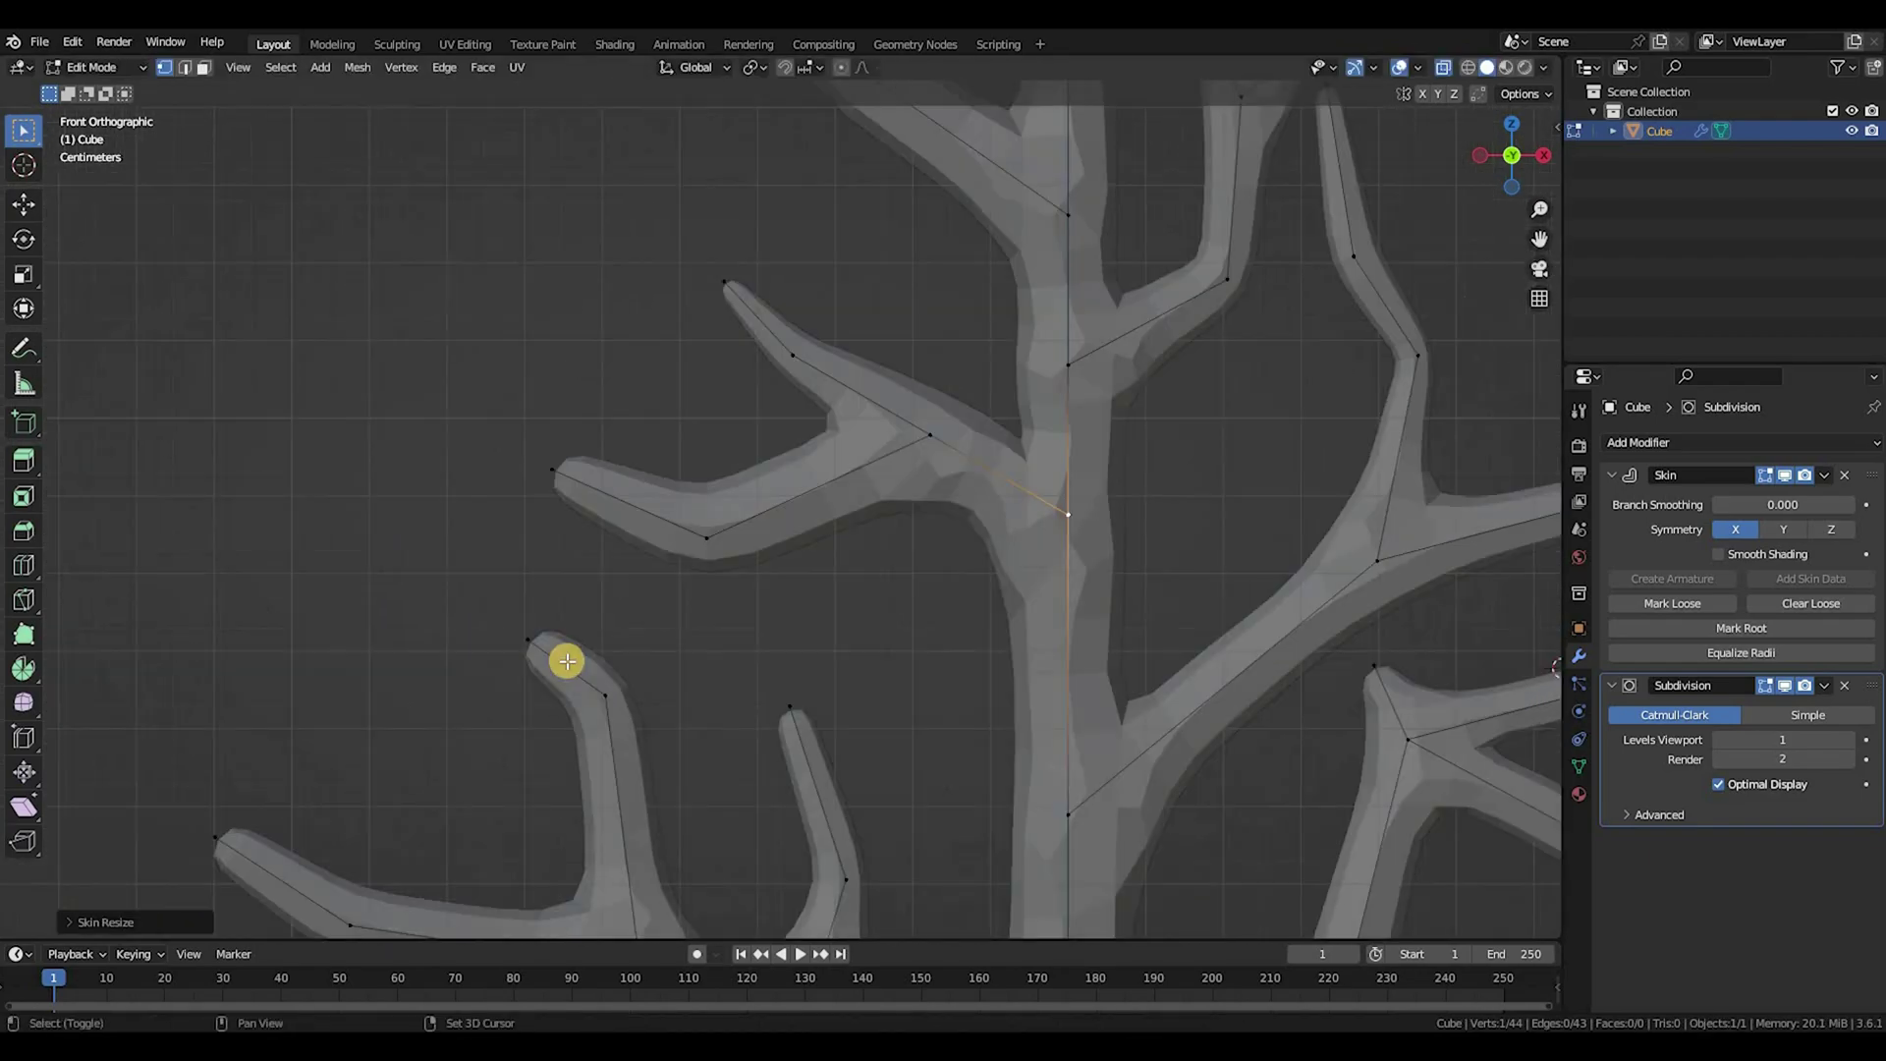
Step: Resize the skin radius at the upper bend of the taller upright twig on the lowest left branch
scroll(629, 530, "down", 2)
middle_click_drag(719, 459, 804, 262, "shift")
left_click(705, 399)
key("ctrl+a")
left_click(776, 456)
scroll(863, 522, "down", 1)
Step: Resize the skin radius at the trunk vertex where the long middle right branch starts
left_click(875, 558)
scroll(875, 558, "down", 3)
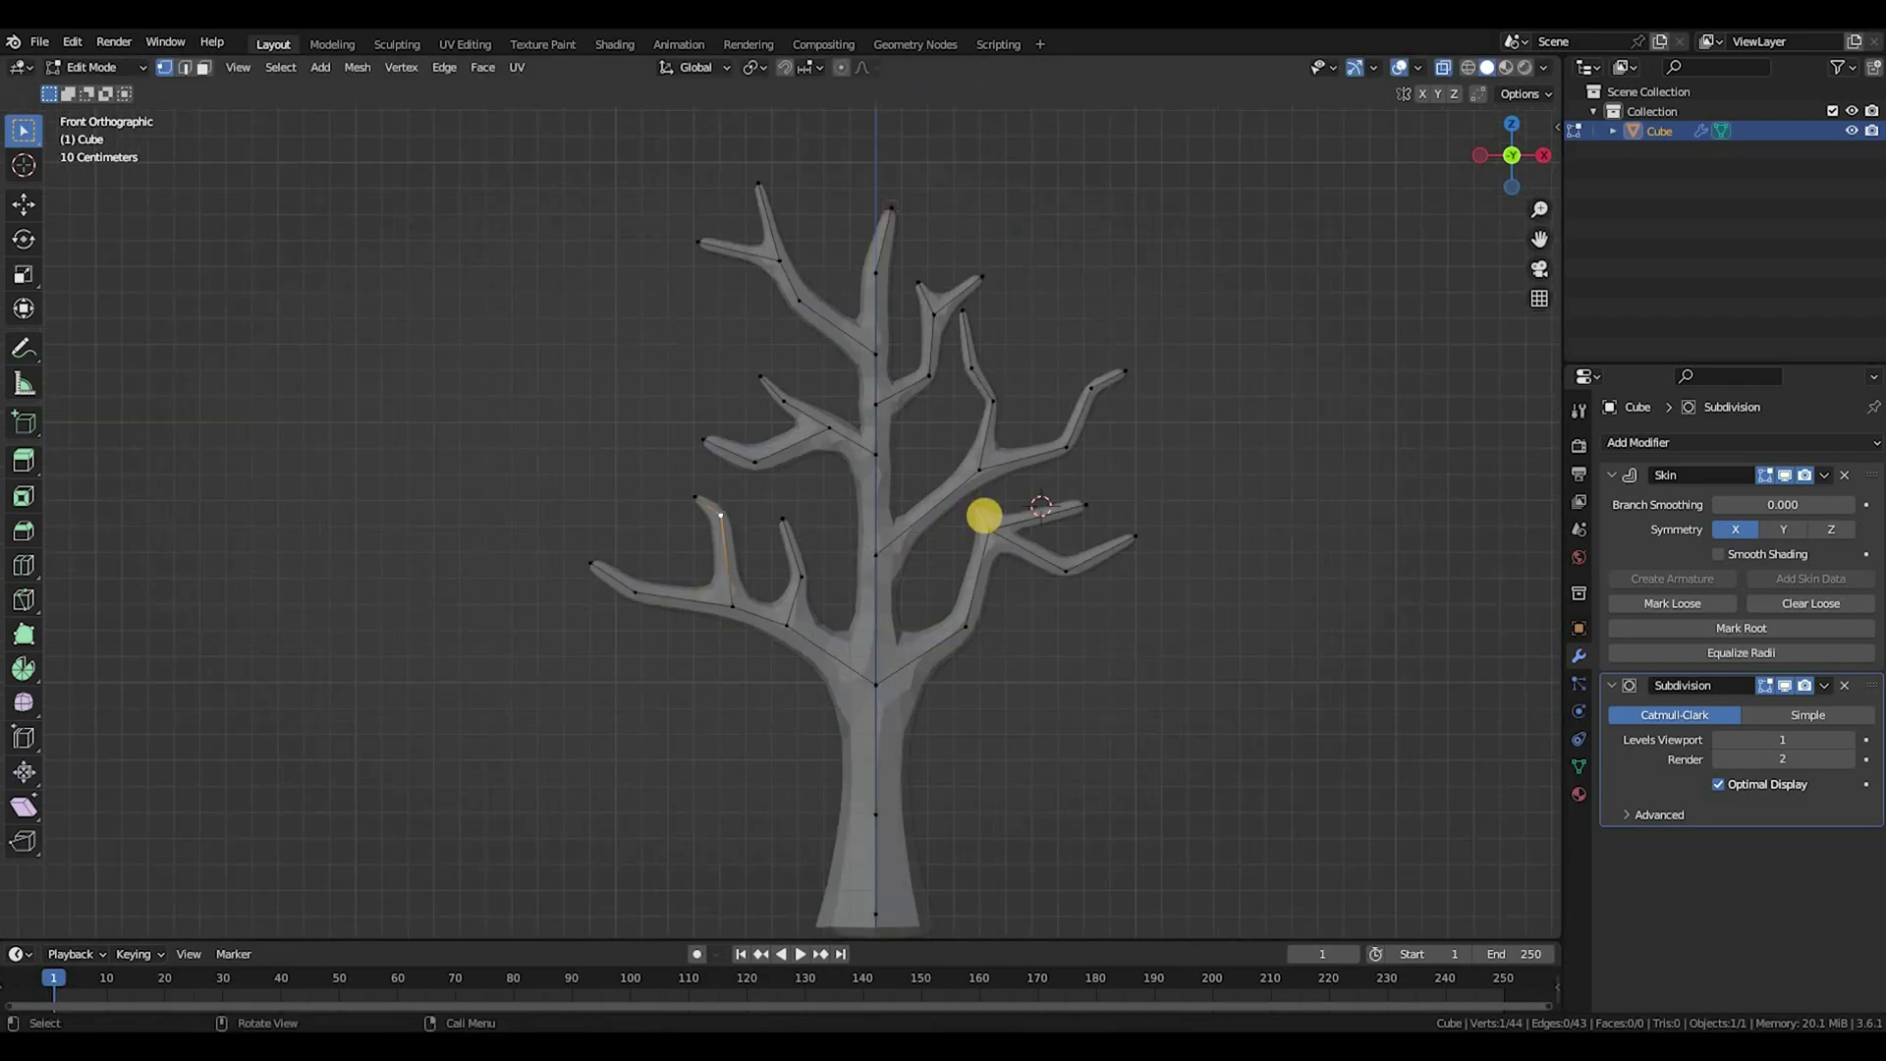
key("ctrl+a")
left_click(1098, 476)
Step: Examine the whole tree from the front, from the right side and from orbited angles
middle_click_drag(1077, 464, 789, 523, "shift")
scroll(784, 552, "down", 2)
middle_click_drag(659, 621, 803, 480, "shift")
scroll(727, 536, "up", 2)
scroll(762, 635, "up", 1)
middle_click_drag(779, 276, 846, 522, "shift")
middle_click_drag(749, 616, 821, 409, "shift")
scroll(803, 483, "down", 3)
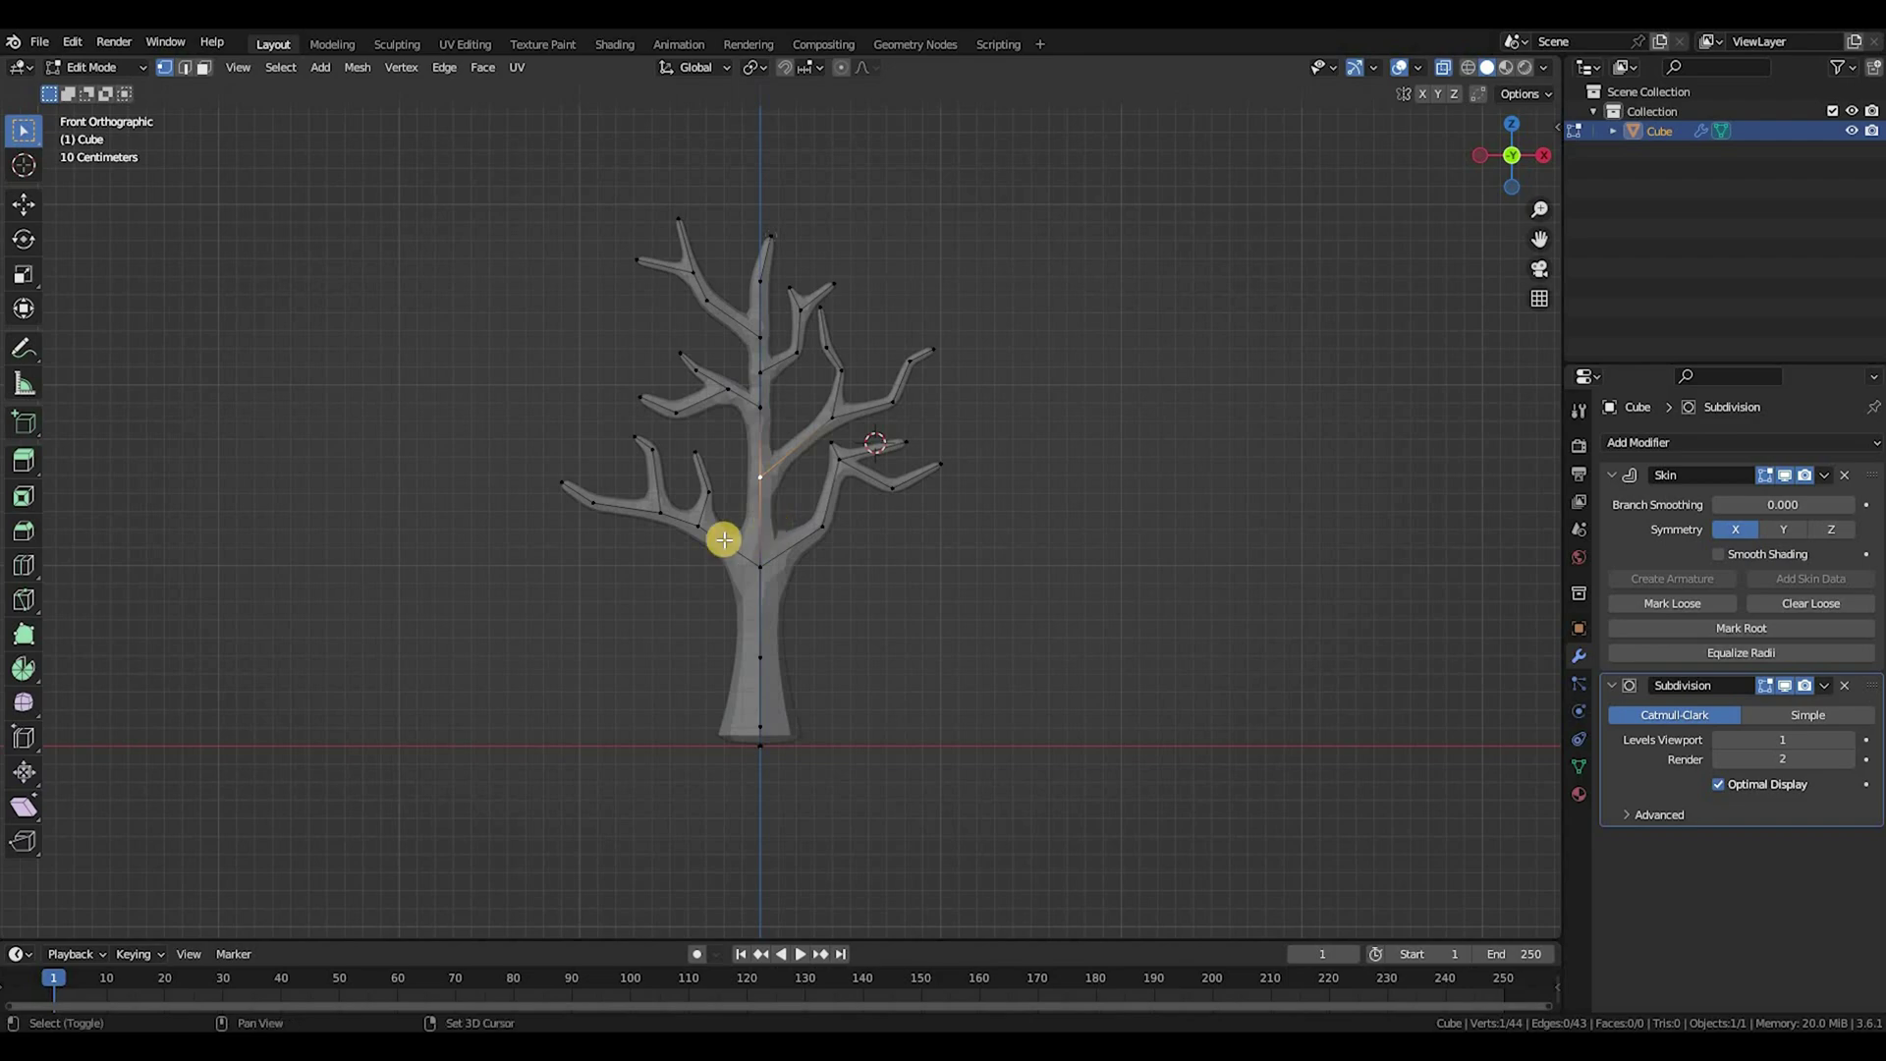
scroll(724, 539, "up", 2, "shift")
scroll(724, 539, "right", 1, "ctrl")
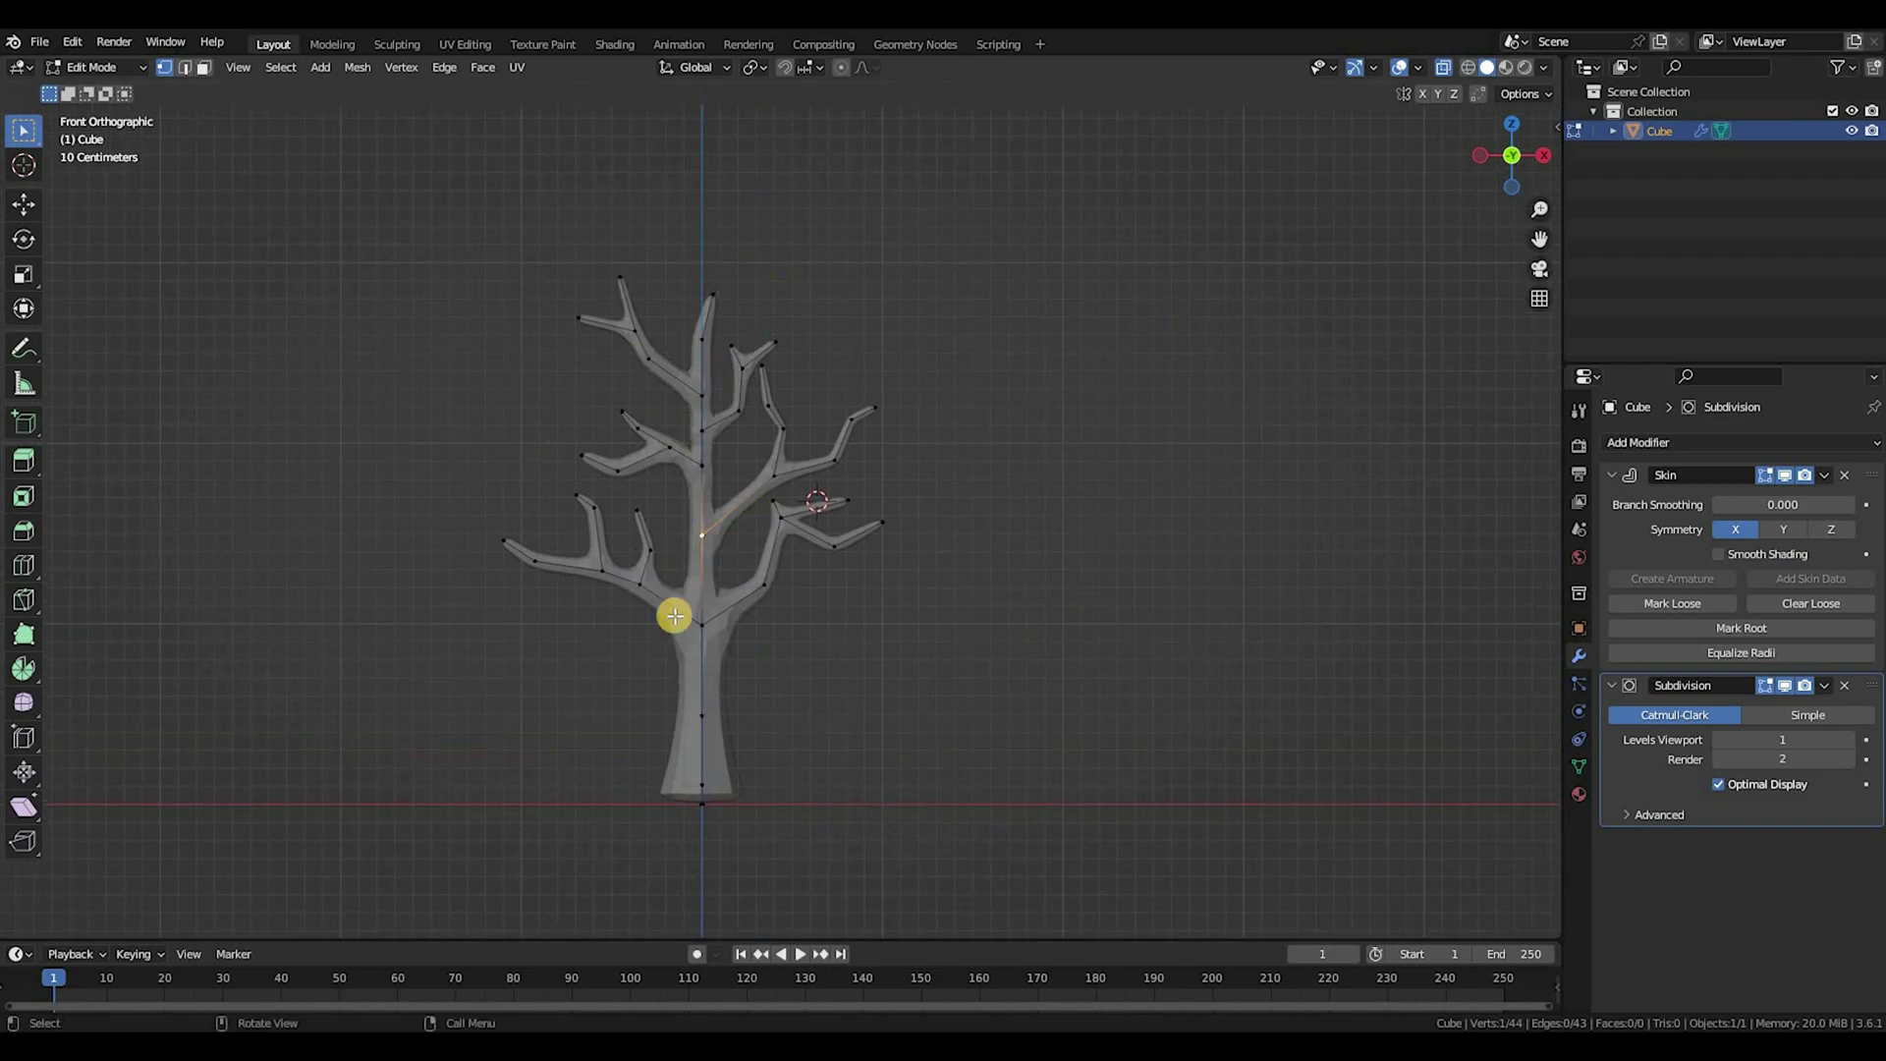
middle_click_drag(916, 569, 798, 586)
middle_click_drag(919, 575, 909, 596)
key("KP_1")
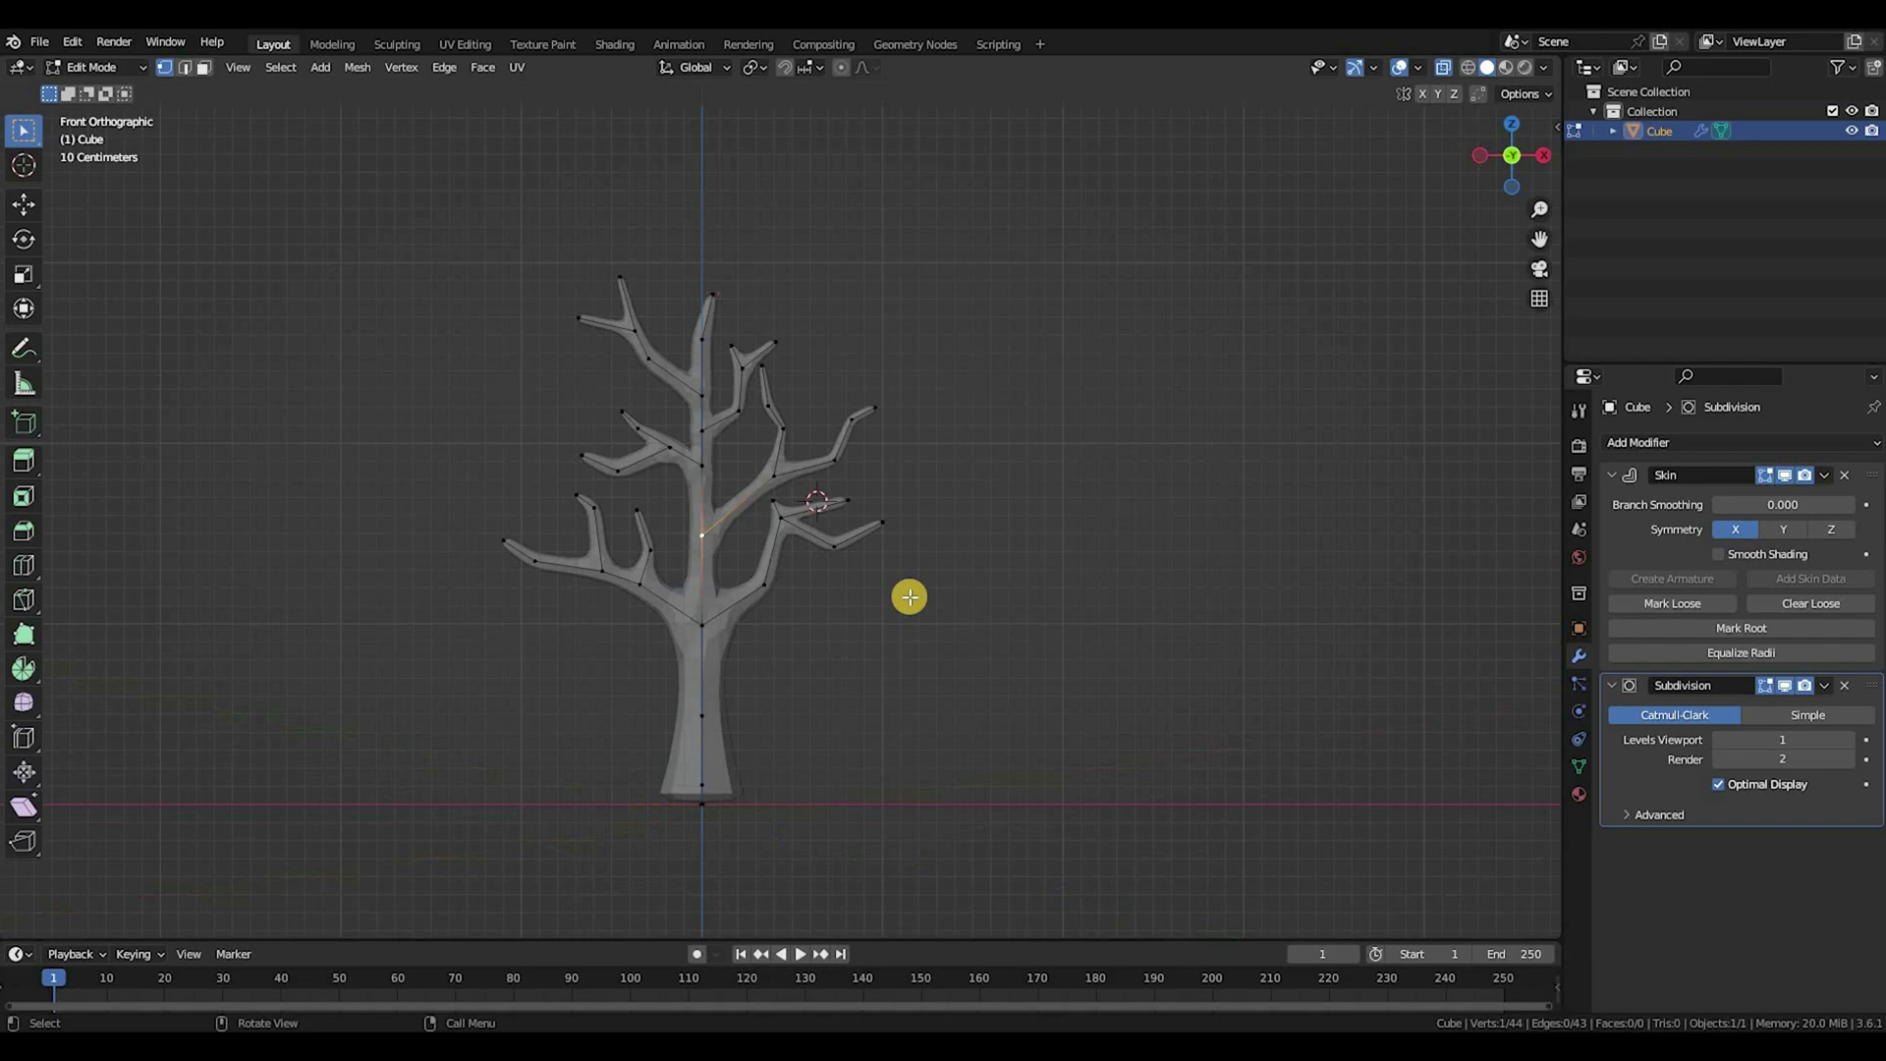
middle_click_drag(720, 569, 1142, 352, "ctrl")
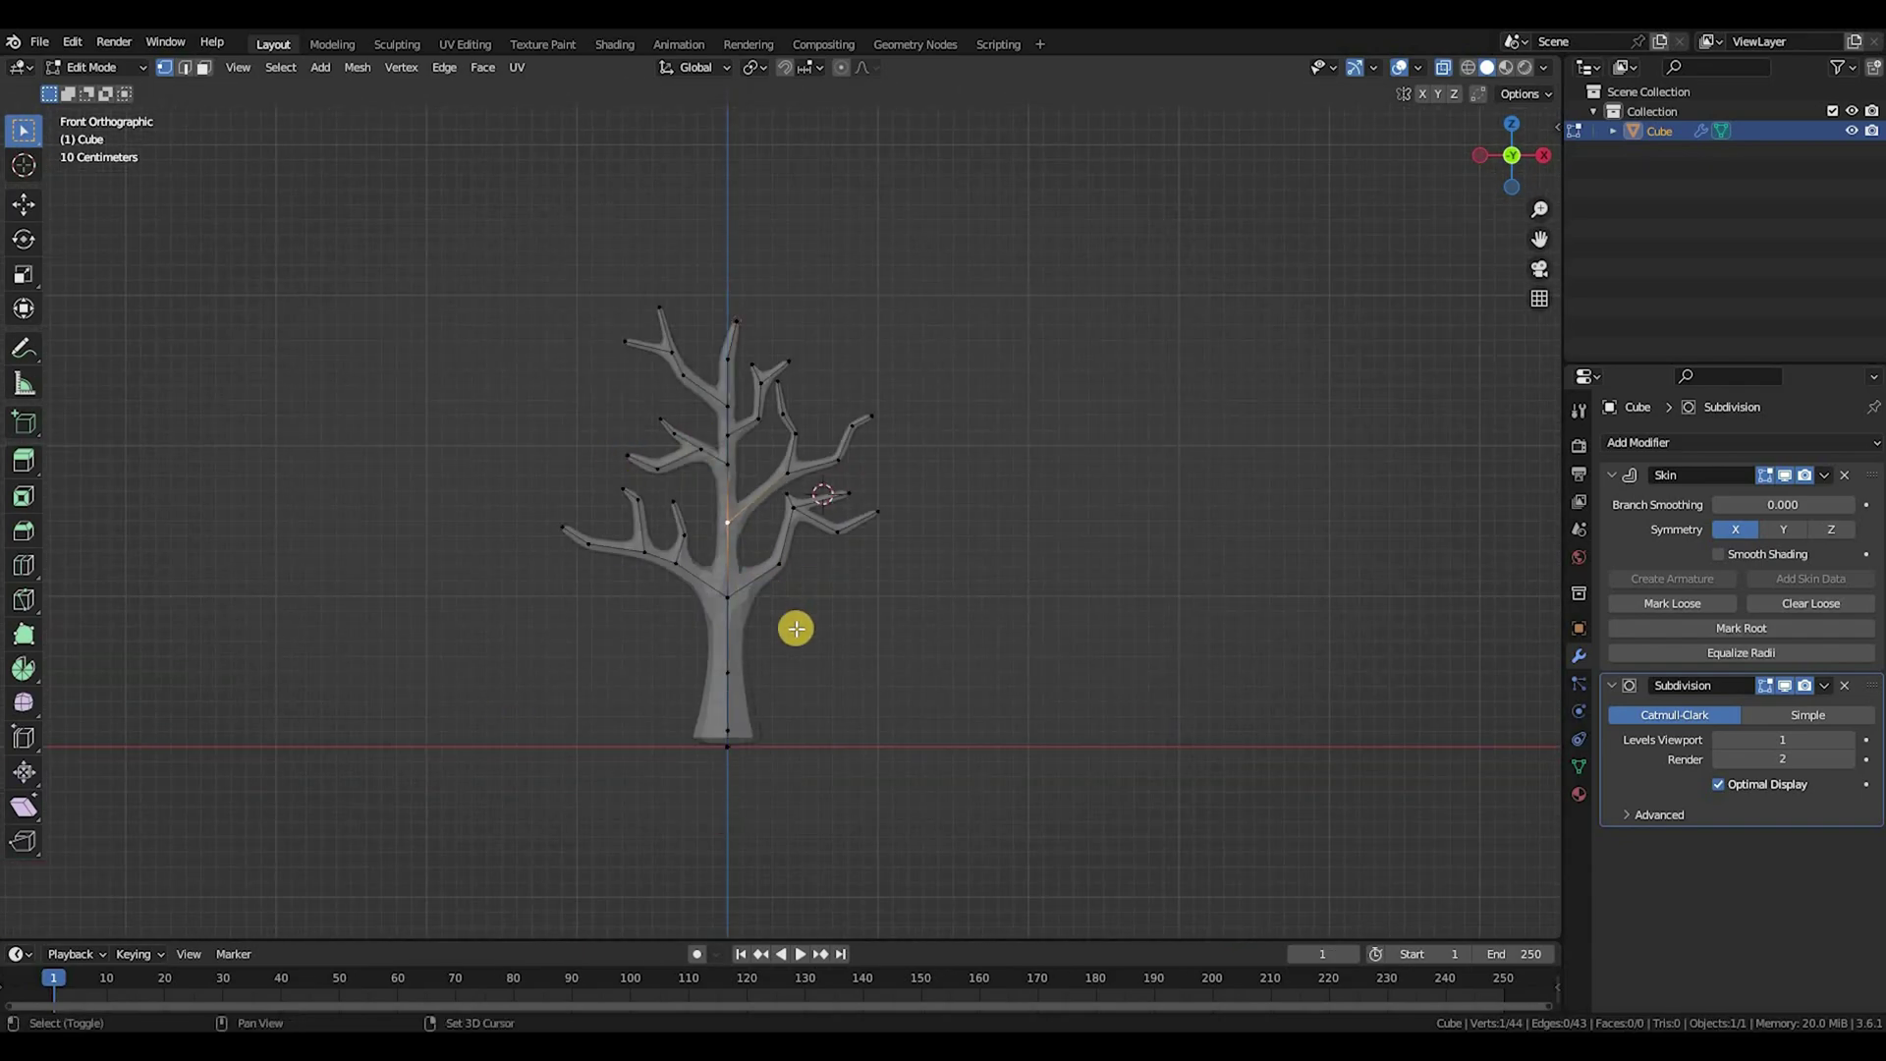
middle_click_drag(796, 629, 802, 657, "shift")
scroll(801, 657, "up", 3)
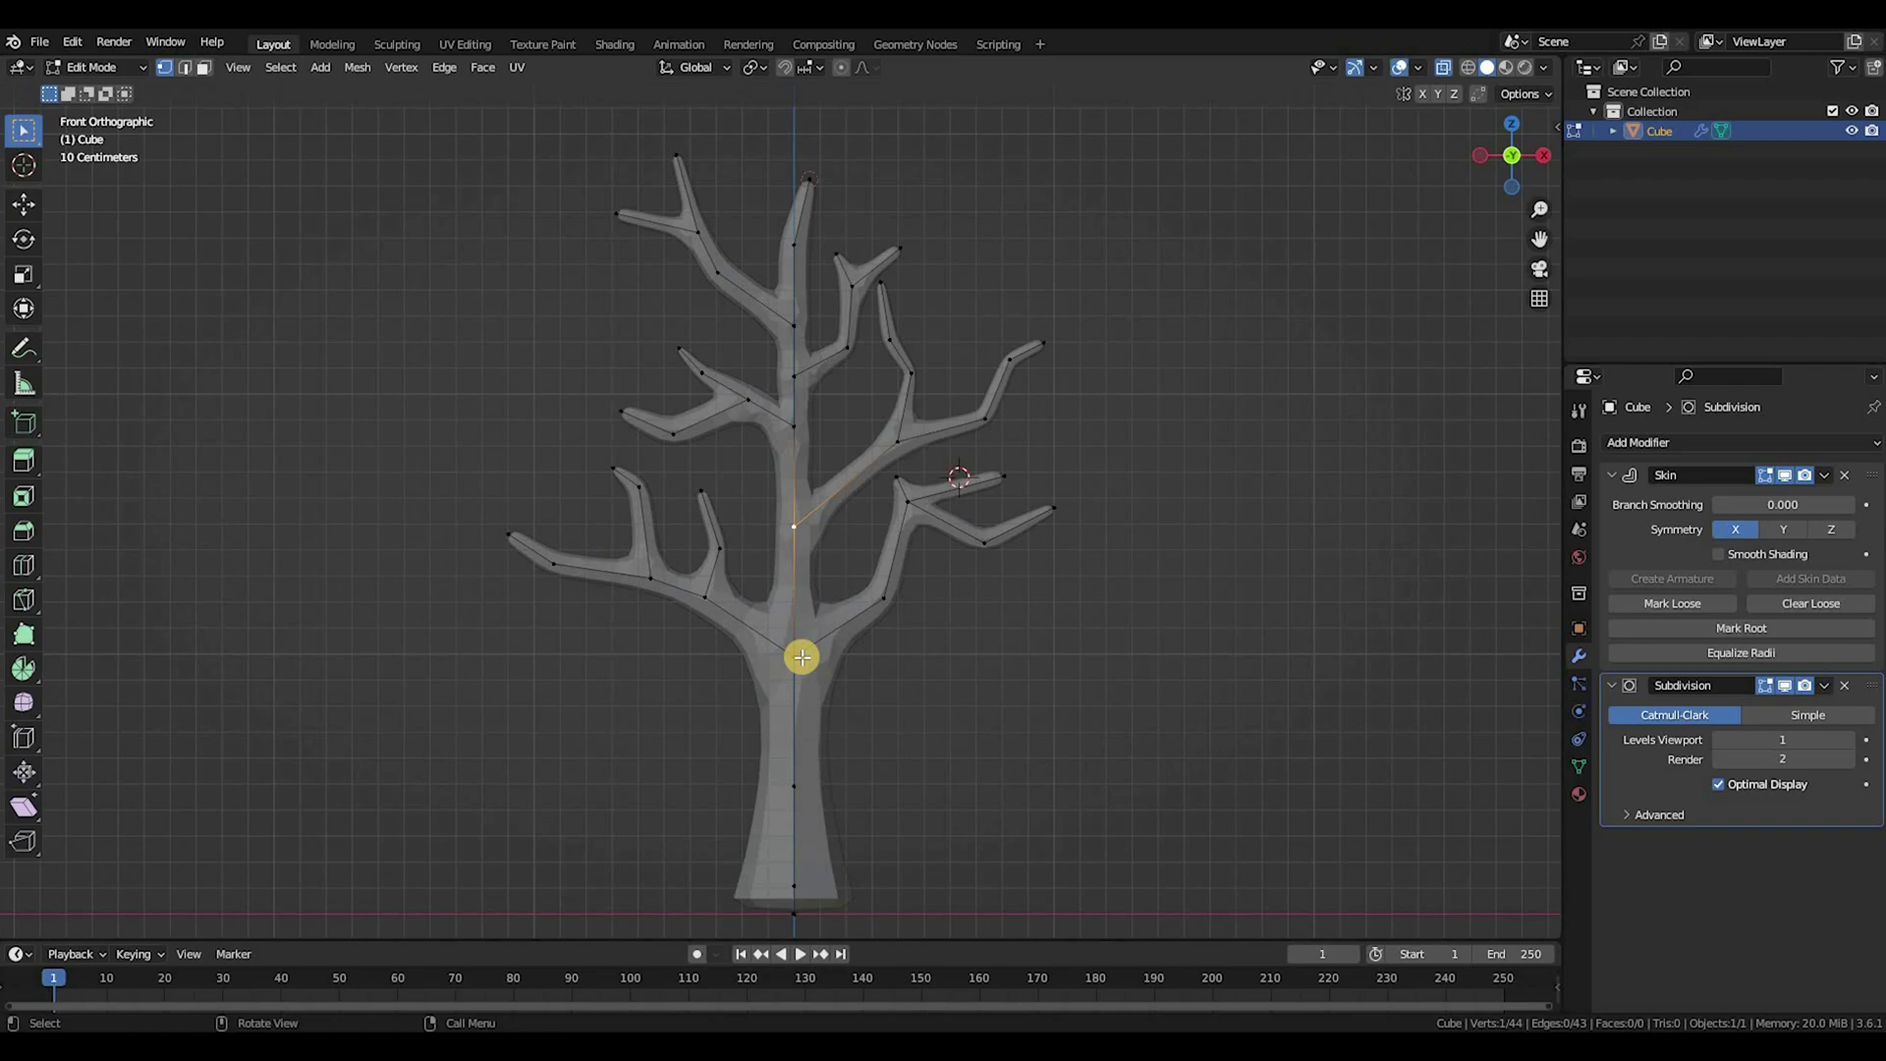
key("KP_3")
scroll(823, 476, "down", 4)
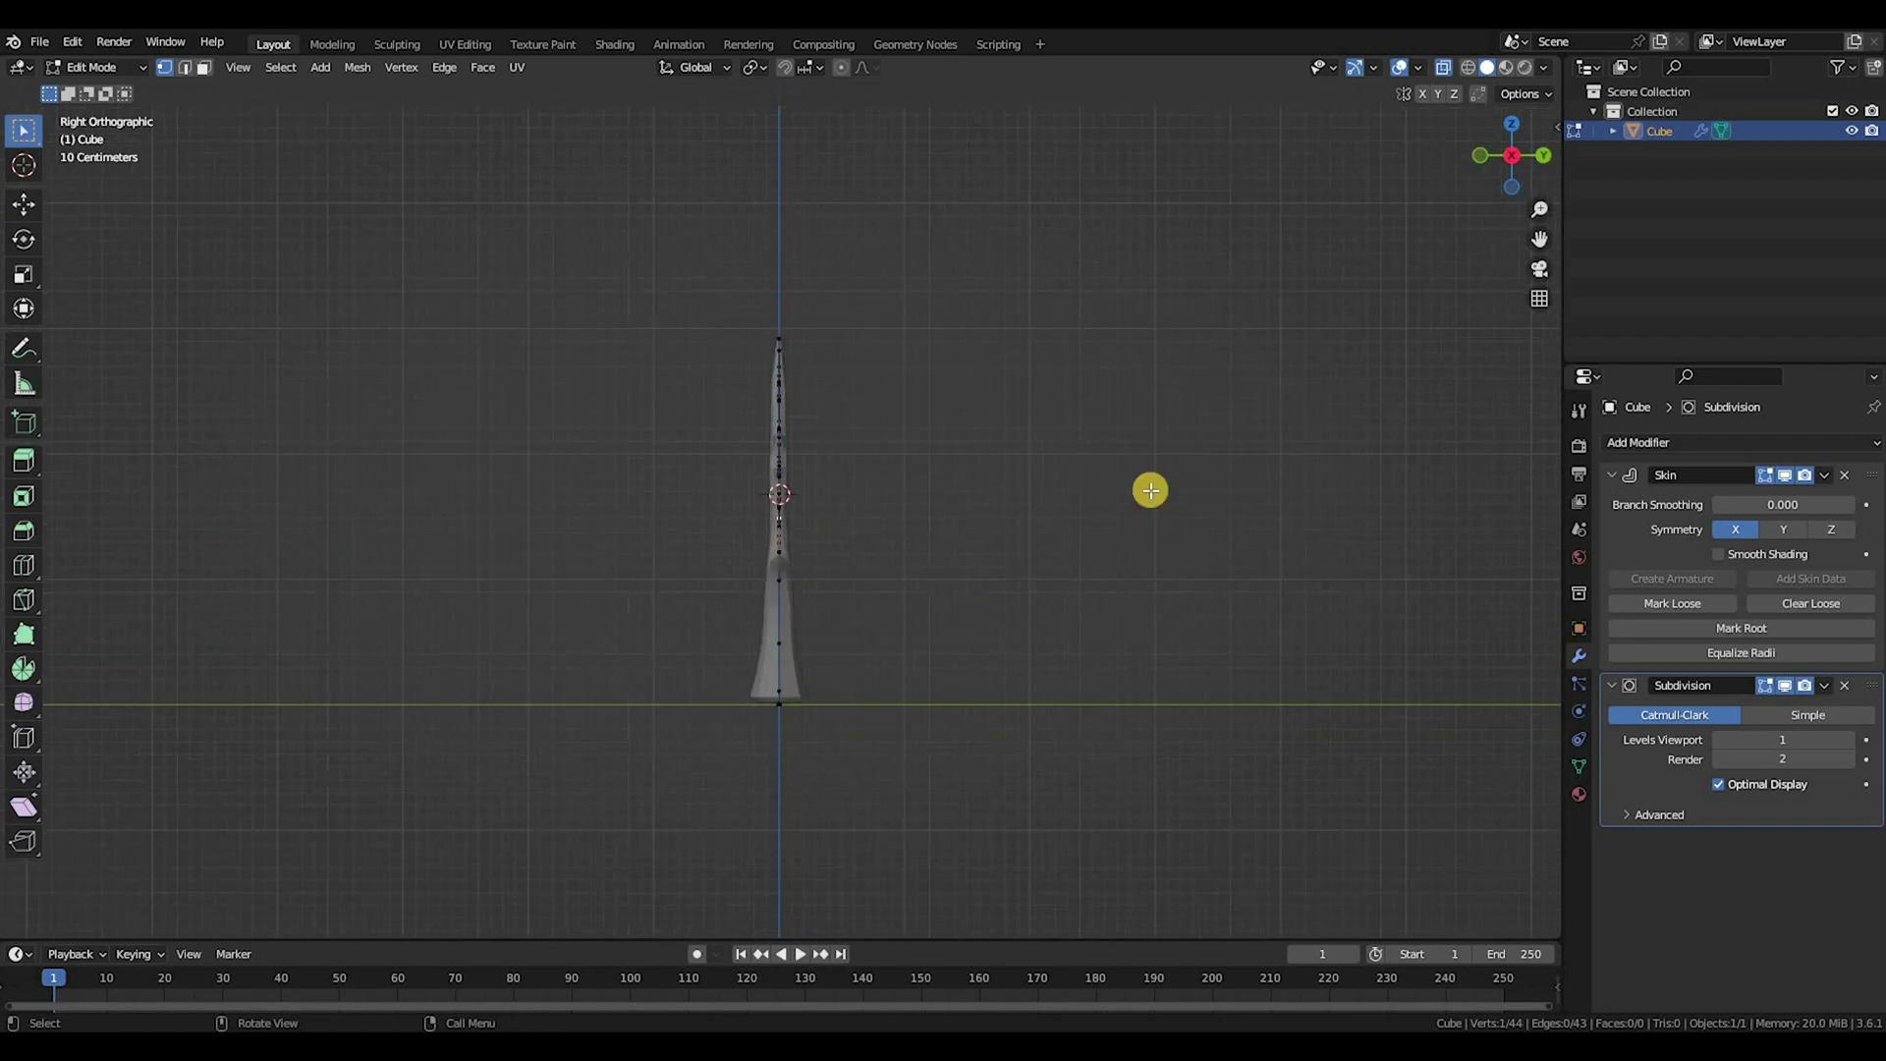
middle_click_drag(927, 646, 737, 531)
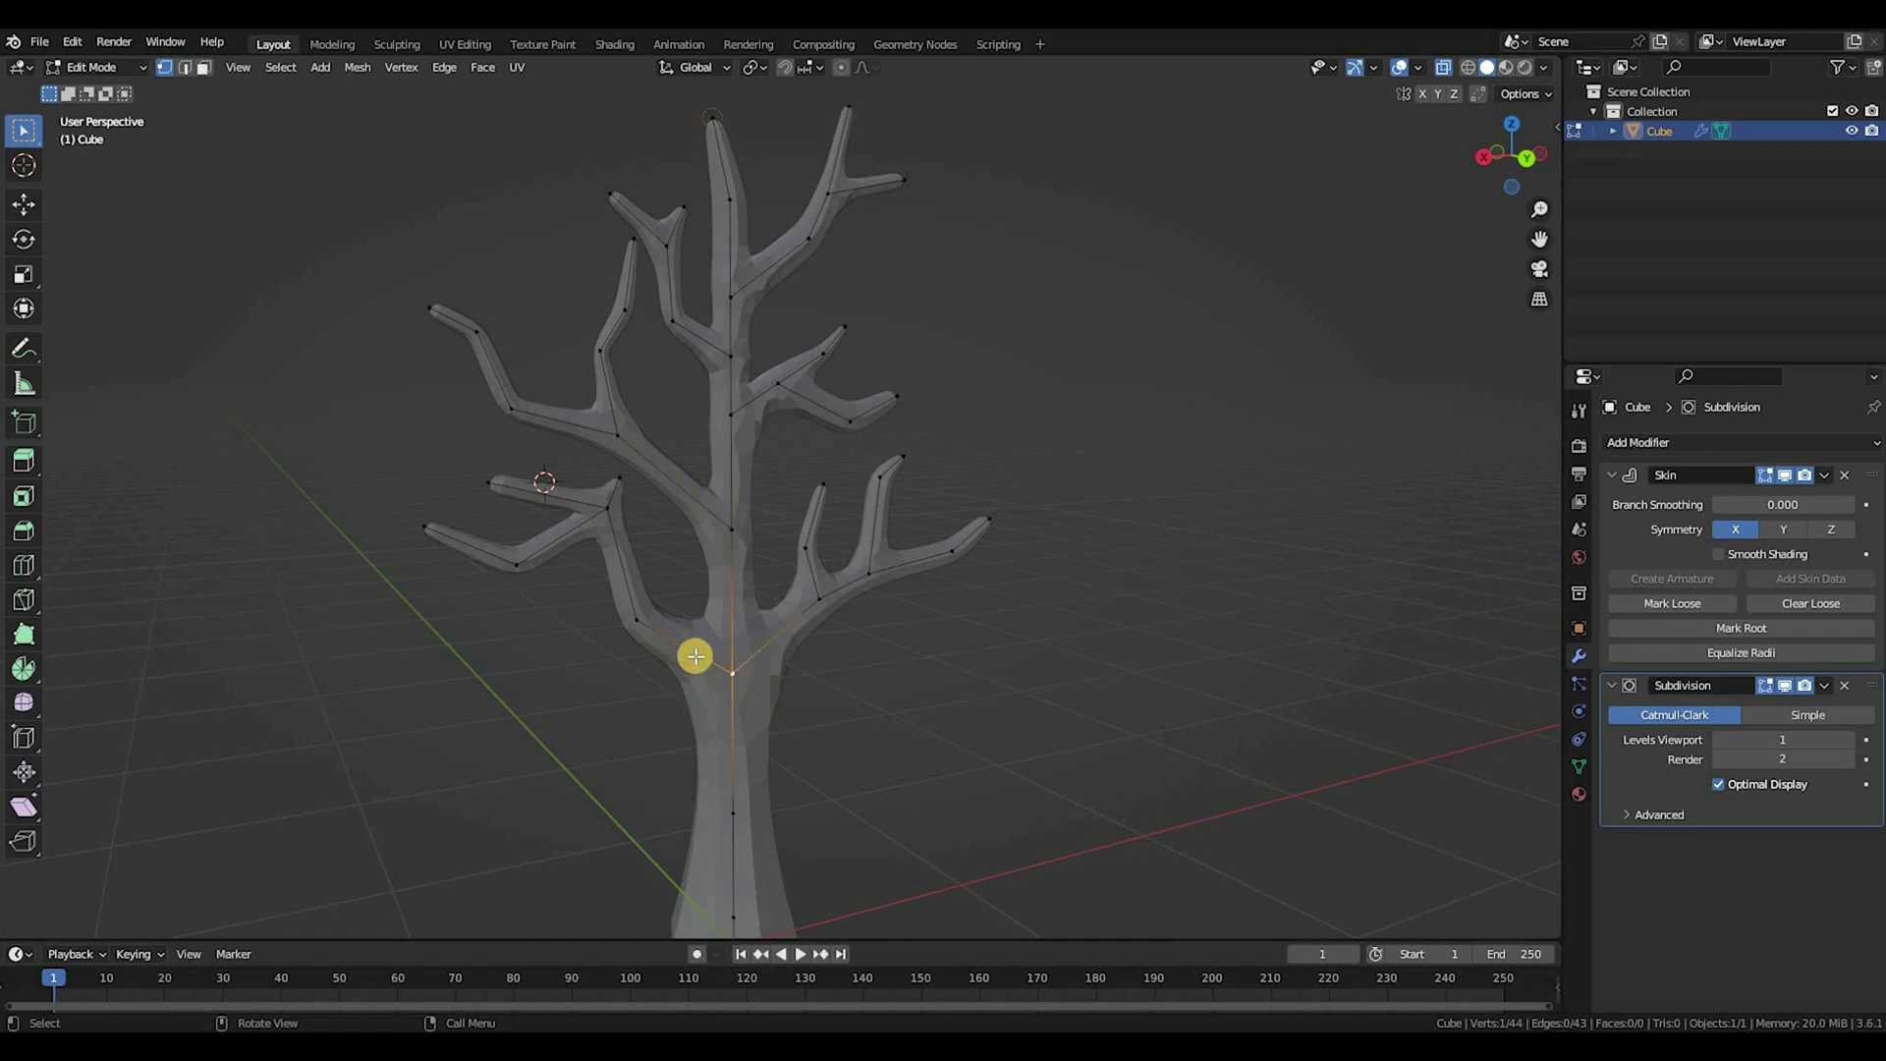
Step: In right view, extrude a three-segment branch toward positive Y from the trunk's lowest fork vertex
key("KP_1")
middle_click_drag(920, 724, 922, 662)
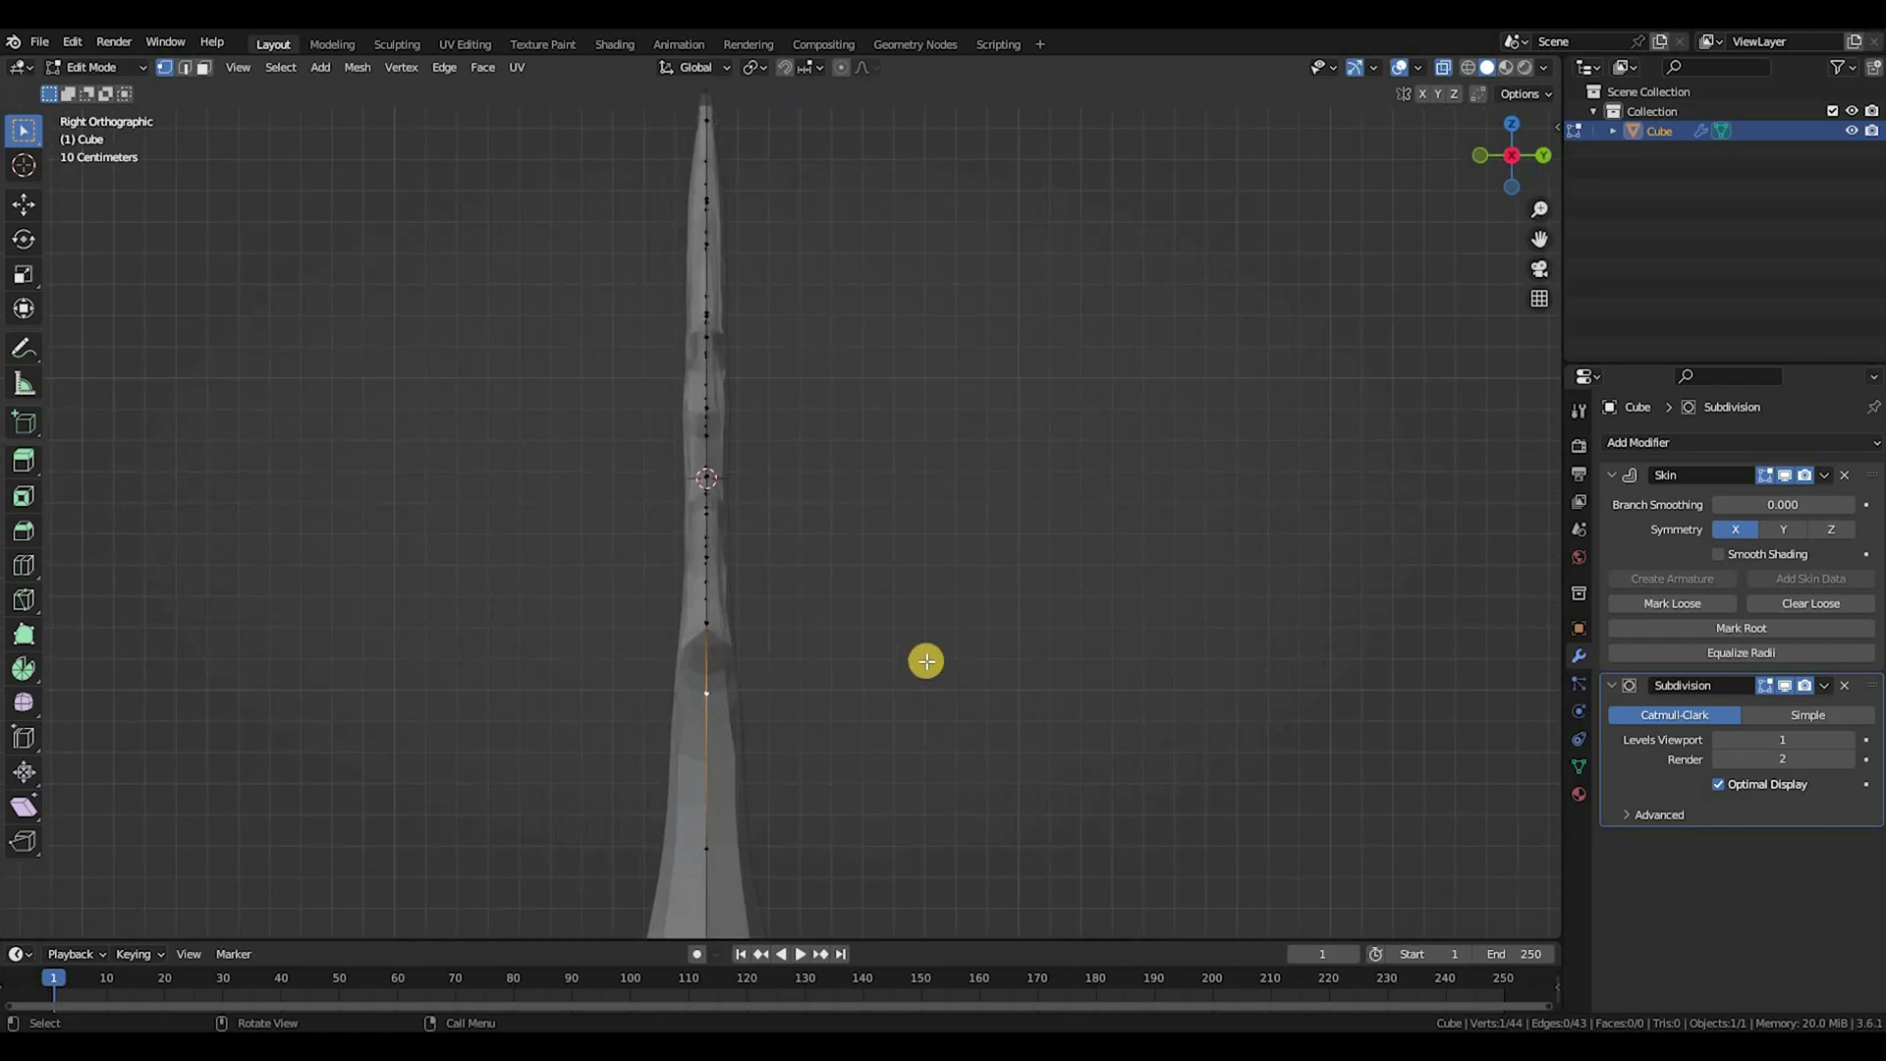
scroll(923, 661, "down", 3)
key("e")
left_click(1002, 559)
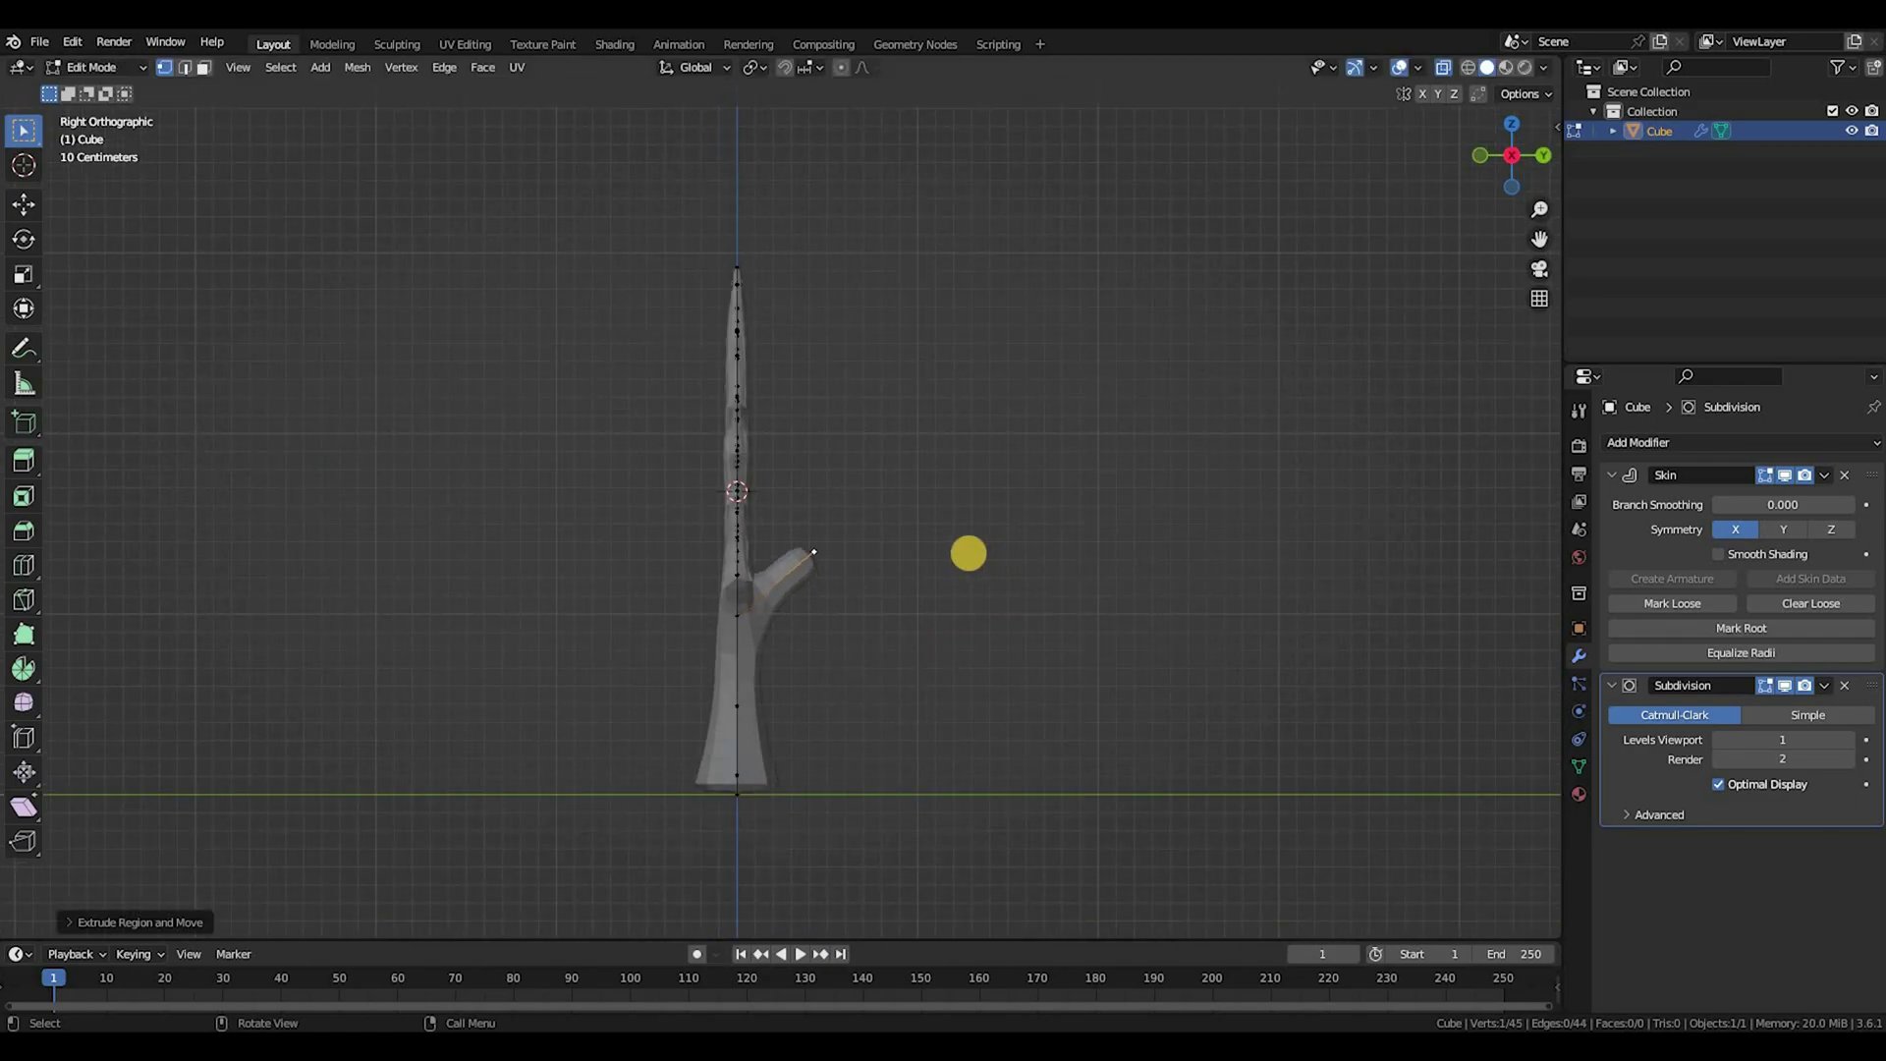
key("e")
left_click(995, 497)
key("e")
left_click(833, 403)
Step: Select a higher trunk vertex and extrude a three-segment branch toward negative Y in right view
left_click(741, 510)
middle_click_drag(741, 510, 779, 514)
left_click(779, 514)
key("KP_3")
key("e")
left_click(674, 396)
key("e")
left_click(643, 361)
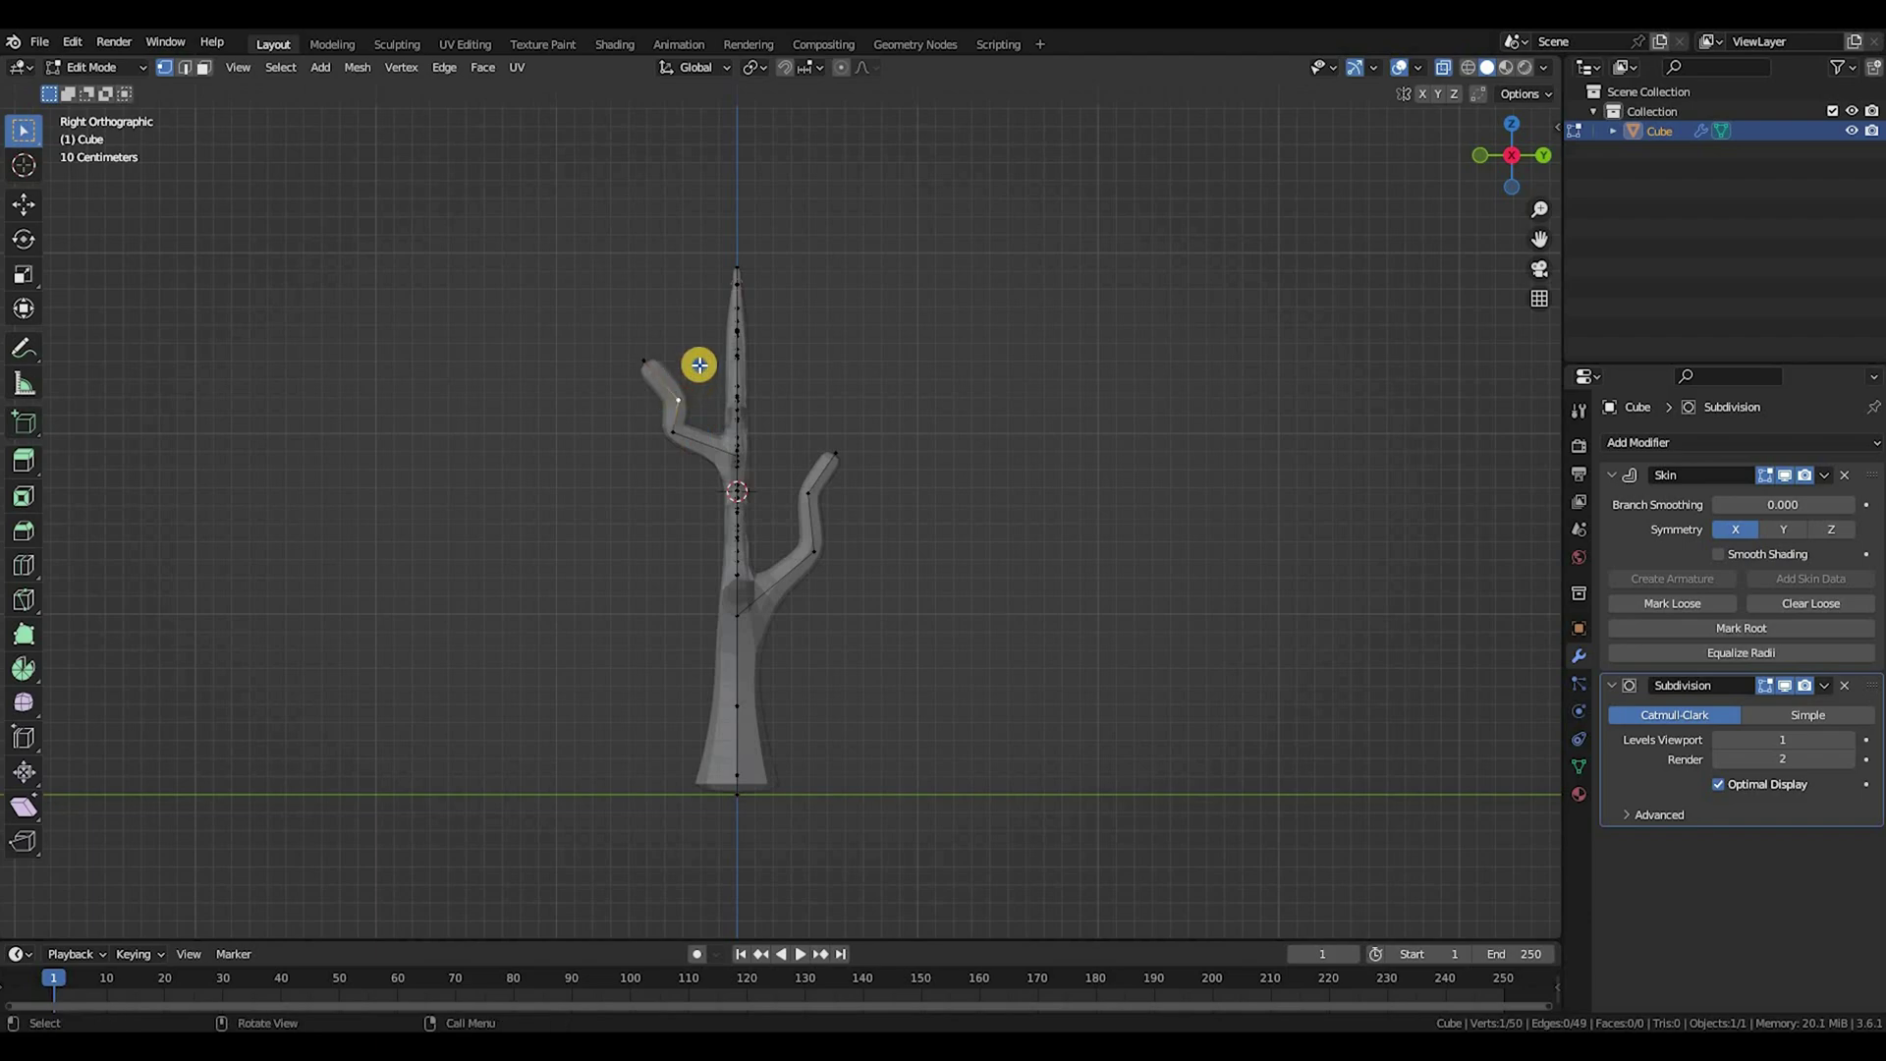
Step: Fork the upper negative-Y branch with a short twig toward the trunk and shrink the twig's tip skin
right_click(698, 367, "ctrl")
key("ctrl+a")
left_click(723, 364)
Step: Resize the skin radius at the upper negative-Y branch's fork vertex and at both of its twig tips
left_click(674, 390)
key("ctrl+a")
left_click(761, 344)
left_click(696, 364)
left_click(644, 360, "shift")
key("ctrl+a")
left_click(824, 350)
Step: Resize the skin at the positive-Y branch's tip and add two side twigs from its upper bend vertex
left_click(840, 450)
key("ctrl+a")
left_click(817, 483)
right_click(785, 460, "ctrl")
right_click(872, 492, "ctrl")
Step: Resize the skin radius at the positive-Y branch's three-twig fork vertex
left_click(813, 494)
key("ctrl+a")
left_click(737, 573)
Step: Add a two-segment branch toward negative Y from the mid-trunk vertex, below the existing negative-Y branch
middle_click_drag(737, 573, 748, 528)
key("KP_3")
right_click(660, 496, "ctrl")
right_click(650, 471, "ctrl")
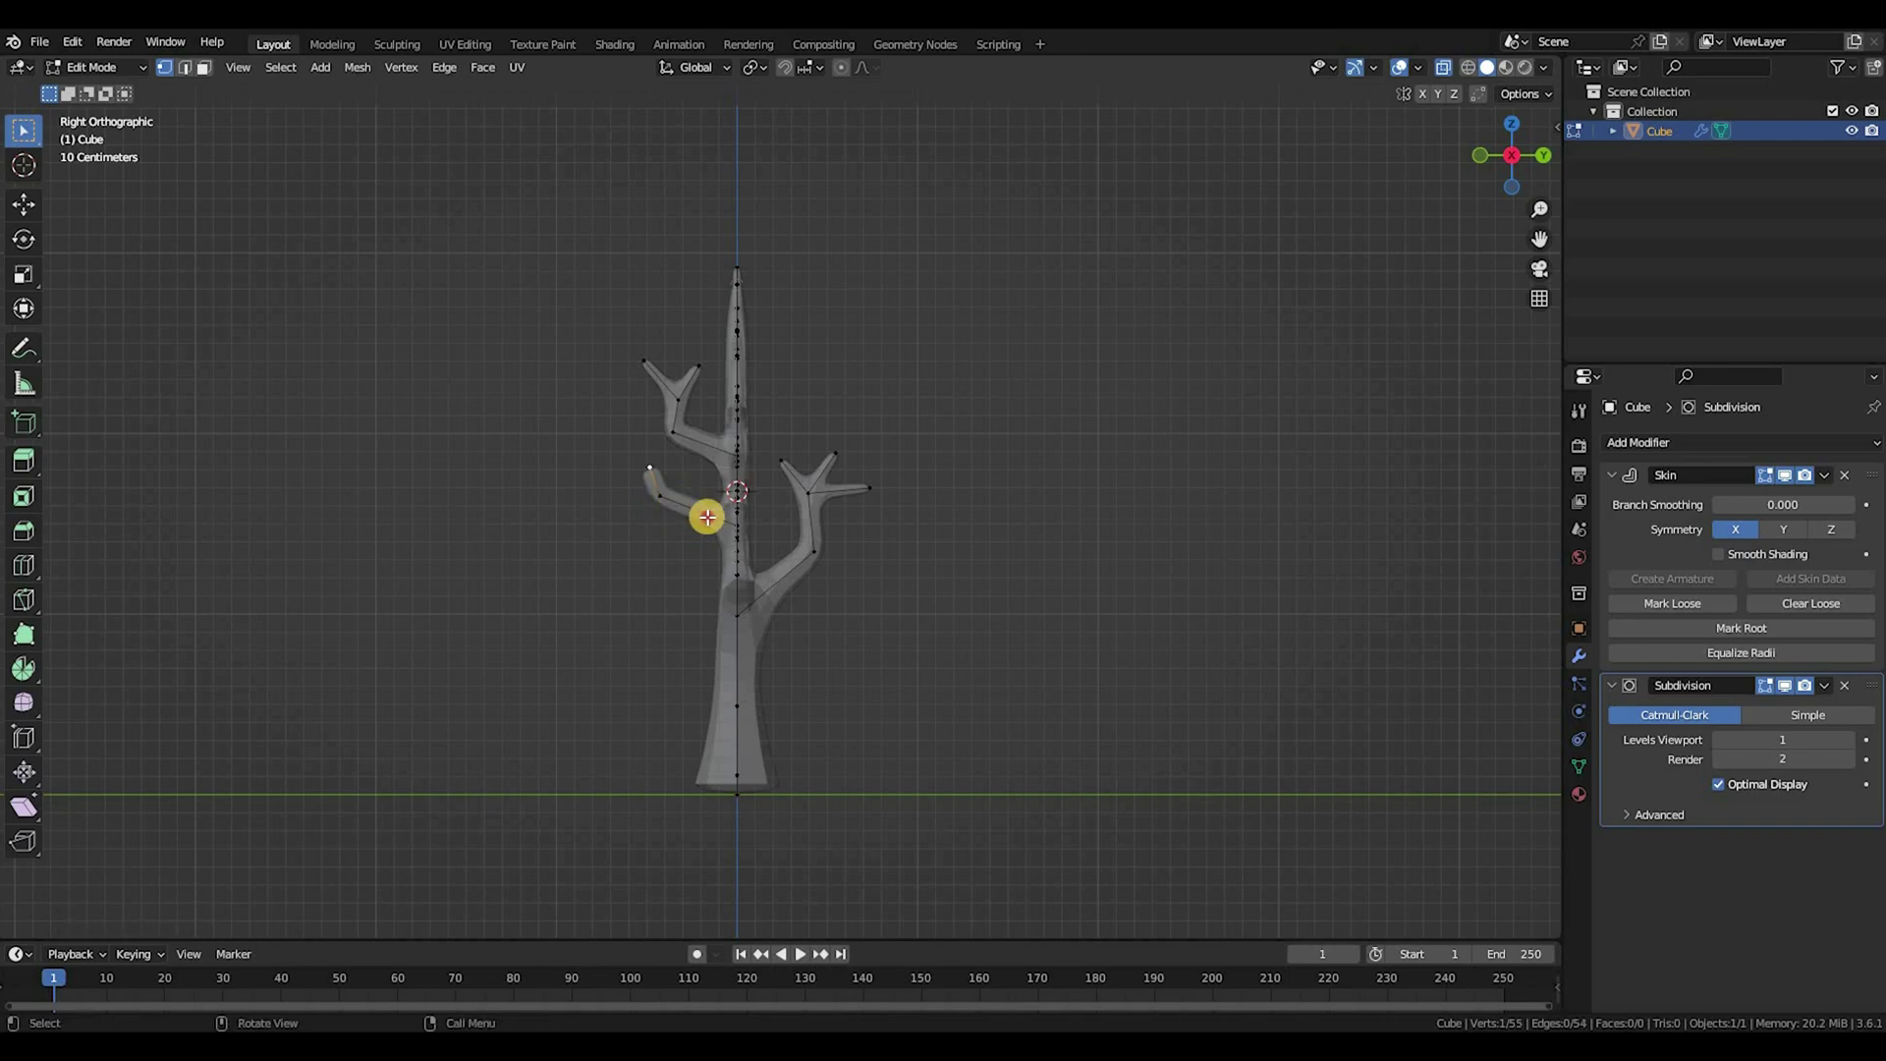
middle_click_drag(720, 519, 870, 497)
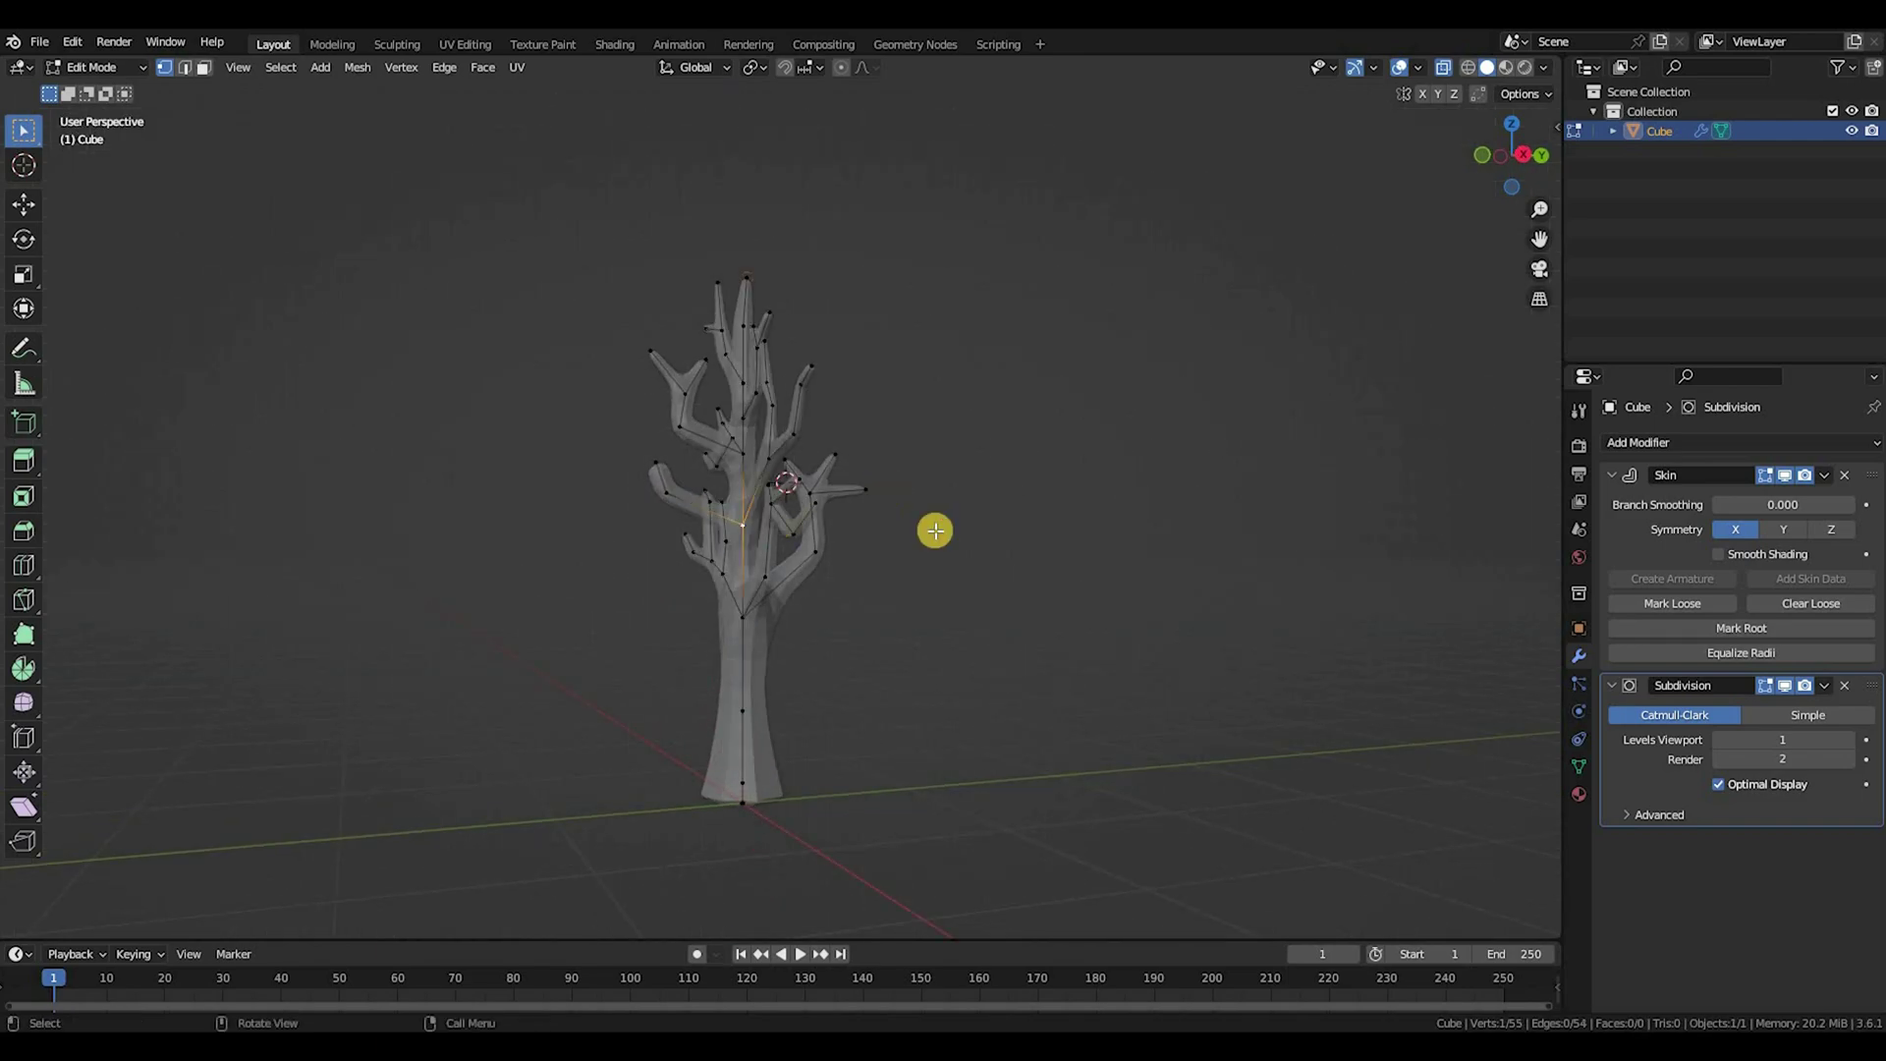
Step: Resize the skin at the mid-trunk vertex and add a side twig from the lower negative-Y branch's bend vertex
key("KP_3")
scroll(551, 434, "up", 5)
key("ctrl+a")
left_click(572, 483)
right_click(616, 458, "ctrl")
key("ctrl+z")
left_click(574, 485)
right_click(621, 462, "ctrl")
Step: Resize the skin radius at the new side twig's tip and at the bend vertex it grows from
key("ctrl+a")
left_click(704, 476)
left_click(576, 485)
key("ctrl+a")
left_click(783, 499)
Step: Enable proportional editing with the tree shown in front view
scroll(772, 572, "down", 4)
middle_click_drag(790, 565, 821, 531, "shift")
scroll(1022, 587, "up", 3)
middle_click_drag(1029, 589, 908, 599)
scroll(768, 645, "down", 5)
key("KP_1")
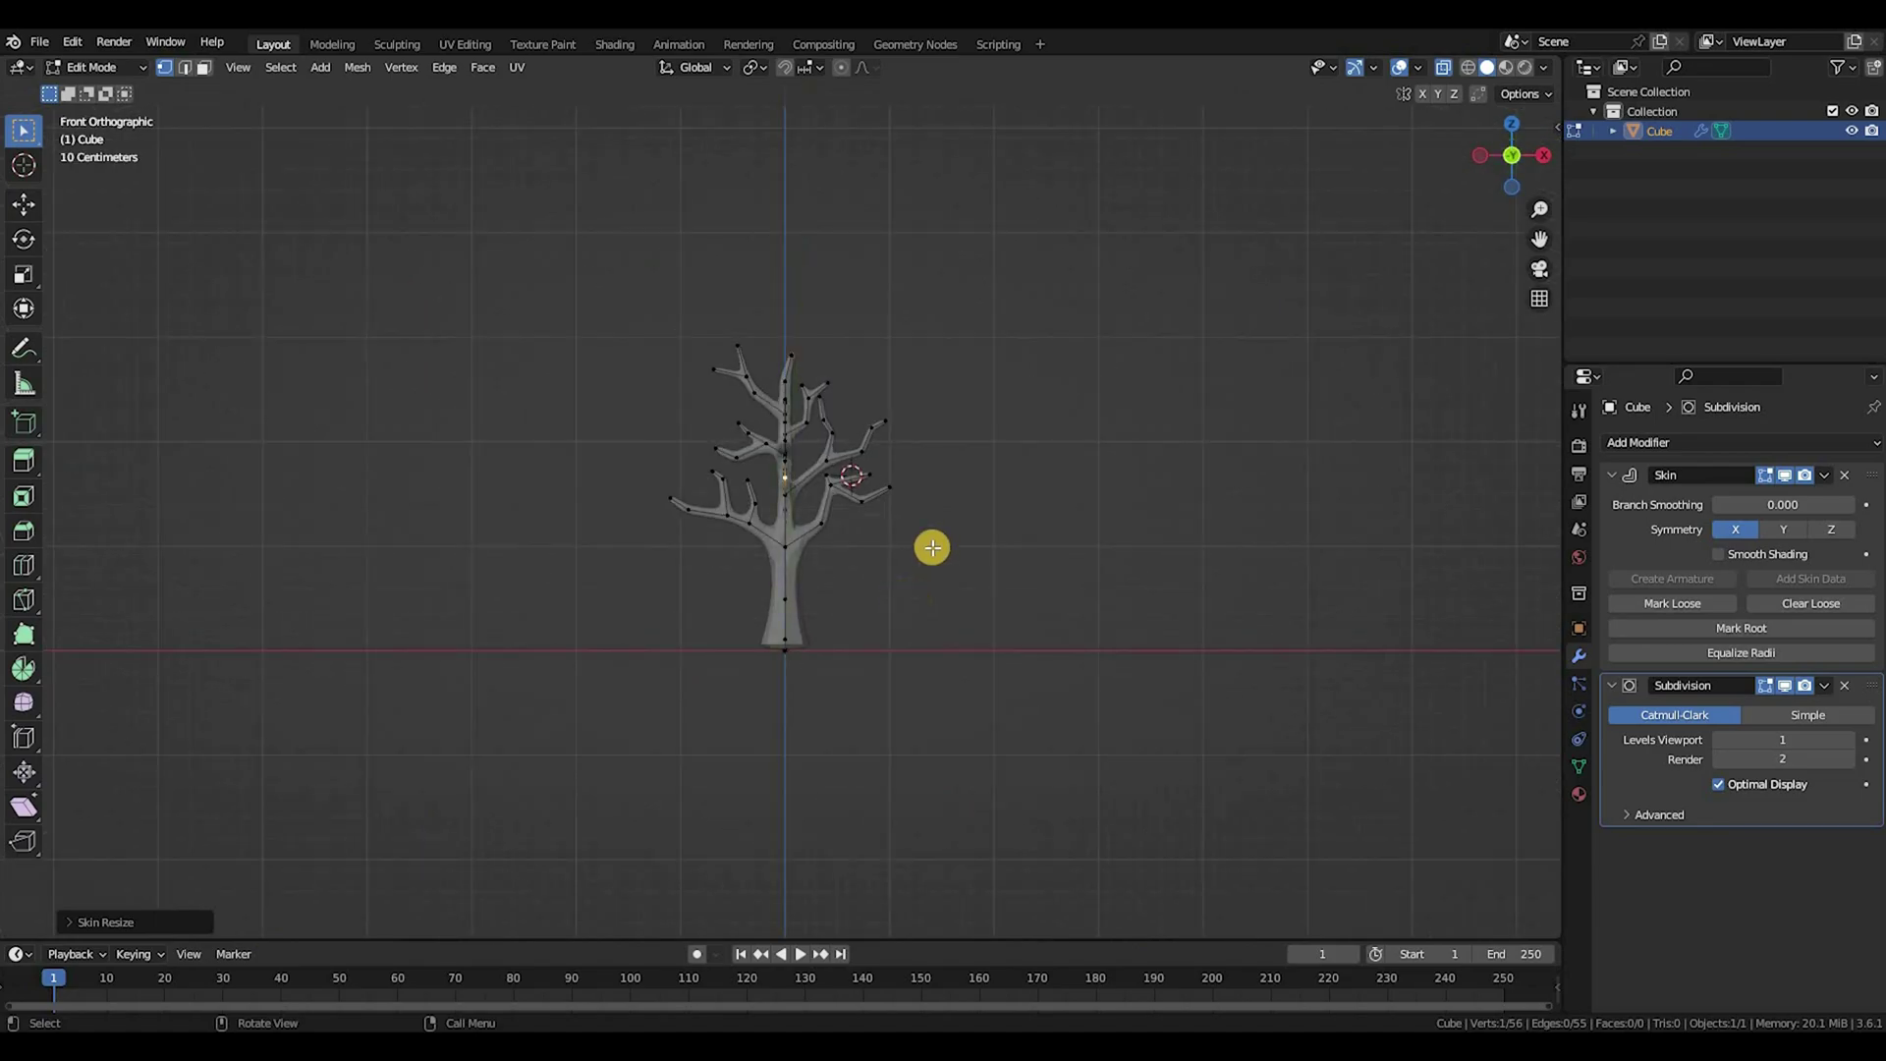
scroll(860, 598, "up", 6)
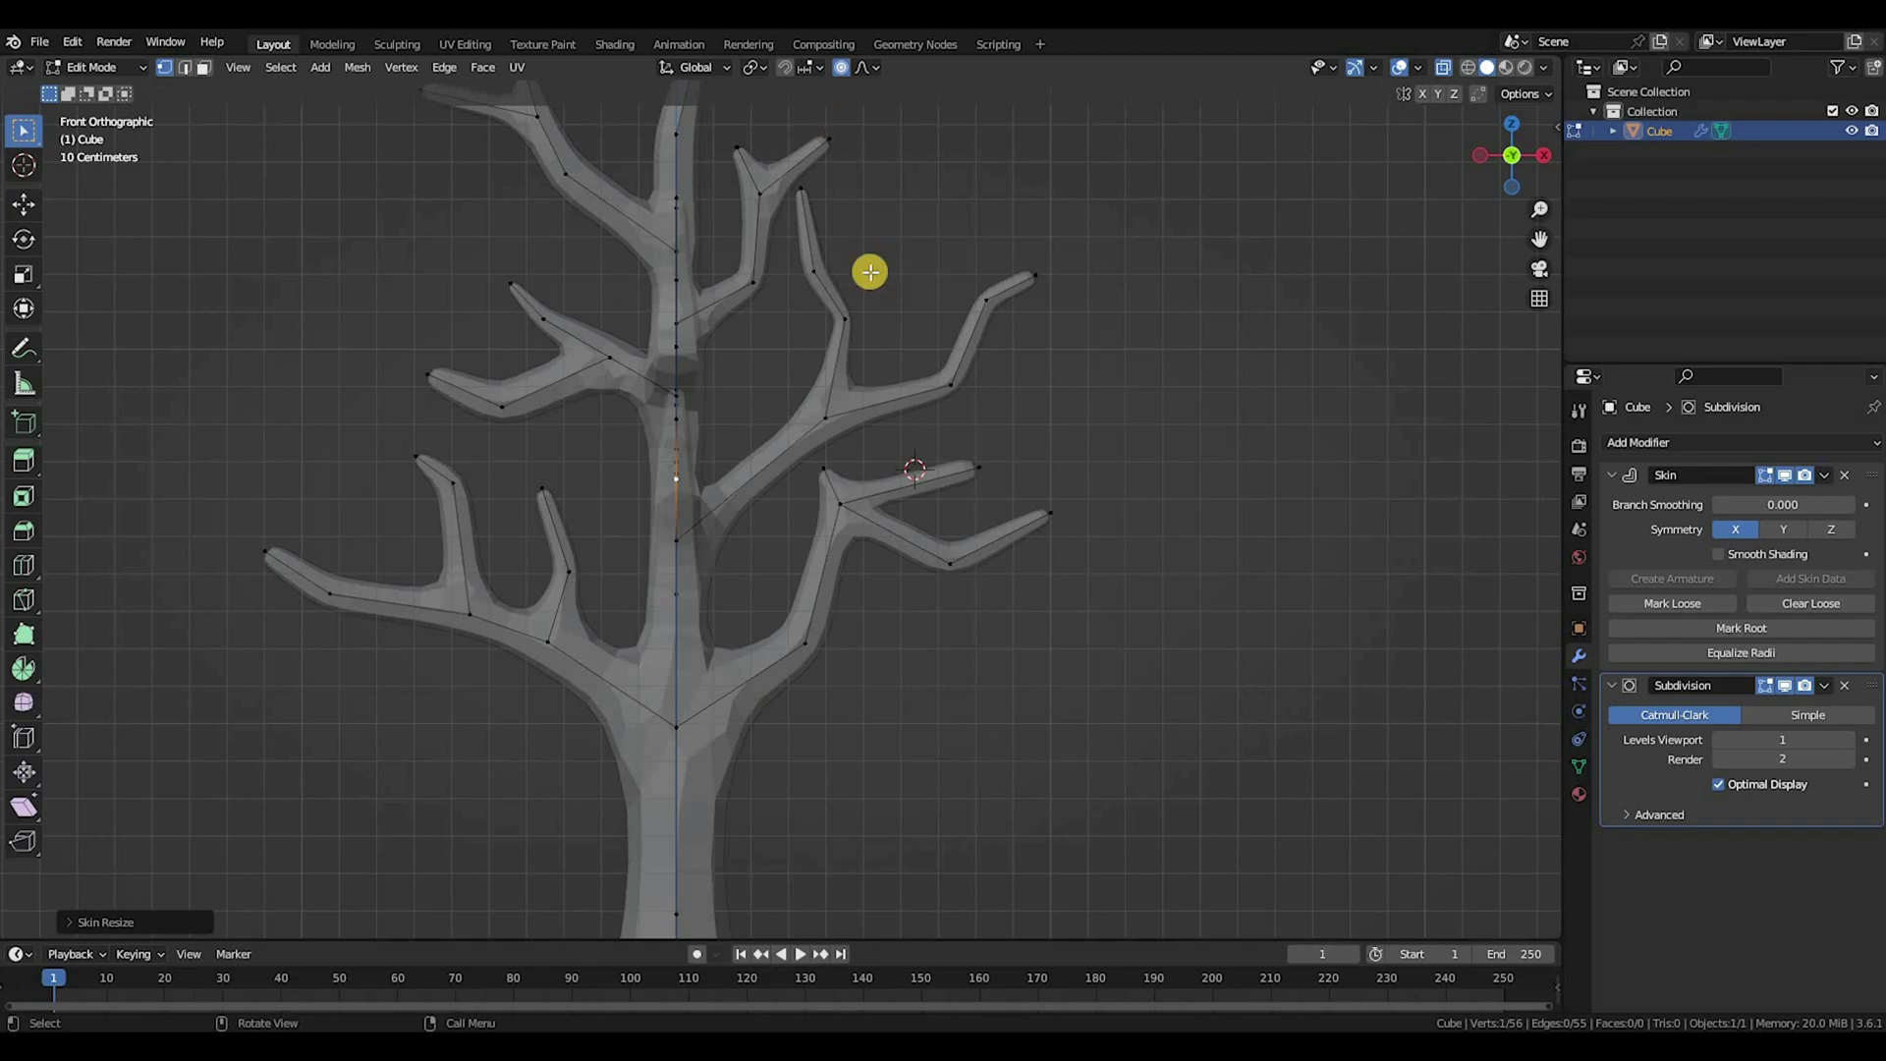
key("o")
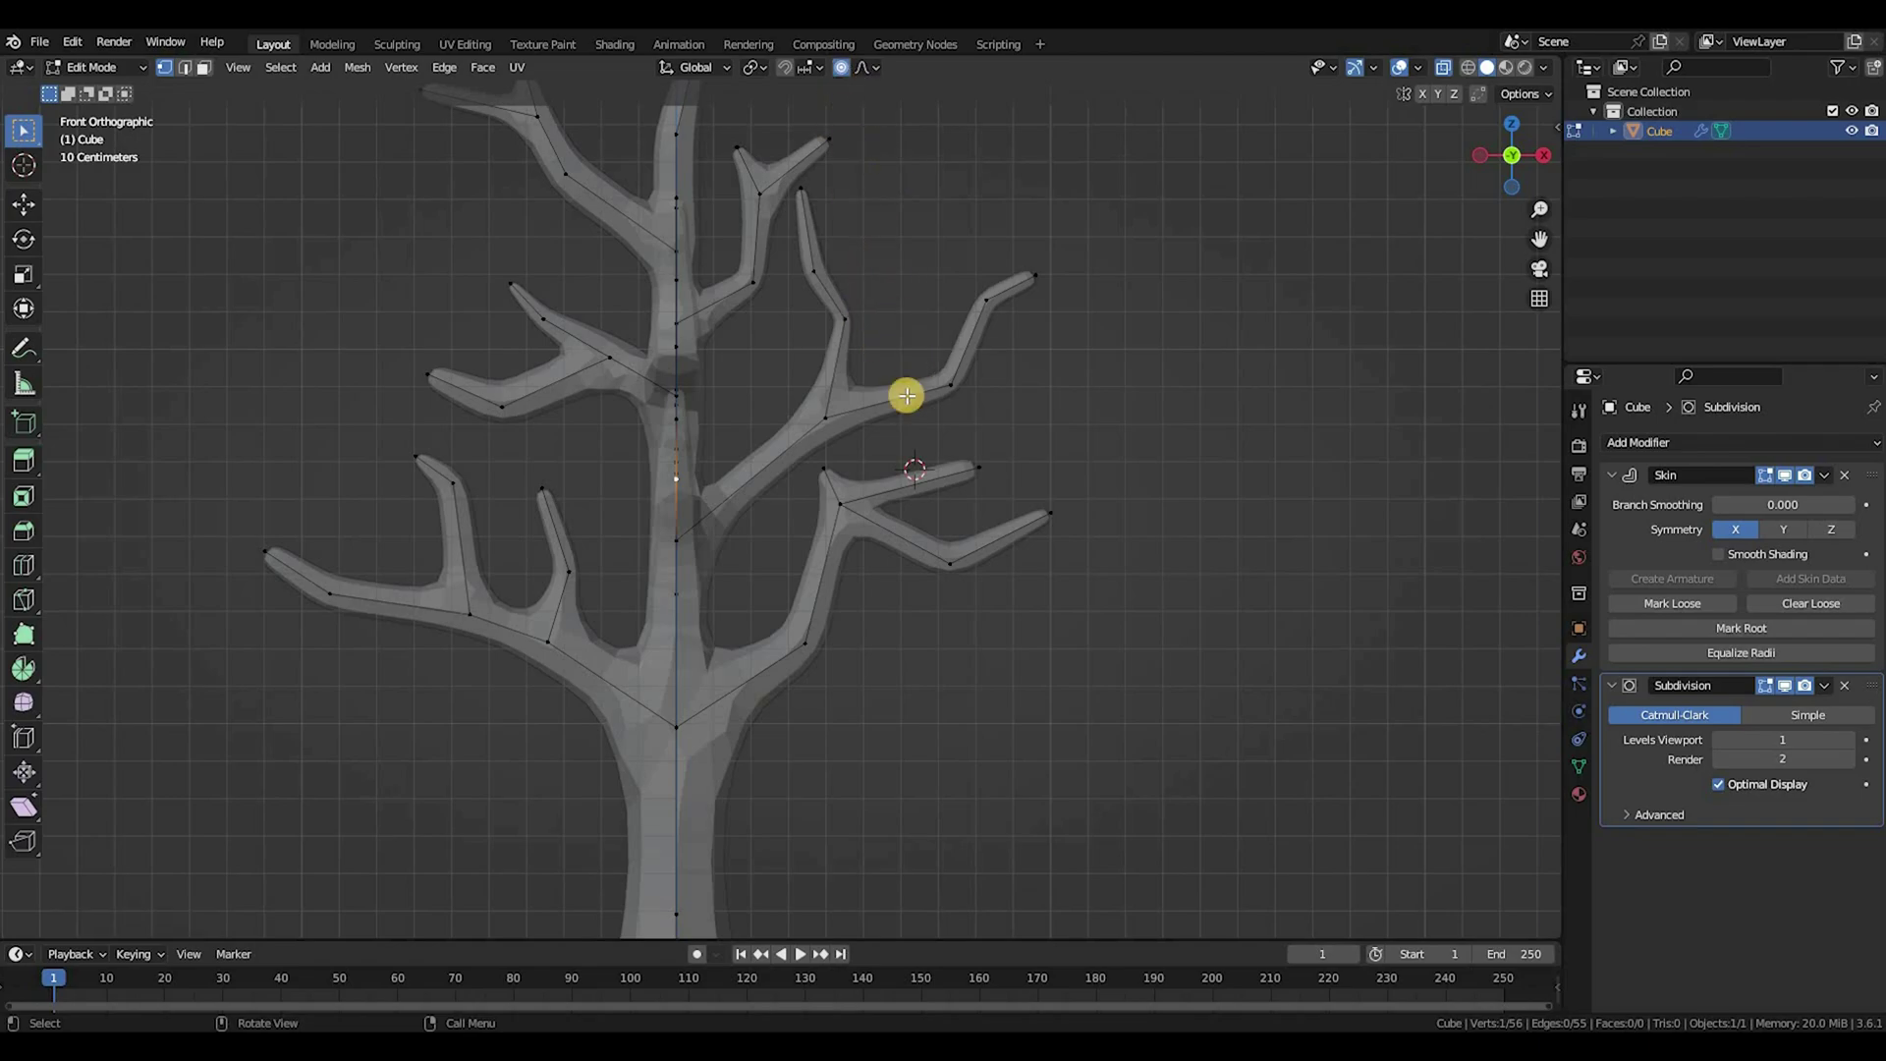
Step: Grab the upper positive-X branch's outer tip with proportional editing and adjust the influence radius to about 0.26 m
scroll(855, 447, "down", 6)
scroll(867, 434, "up", 2)
scroll(988, 437, "up", 2)
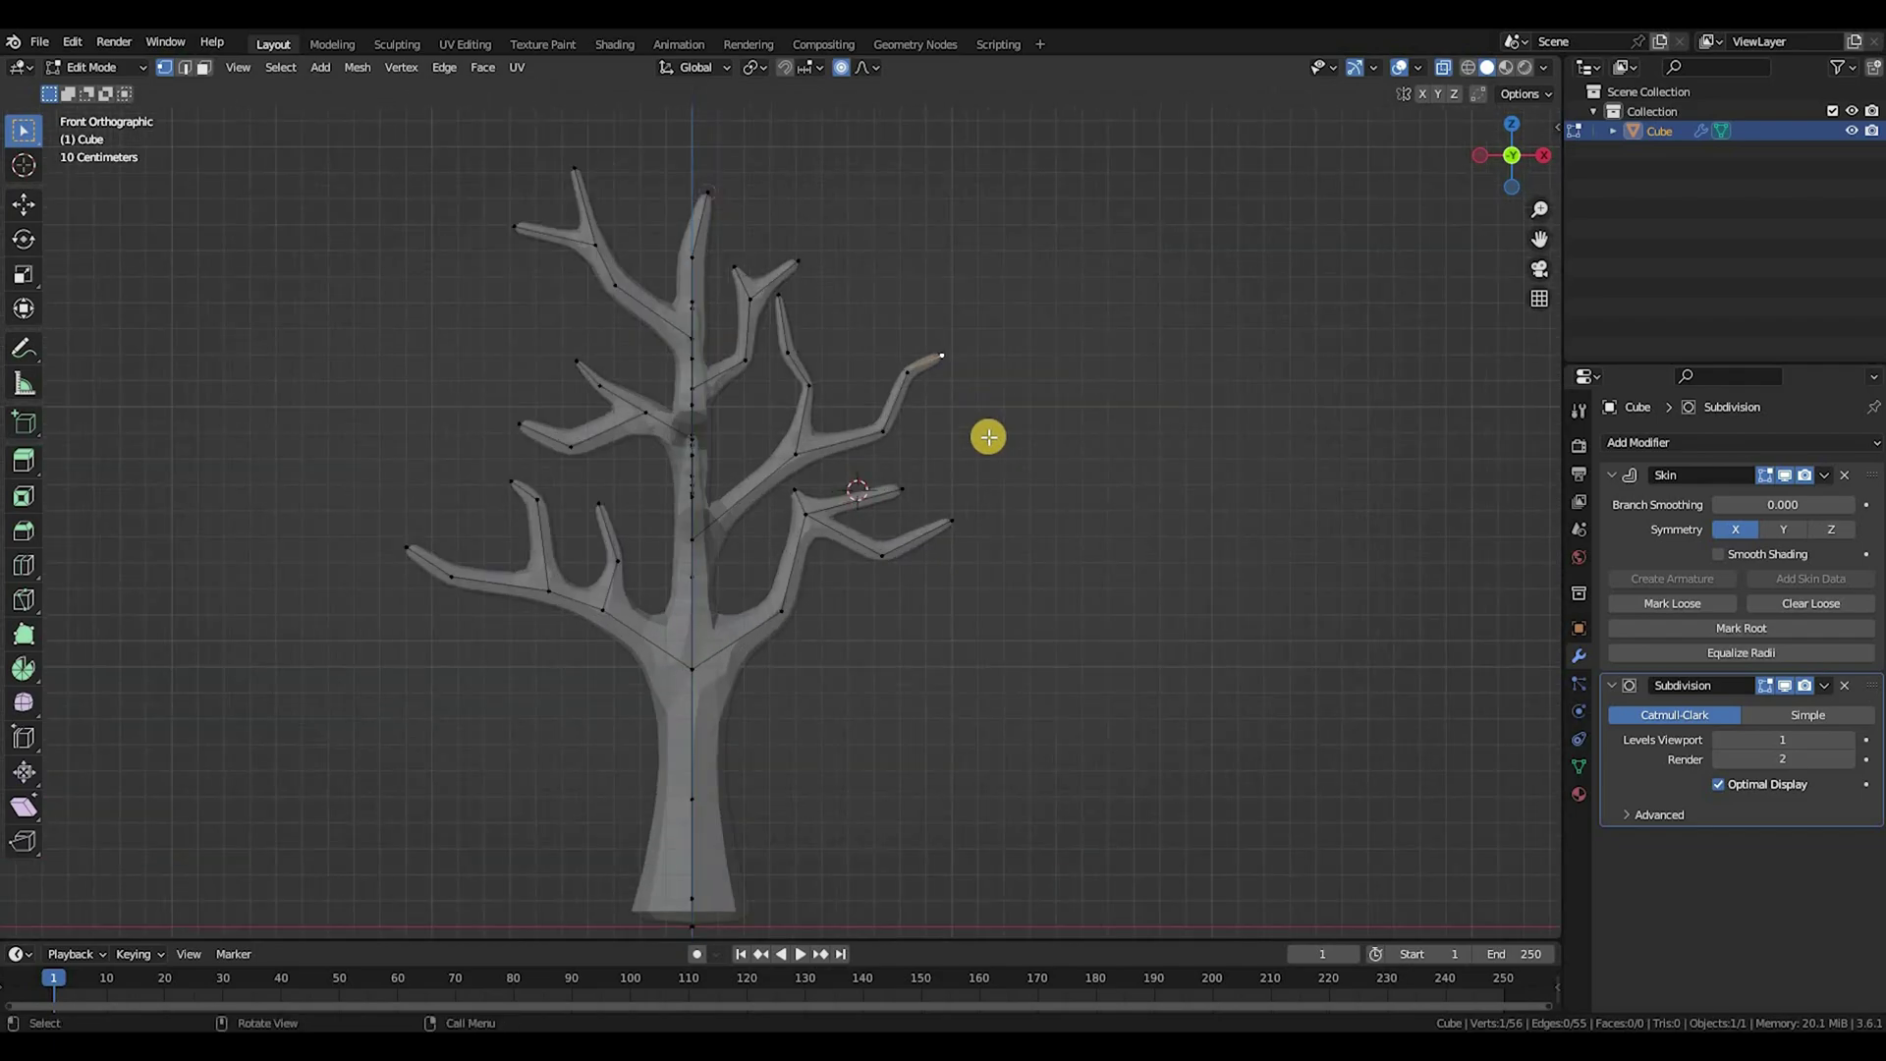
key("g")
scroll(1010, 435, "up", 2)
scroll(1010, 436, "down", 3)
scroll(1010, 435, "up", 6)
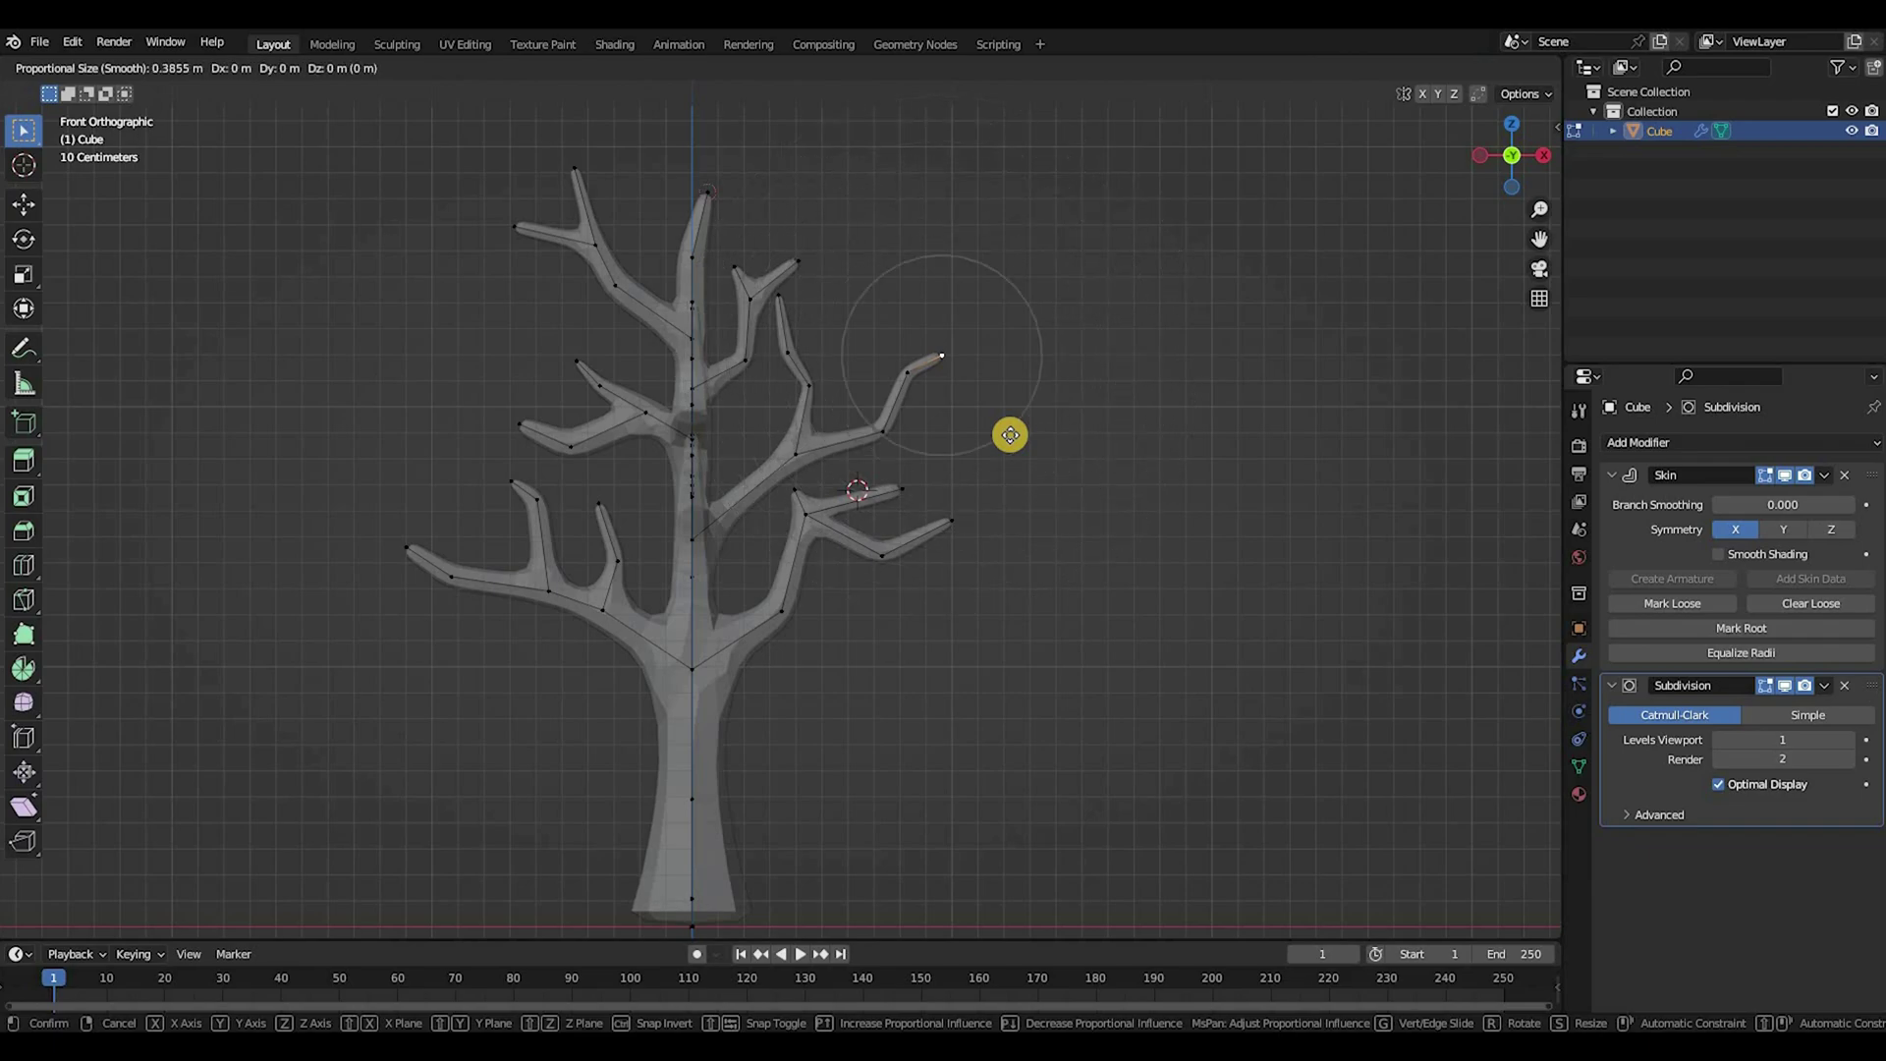
scroll(1010, 436, "down", 6)
left_click(1010, 433)
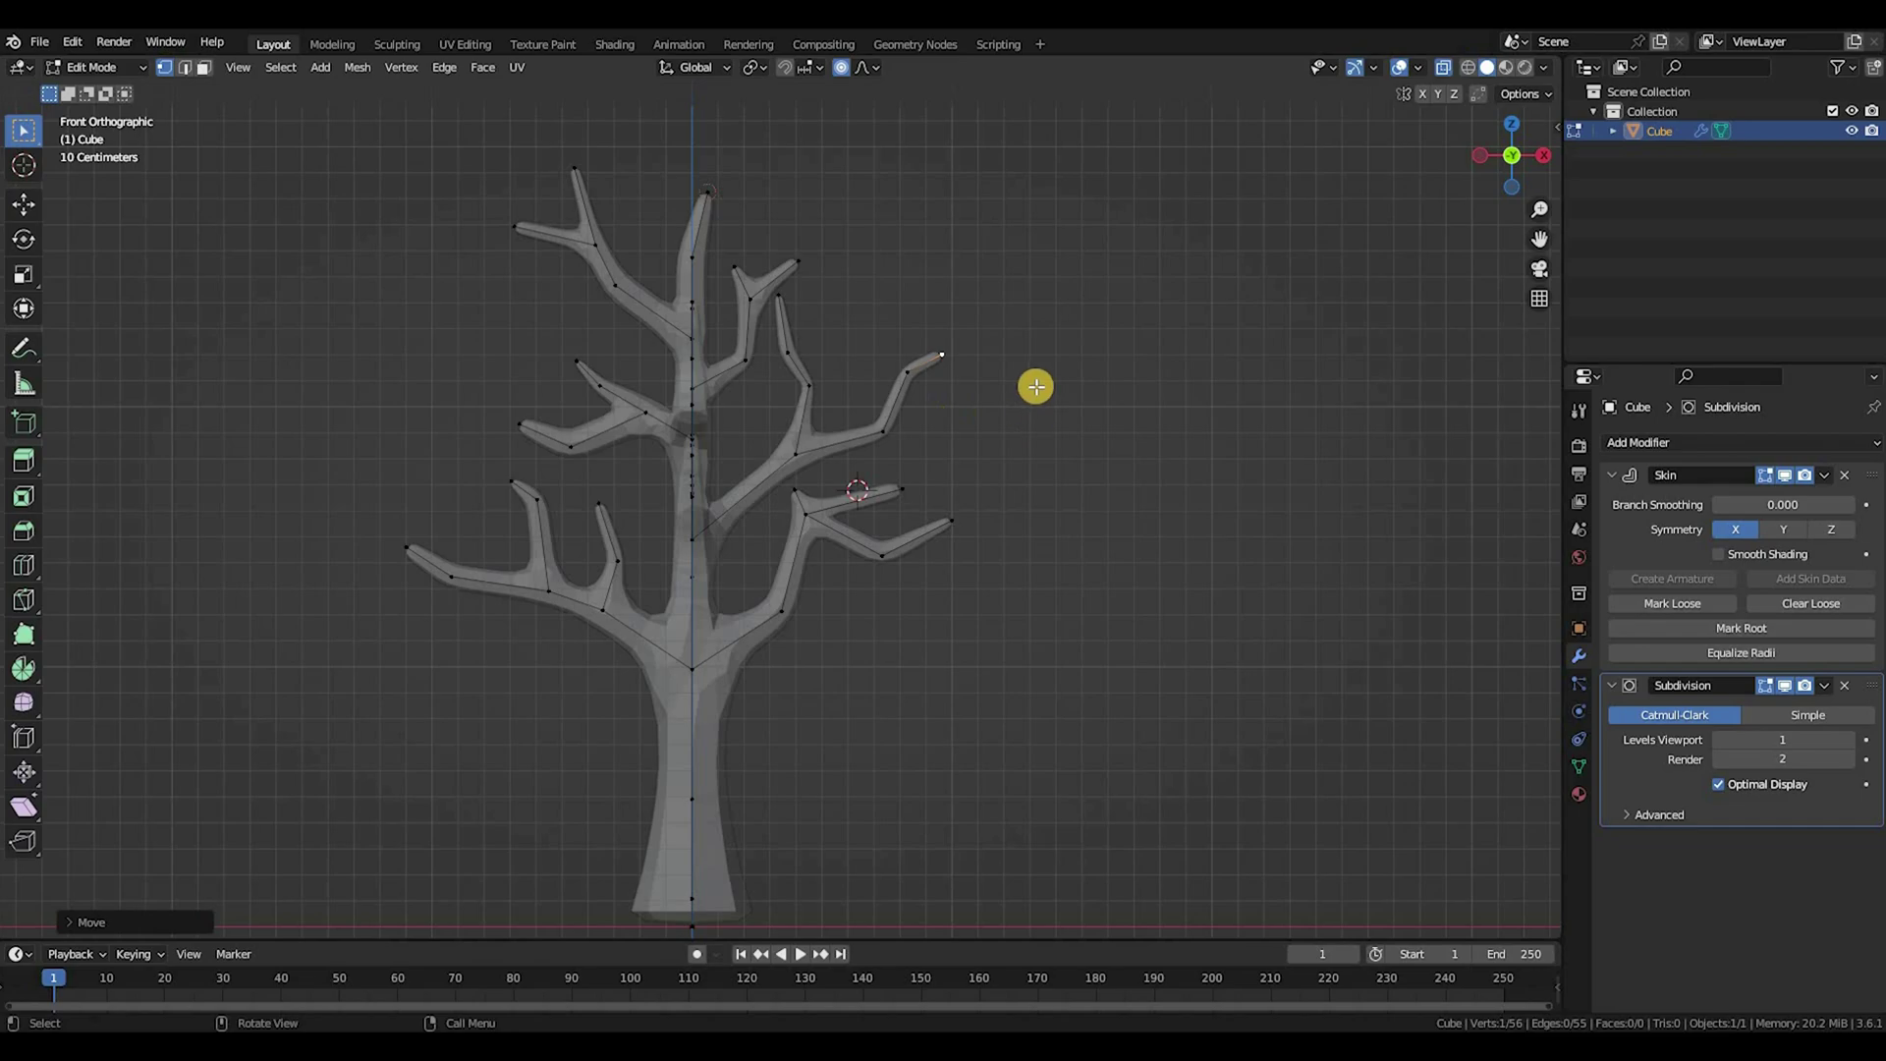
Step: Try moving the upper positive-X branch tip with and without proportional editing, and undo the move
key("g")
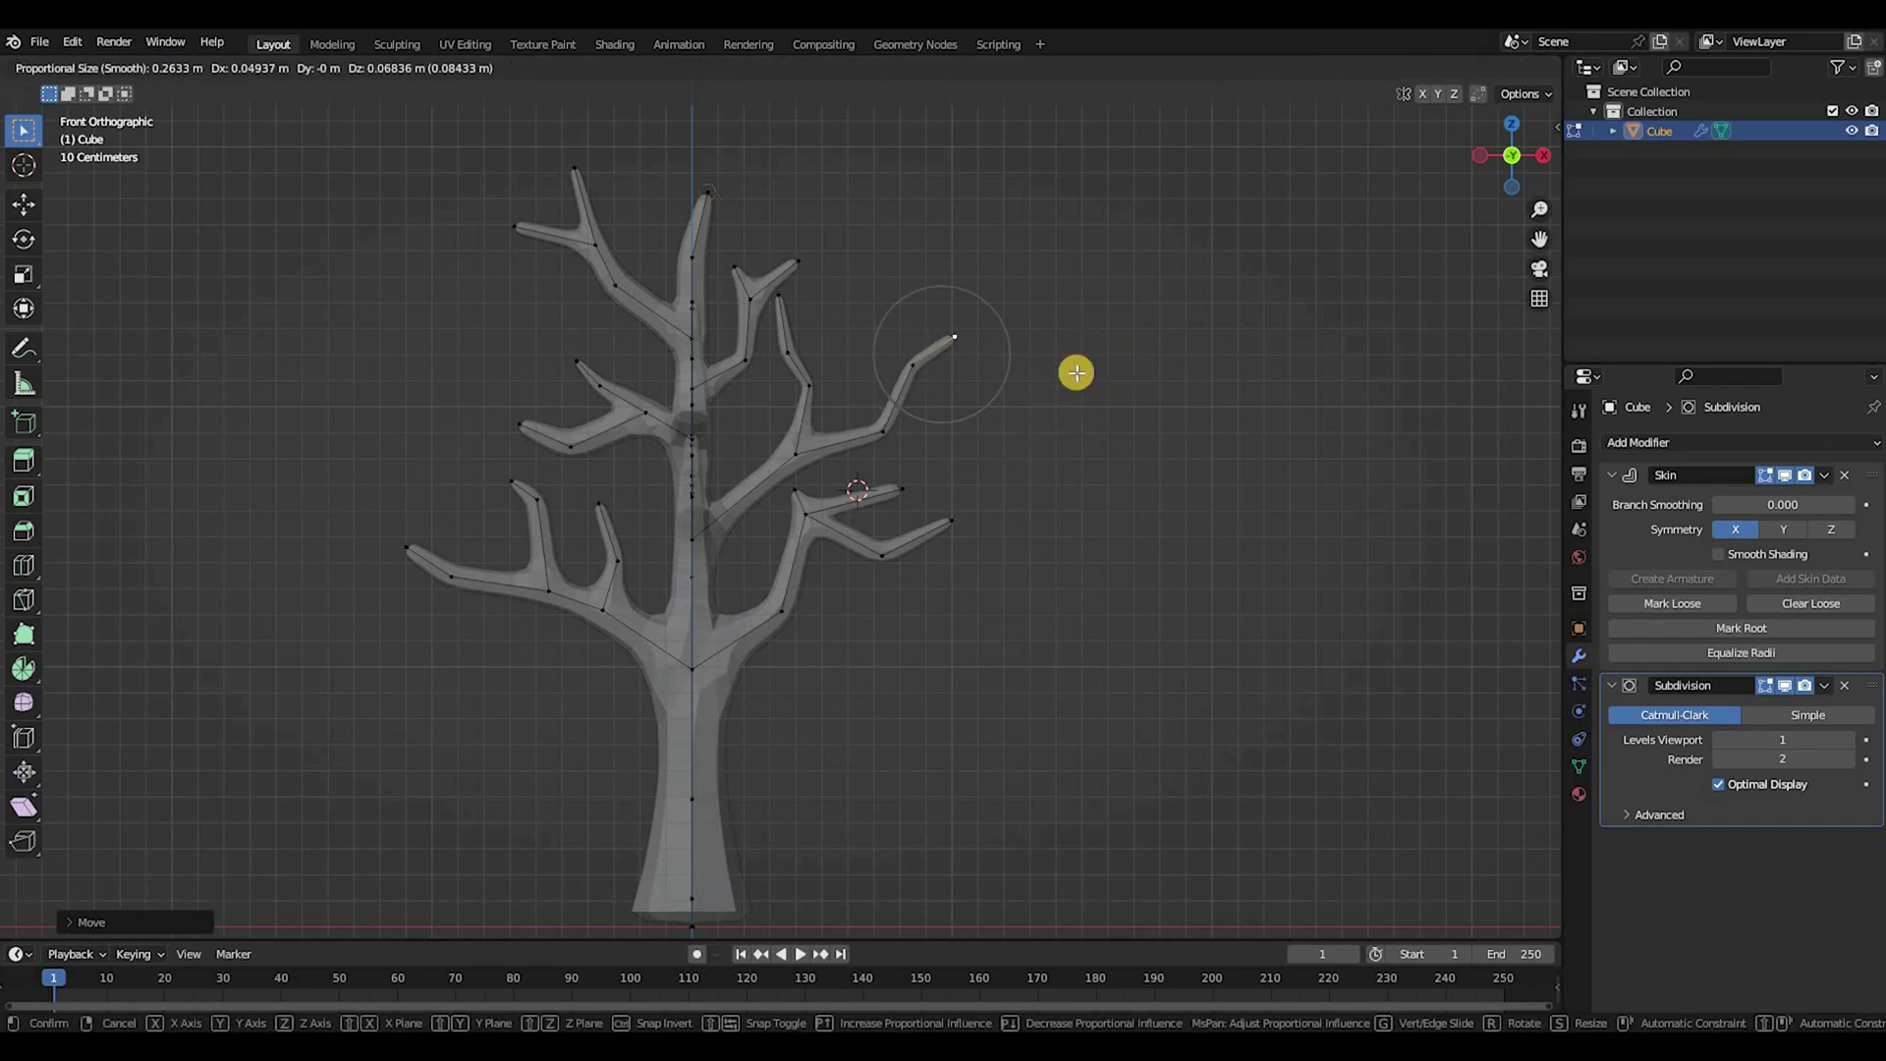
right_click(1074, 375)
left_click(842, 69)
key("g")
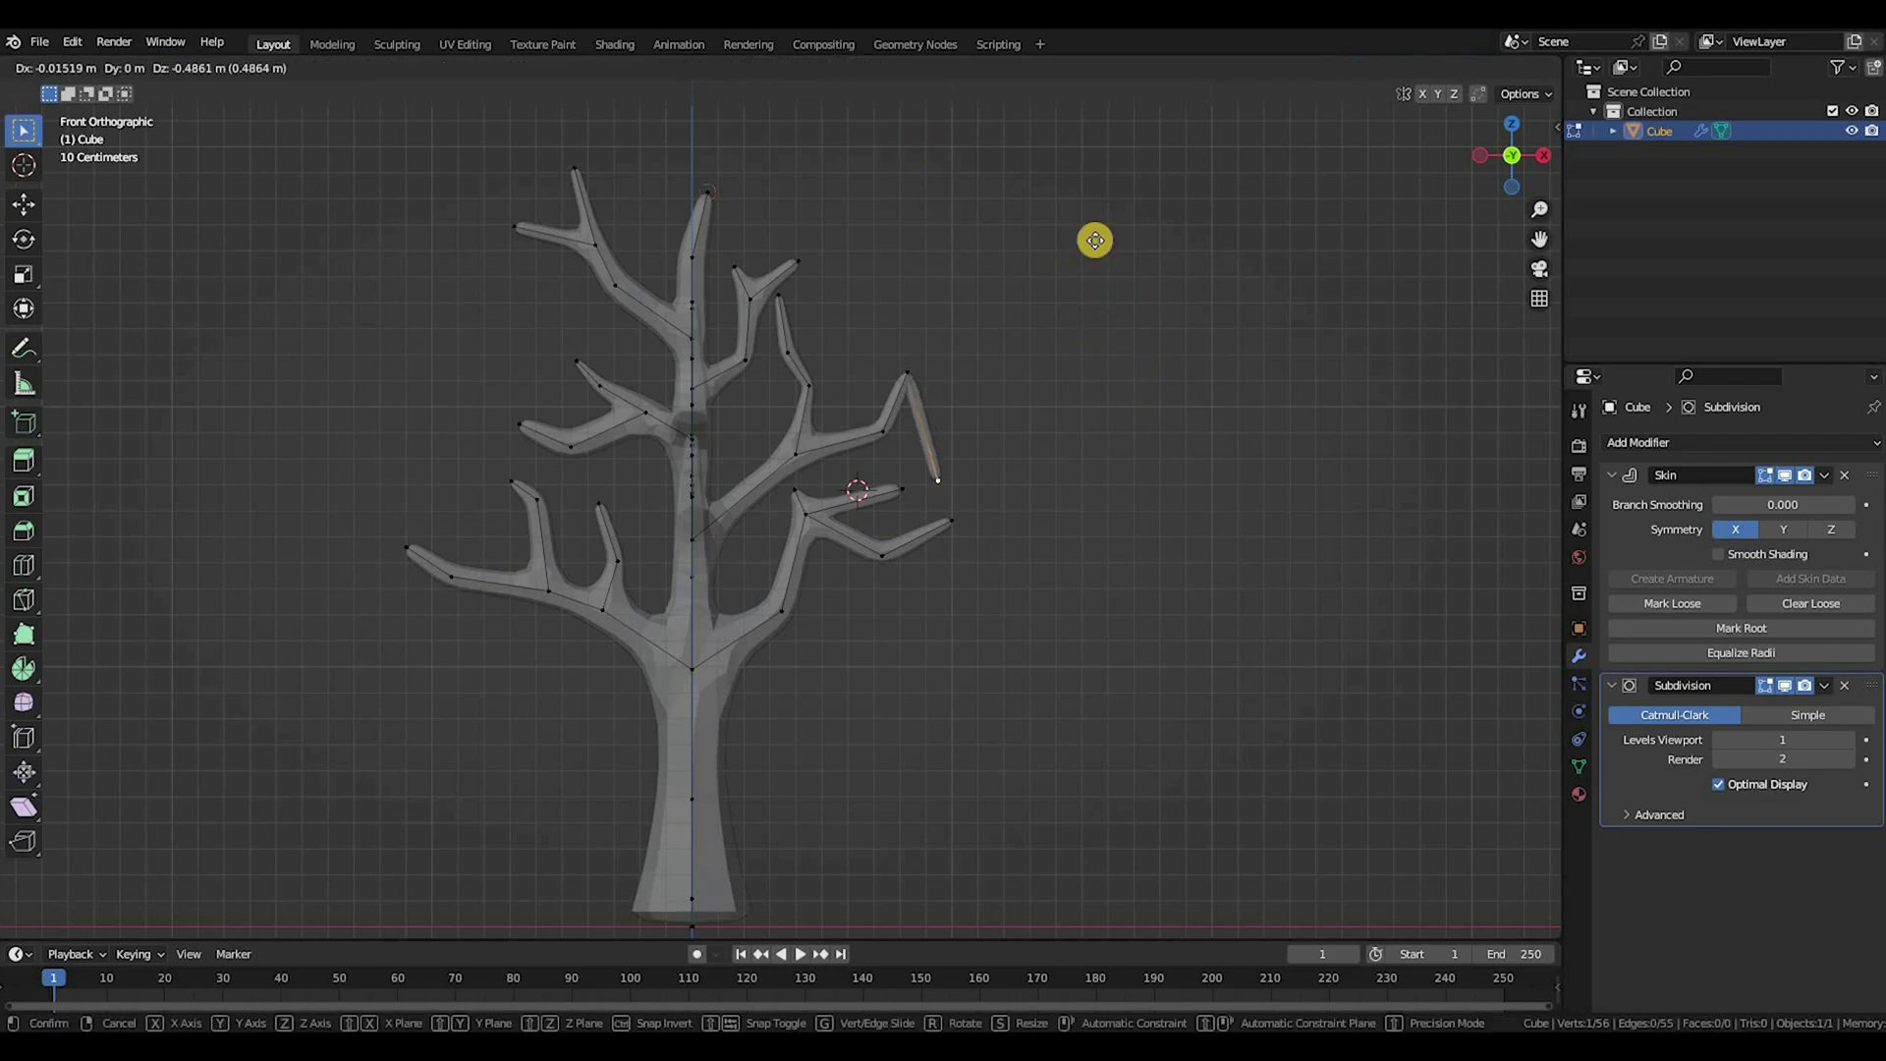
left_click(1132, 321)
key("ctrl+z")
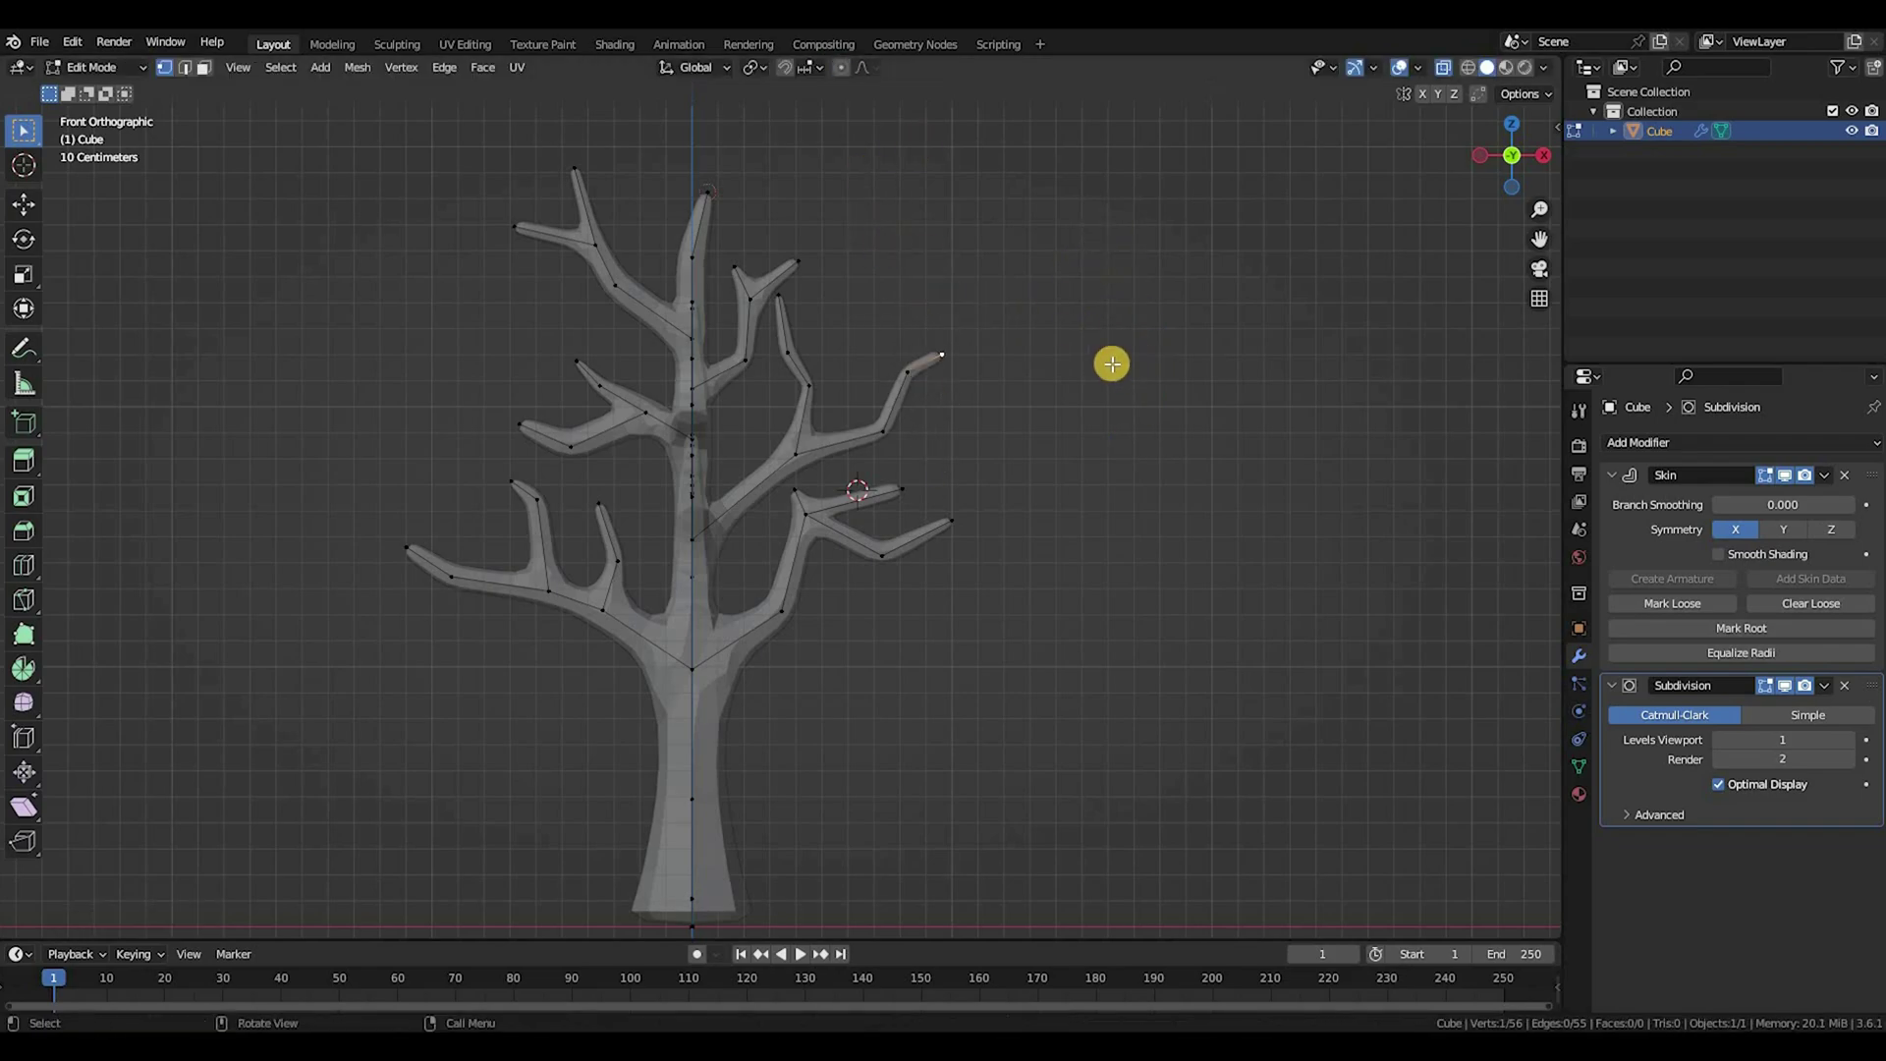
Step: Try pulling the same branch tip outward with proportional editing enabled, and undo it
scroll(1100, 365, "up", 1)
key("g")
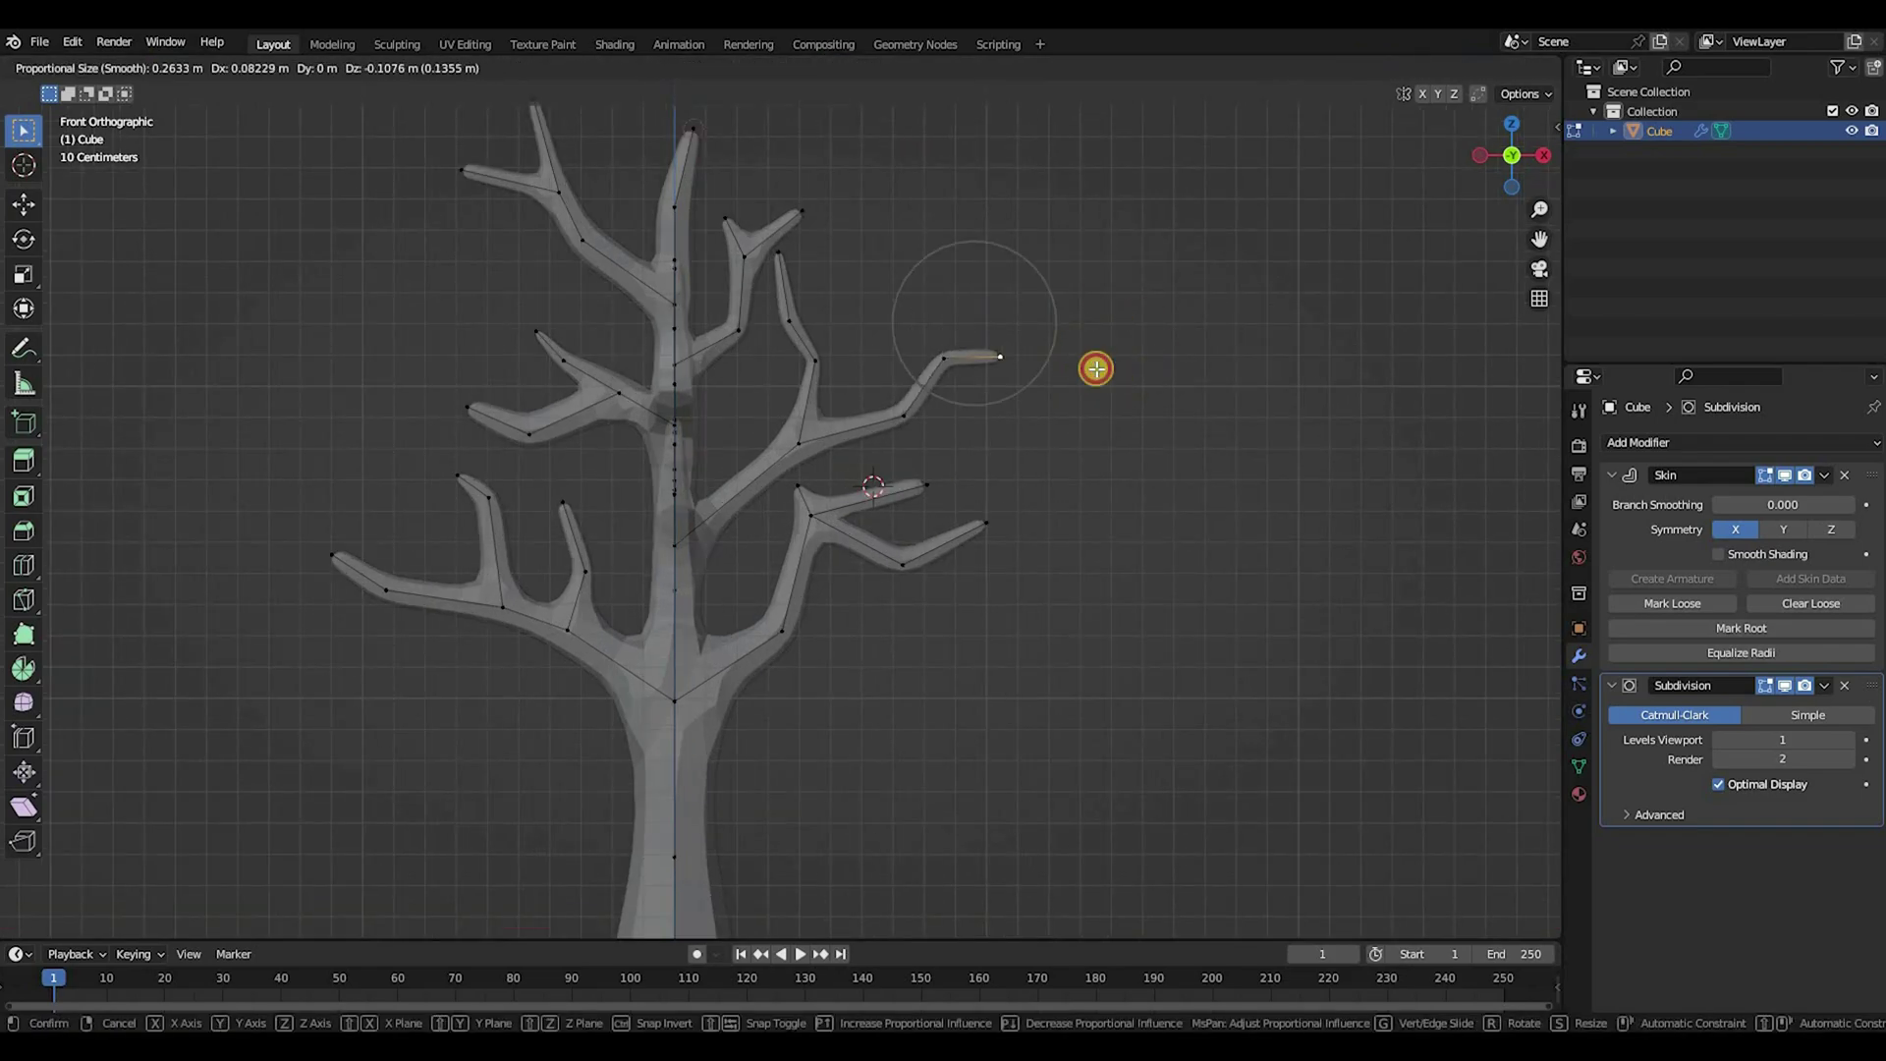
left_click(1061, 399)
key("ctrl+z")
Step: Grab the upper positive-X branch tip and enlarge the proportional influence radius to about 0.51 m
key("g")
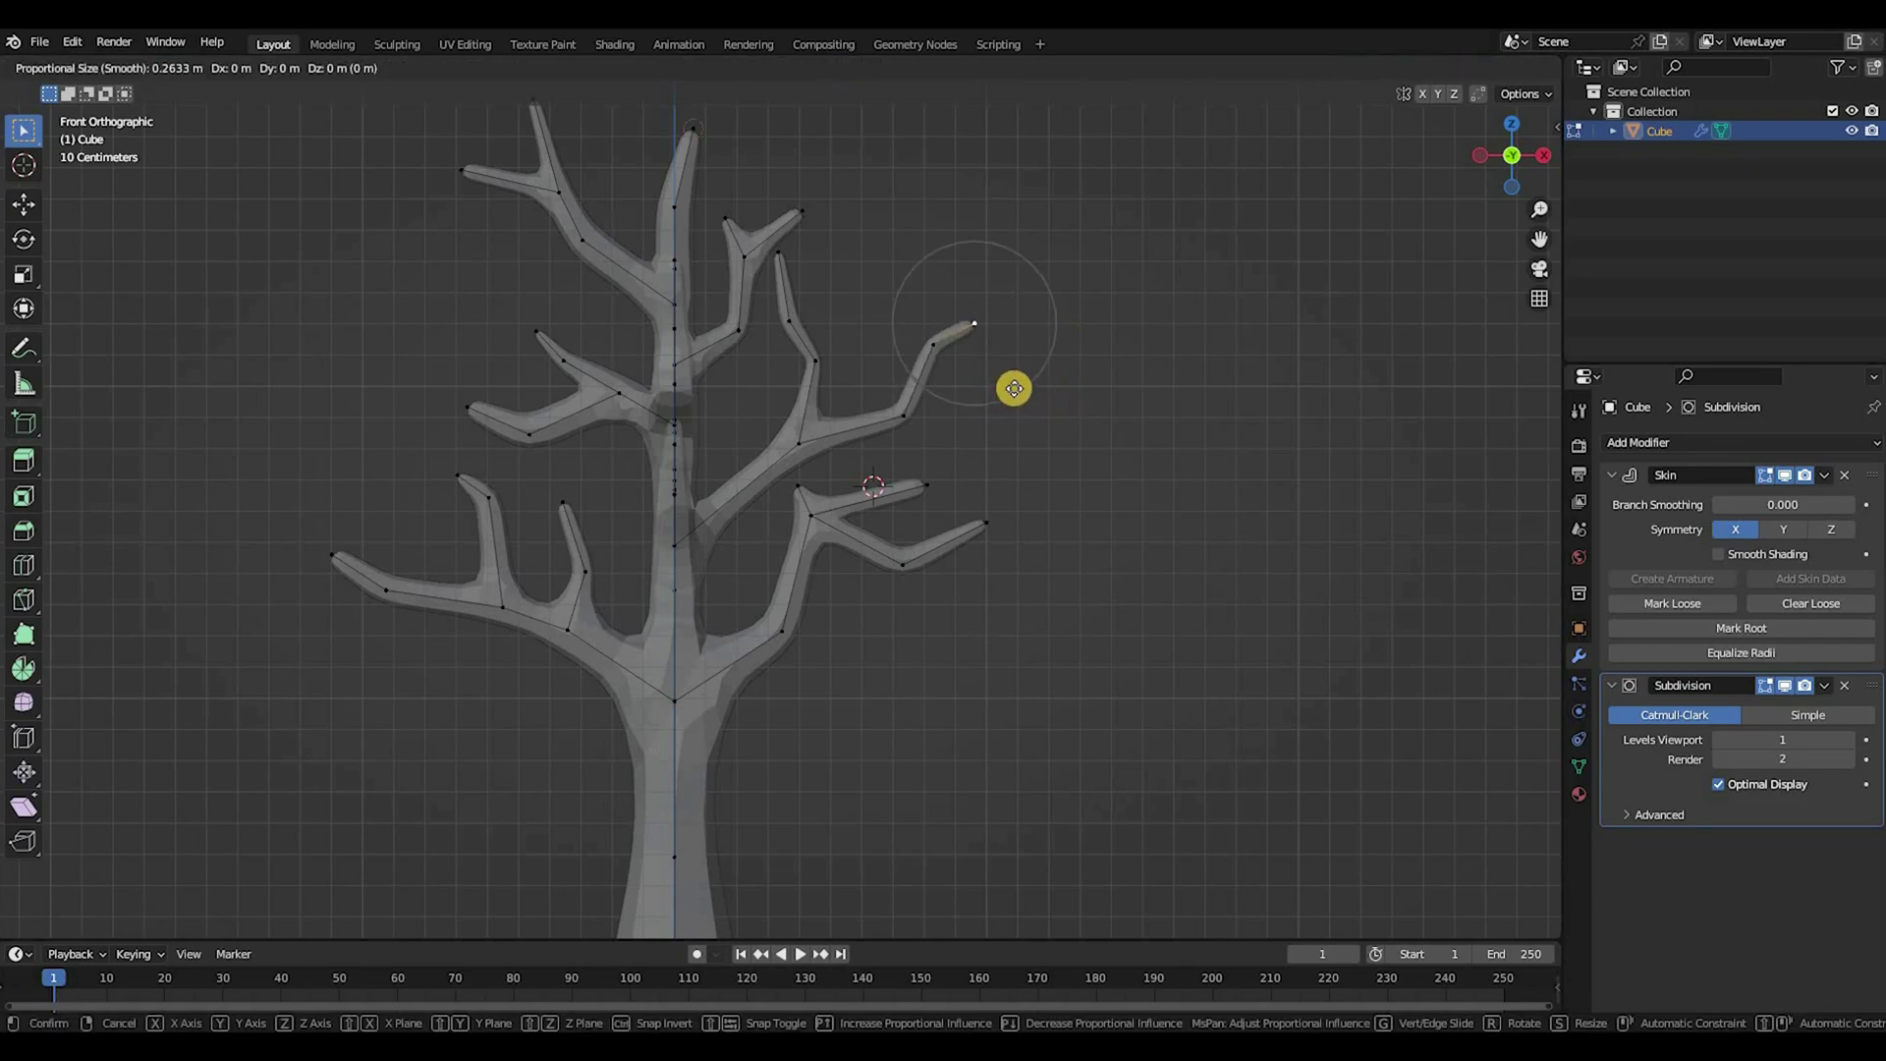
scroll(1007, 388, "down", 3)
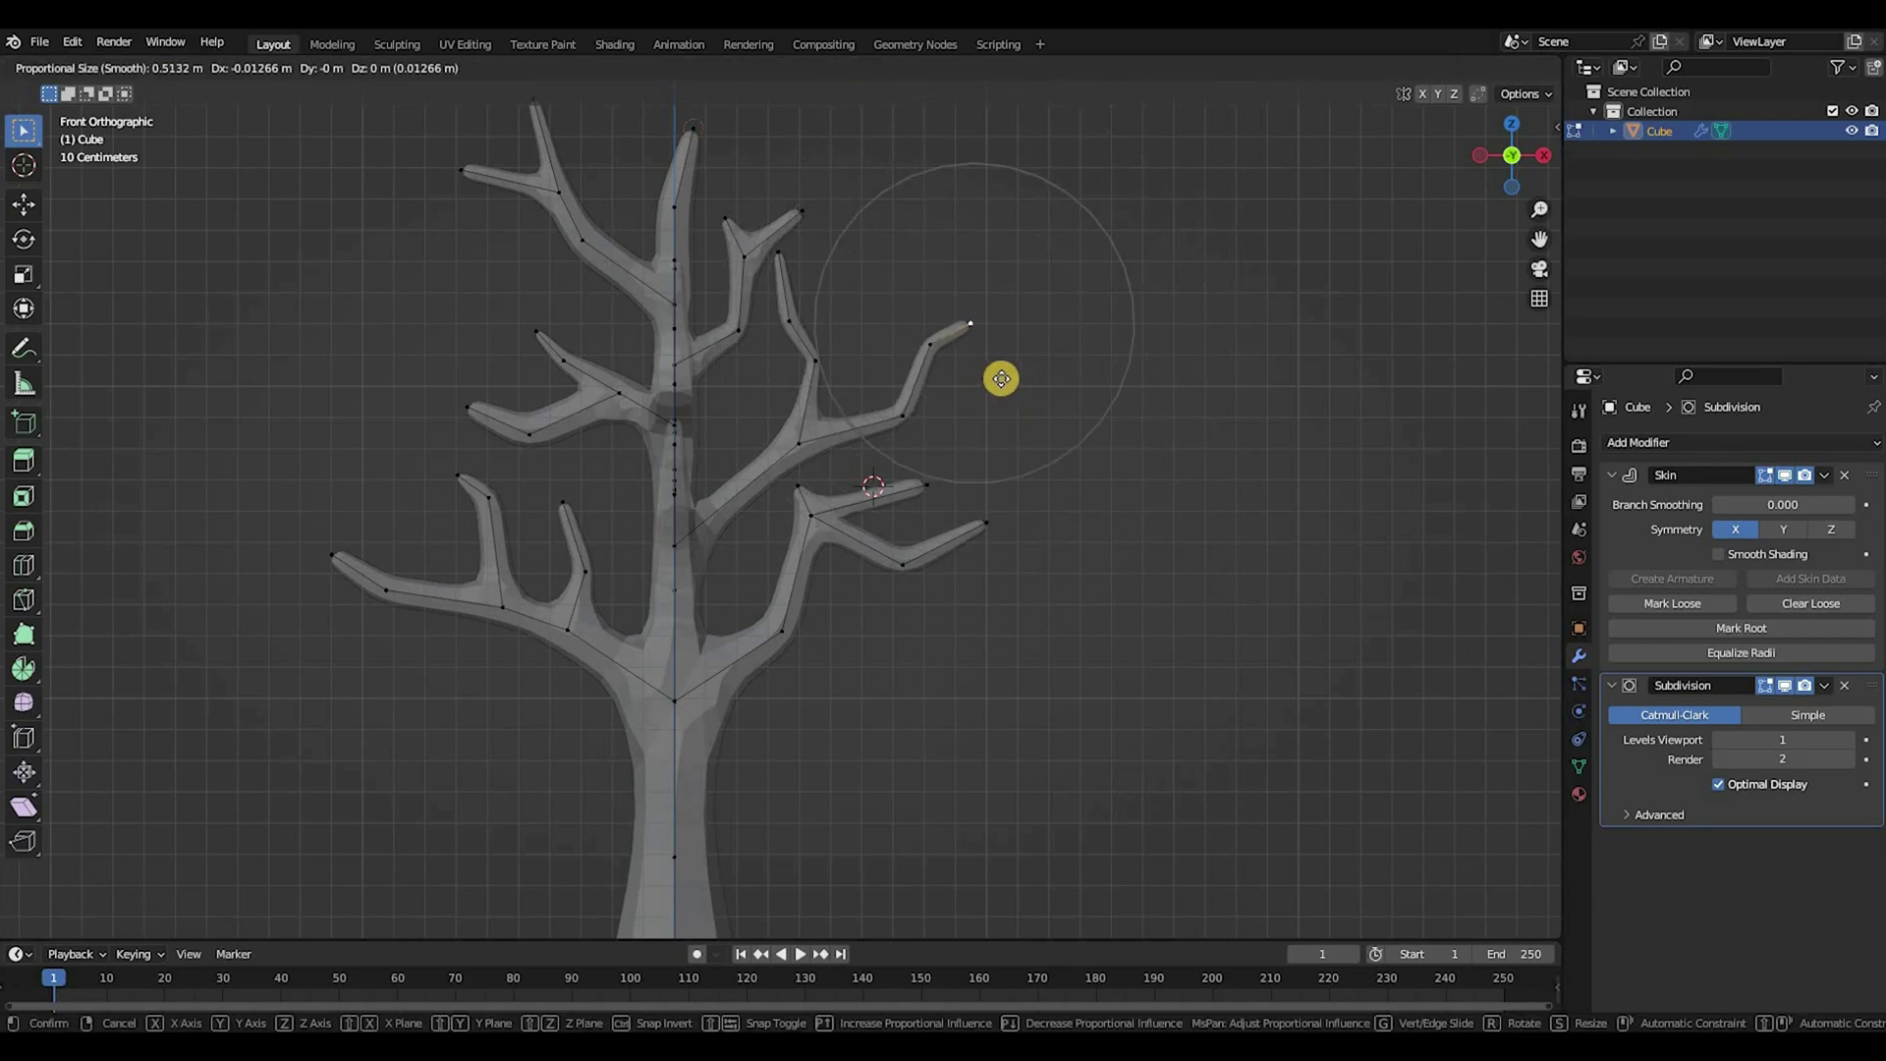
left_click(1002, 384)
scroll(933, 417, "down", 3)
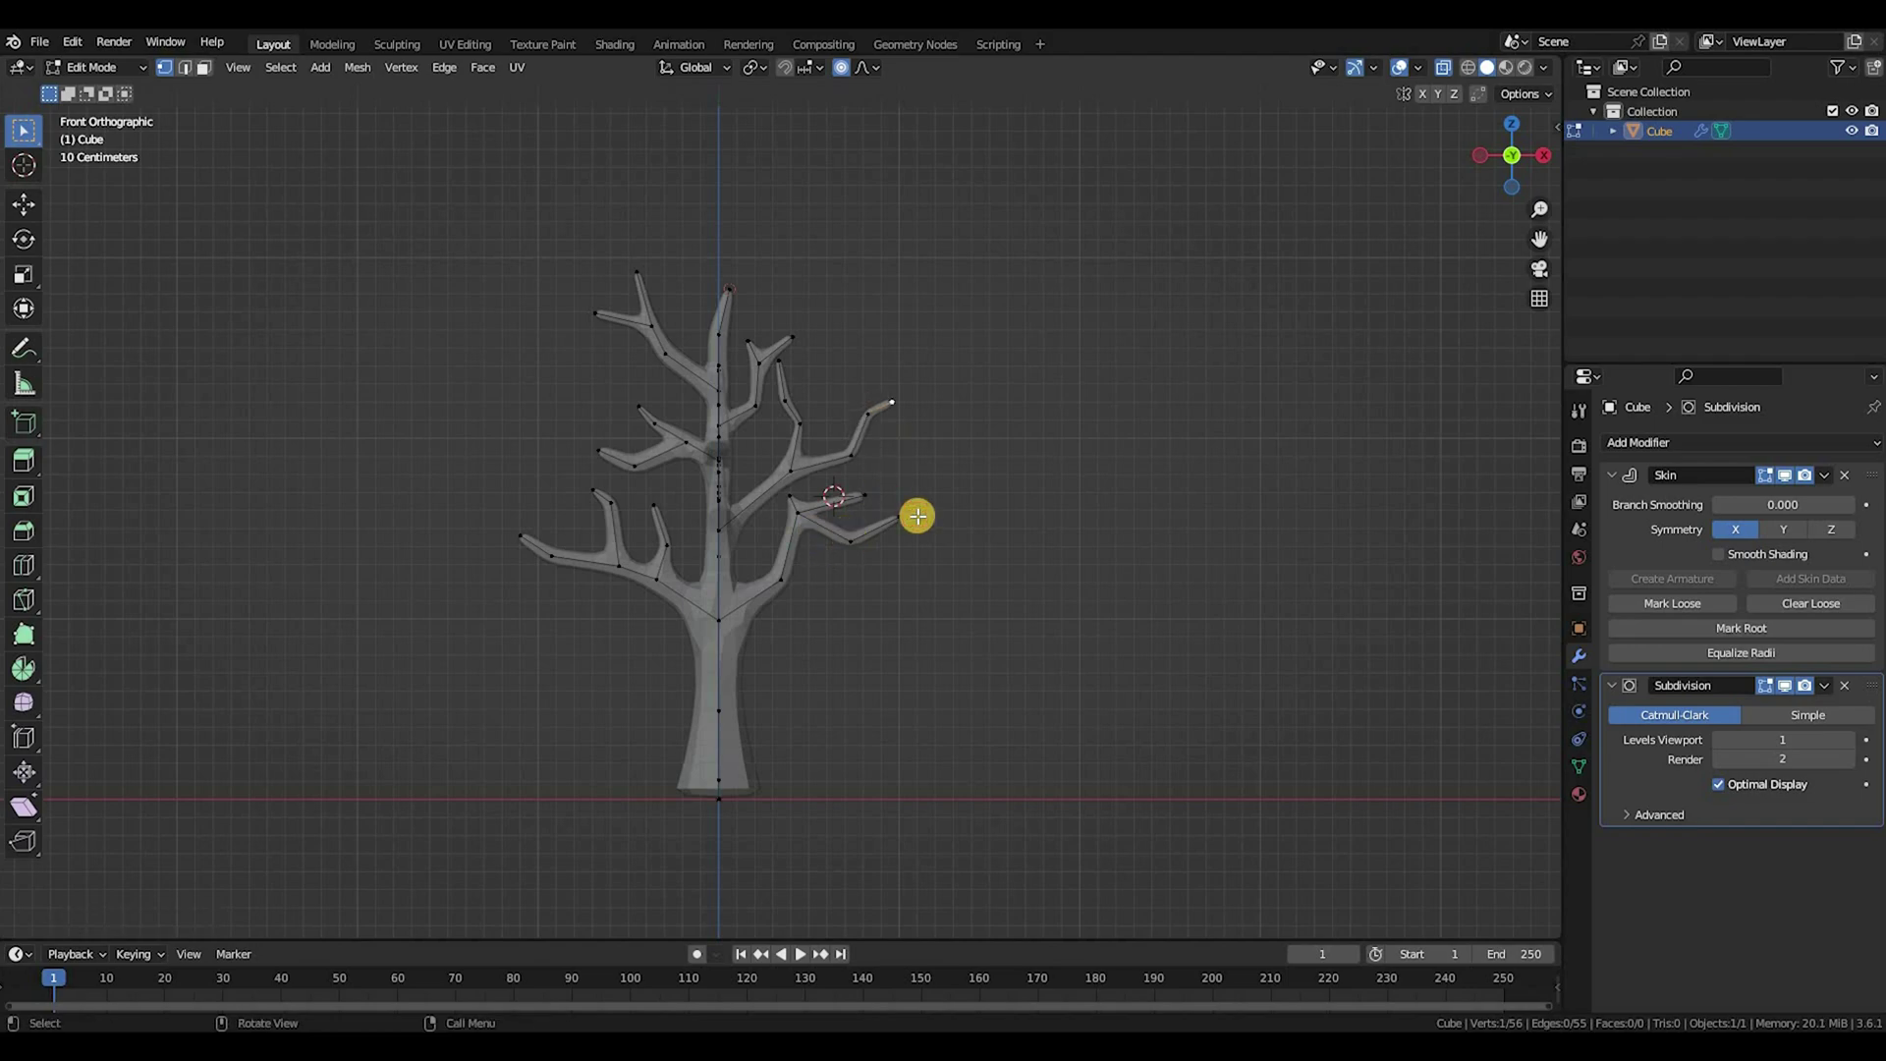
Step: Reposition the positive-X branches and raise the mid-height negative-X branch's lower bend vertex with proportional editing
scroll(917, 516, "up", 3)
key("g")
left_click(651, 563)
left_click(652, 563)
key("g")
left_click(681, 572)
key("ctrl+z")
left_click(521, 430)
key("g")
left_click(508, 410)
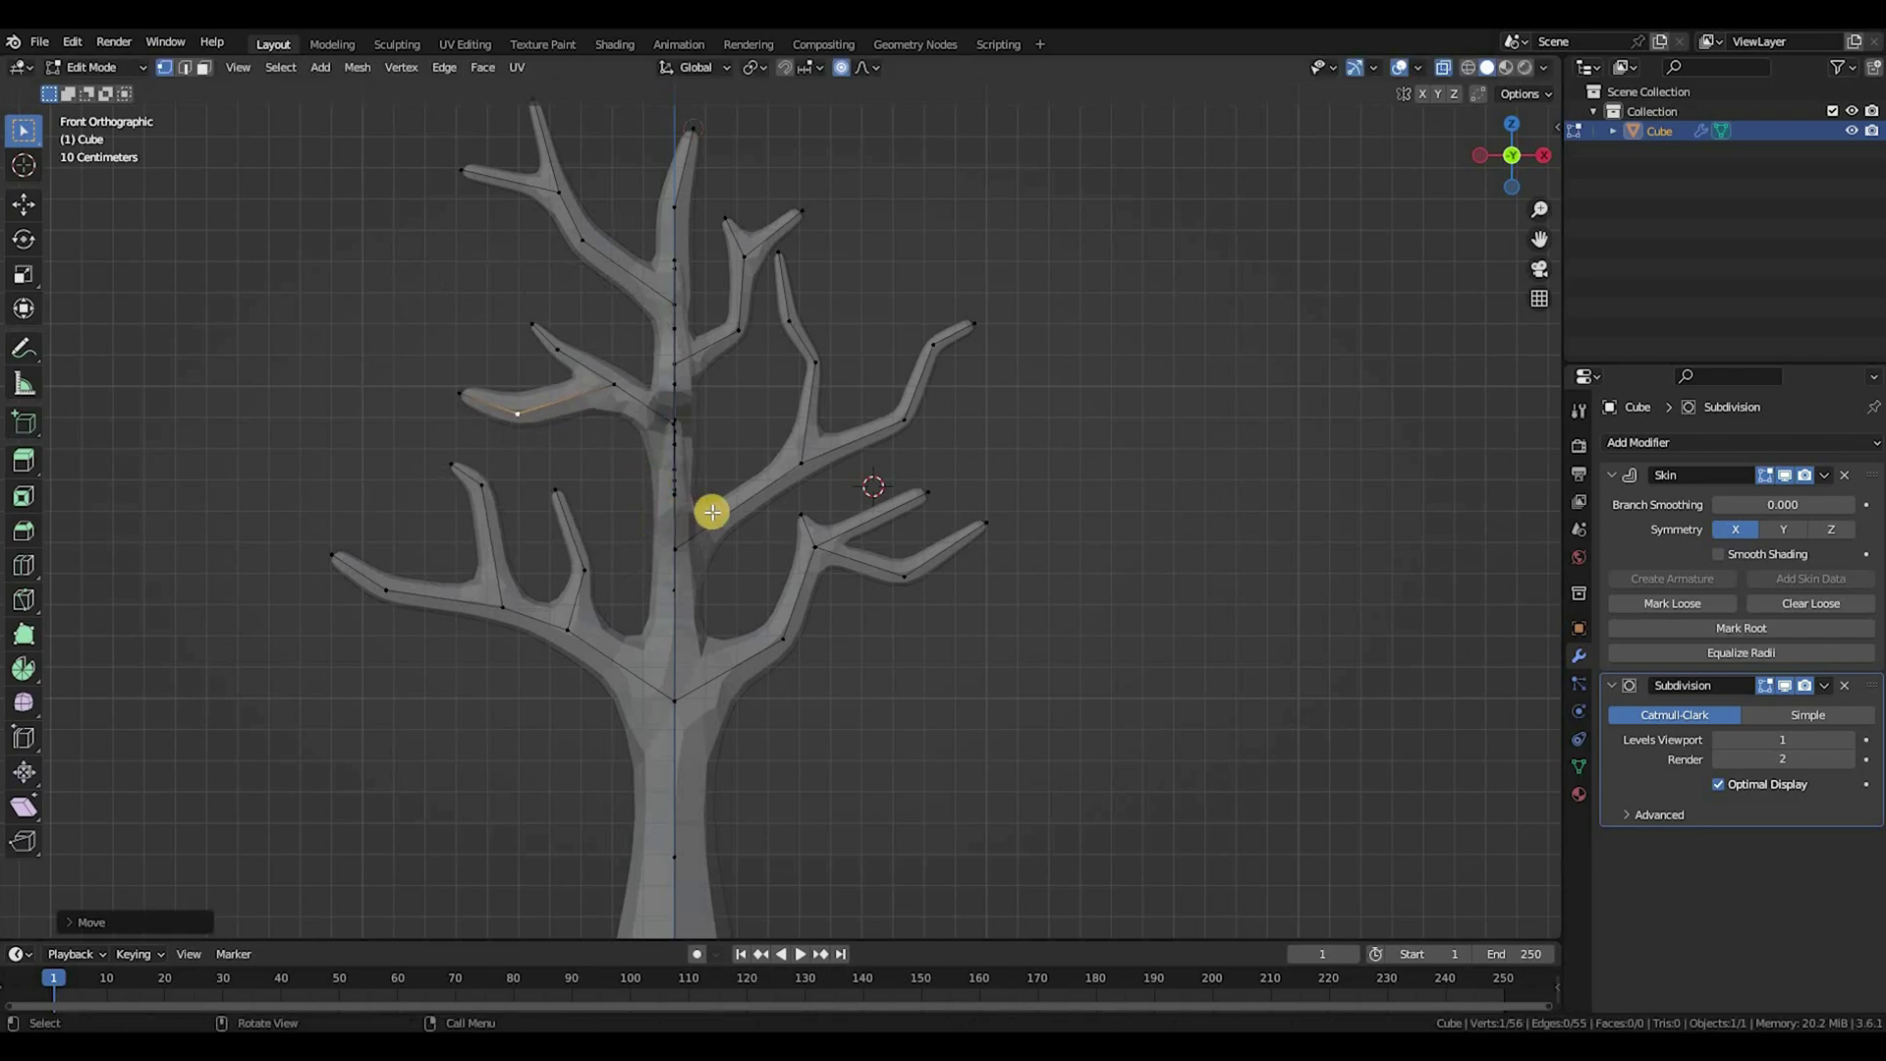
Step: Bend the trunk by moving the vertex at the upper positive-X branch's base toward negative X with proportional editing
middle_click_drag(776, 532, 733, 539)
left_click(733, 541)
key("KP_3")
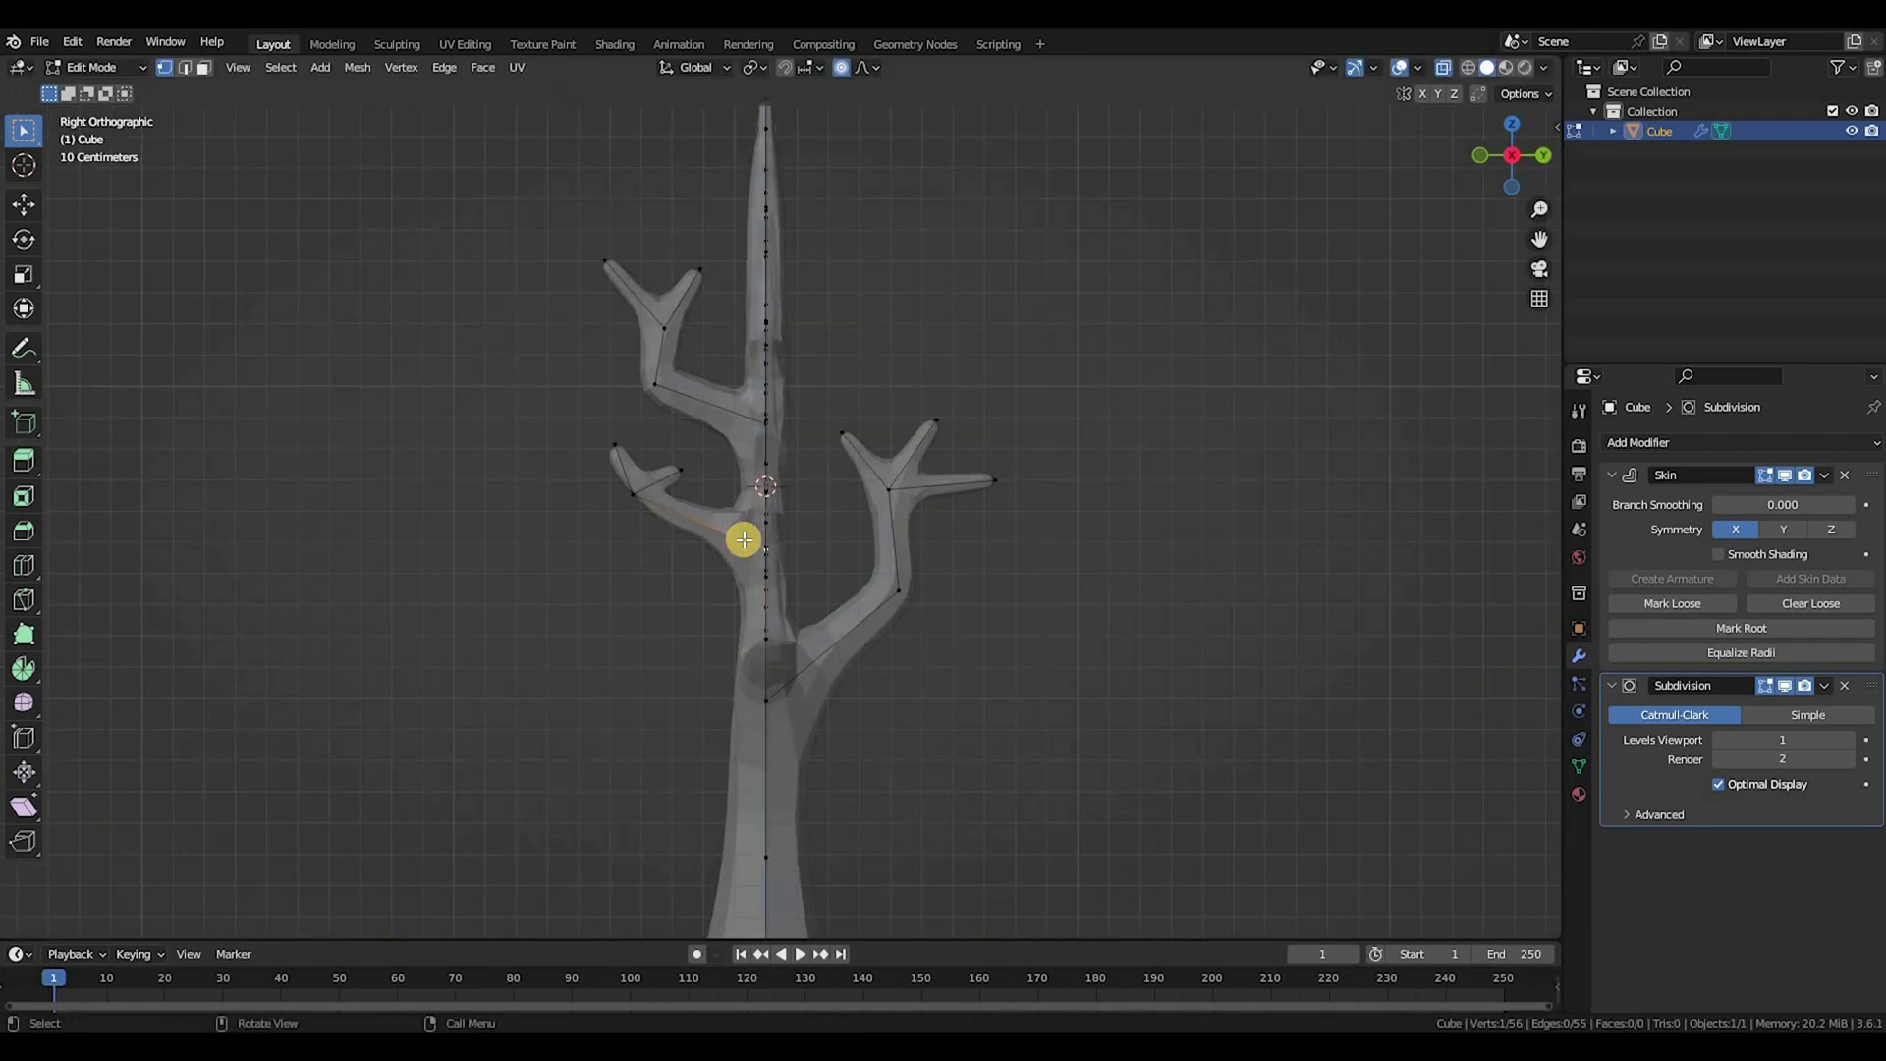
key("KP_1")
scroll(784, 521, "up", 5)
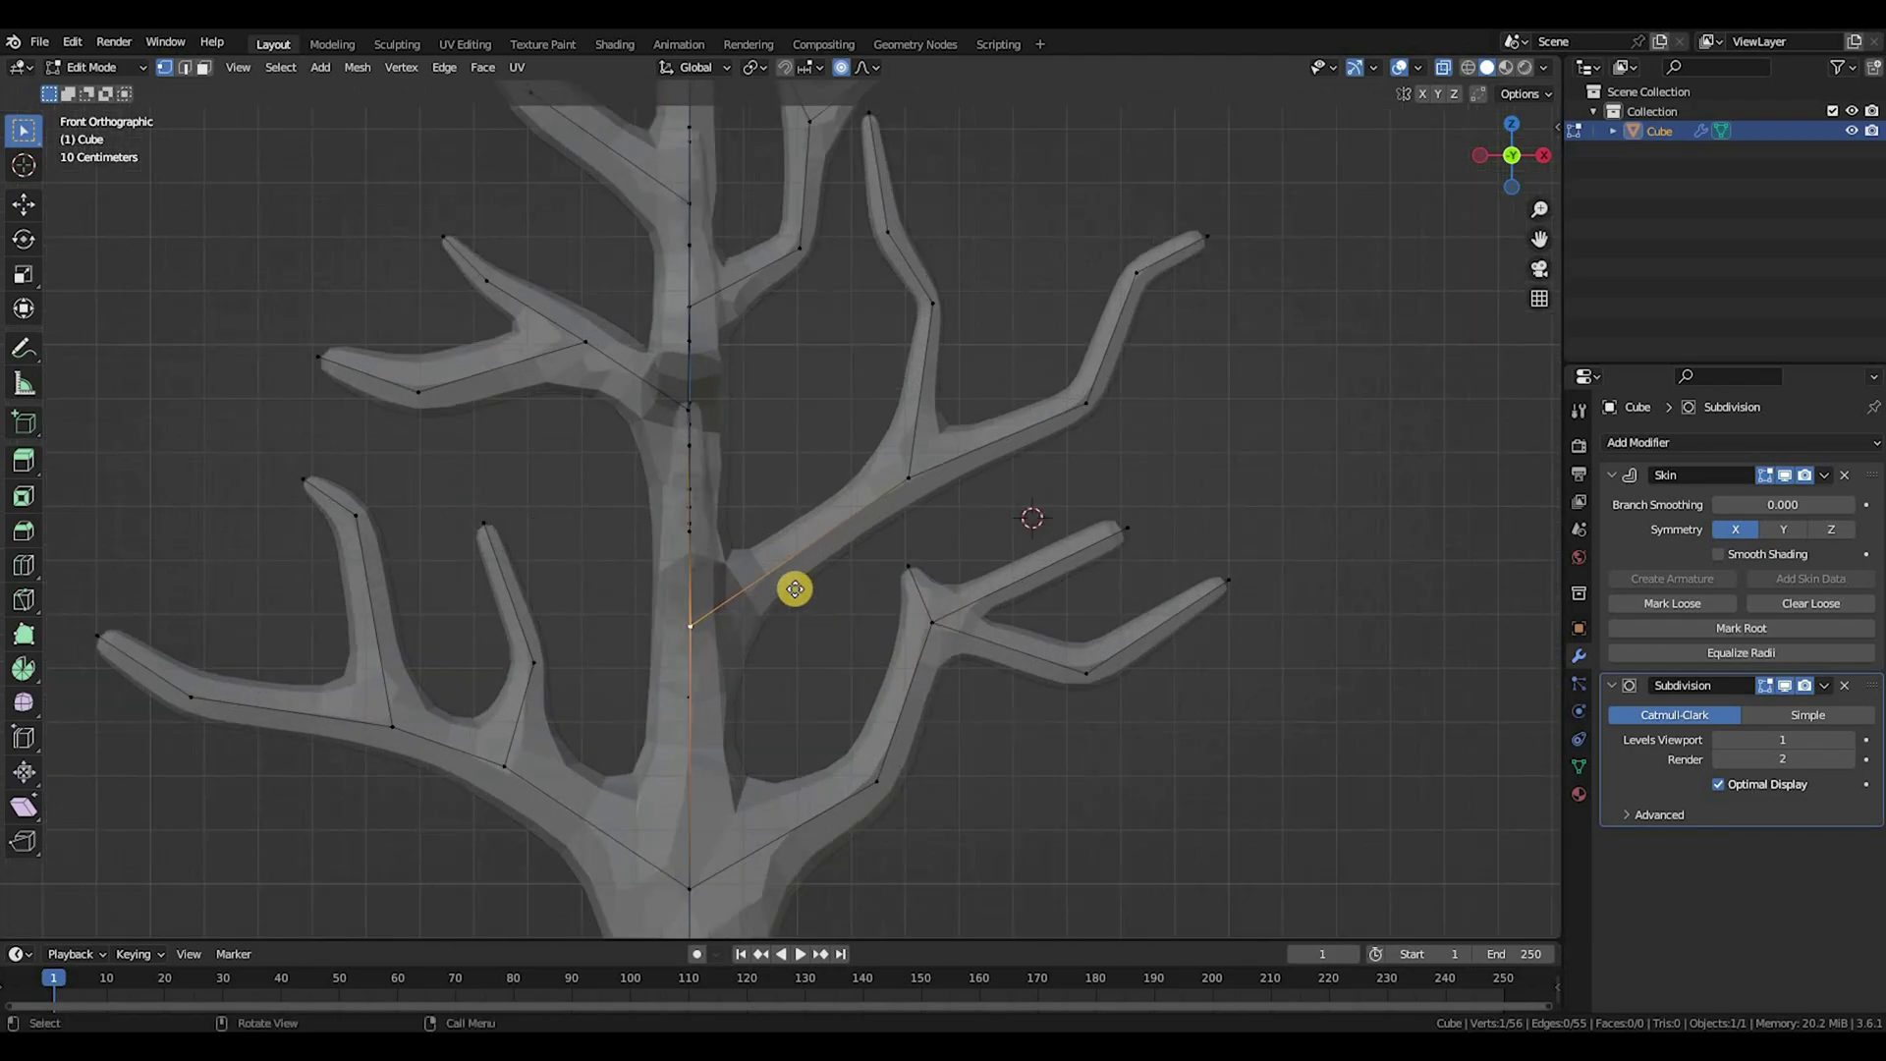
scroll(794, 589, "down", 2)
key("g")
left_click(711, 553)
Step: Turn off X-ray and inspect the skin mesh around the lower negative-Y branch's side twig
middle_click_drag(1407, 175, 1461, 173)
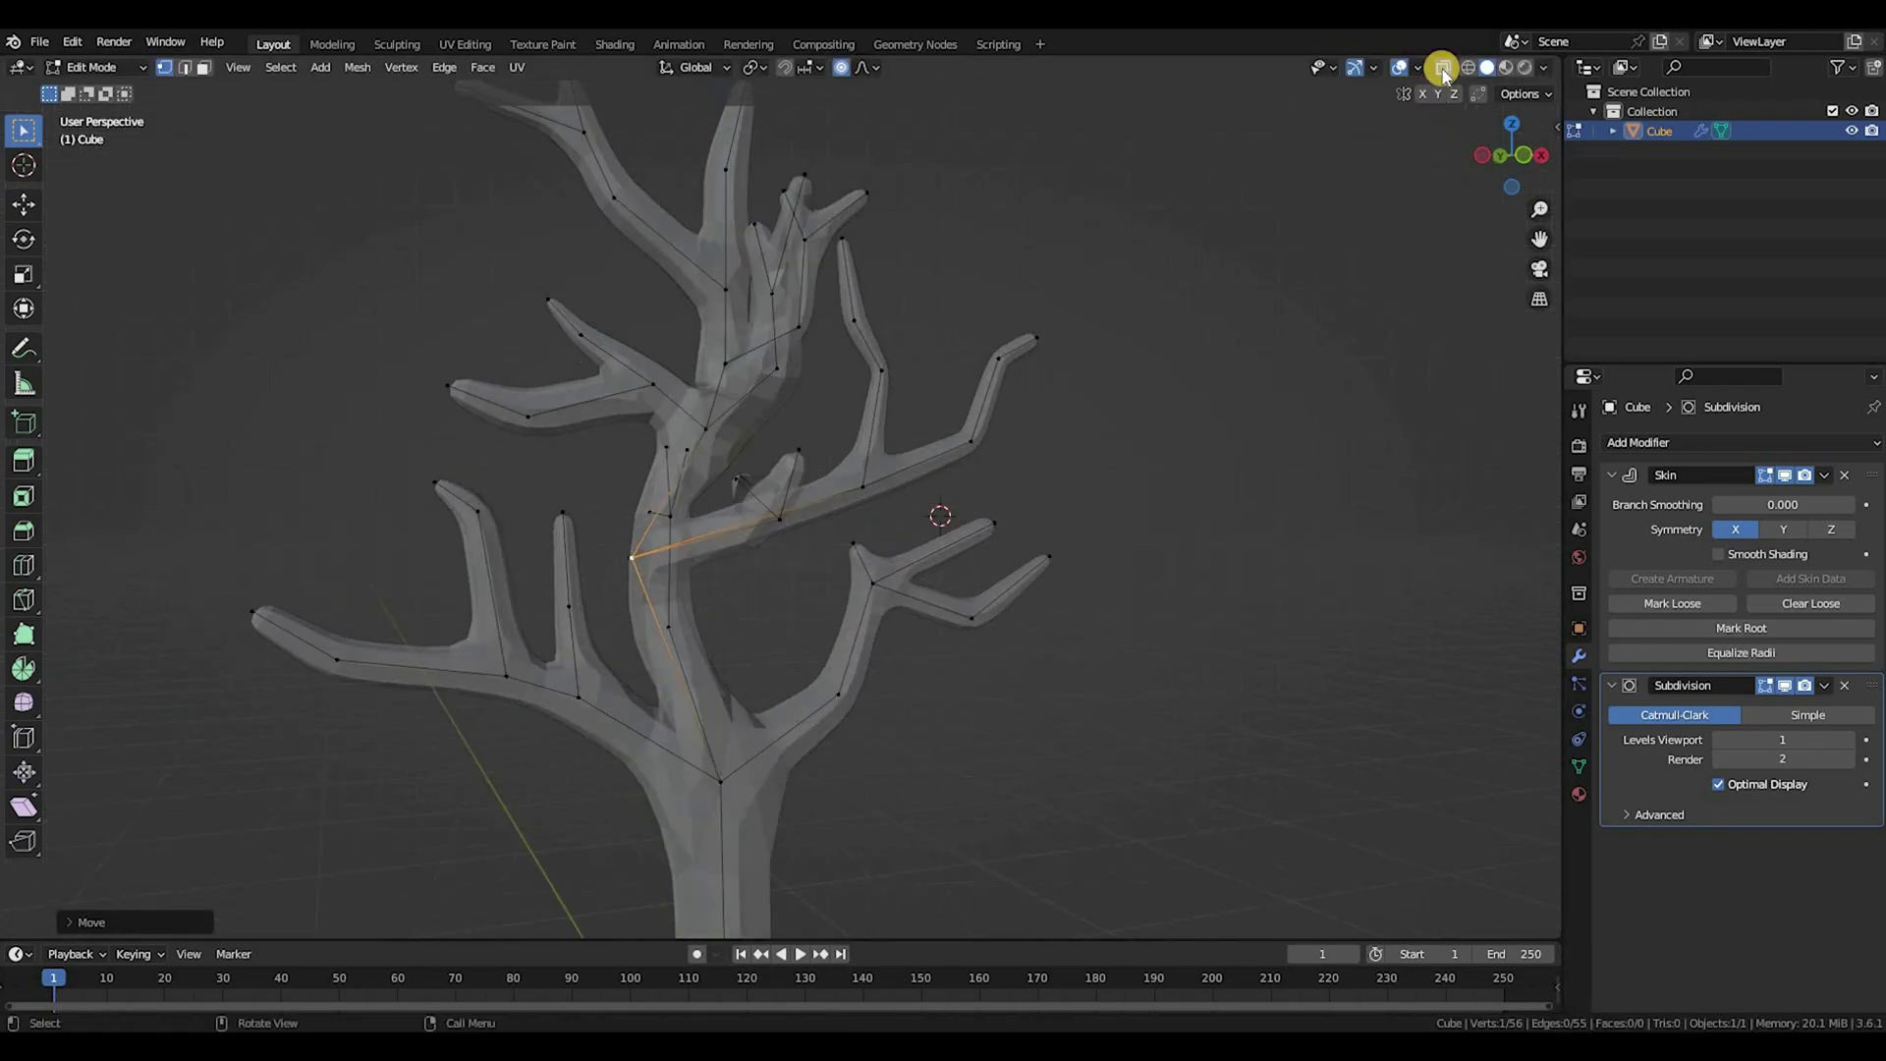
left_click(1443, 68)
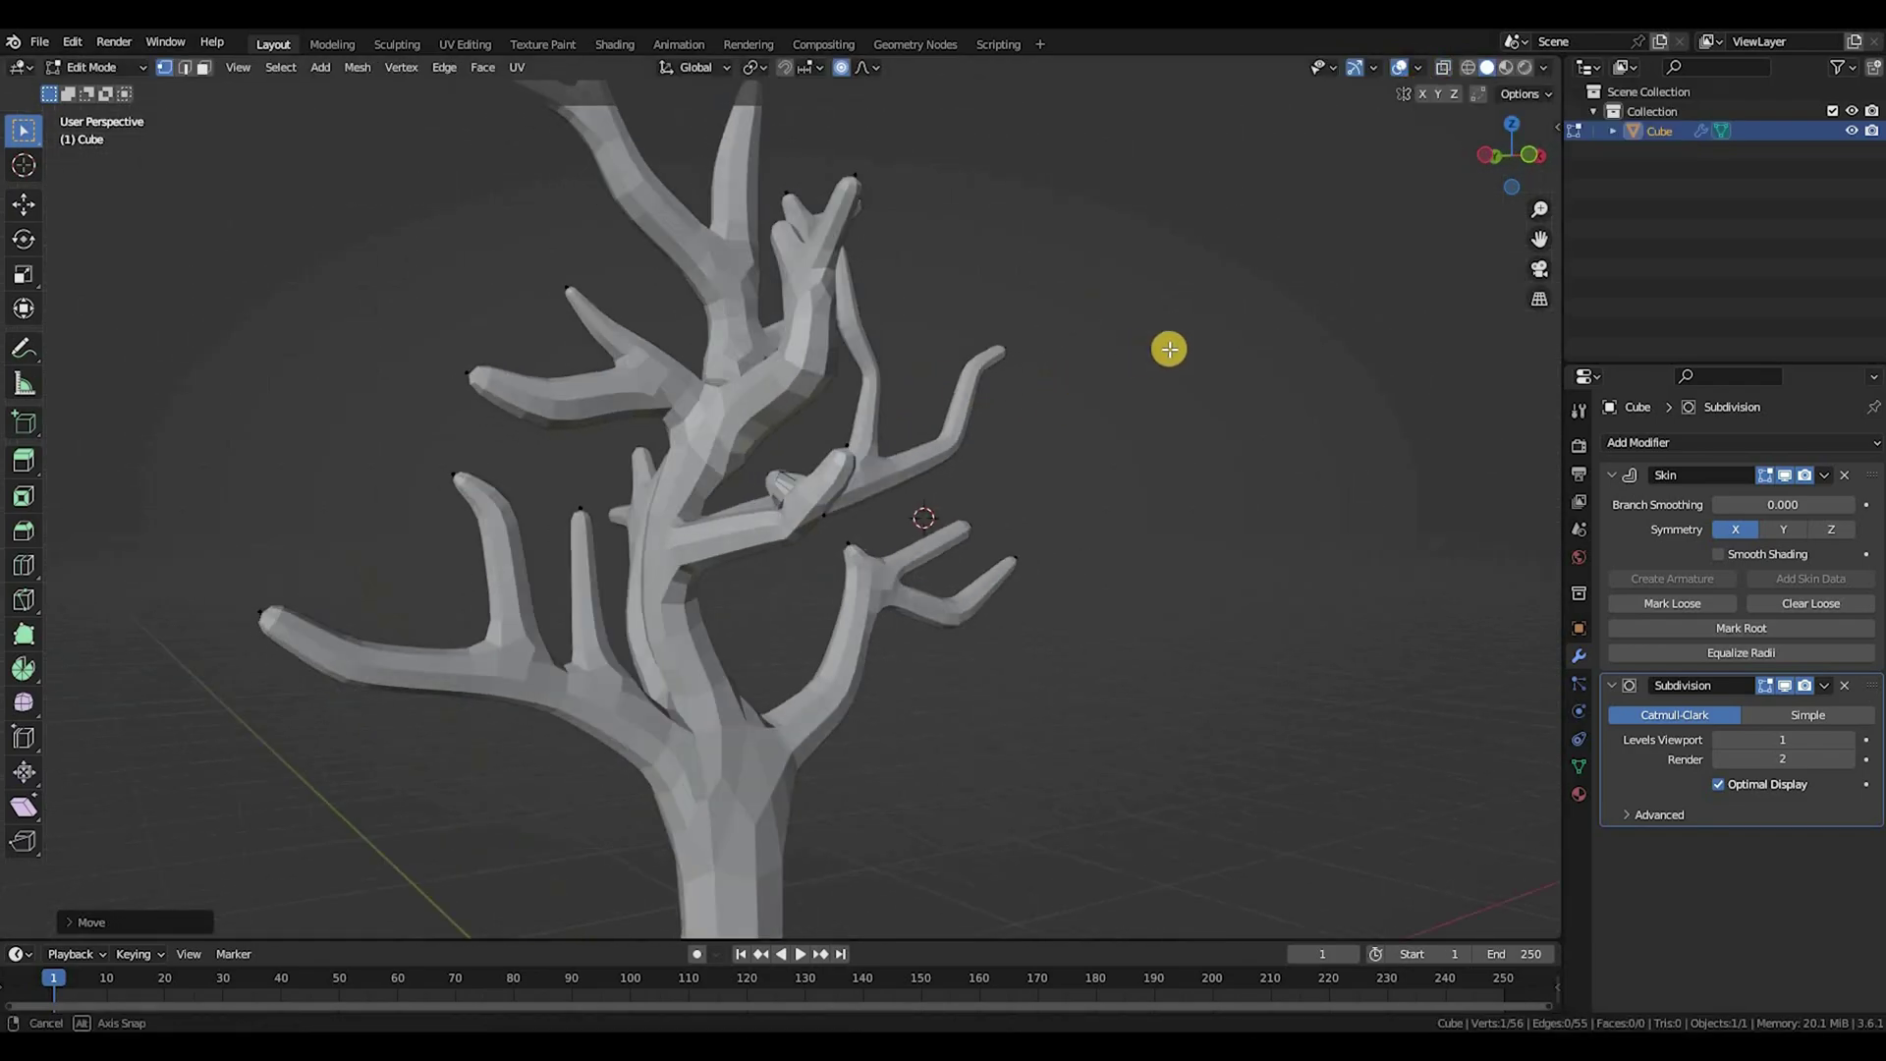
middle_click_drag(1170, 349, 1029, 694)
scroll(629, 630, "up", 4)
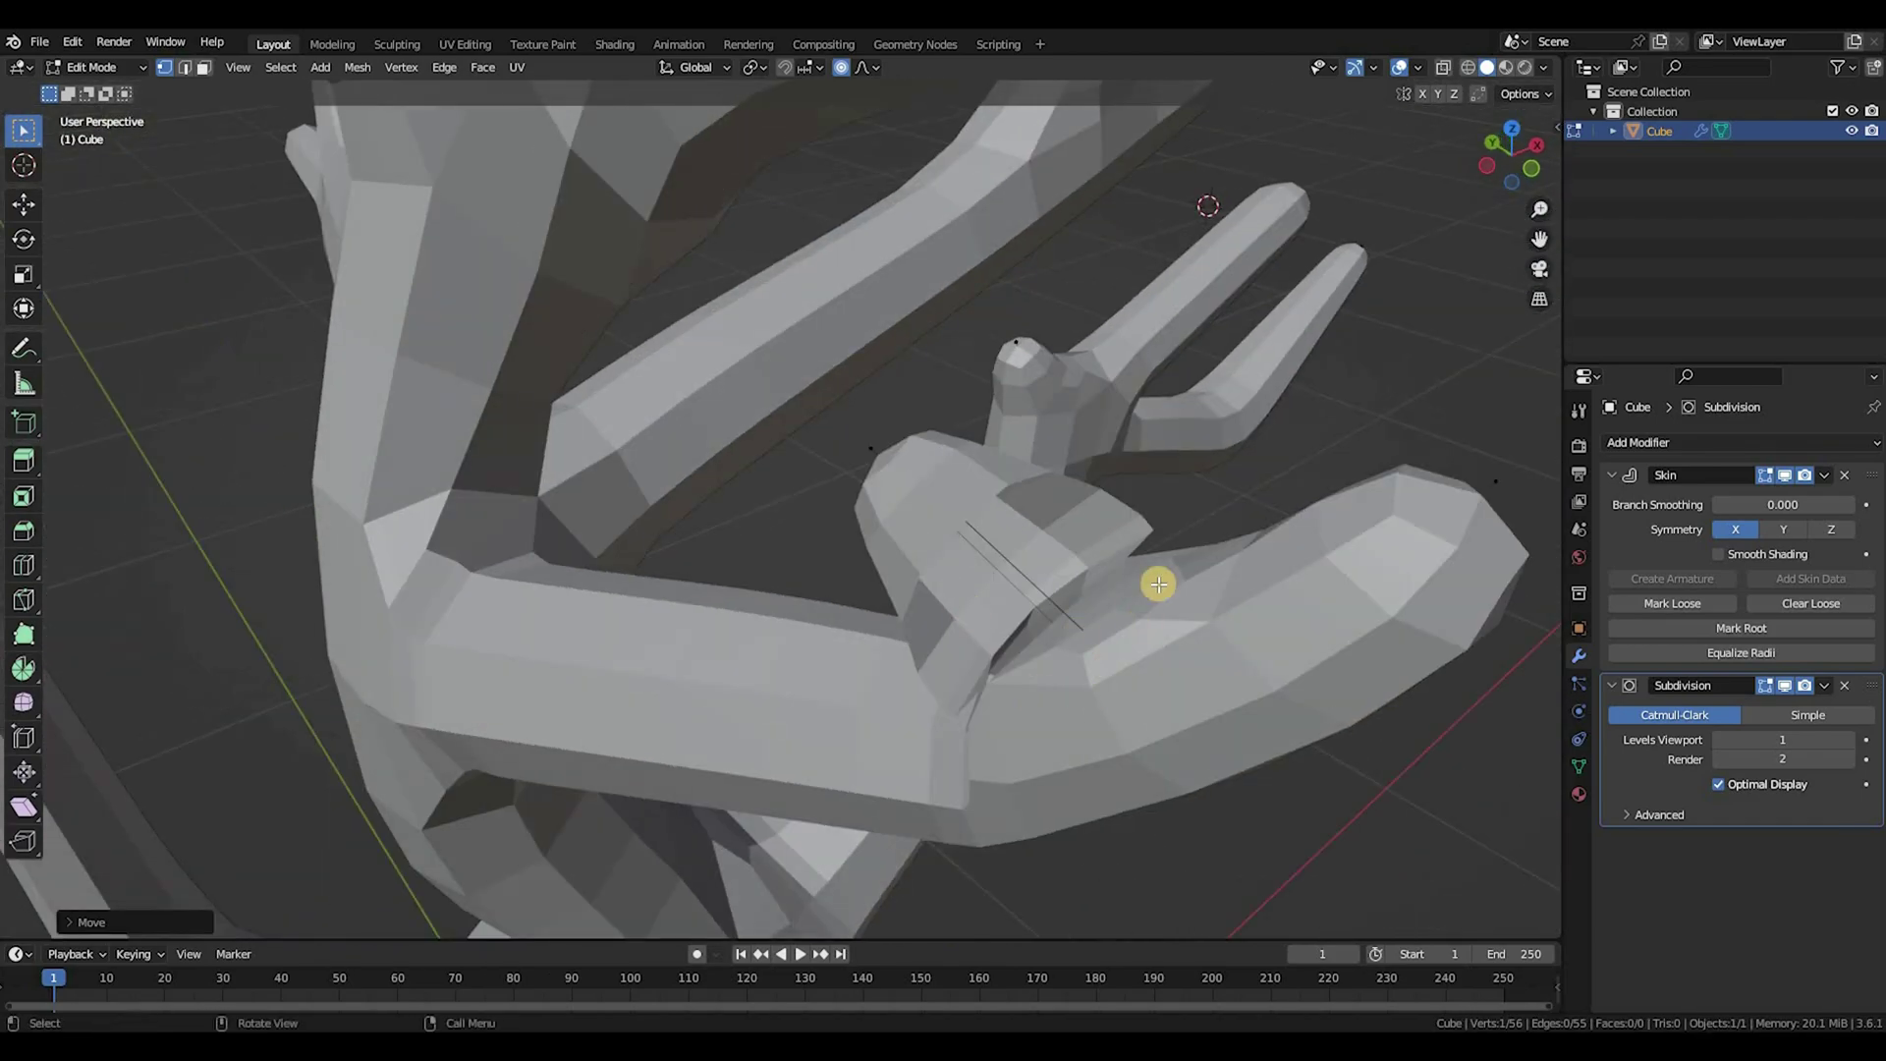
left_click(1090, 739)
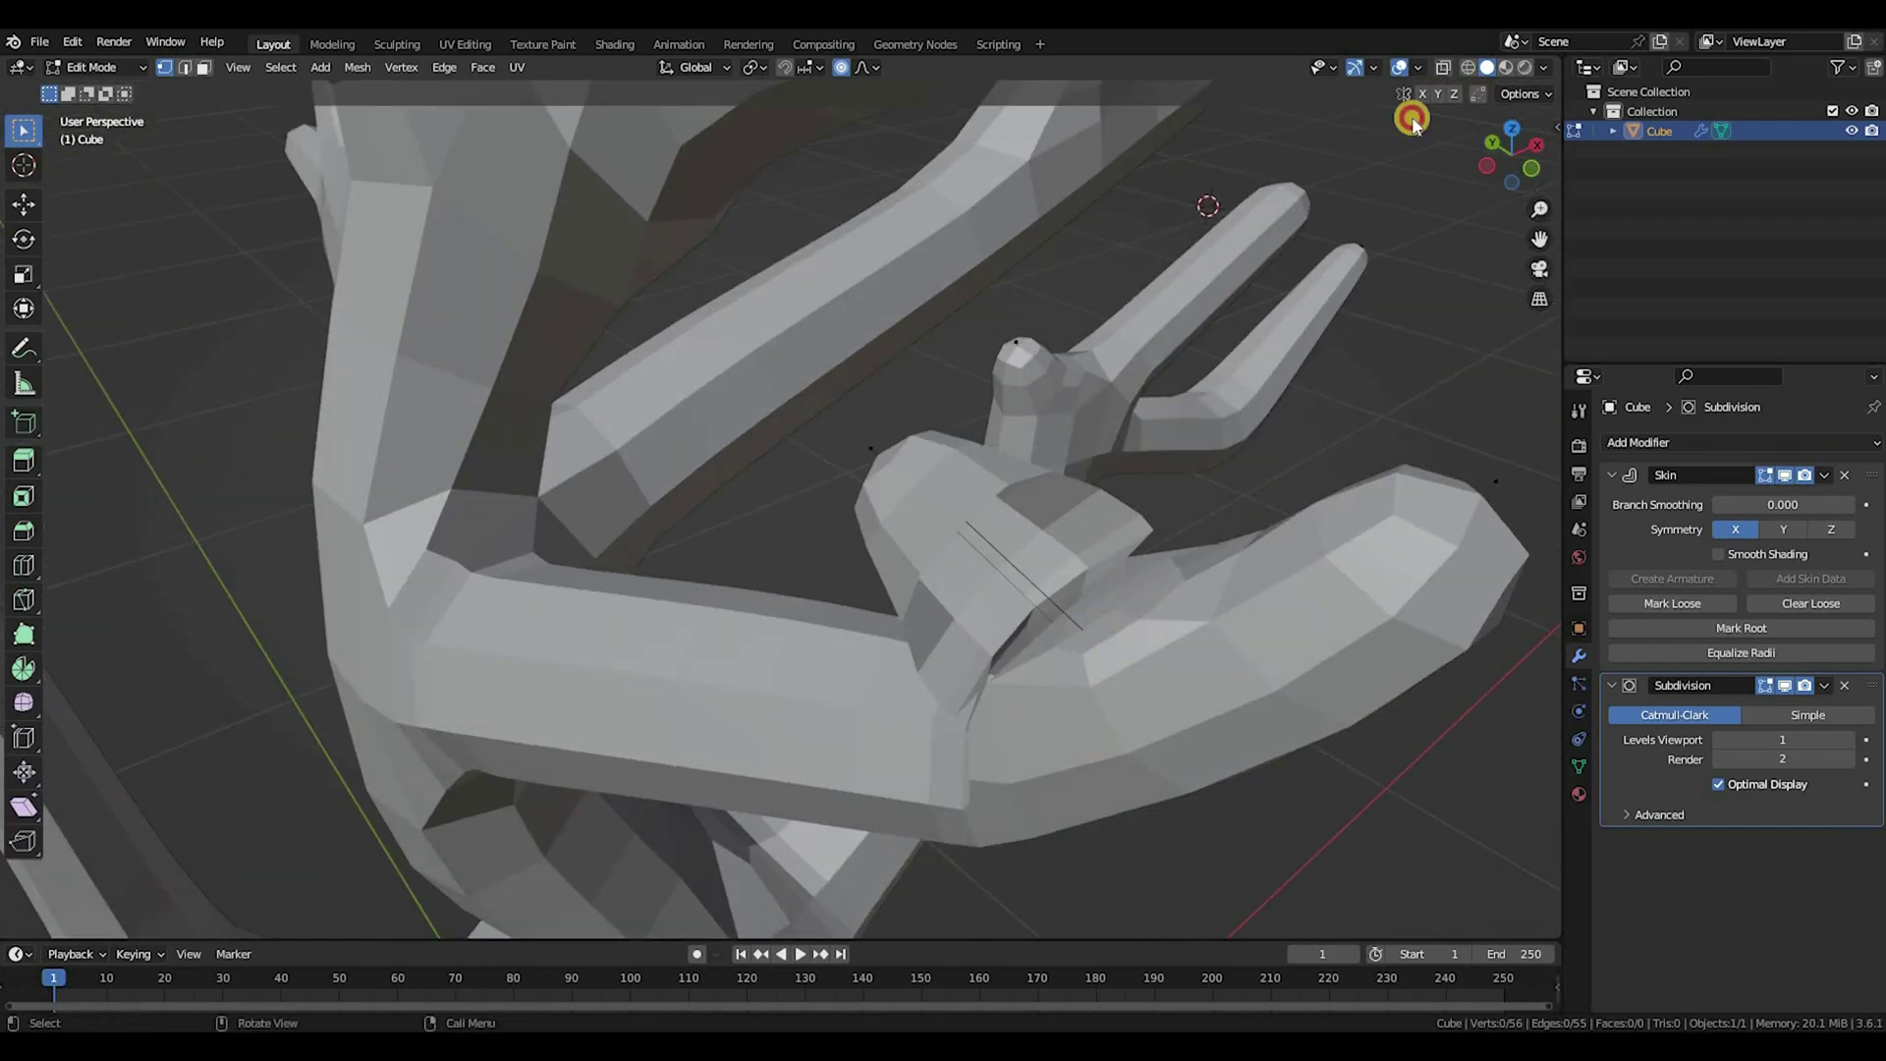
Step: Try to shrink the skin at the lower negative-Y branch's side twig tip with proportional editing on, and undo it
key("alt+z")
left_click(945, 707)
middle_click_drag(1295, 595, 1369, 557)
left_click(1175, 341)
key("ctrl+a")
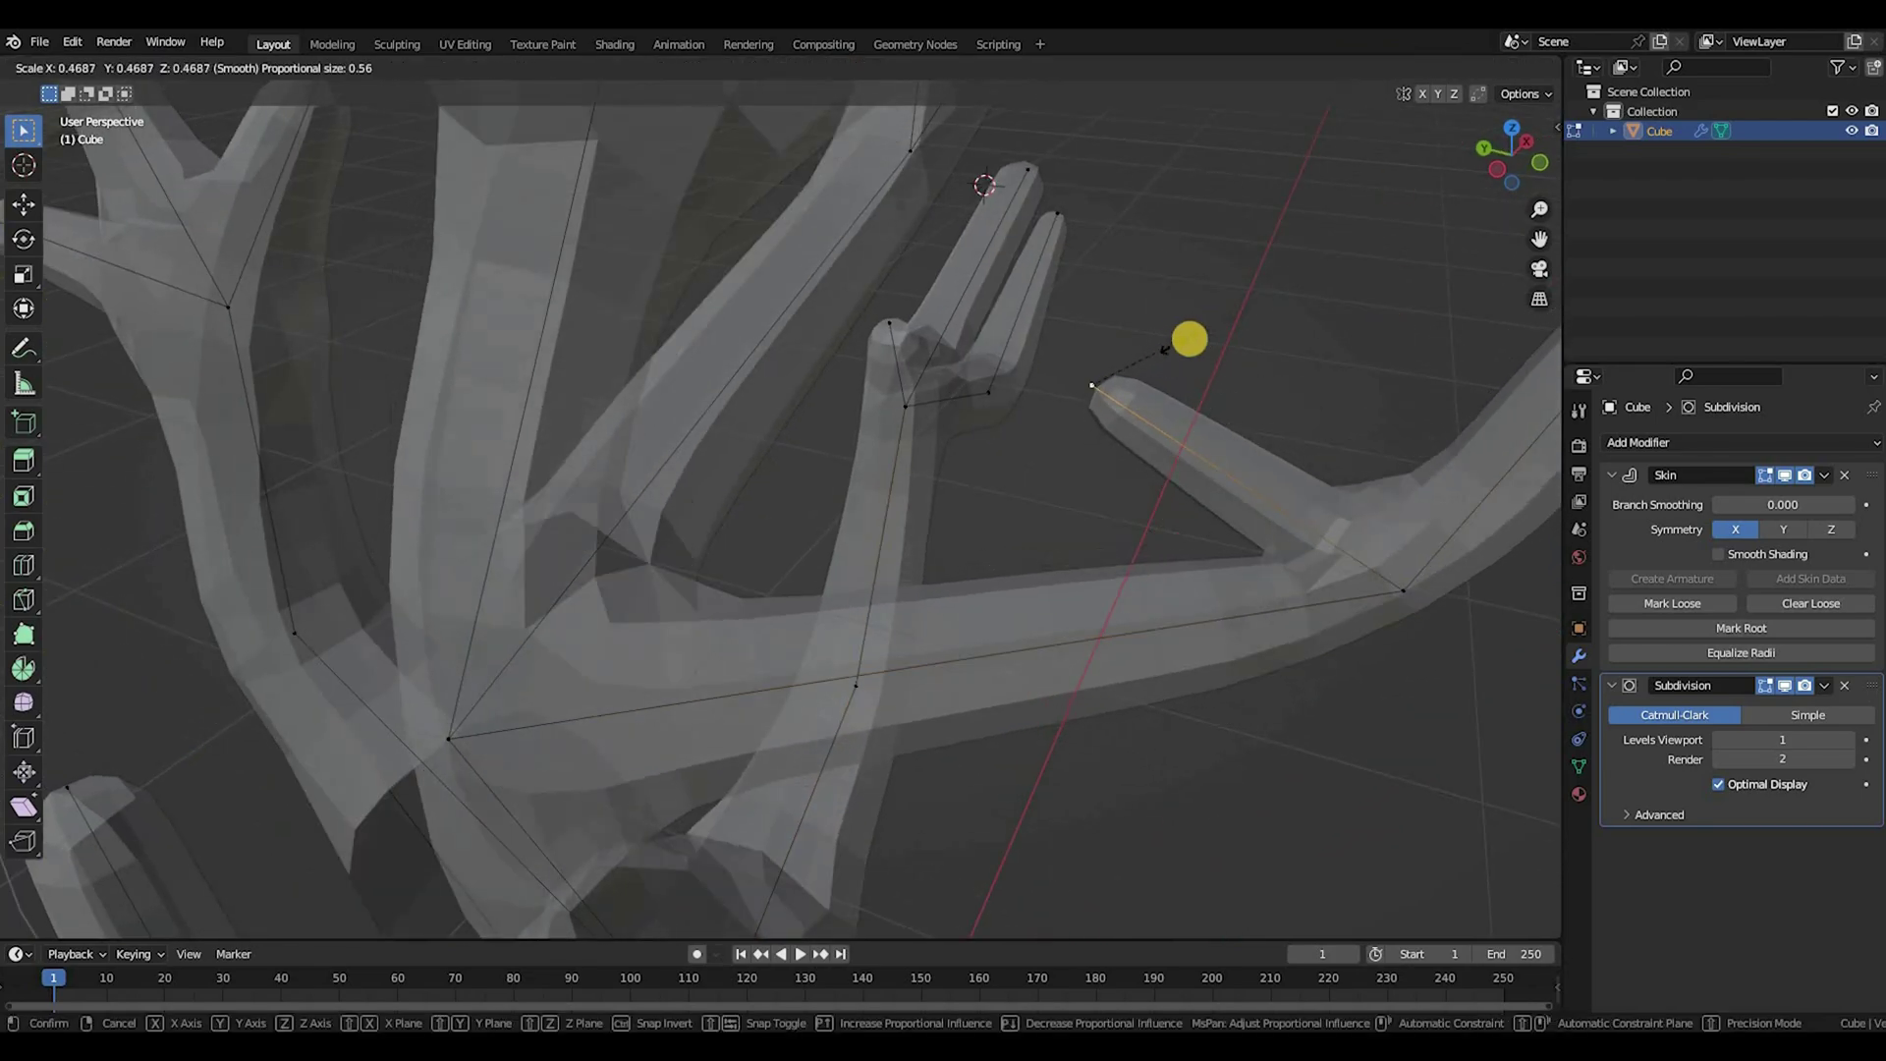
left_click(1177, 343)
key("ctrl+z")
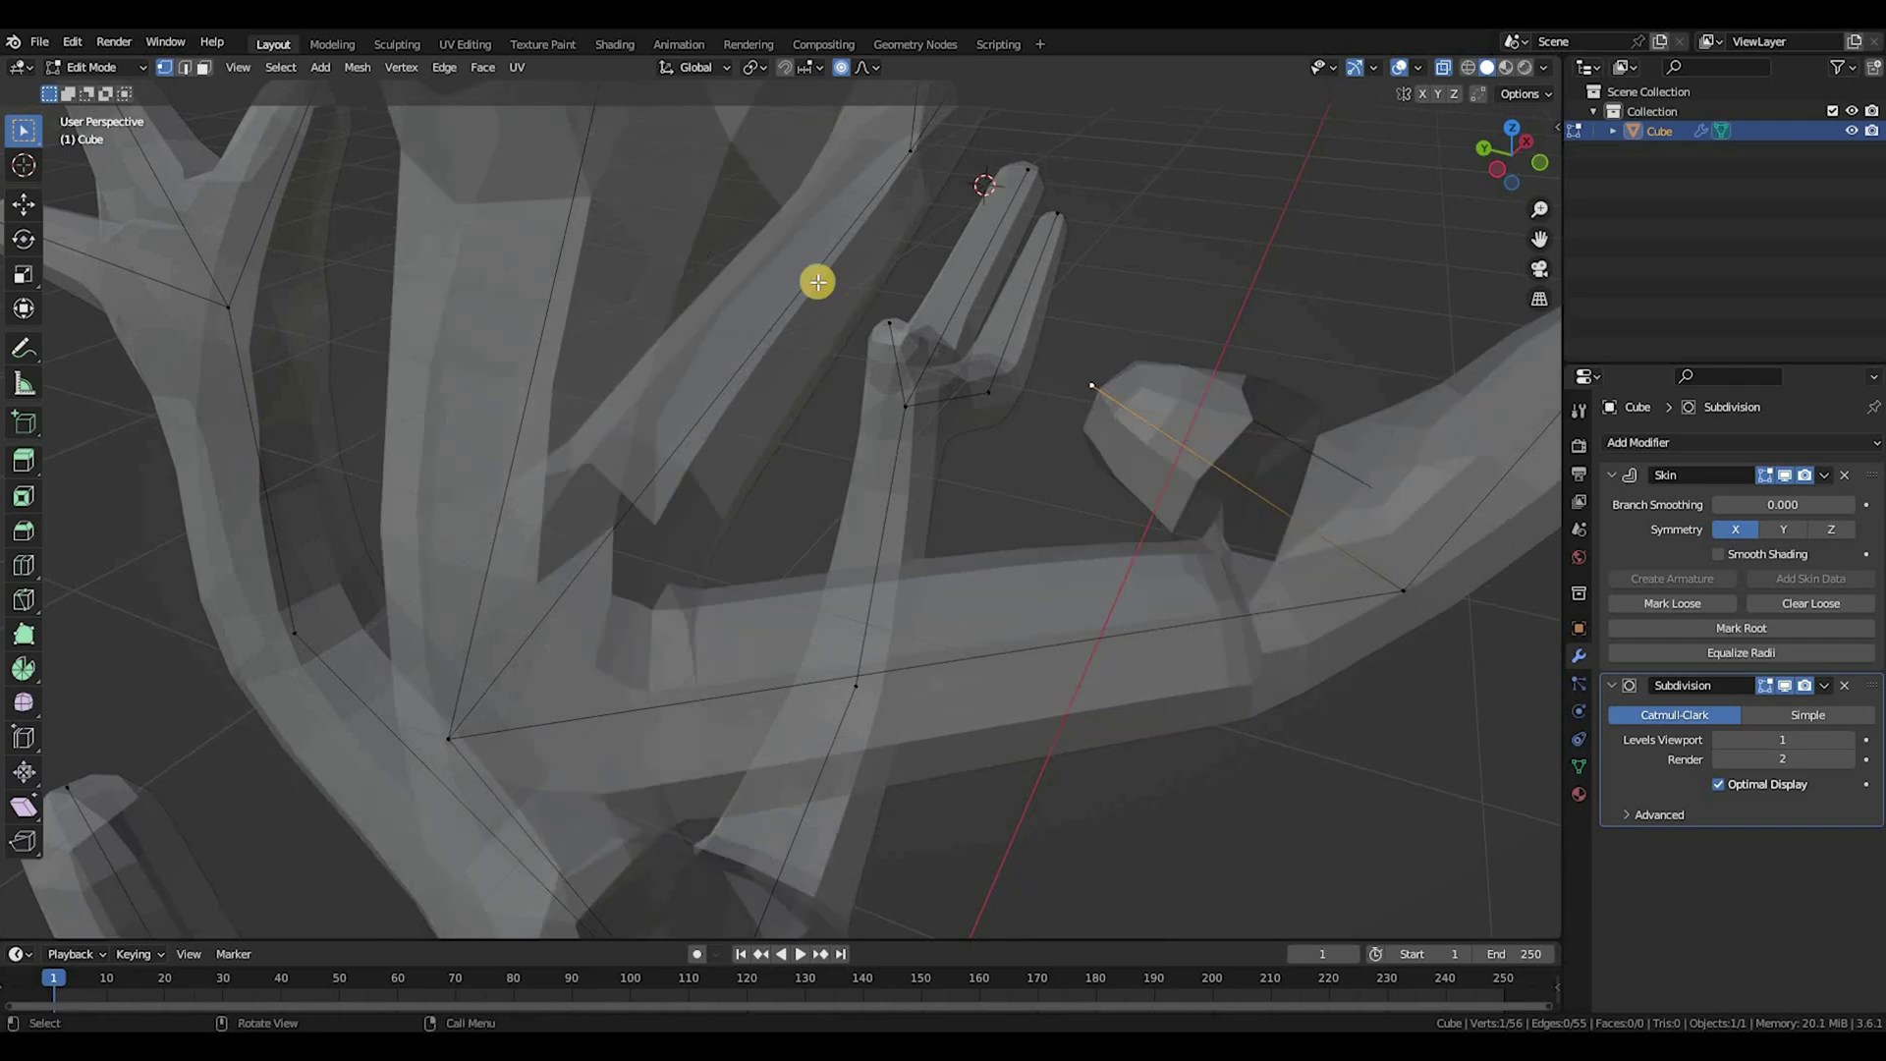
Step: Turn off proportional editing and shrink the skin radius at the lower negative-Y branch's side twig tip
scroll(816, 282, "down", 5)
scroll(1170, 363, "up", 3)
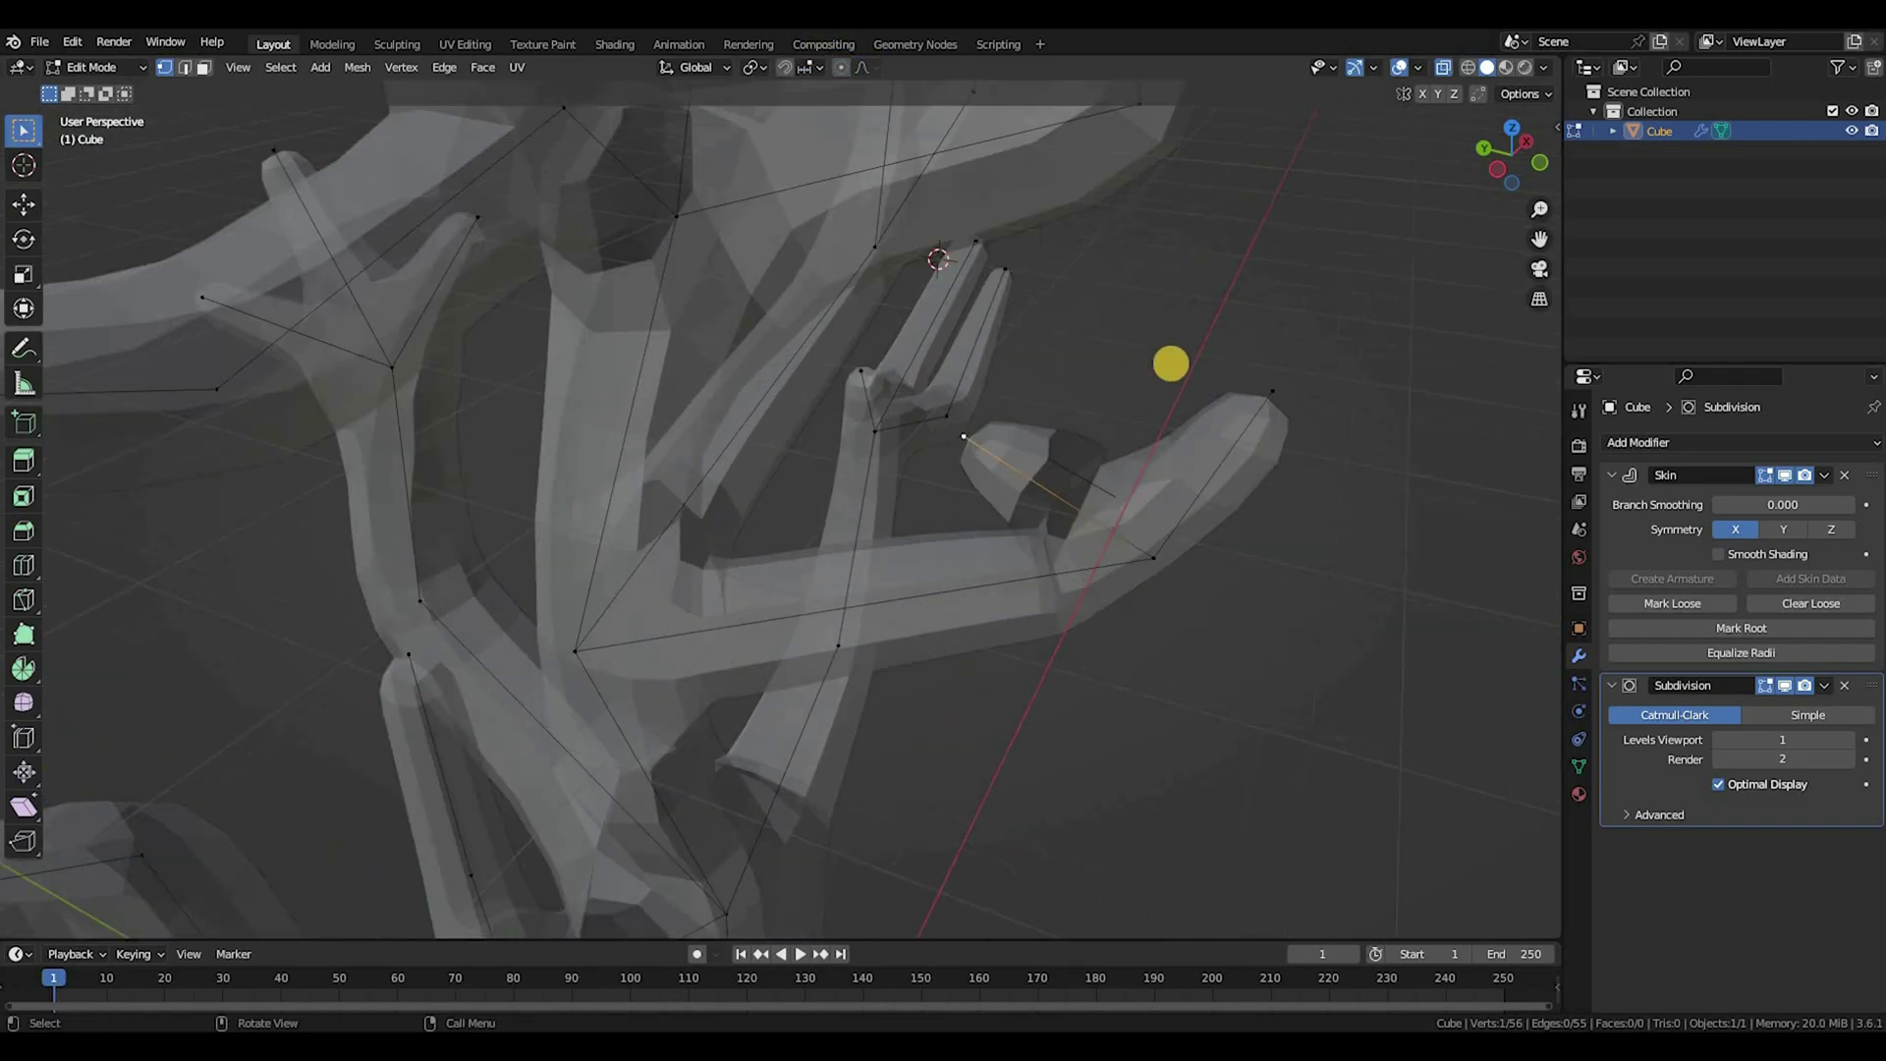
key("ctrl+a")
left_click(1102, 416)
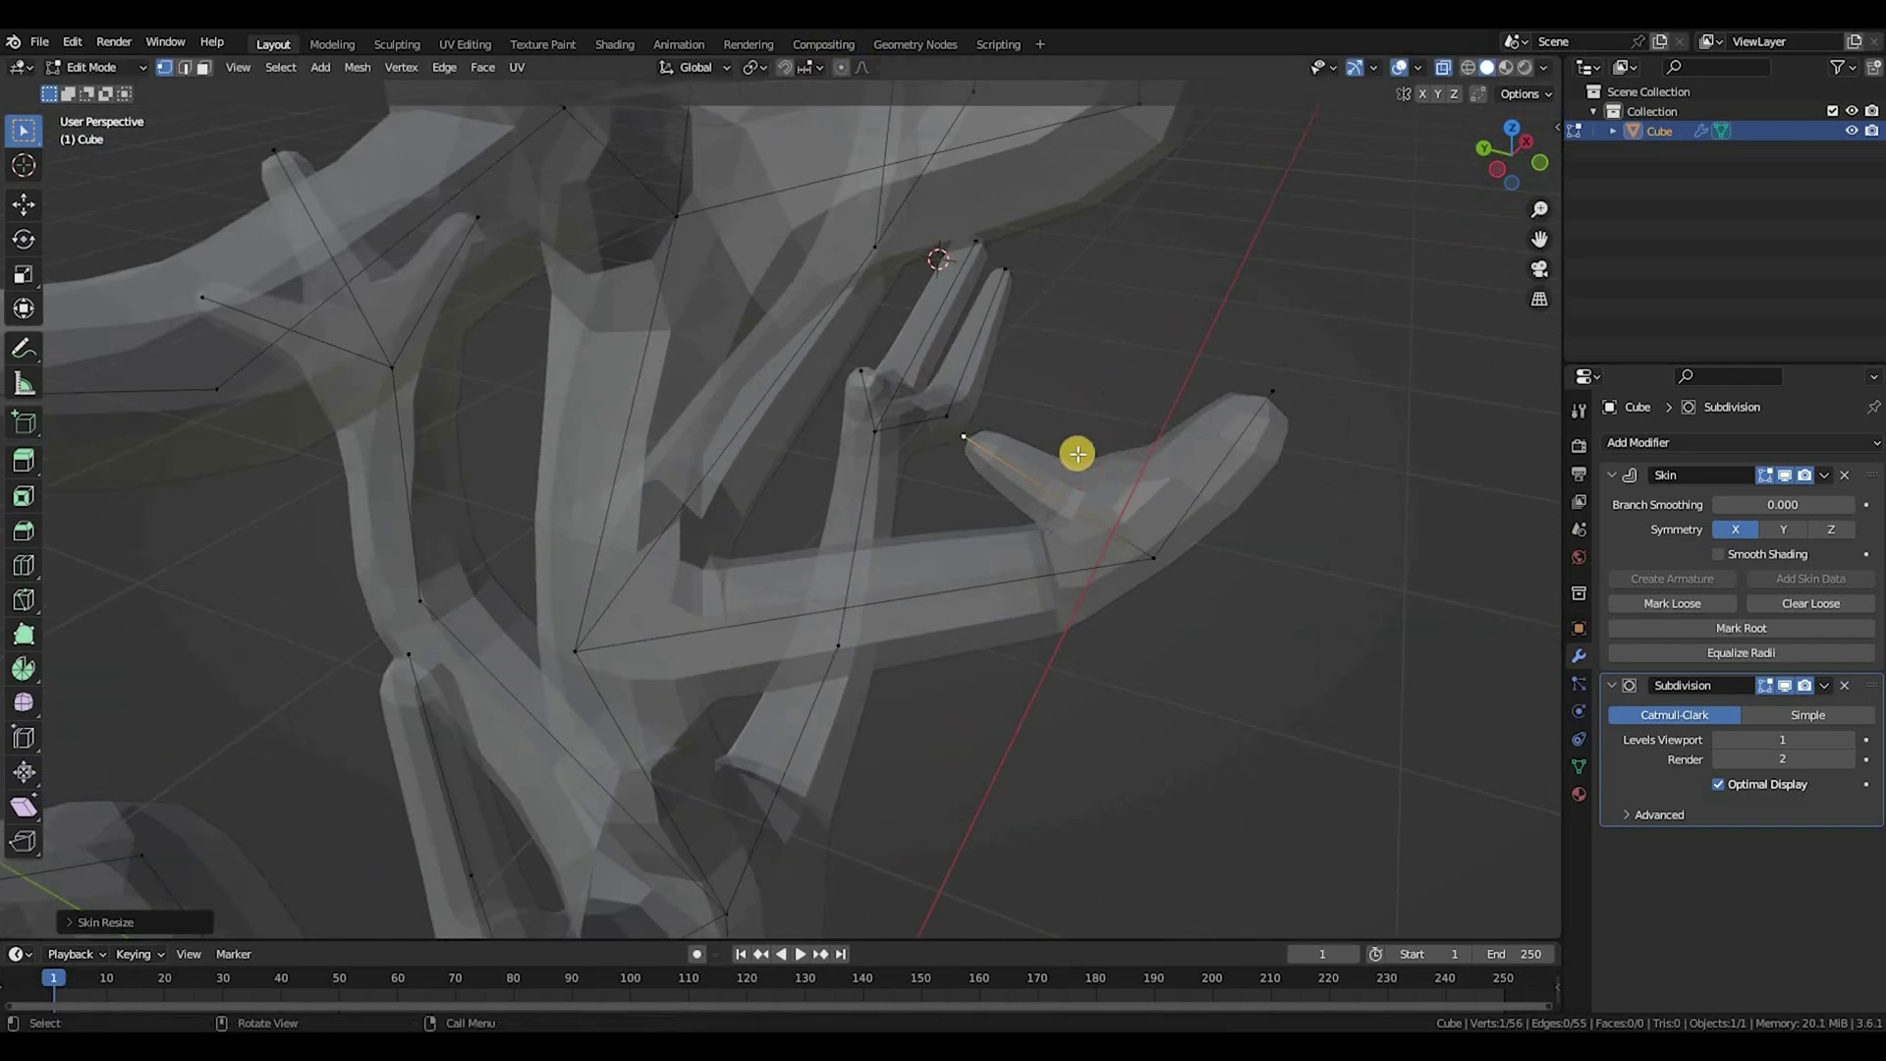
Step: Re-enable proportional editing and move the lower negative-X branch's outer fork vertex down about 0.11 m in front view
scroll(1061, 450, "down", 5)
middle_click_drag(931, 430, 830, 75)
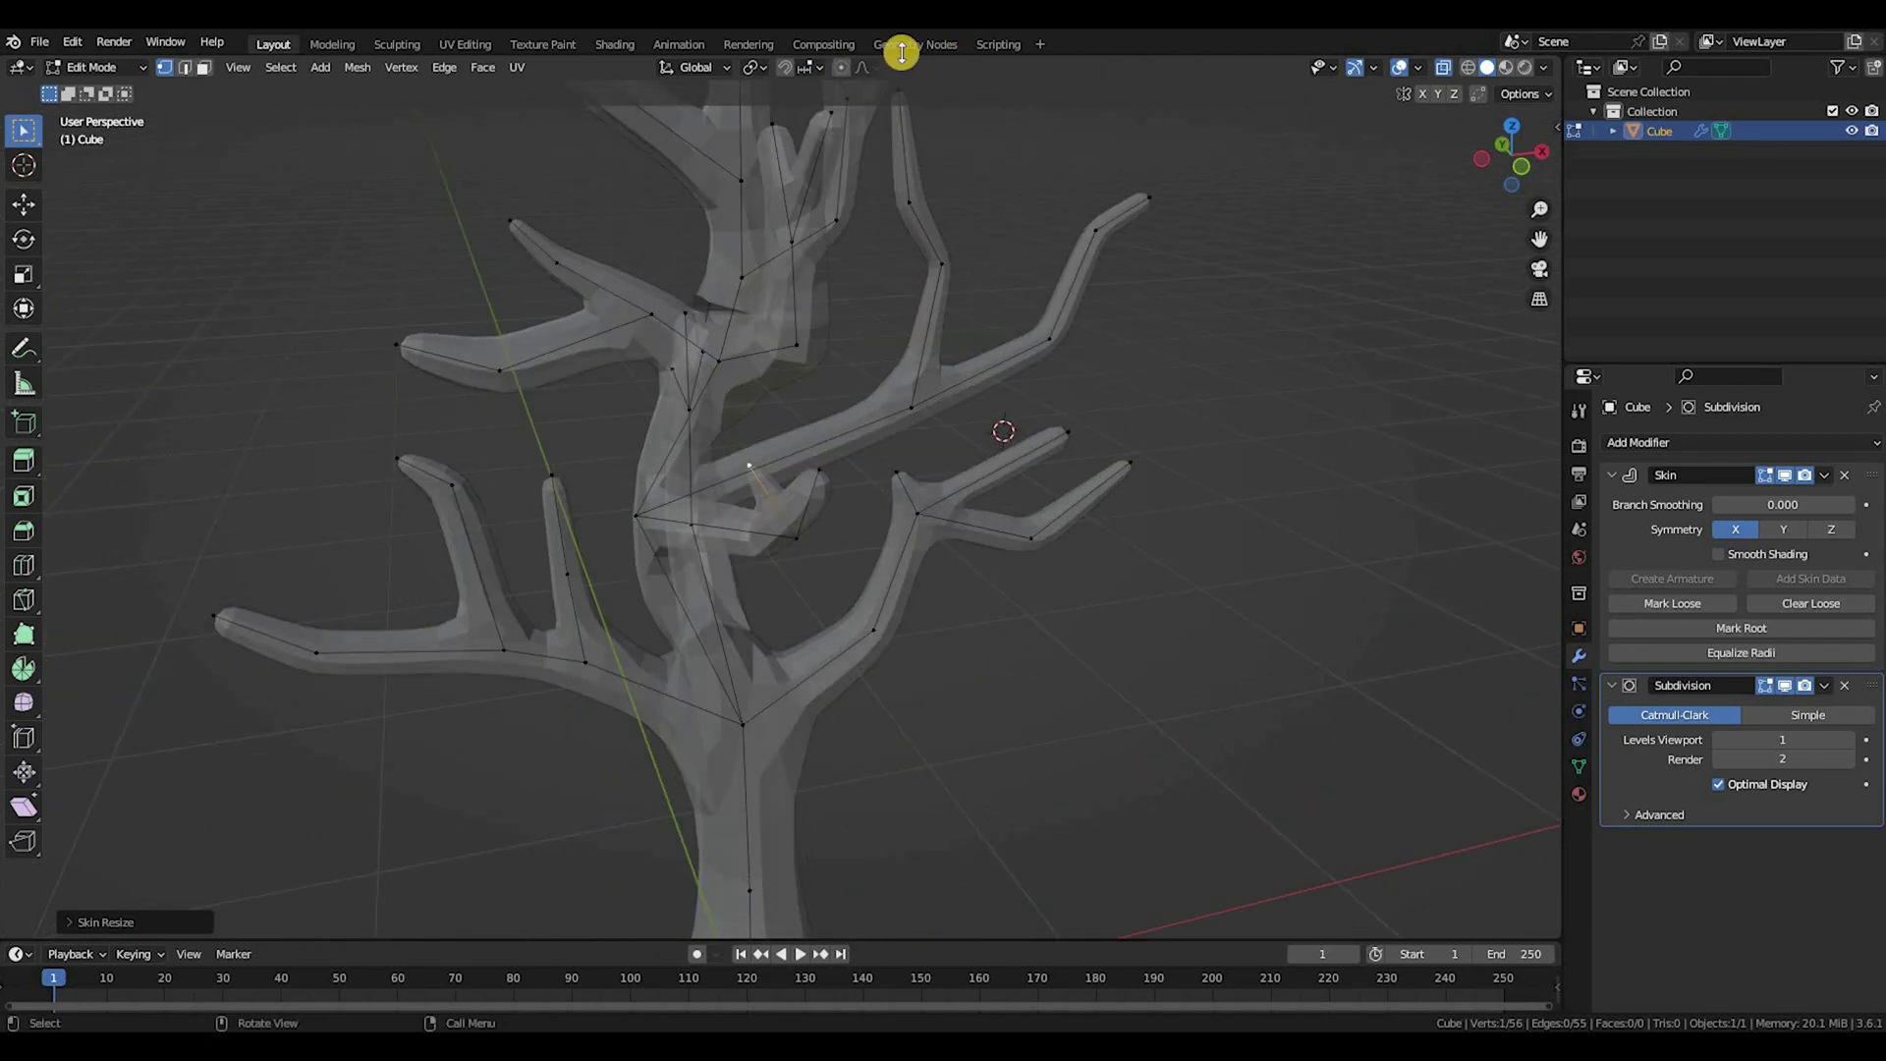
scroll(813, 450, "down", 4)
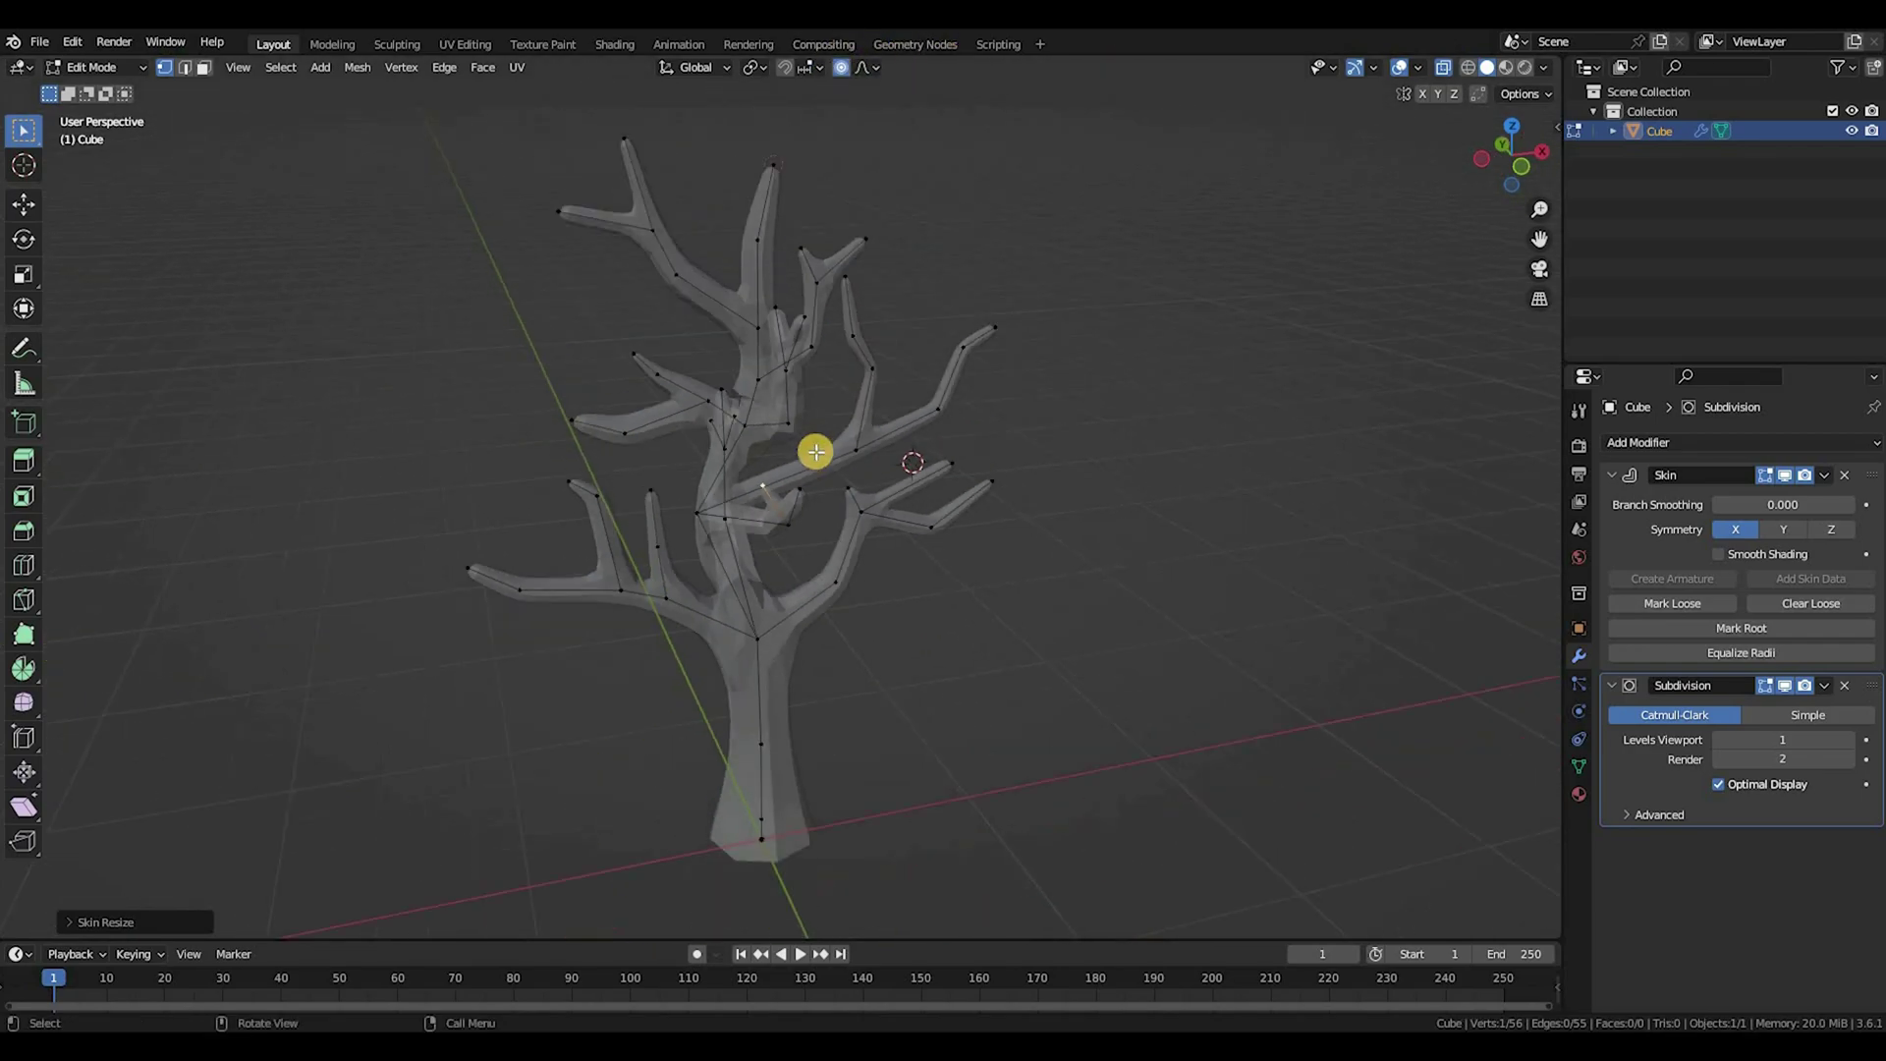
key("KP_1")
scroll(607, 545, "down", 2)
left_click(663, 557)
key("g")
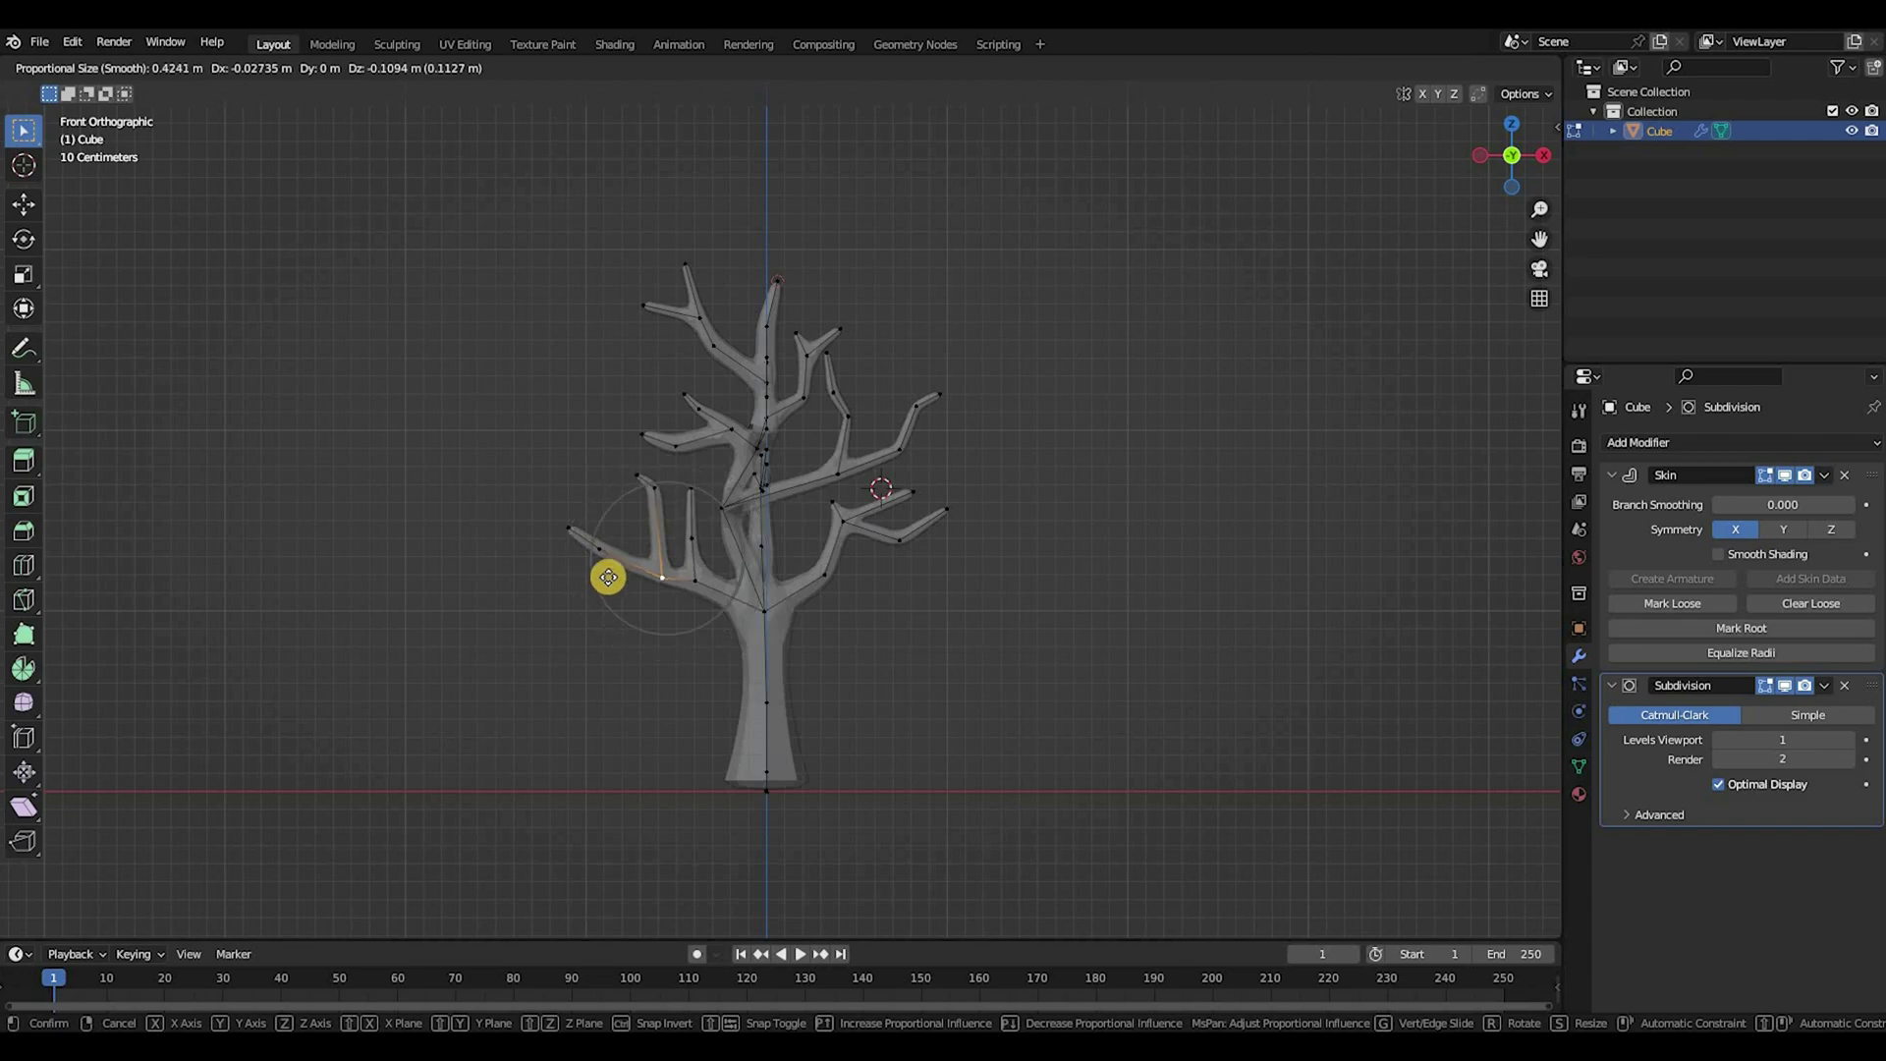
left_click(608, 577)
Step: Reposition the lower negative-X branch's outer tip, bend and twig vertices with proportional editing
left_click(577, 536)
key("g")
left_click(610, 531)
left_click(619, 547)
key("g")
left_click(645, 532)
left_click(608, 510)
key("g")
left_click(637, 502)
left_click(639, 477)
key("g")
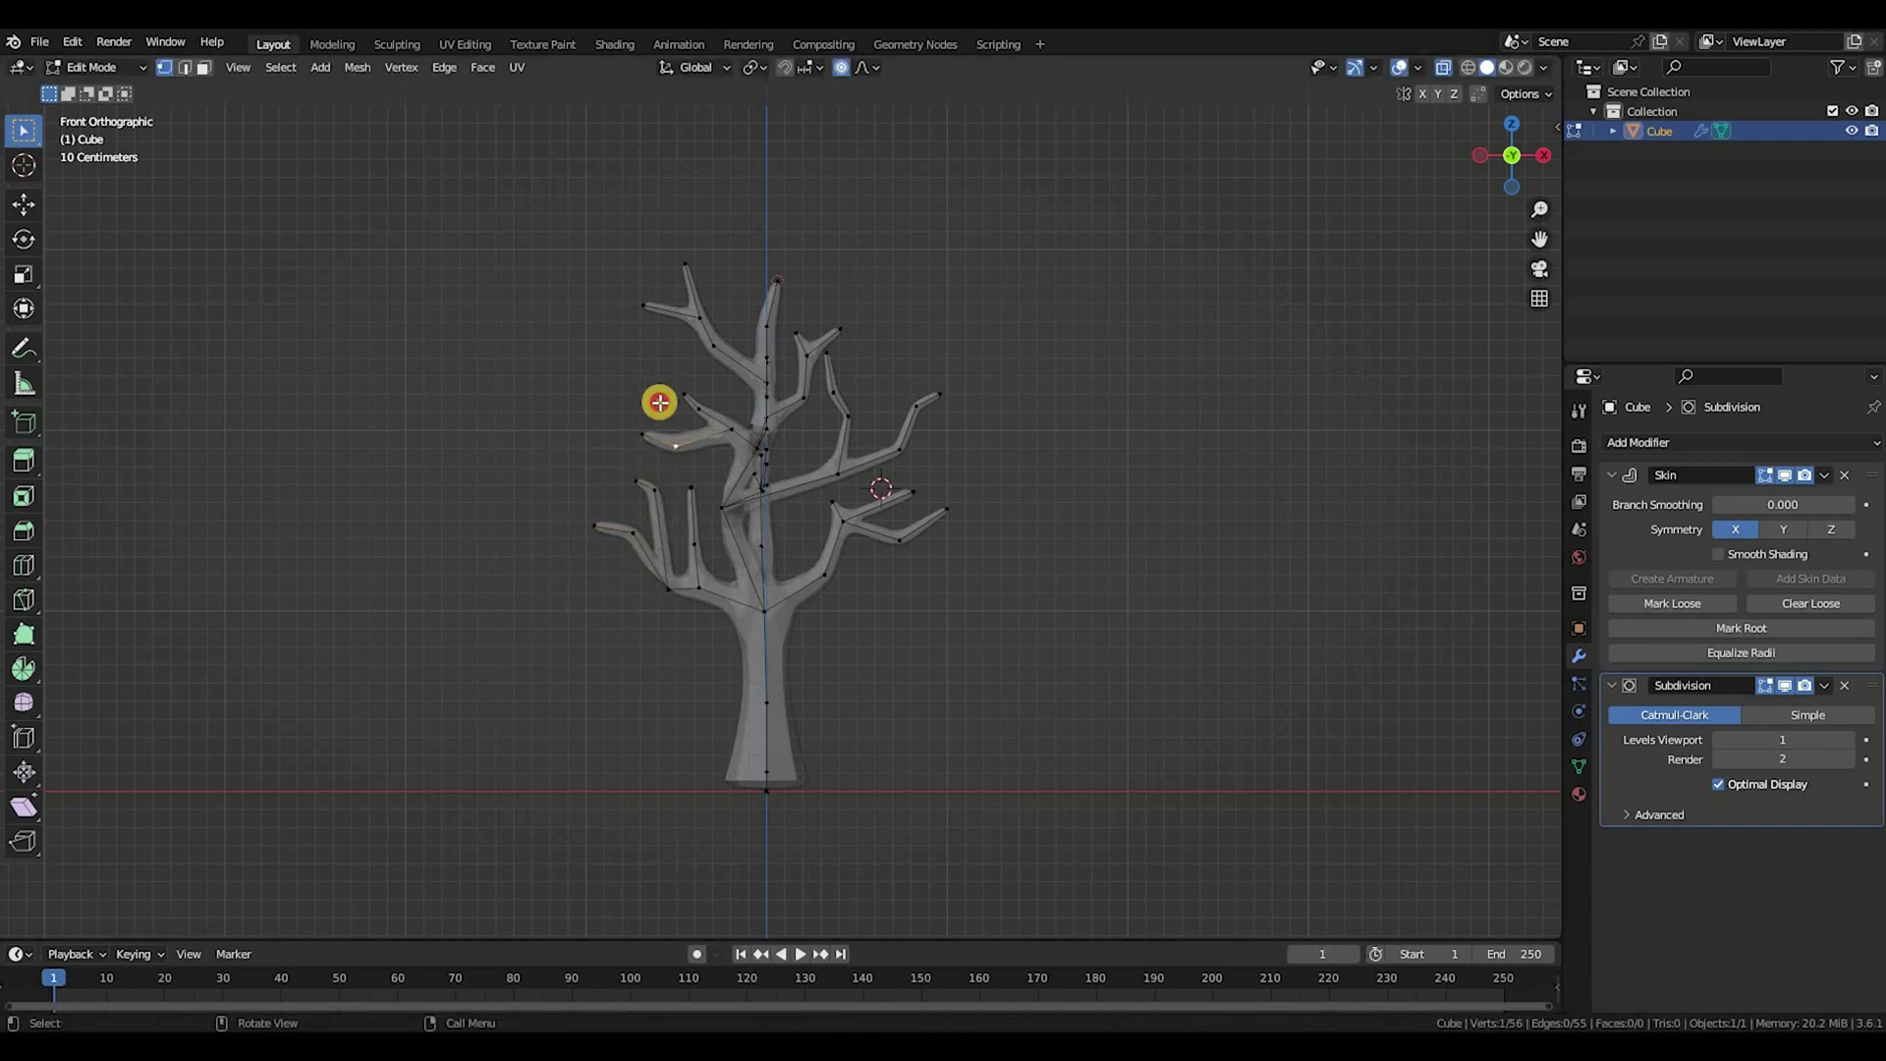
Step: Try raising the mid-height negative-X branch's bend and twig vertices, and undo those moves
key("g")
left_click(659, 403)
left_click(688, 420)
key("g")
left_click(699, 387)
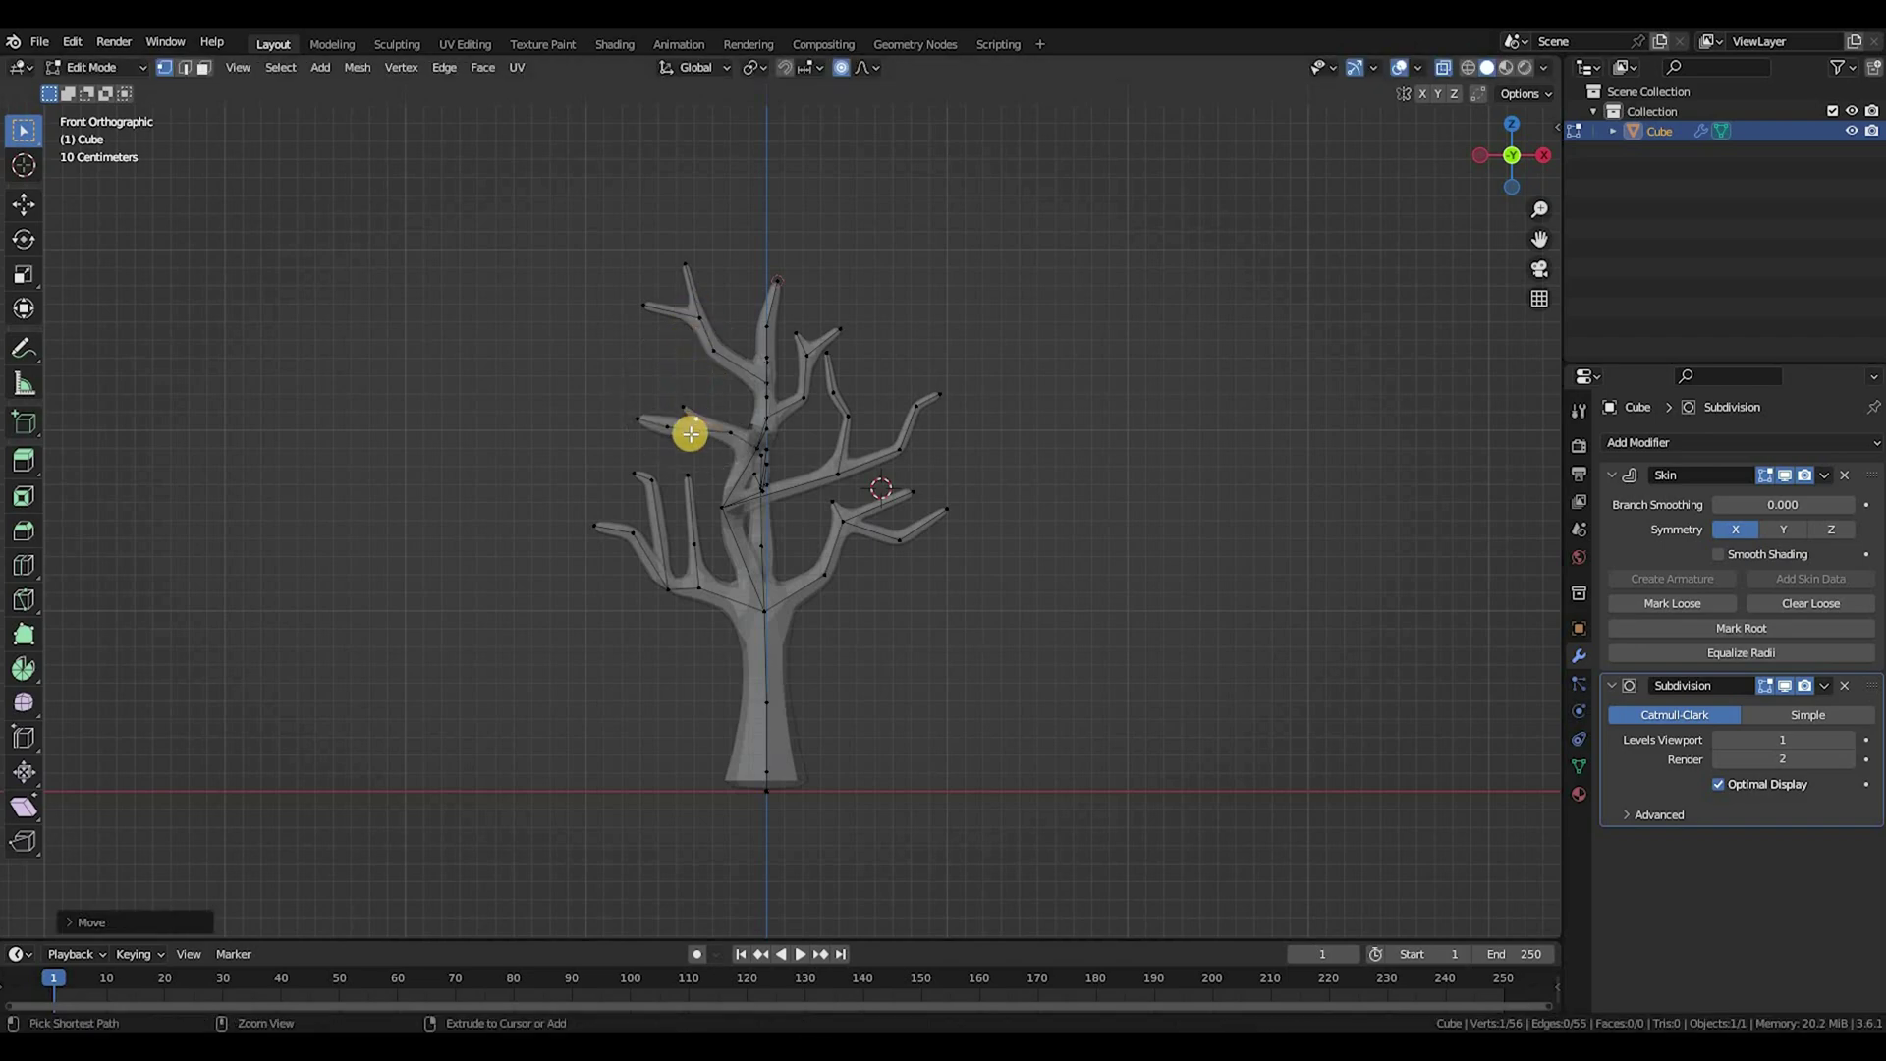
key("ctrl+z")
key("ctrl+z")
key("ctrl+z")
Step: Lower the top negative-X branch's bend vertex and shift neighbouring upper branch vertices with proportional editing
left_click(752, 309)
key("g")
left_click(727, 358)
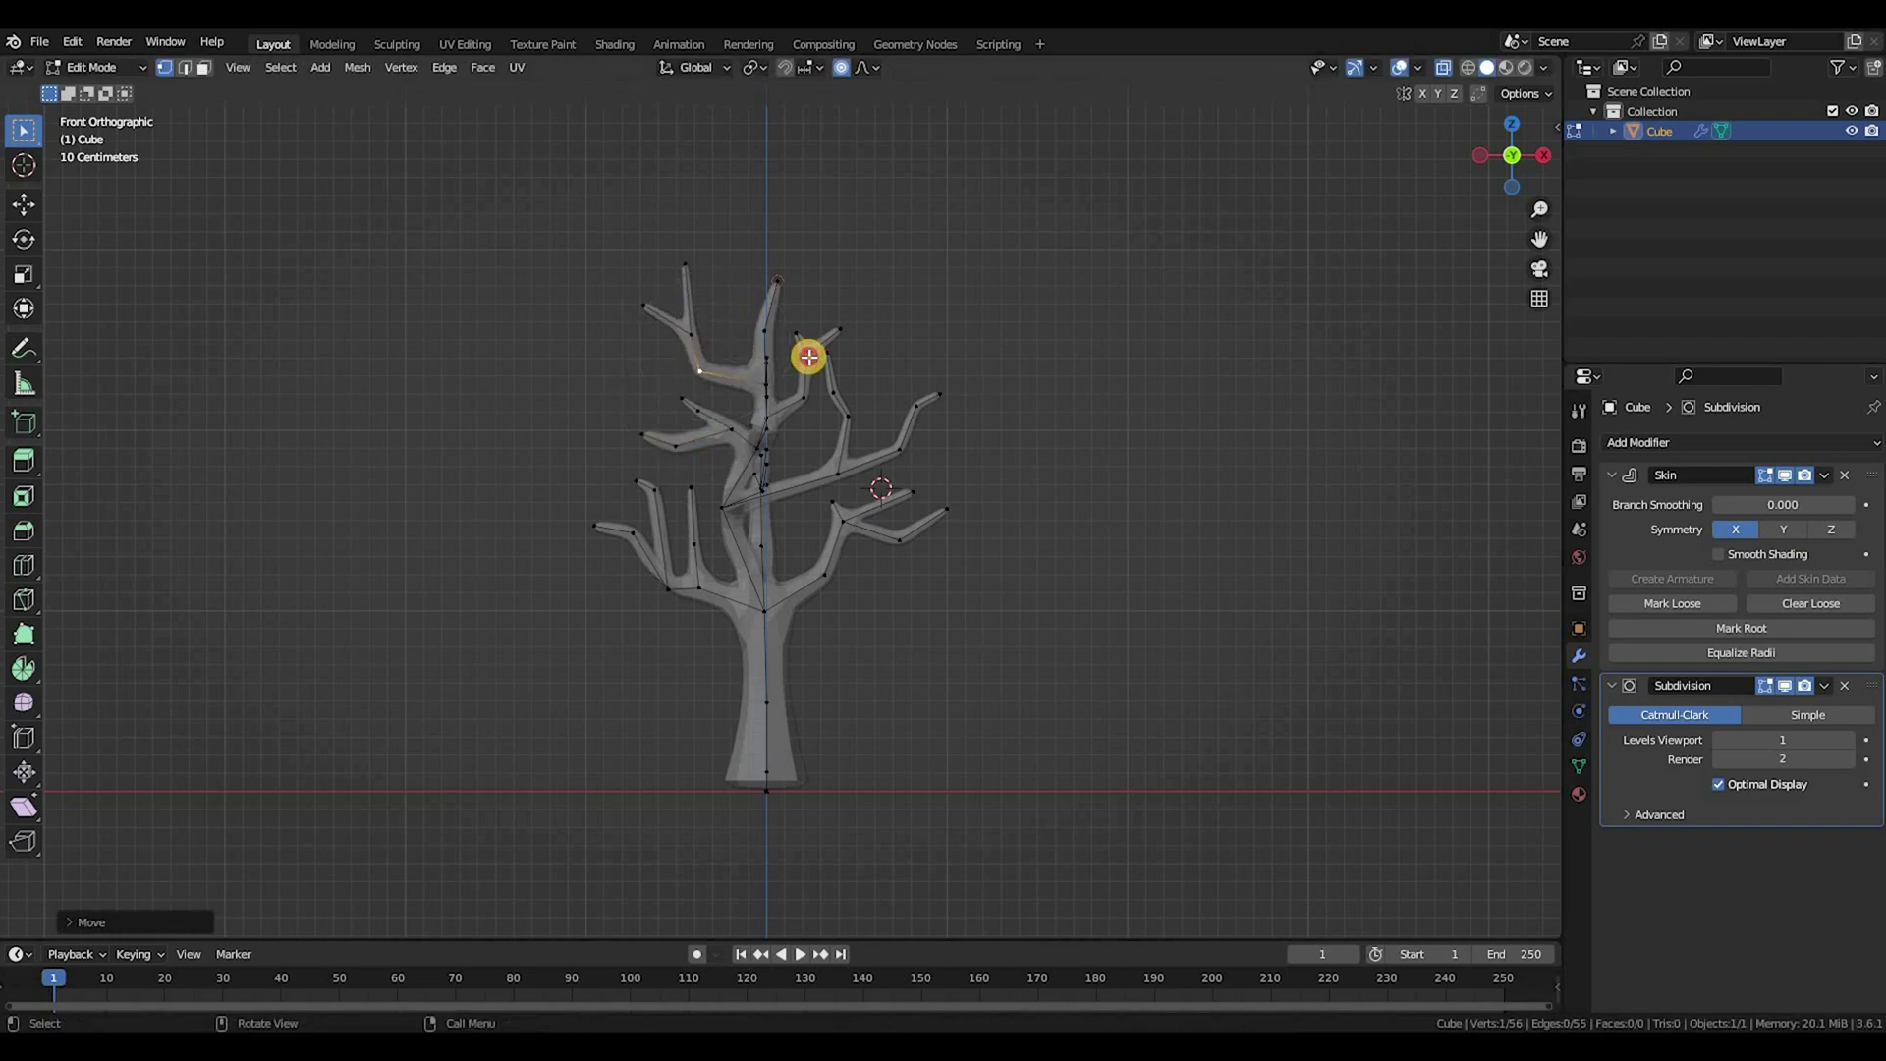
left_click(809, 357)
key("g")
left_click(805, 342)
left_click(747, 345)
key("g")
left_click(783, 346)
Step: Pull mid-trunk vertices near the lower negative-Y branch's base toward negative Y with a proportional influence of about 0.68 m
middle_click_drag(783, 358, 761, 412, "shift")
key("KP_3")
scroll(623, 645, "up", 3)
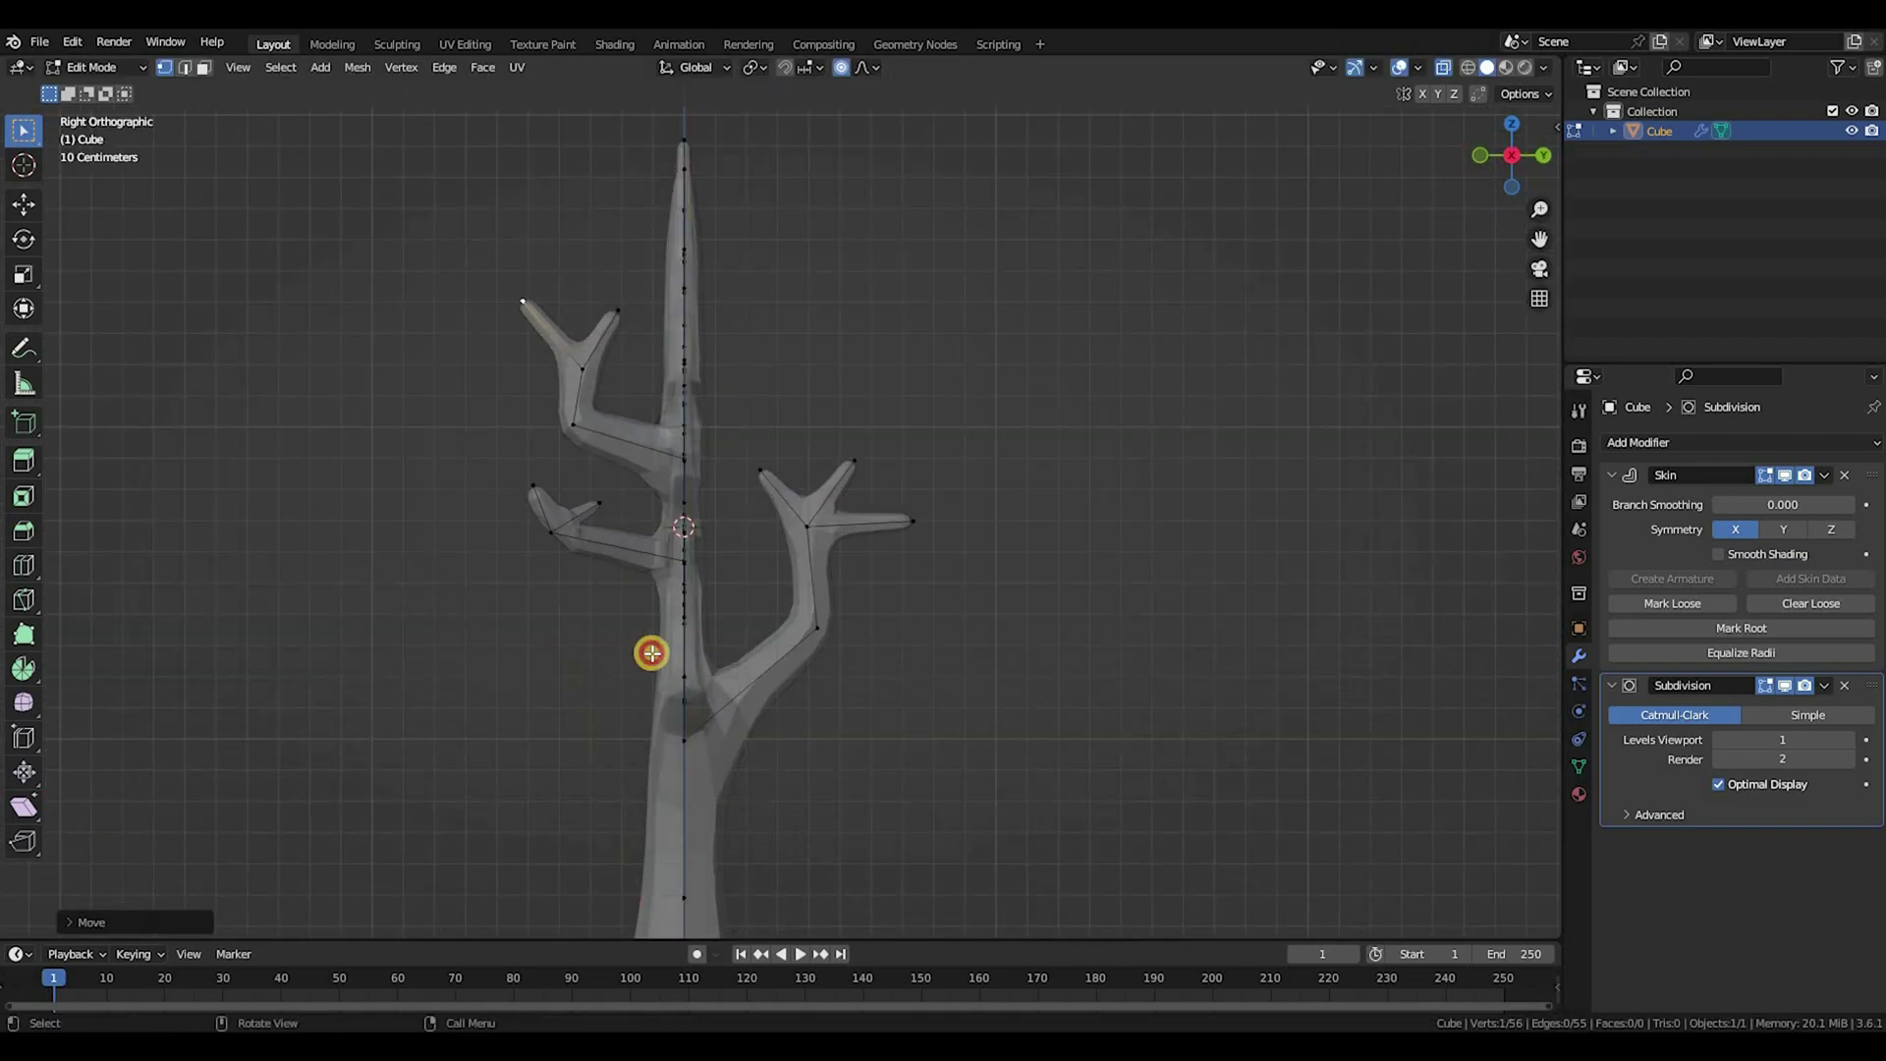
left_click(652, 654)
middle_click_drag(654, 653, 808, 615, "shift")
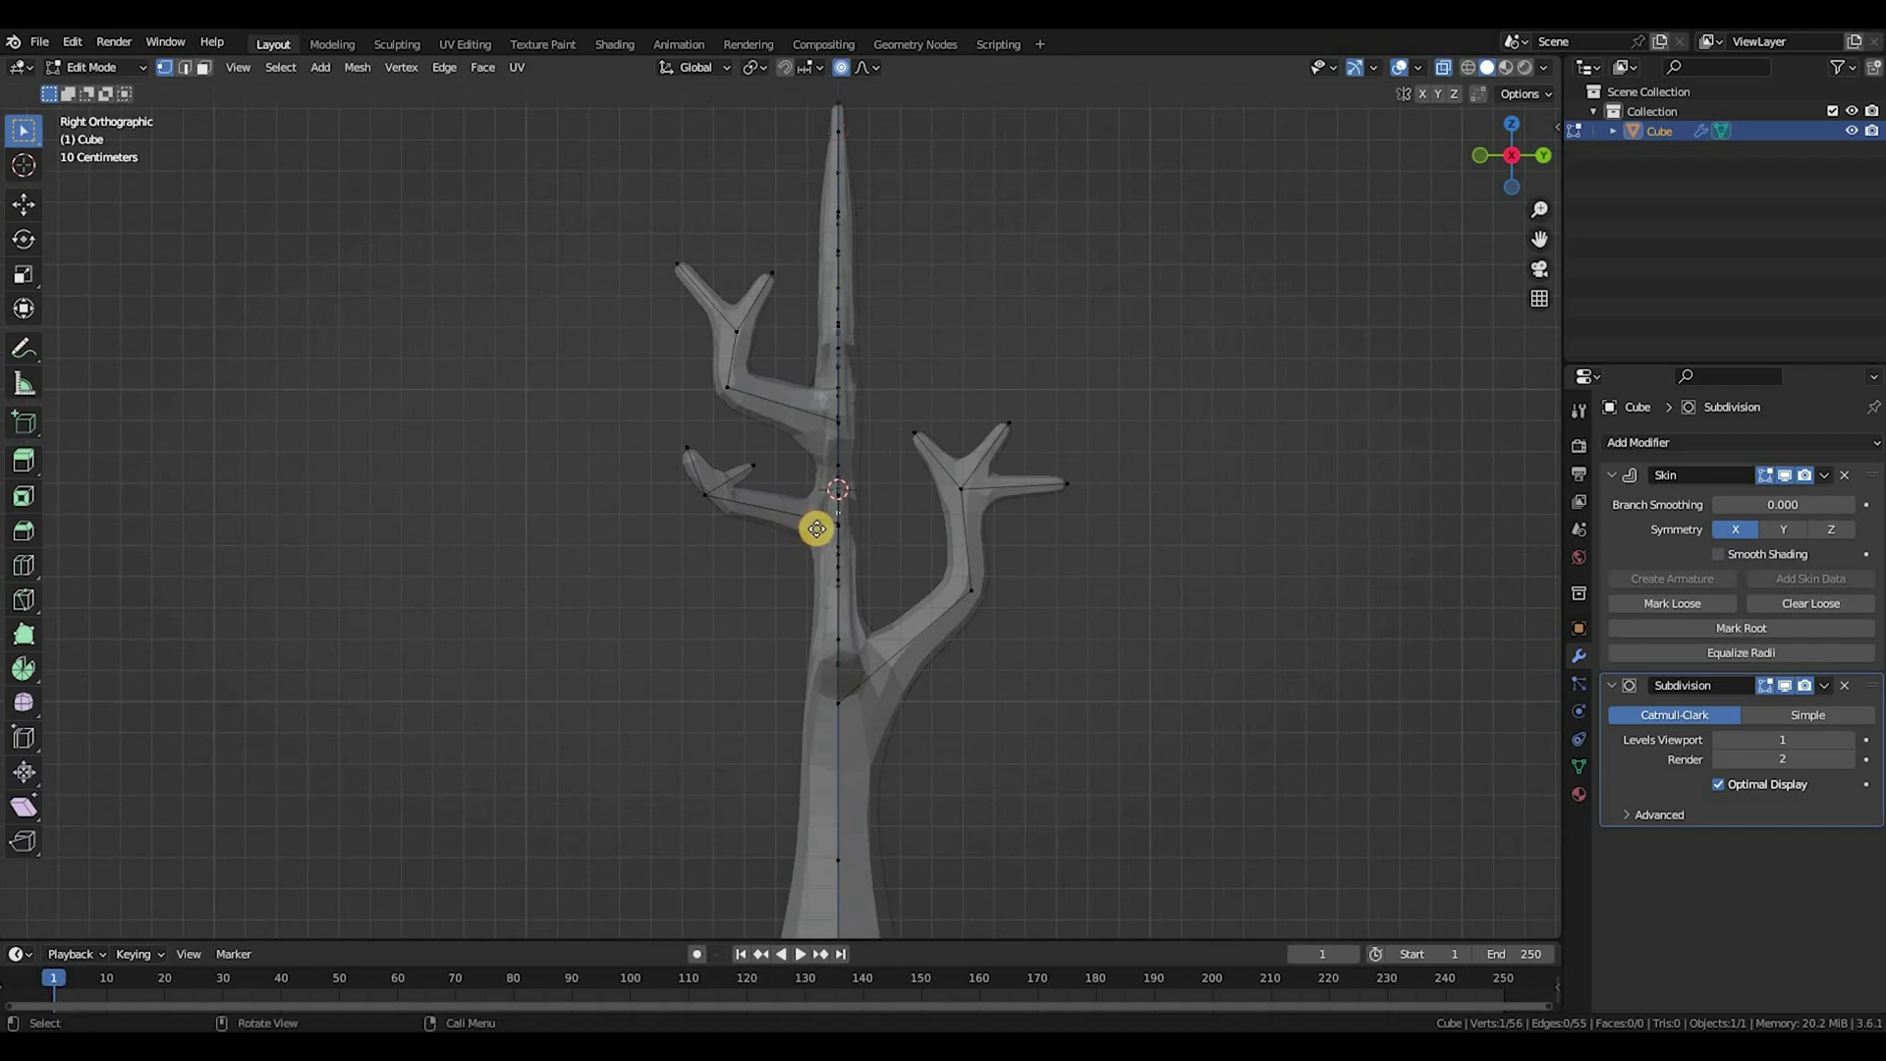
key("g")
left_click(779, 540)
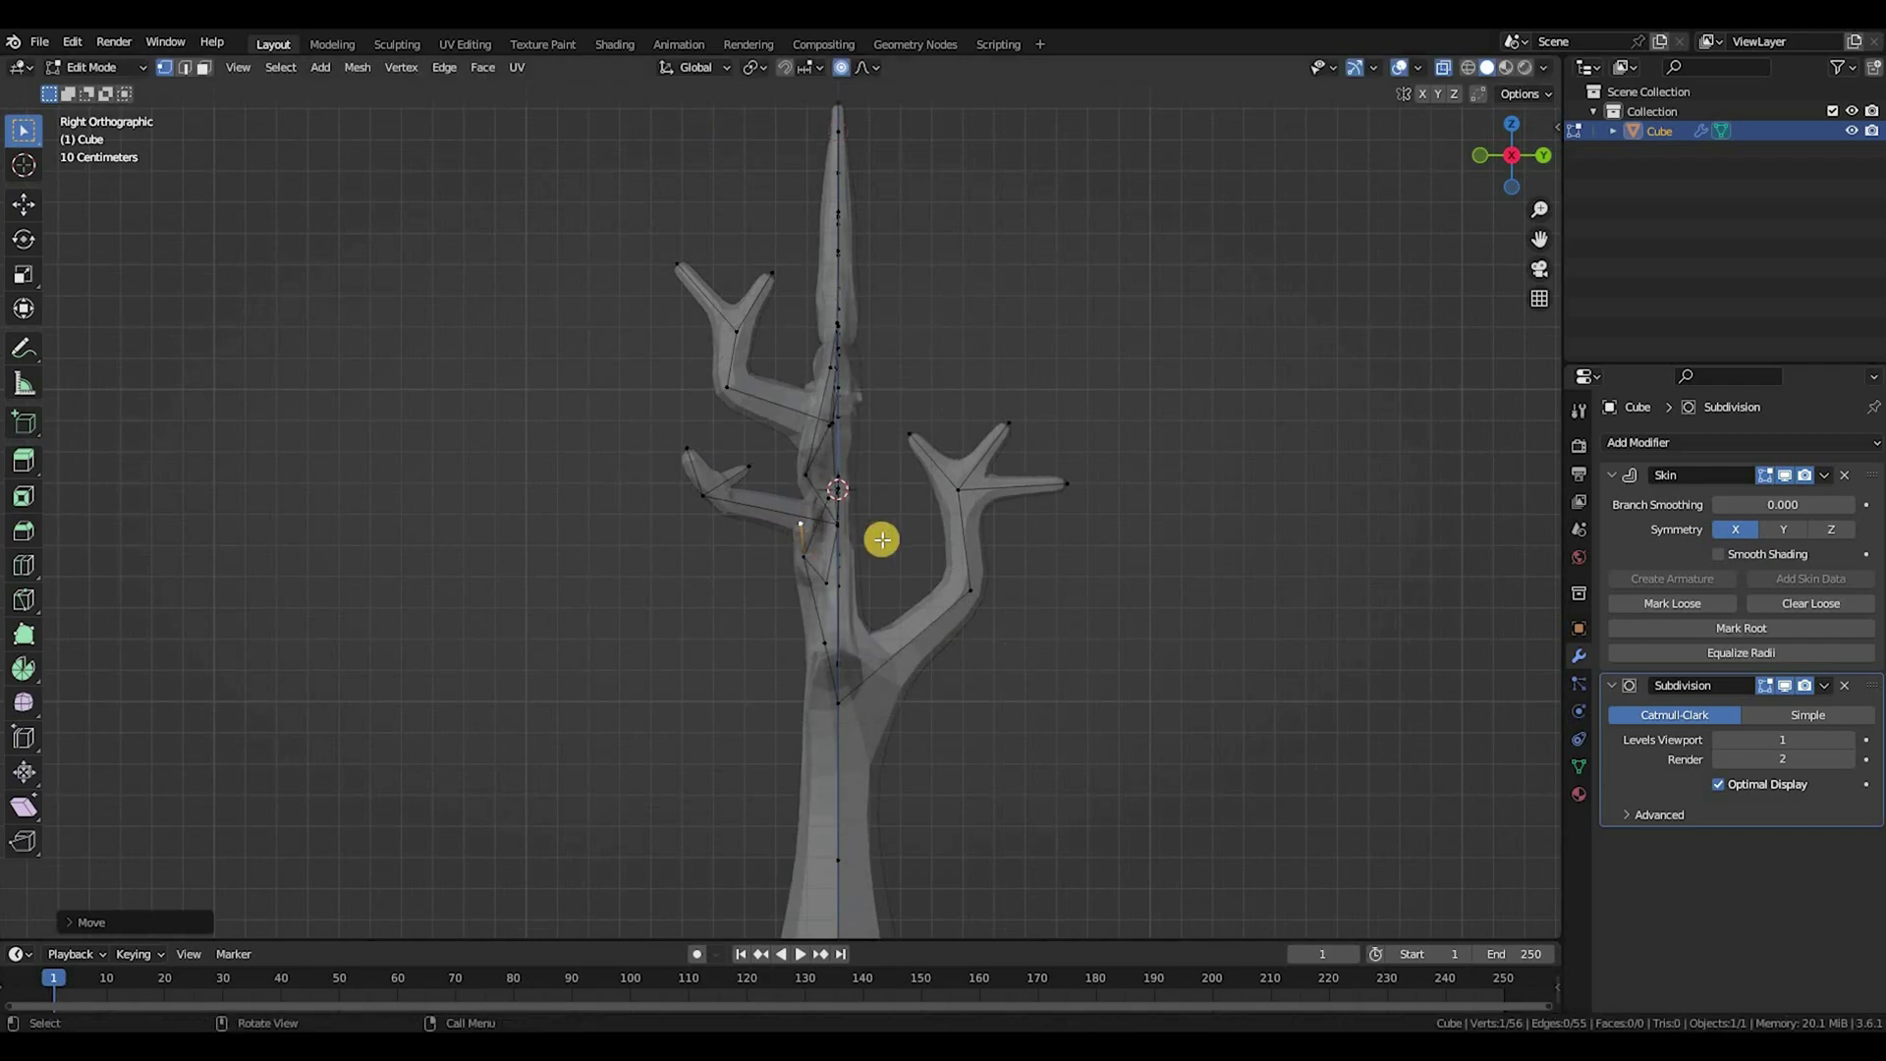
key("g")
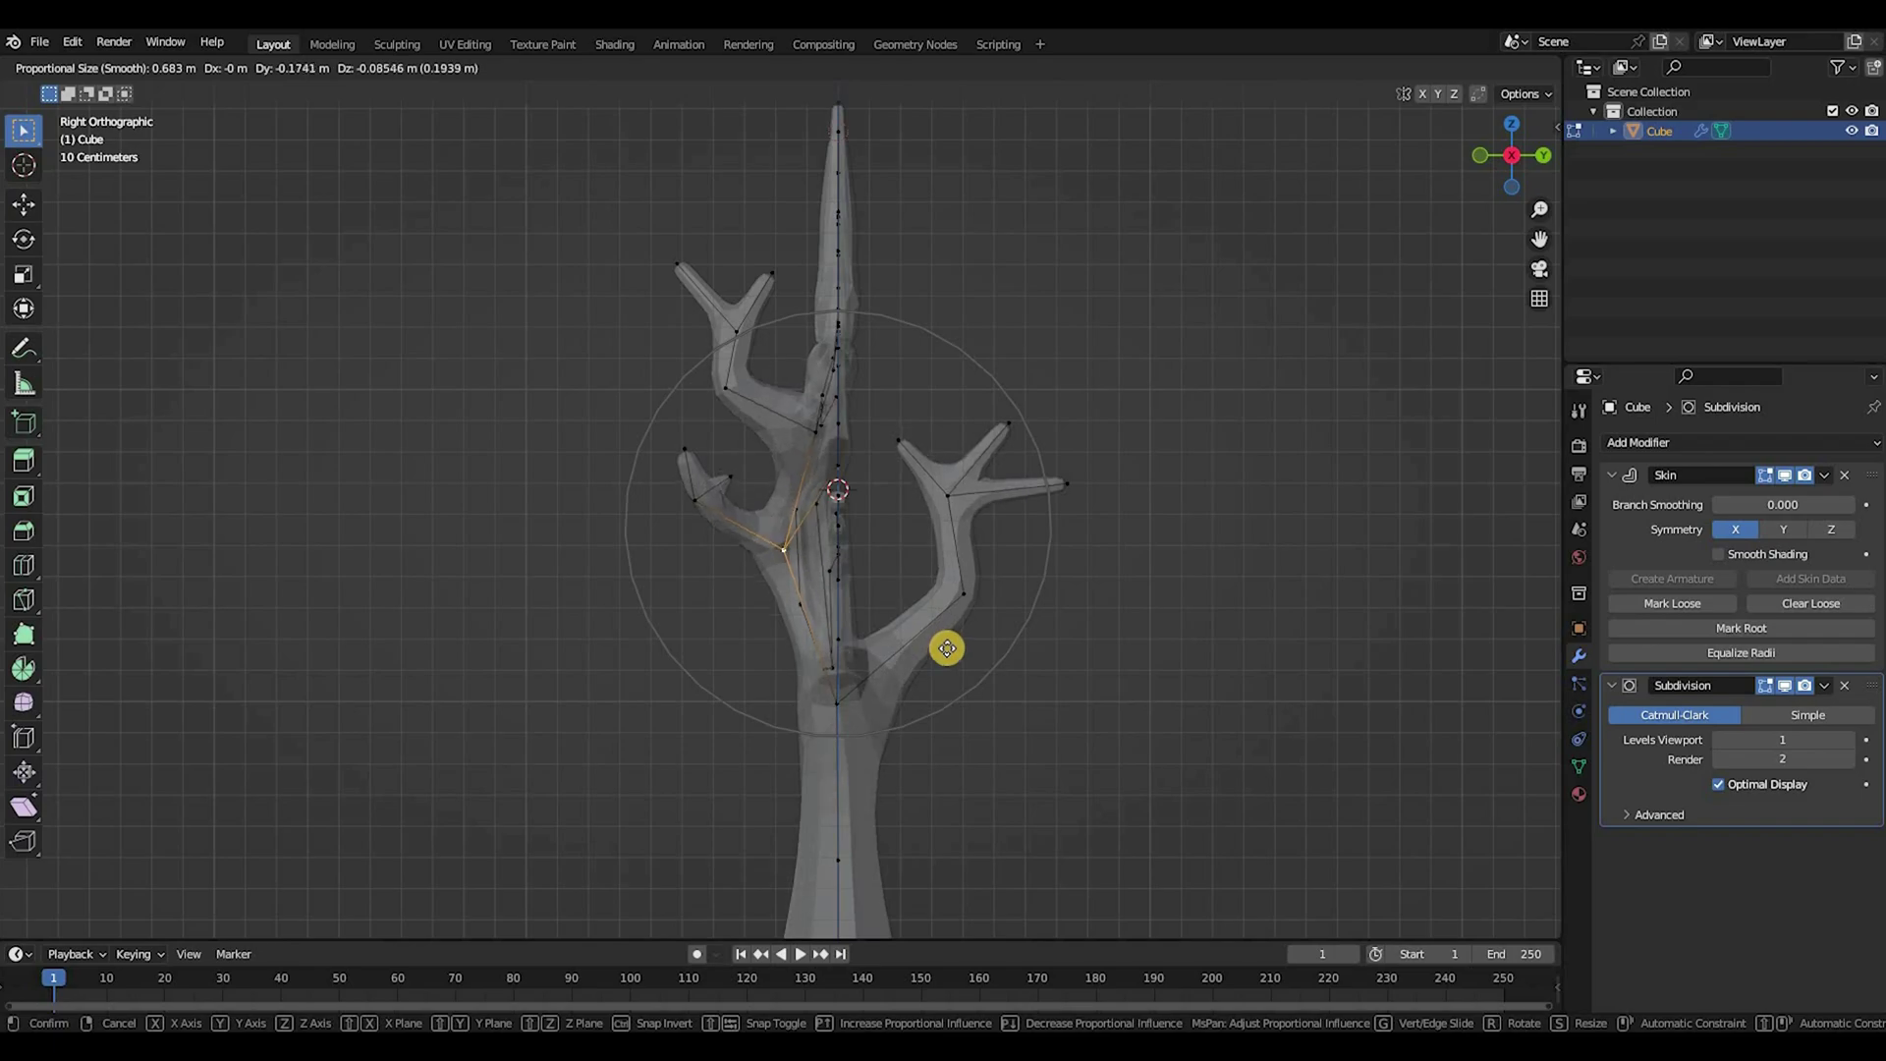
left_click(914, 442)
Step: Adjust the trunk bend in right view and move the vertex at the lower negative-Y branch's base along the Y axis
scroll(883, 364, "down", 2)
middle_click_drag(845, 354, 887, 325)
key("KP_3")
key("g")
left_click(747, 555)
middle_click_drag(734, 569, 923, 704)
key("g")
key("y")
left_click(820, 699)
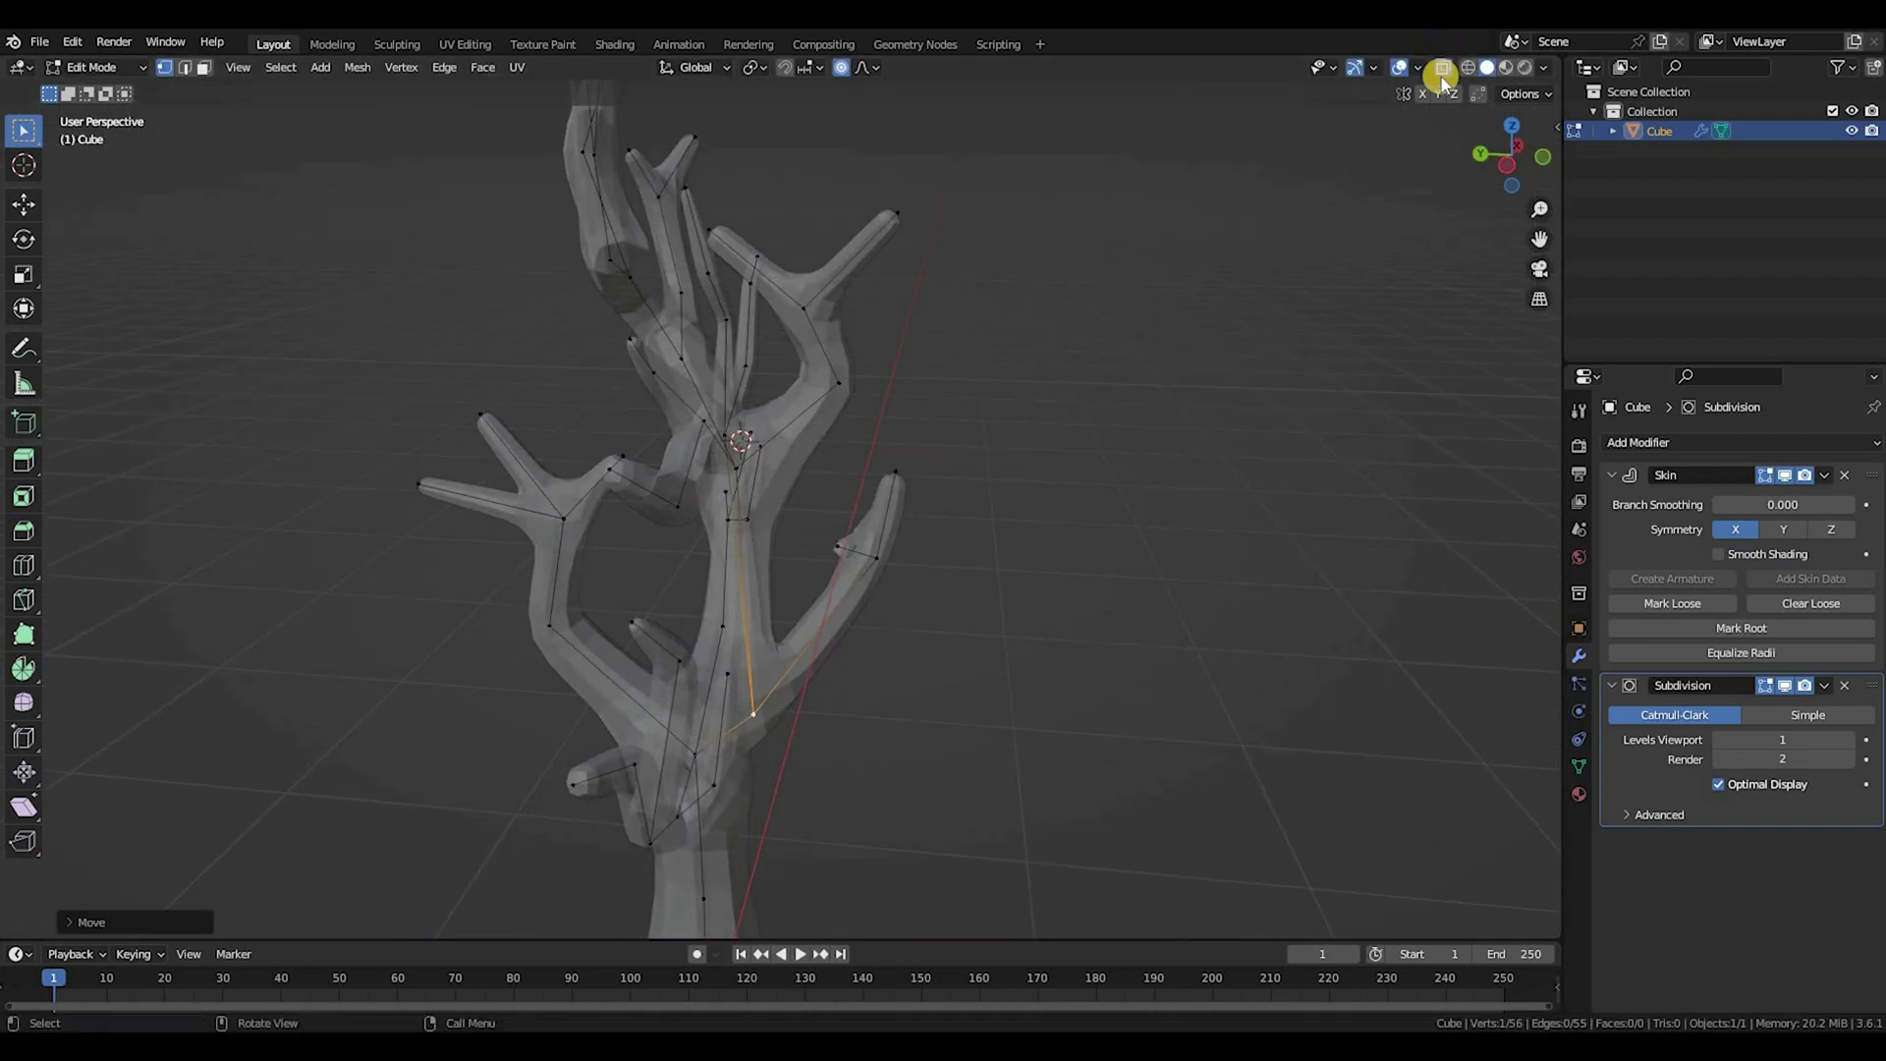
Step: Turn off X-ray, clear the selection and examine the whole tree from several angles
left_click(1443, 68)
middle_click_drag(1169, 462, 933, 462)
left_click(476, 750)
scroll(588, 717, "up", 1)
scroll(638, 702, "down", 4)
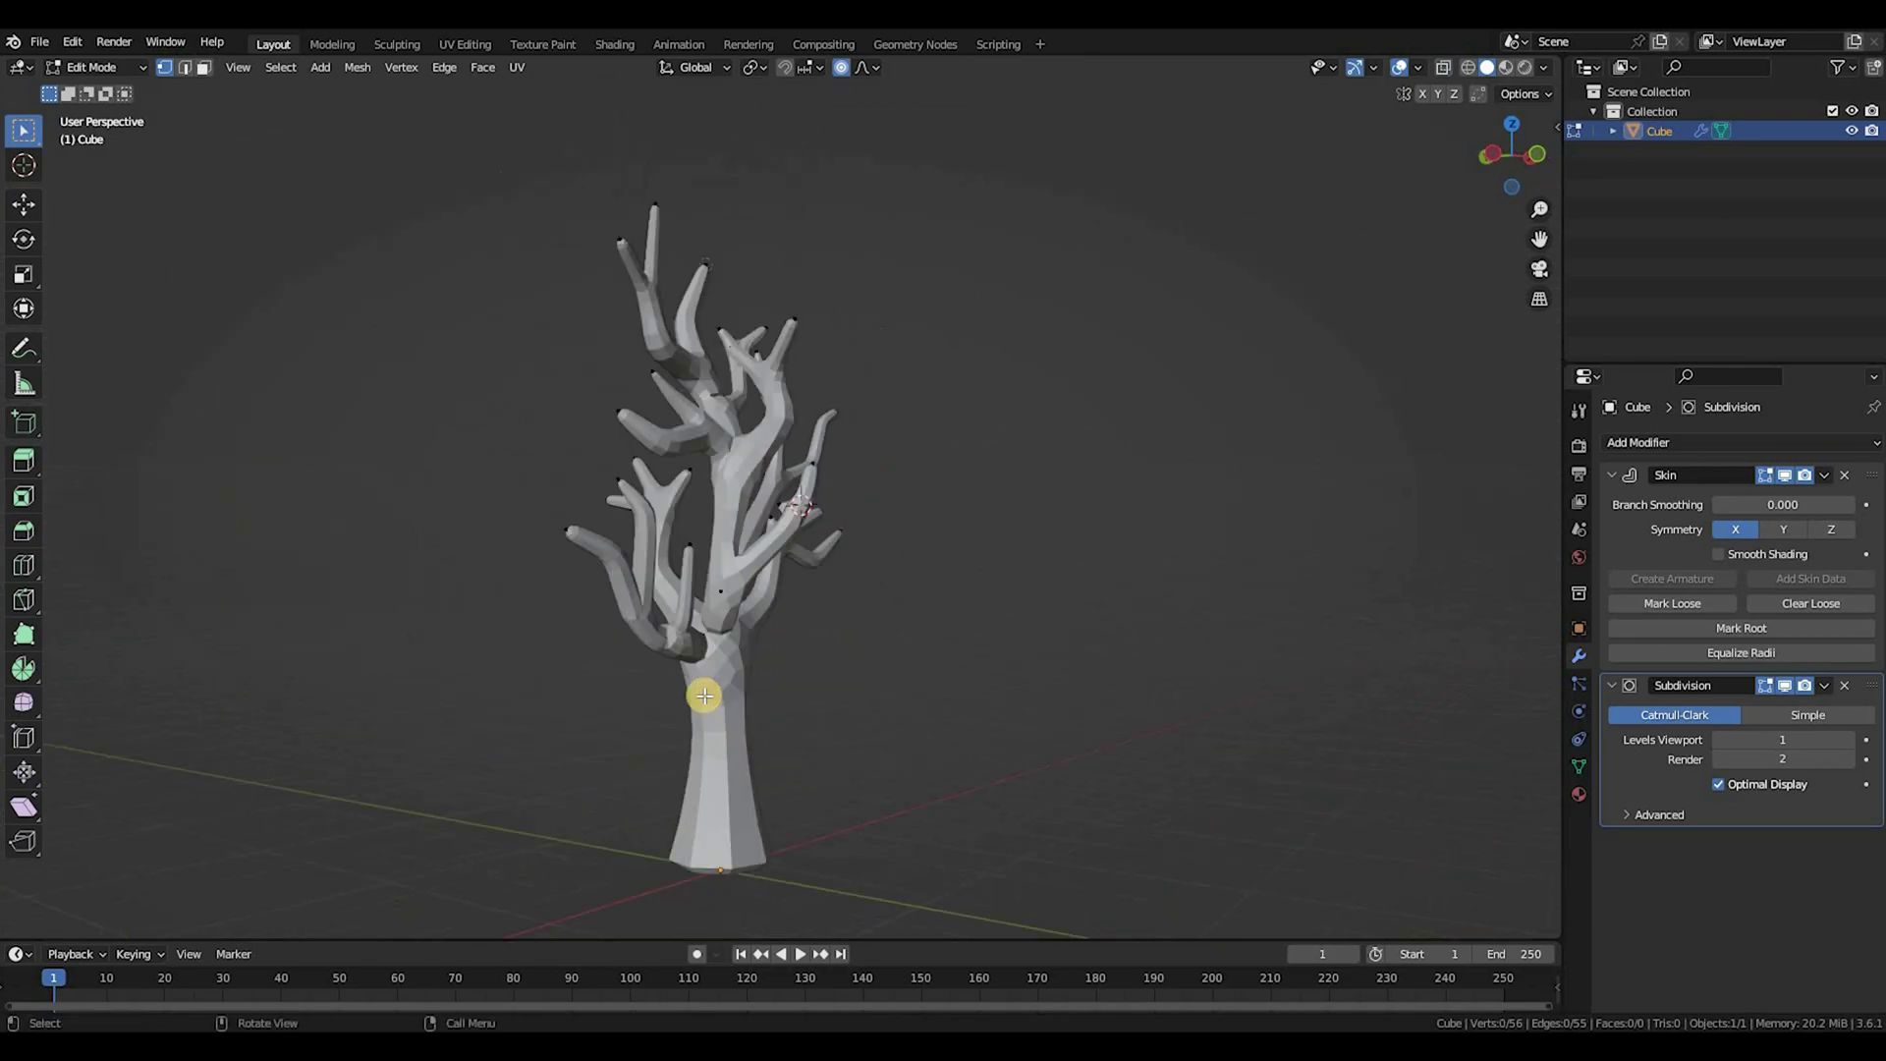
scroll(818, 673, "up", 2)
scroll(817, 673, "down", 2)
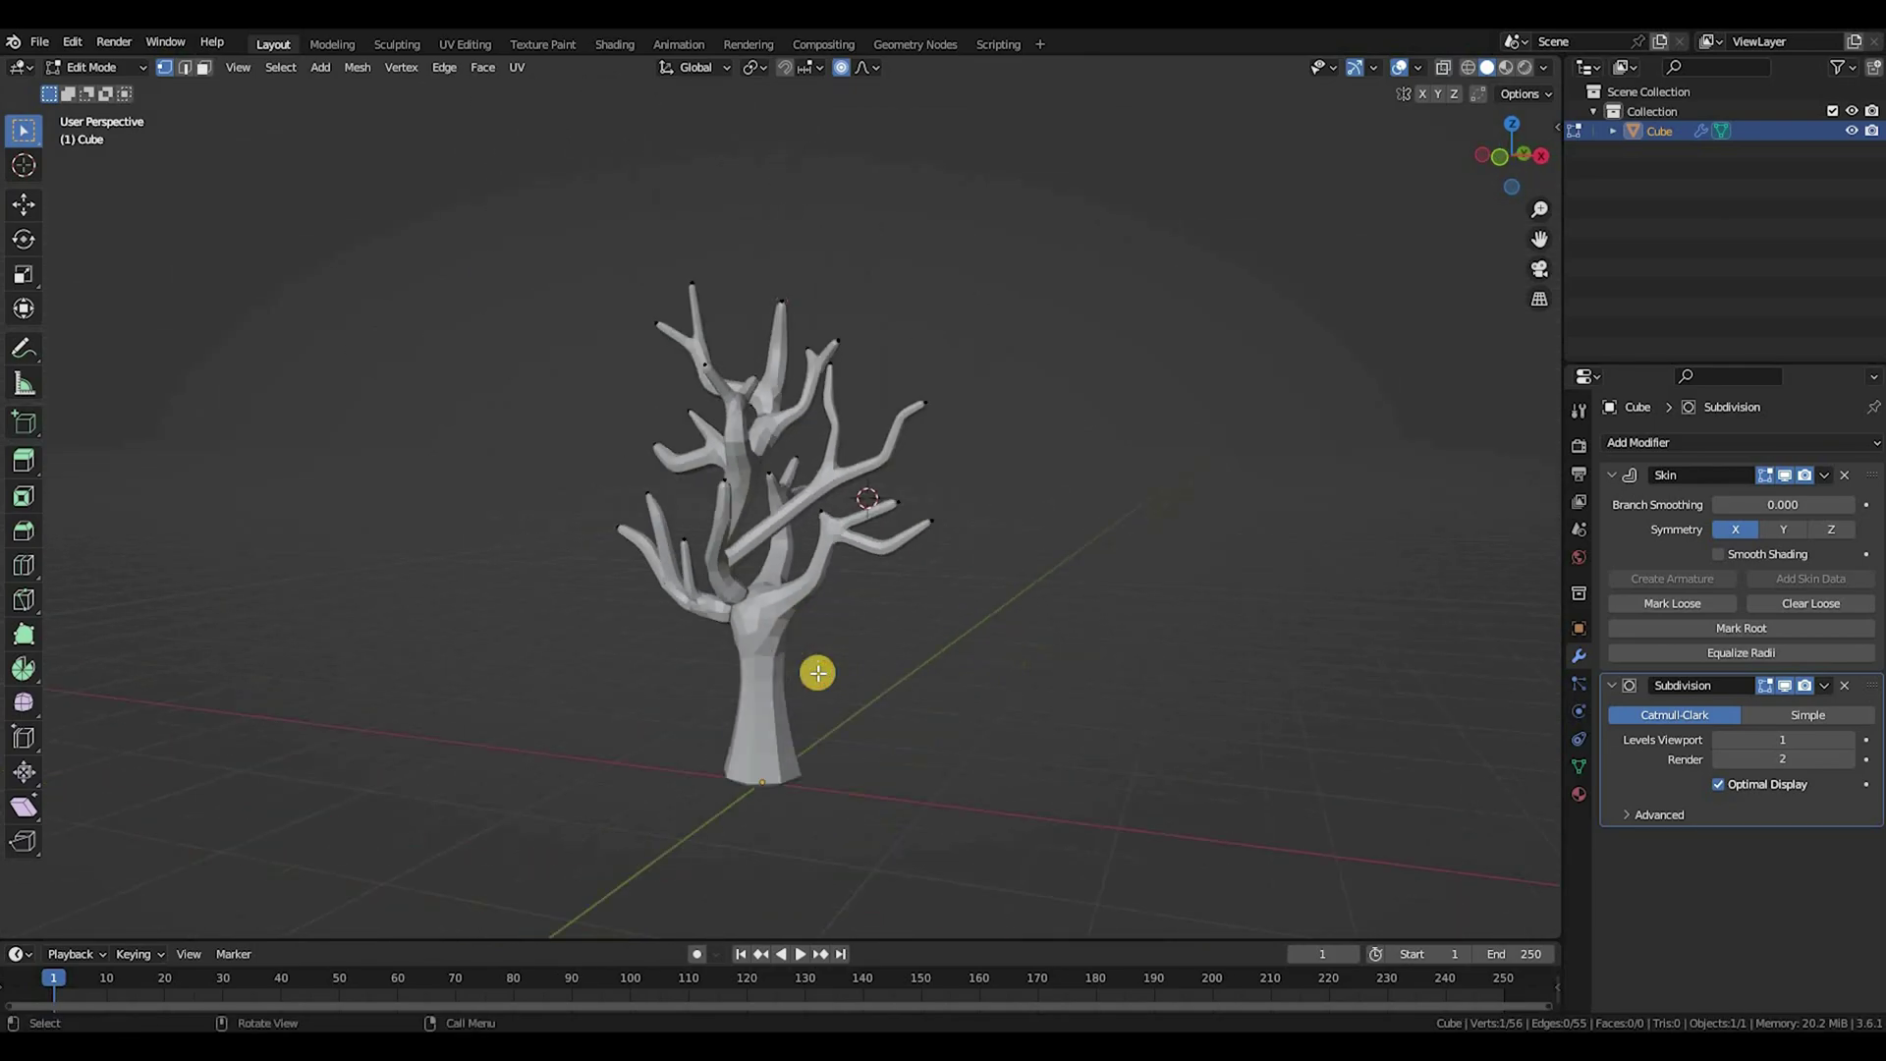
scroll(932, 702, "down", 1)
scroll(876, 703, "up", 8)
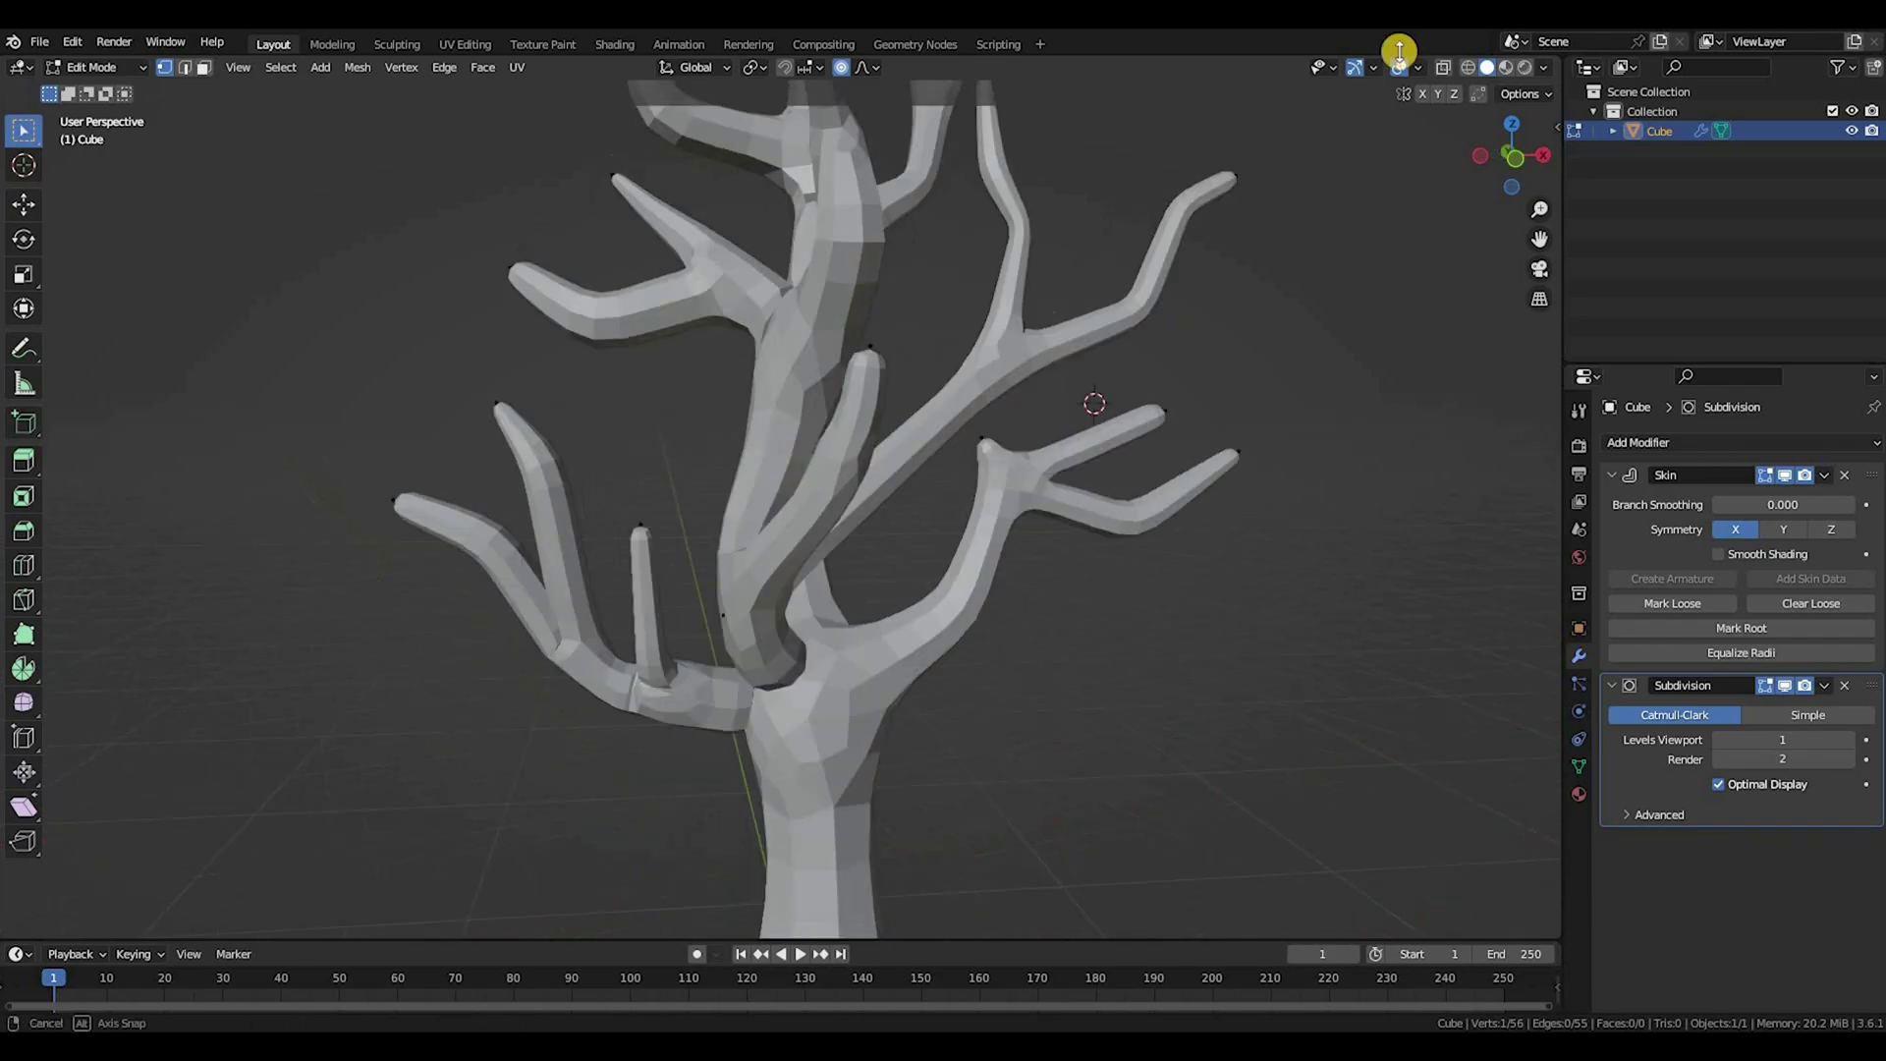
Step: Turn off proportional editing and reduce the skin radius at the trunk's fork vertex, working in X-ray
middle_click_drag(893, 476, 855, 492)
scroll(833, 507, "up", 2)
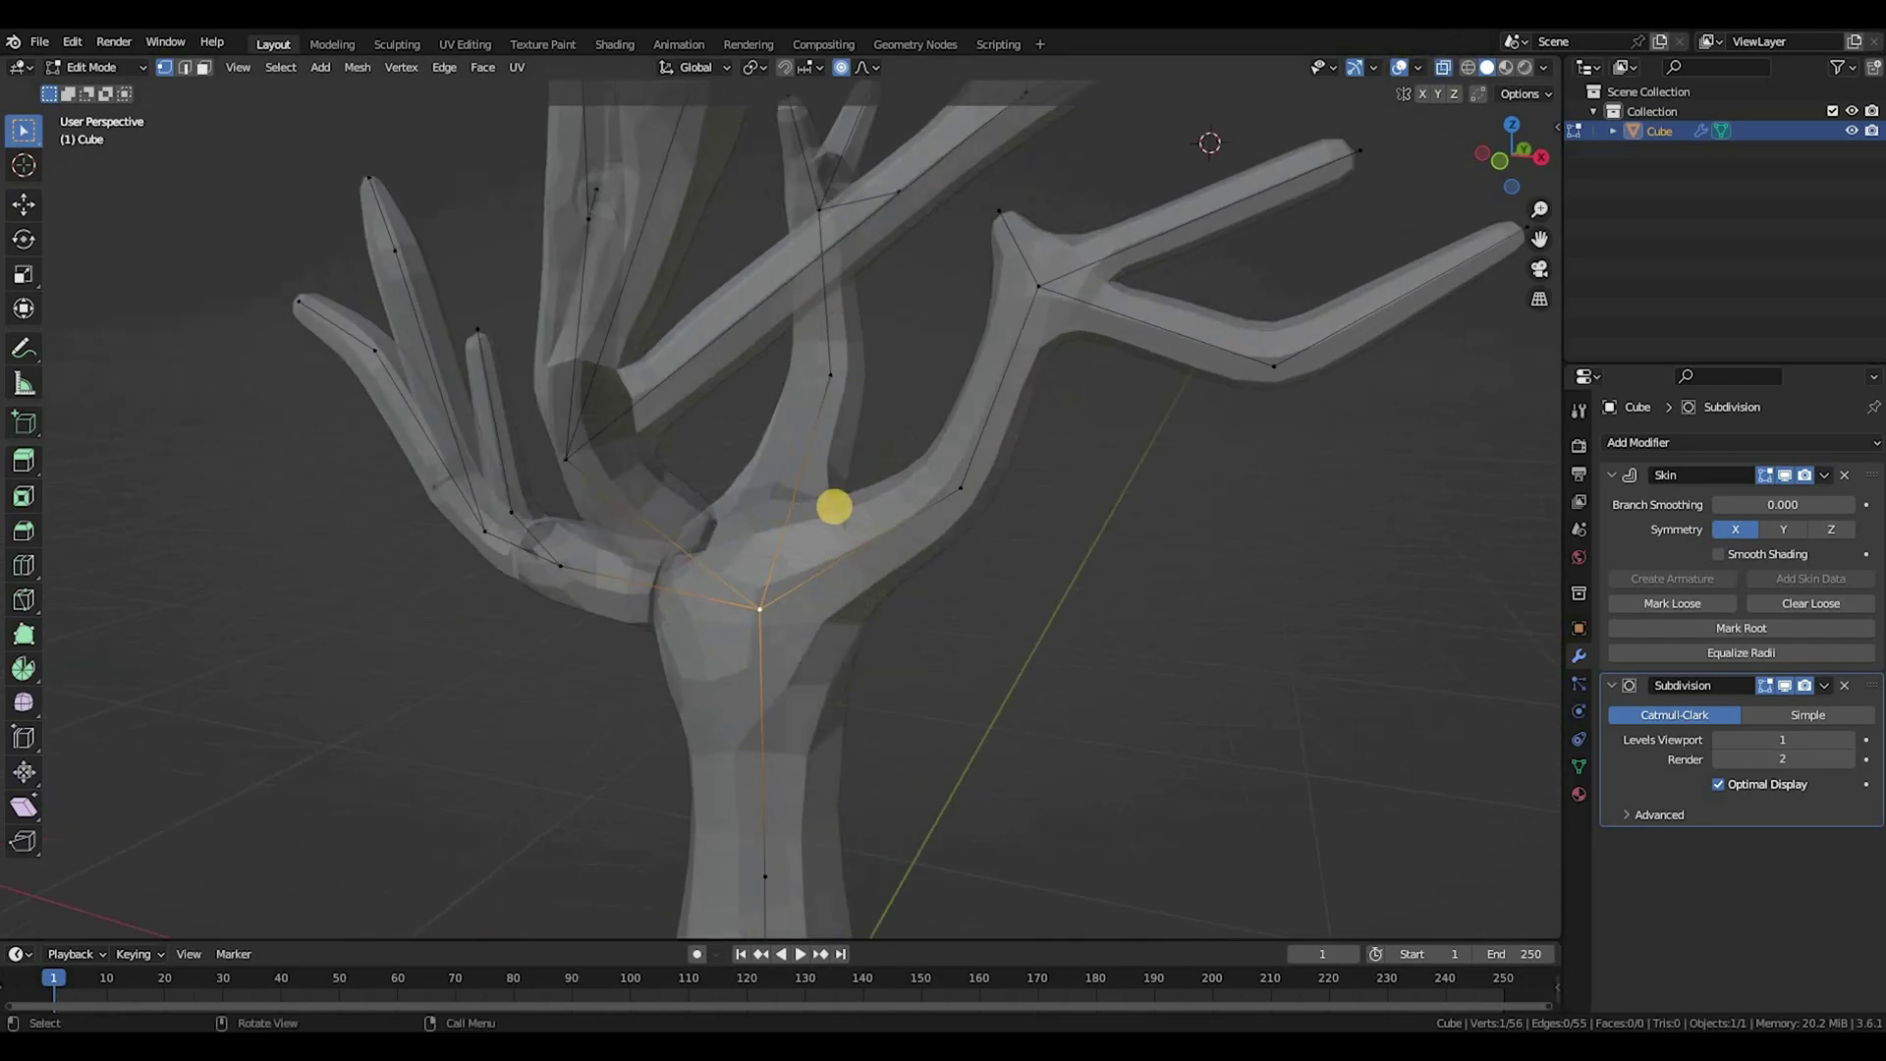
key("ctrl+a")
left_click(835, 511)
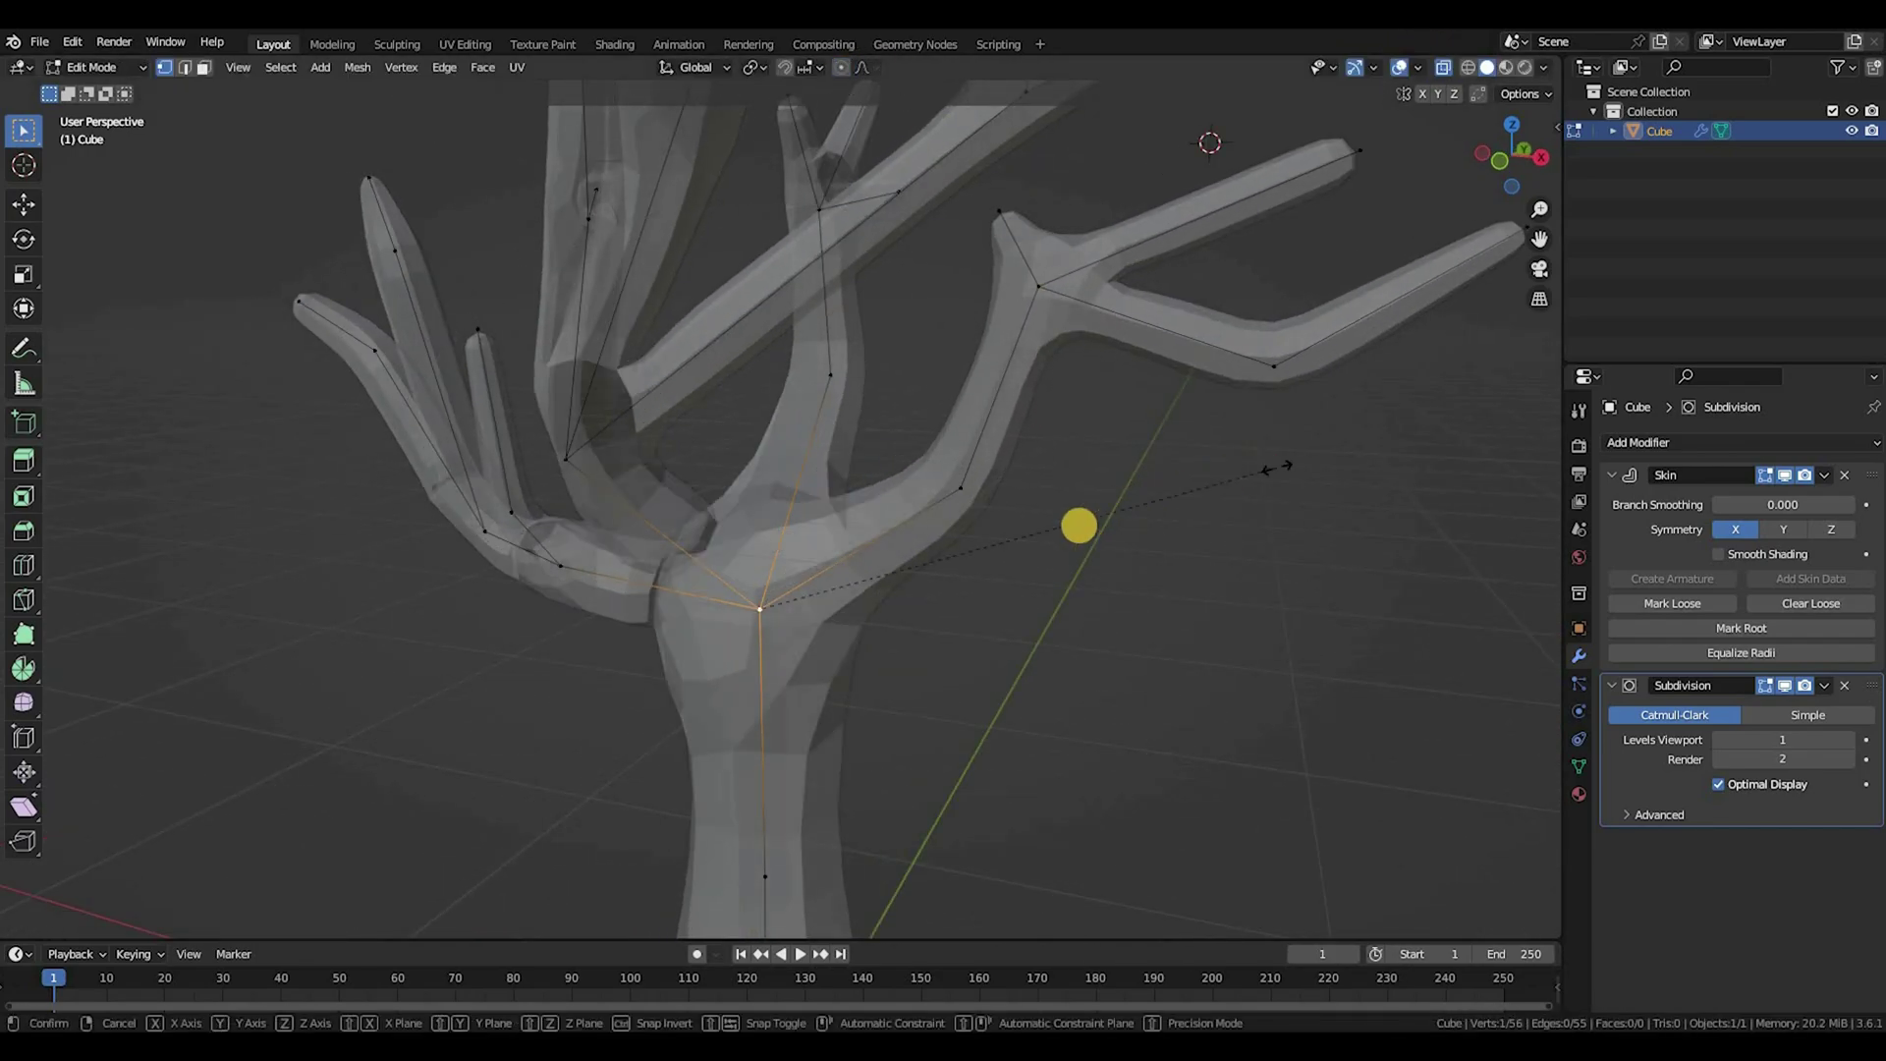
key("ctrl+a")
left_click(1139, 552)
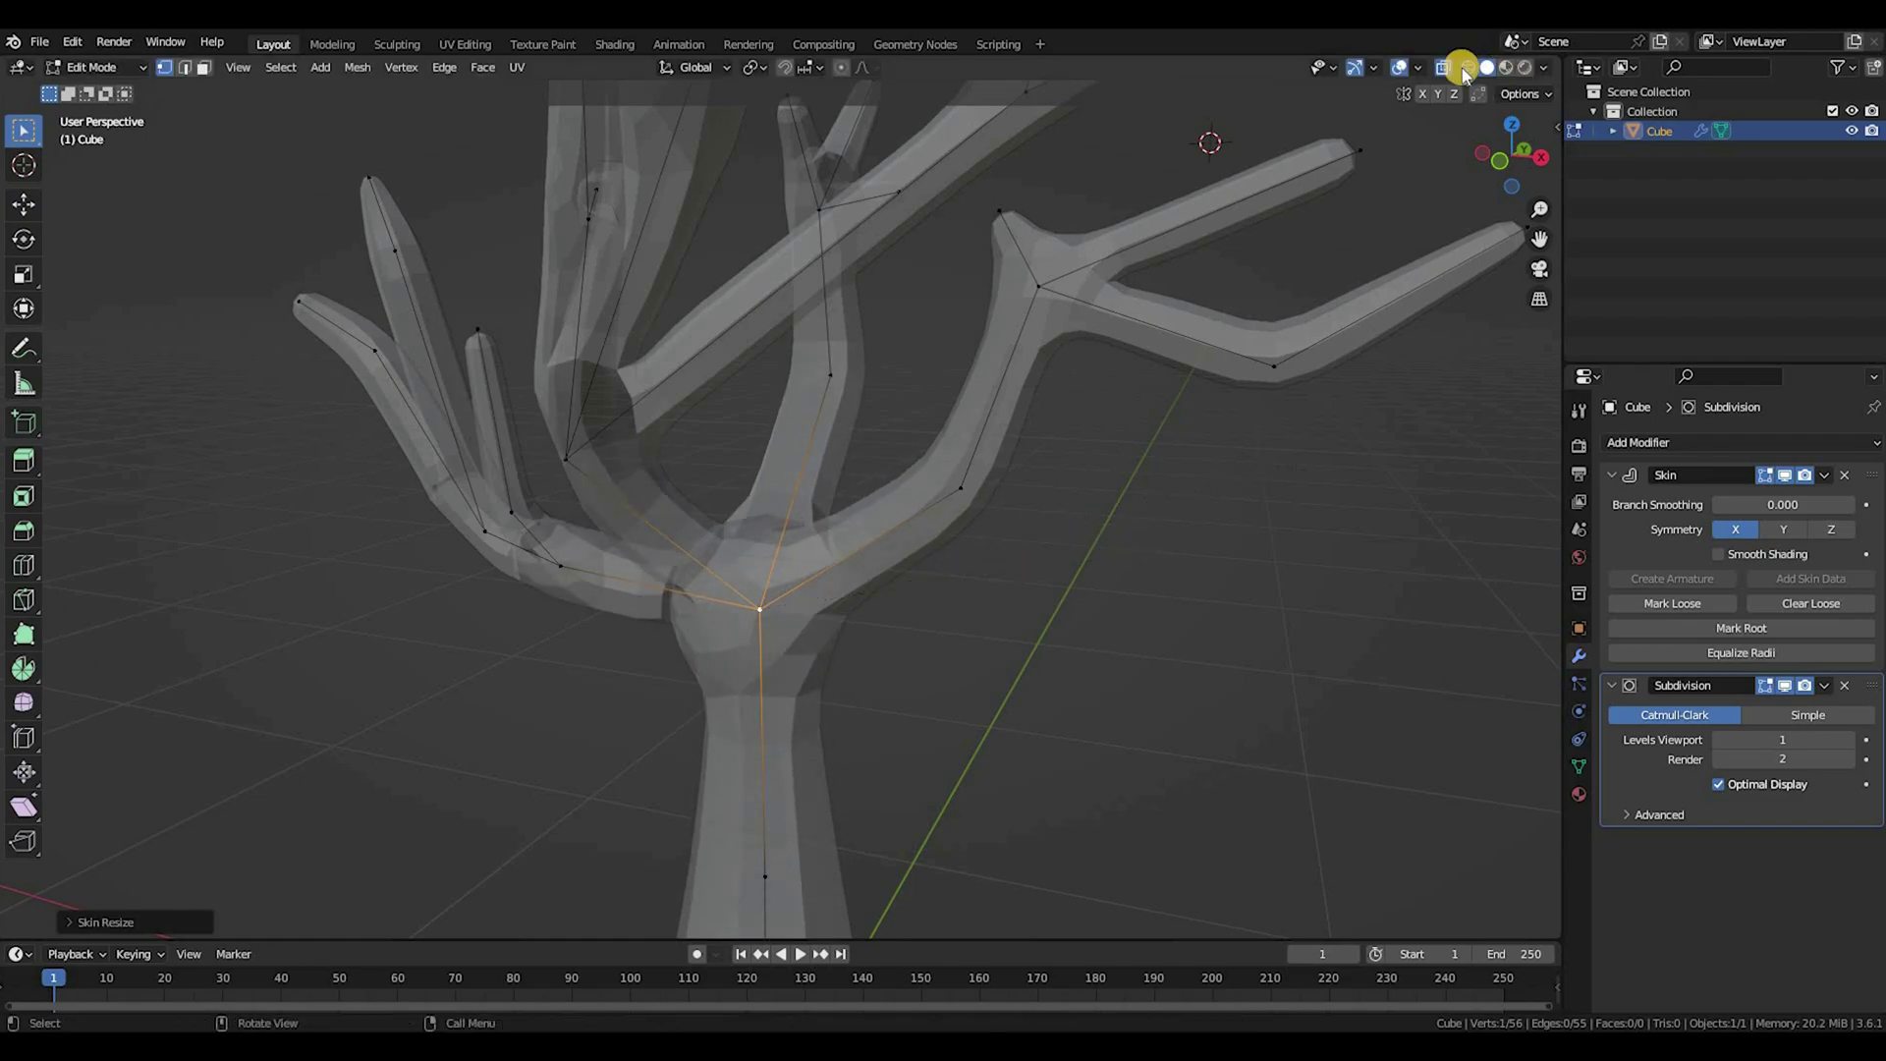
left_click(1444, 68)
Step: Fine-tune the fork vertex's skin size once more in solid display and clear the selection
middle_click_drag(746, 551, 691, 543)
scroll(747, 550, "up", 2)
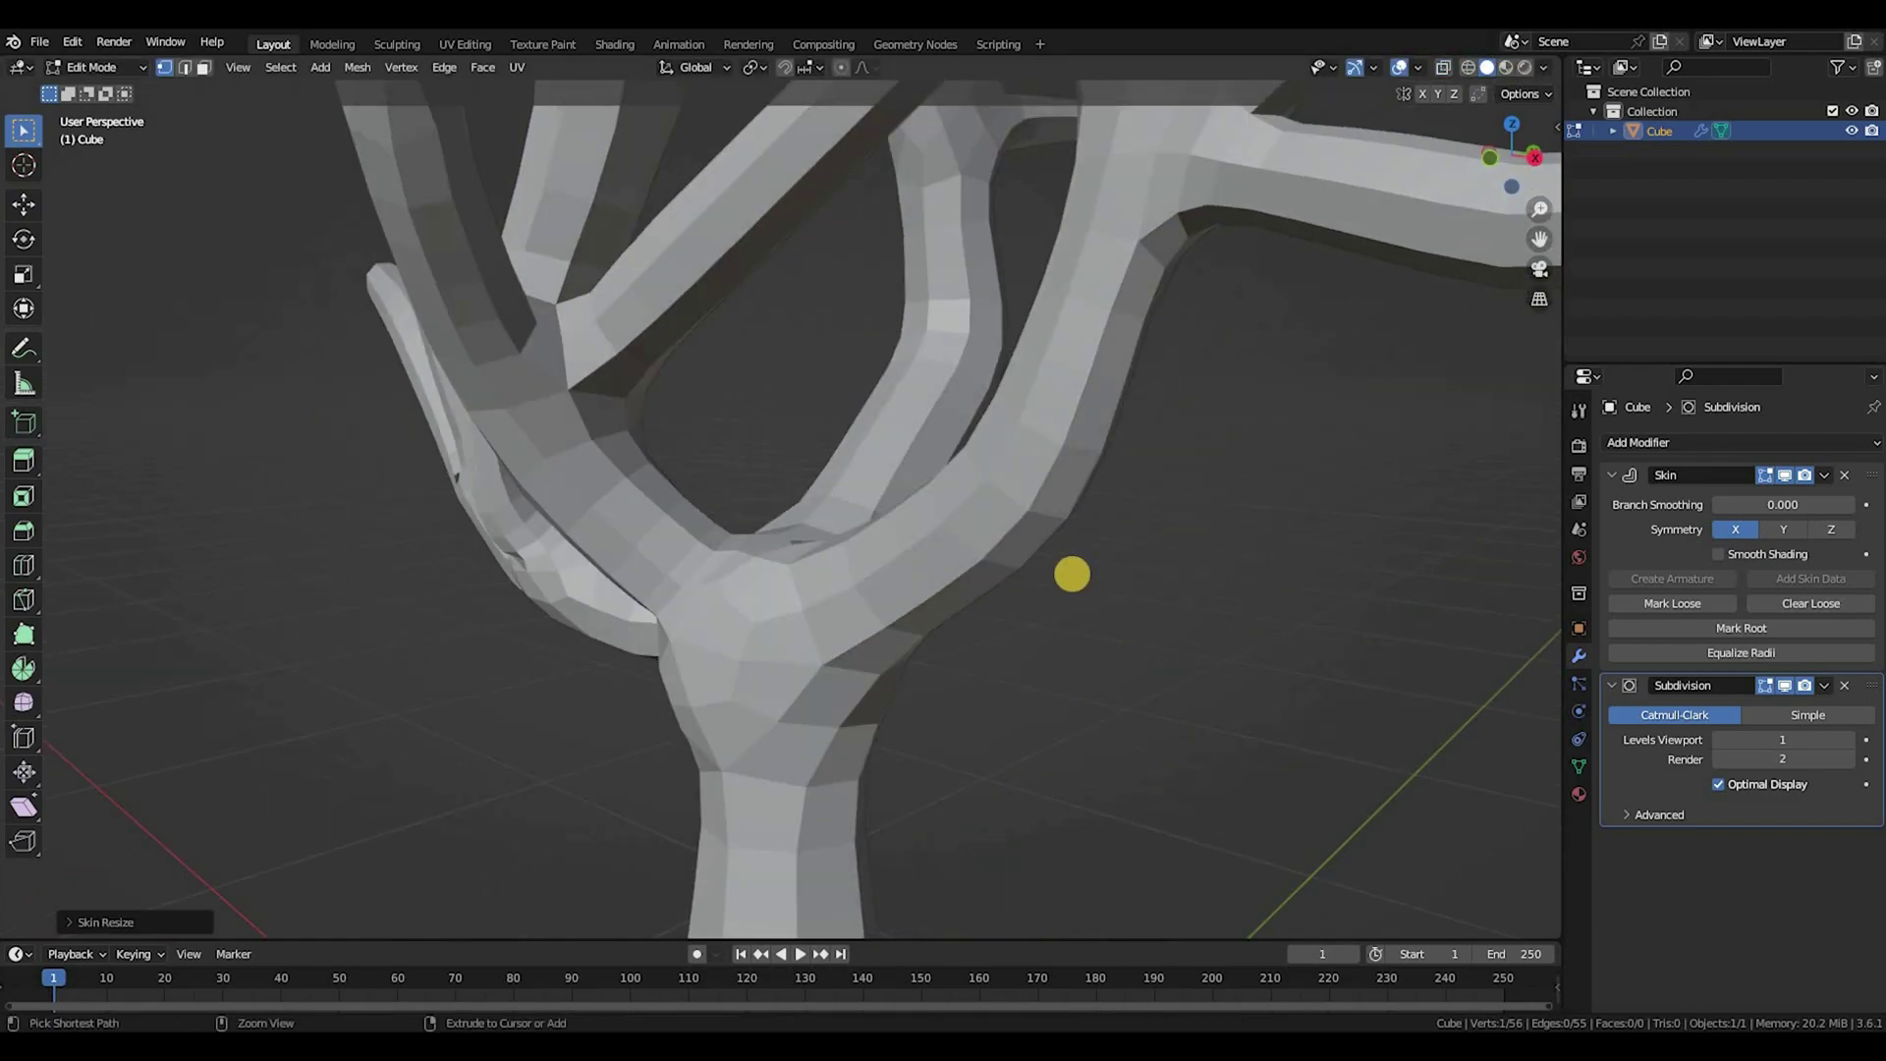
key("ctrl+a")
left_click(864, 585)
middle_click_drag(864, 585, 579, 692)
left_click(774, 643)
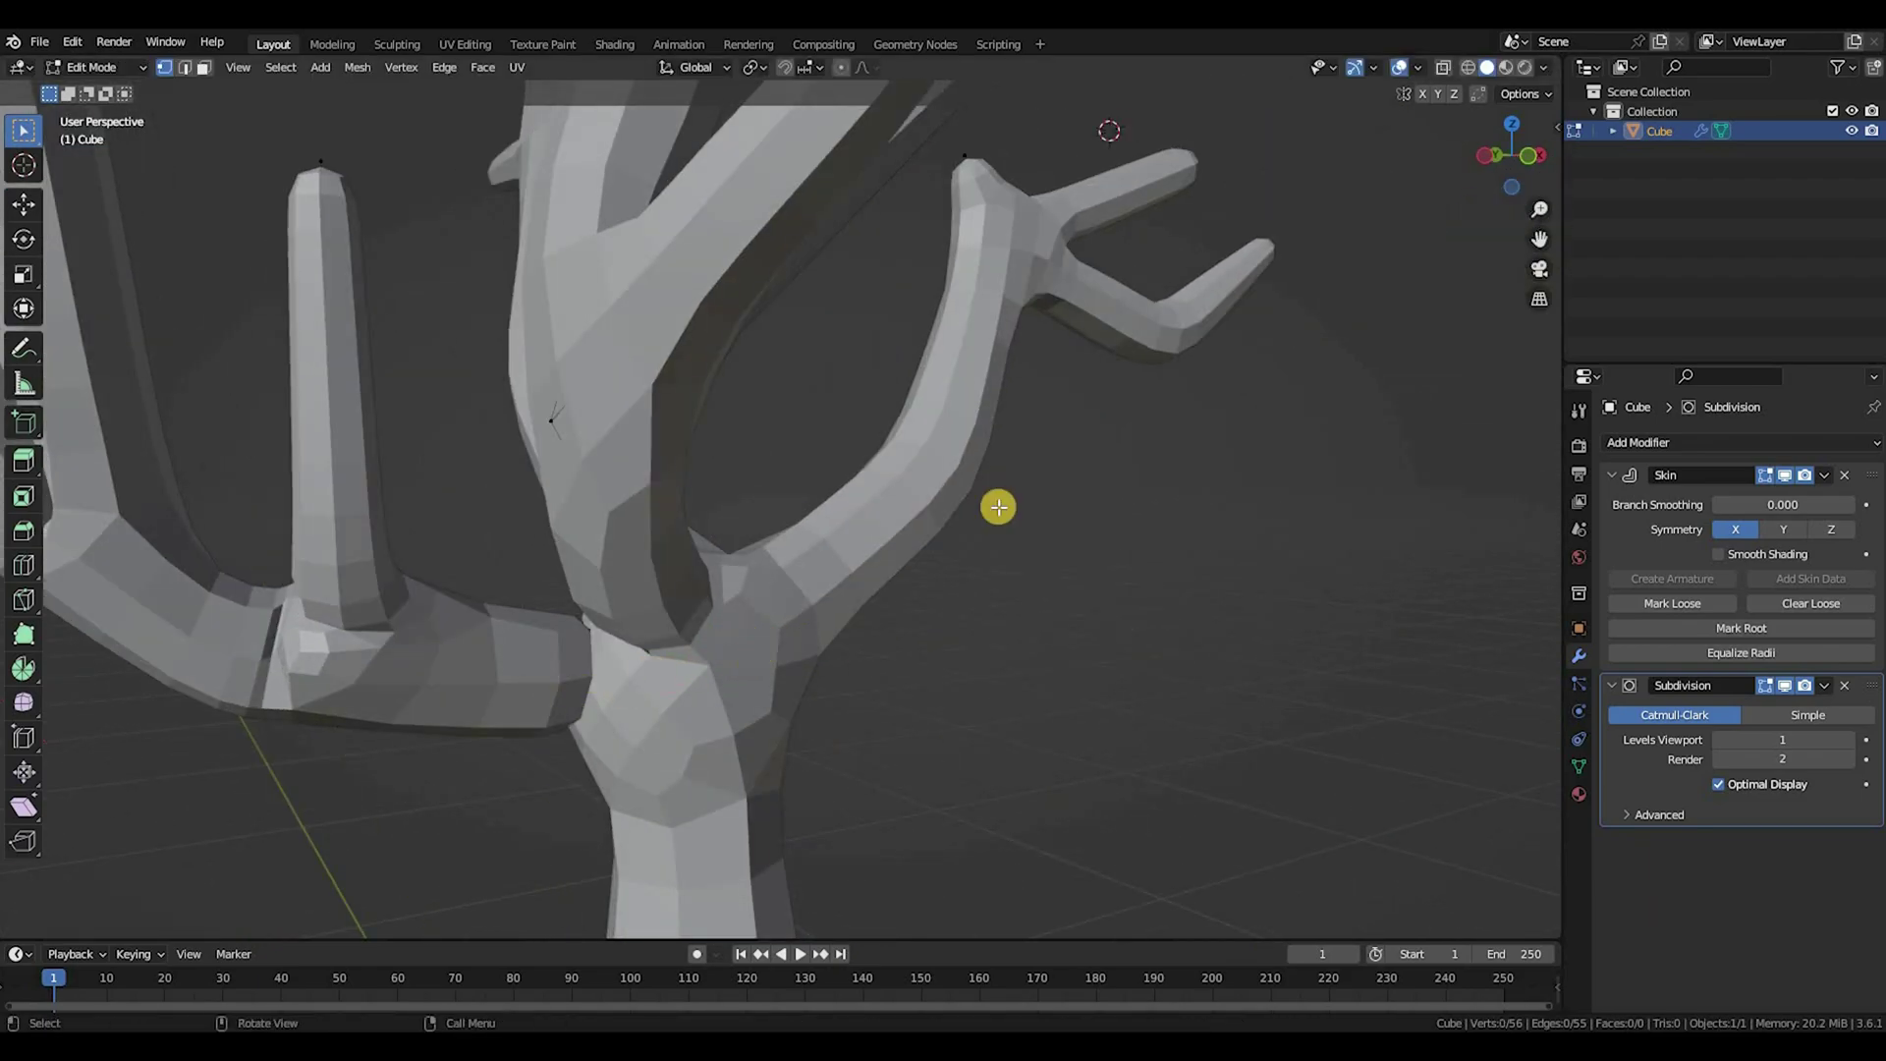
Step: Try a vertex move at the trunk fork and a loop cut on the lower negative-X branch's base edge, and undo both
key("alt+z")
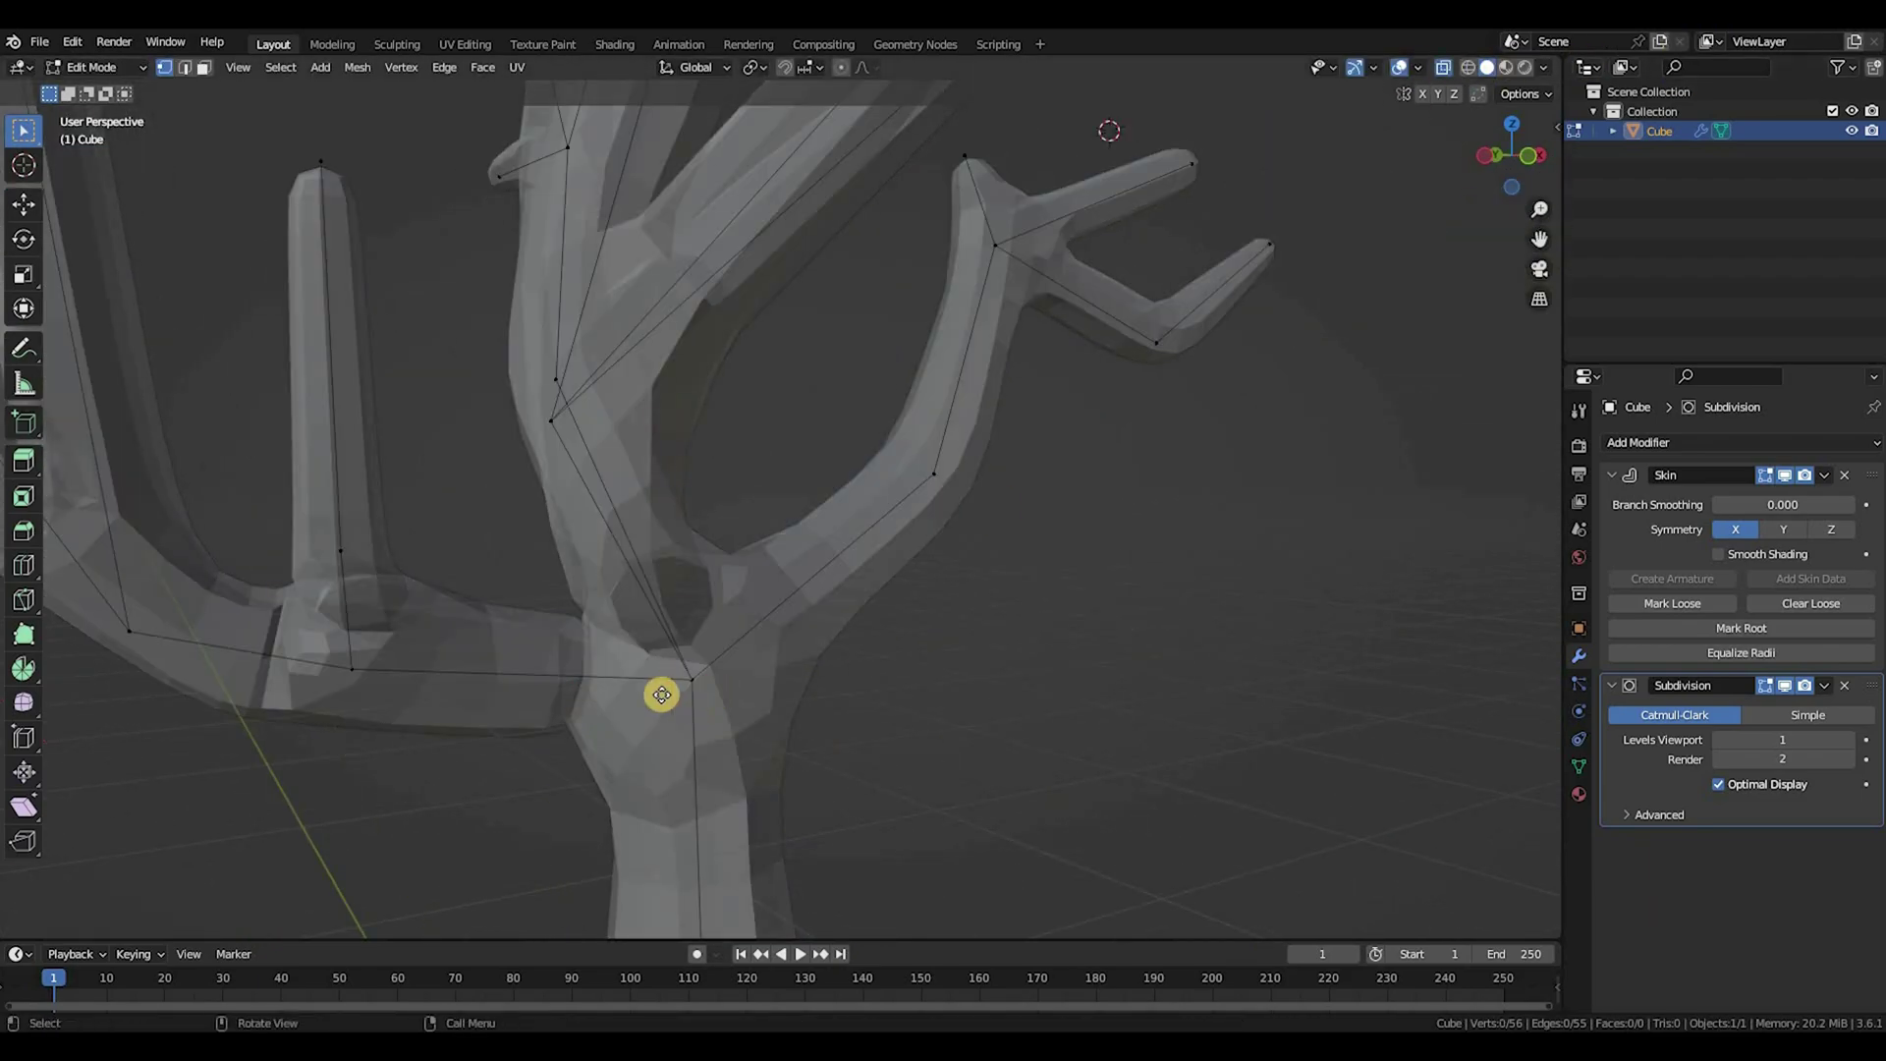
key("g")
left_click(603, 674)
key("ctrl+z")
key("ctrl+r")
left_click(610, 674)
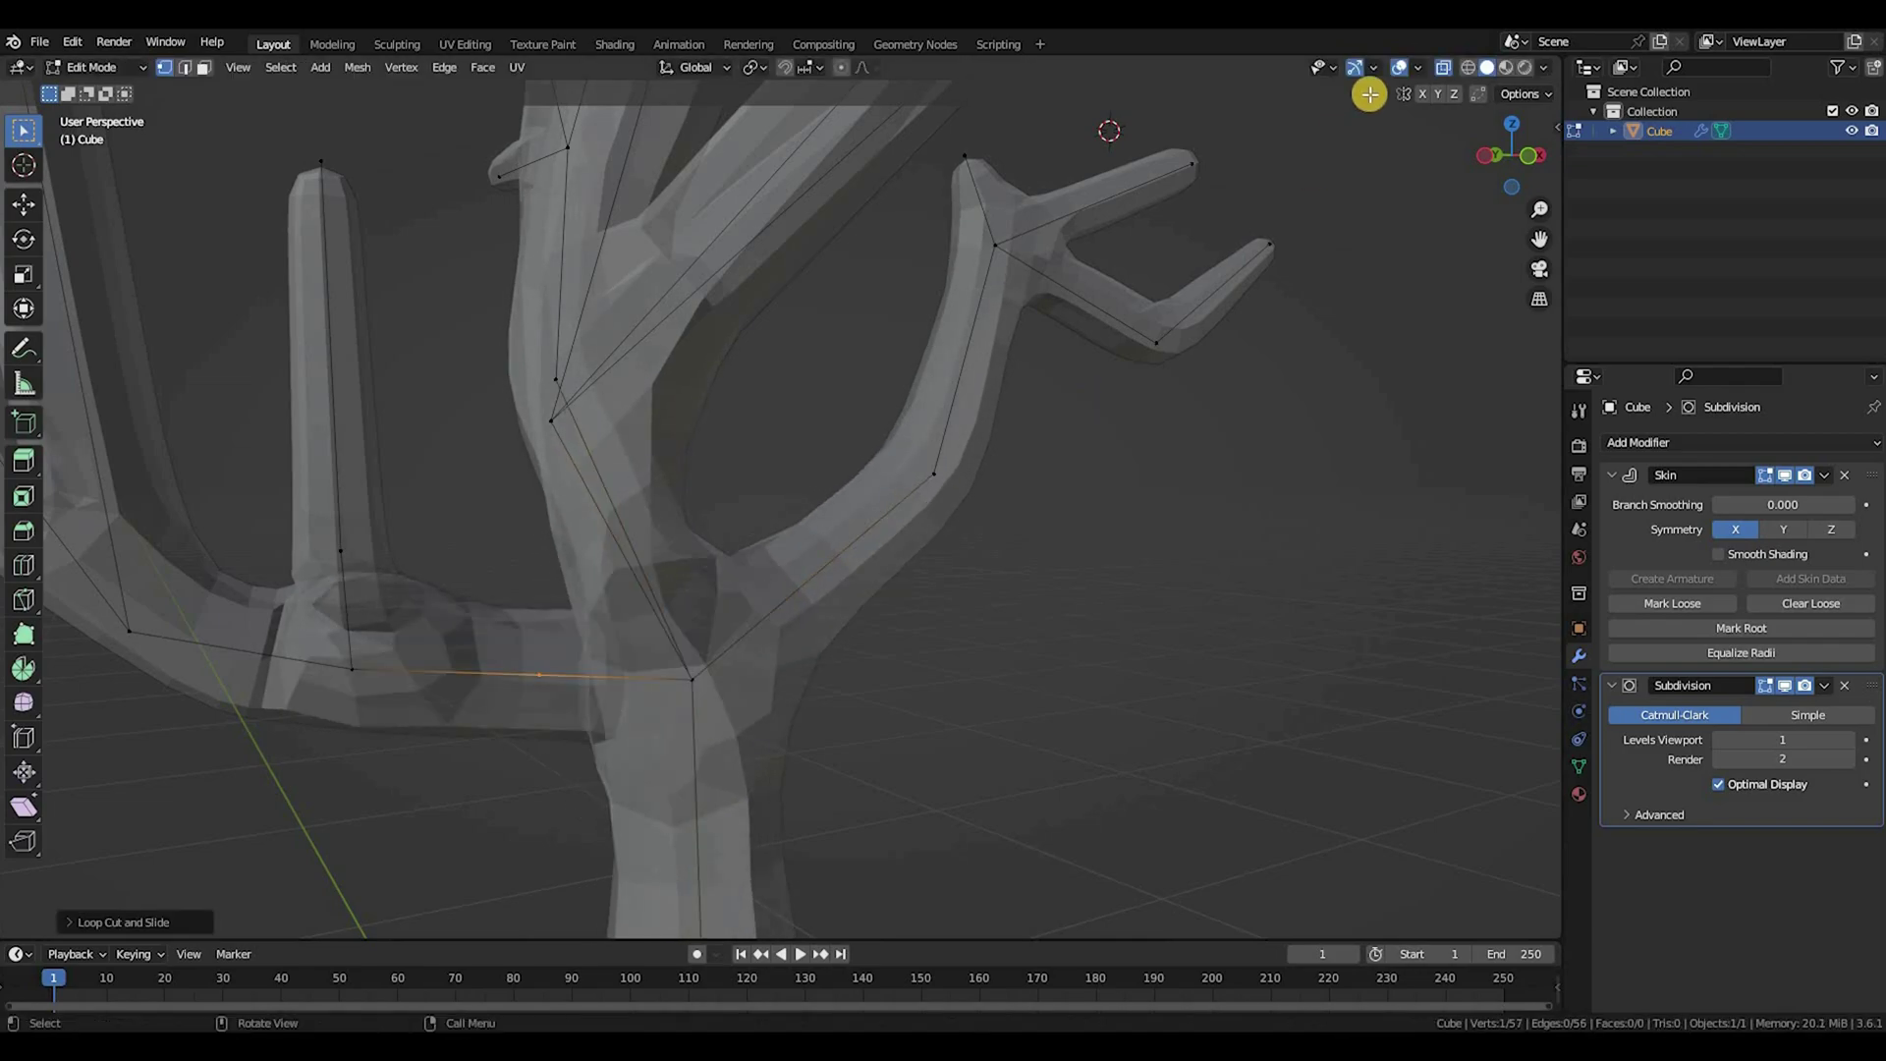
key("alt+z")
middle_click_drag(1112, 426, 1015, 669)
key("ctrl+z")
Step: Add a centred loop cut on the edge joining the lower negative-X branch to the trunk fork
middle_click_drag(1416, 56, 1442, 56)
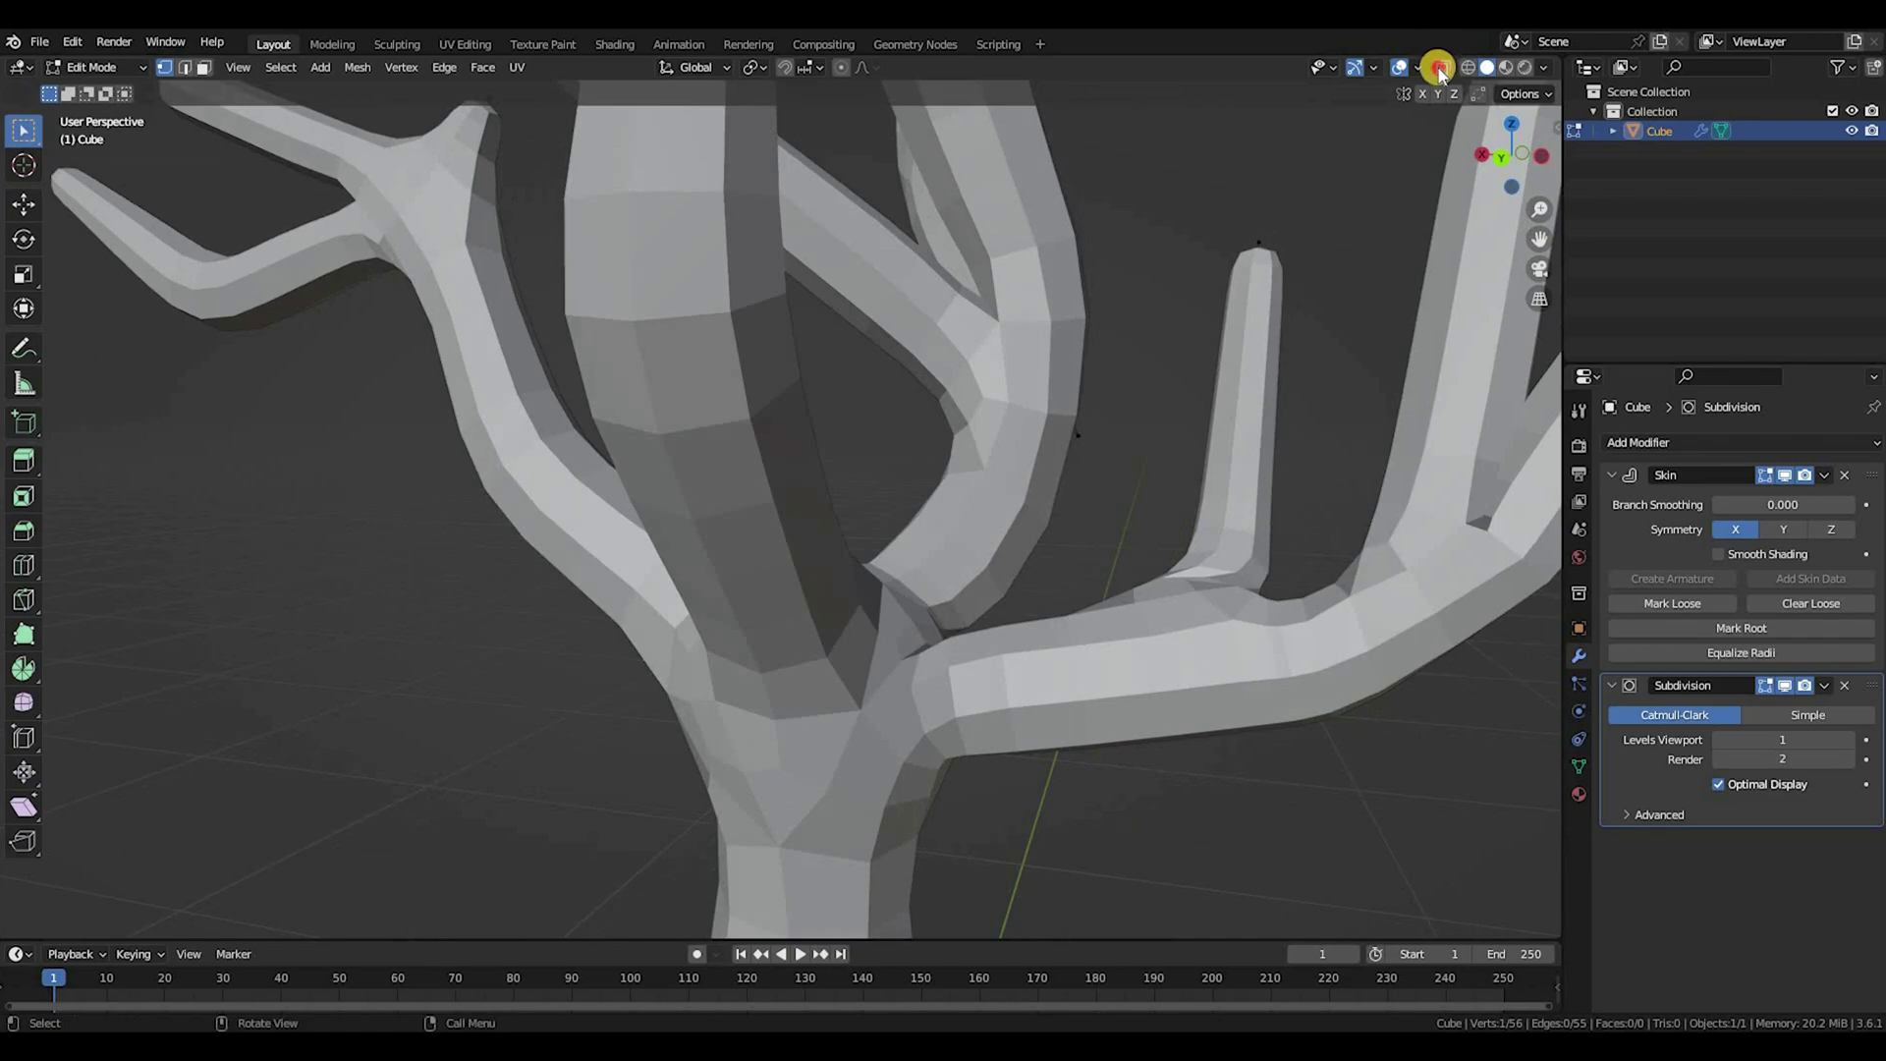
left_click(1437, 73)
middle_click_drag(982, 412, 459, 741)
key("ctrl+r")
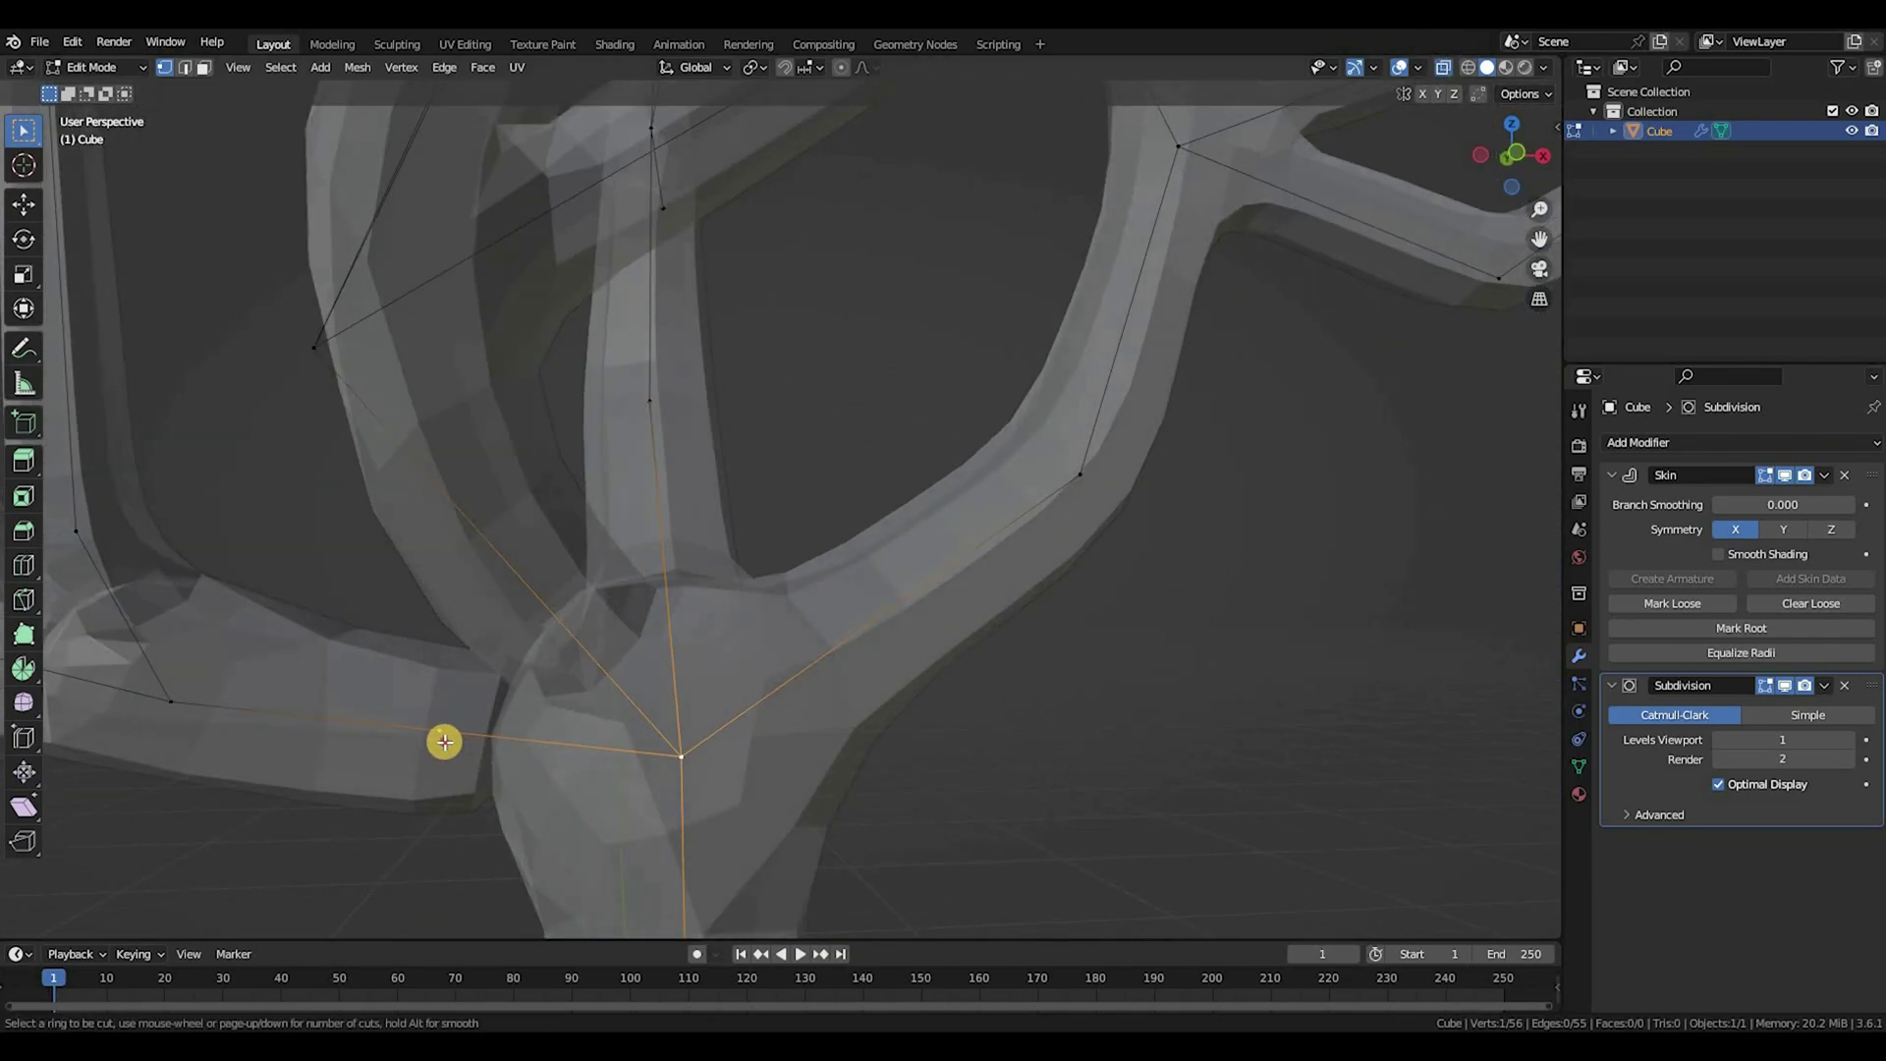
left_click(570, 740)
right_click(570, 740)
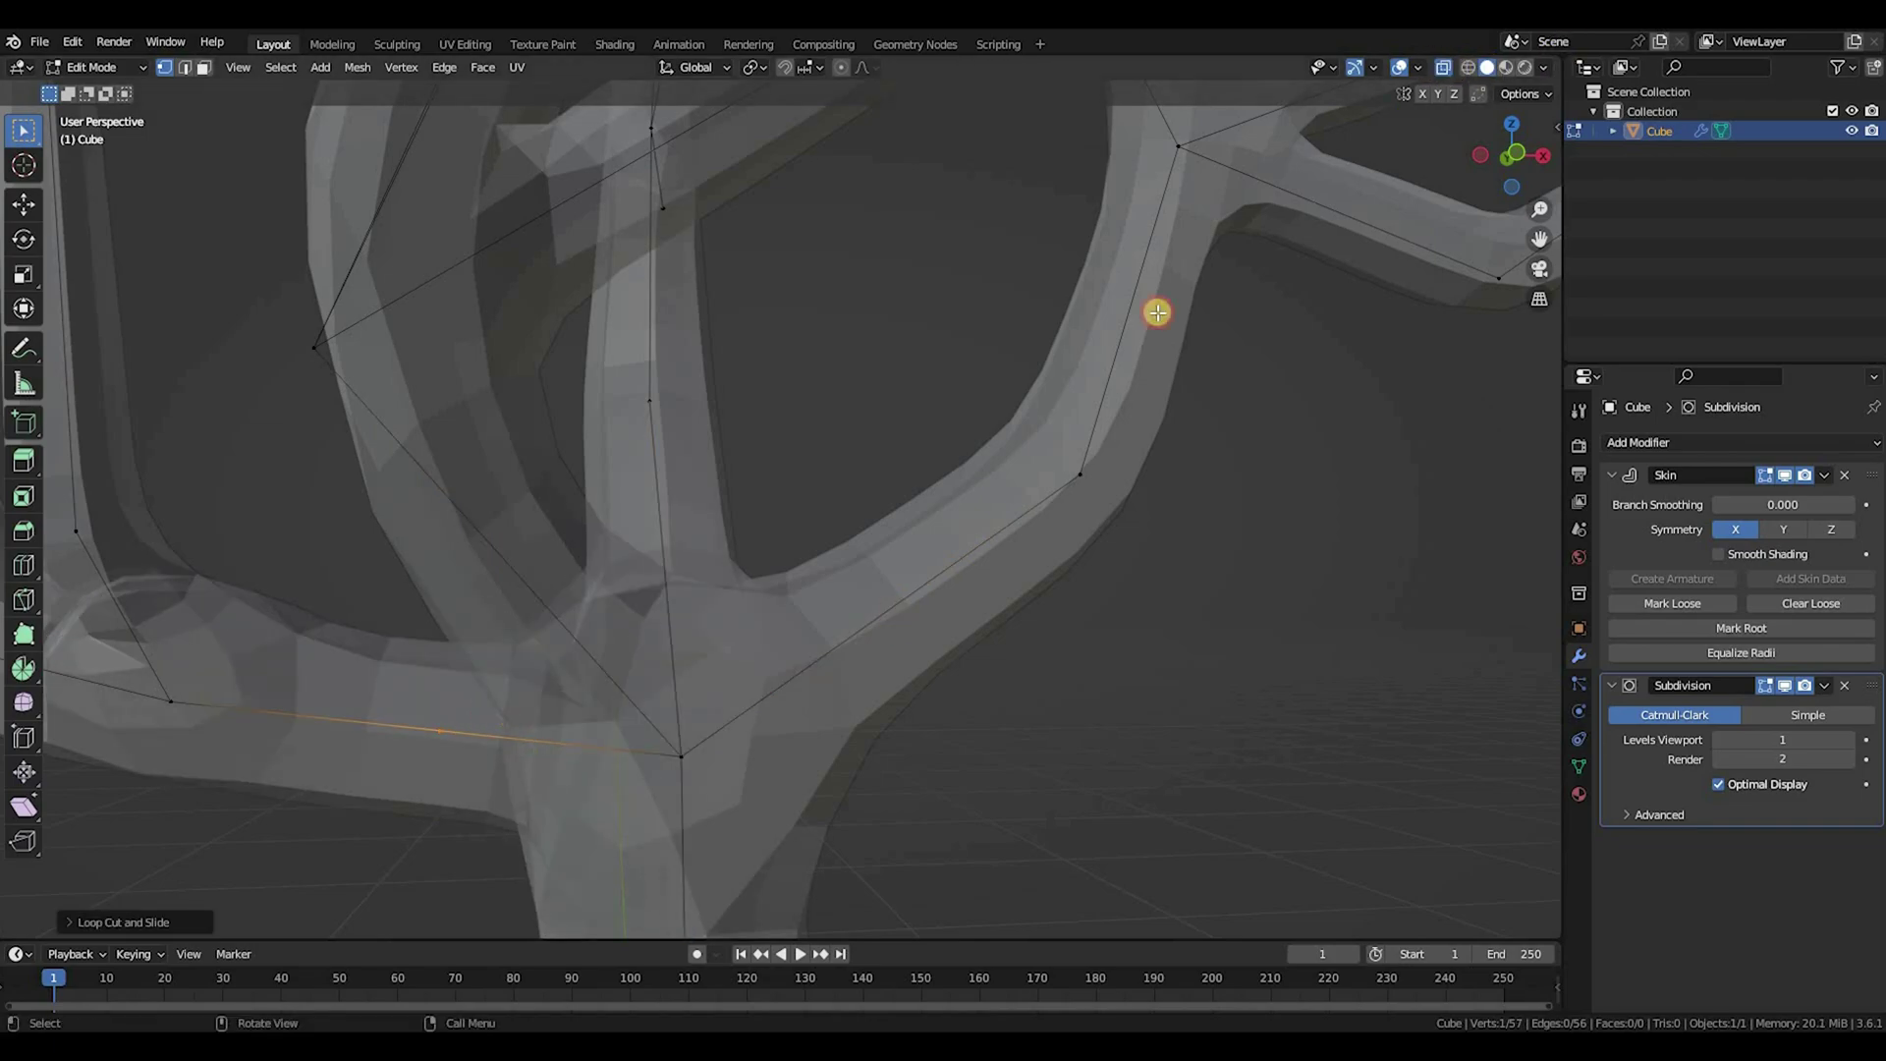
Step: Resize the skin at the new vertex near the lower negative-X branch's base and check the result in solid display
key("alt+z")
middle_click_drag(716, 433, 569, 640)
key("s")
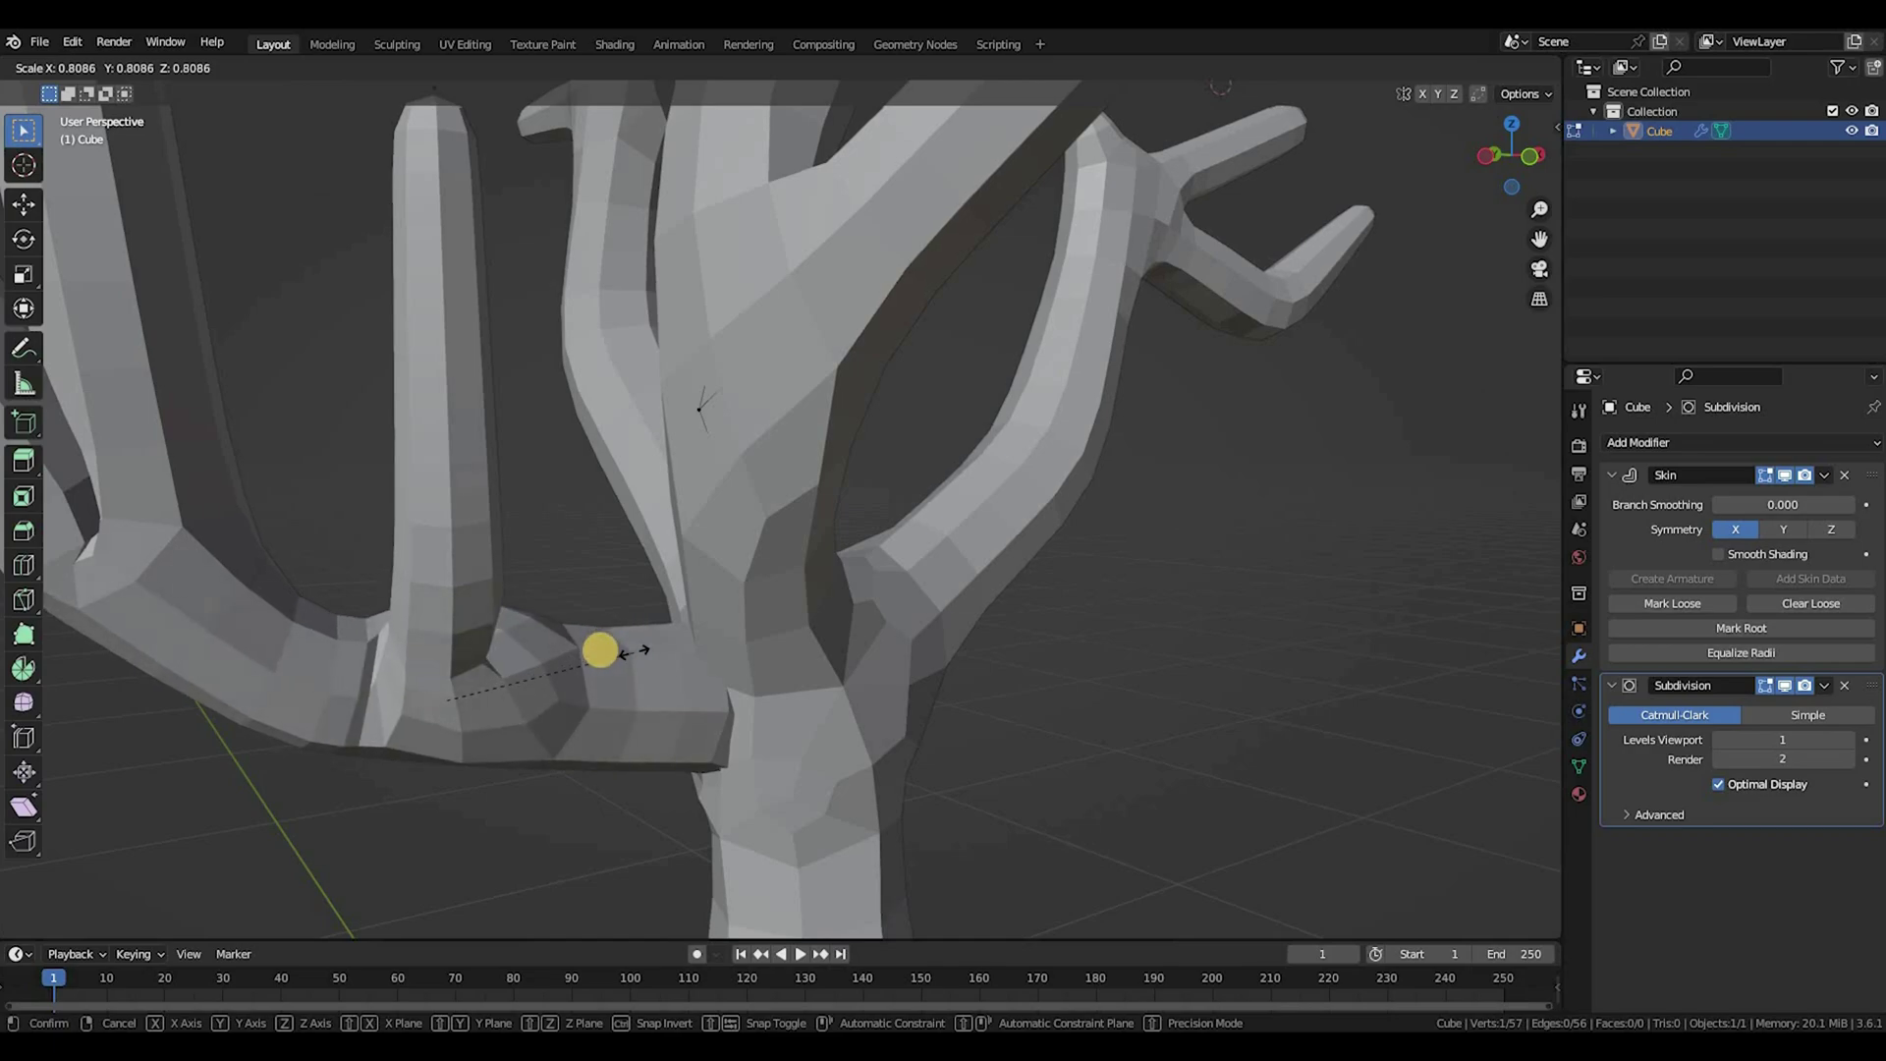
left_click(850, 632)
middle_click_drag(851, 631, 809, 562)
scroll(834, 526, "down", 4)
scroll(854, 459, "up", 2)
scroll(808, 562, "down", 2)
scroll(903, 493, "up", 3)
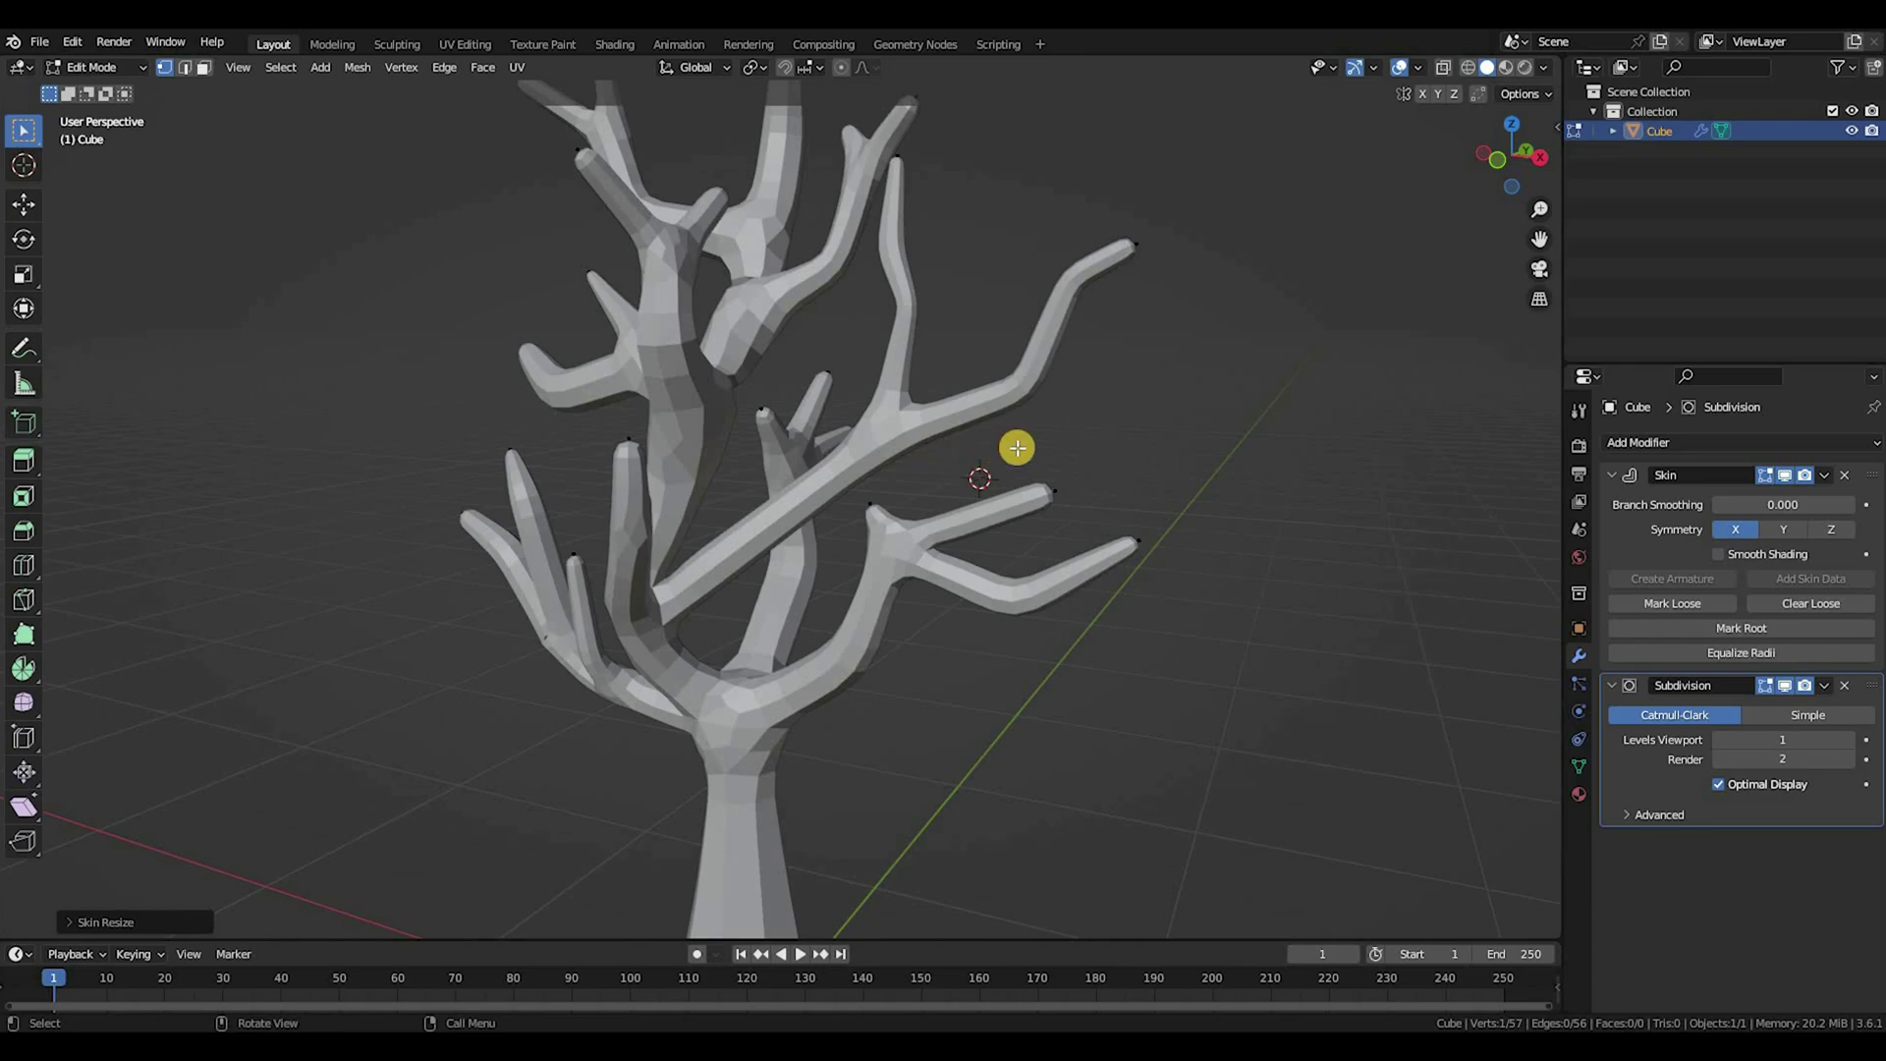
Step: In front view, slim the skin at the trunk's mid vertex and its two base vertices, and return to Object Mode
scroll(1017, 448, "down", 4)
middle_click_drag(1019, 433, 982, 640)
key("KP_1")
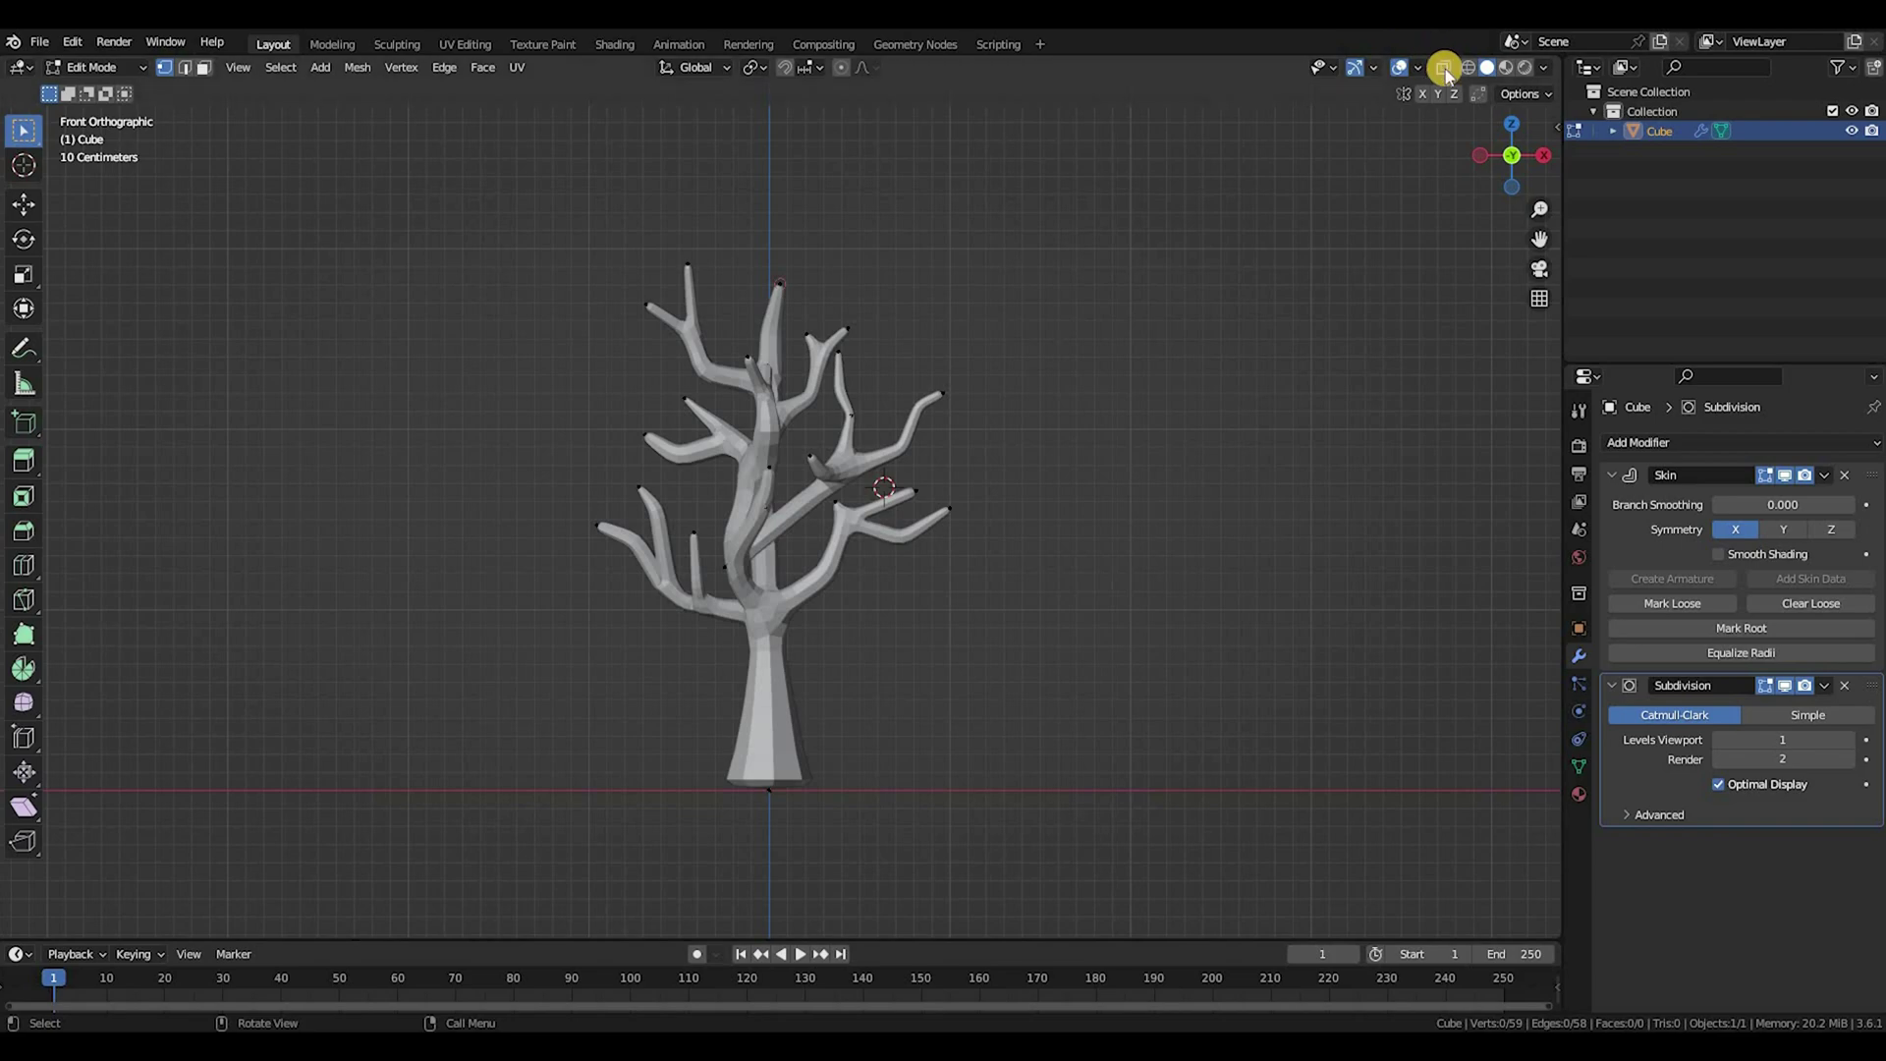
key("alt+z")
middle_click_drag(829, 666, 862, 564, "shift")
scroll(855, 580, "up", 2)
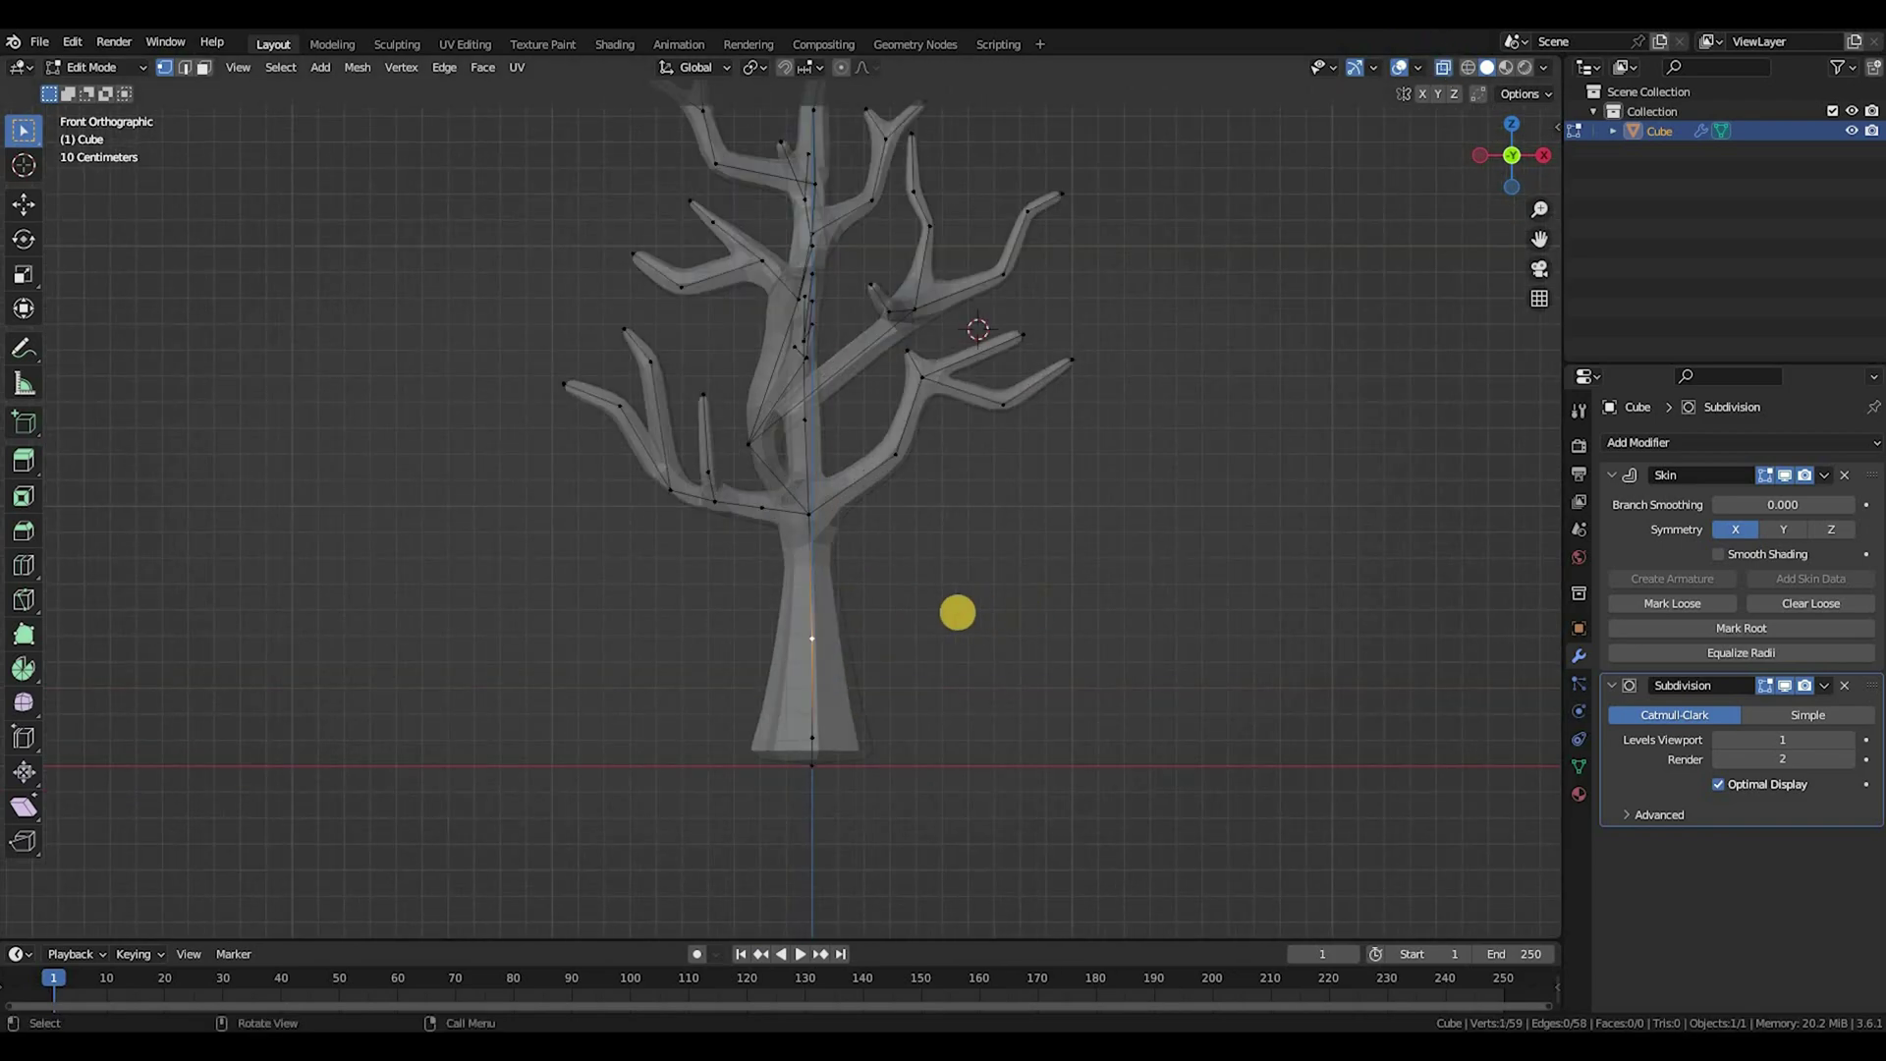
left_click(811, 765, "shift")
key("s")
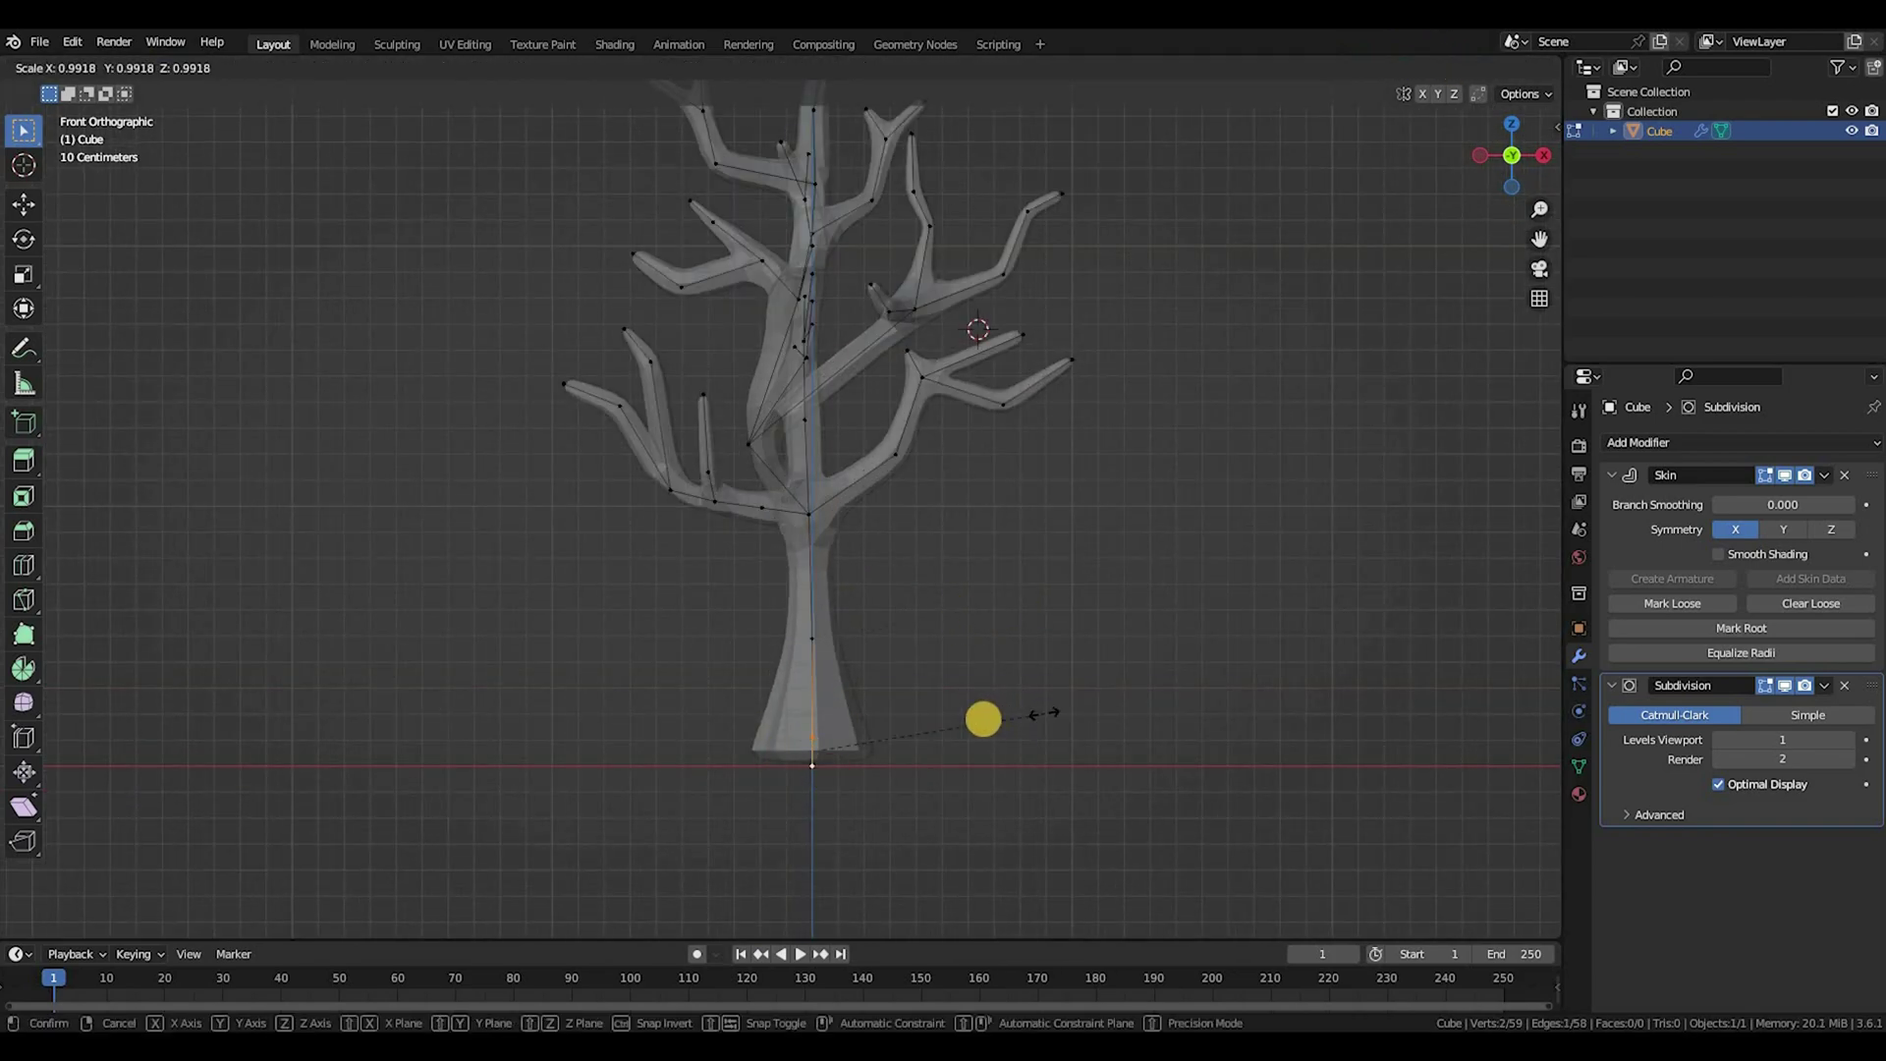
left_click(966, 716)
key("Tab")
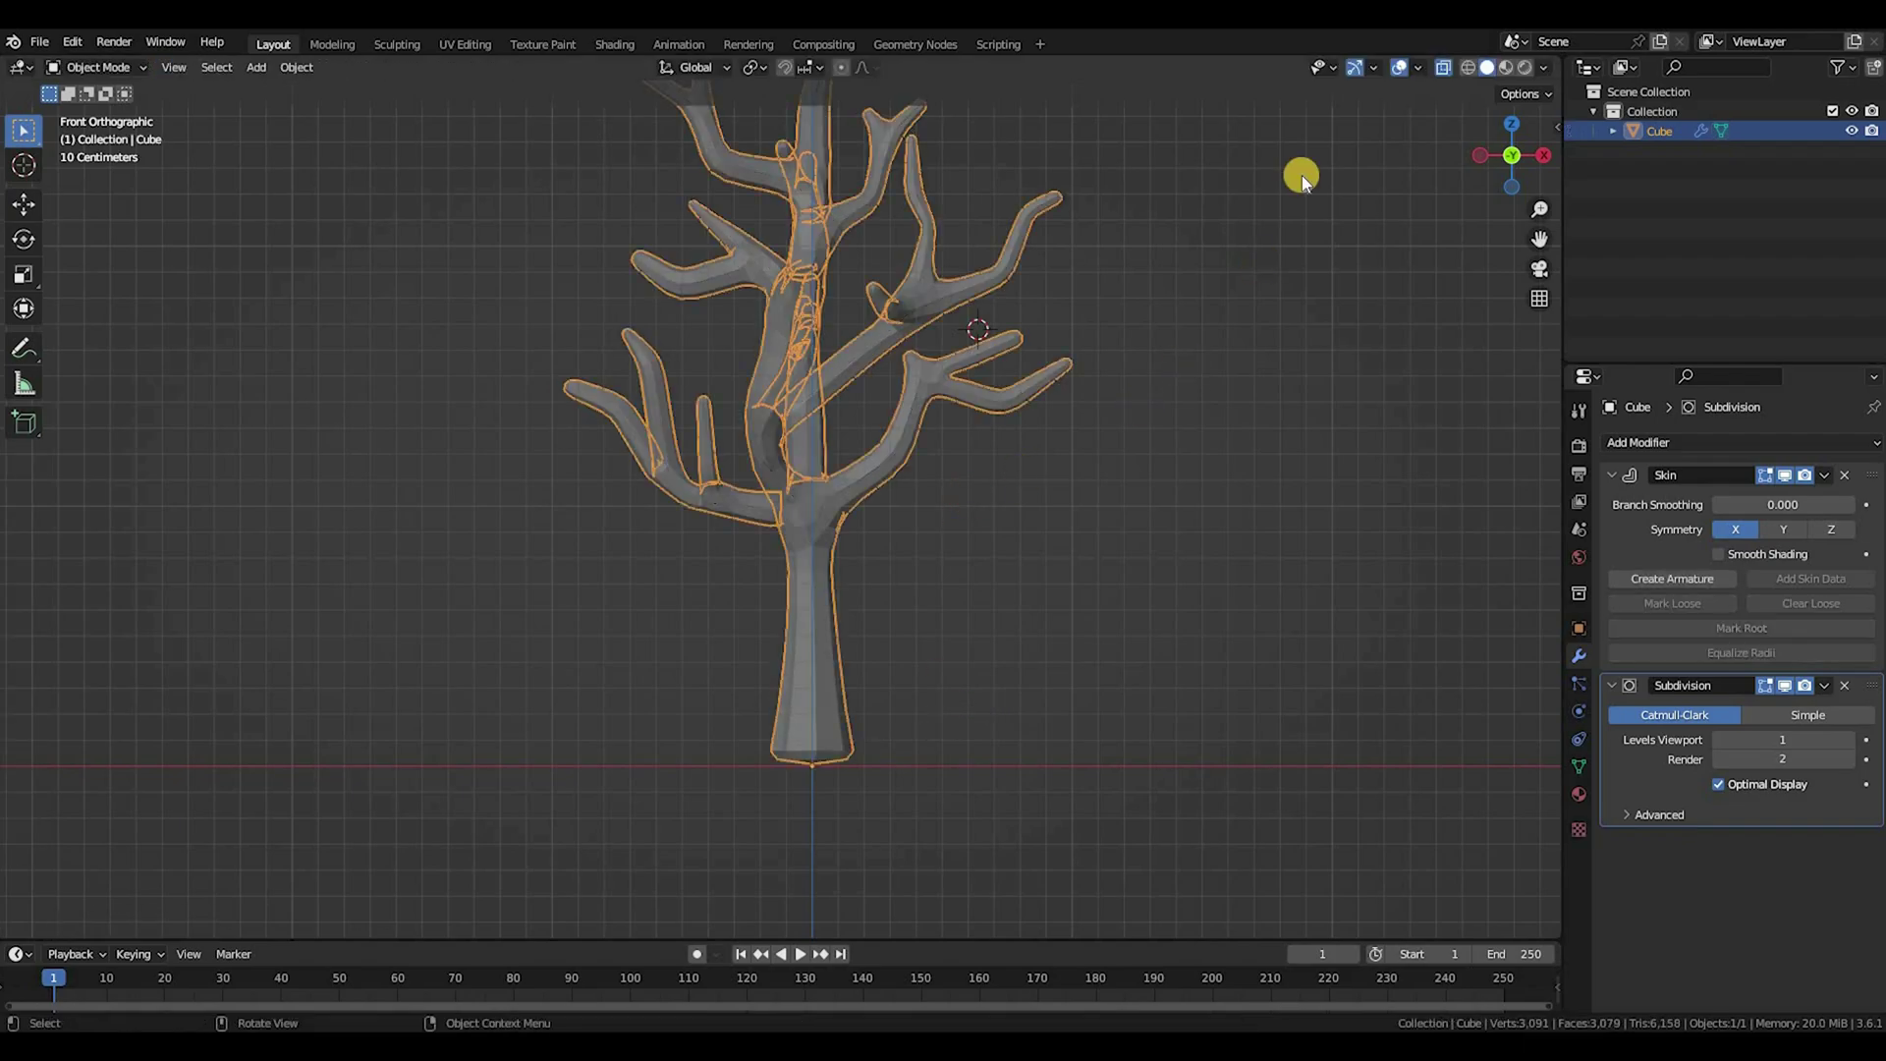
key("alt+z")
left_click(1052, 610)
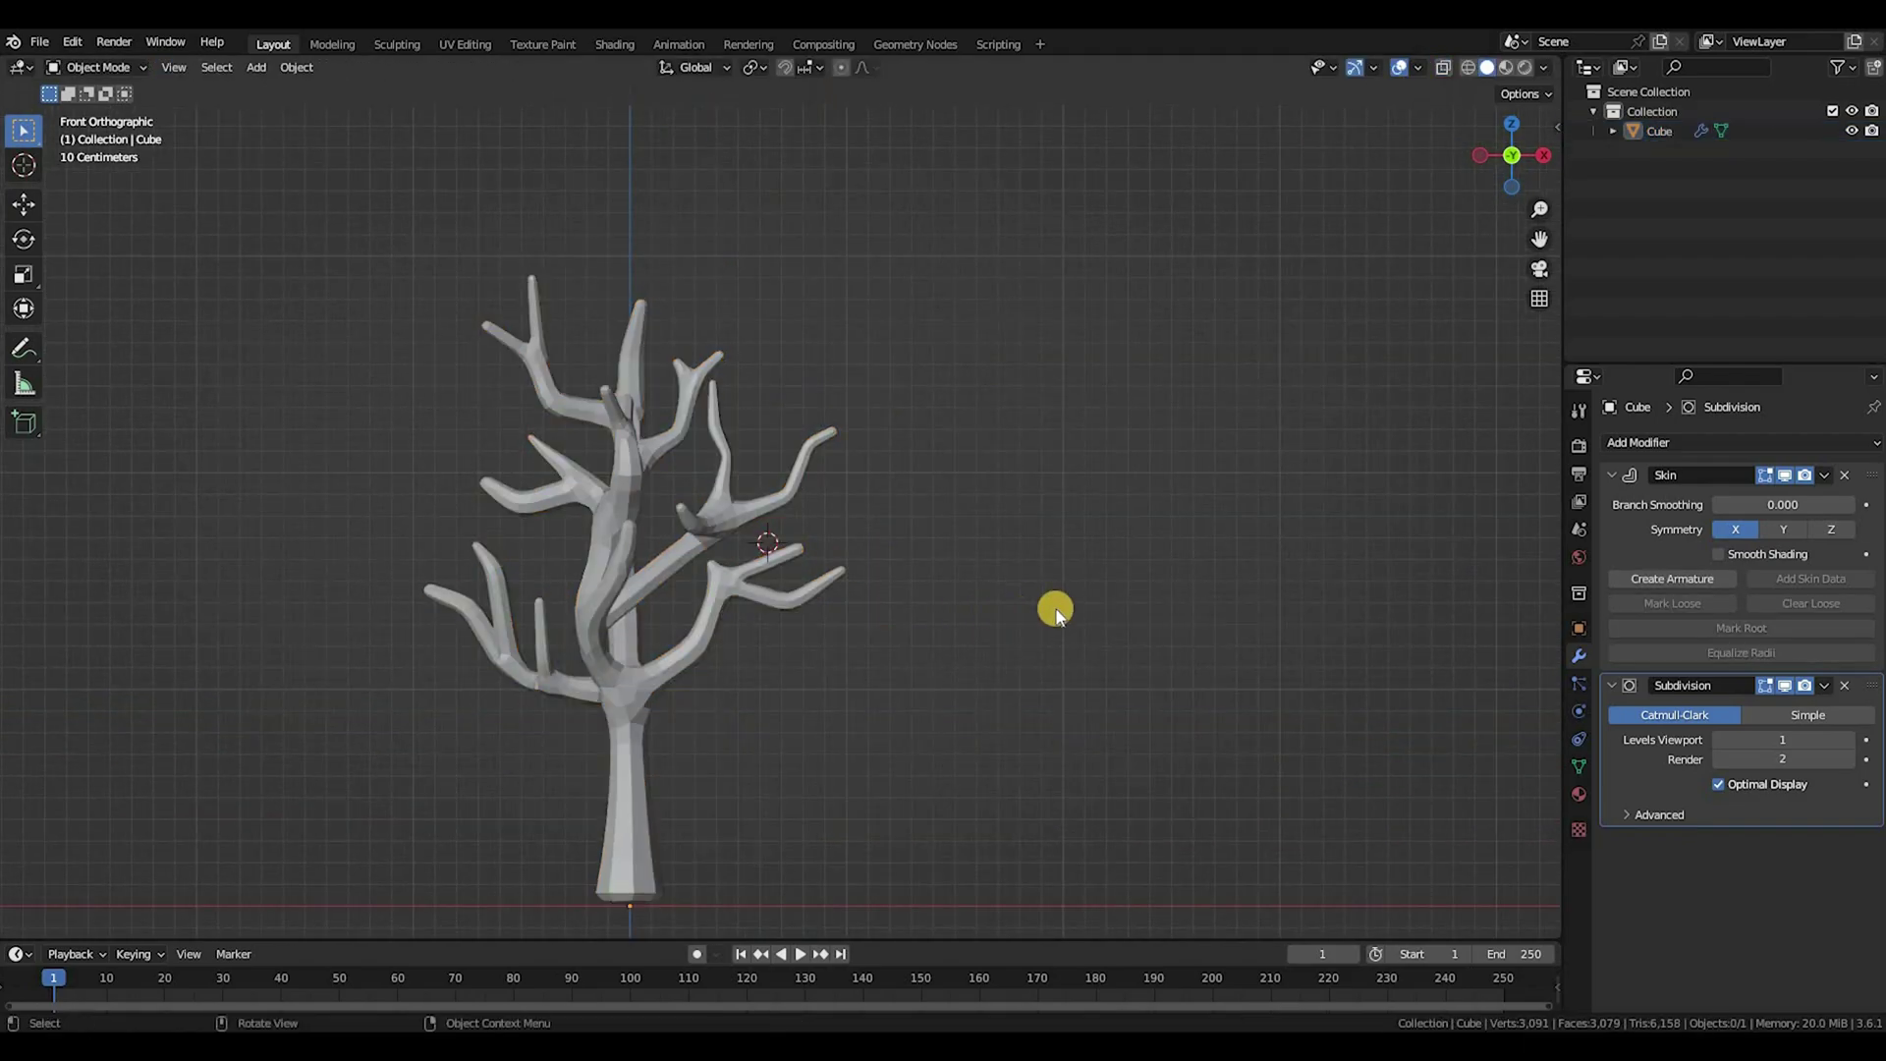
Step: Resize the skin at the lower negative-X branch's vertex nearest the trunk in Edit Mode
middle_click_drag(1052, 611, 555, 626)
scroll(455, 693, "up", 2)
key("Tab")
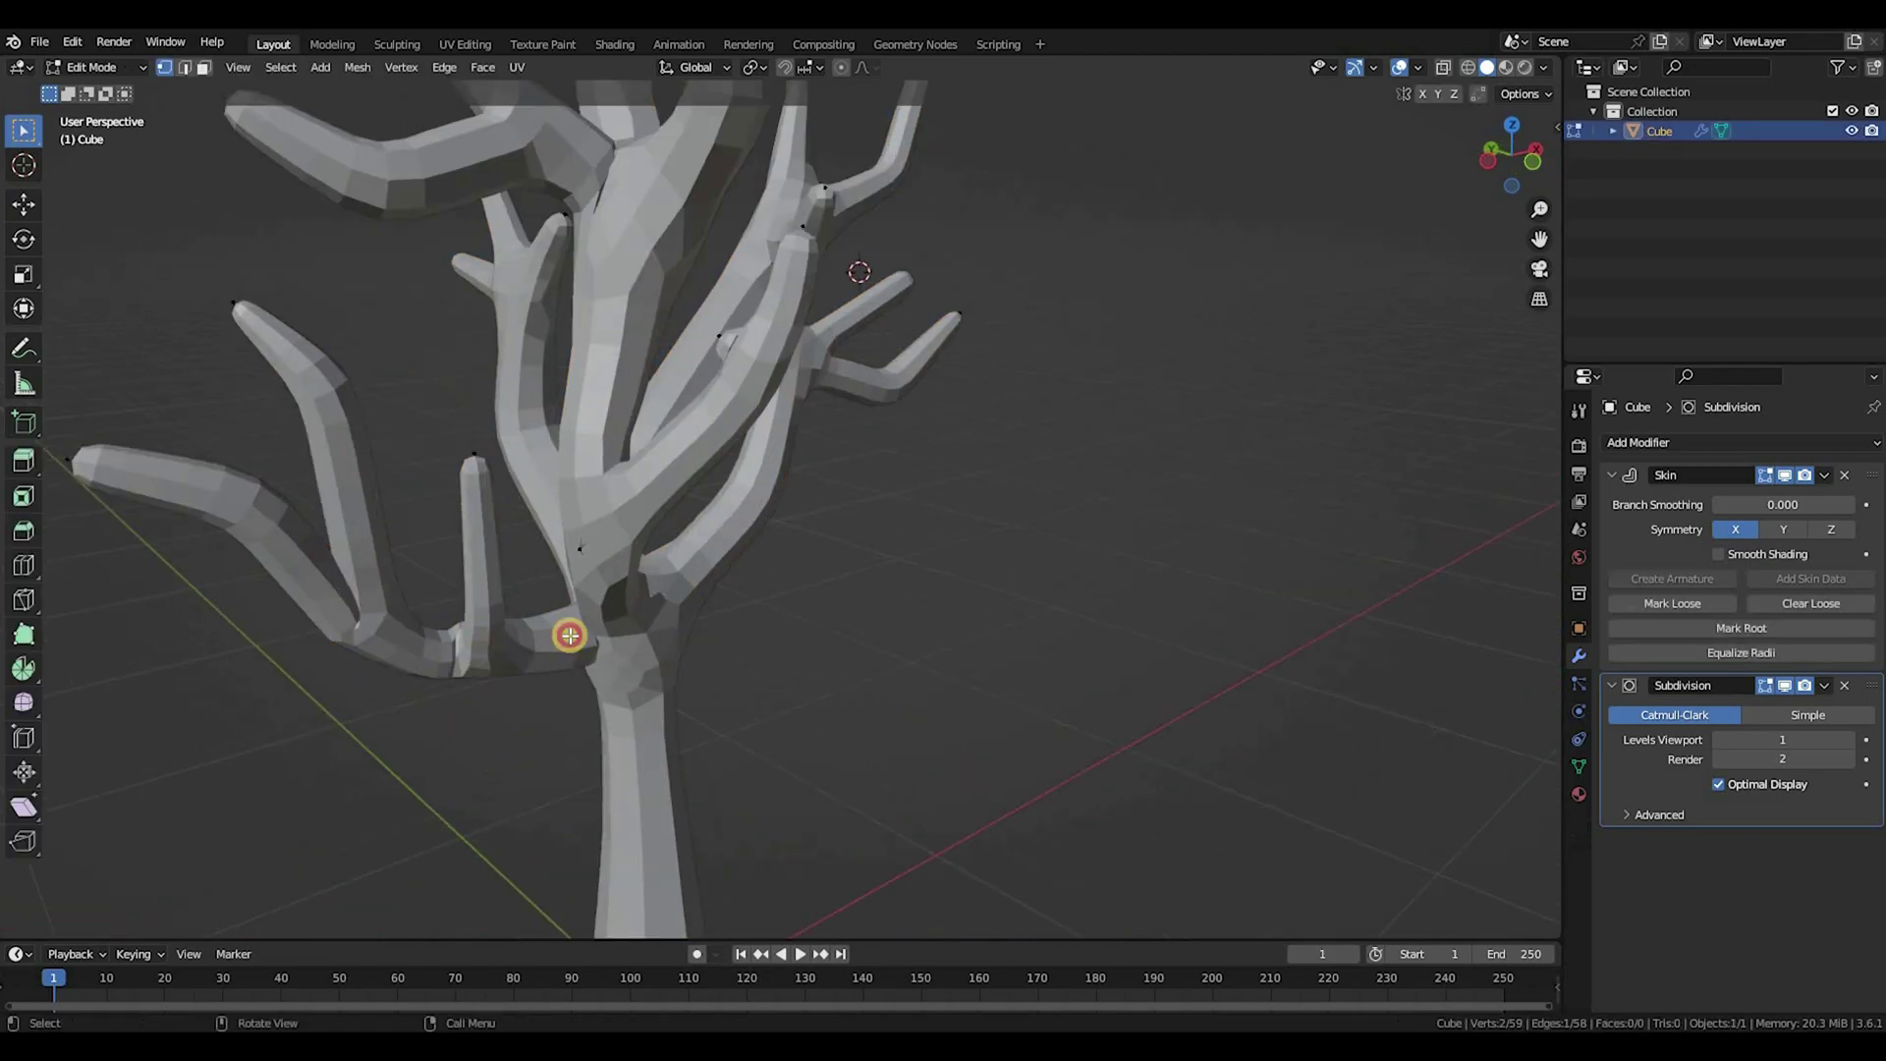
key("ctrl+a")
left_click(747, 574)
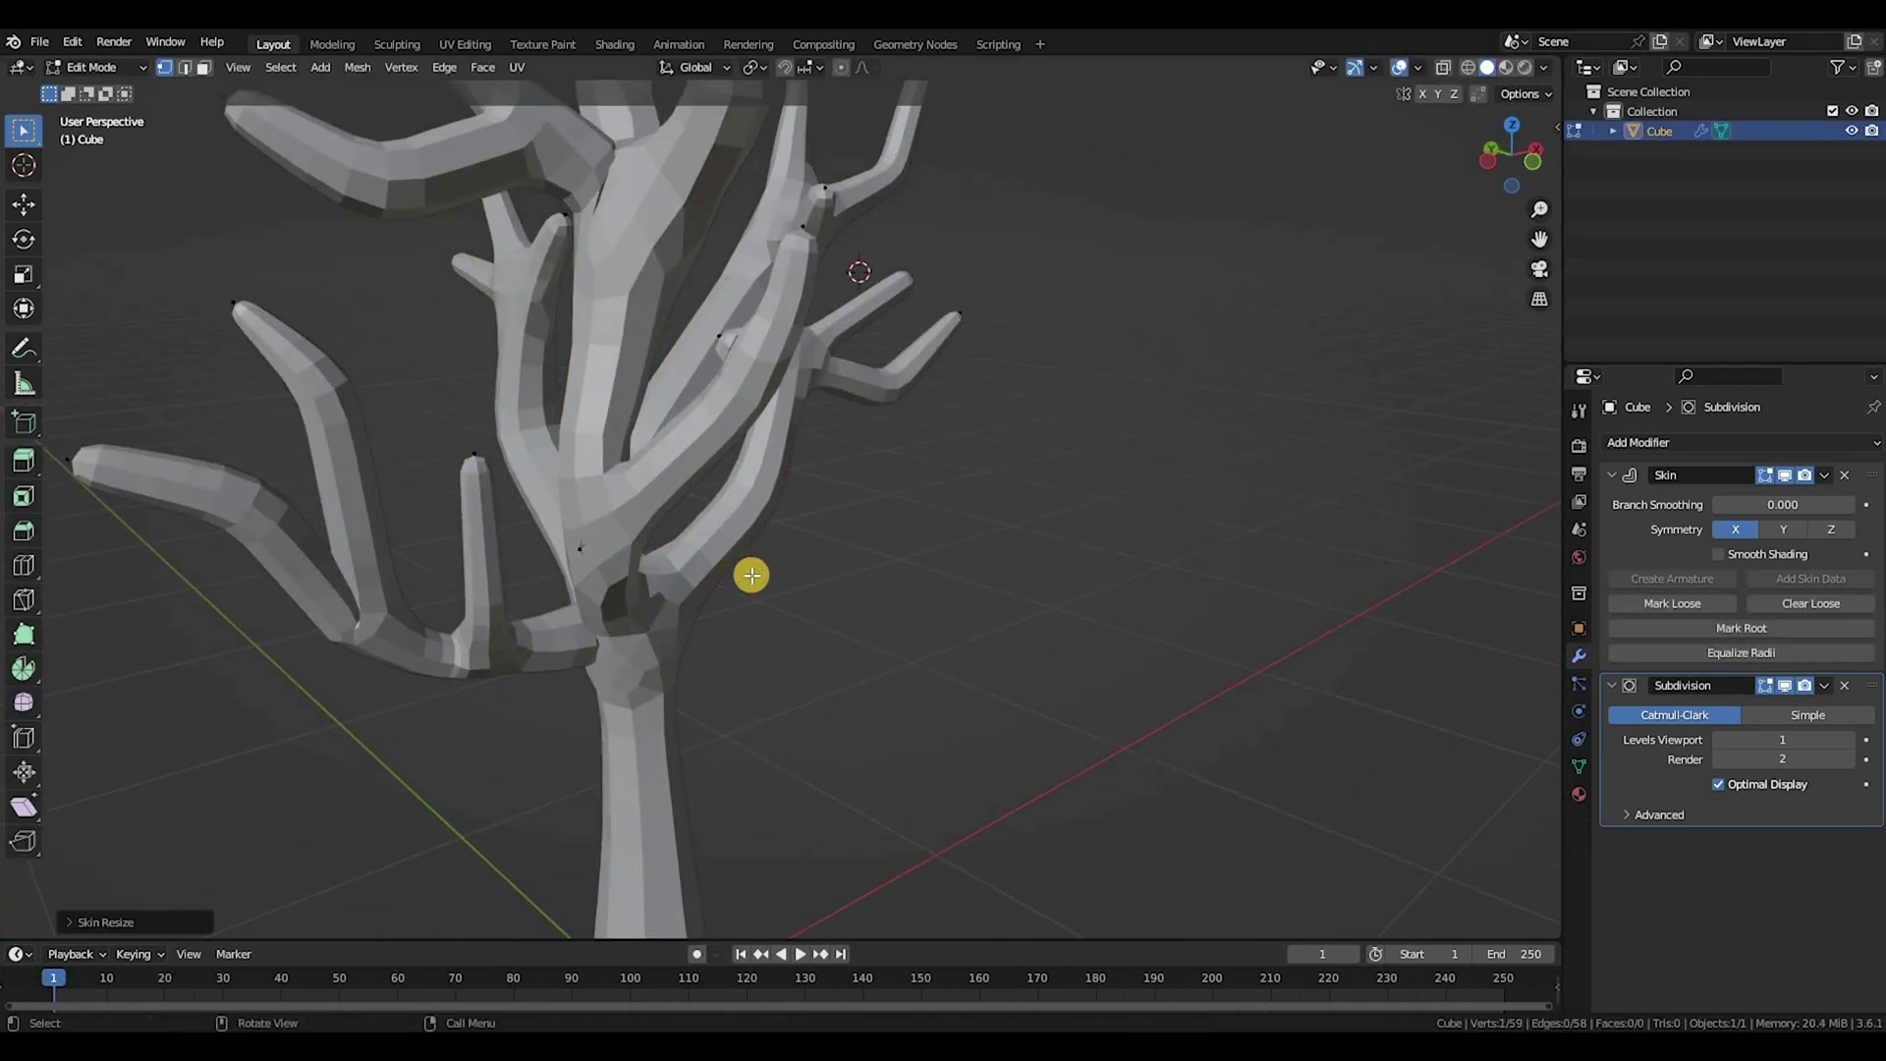
Step: Return to Object Mode and inspect the whole tree in perspective and front view
scroll(752, 573, "down", 10)
middle_click_drag(757, 572, 972, 568)
scroll(973, 569, "up", 3)
key("Tab")
left_click(1500, 608)
middle_click_drag(1499, 609, 832, 656)
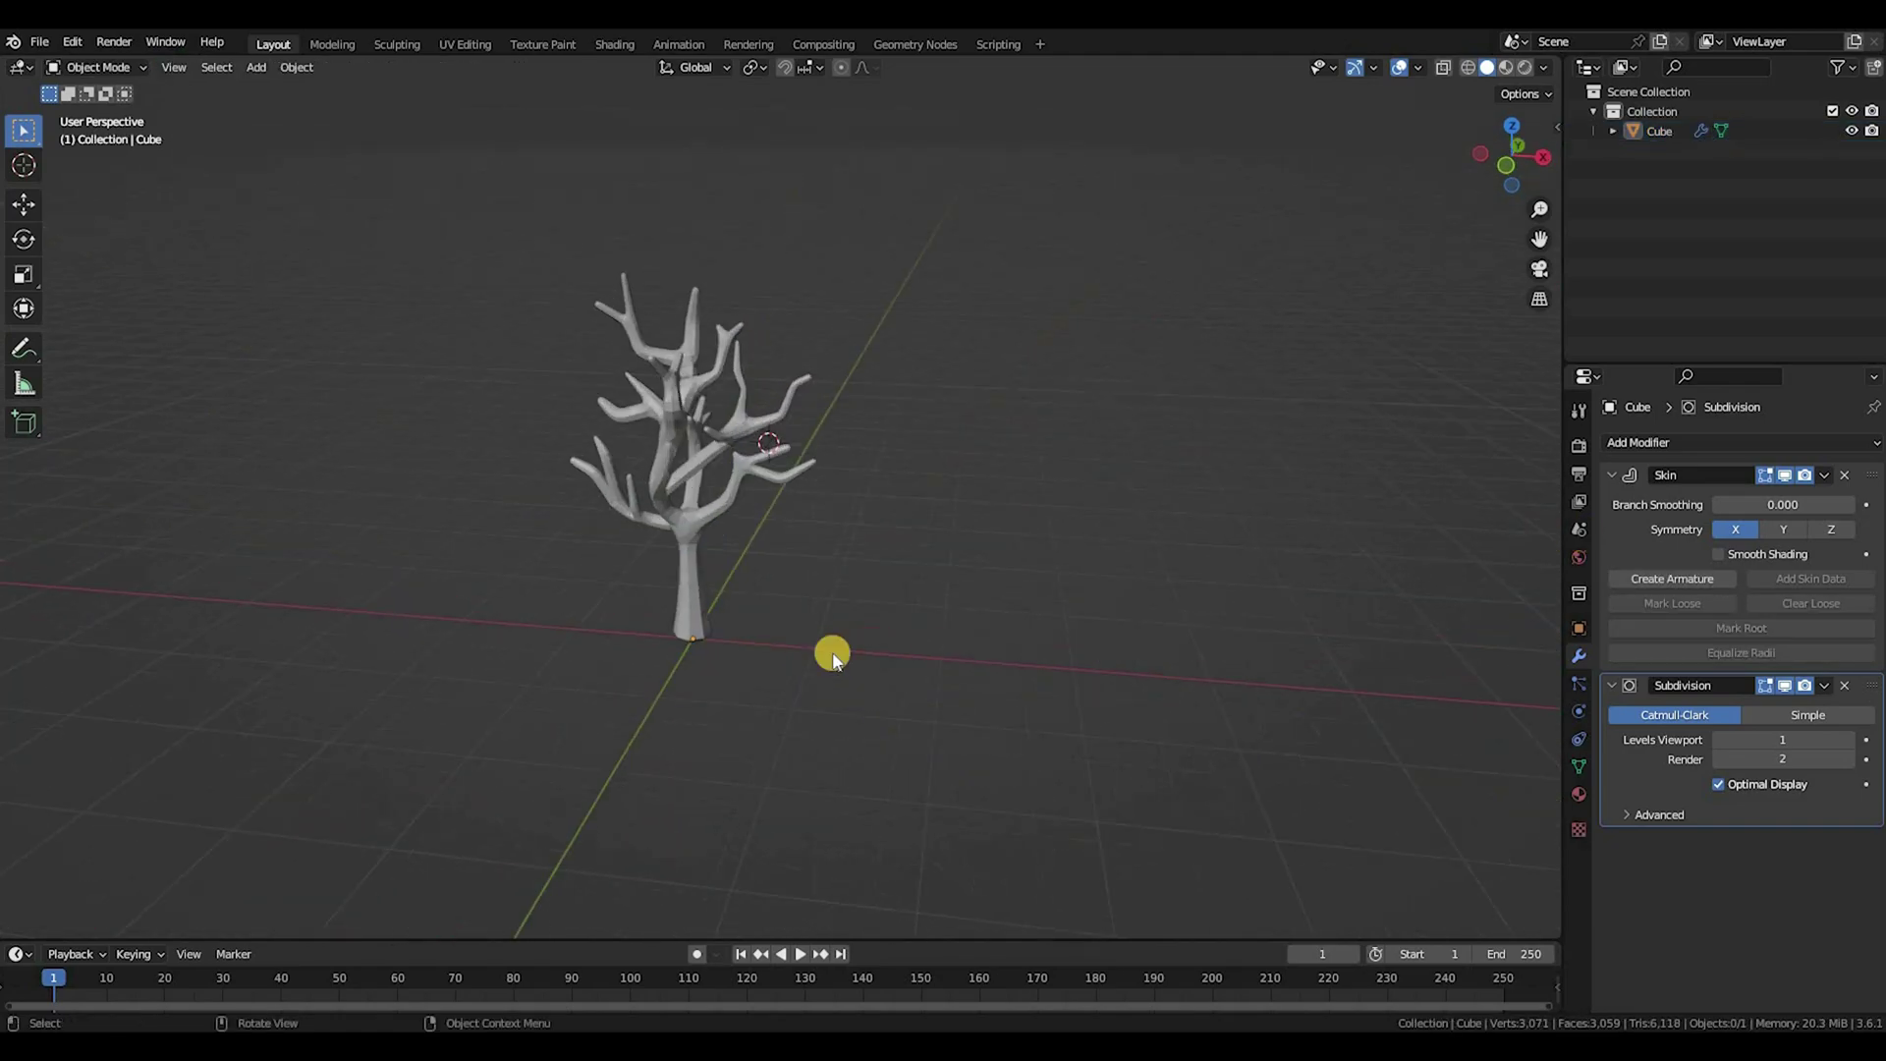
key("KP_1")
key("Home")
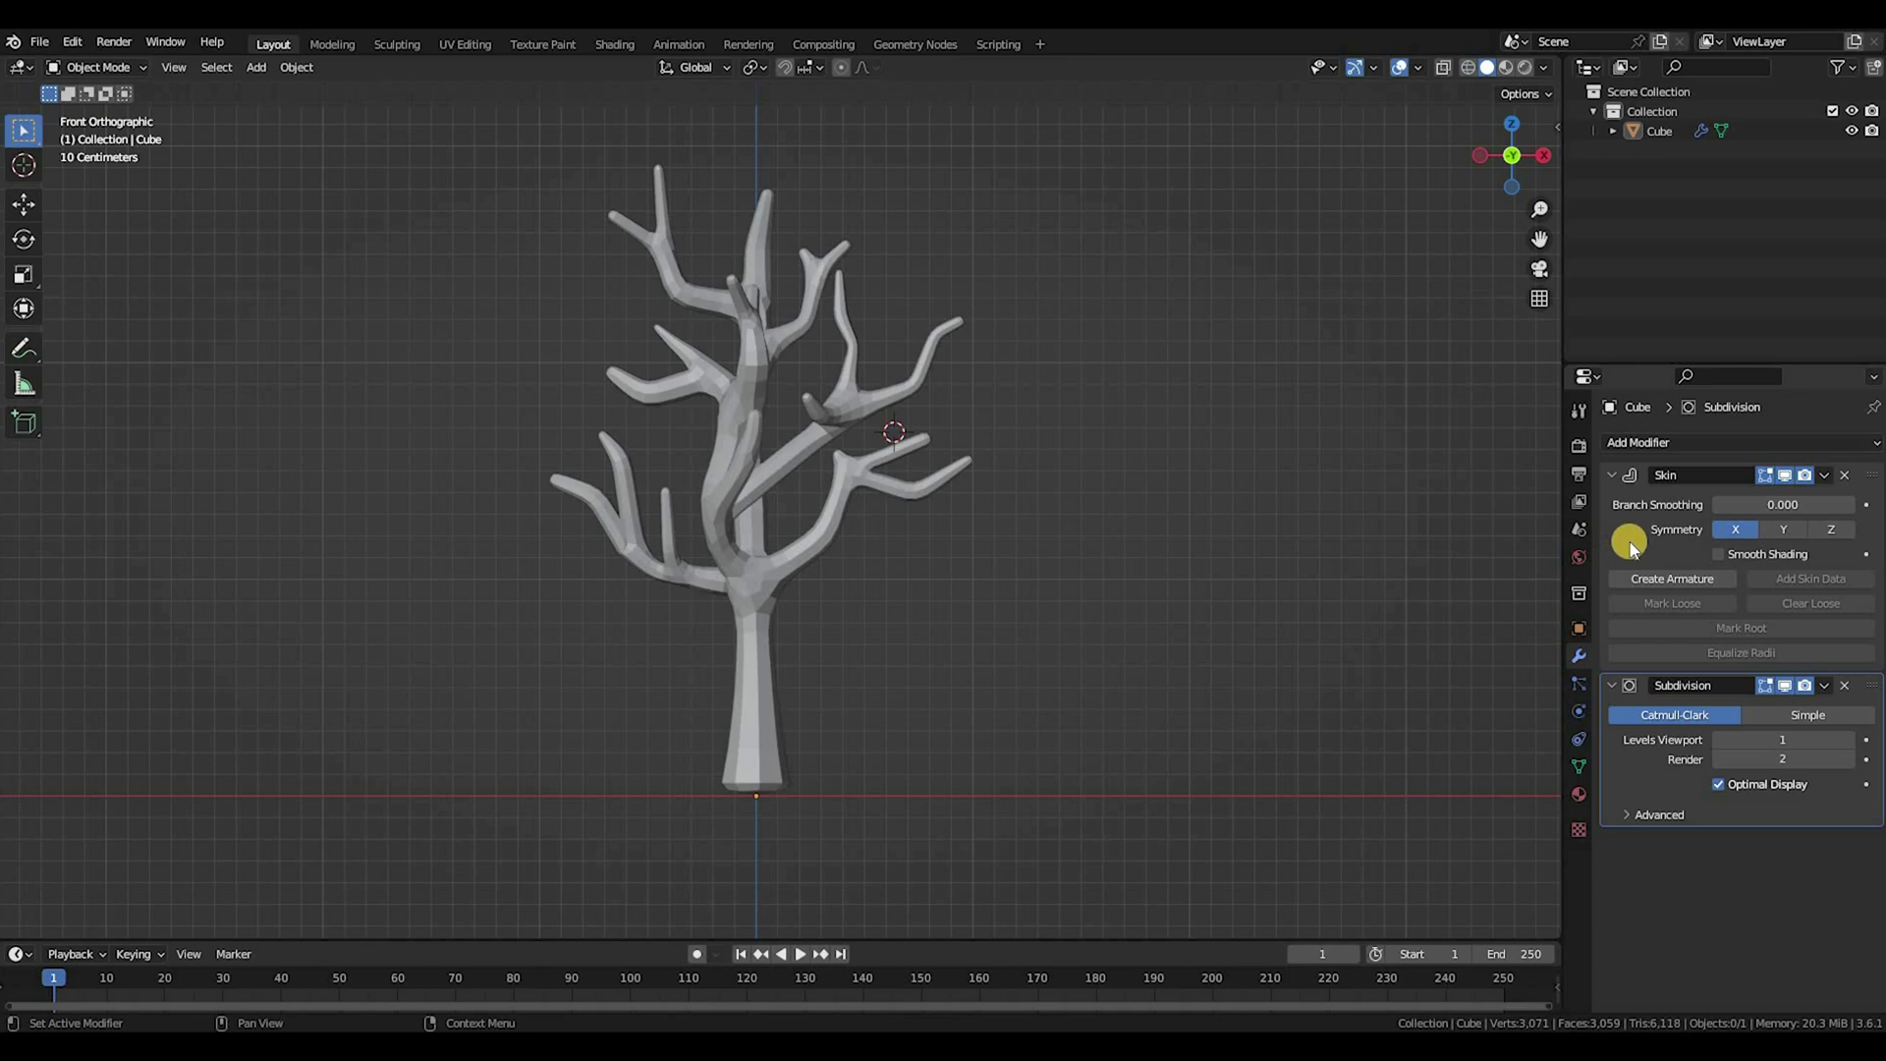
Step: Apply the tree's Skin modifier and its Subdivision modifier
left_click(1633, 543)
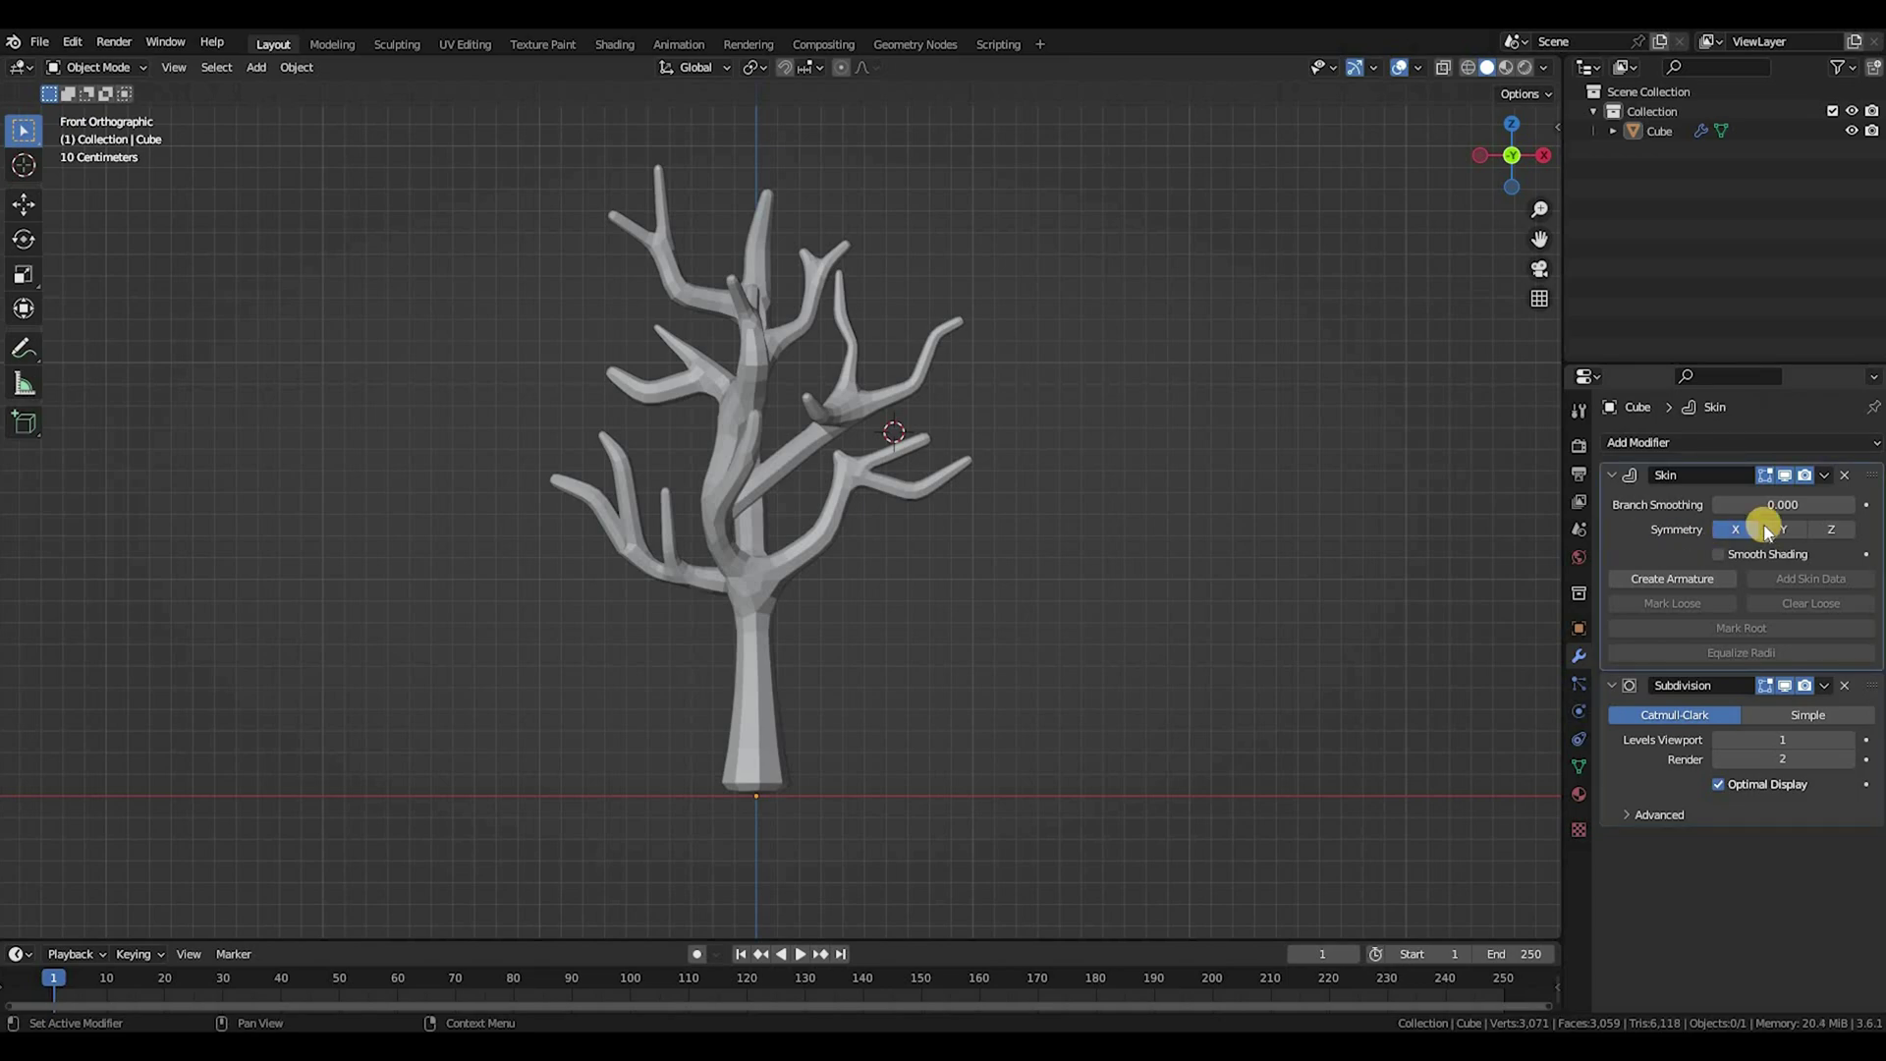
left_click(1823, 477)
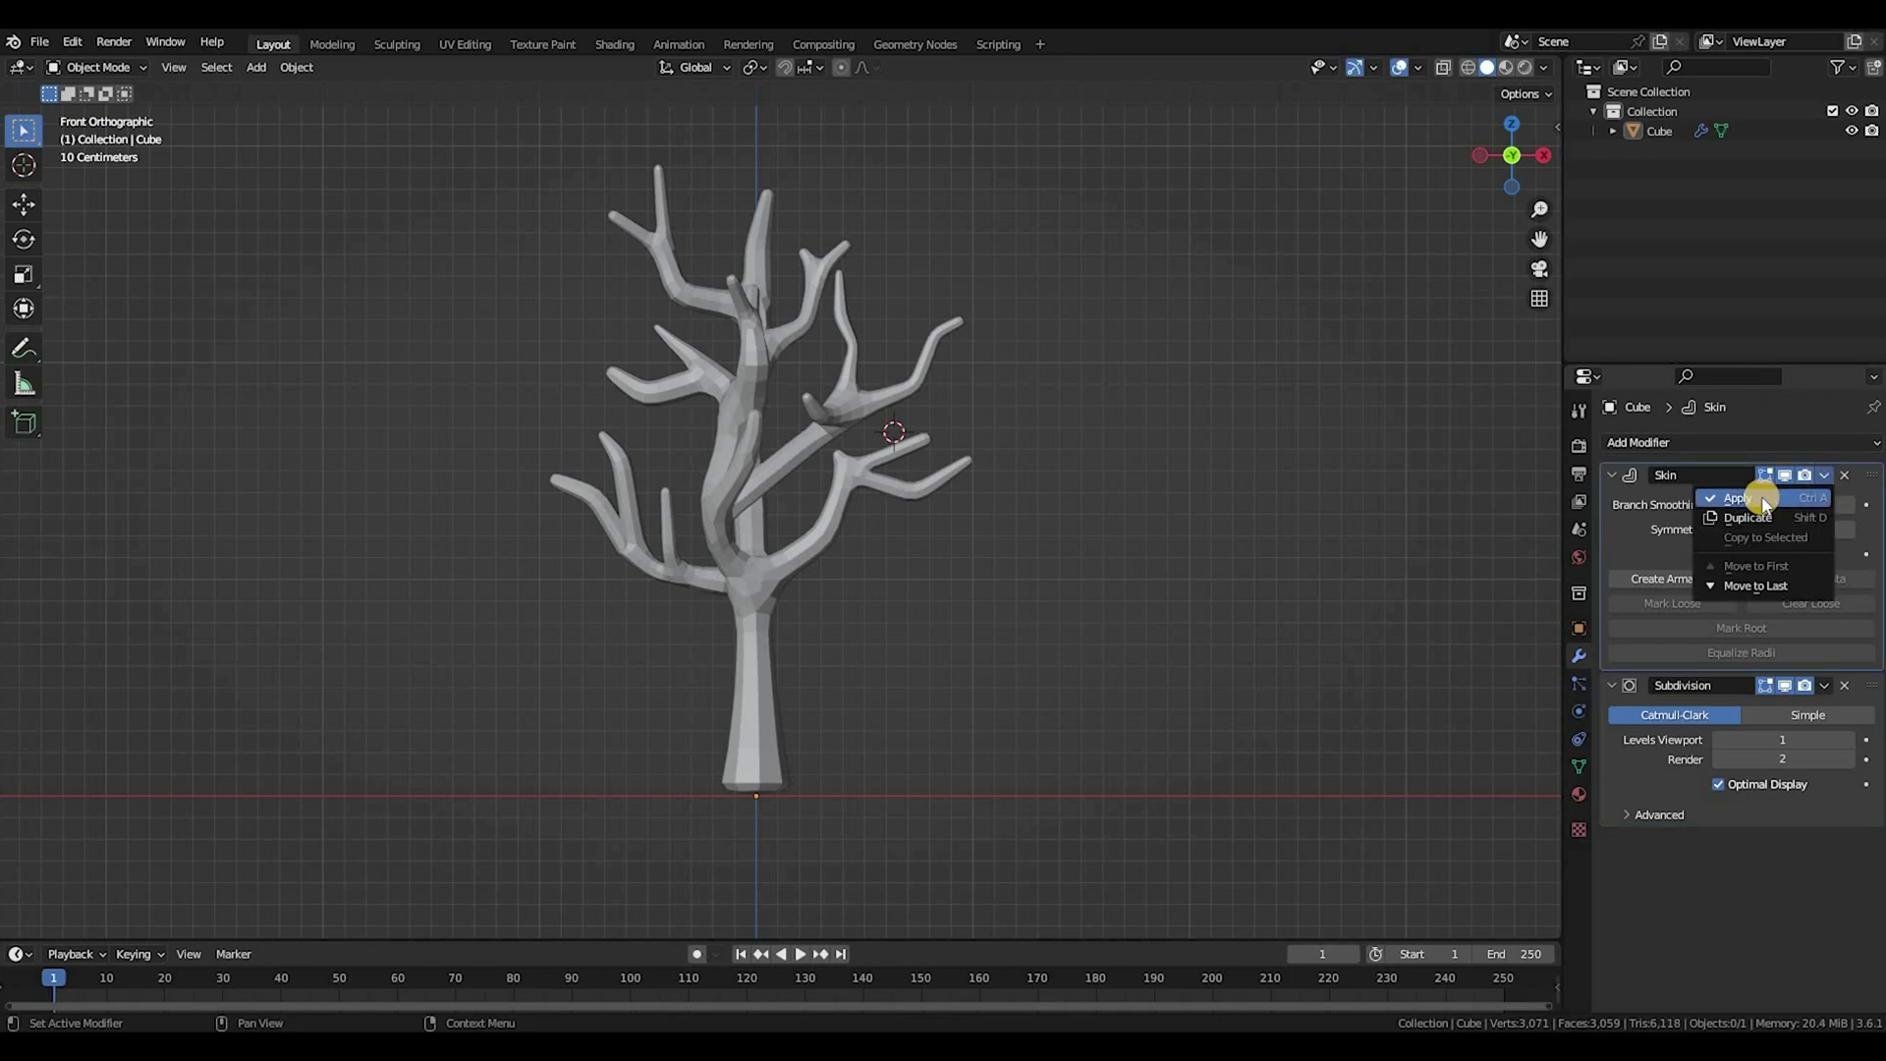
left_click(1737, 500)
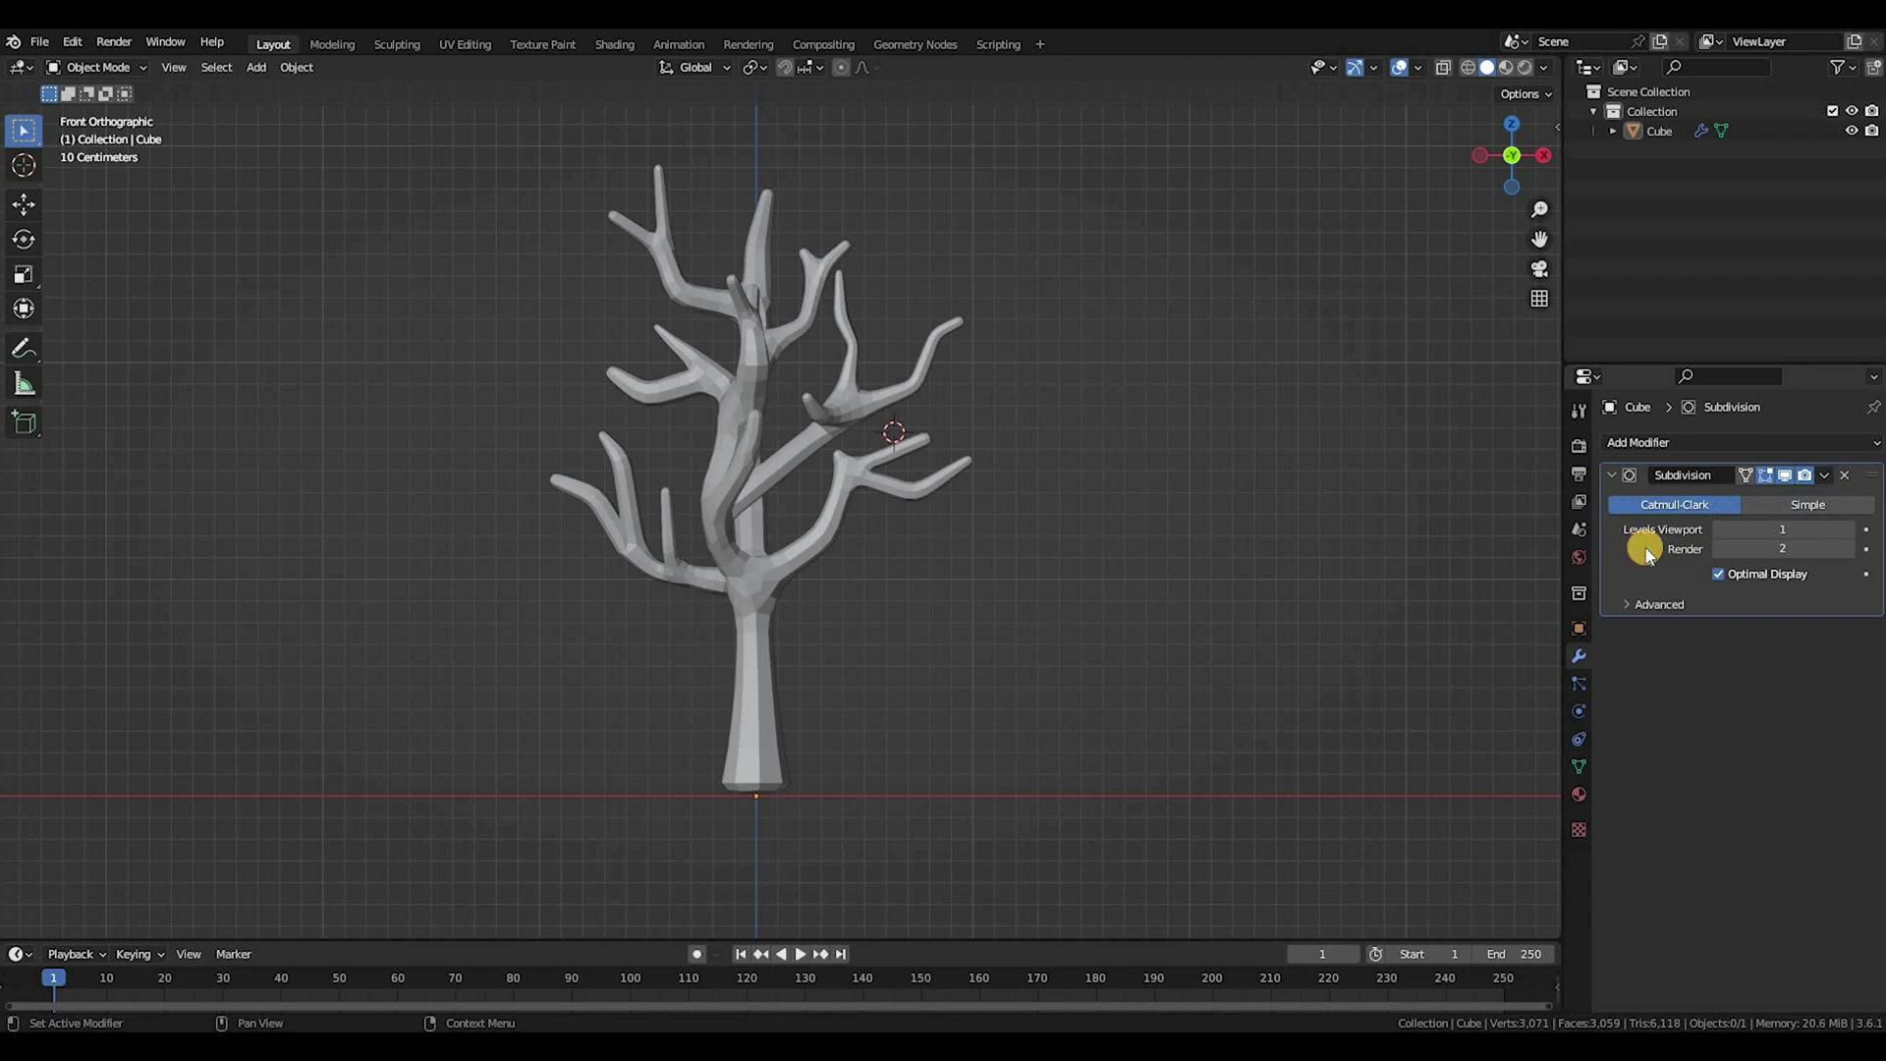
key("ctrl+a")
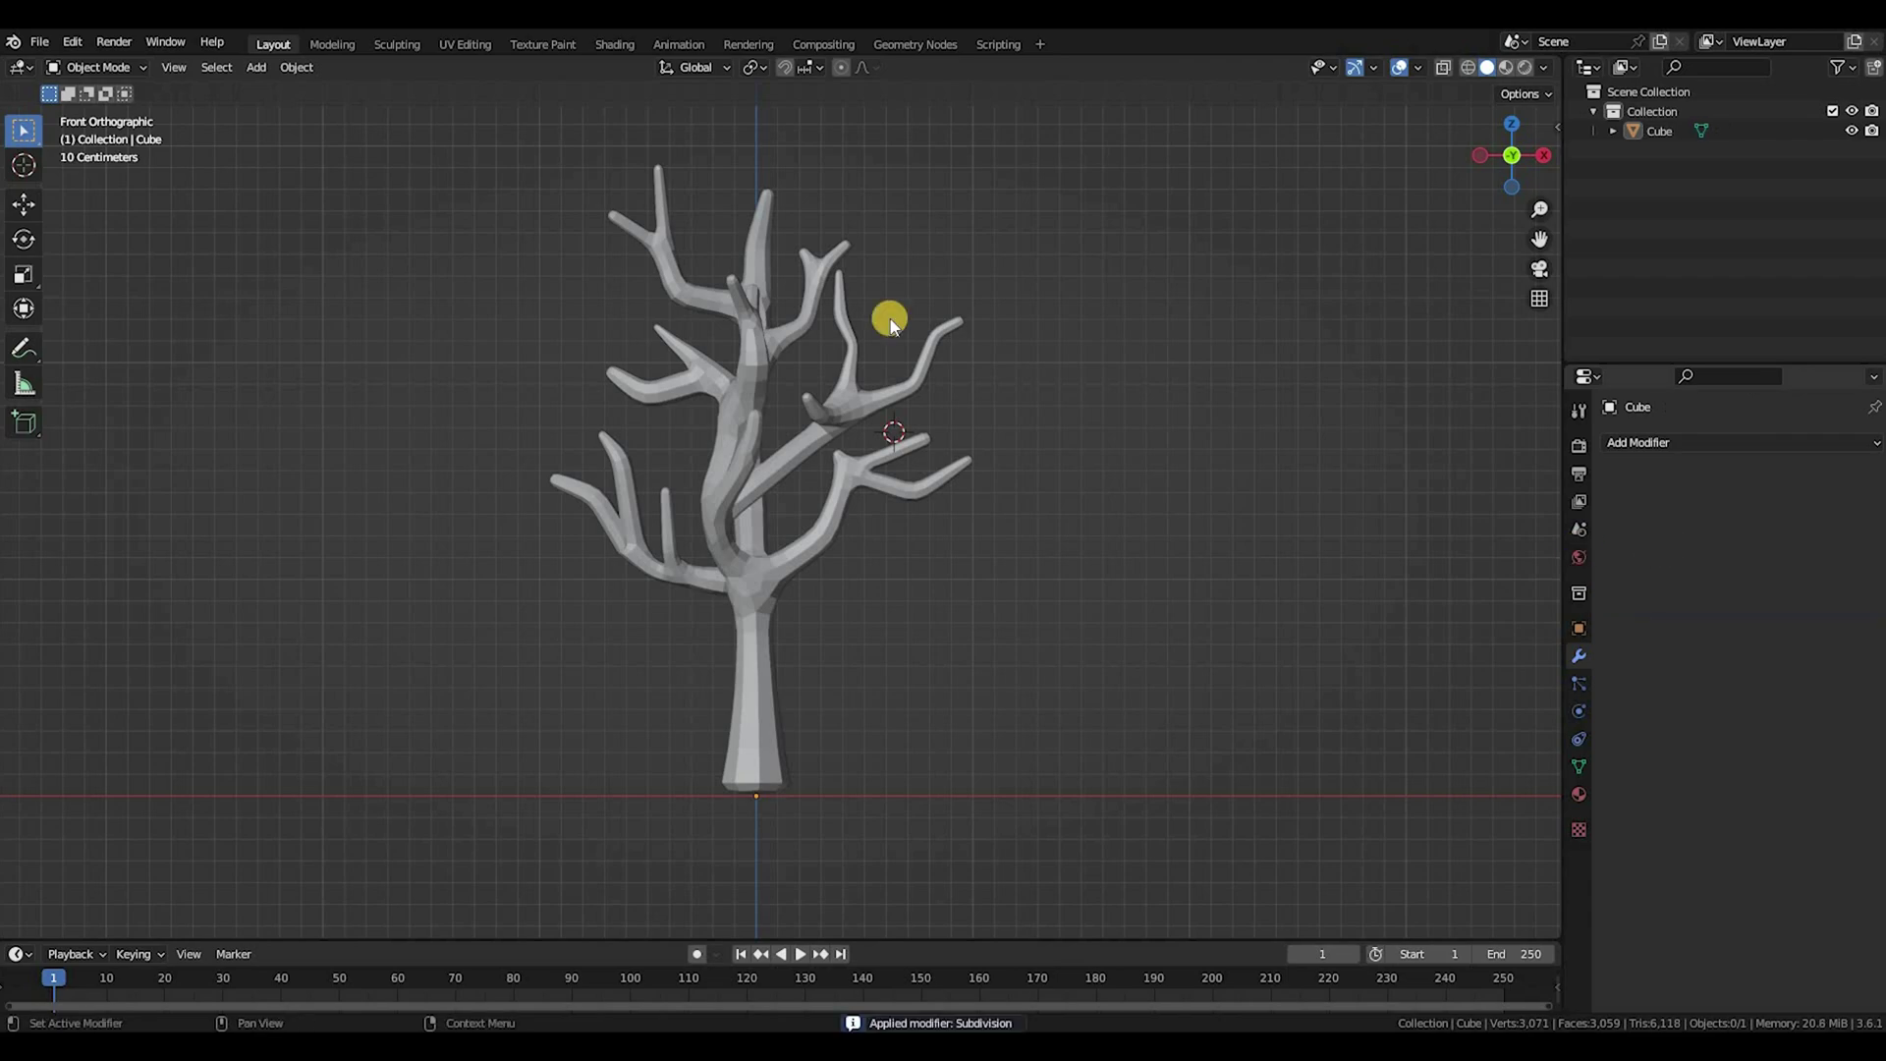
Step: Select the tree and export it as FBX to the Downloads folder, with a file name beginning with "Lowpoly Tree"
left_click(118, 77)
middle_click_drag(757, 547, 678, 531)
scroll(794, 693, "up", 3)
left_click(749, 649)
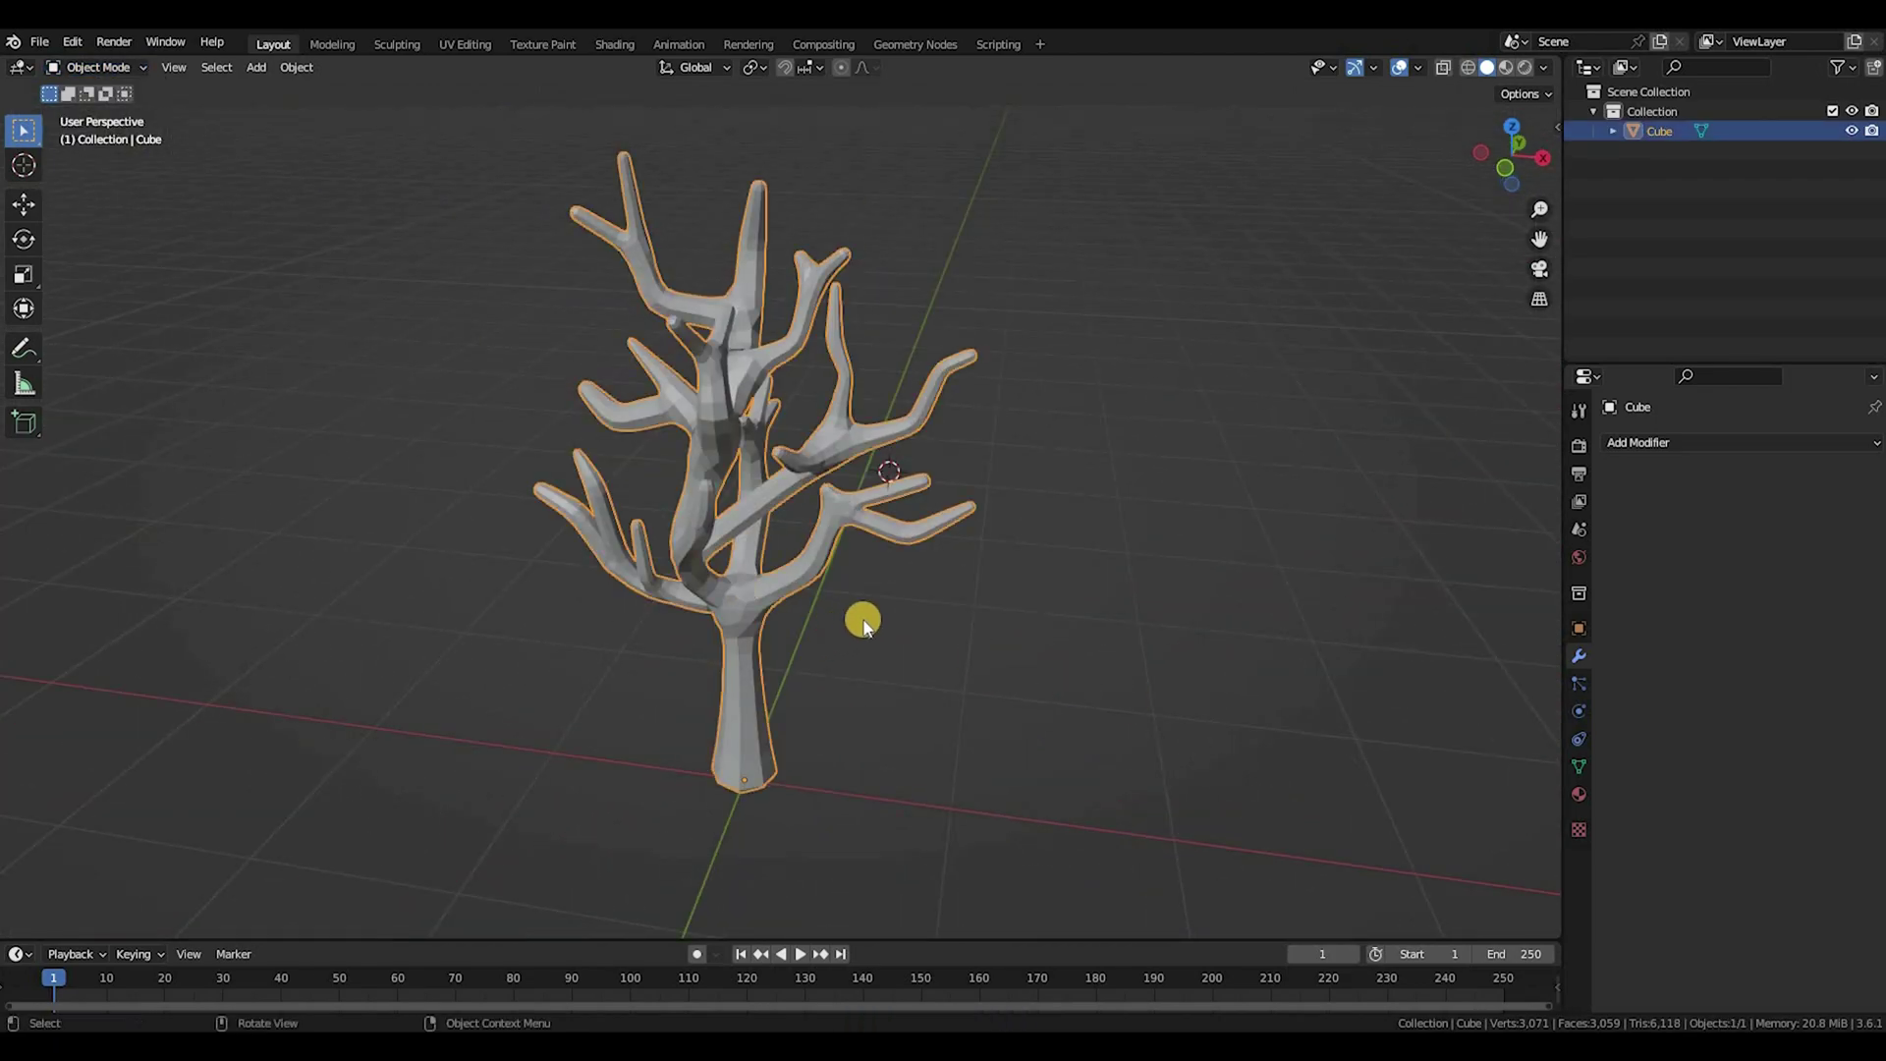
middle_click_drag(865, 627, 888, 593)
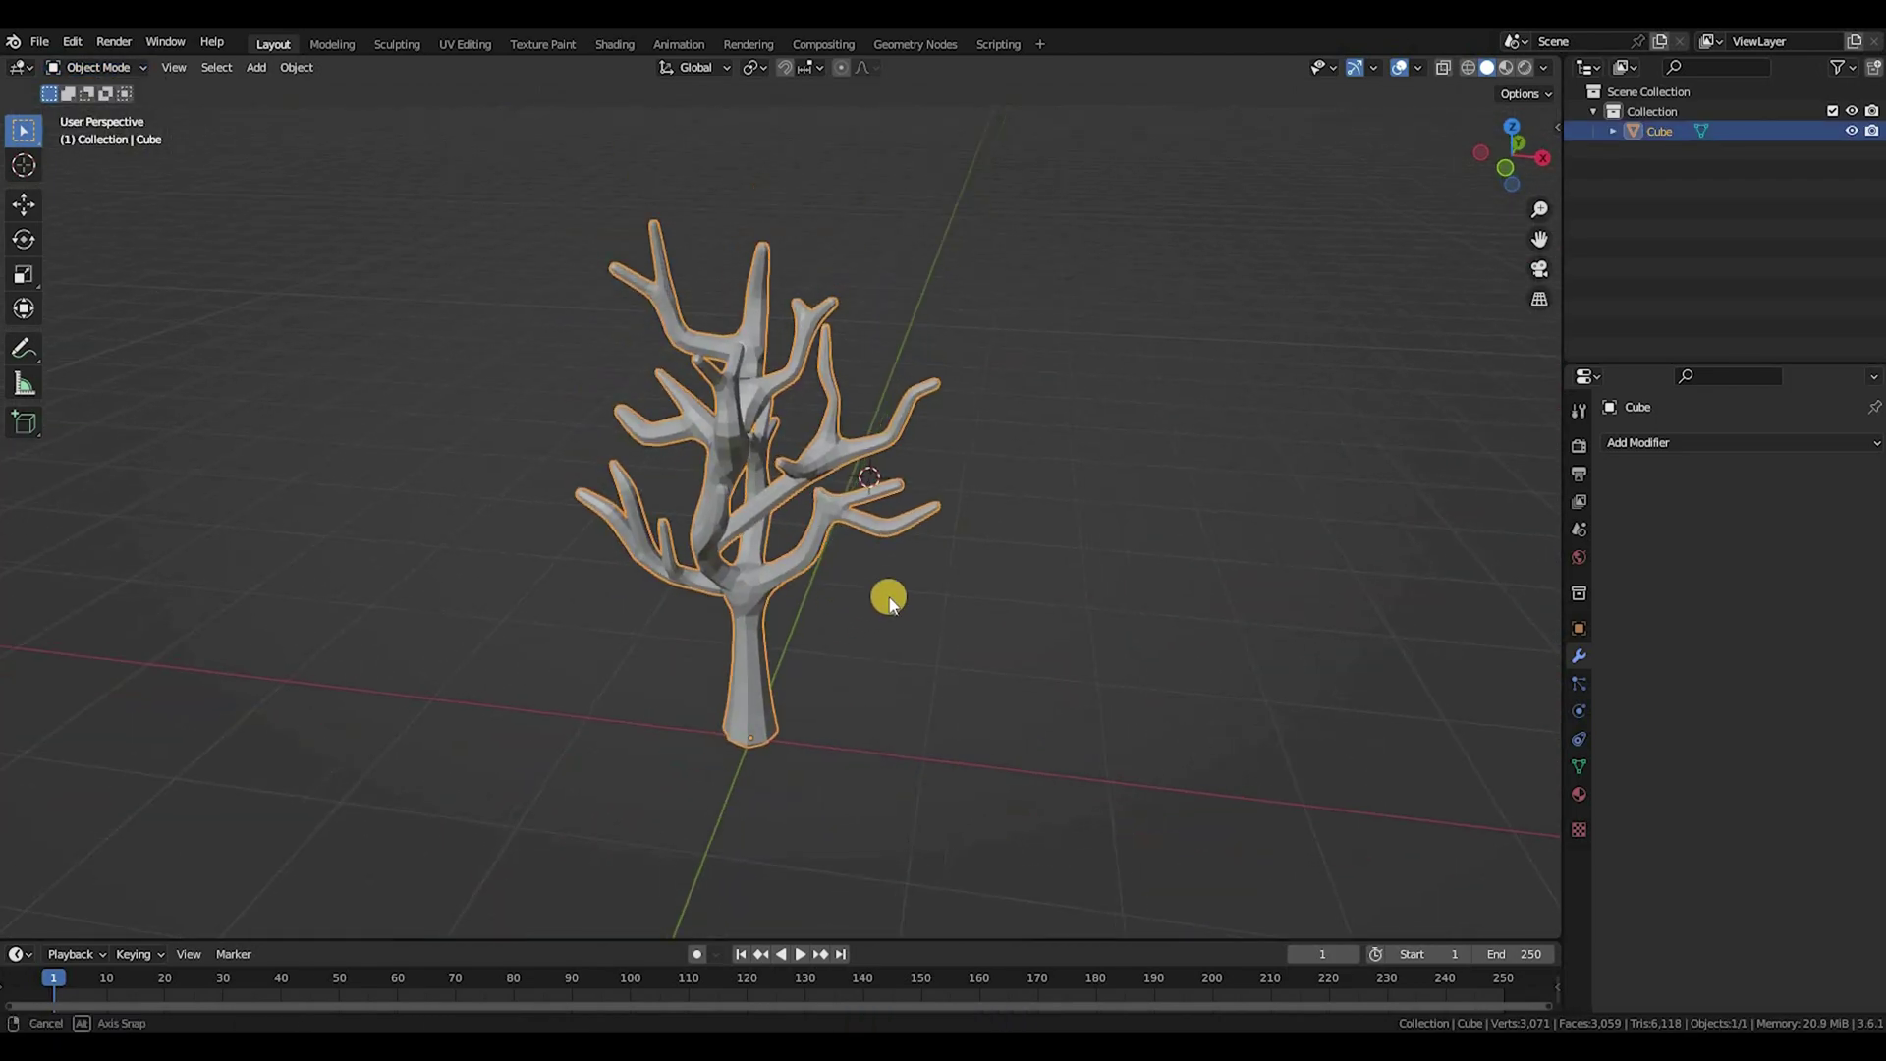
left_click(43, 43)
mouse_move(114, 329)
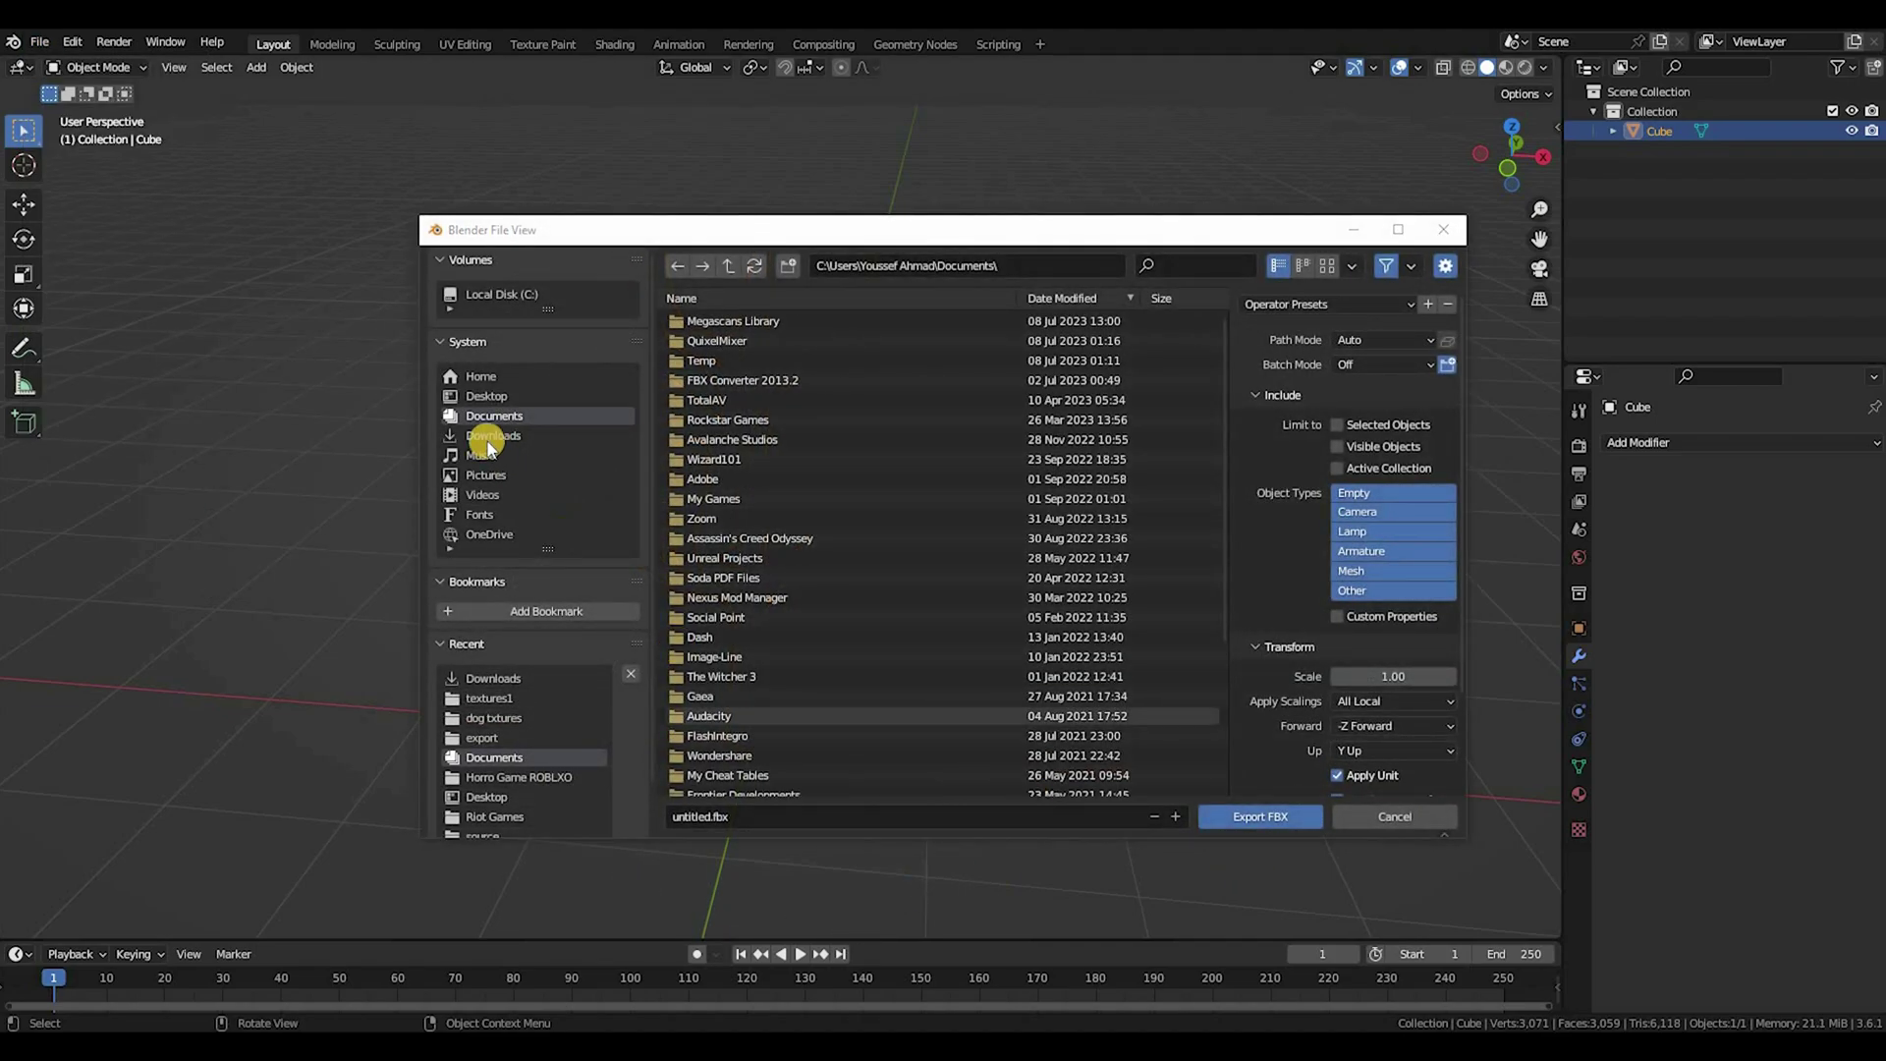
left_click(726, 808)
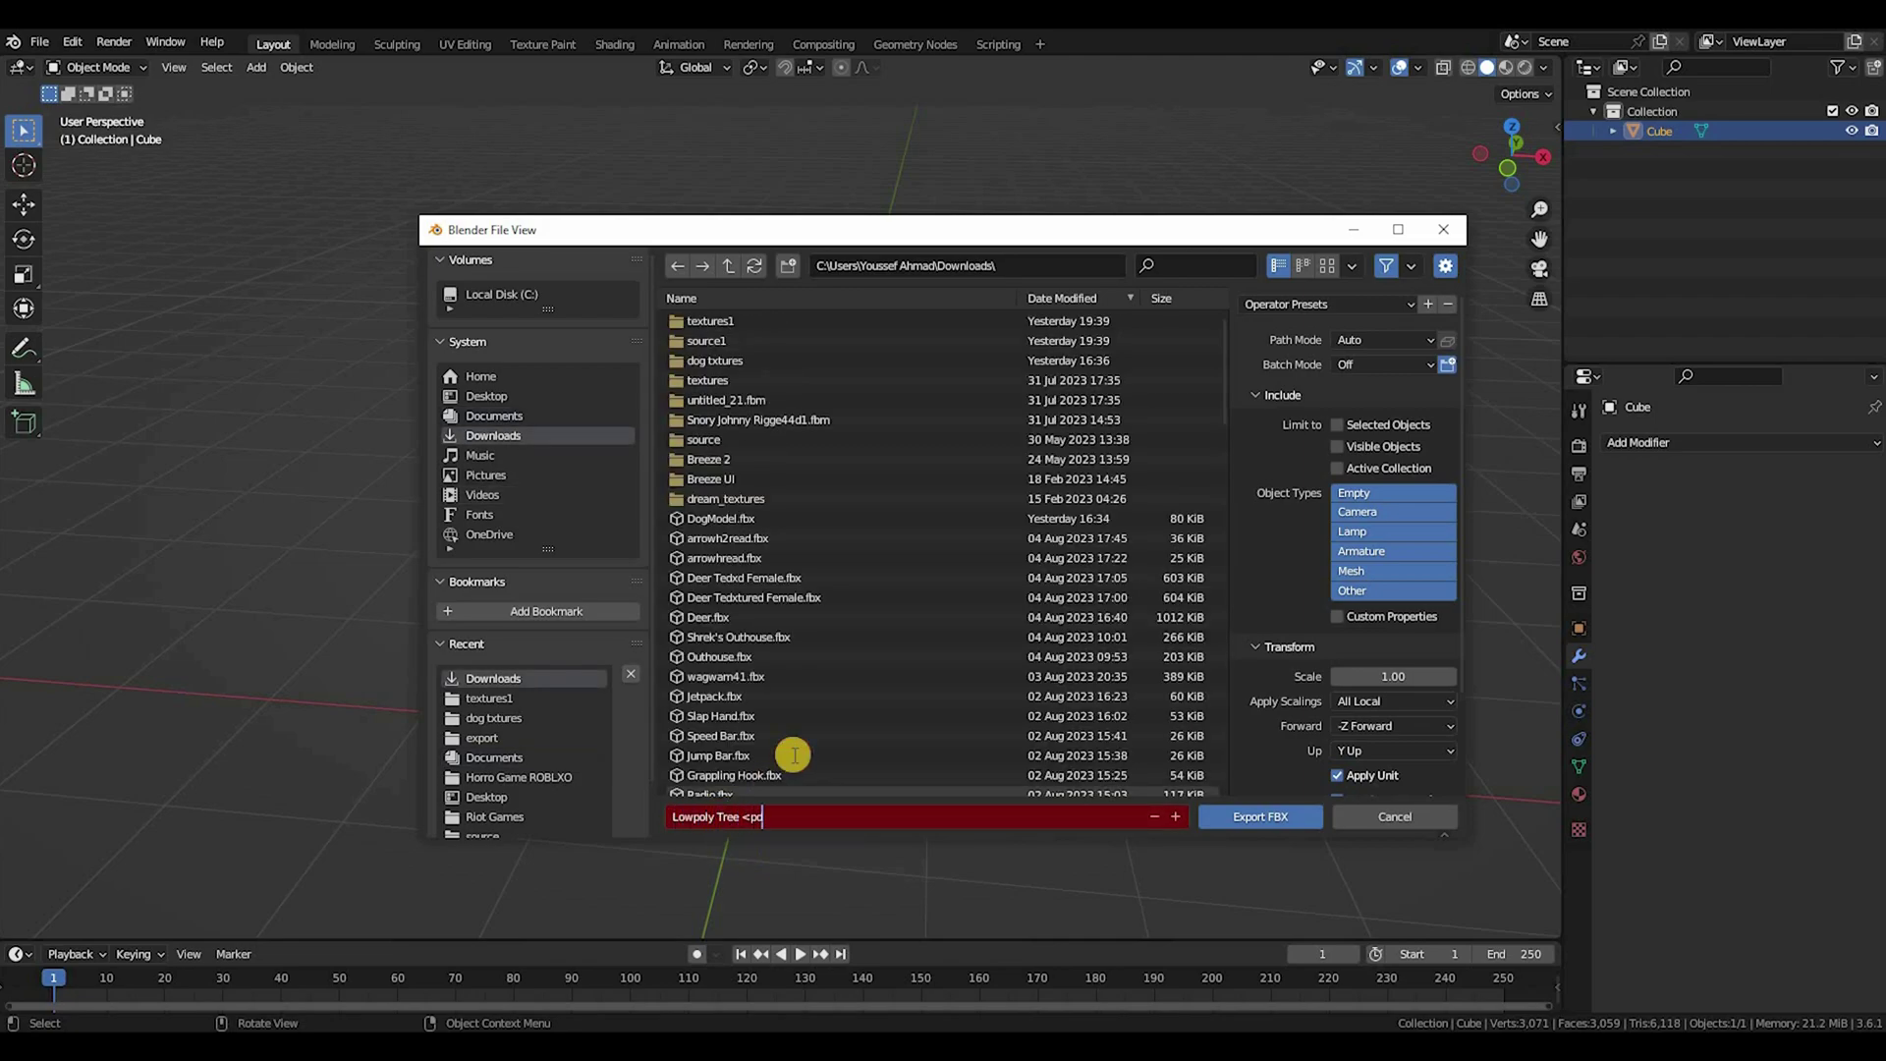
left_click(1264, 822)
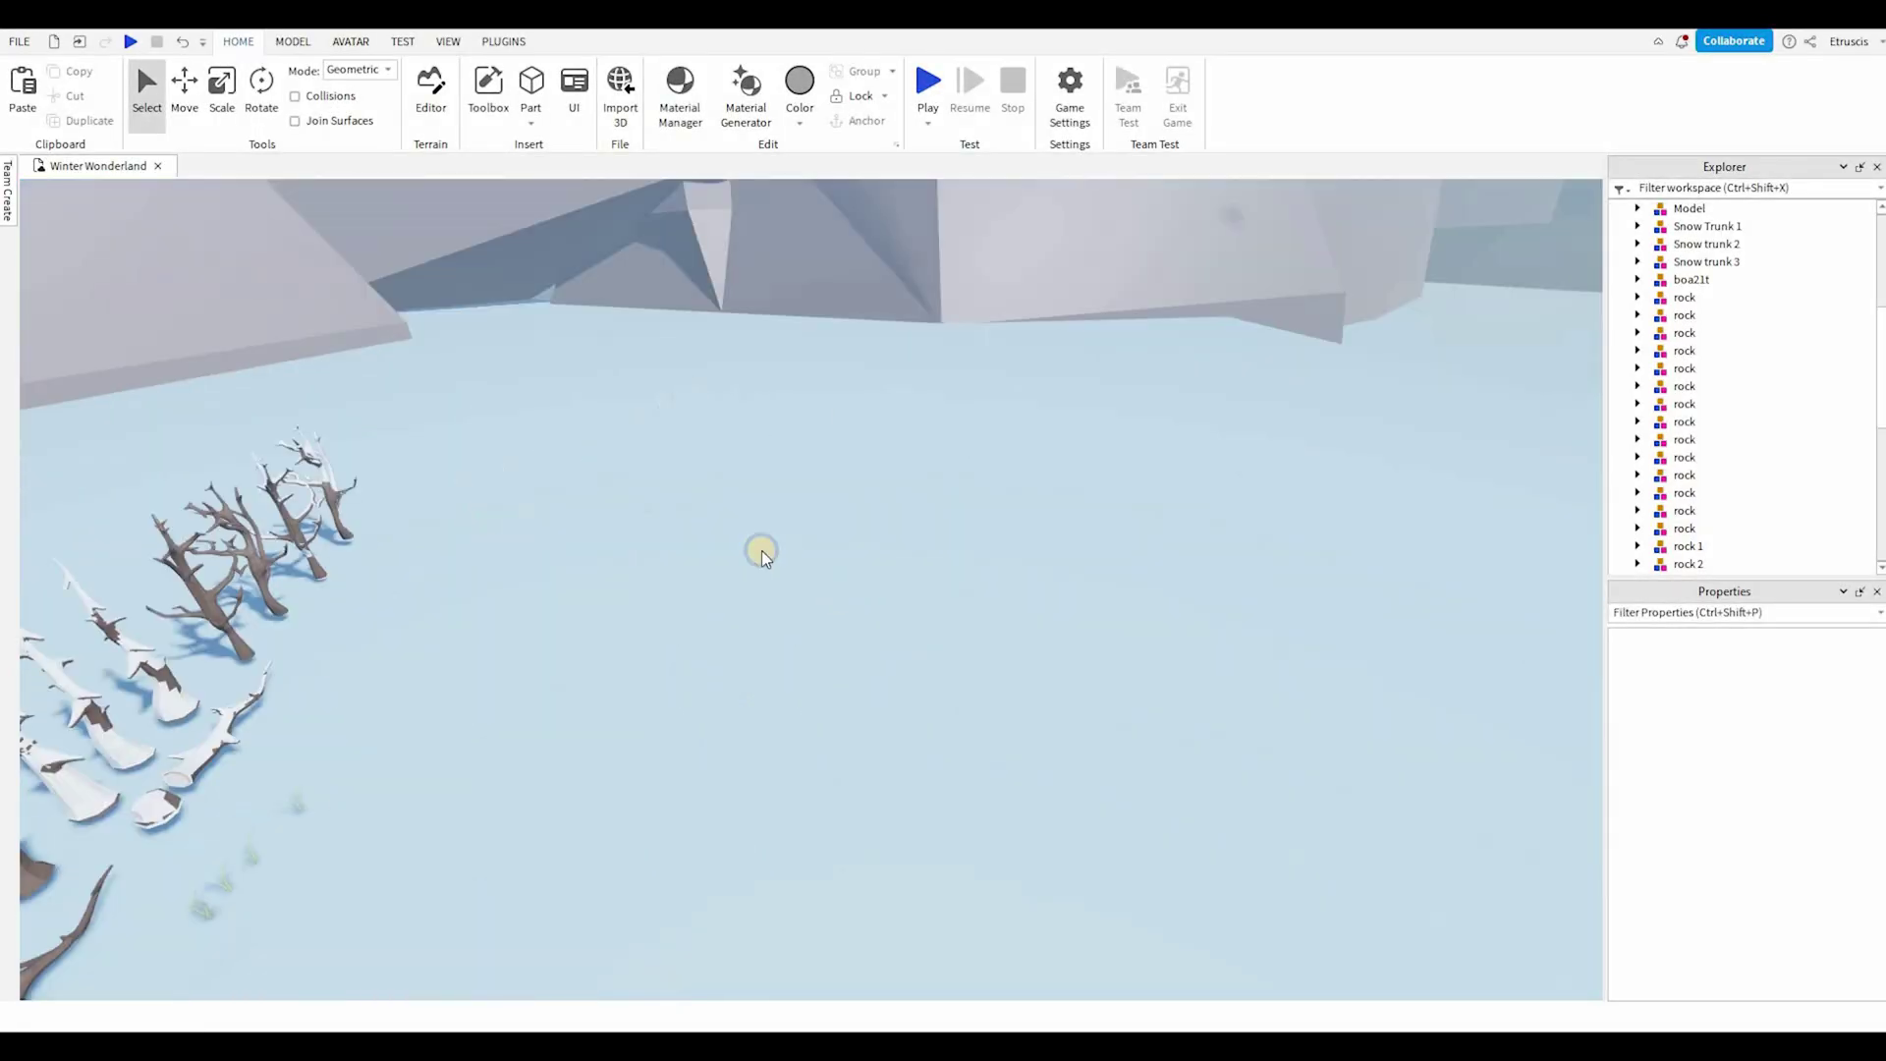
Step: Check the beta features list for 3D Import gLTF Support, then close the list without changing anything
key("w")
right_click_drag(749, 539, 516, 59)
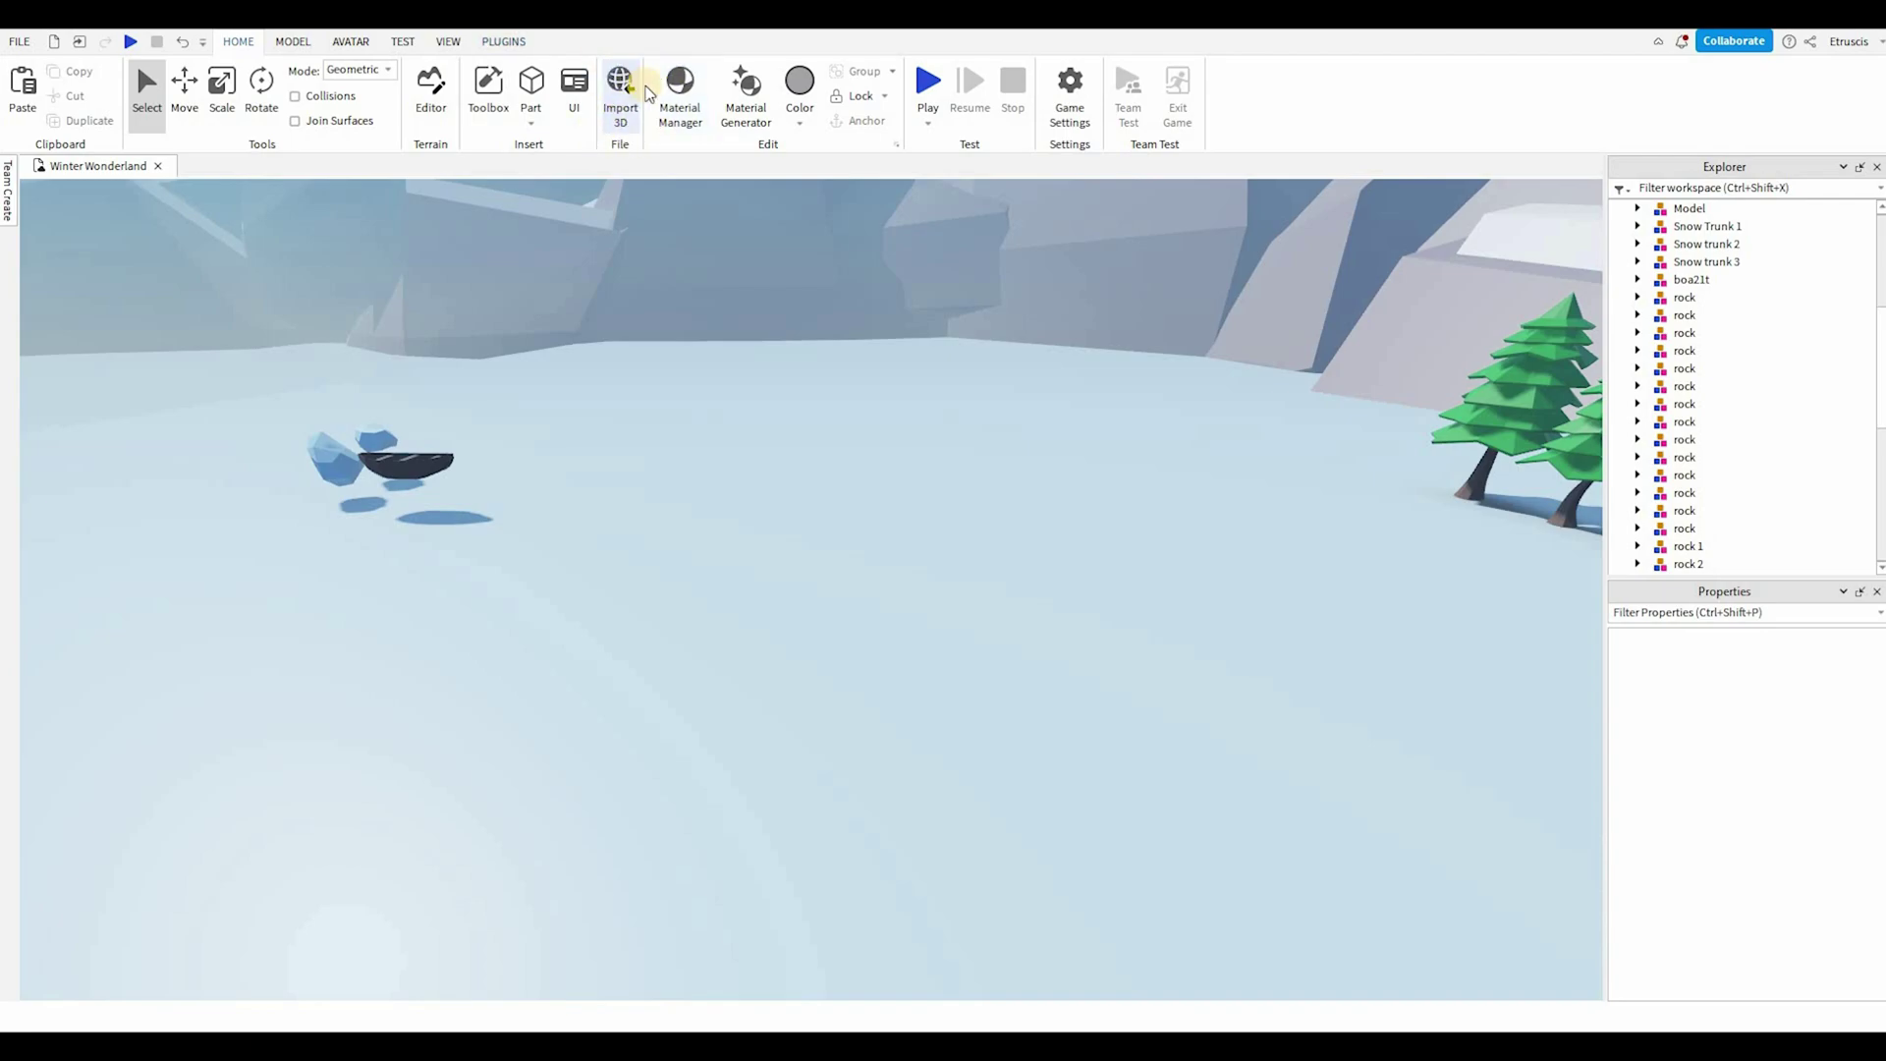
left_click(22, 42)
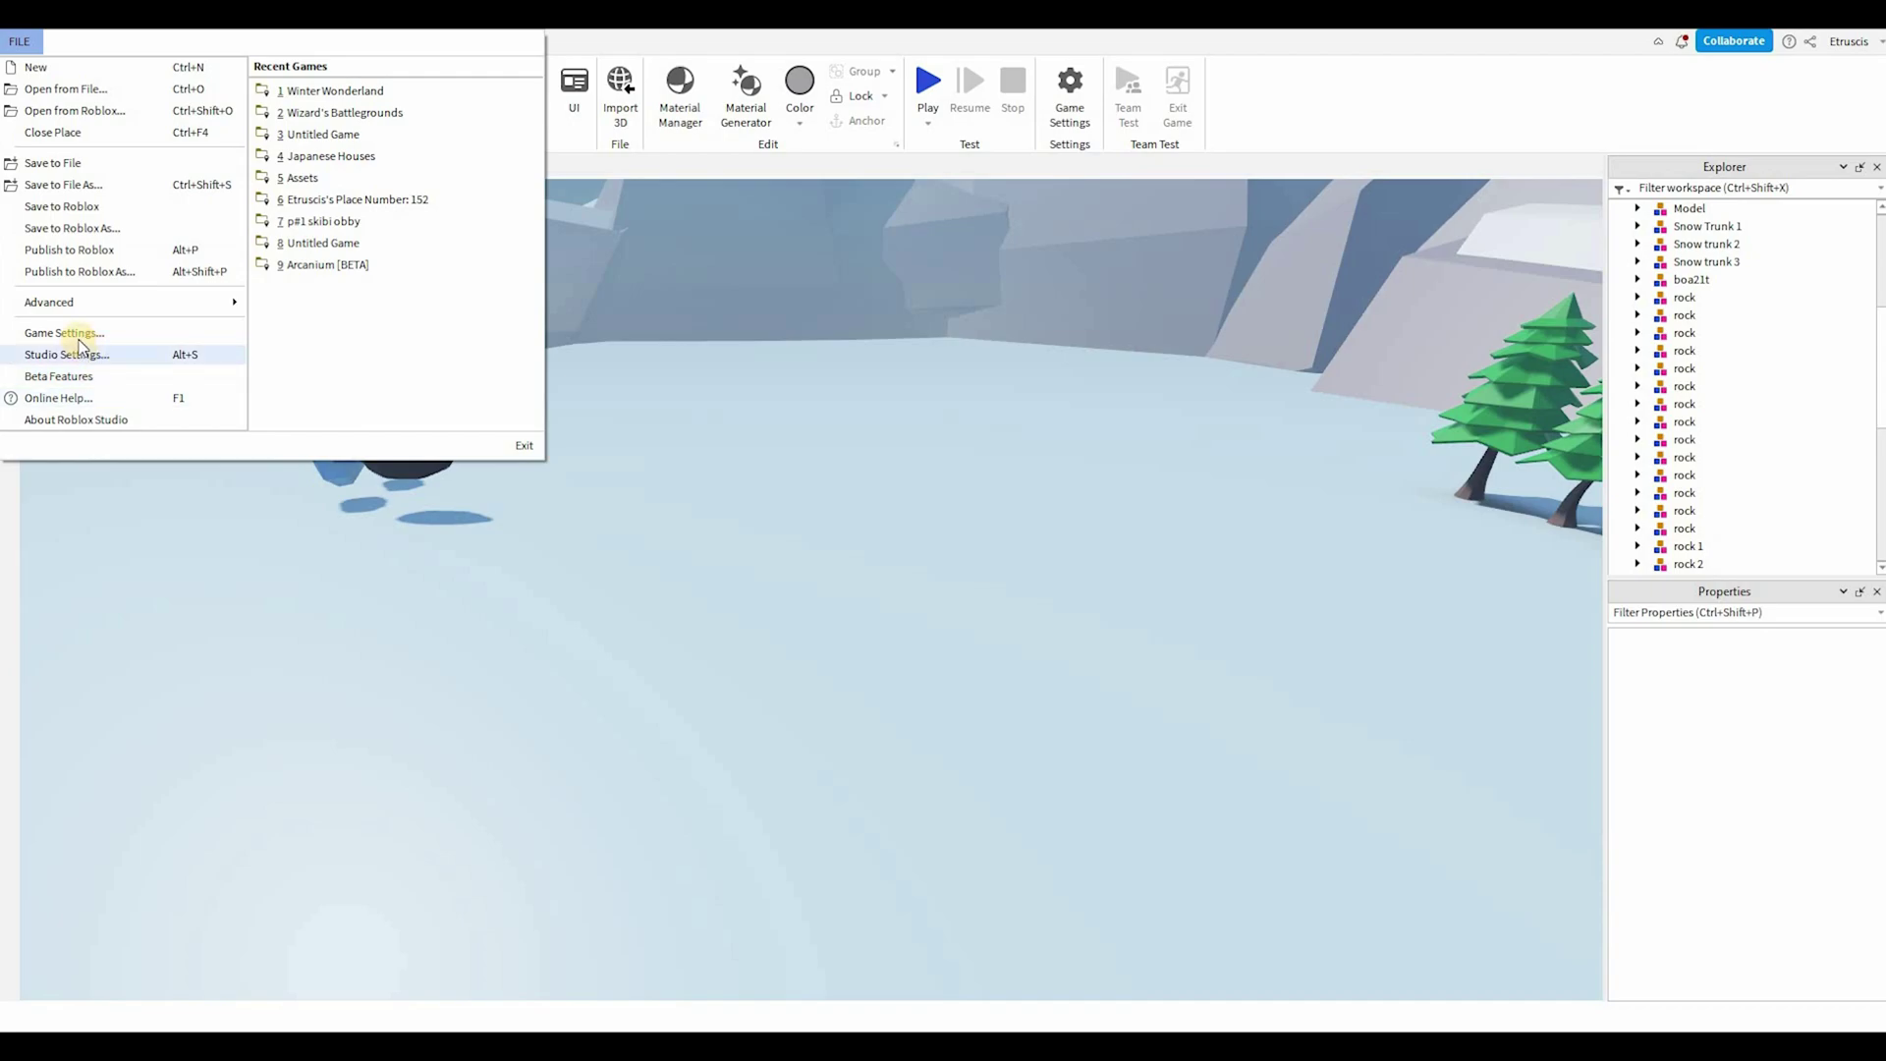
left_click(128, 355)
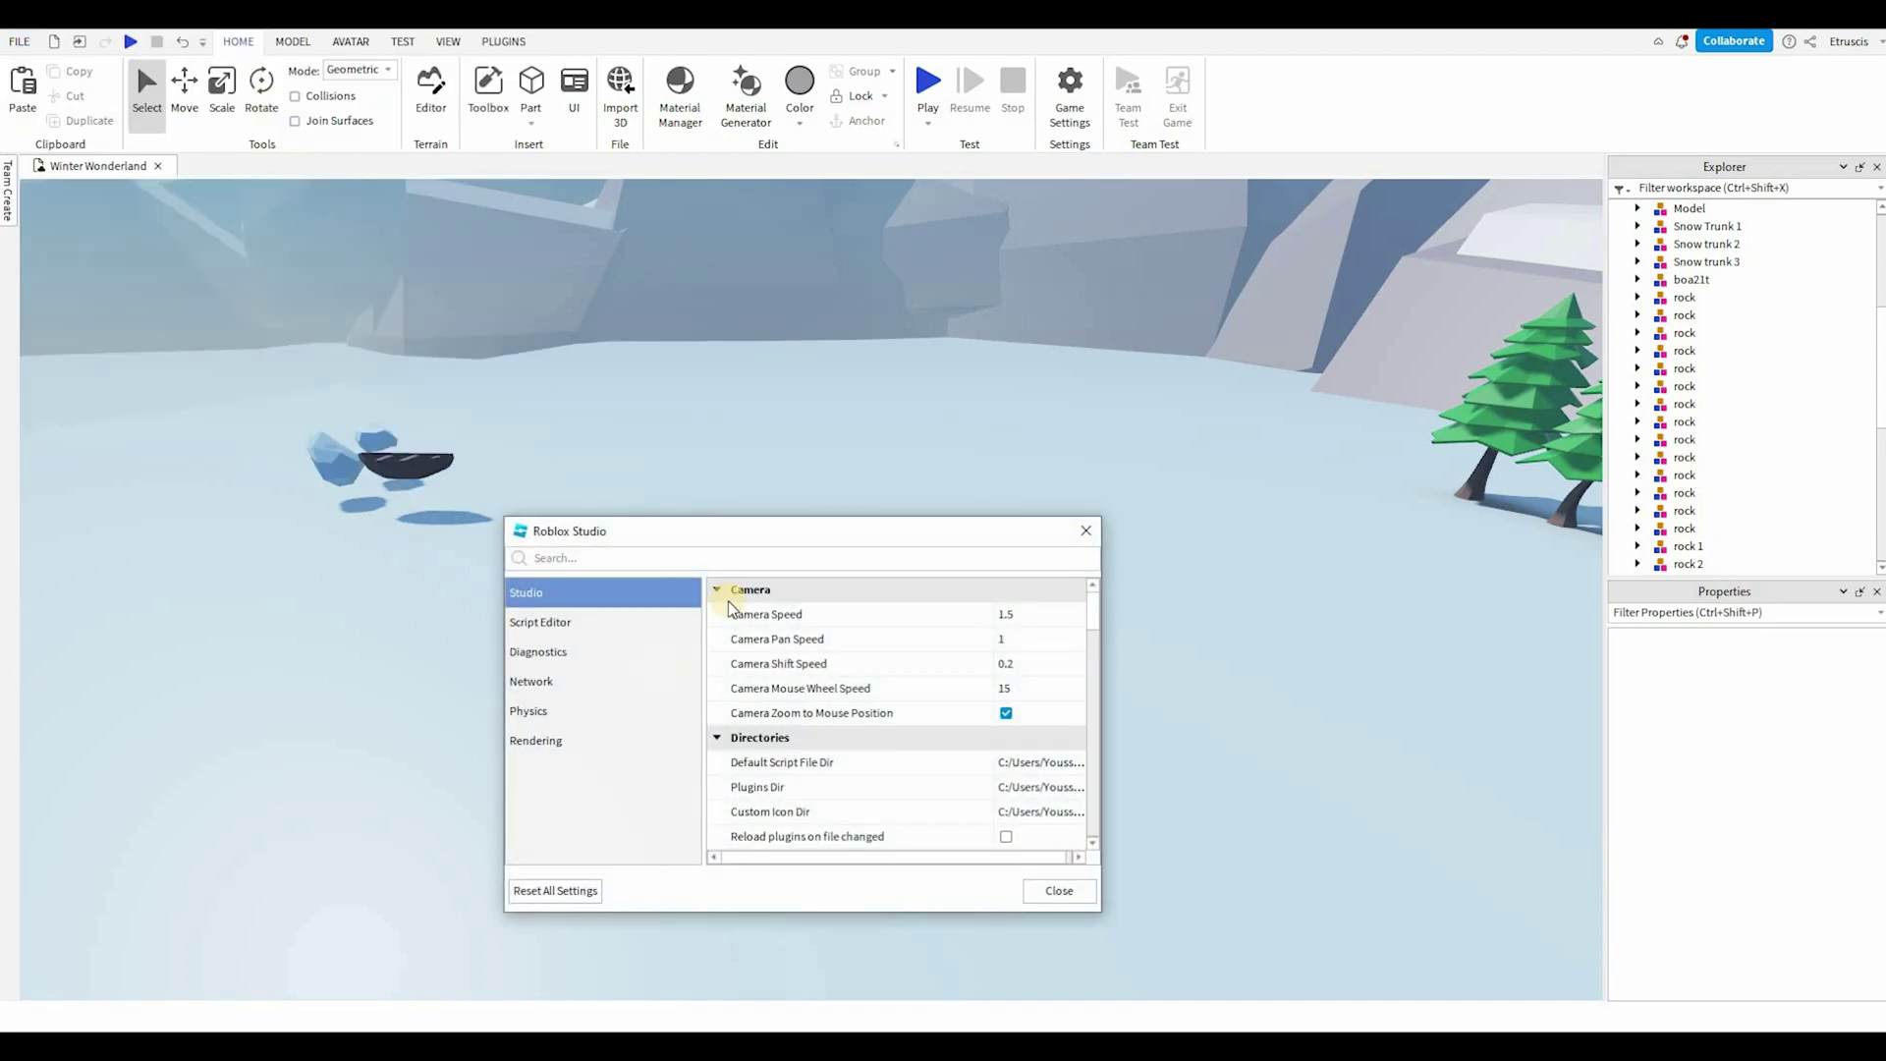
left_click(1080, 530)
left_click(20, 41)
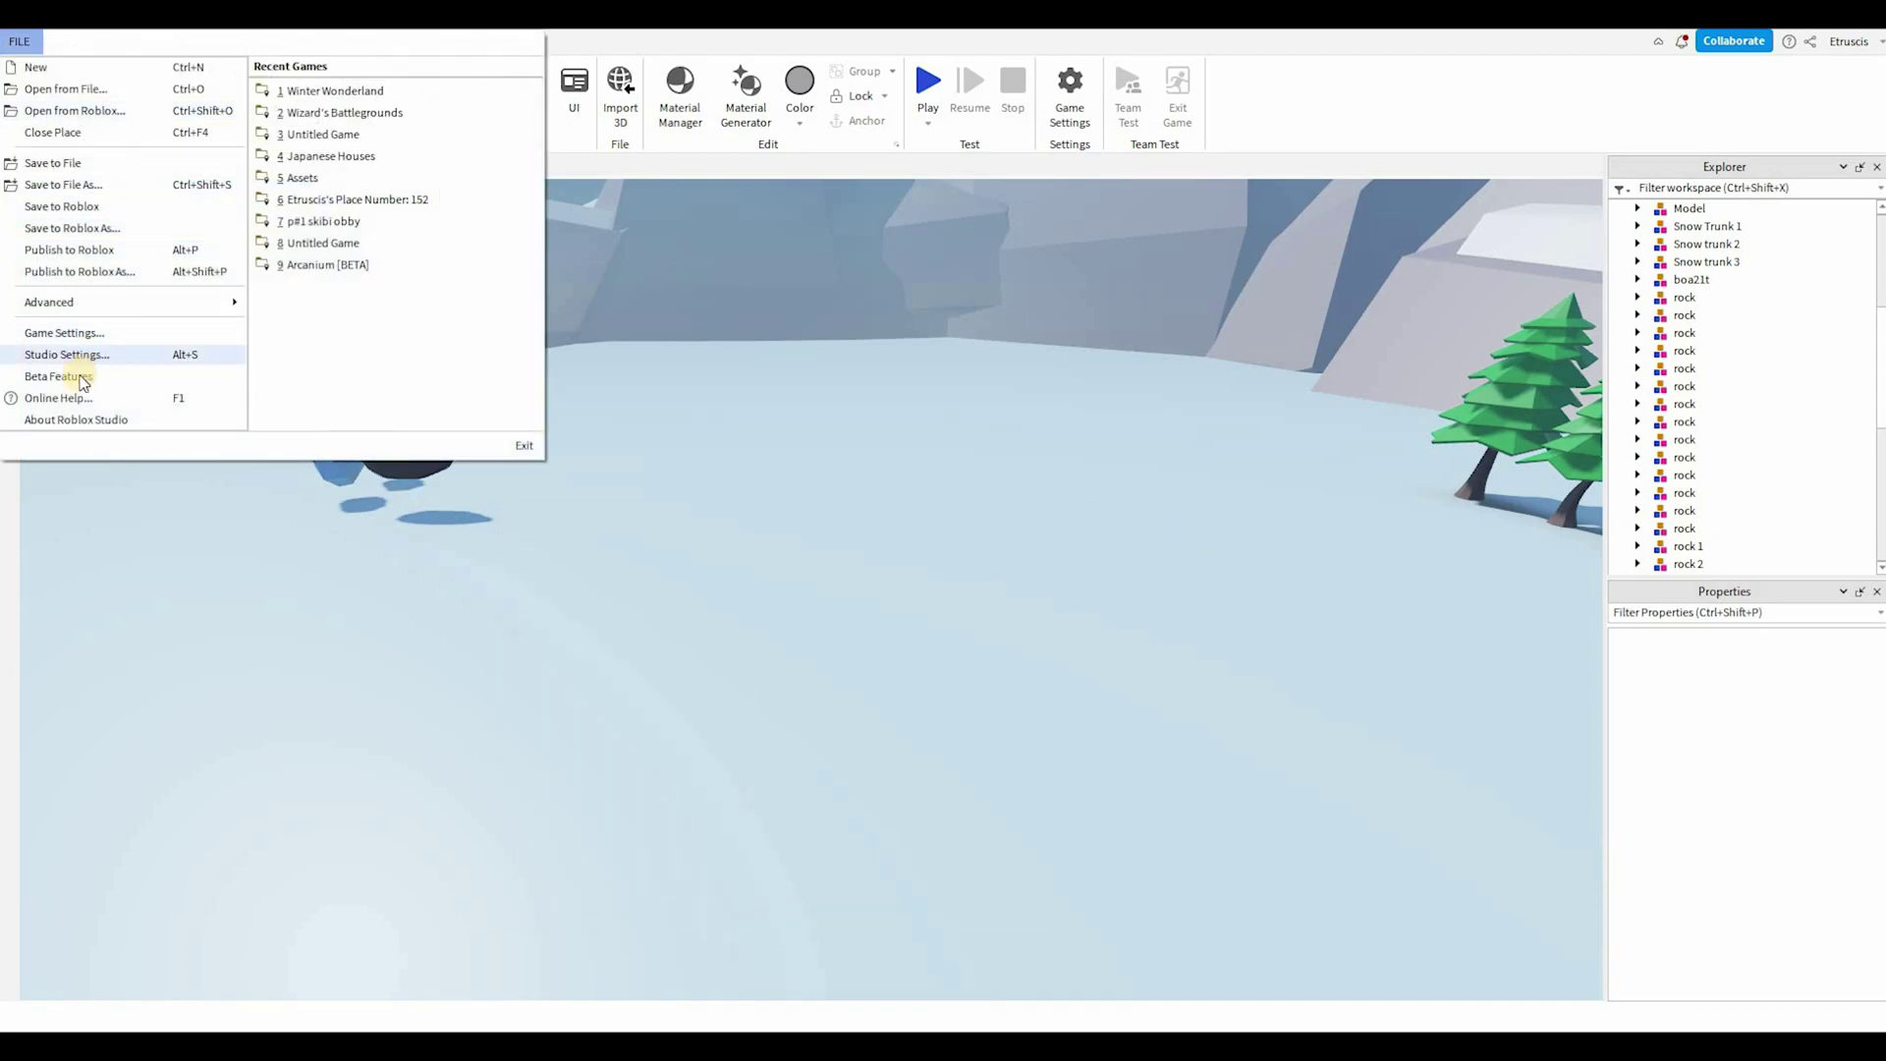
left_click(59, 377)
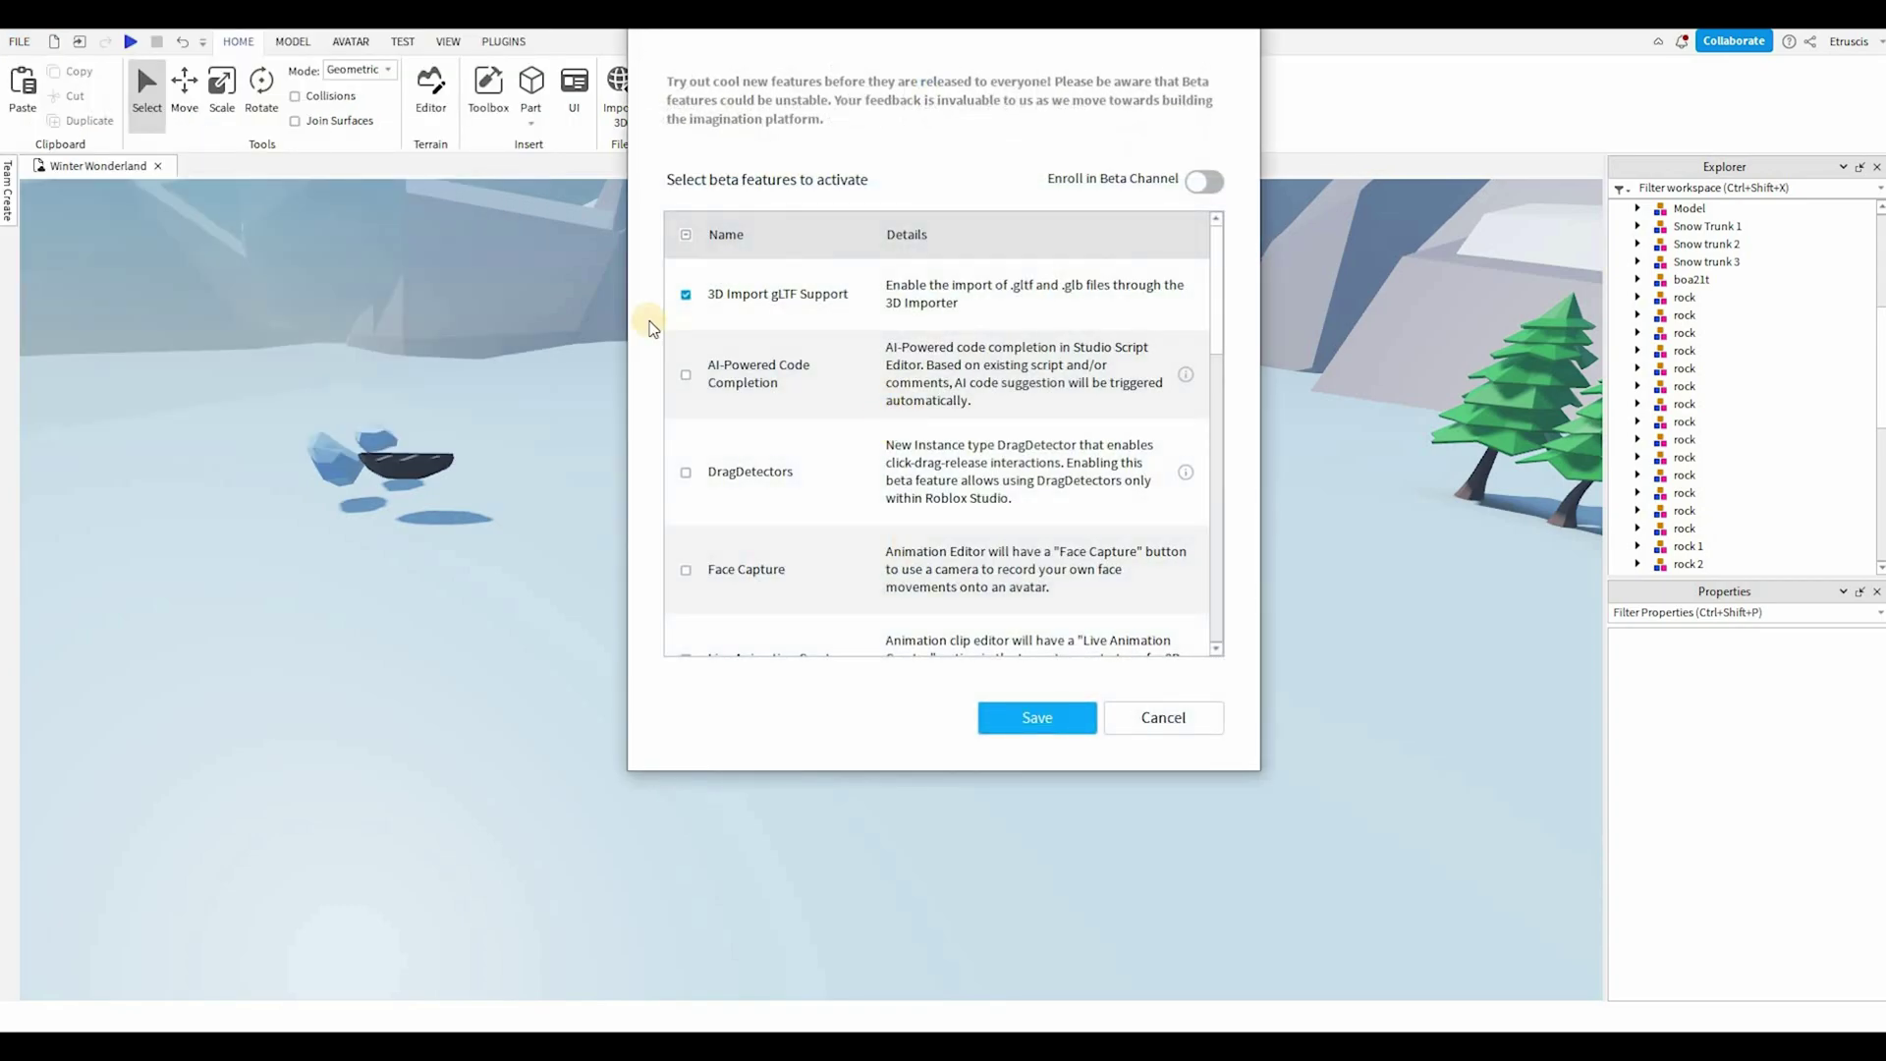
scroll(978, 380, "down", 10)
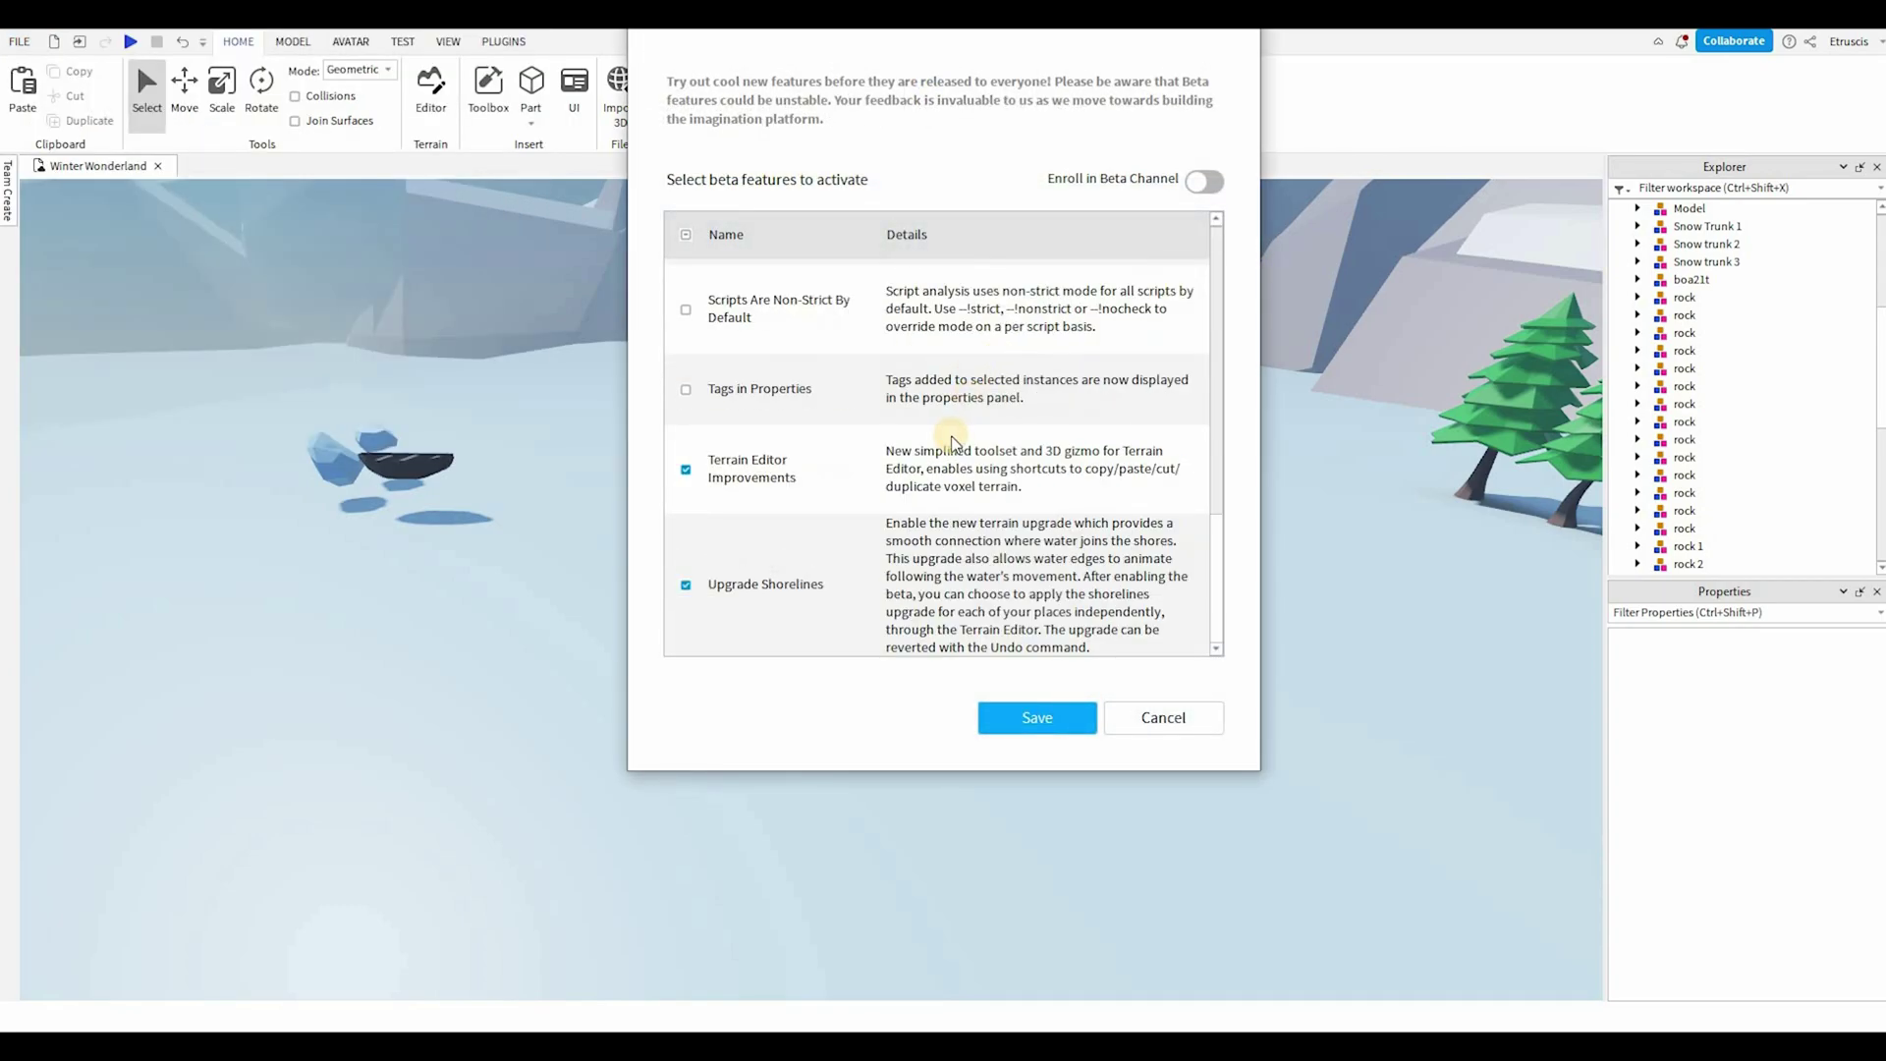
scroll(952, 443, "up", 5)
scroll(855, 484, "up", 2)
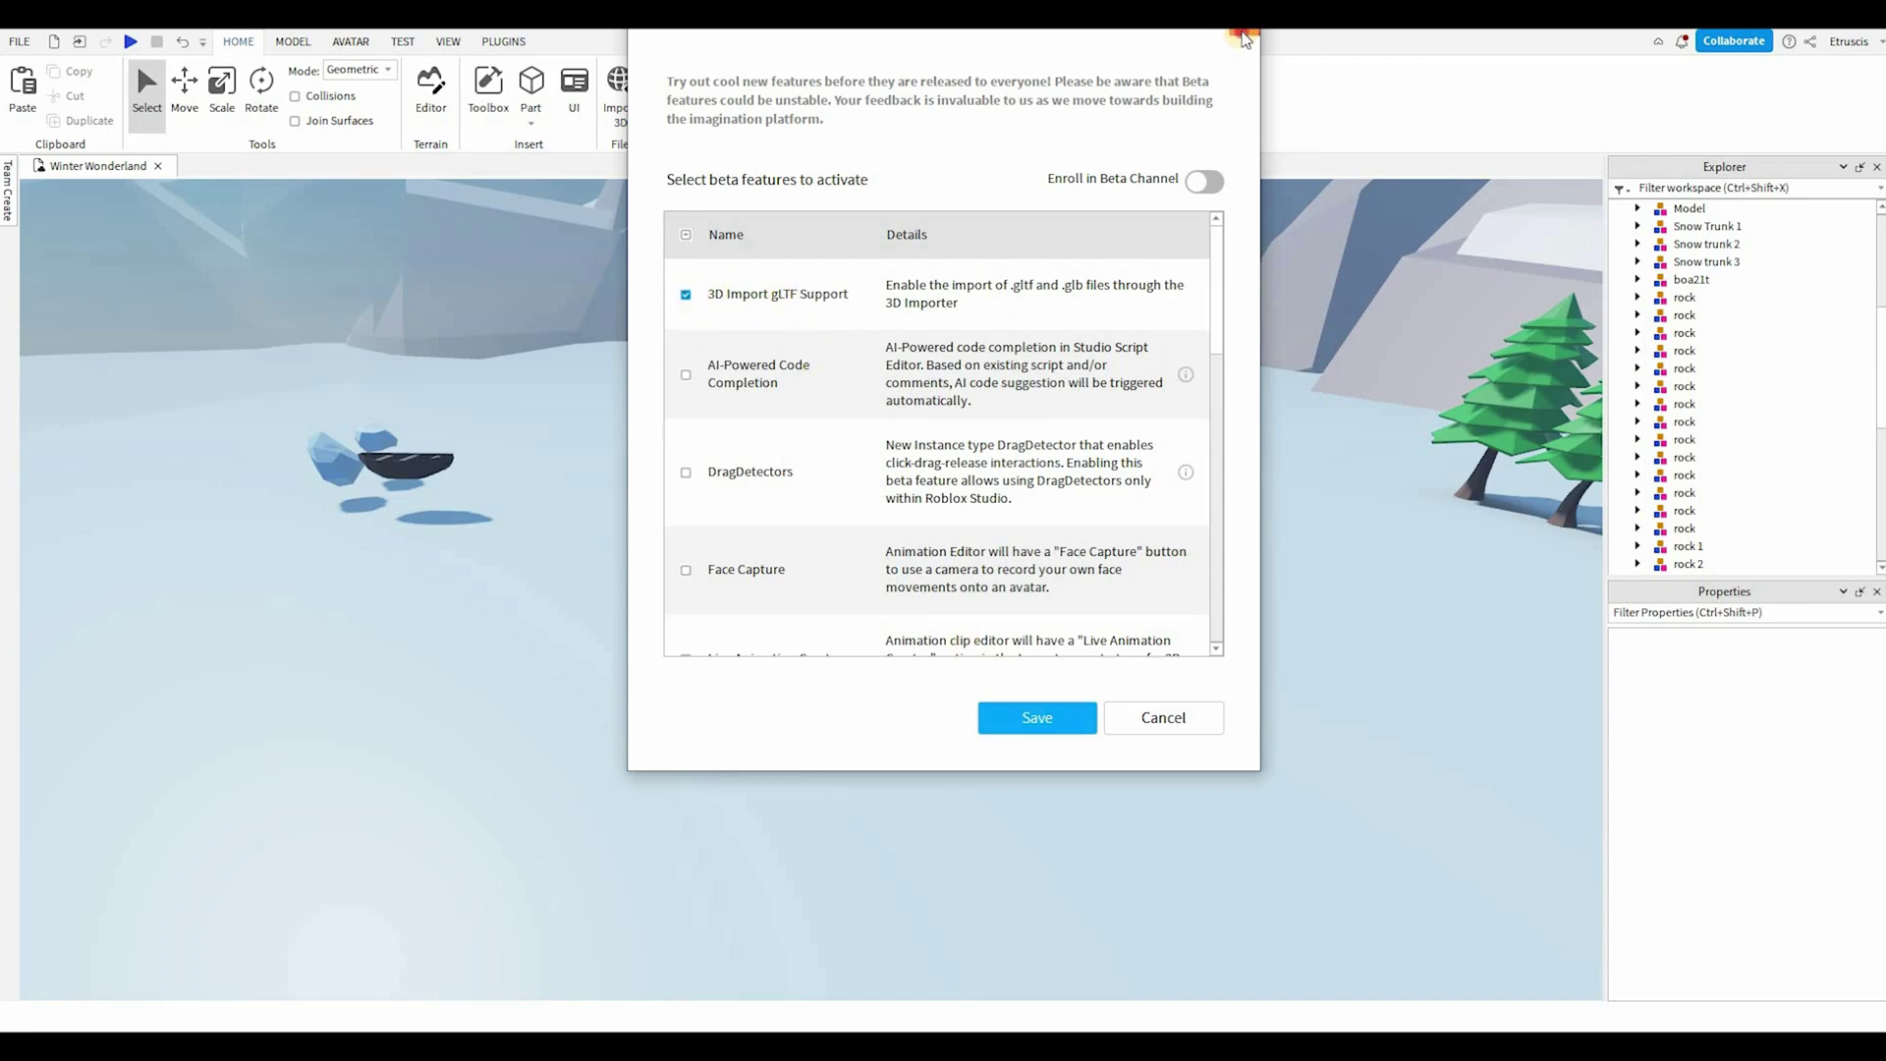
left_click(1244, 39)
Step: Import the Lowpoly Tree Model file from the Downloads folder into the winter scene with Import 3D
right_click_drag(840, 577, 750, 539)
scroll(749, 540, "up", 4)
scroll(846, 632, "down", 6)
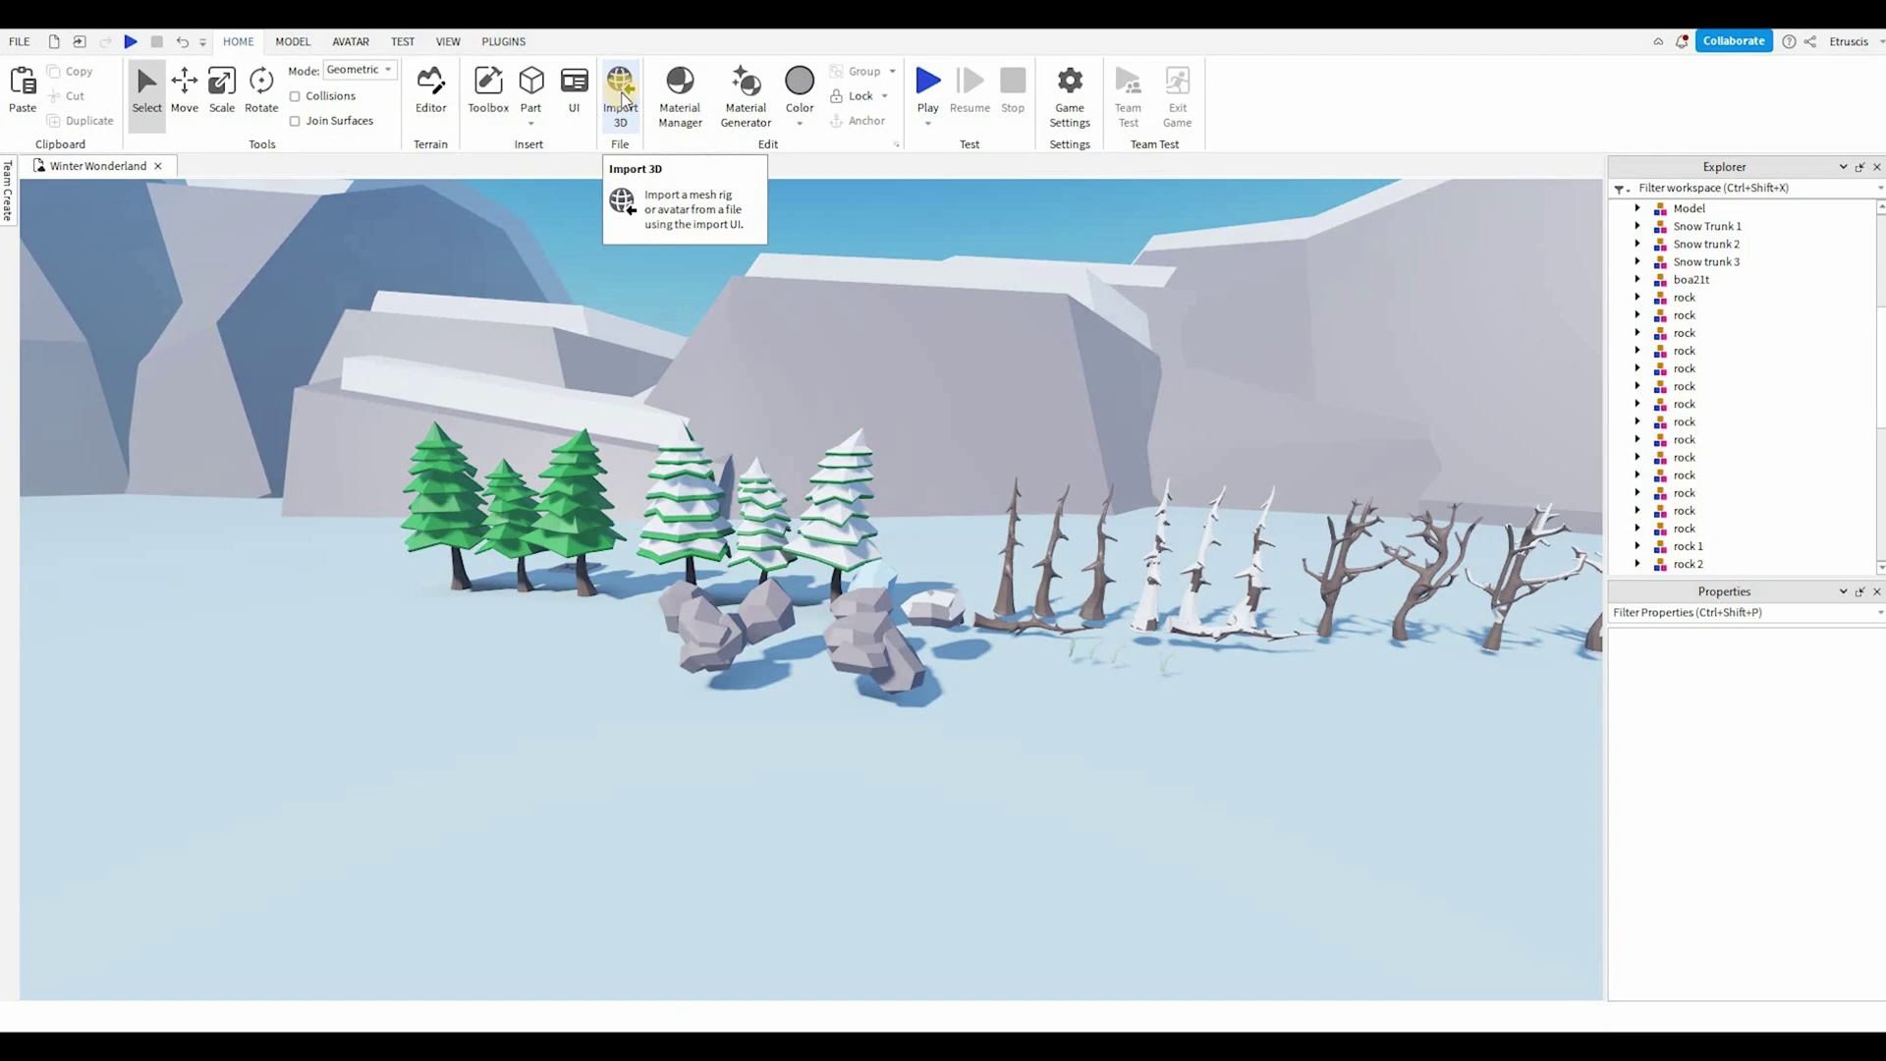
left_click(621, 101)
left_click(85, 184)
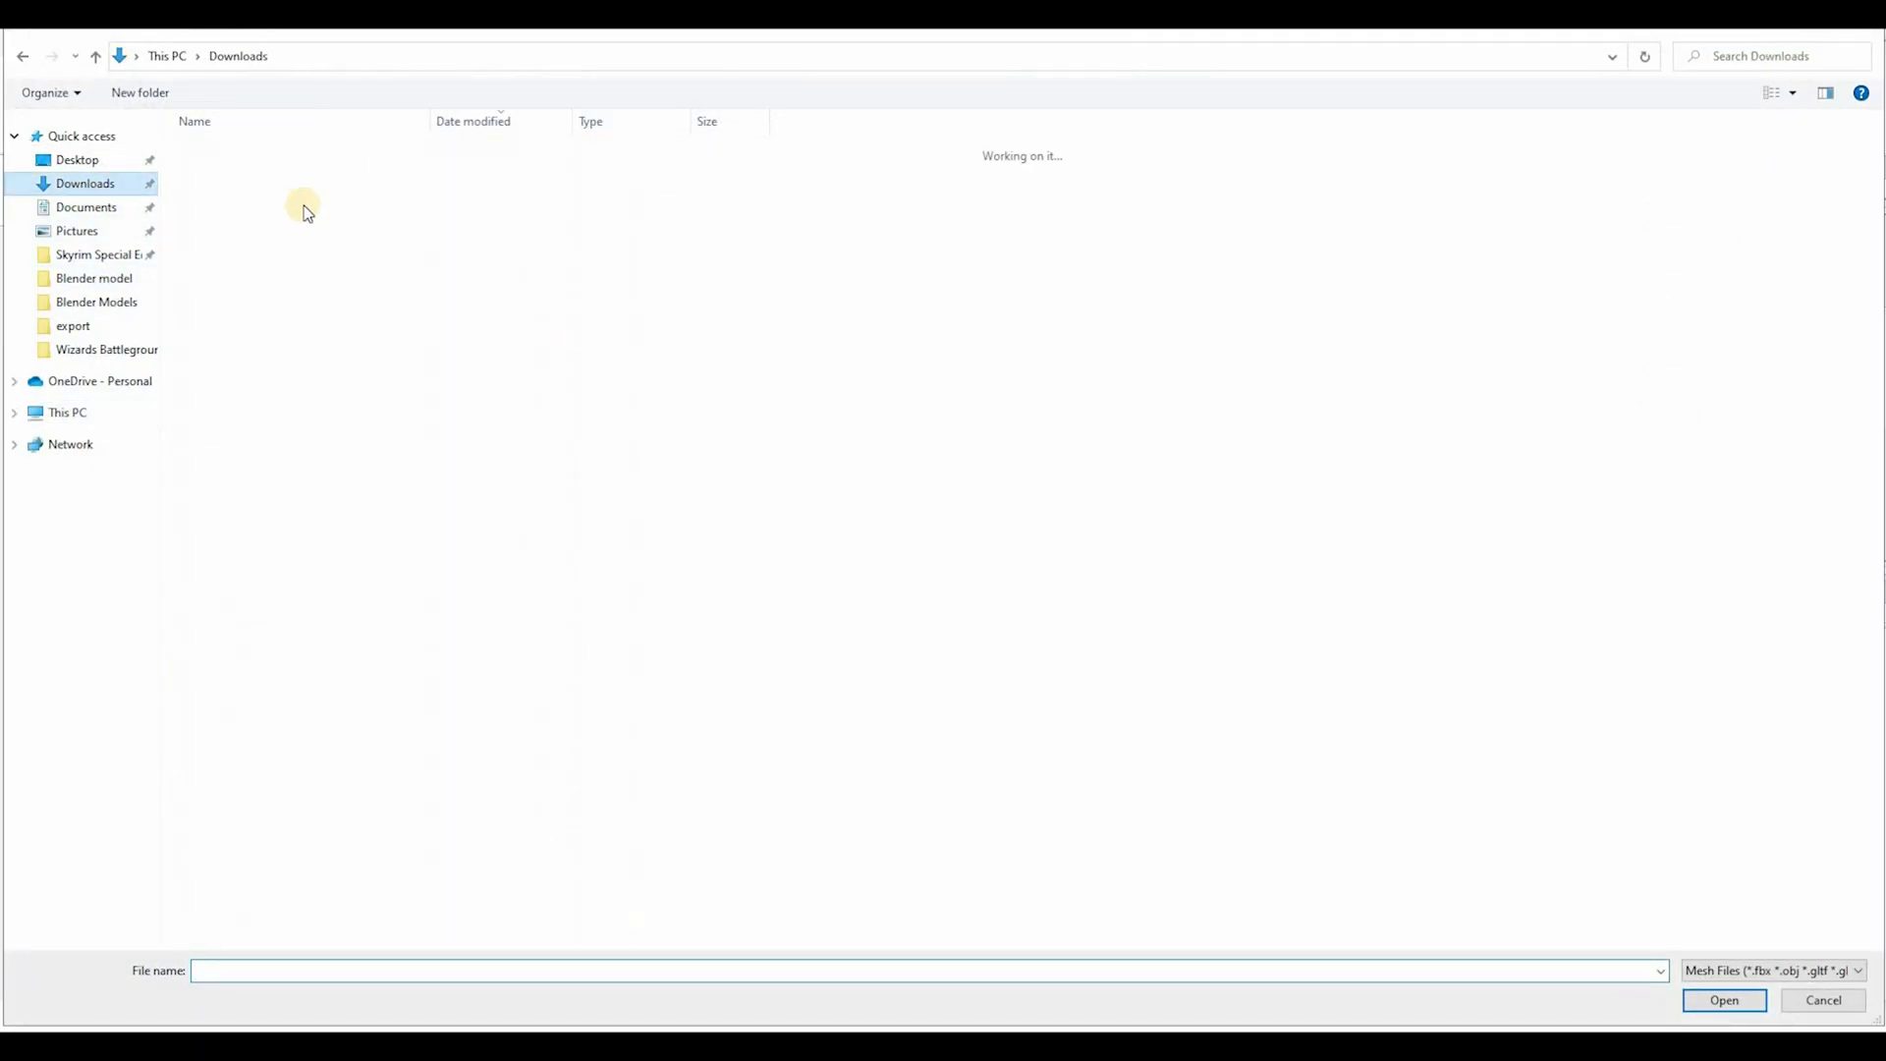
left_click(262, 177)
key("Return")
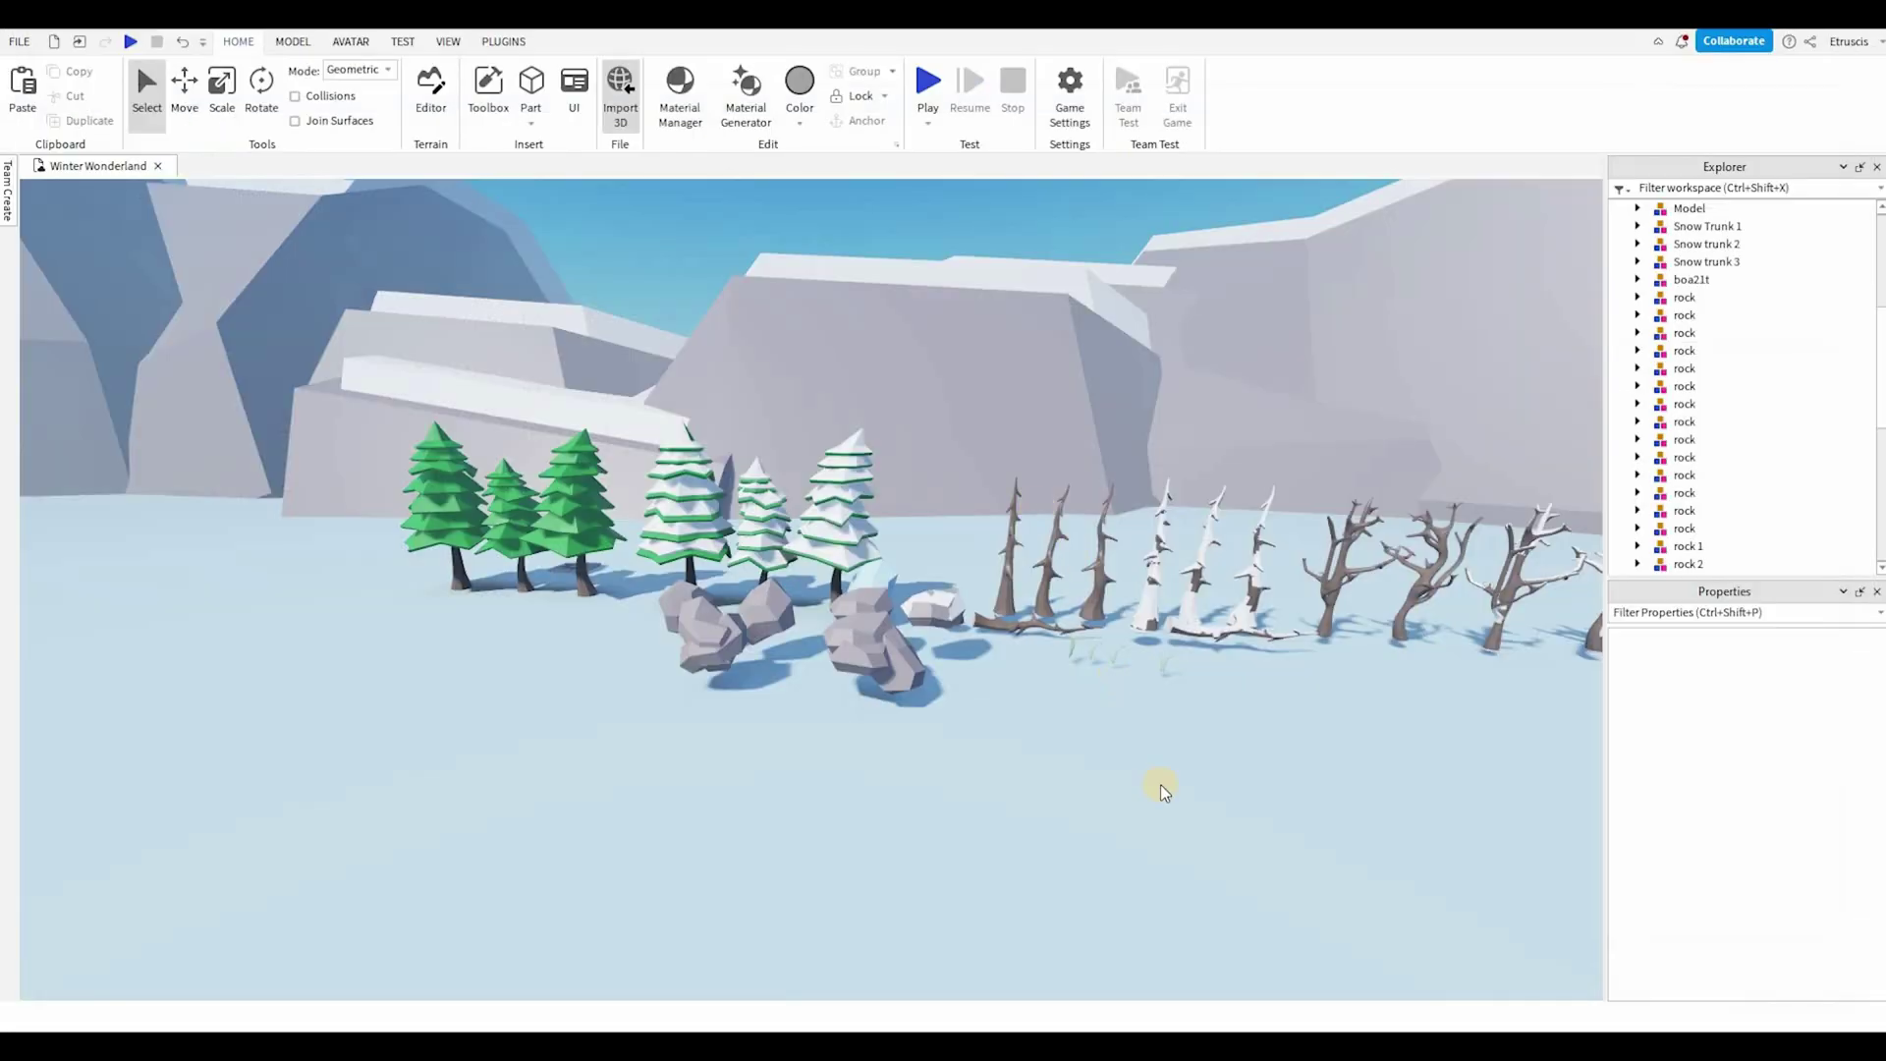
left_click(1246, 855)
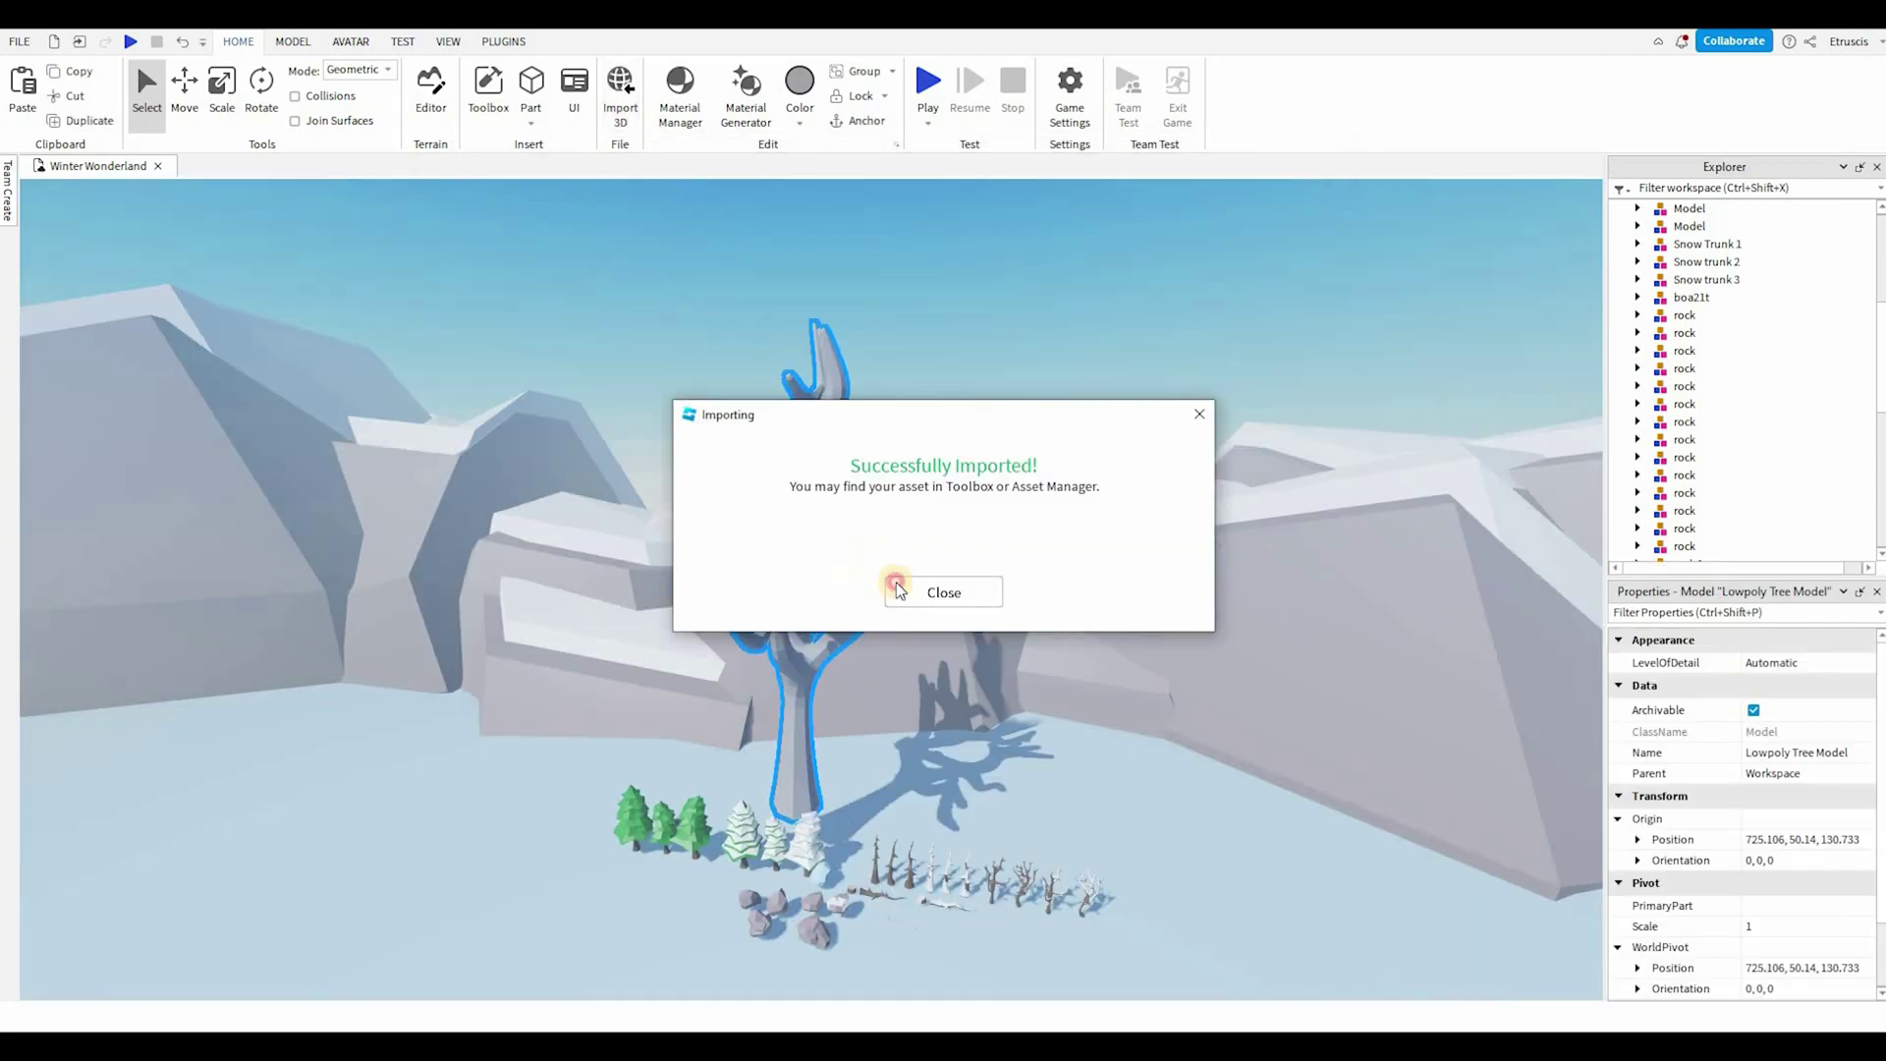
left_click(933, 589)
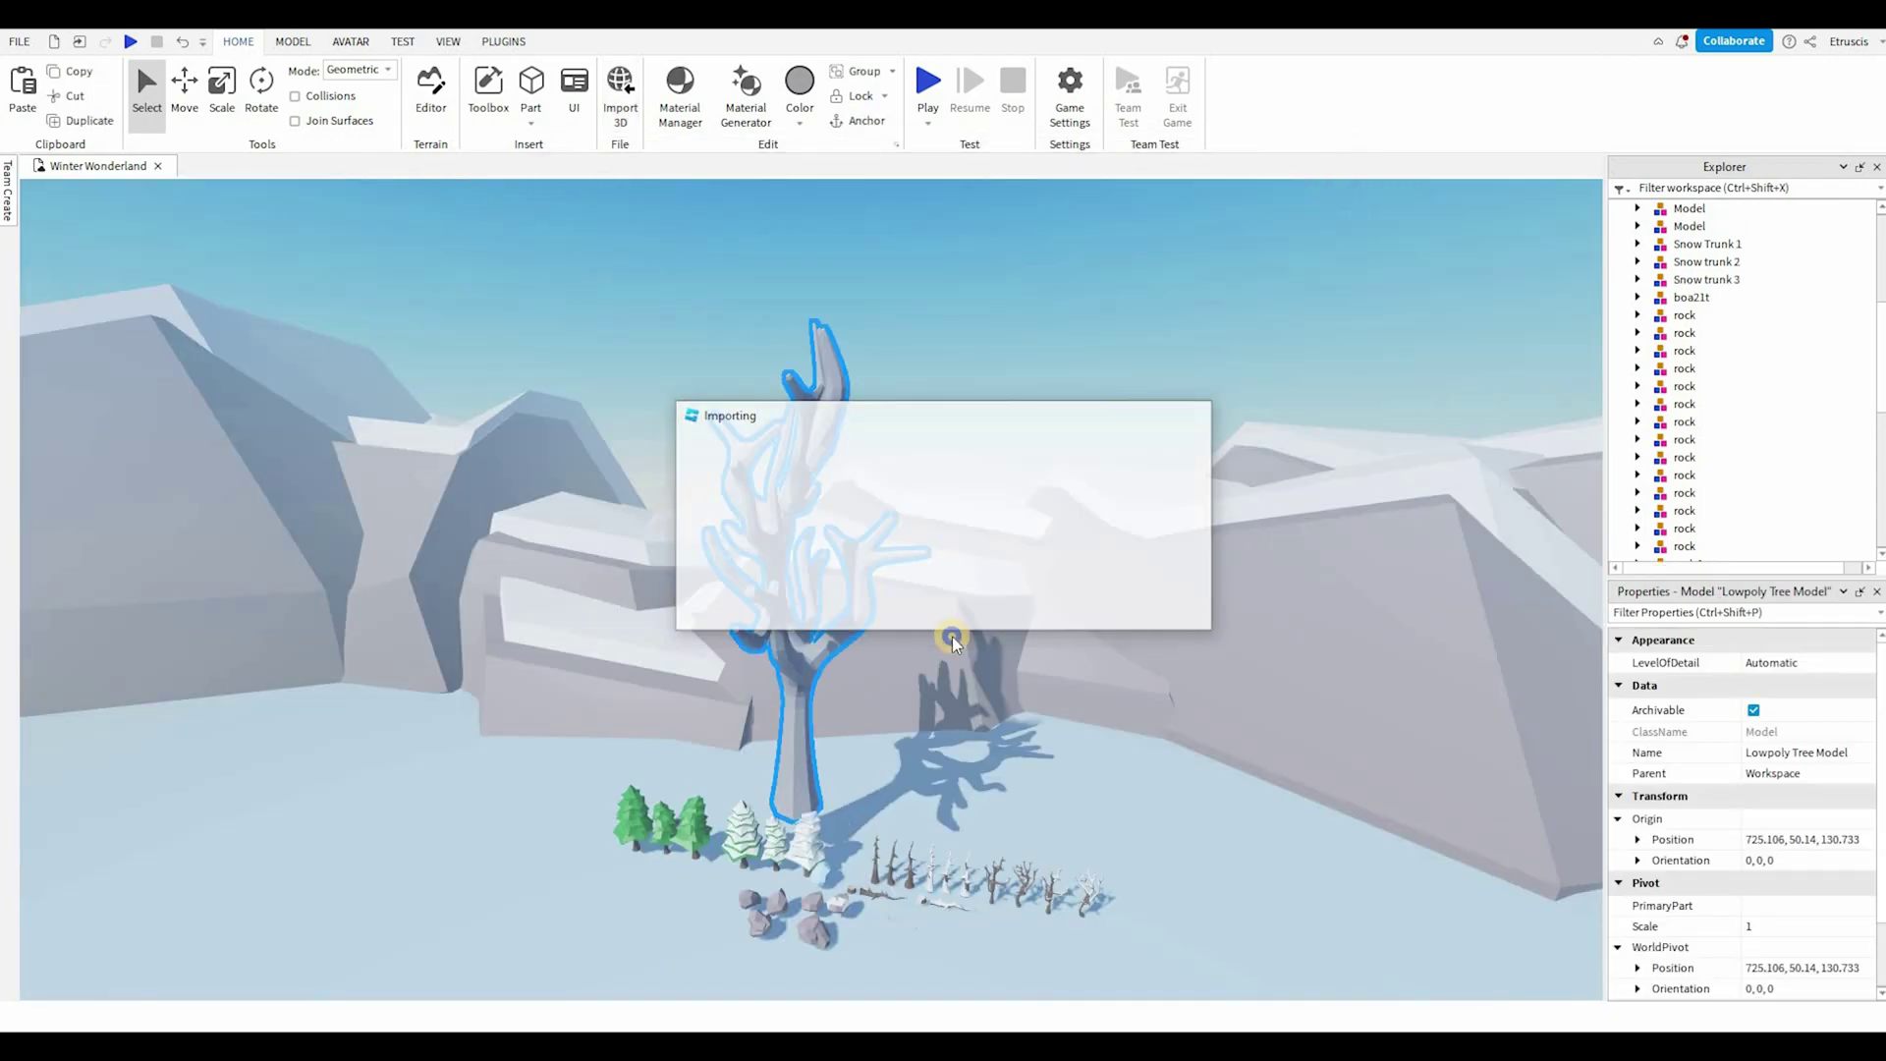
Step: Frame the imported tree and check it in the Asset Manager
scroll(953, 638, "up", 5)
right_click_drag(953, 639, 950, 635)
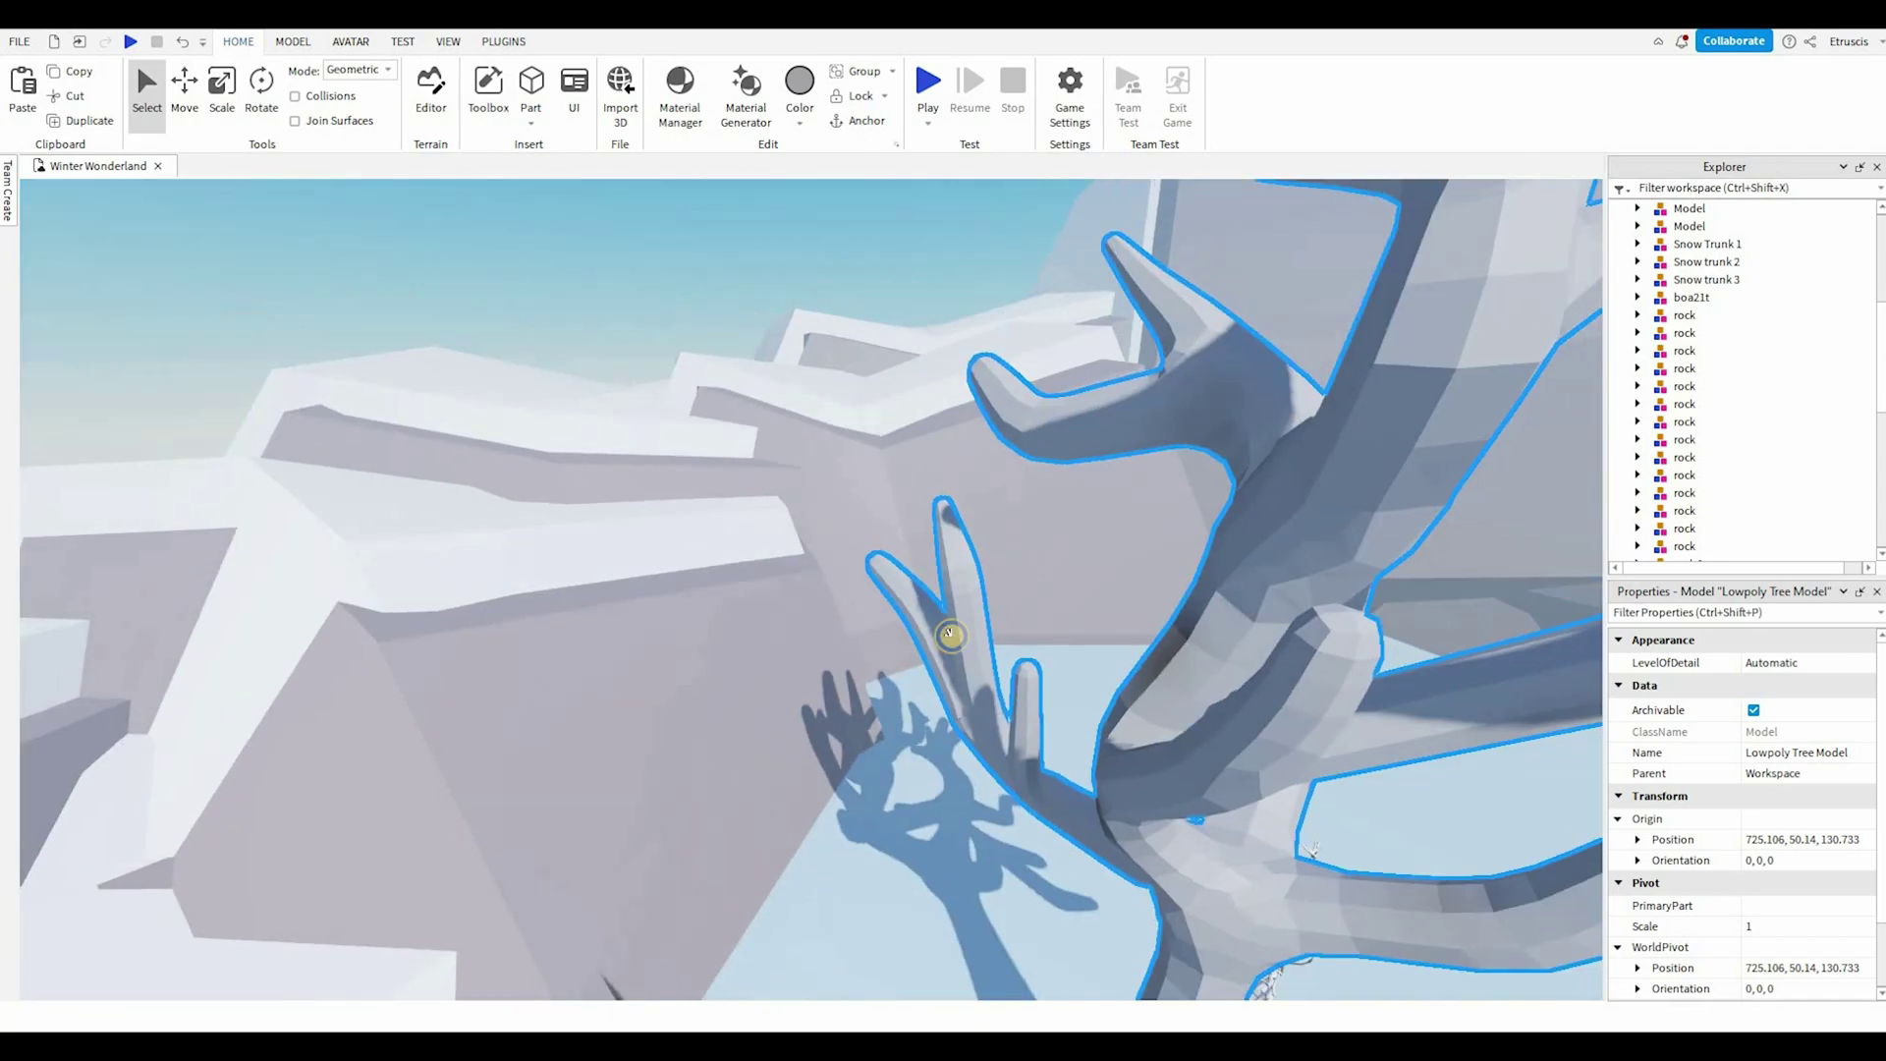
key("f")
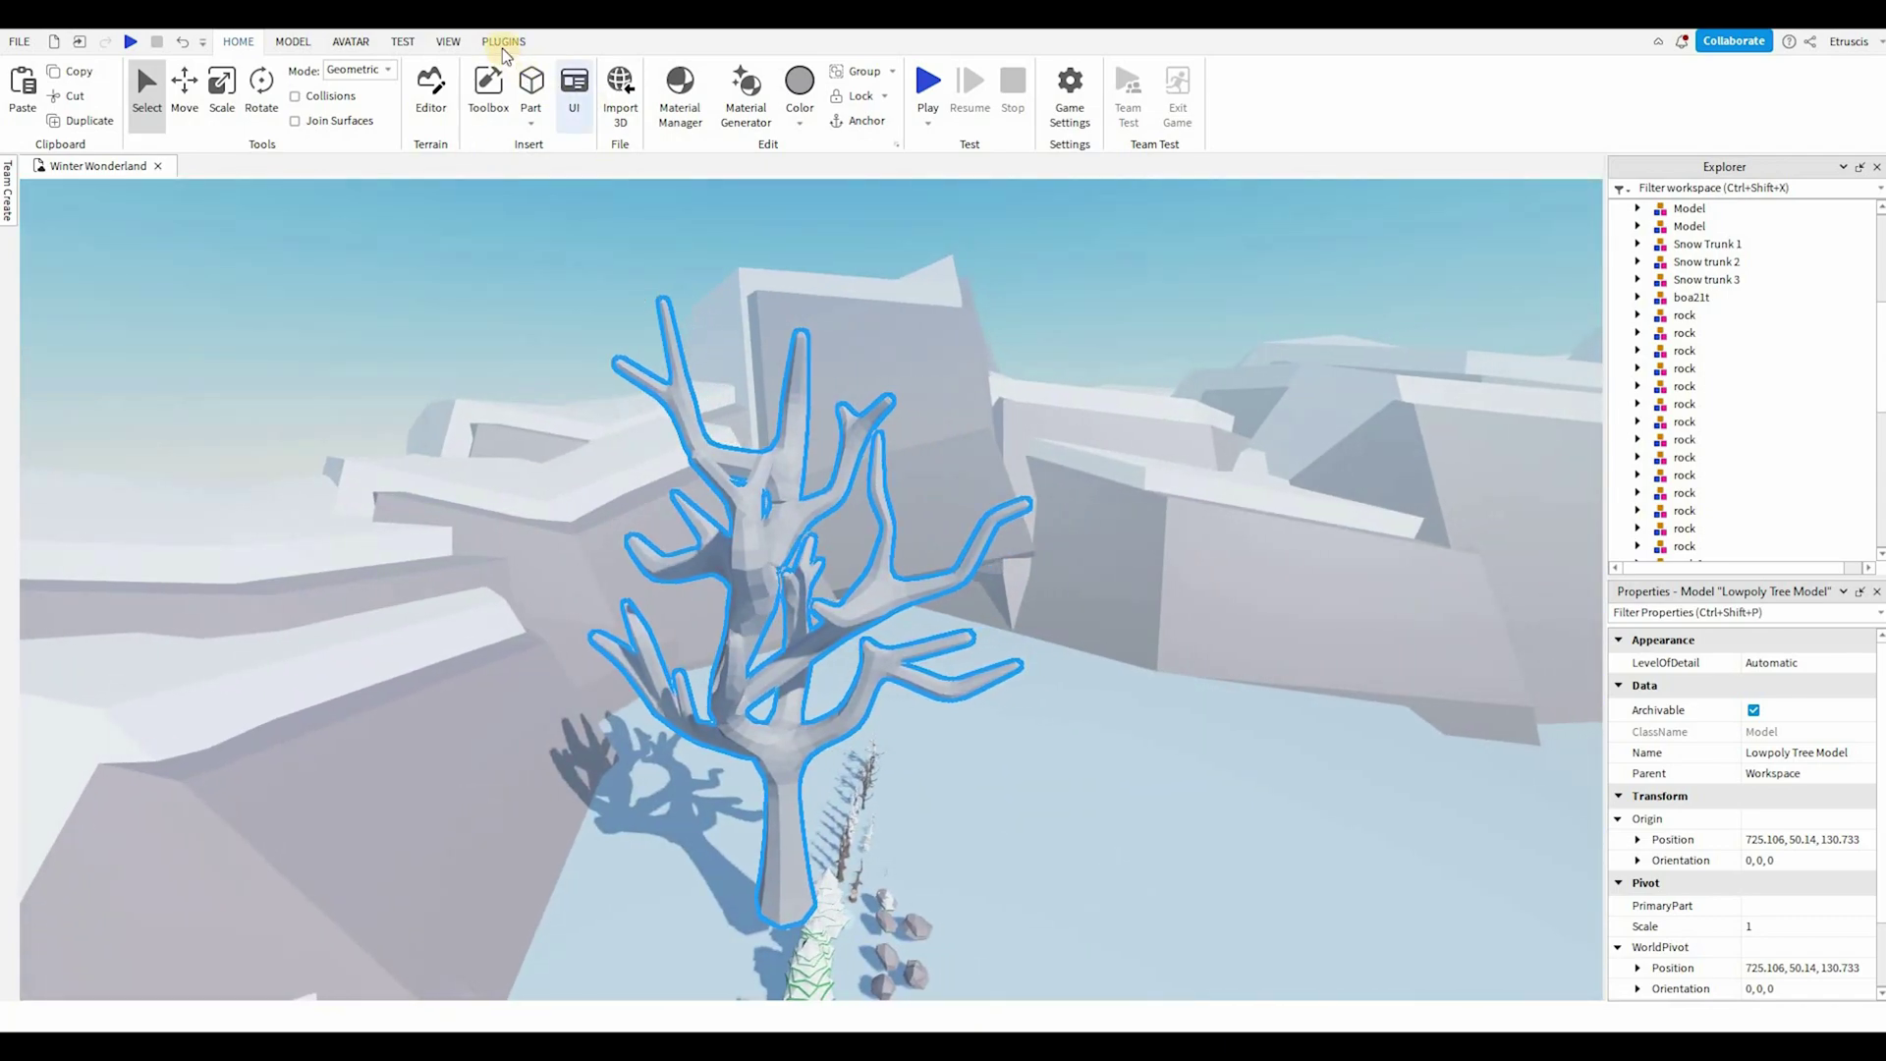
left_click(448, 41)
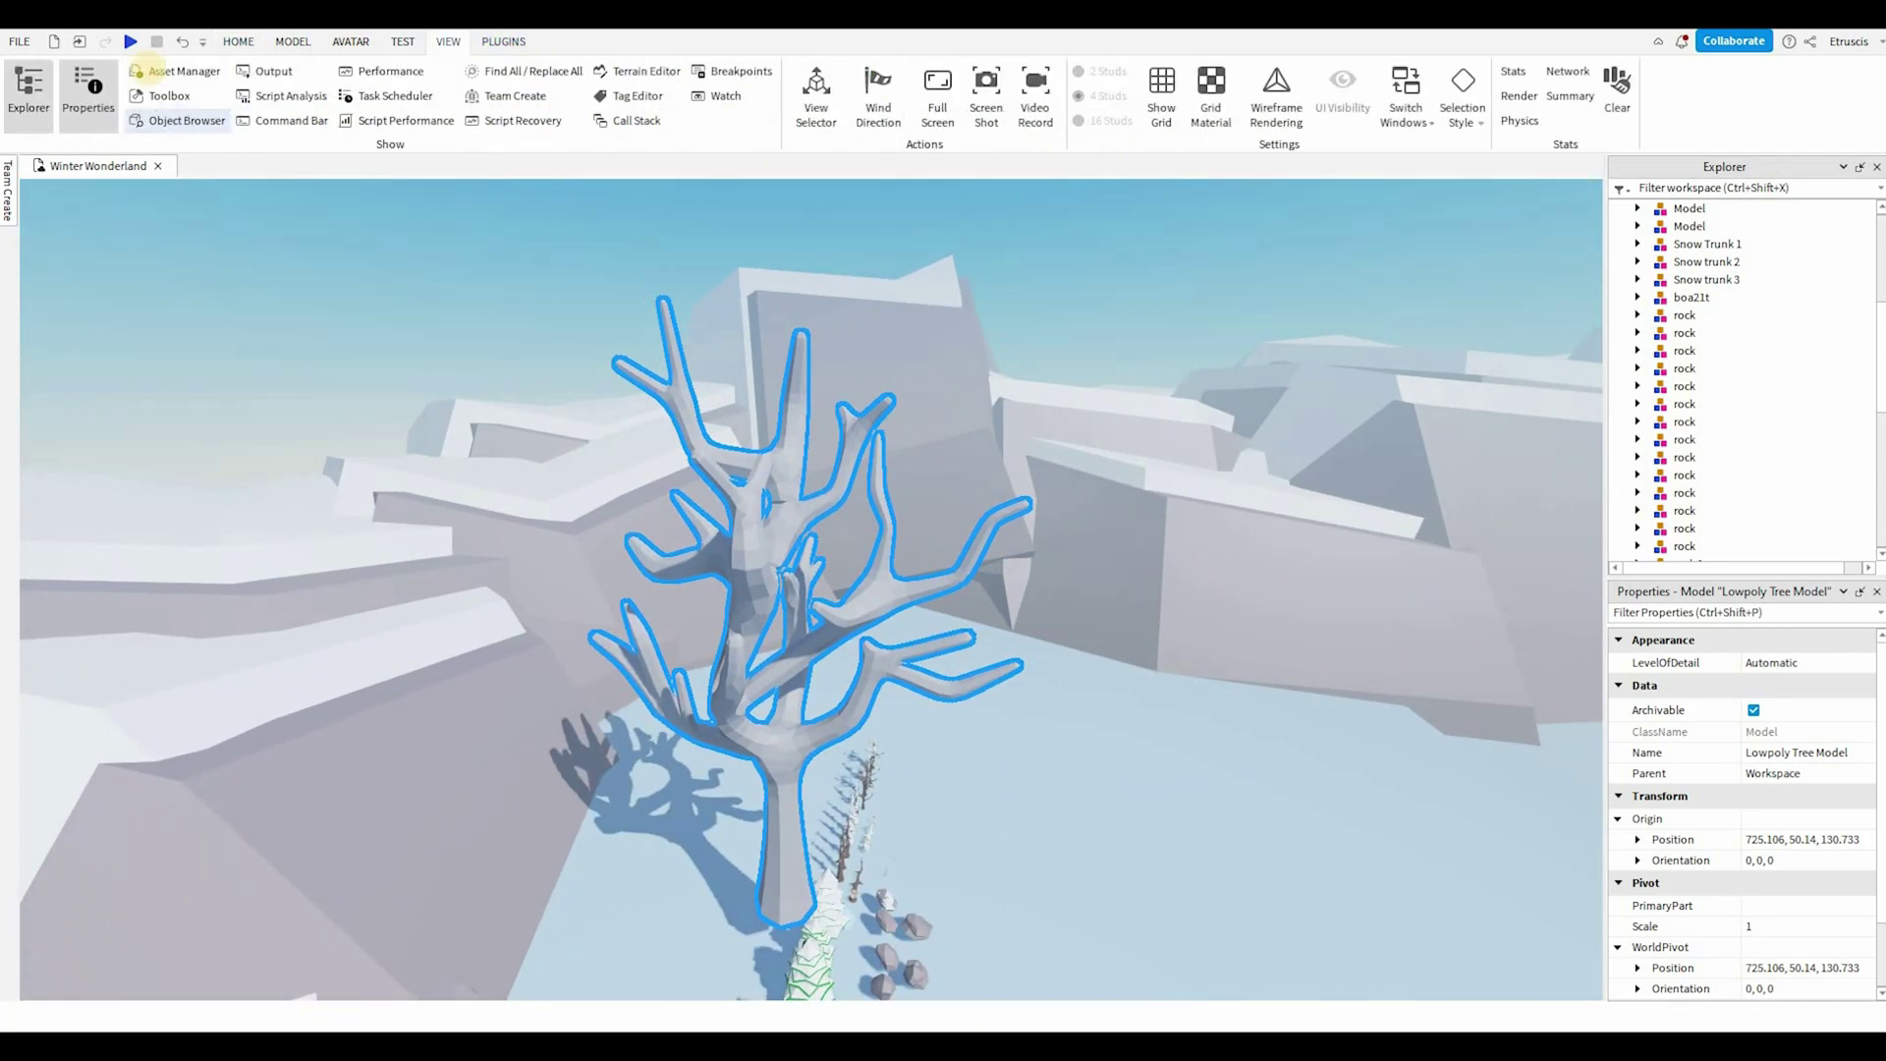
left_click(181, 75)
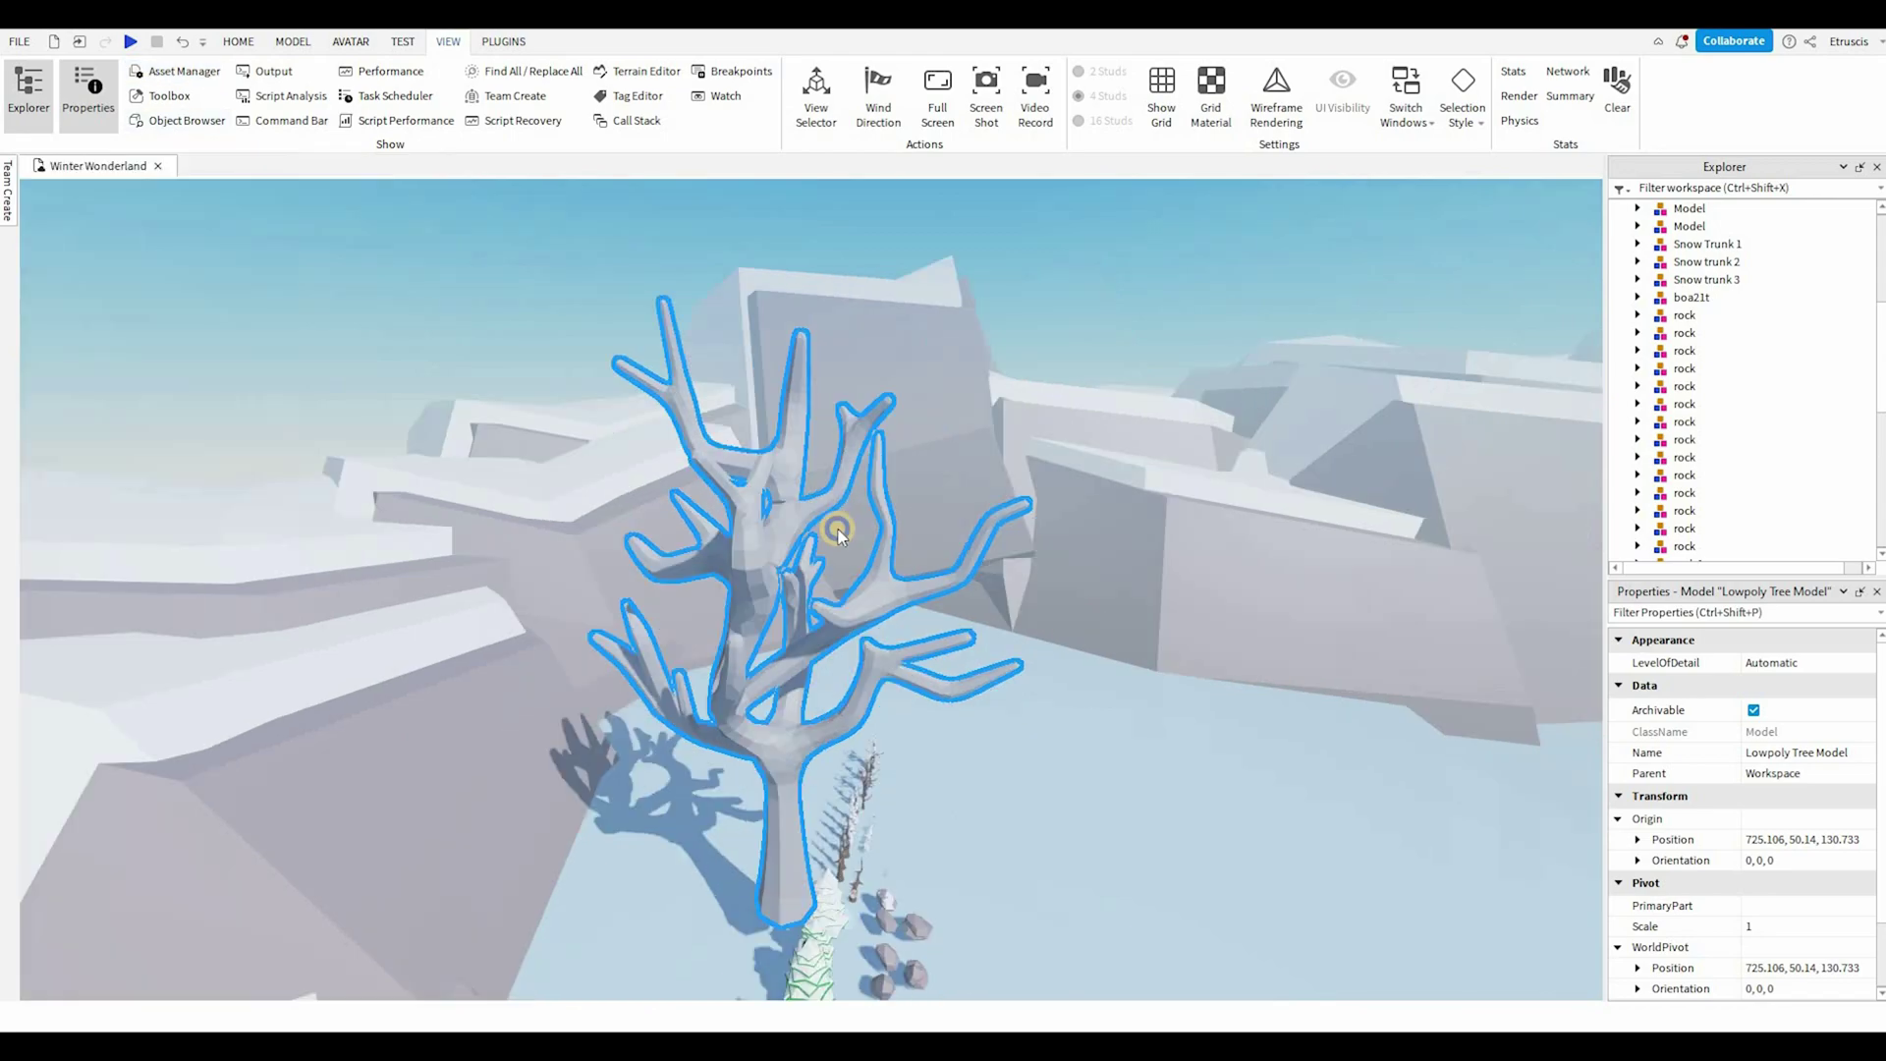
Step: Move the imported tree onto the open snow near the existing pines and rocks
left_click_drag(838, 535, 640, 674)
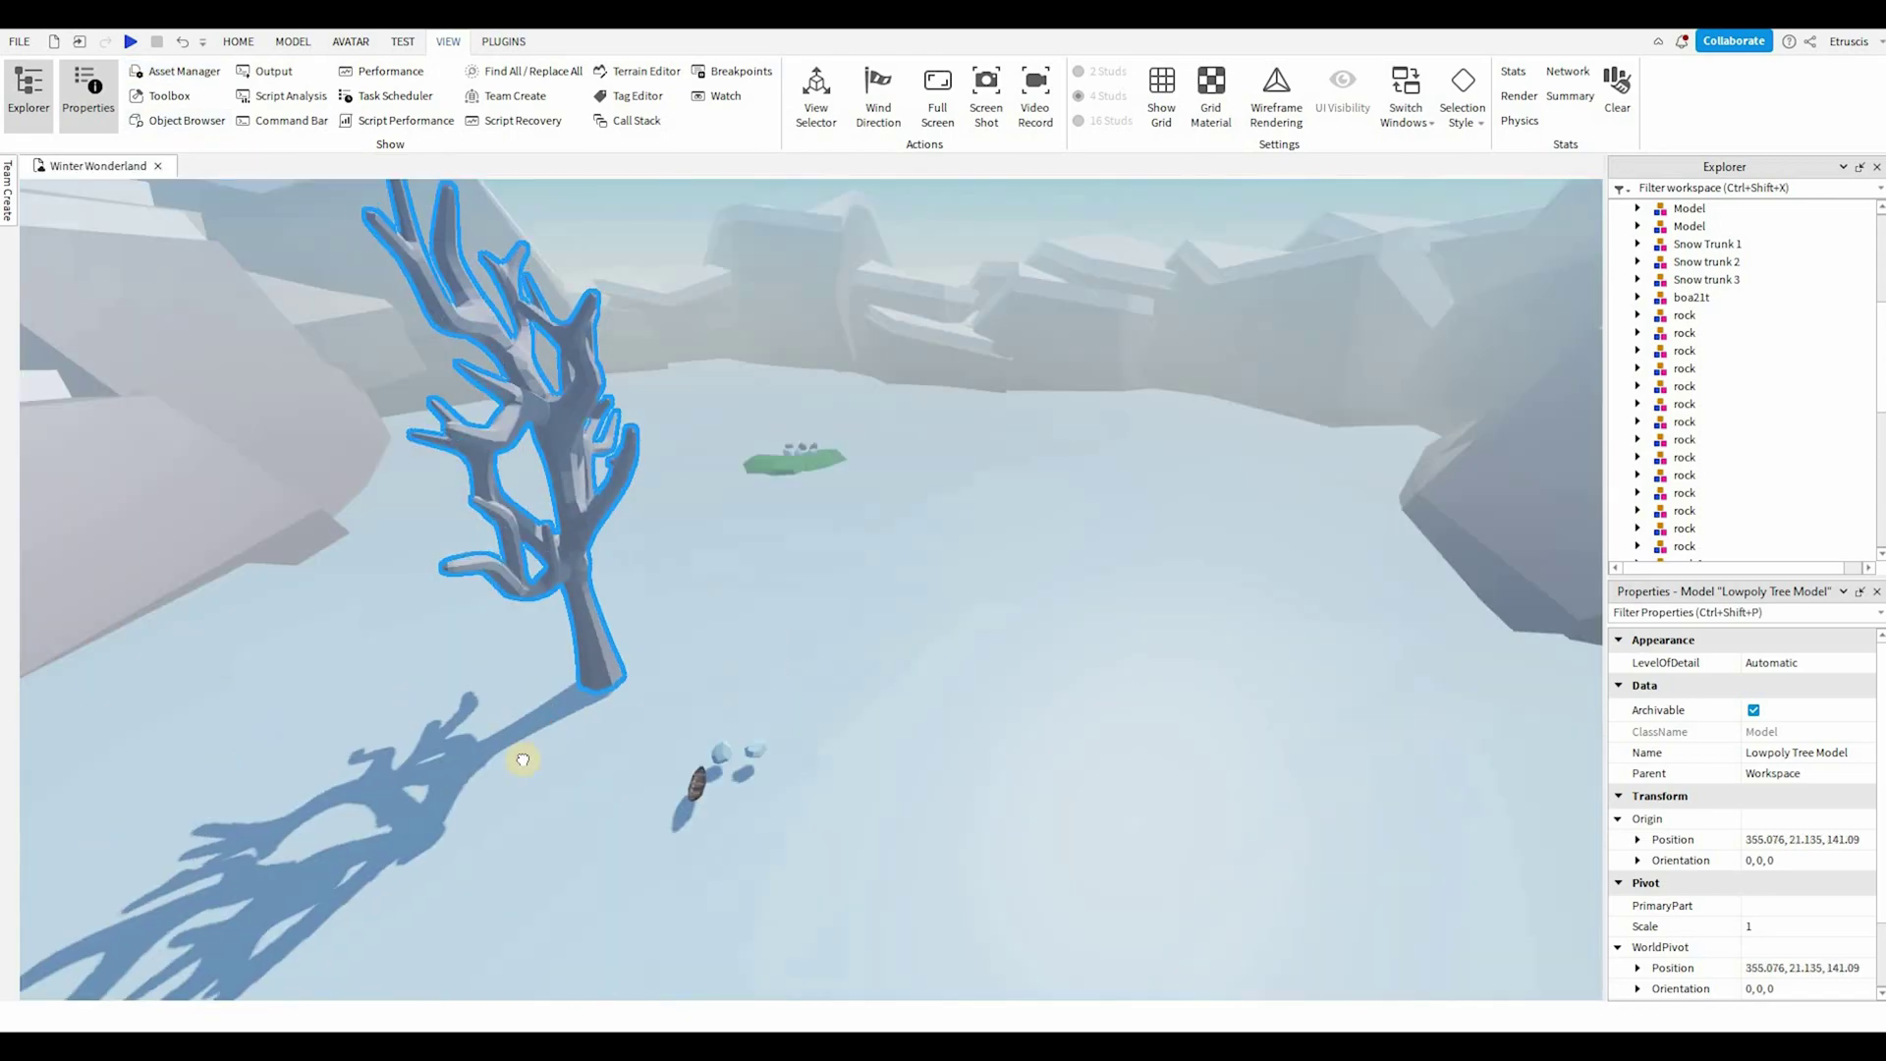
left_click_drag(580, 629, 431, 654)
left_click_drag(444, 724, 811, 678)
scroll(811, 678, "up", 5)
right_click_drag(577, 345, 540, 266)
Step: Shrink the imported tree with the Model Resize plugin's handles until it roughly matches the scale of the neighbouring trees
left_click(495, 42)
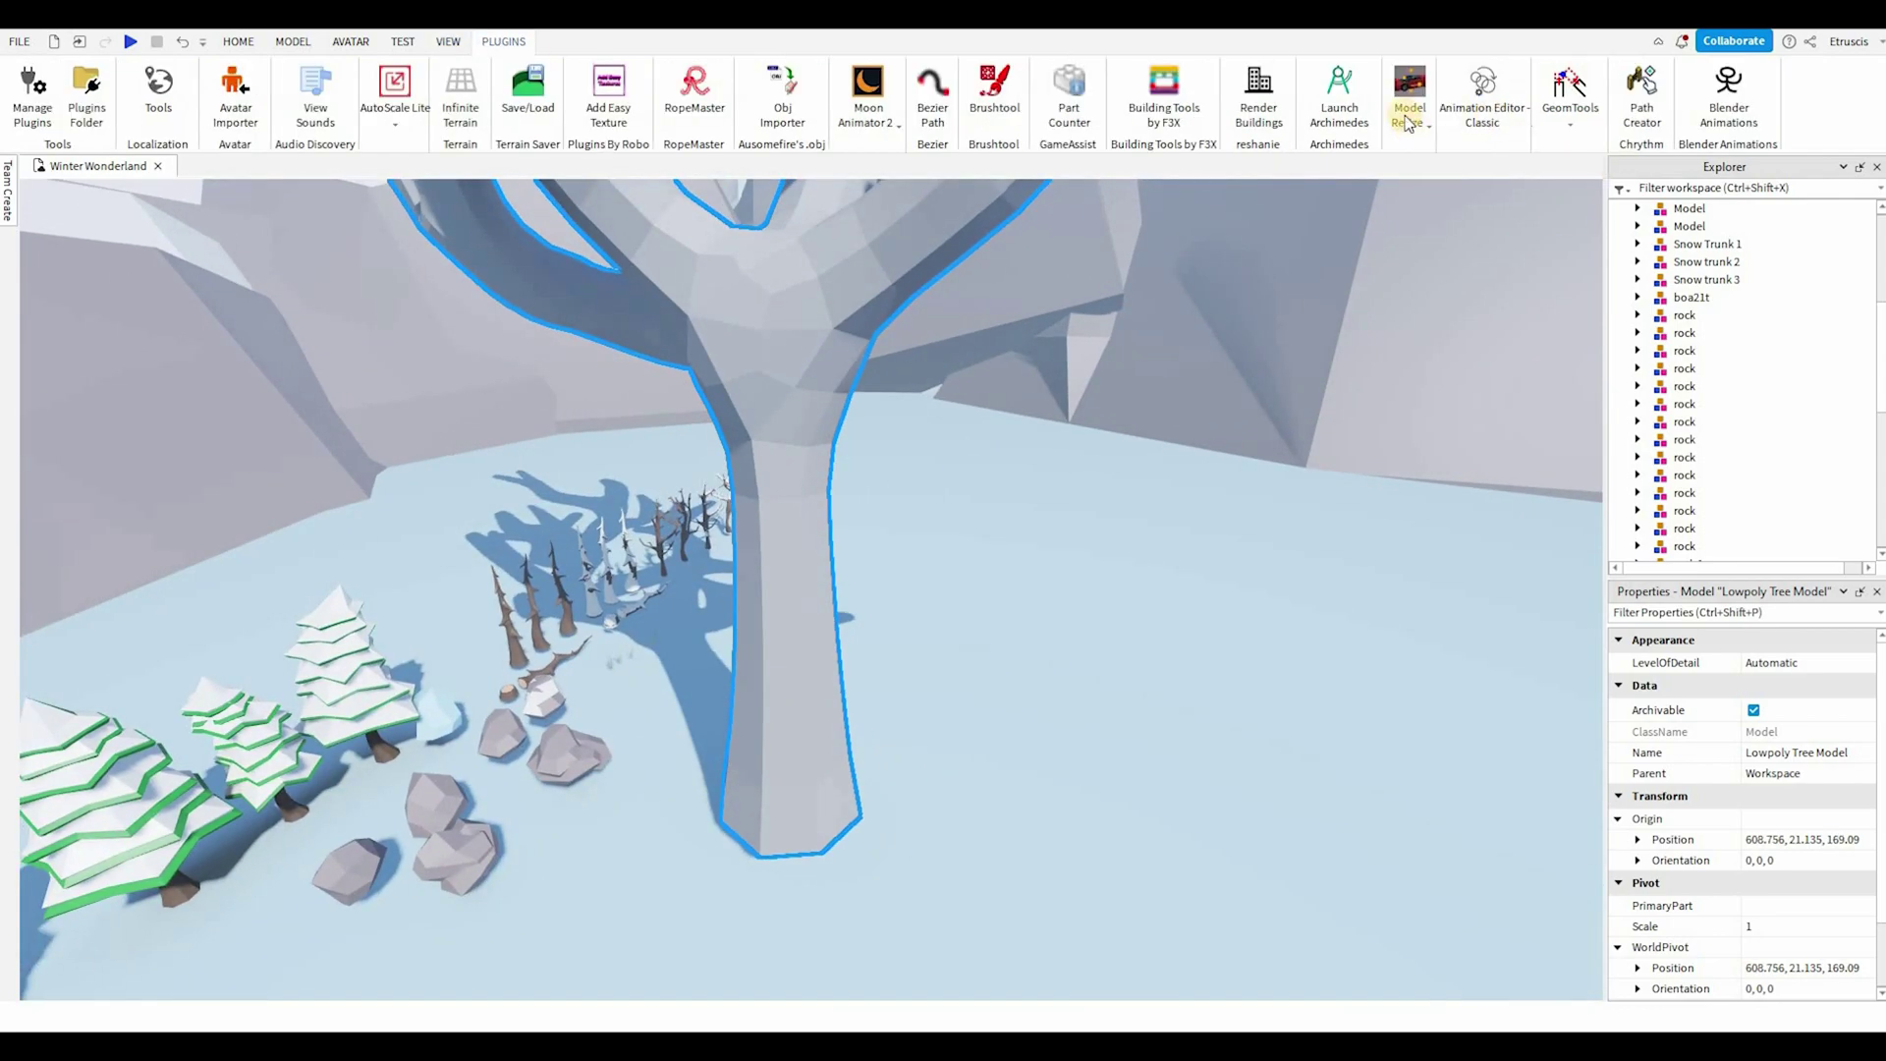
left_click(1418, 192)
scroll(943, 371, "down", 5)
right_click_drag(935, 387, 874, 261)
scroll(893, 353, "down", 10)
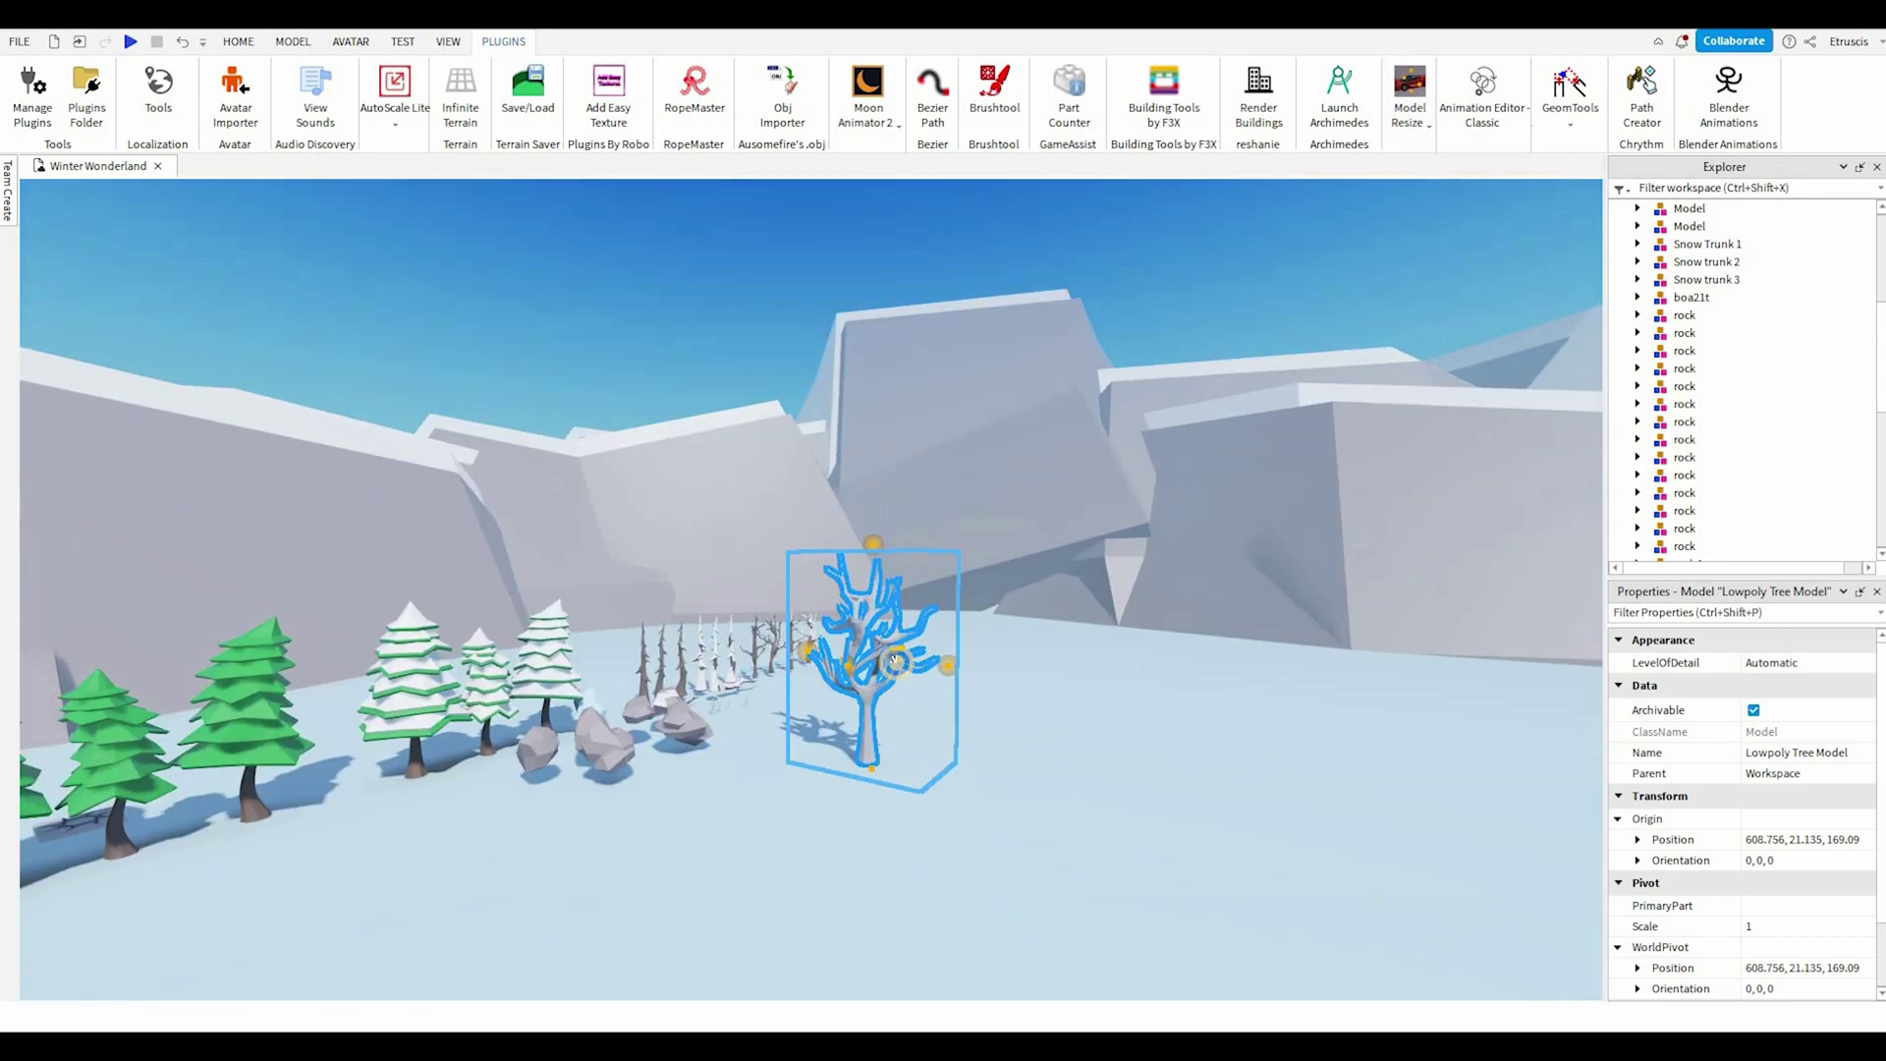
scroll(894, 660, "up", 3)
right_click_drag(894, 660, 859, 624)
left_click_drag(876, 510, 876, 584)
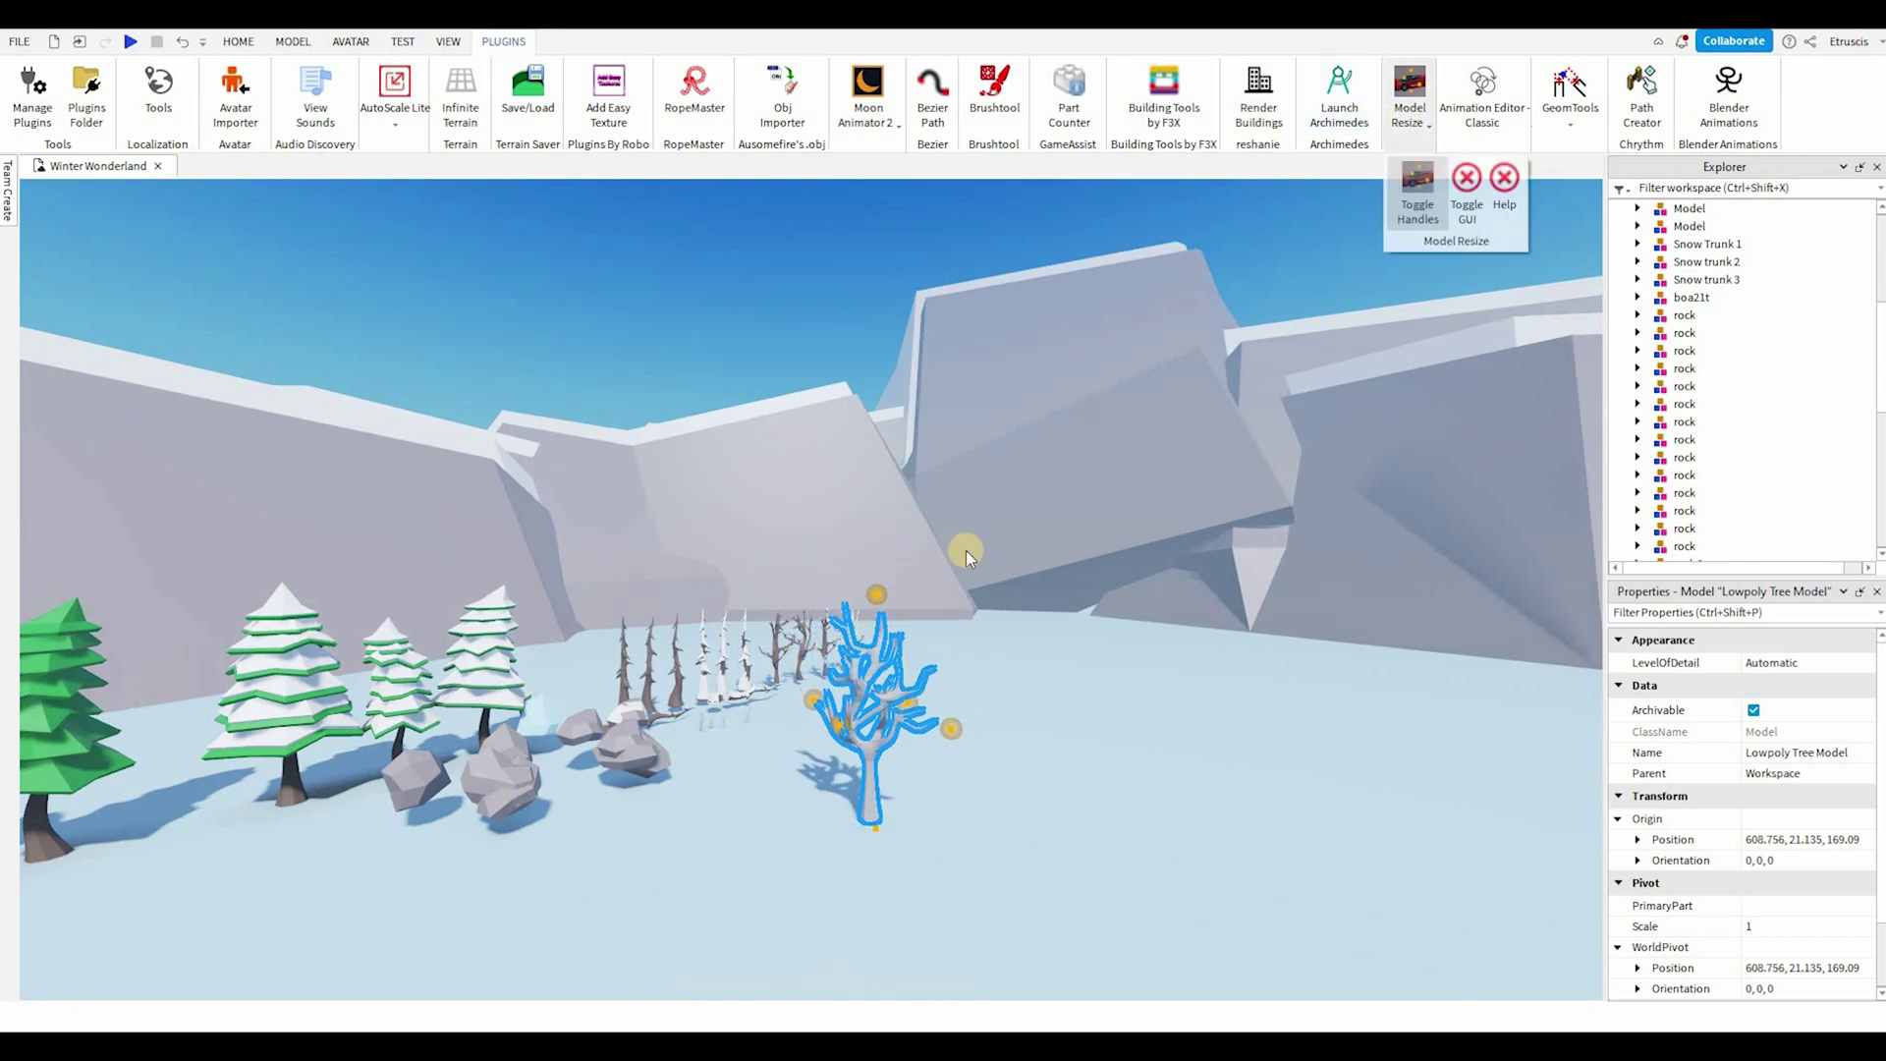
scroll(965, 550, "up", 6)
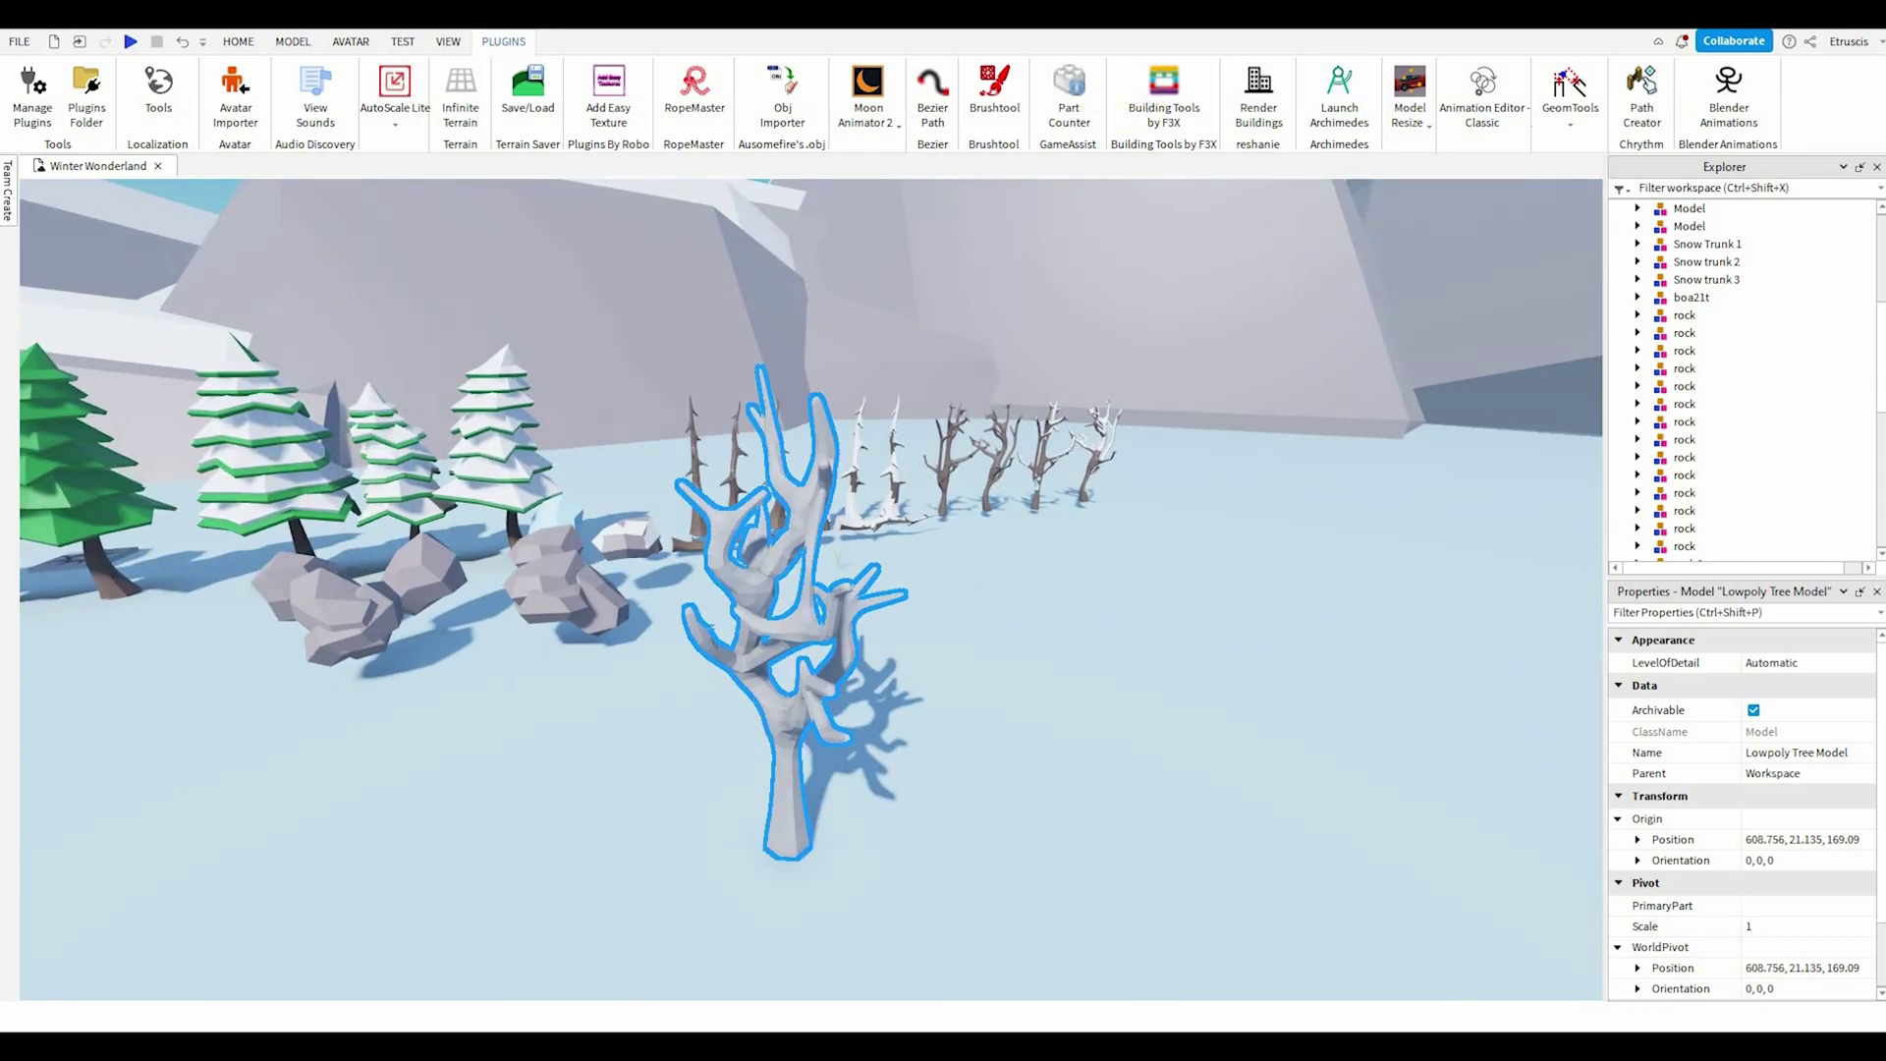
Step: Try resizing the tree with the built-in Scale tool to about 0.7, then undo the scaling
left_click(238, 41)
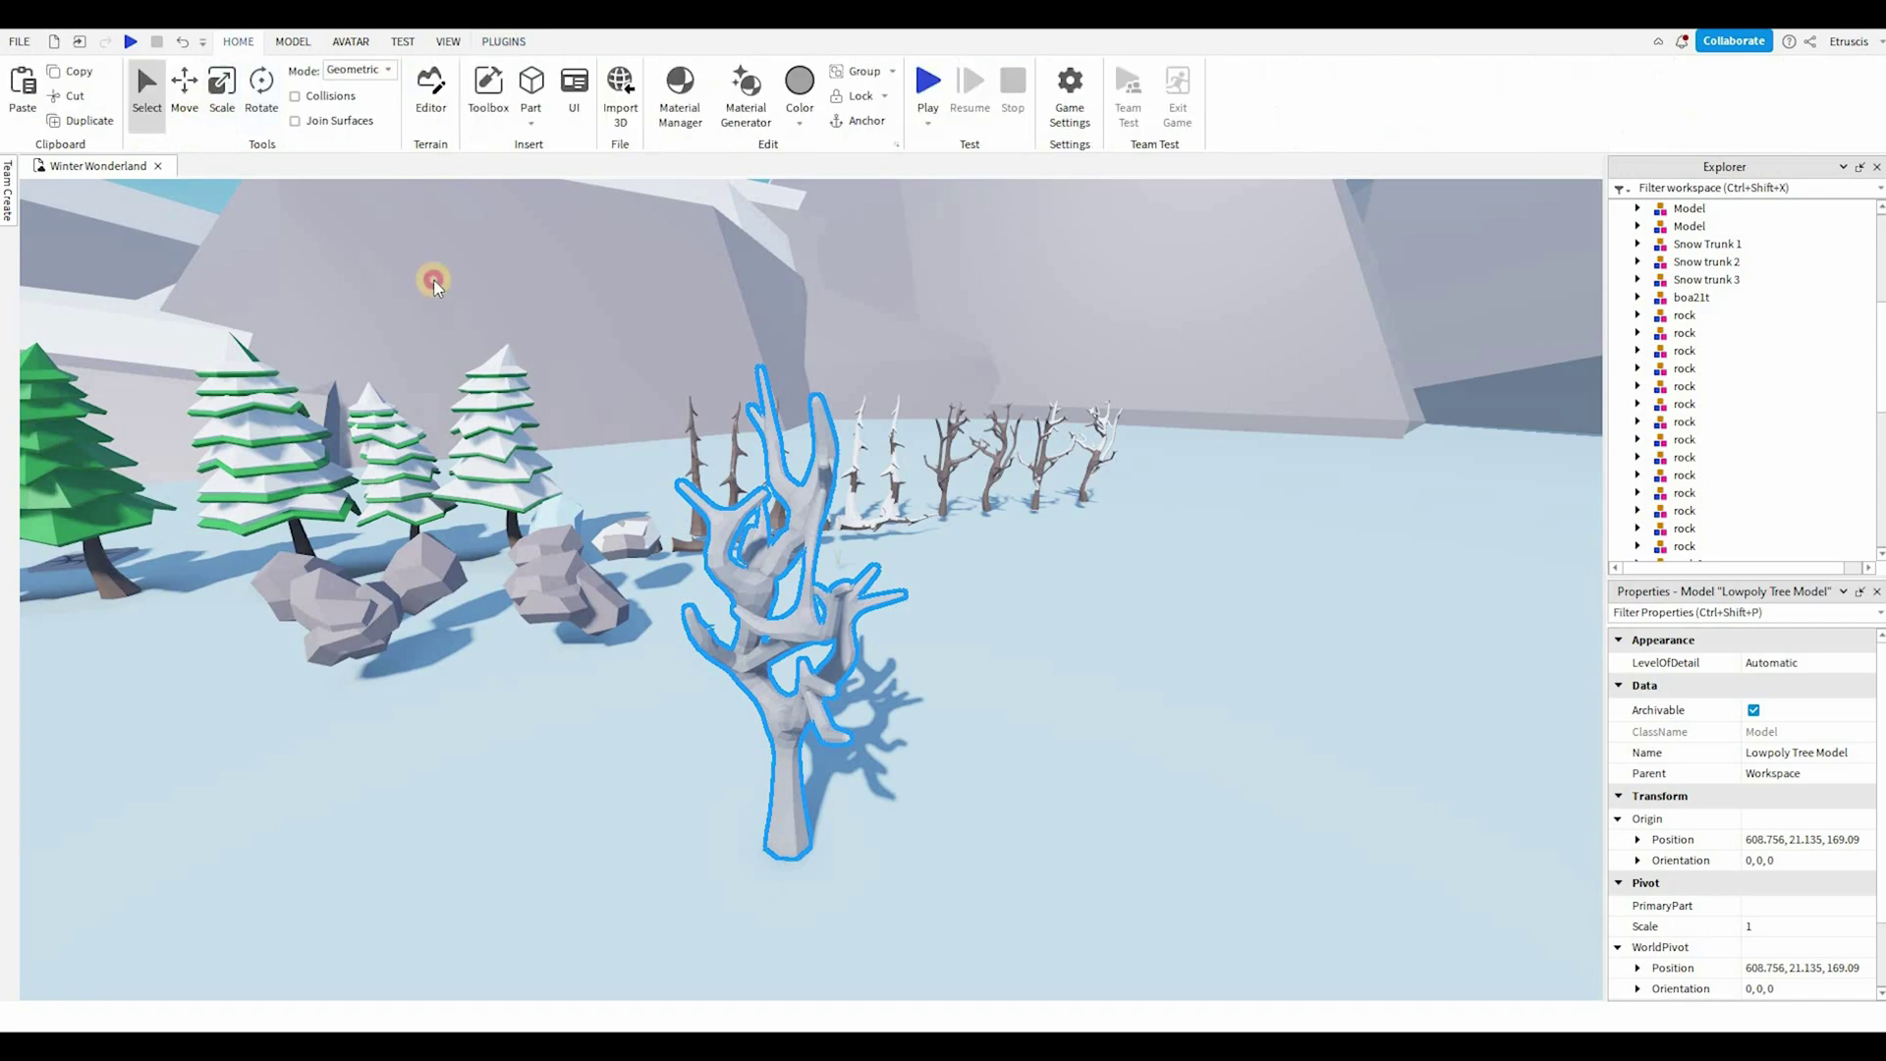
left_click(184, 90)
left_click(235, 114)
left_click(707, 733)
left_click(685, 621)
key("s")
key("a")
left_click_drag(684, 411, 687, 590)
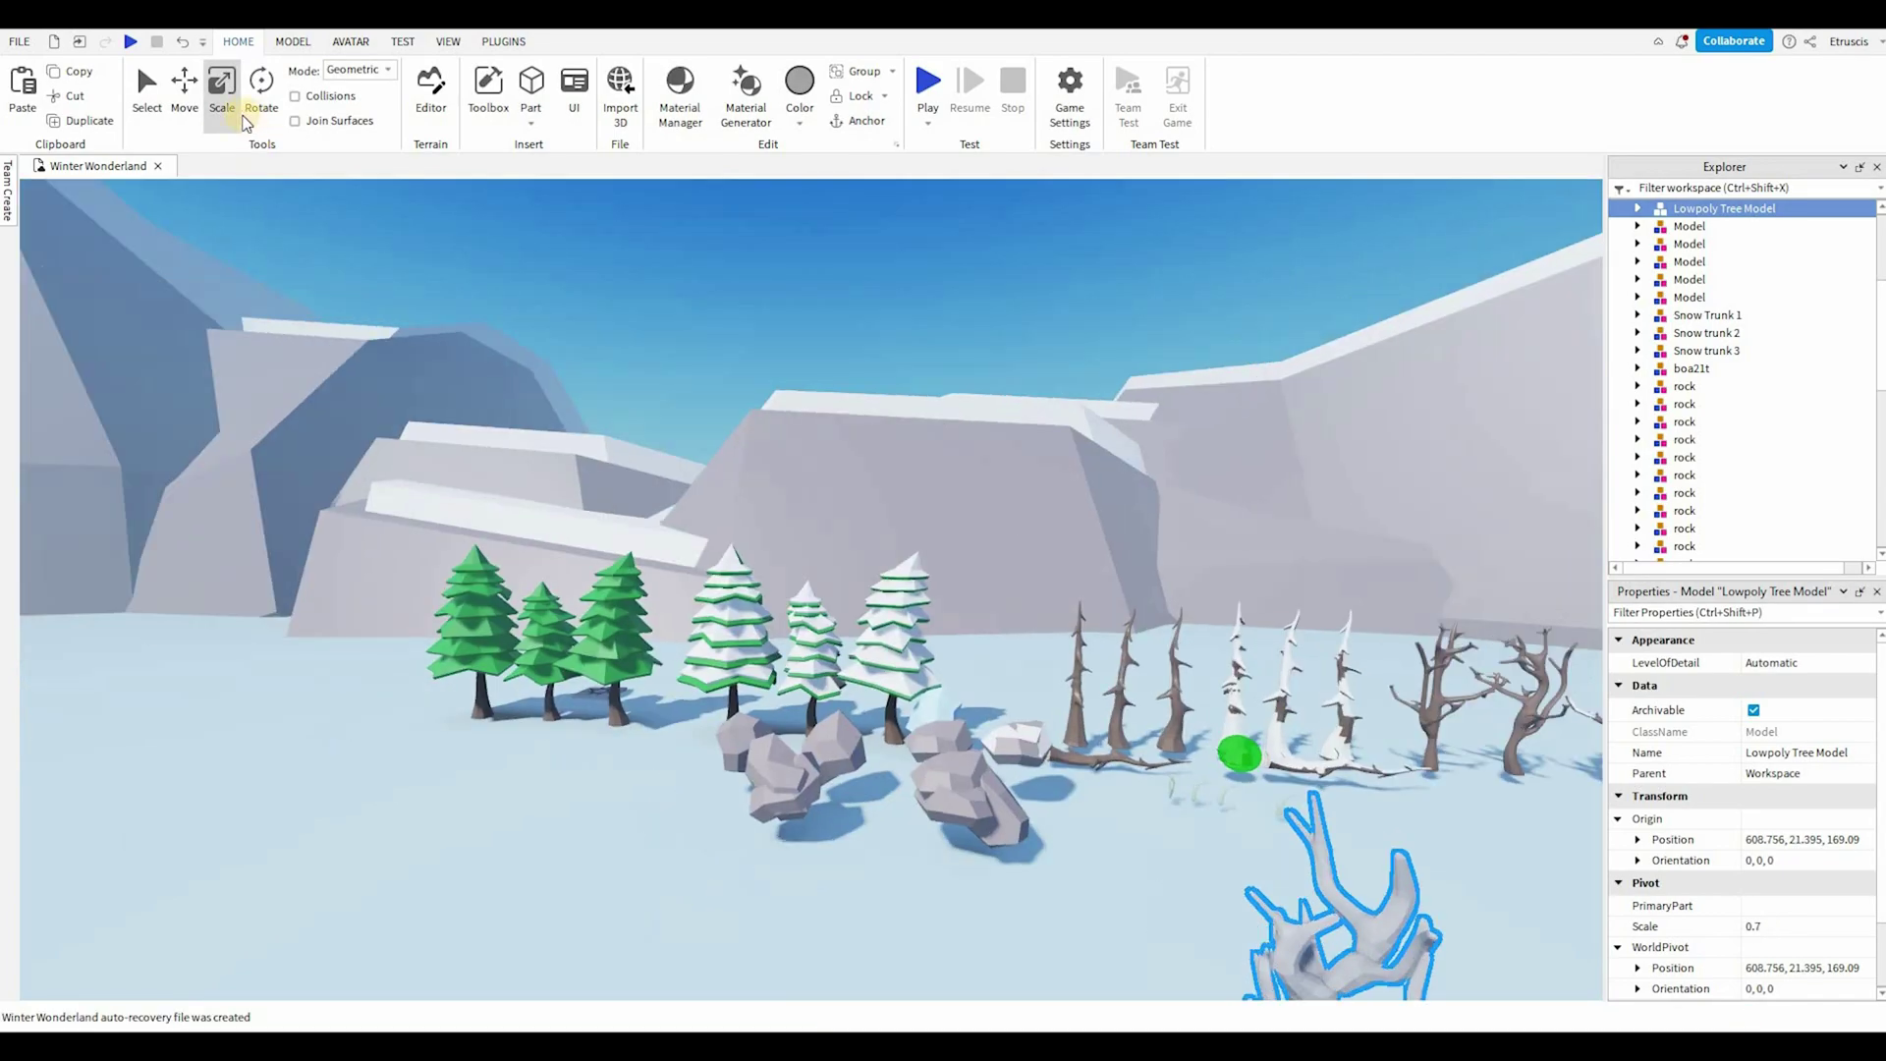
key("ctrl+z")
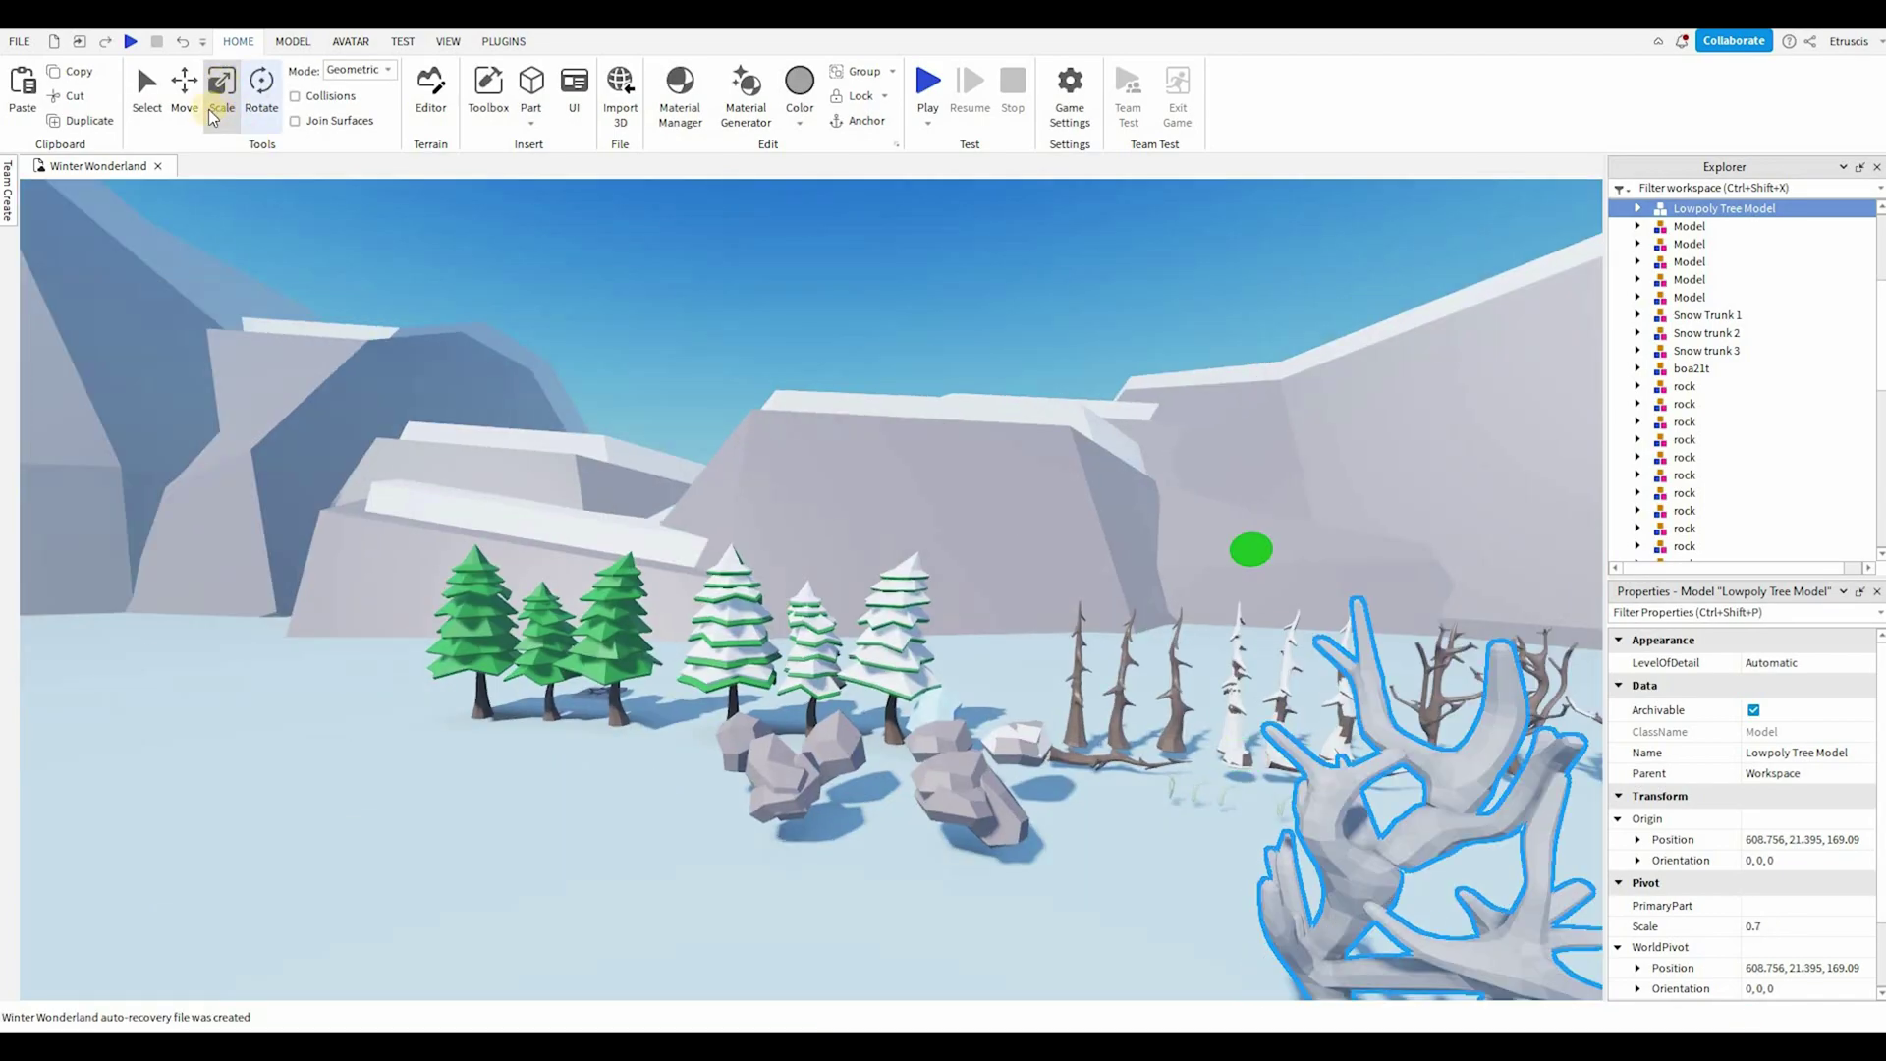
Step: Select the tree and activate the Paint tool of Building Tools by F3X
left_click(483, 44)
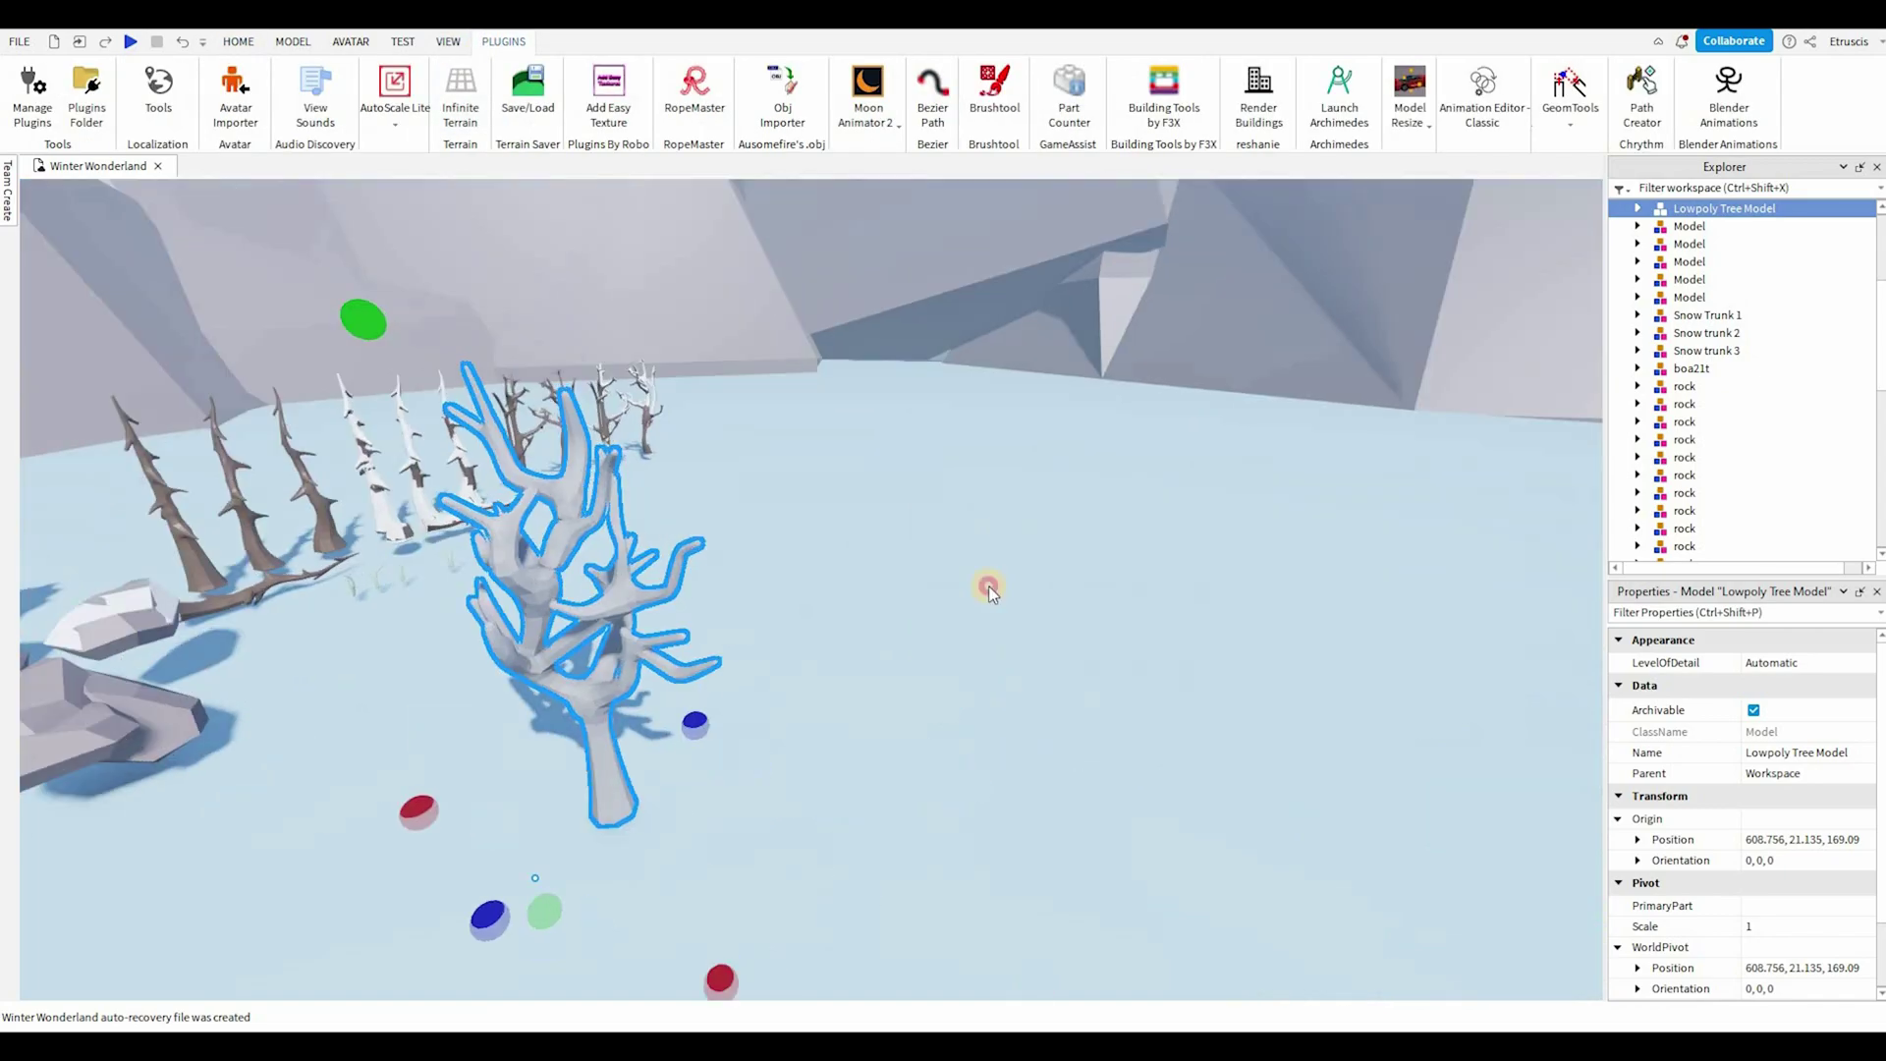
left_click(935, 584)
left_click(730, 681)
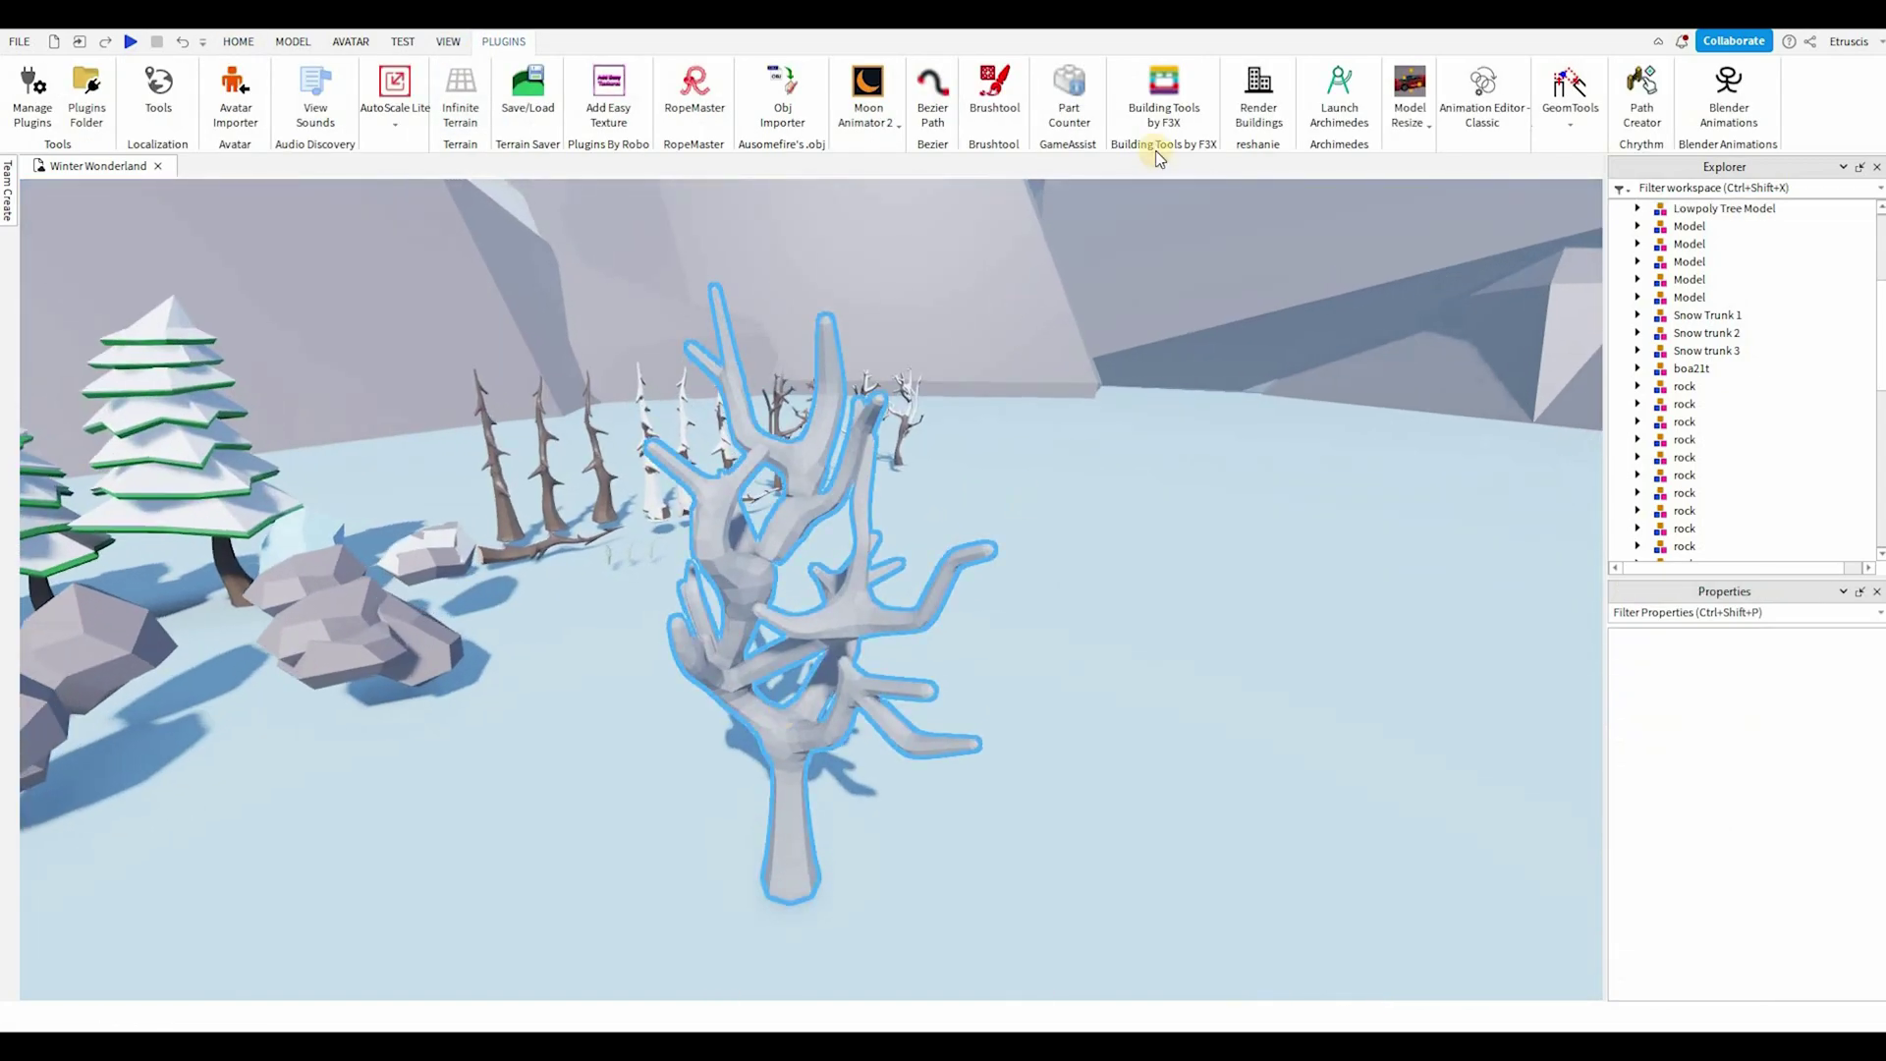
left_click(1159, 116)
right_click_drag(984, 746, 983, 747)
key("w")
key("s")
key("v")
right_click_drag(399, 690, 393, 720)
Step: Try several palette colours on the tree with the Paint tool, including an orange and a light blue
left_click(89, 538)
left_click(60, 591)
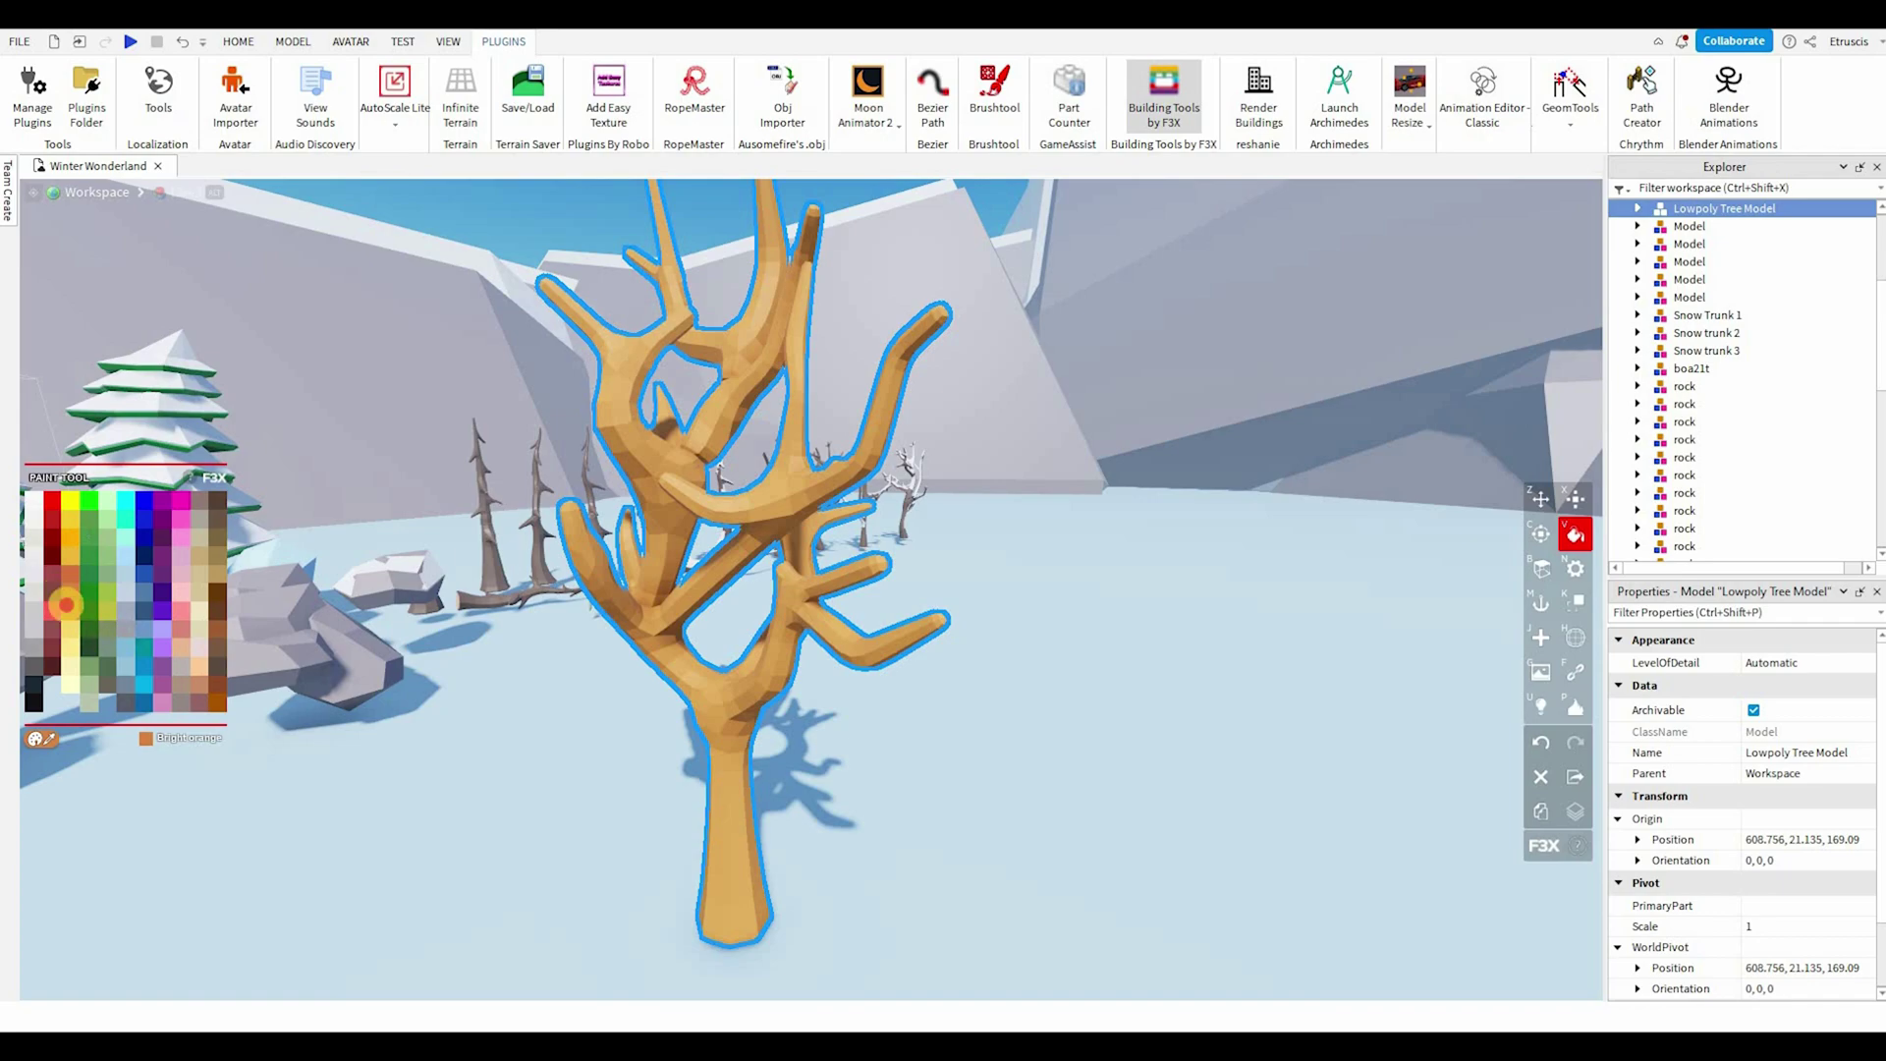
left_click(66, 605)
left_click(72, 621)
left_click(89, 601)
left_click(120, 579)
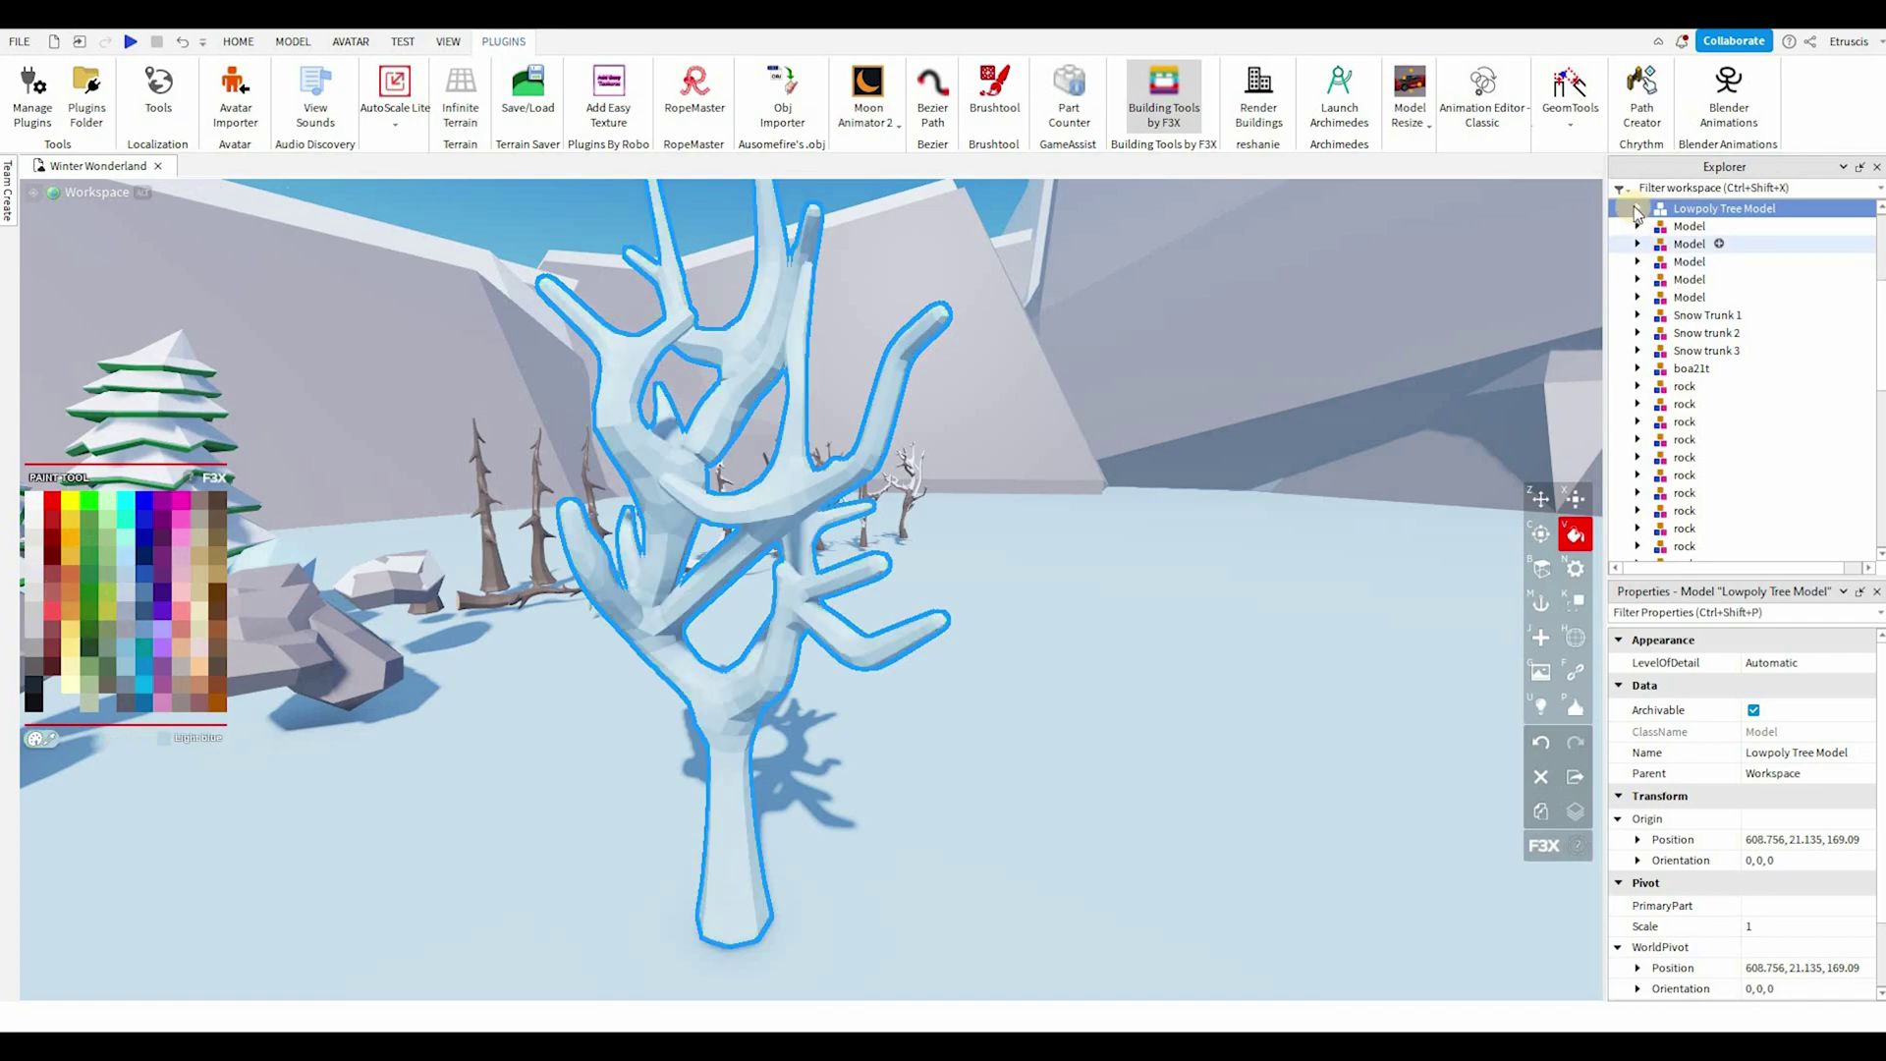
Step: Set the BrickColor of the tree model's Cube mesh to Brown
left_click(1686, 228)
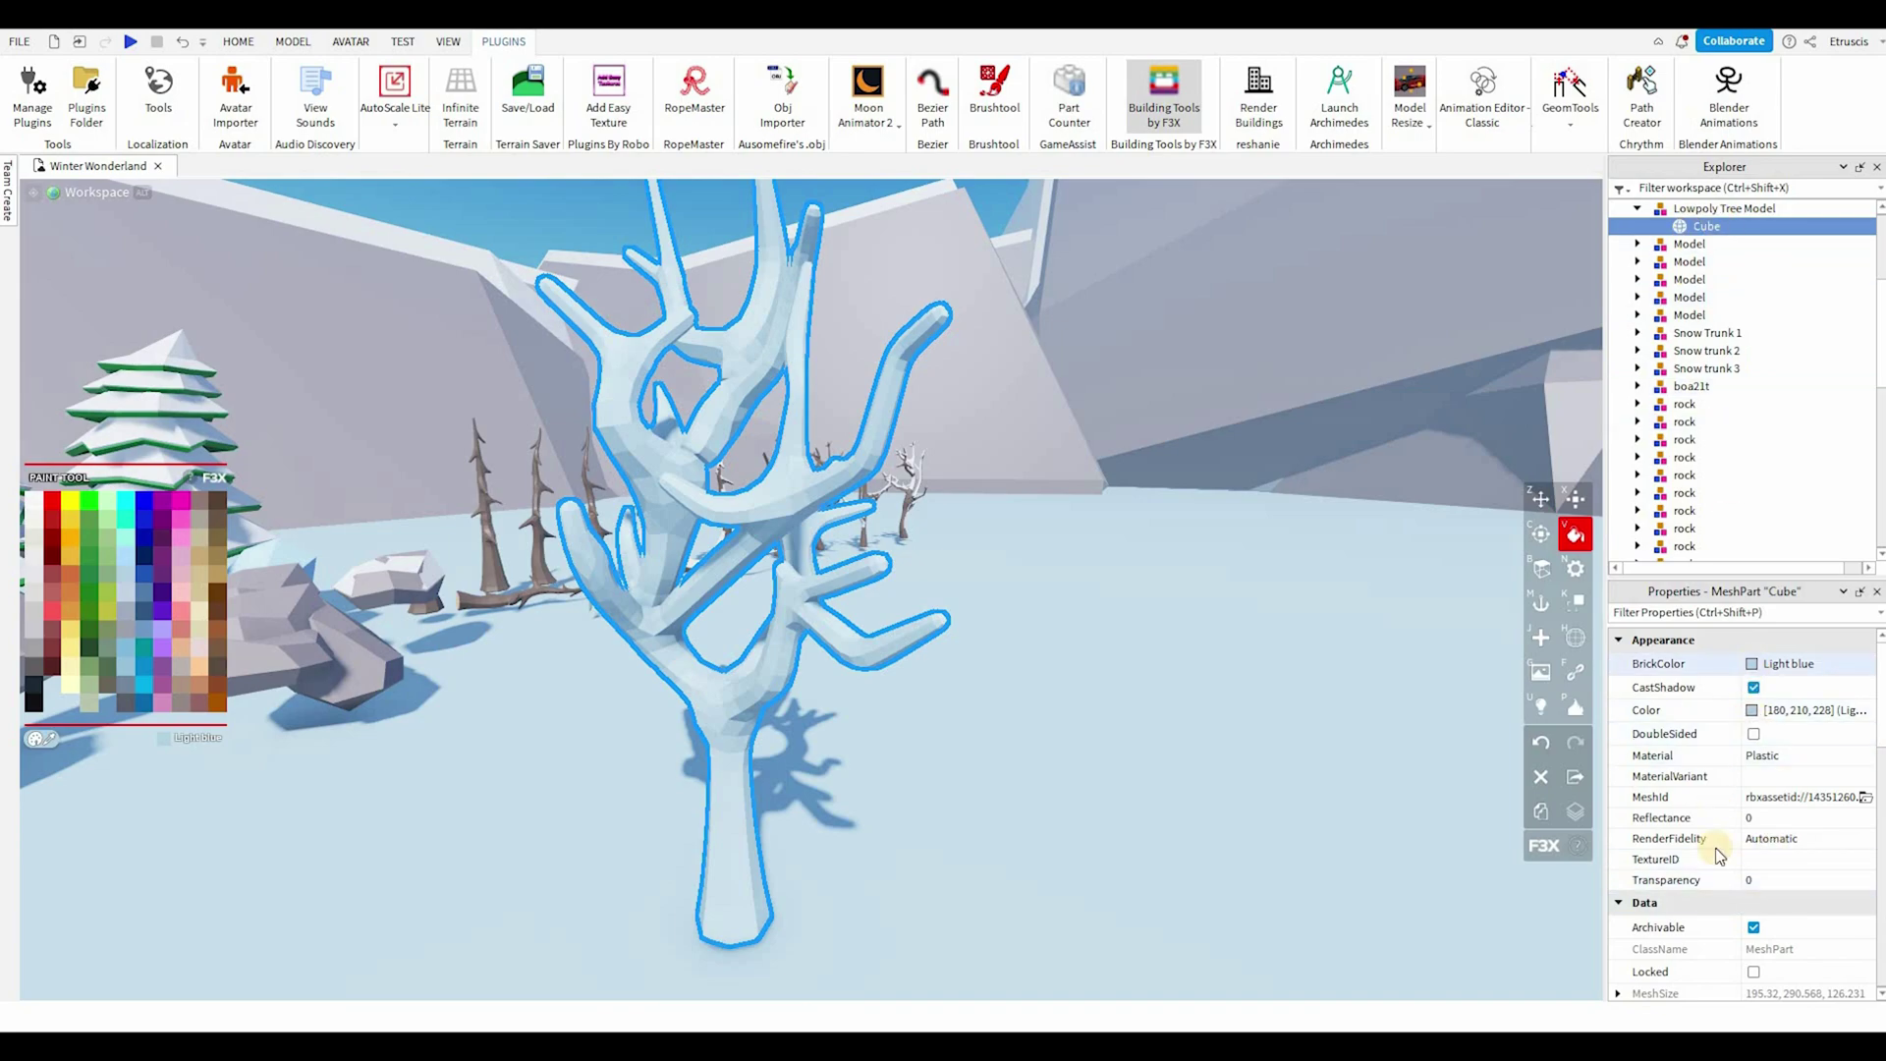
left_click(1788, 664)
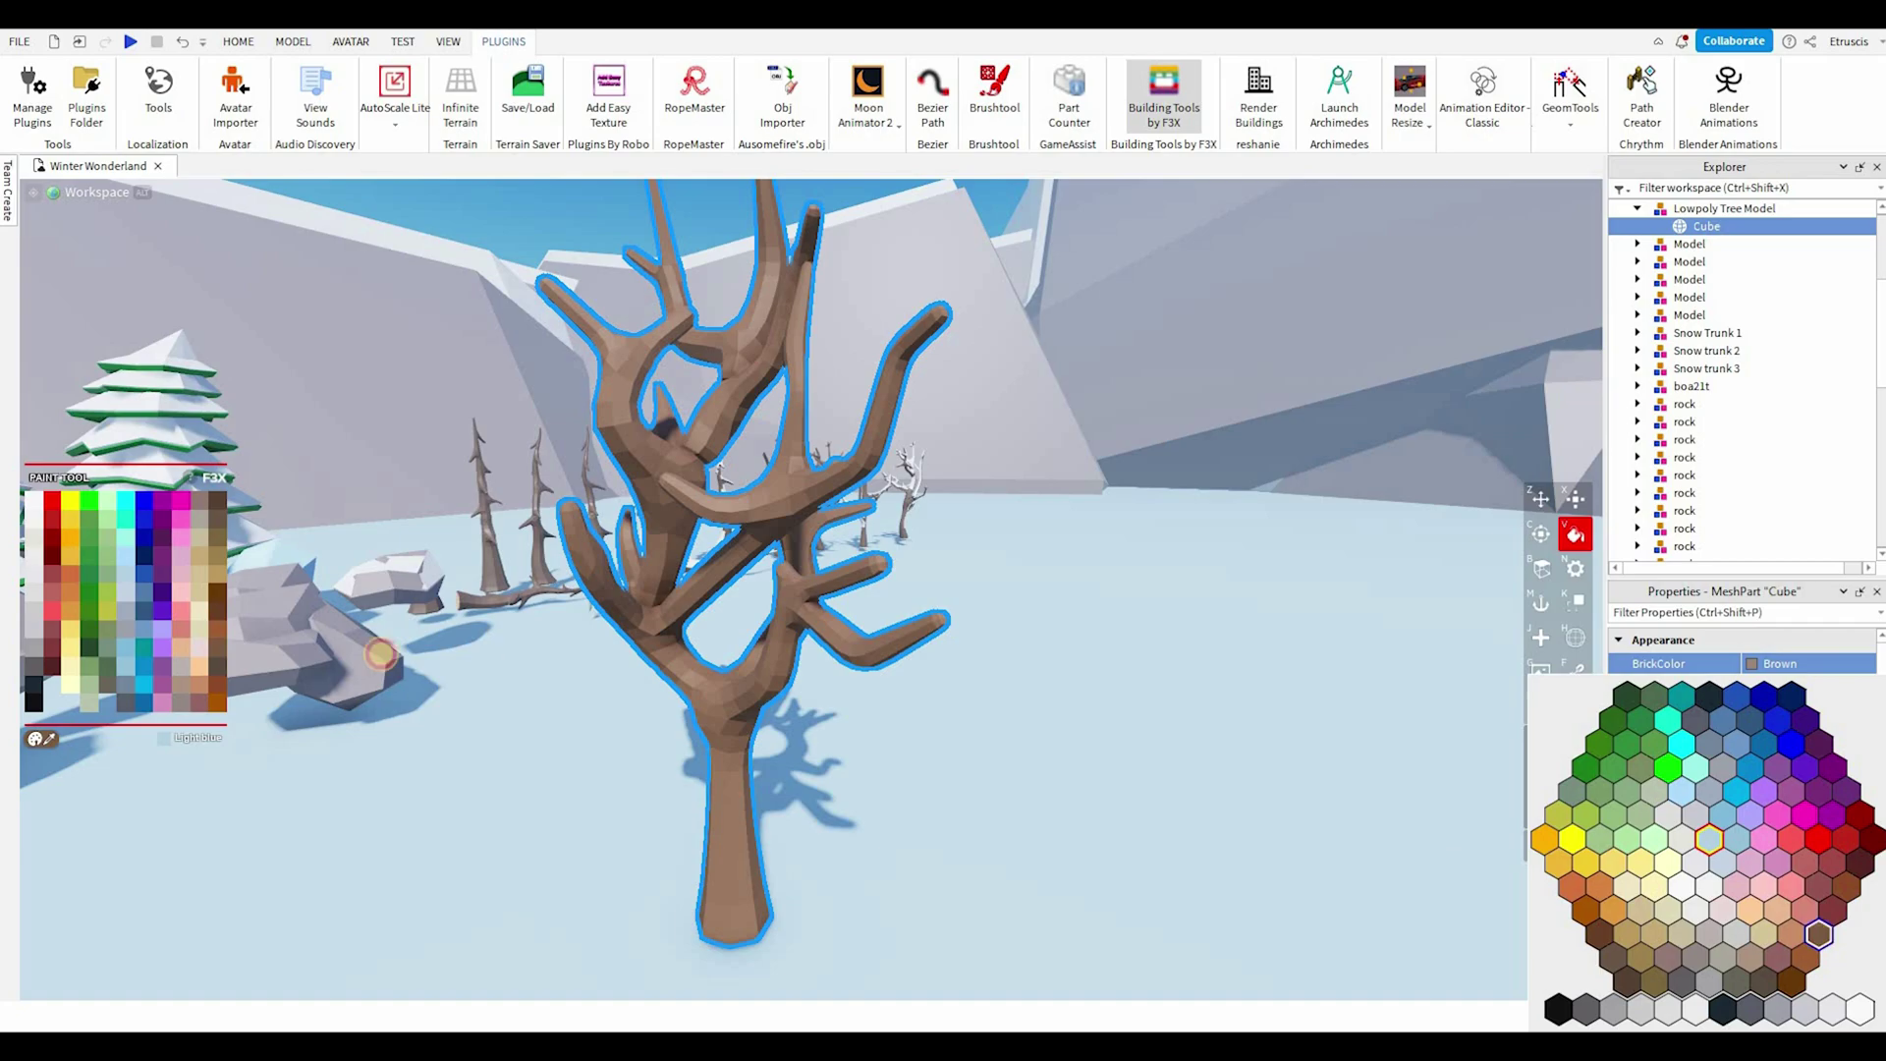
left_click(380, 655)
Step: Examine the brown tree up close and from a distance against the surrounding scenery
scroll(775, 684, "up", 1)
right_click_drag(775, 684, 930, 676)
left_click(930, 676)
scroll(569, 673, "down", 3)
scroll(569, 673, "up", 3)
mouse_move(568, 673)
right_mouse_down()
mouse_move(746, 737)
mouse_move(699, 623)
right_mouse_up()
scroll(746, 737, "down", 5)
scroll(744, 738, "up", 5)
scroll(699, 622, "down", 8)
Step: Move the brown tree to another spot on the open snow with the F3X Move tool
key("z")
mouse_move(710, 752)
left_mouse_down()
mouse_move(842, 758)
mouse_move(524, 888)
left_mouse_up()
right_click_drag(842, 758, 525, 888)
mouse_move(525, 888)
left_mouse_down()
mouse_move(492, 905)
mouse_move(511, 899)
left_mouse_up()
Step: Duplicate the brown tree in place and shift the copy slightly upward using a finer move increment
left_click(813, 819)
mouse_move(1012, 649)
right_mouse_down()
mouse_move(1019, 634)
mouse_move(751, 670)
mouse_move(994, 642)
right_mouse_up()
scroll(748, 665, "up", 4)
scroll(808, 666, "down", 4)
left_click(809, 665)
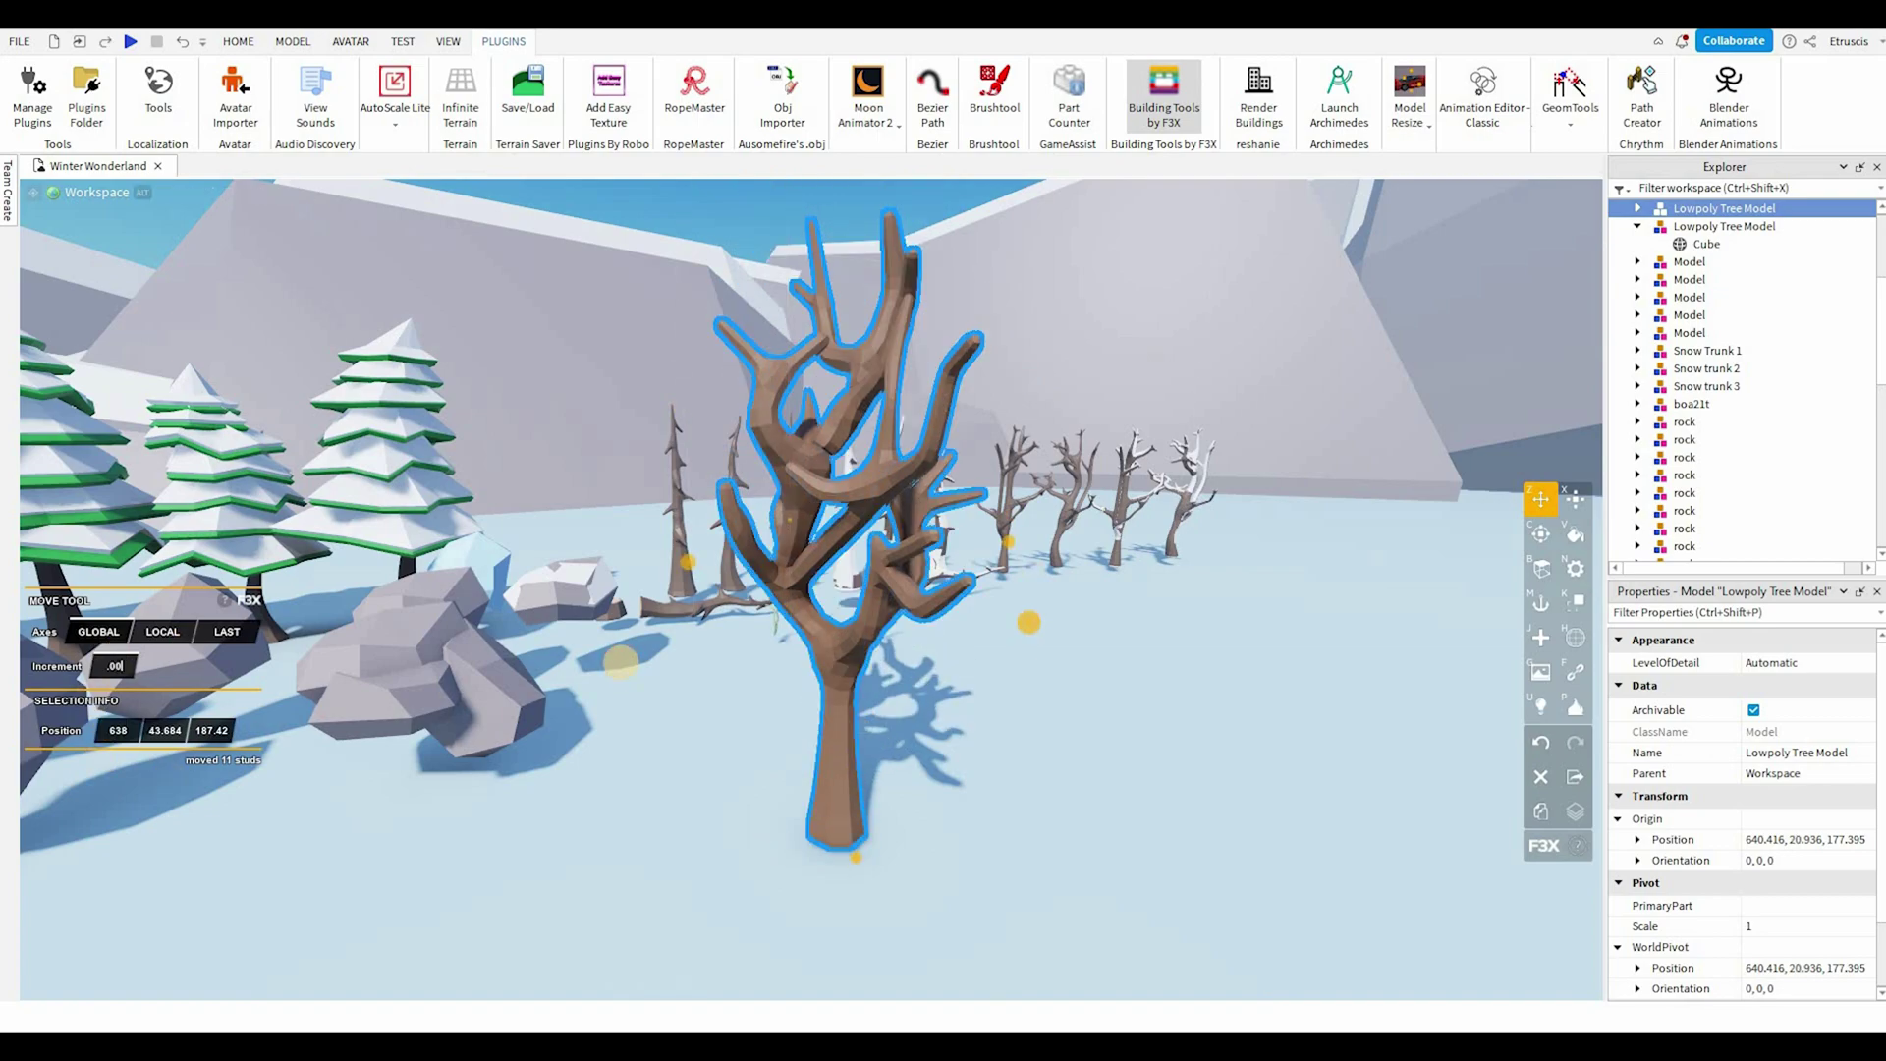
key("w")
right_click_drag(662, 648, 687, 604)
key("s")
Step: Paint the overlapping tree copy Institutional white to form a snow layer, then close Building Tools by F3X
key("v")
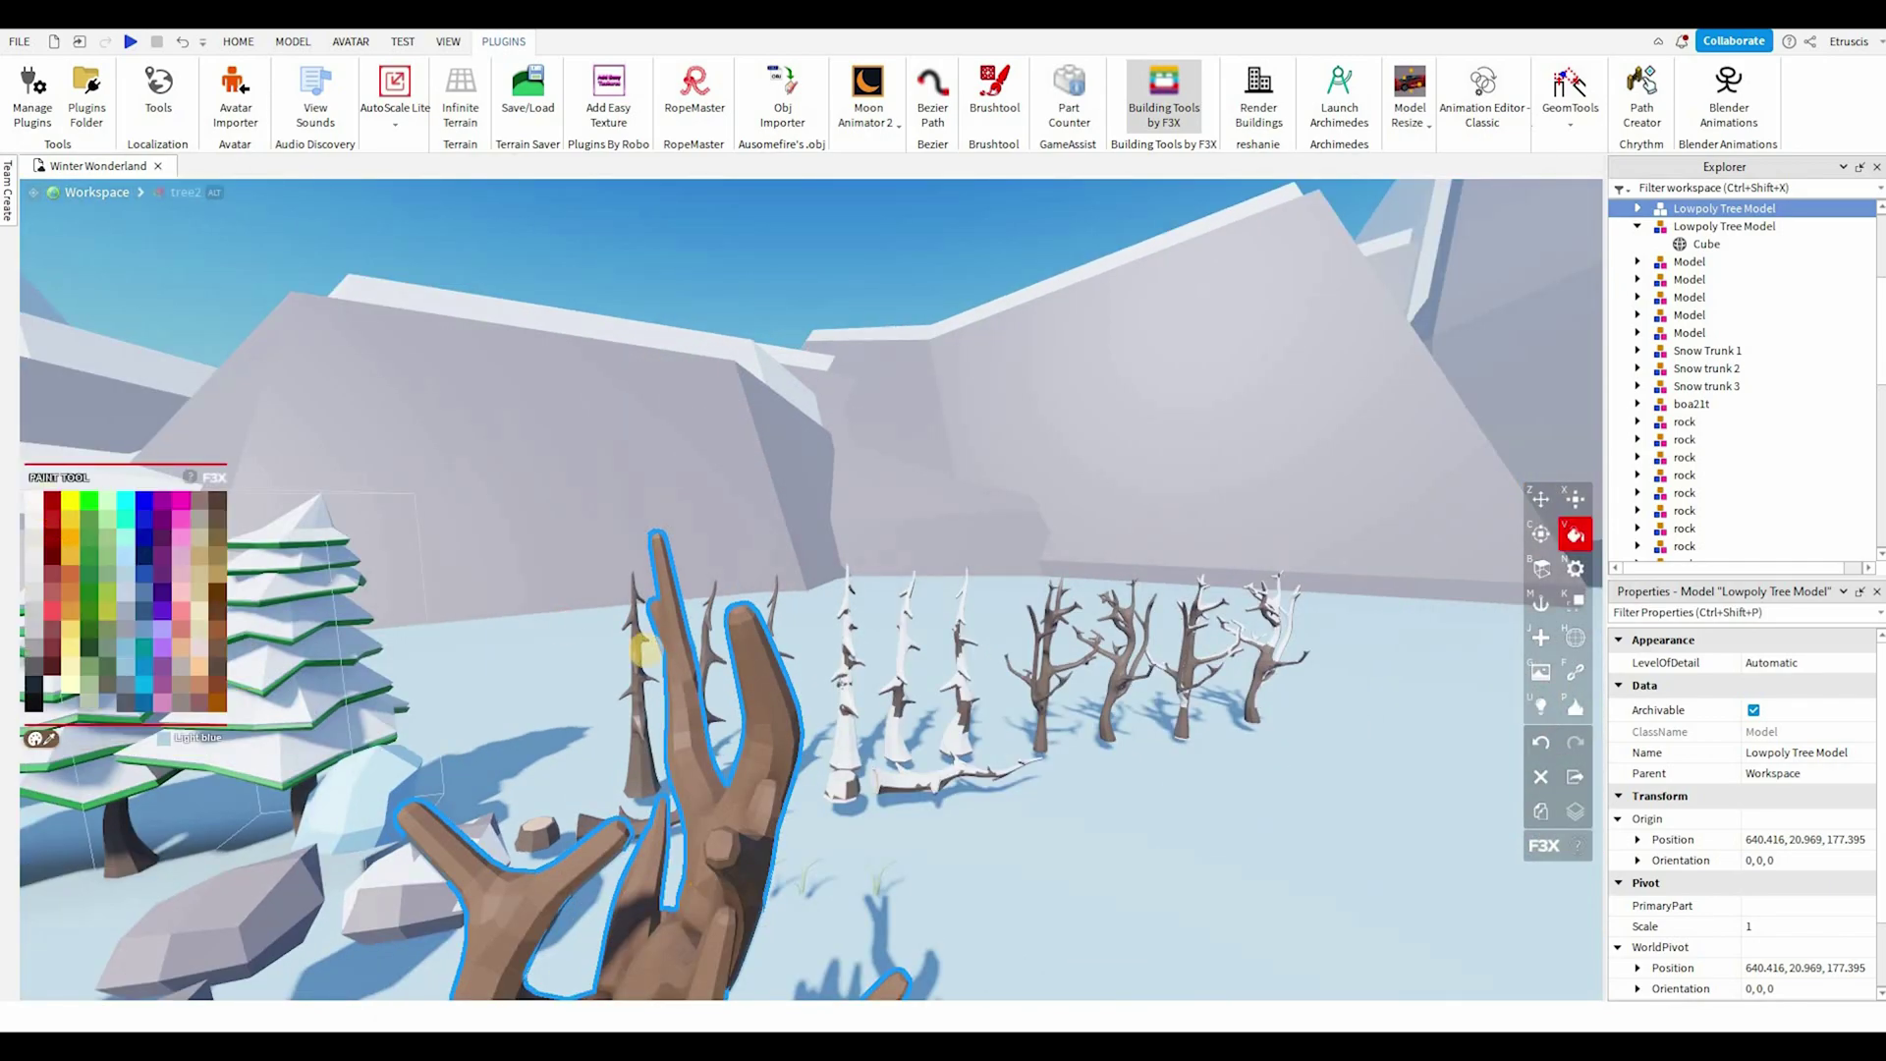
left_click(52, 500)
key("s")
right_click_drag(889, 661, 910, 682)
left_click(35, 500)
key("w")
scroll(907, 678, "down", 3)
scroll(905, 674, "up", 4)
scroll(904, 674, "down", 5)
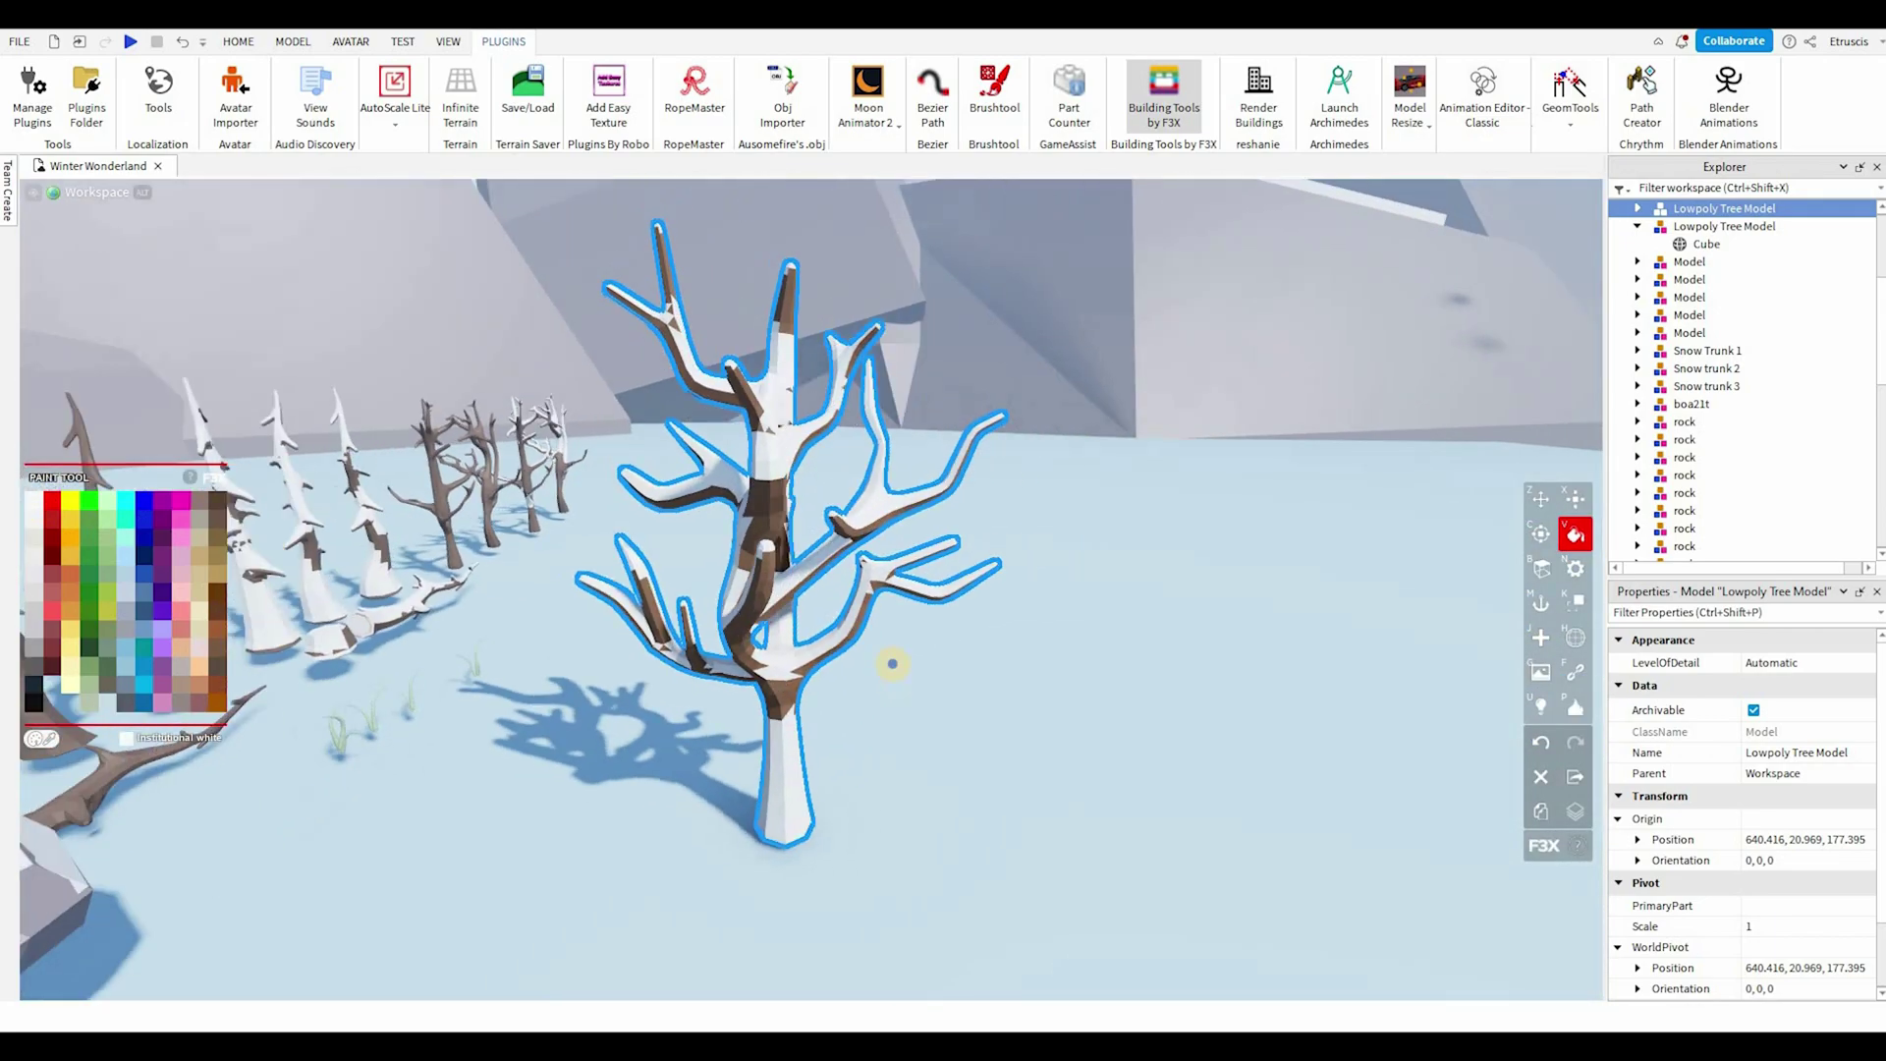
scroll(892, 662, "up", 4)
scroll(982, 766, "down", 5)
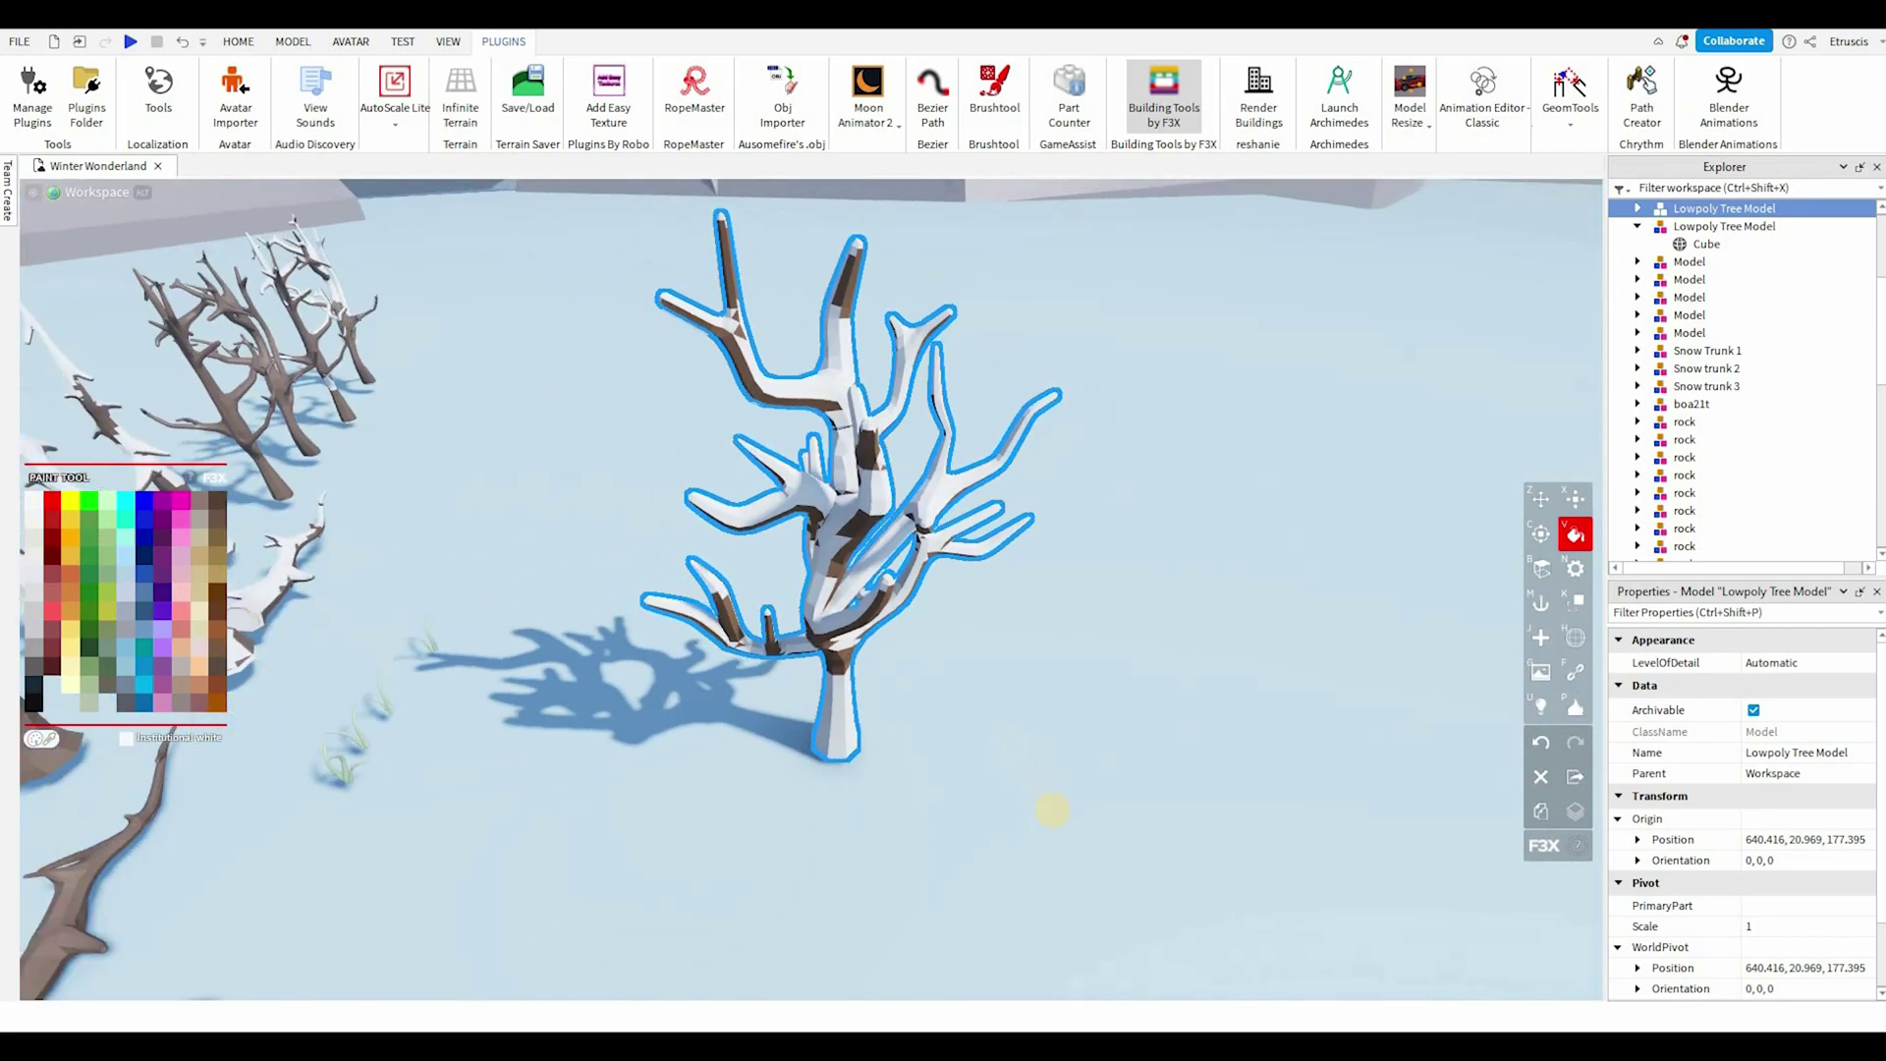
left_click(1165, 111)
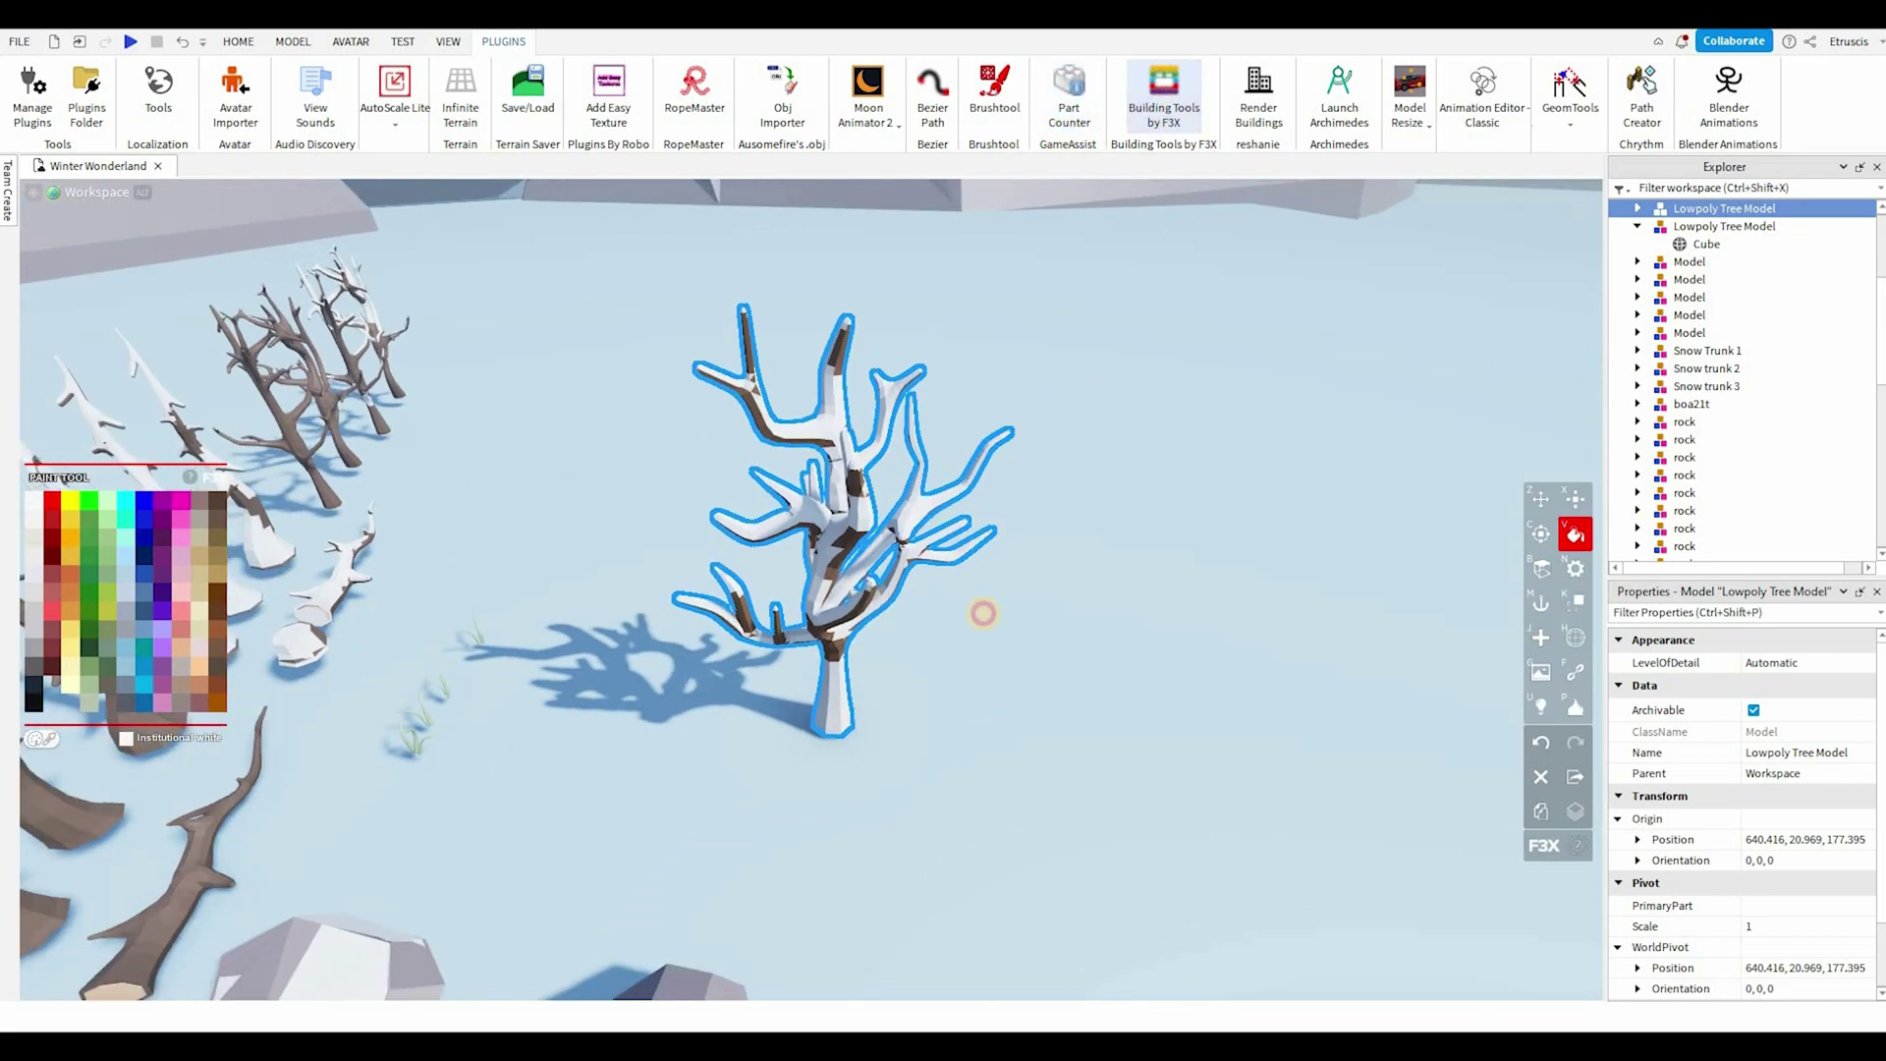
Step: Select both overlapping tree copies and set their material to Wood
key("z")
left_click_drag(675, 390, 1000, 760, "shift")
scroll(943, 668, "up", 2)
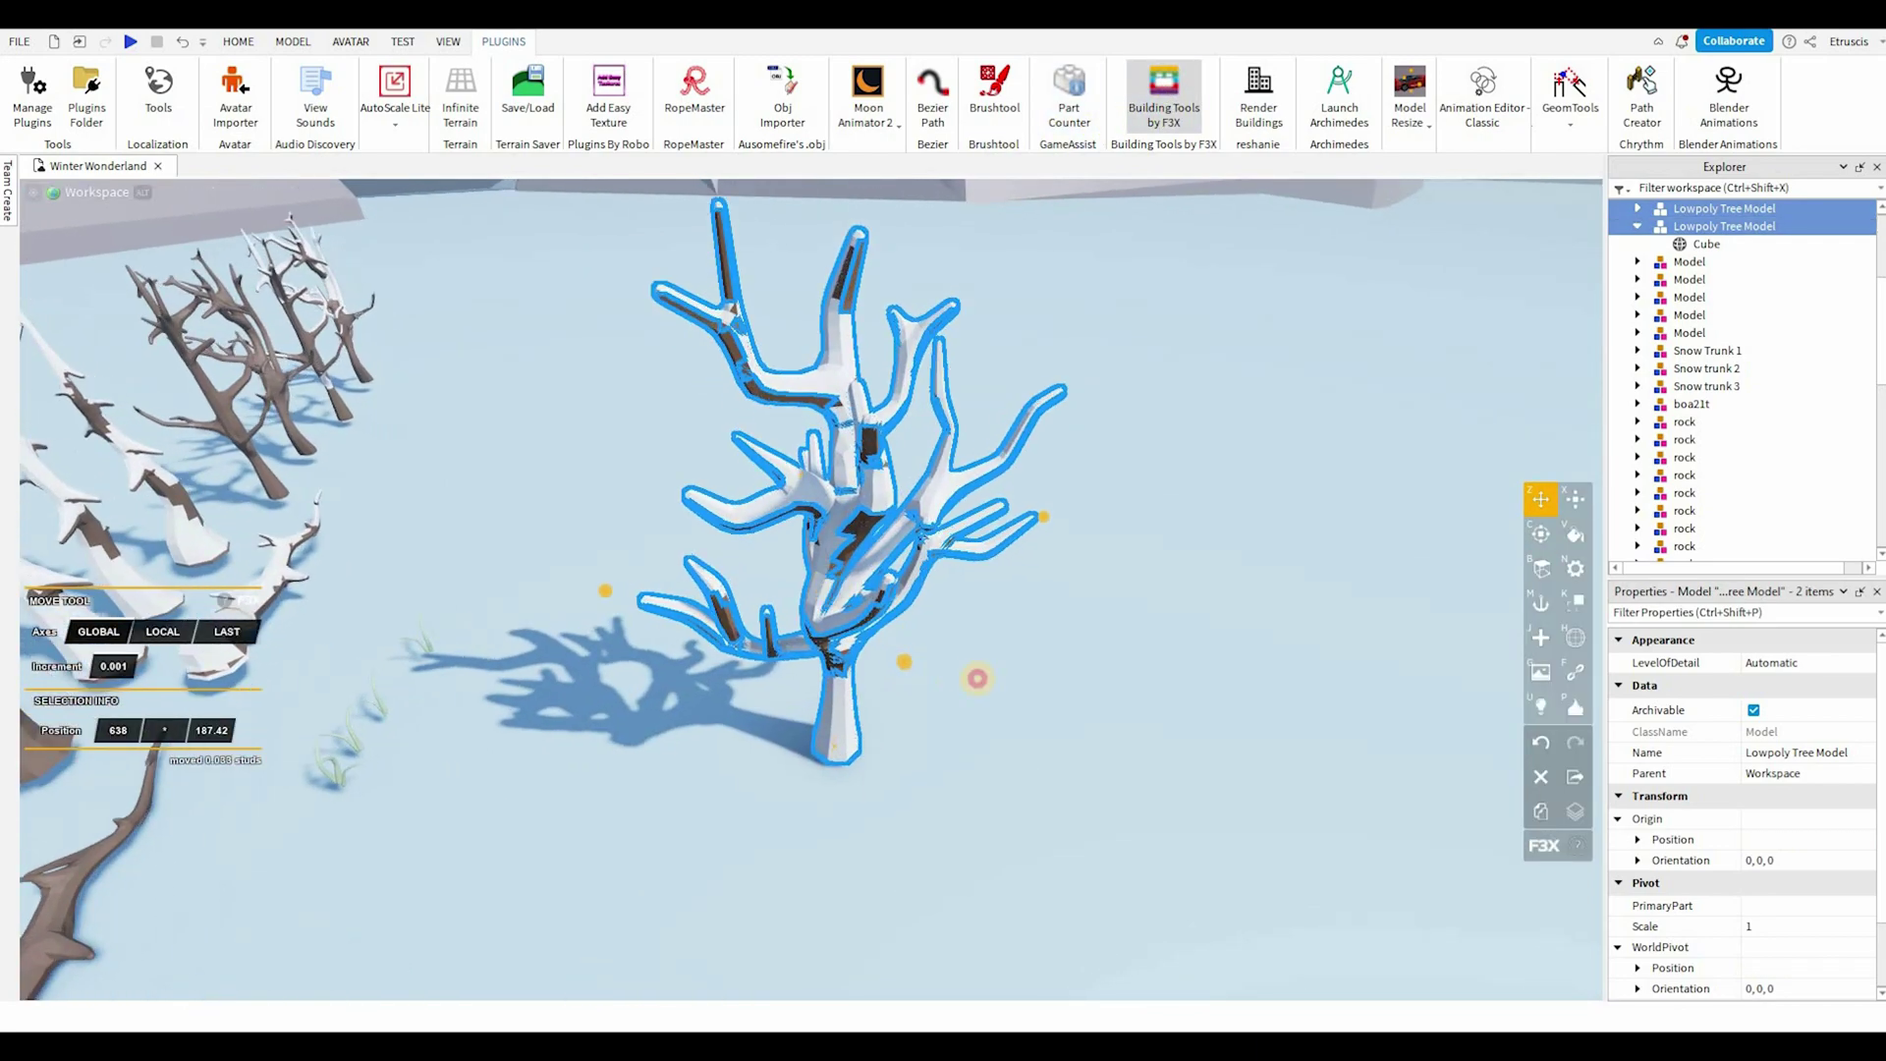
right_click_drag(976, 678, 749, 661)
scroll(750, 661, "up", 5)
key("n")
scroll(475, 615, "up", 1)
left_click(148, 550)
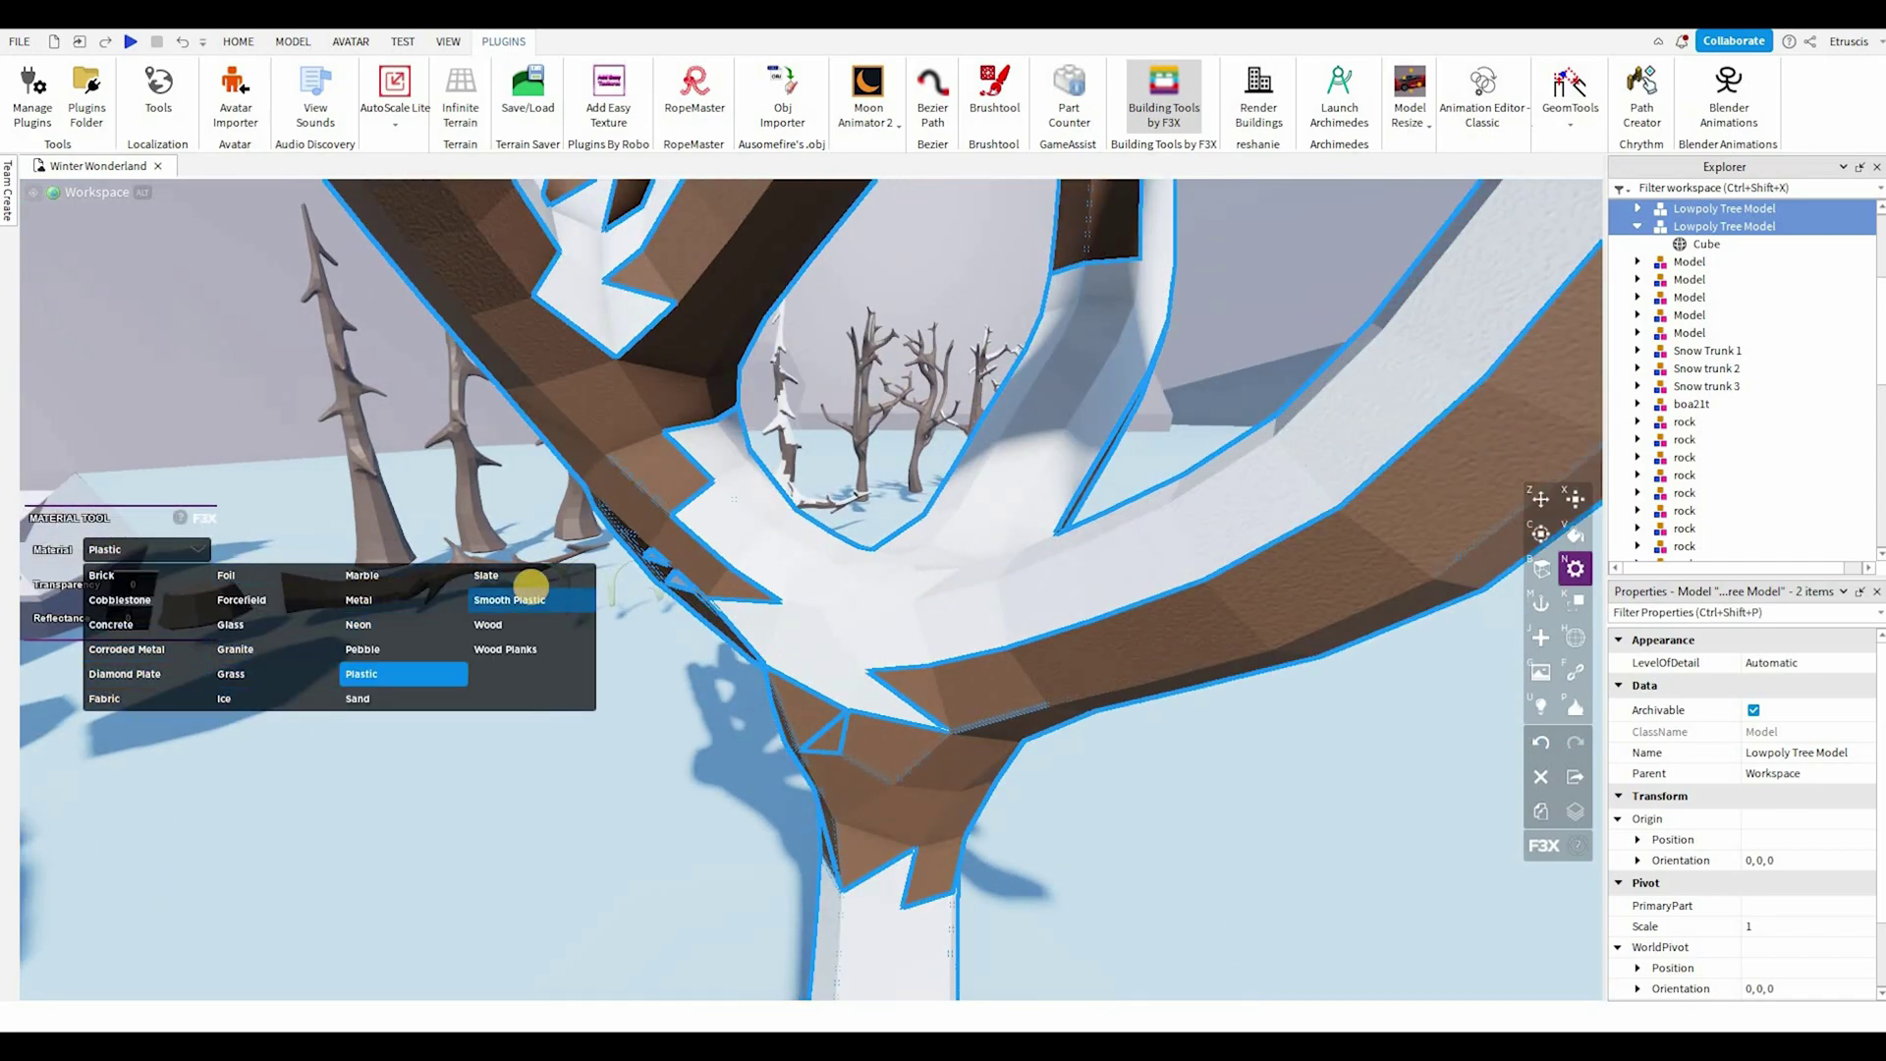
right_click_drag(724, 830, 1015, 795)
scroll(1015, 795, "down", 3)
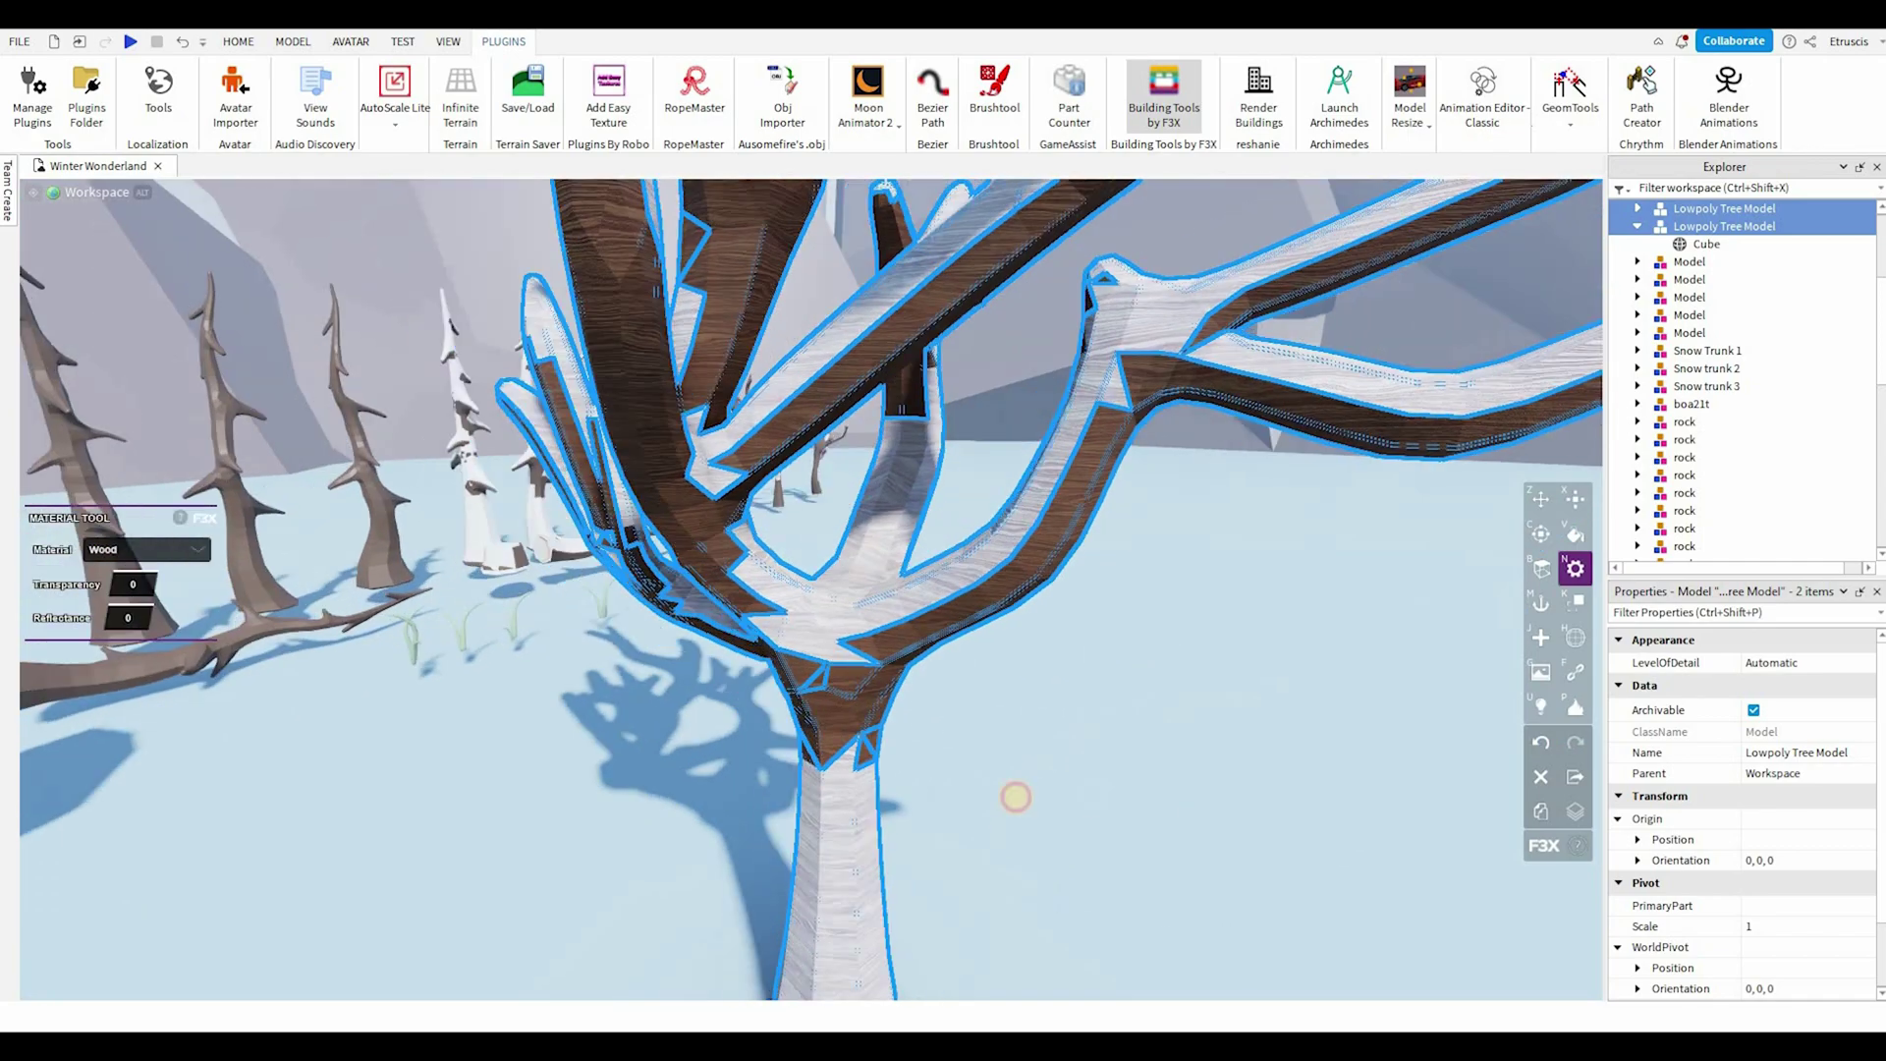
Step: Select only the white snow copy of the tree, set its material to Sand, and clear the selection
left_click(1015, 797)
scroll(806, 622, "down", 3)
scroll(786, 614, "up", 2)
left_click(723, 599)
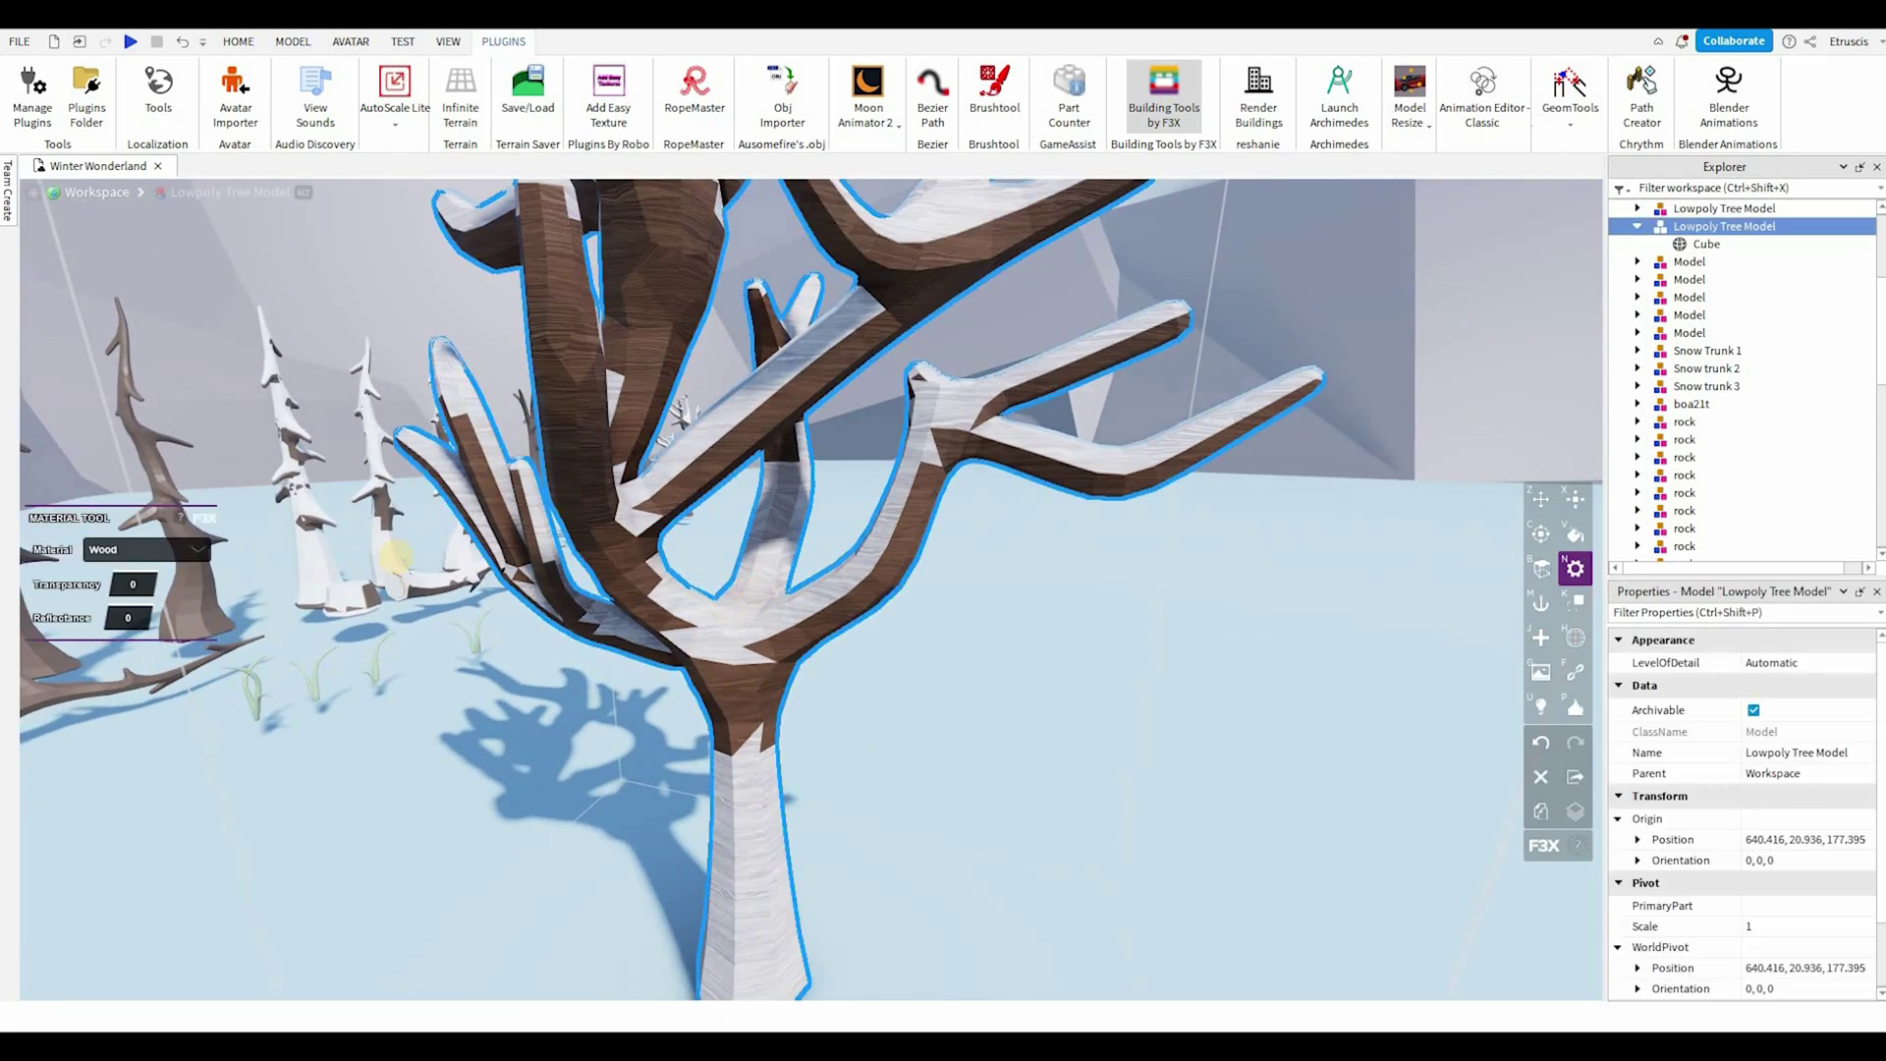
scroll(709, 668, "up", 3)
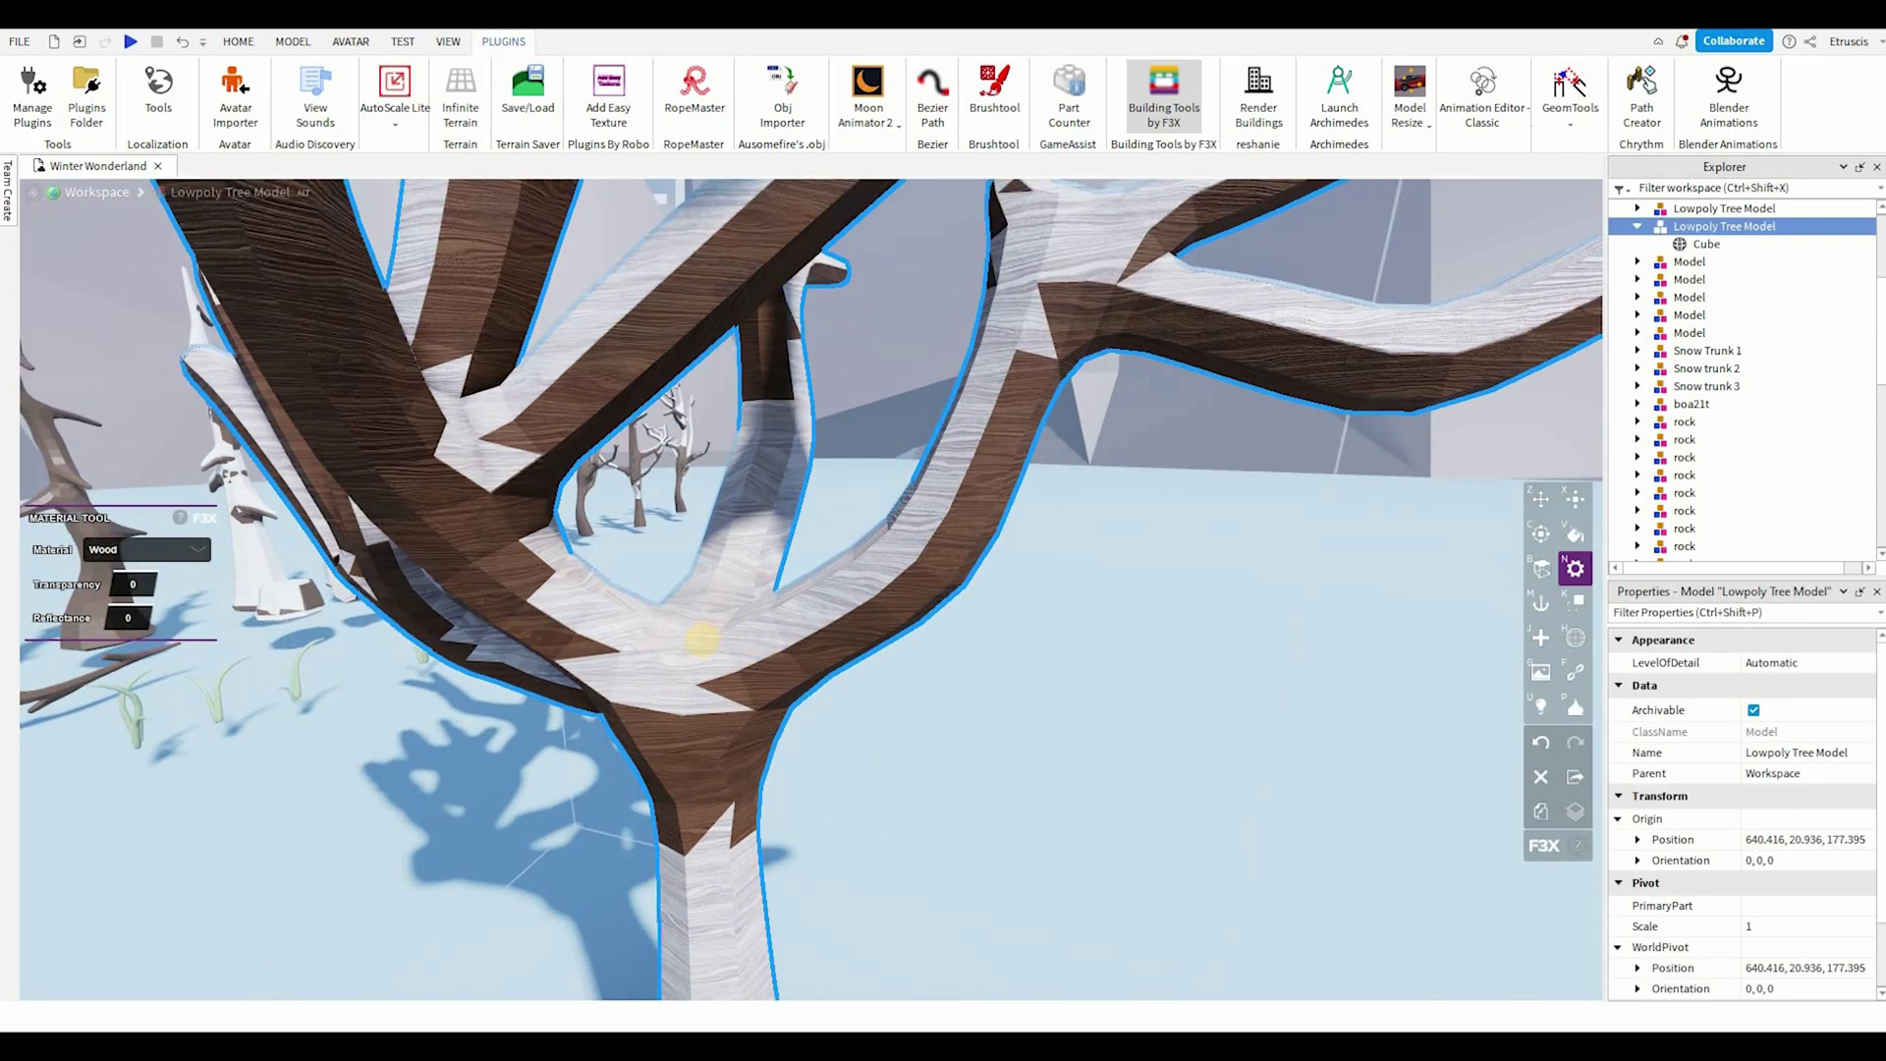
key("v")
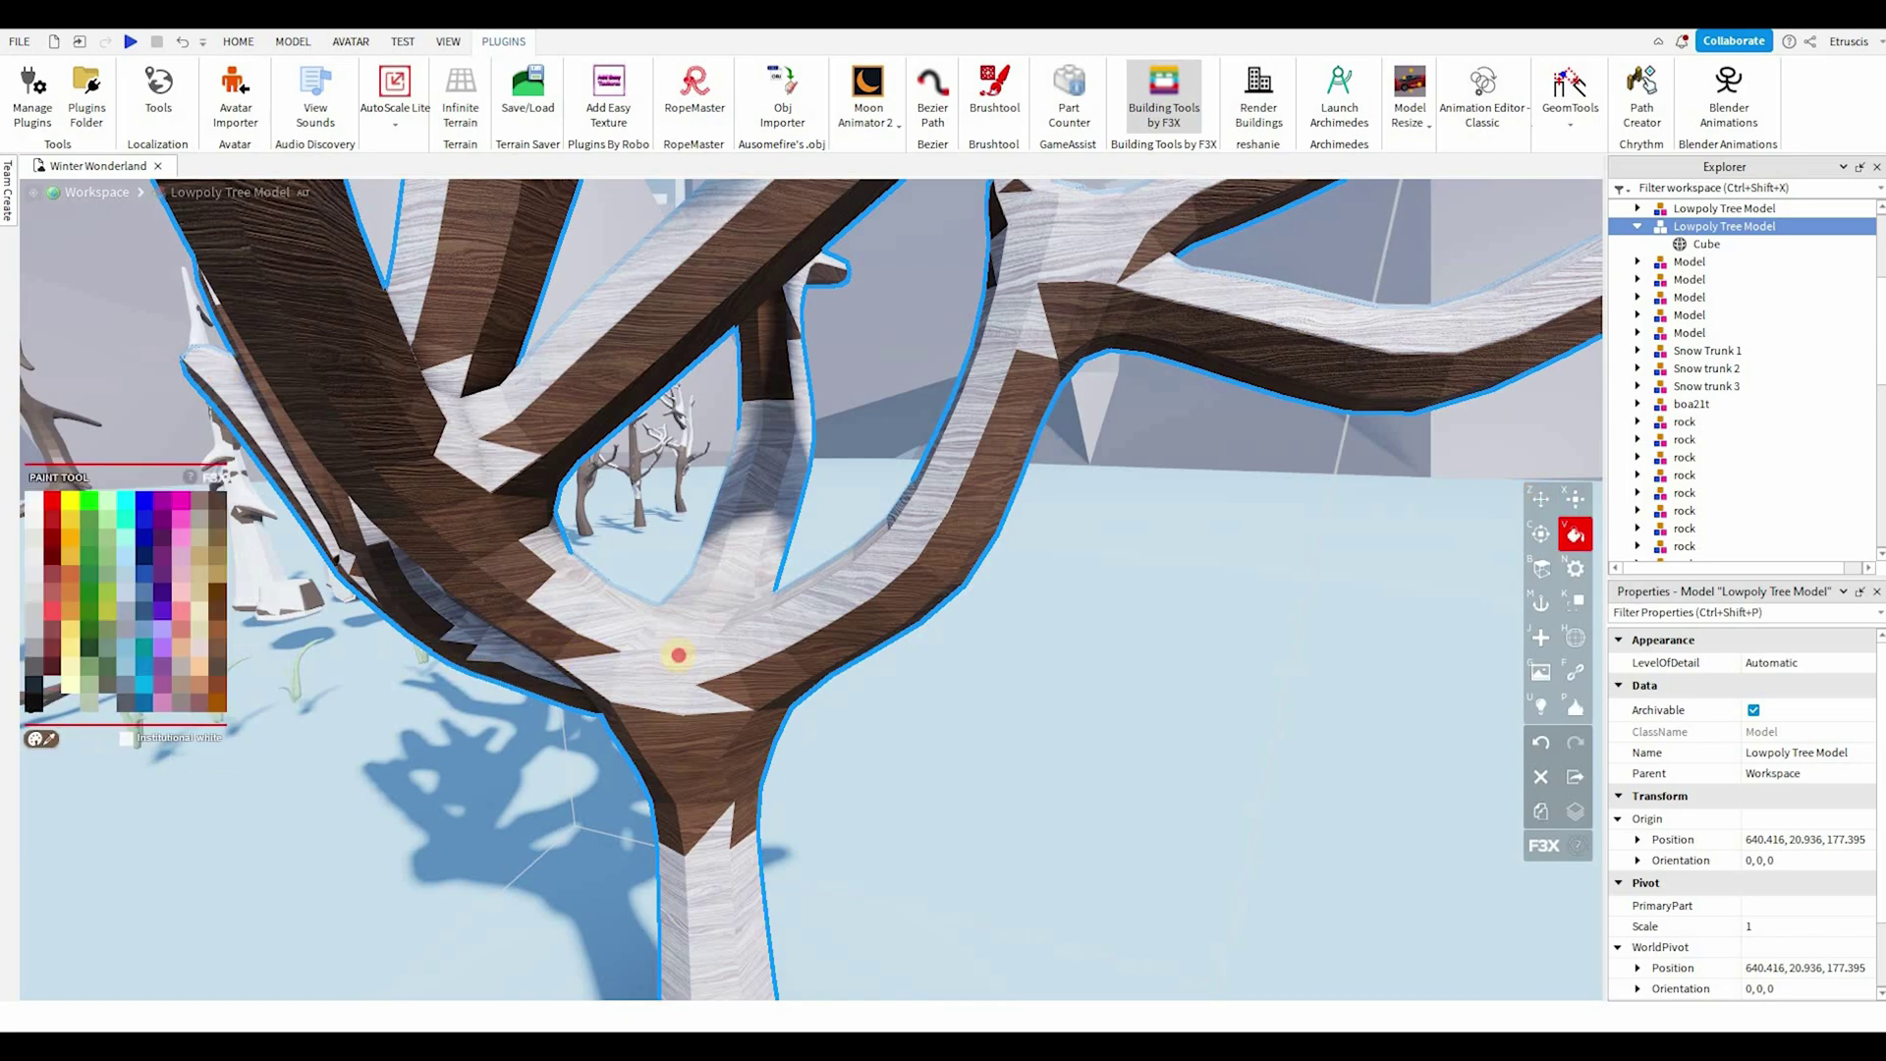
left_click(675, 653)
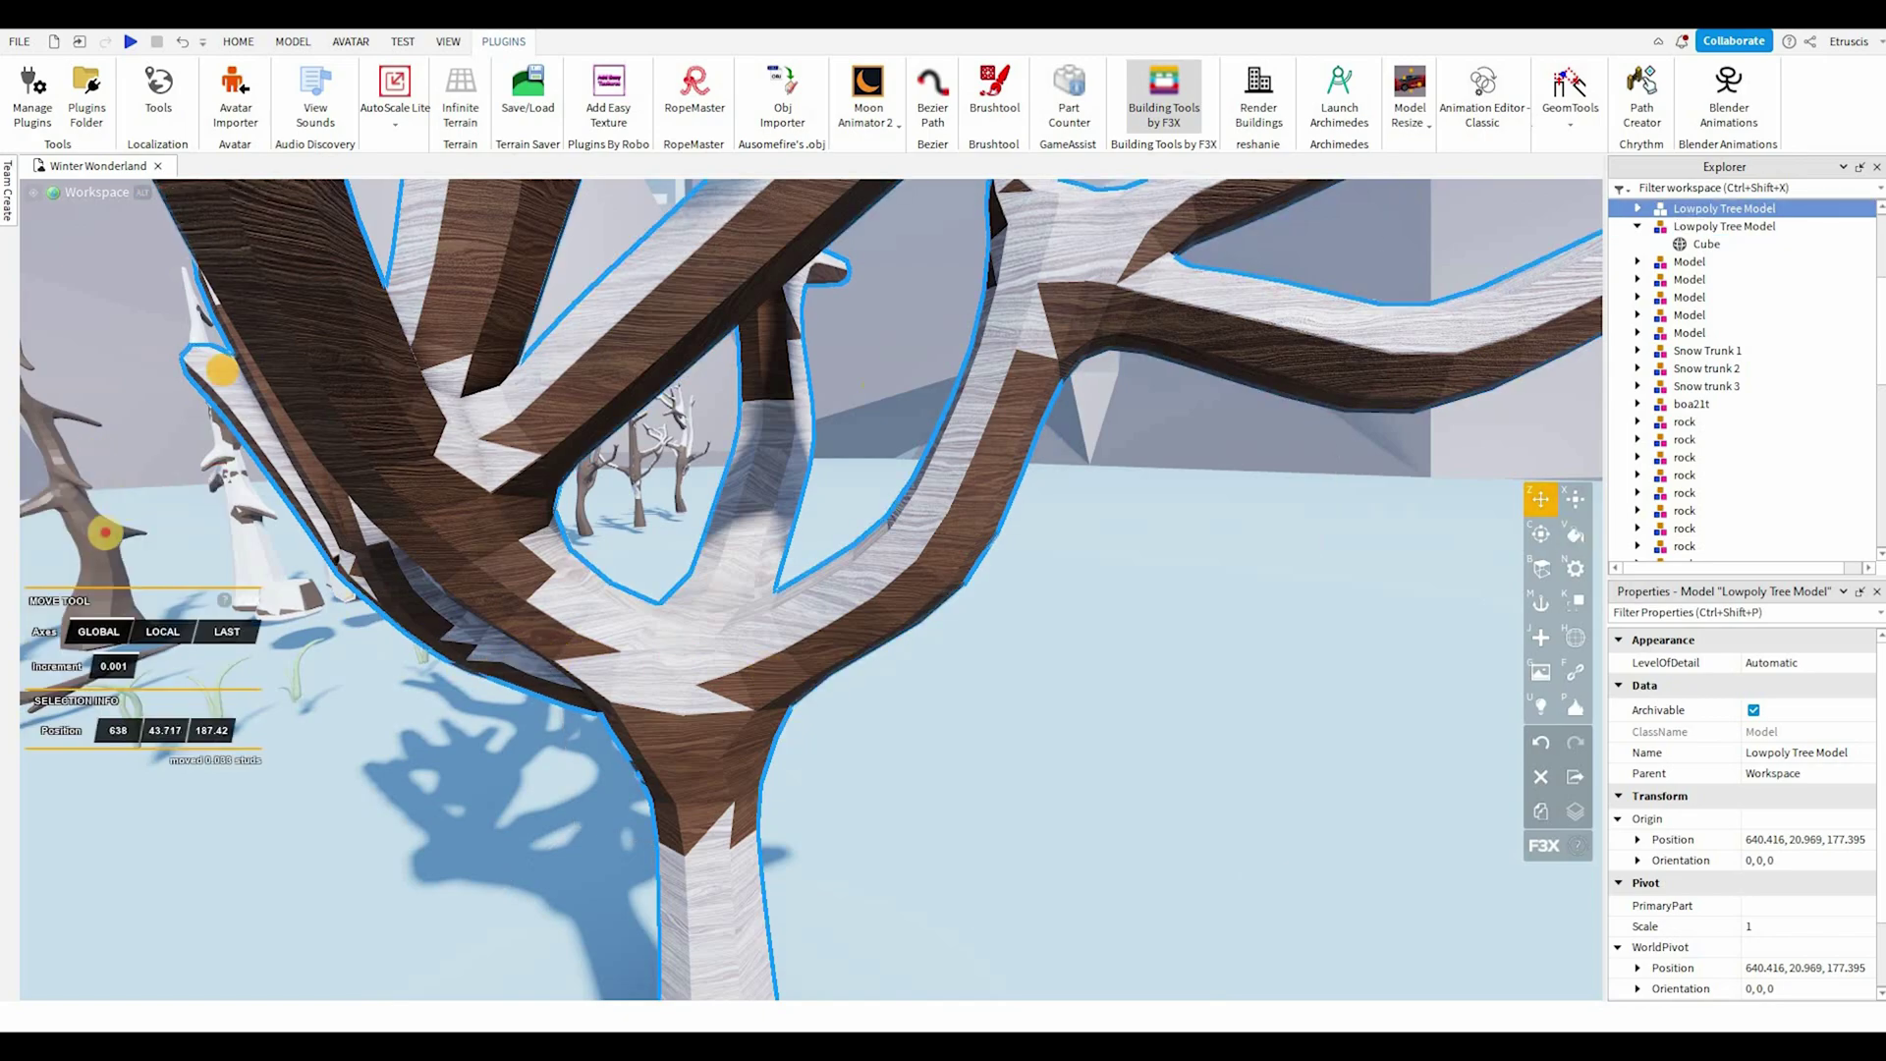
left_click(122, 543)
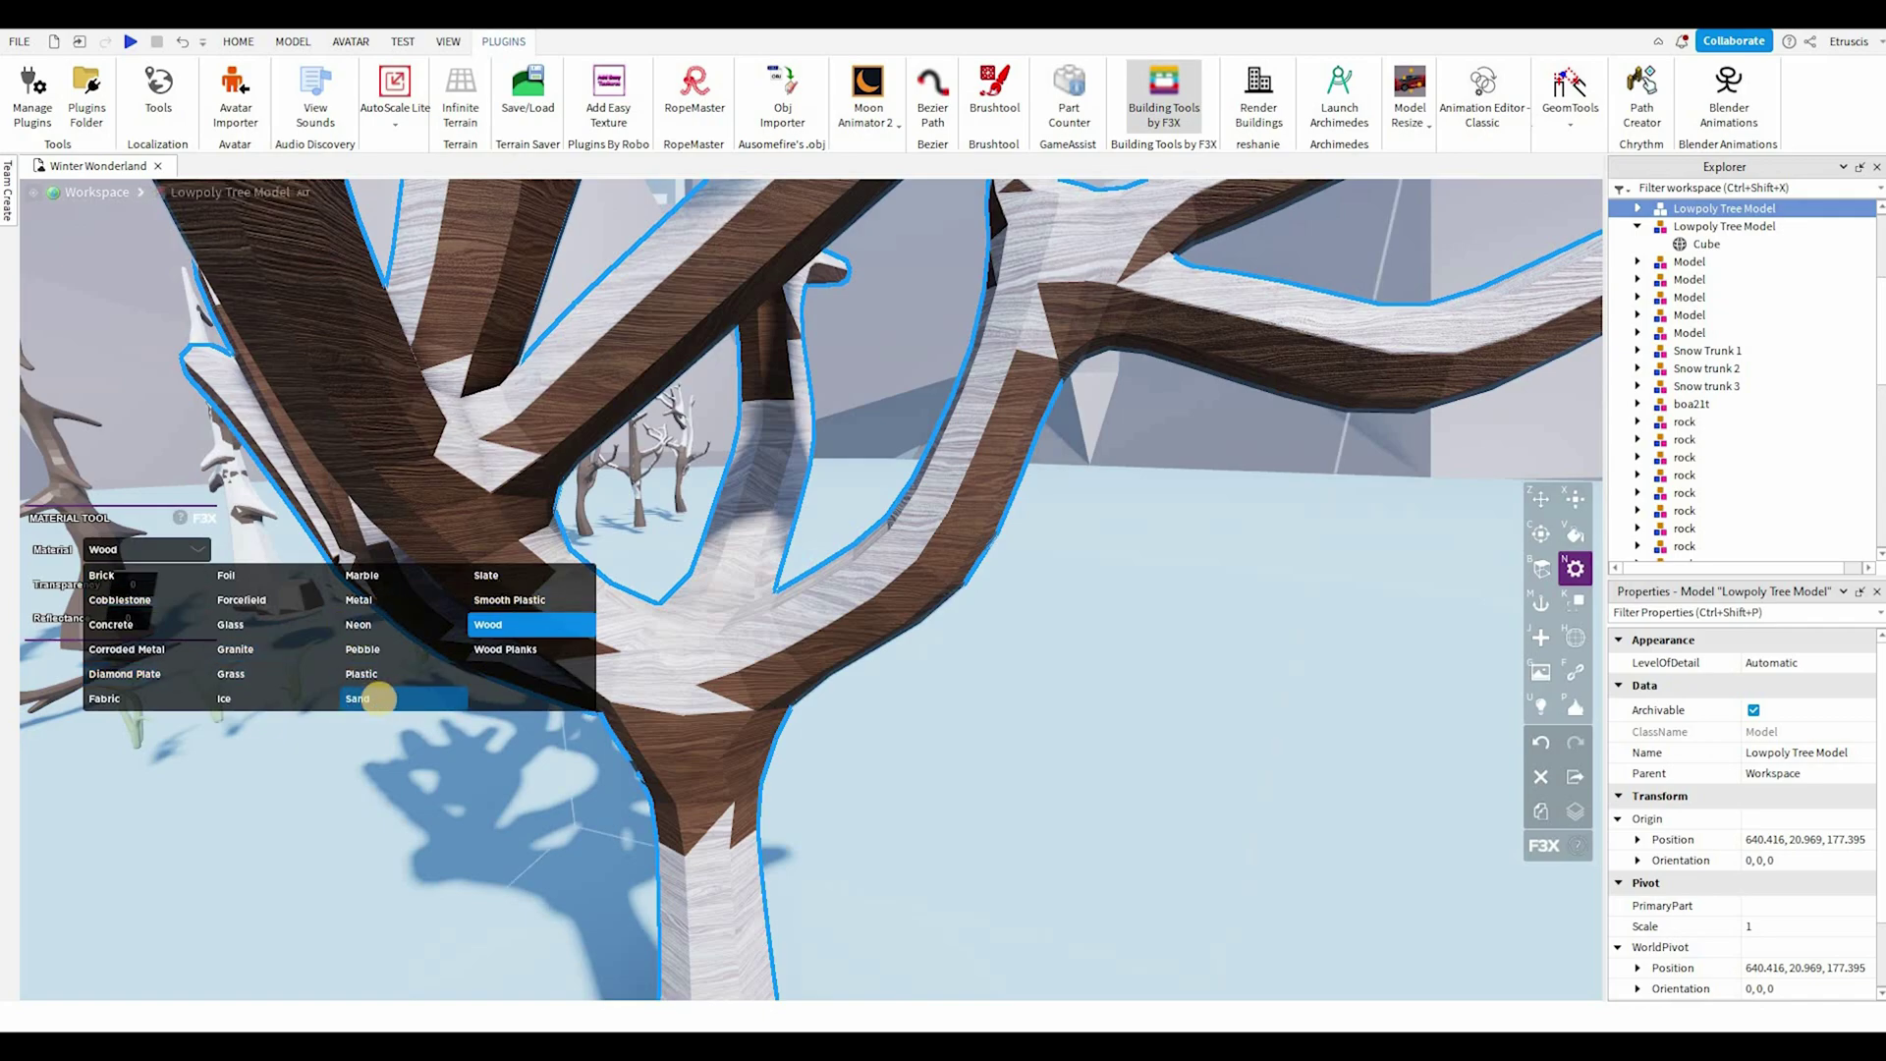
left_click(358, 699)
right_click_drag(907, 813, 829, 814)
key("z")
left_click(898, 831)
scroll(829, 815, "up", 10)
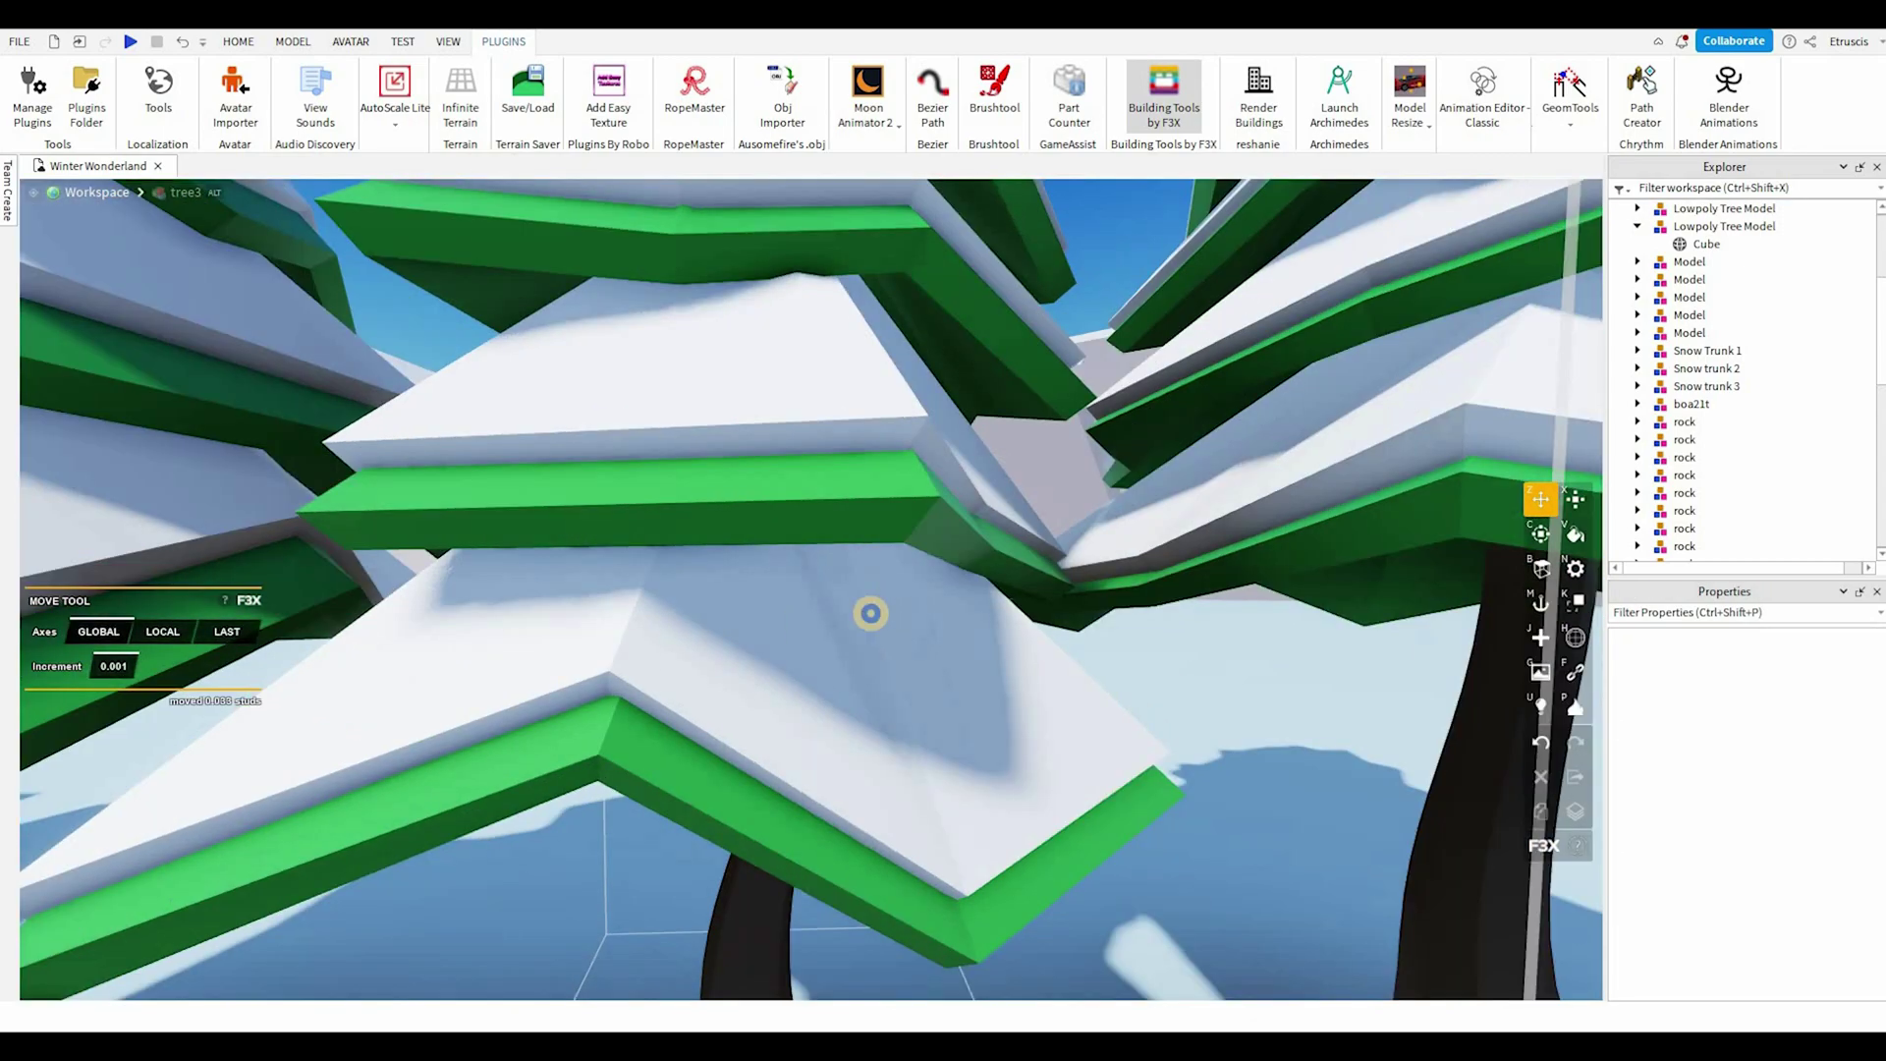
scroll(668, 570, "down", 10)
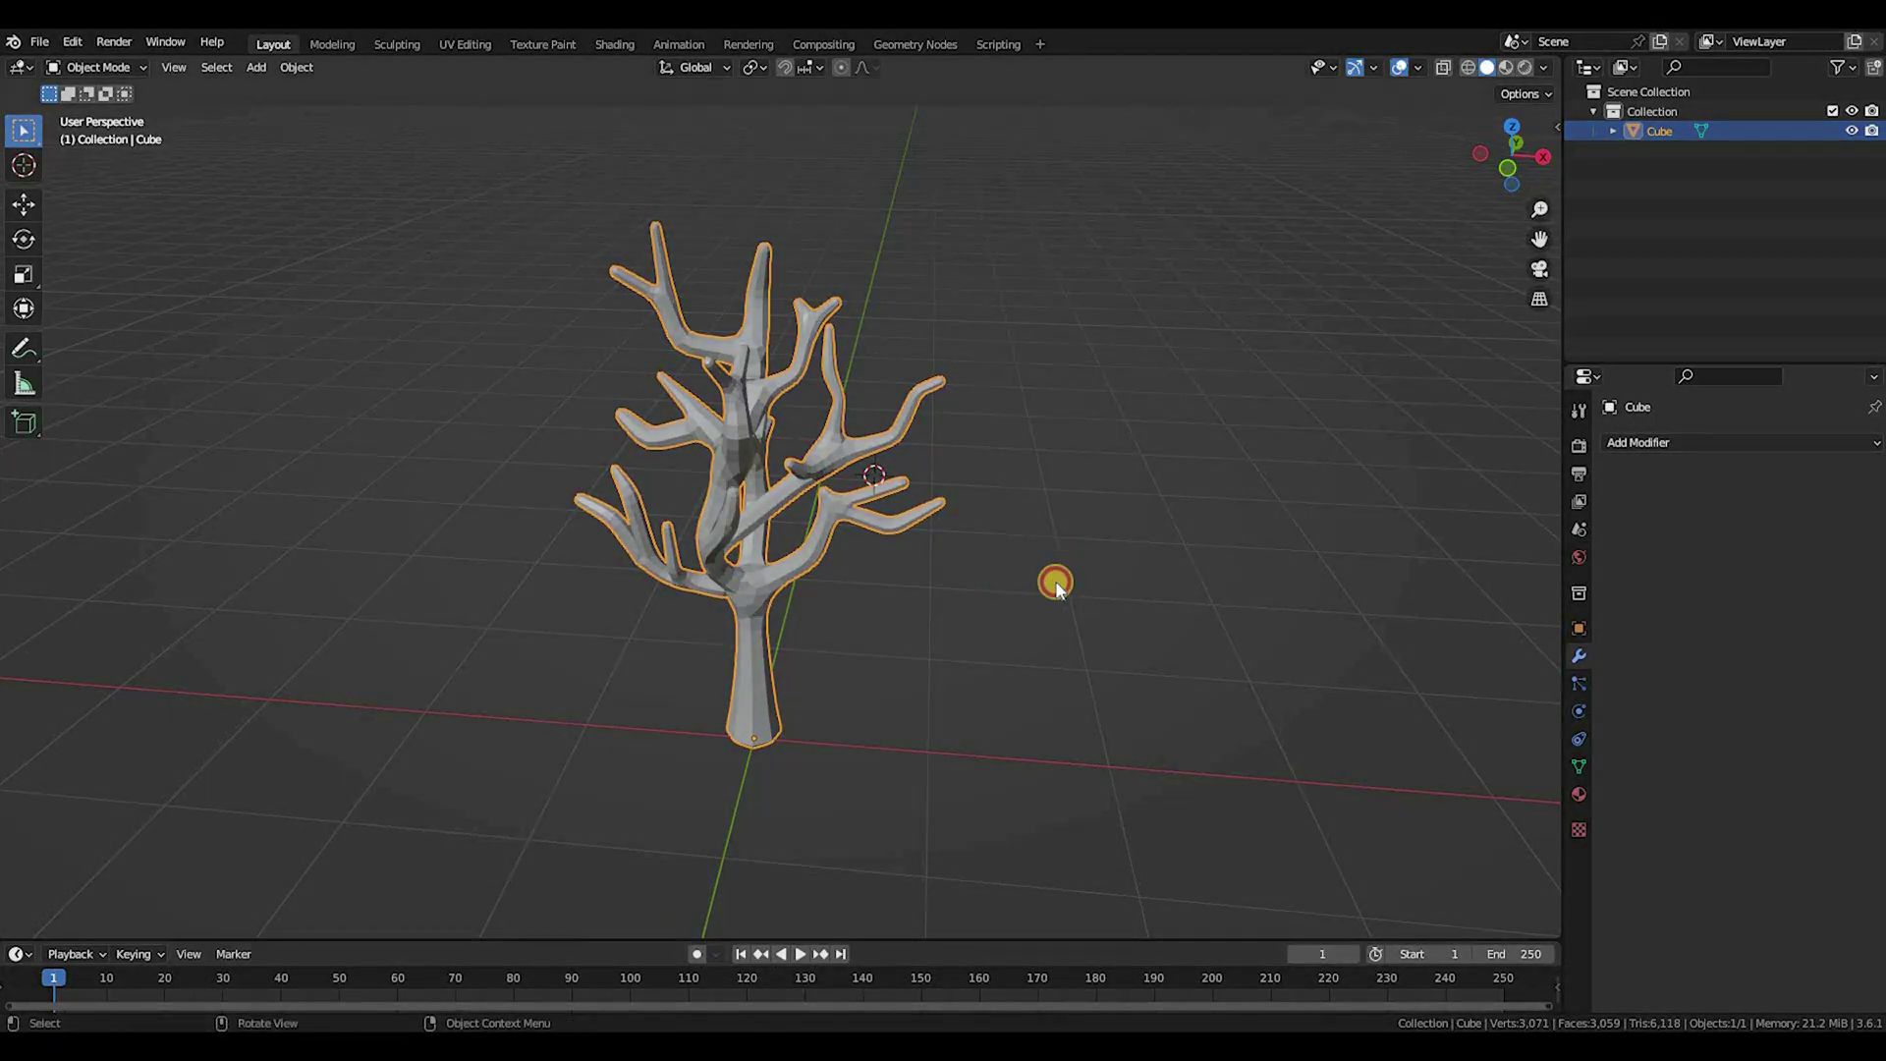
Step: Switch to Blender and add an ico sphere beside the bare tree in front view
left_click(821, 779)
key("KP_1")
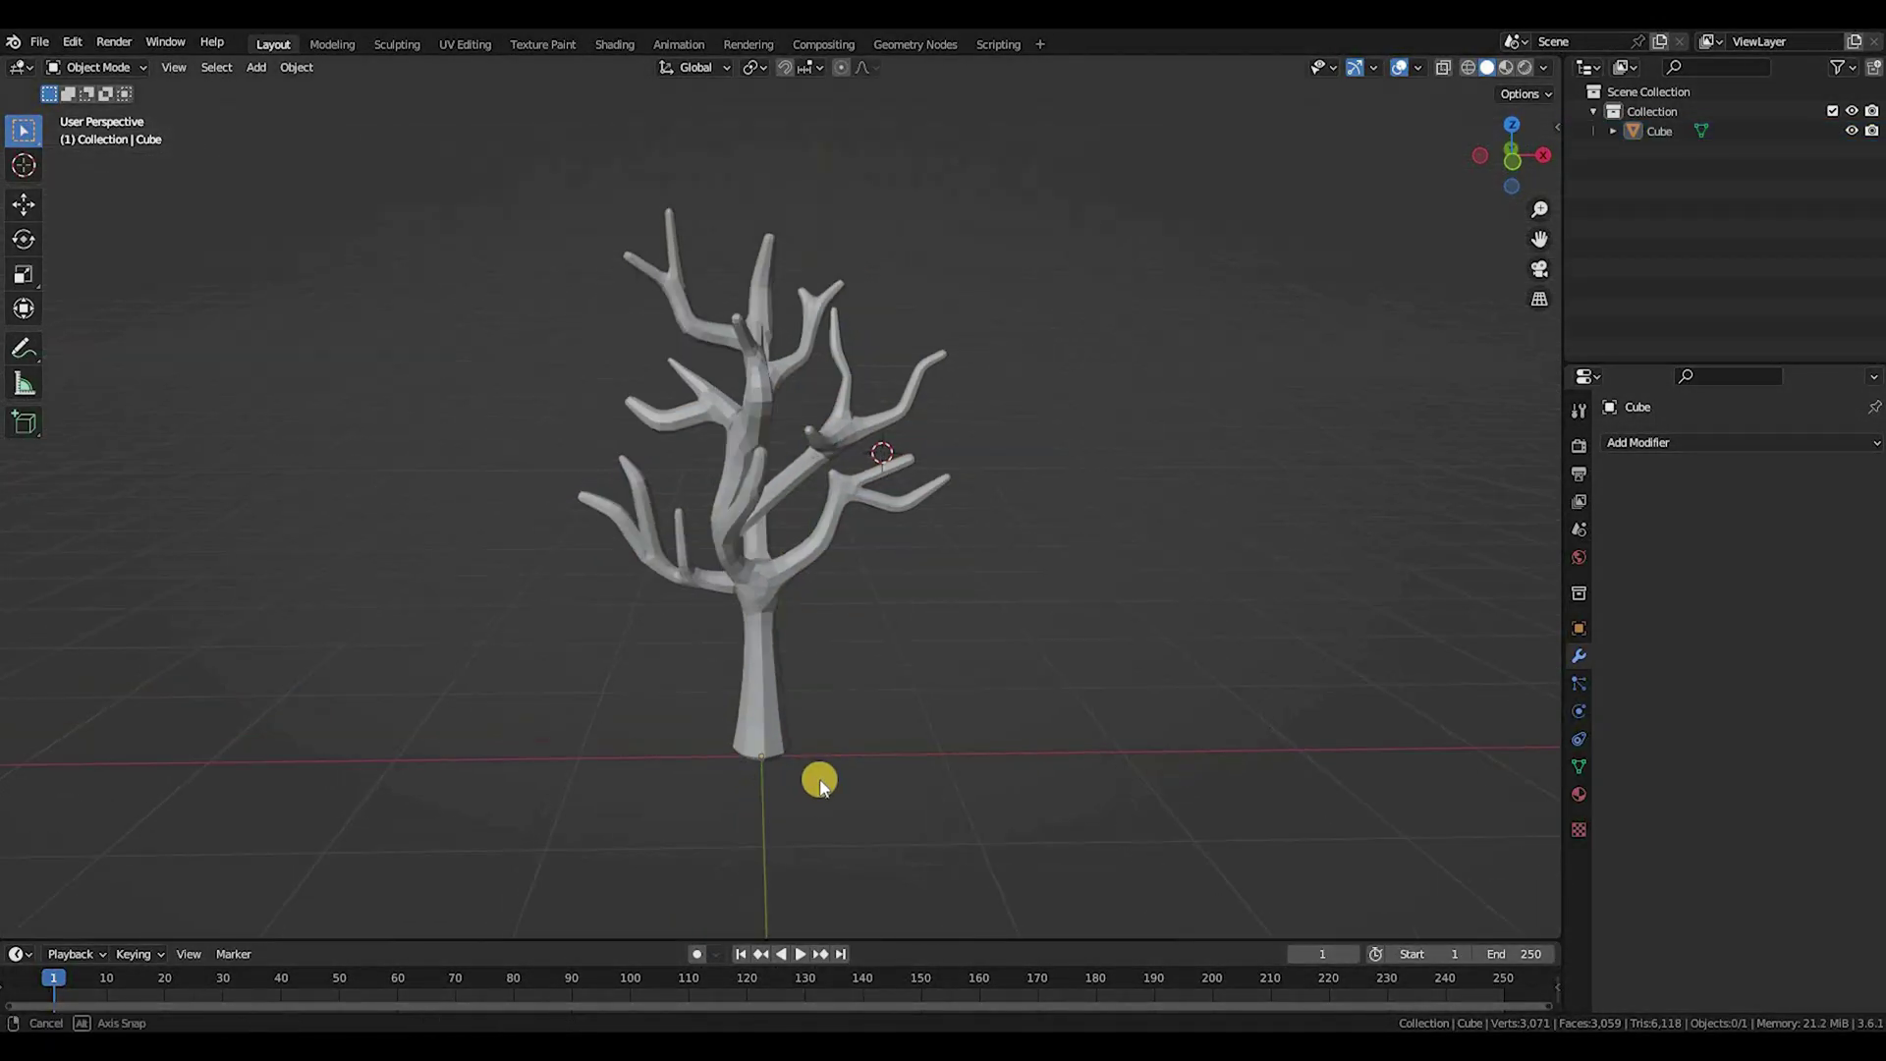
key("shift+a")
mouse_move(961, 609)
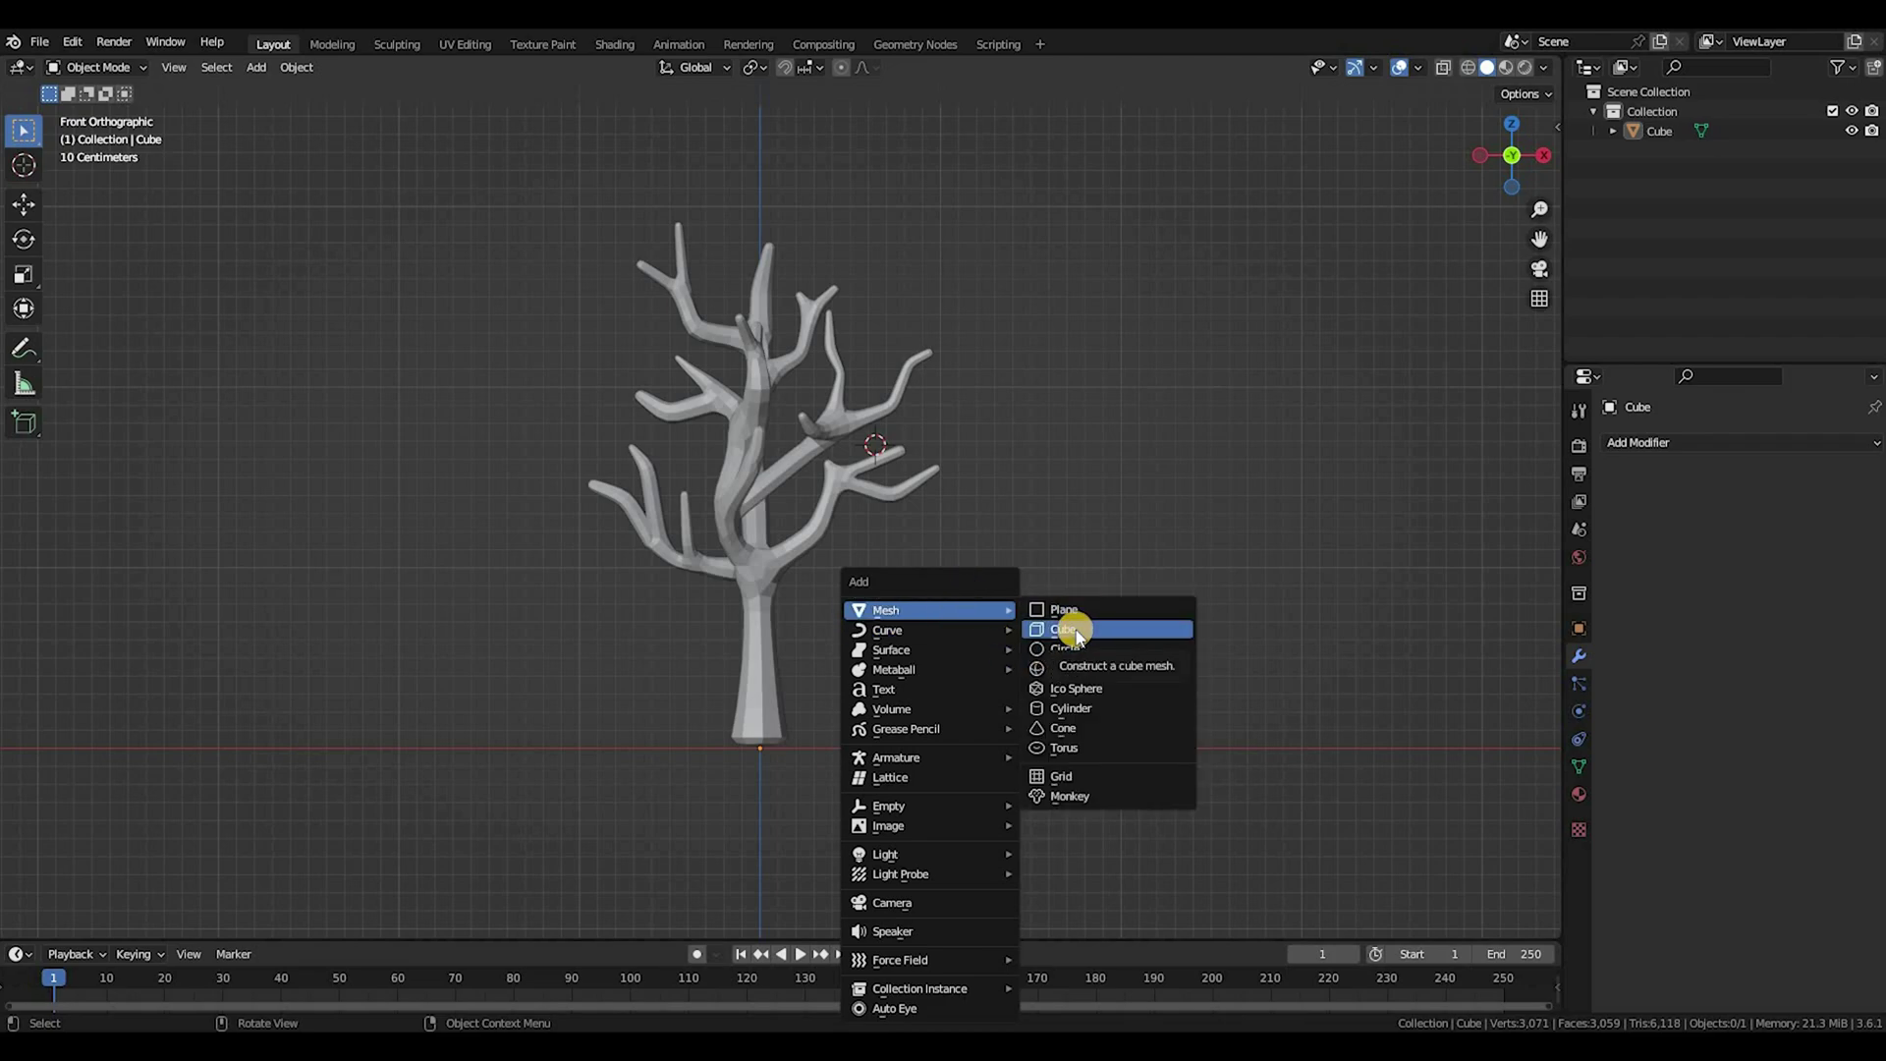
left_click(1076, 688)
scroll(1052, 623, "up", 4)
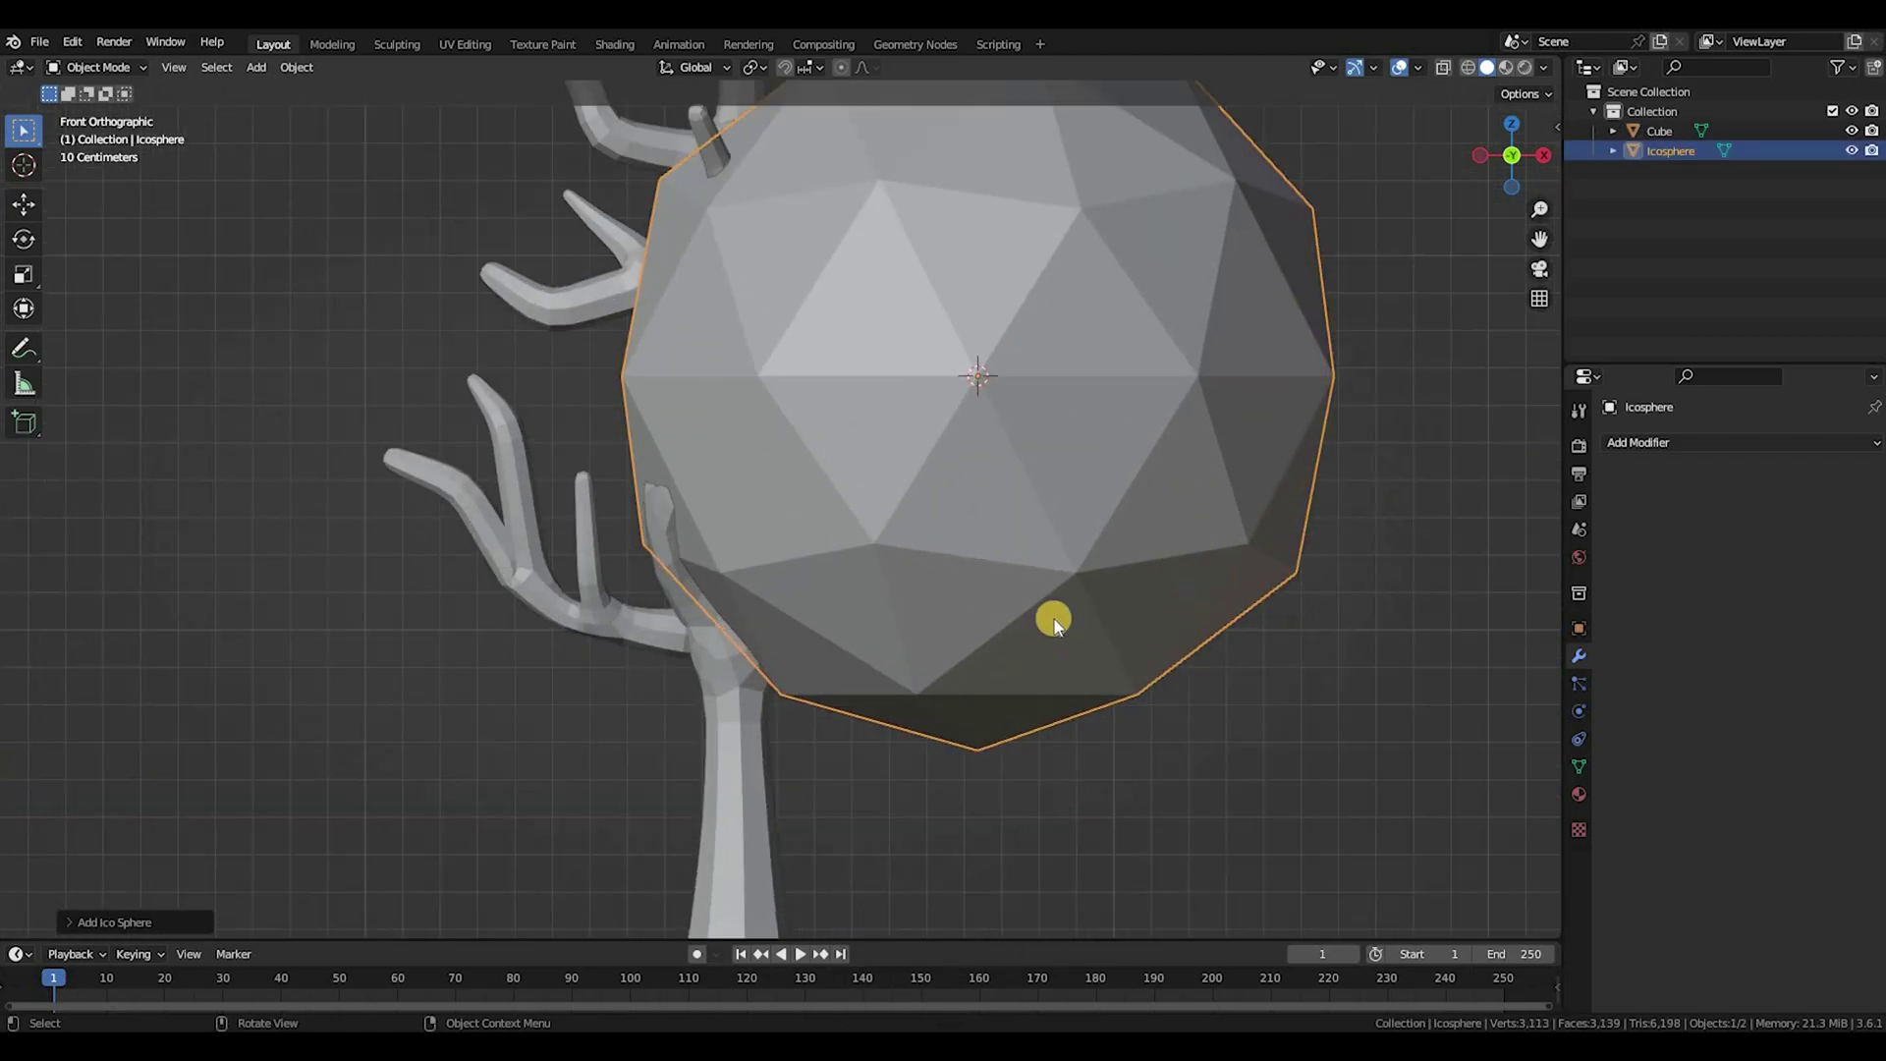
scroll(1052, 623, "down", 3)
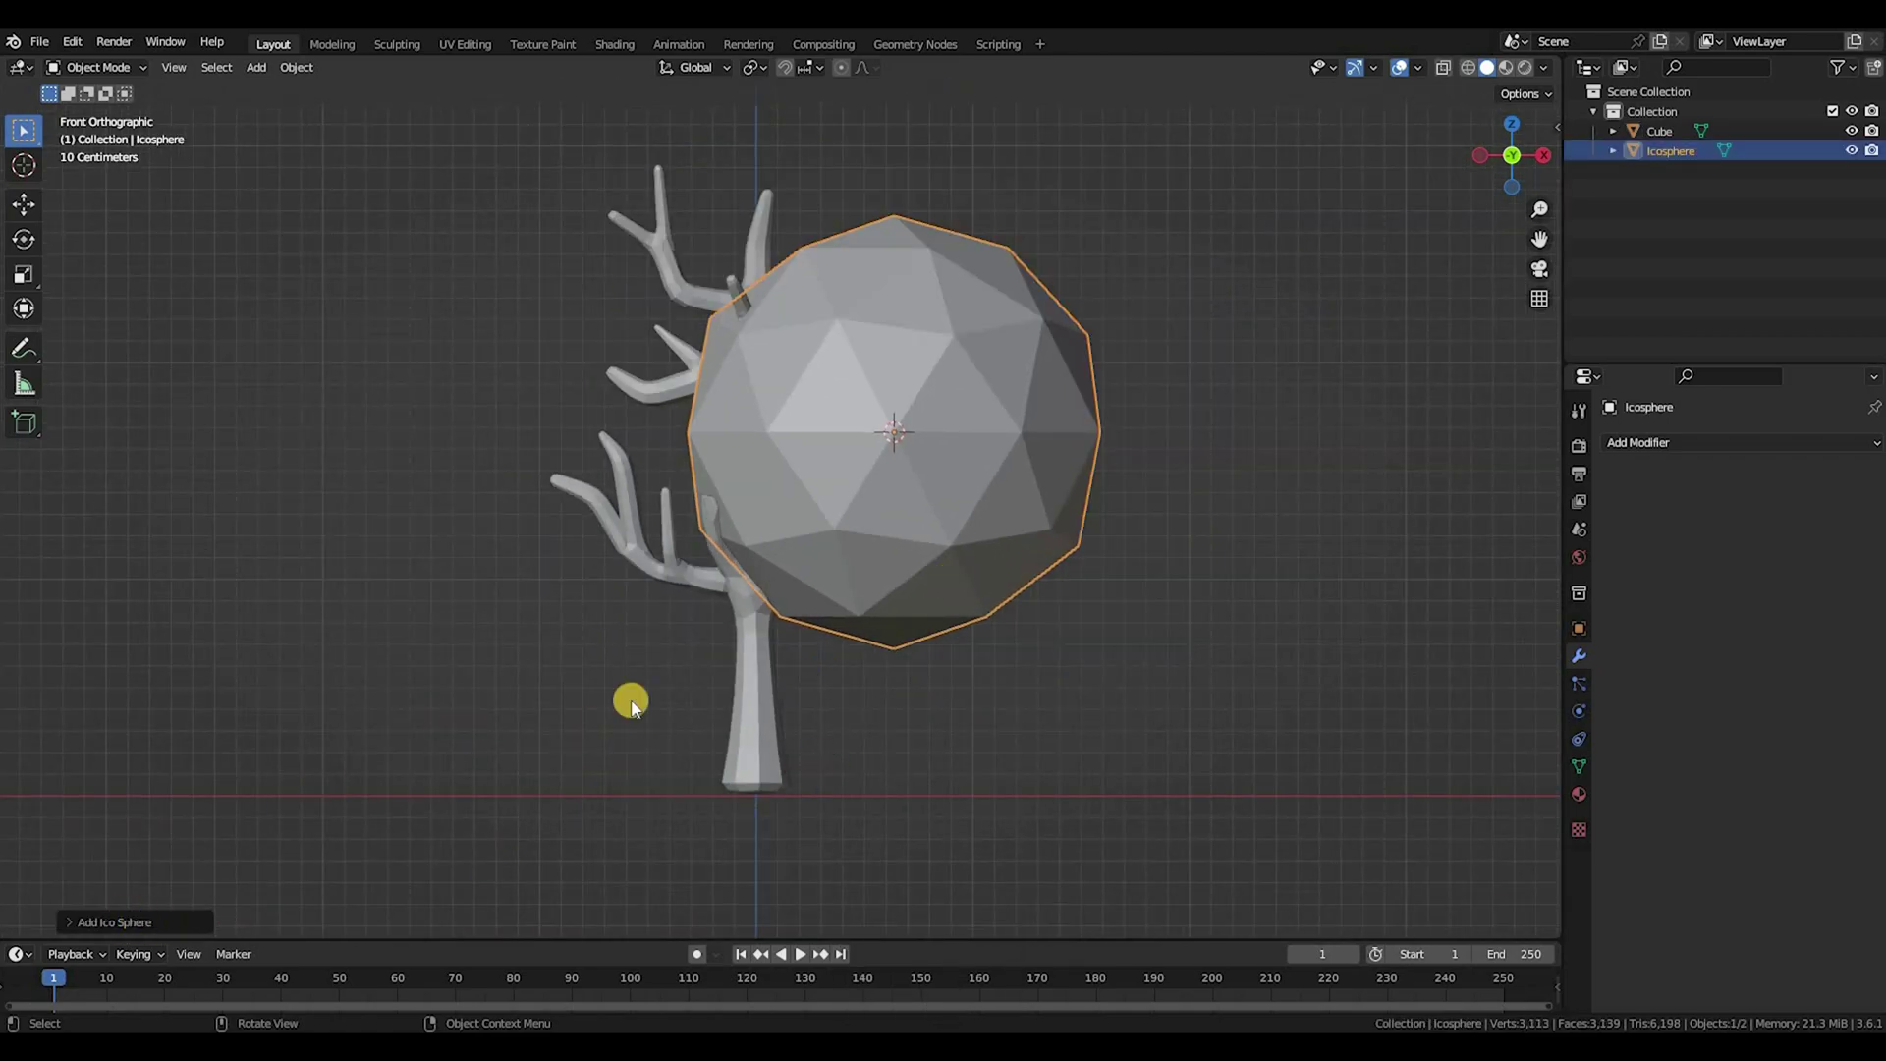
scroll(766, 603, "up", 2)
scroll(904, 509, "down", 4)
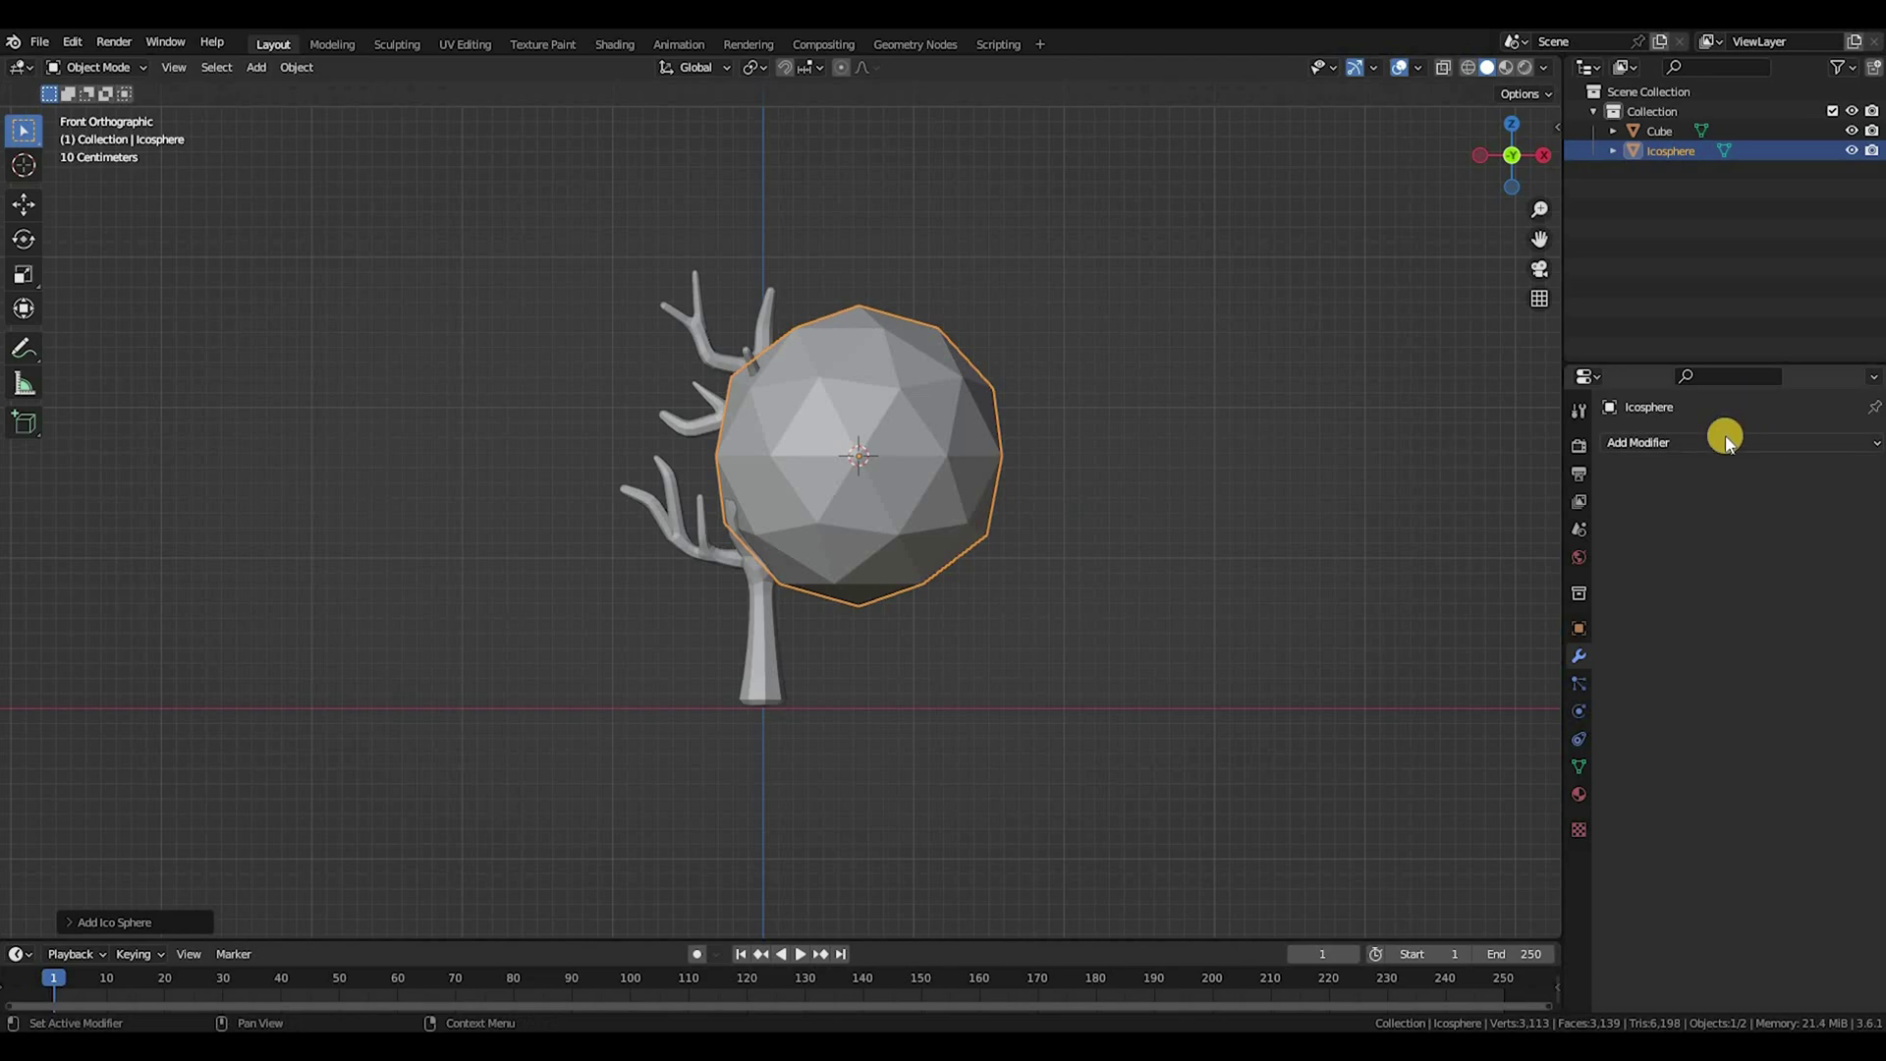
scroll(1002, 458, "up", 2)
Step: In Edit Mode, shrink the ico sphere and place it on the tip of an upper right branch
key("Tab")
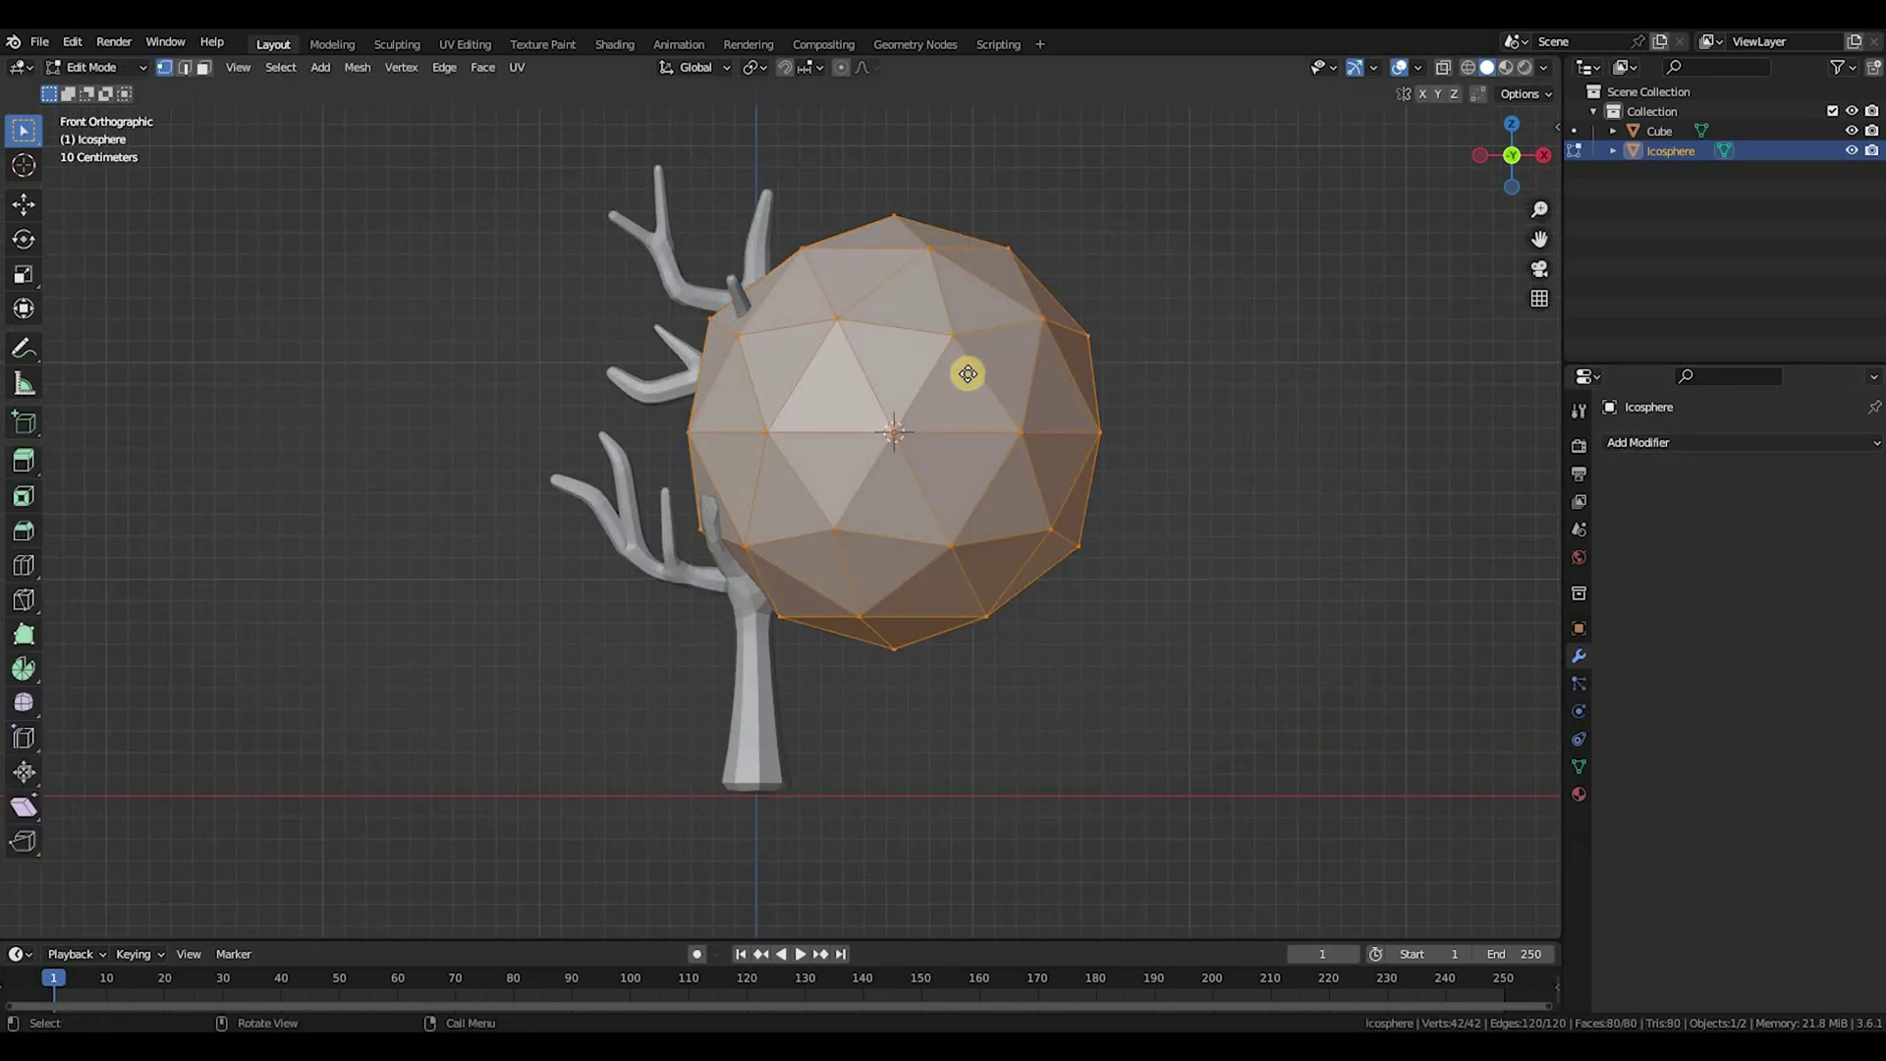
key("g")
left_click(1049, 277)
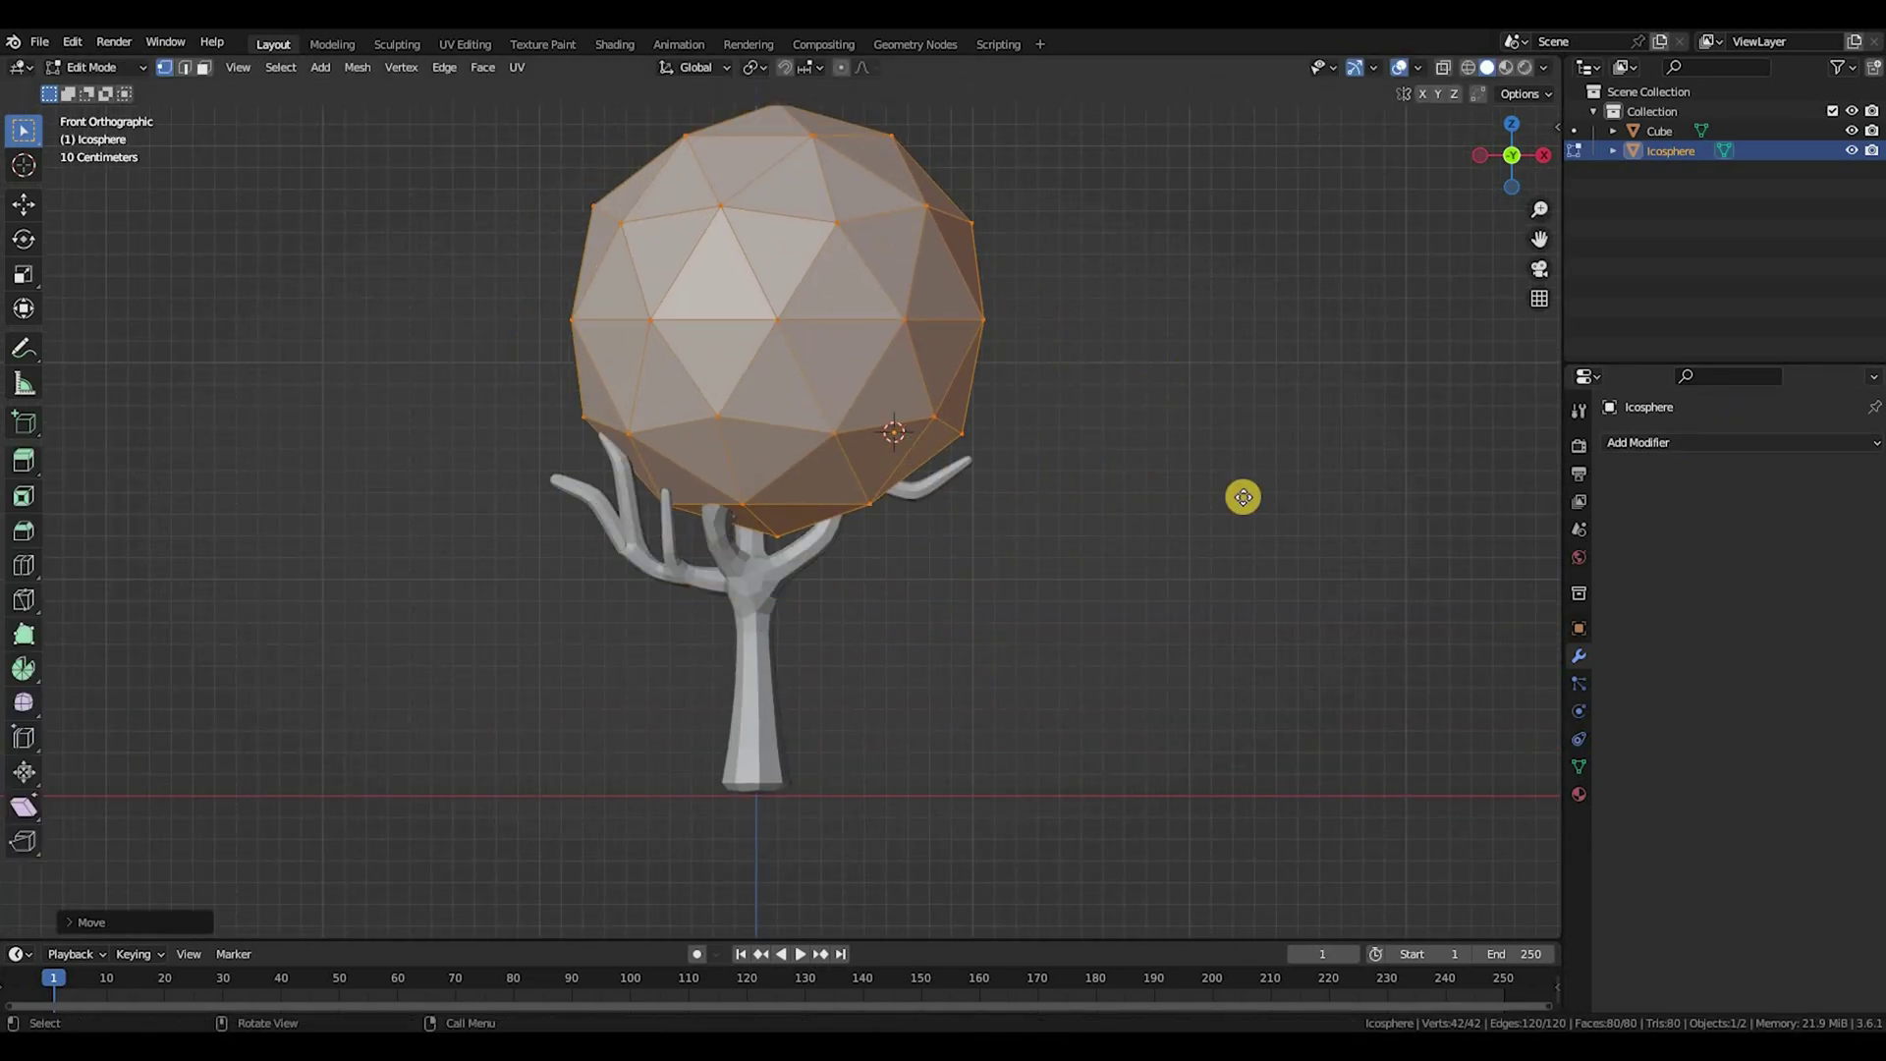
key("s")
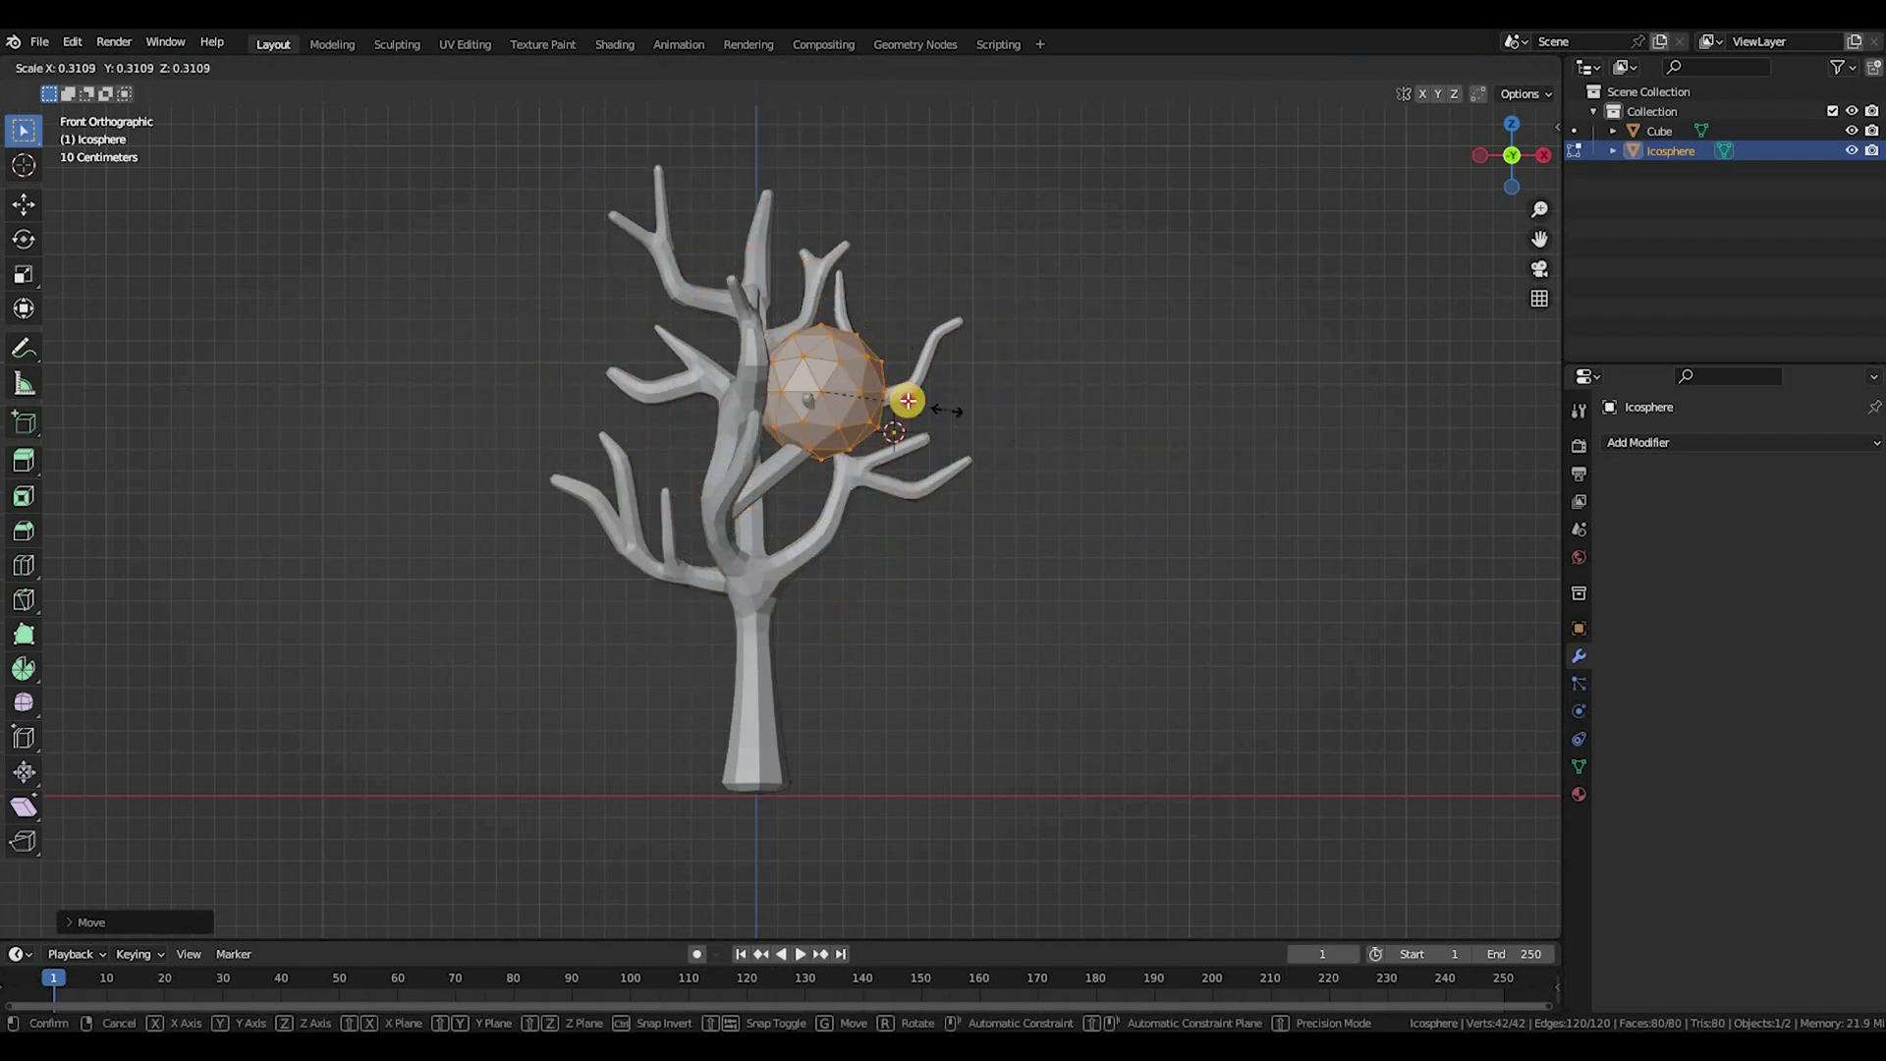
left_click(1035, 340)
scroll(1091, 391, "up", 2)
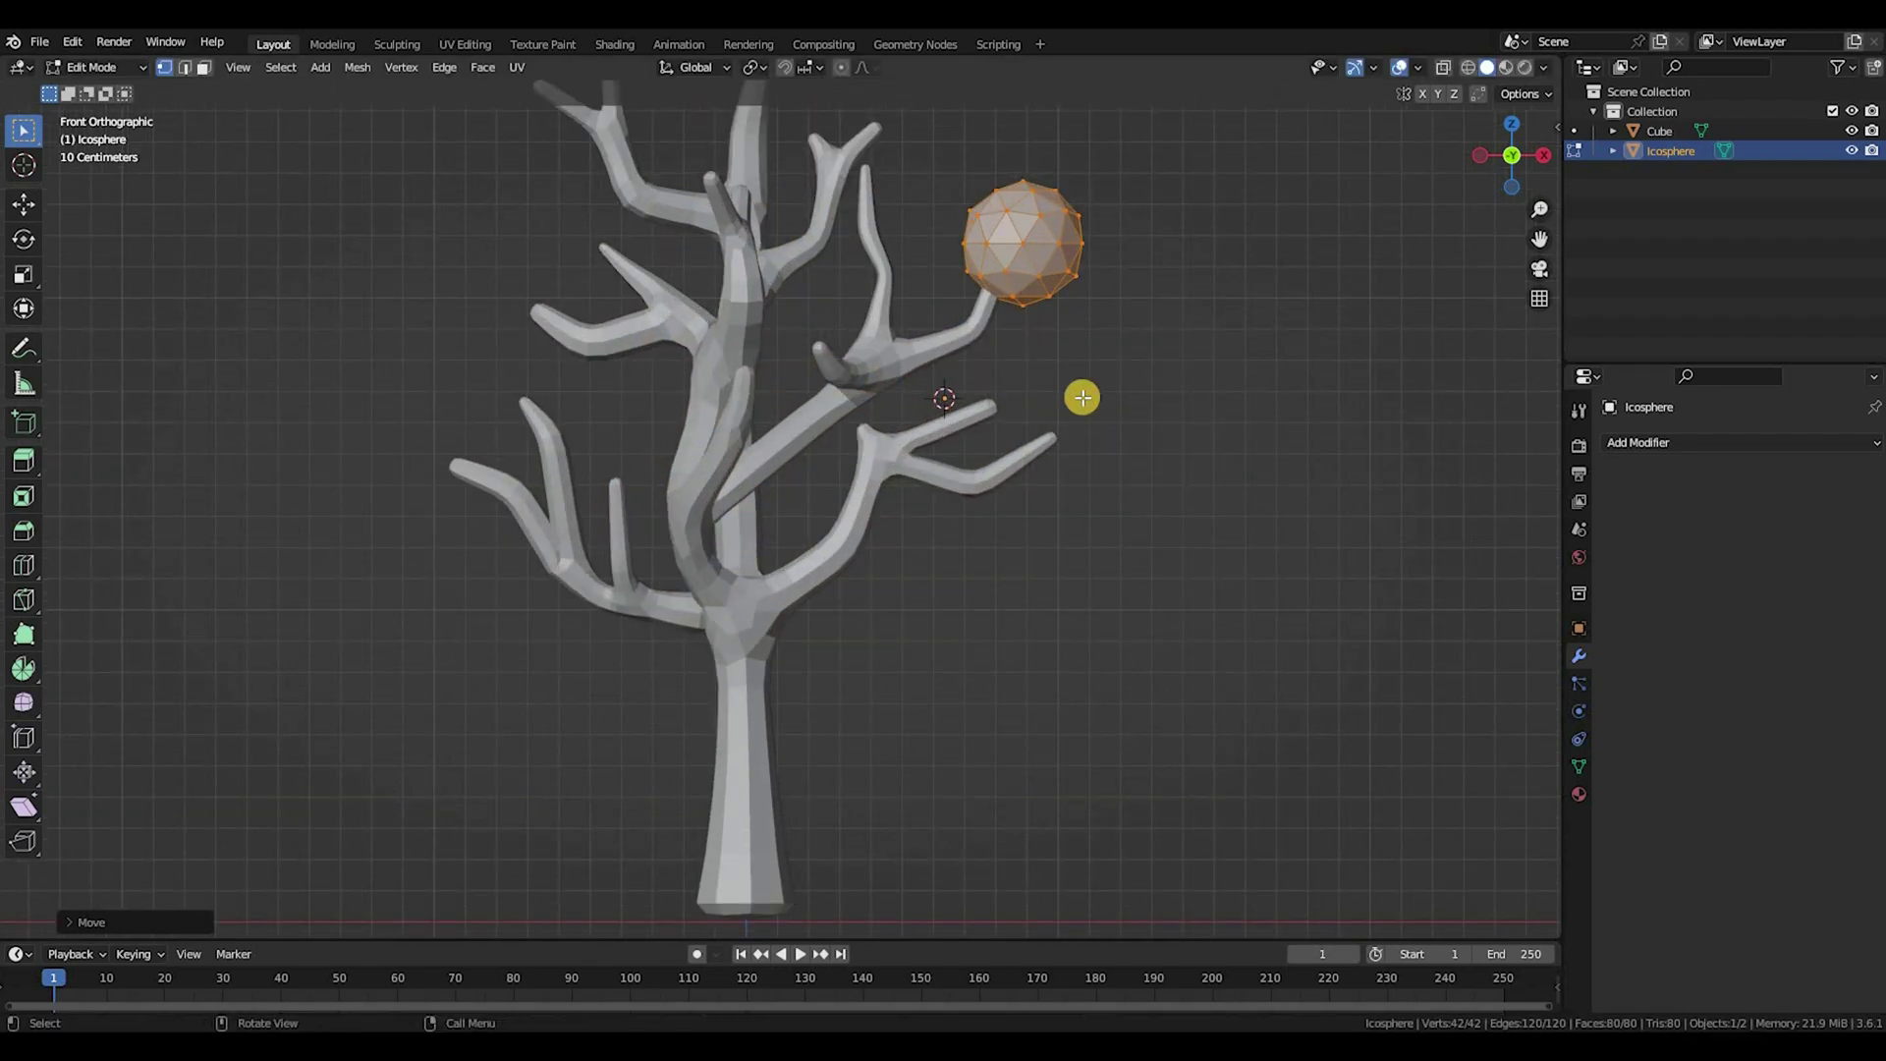
Step: Duplicate the foliage sphere onto the tips of the tree's upper branches in front view
key("shift+d")
left_click(966, 295)
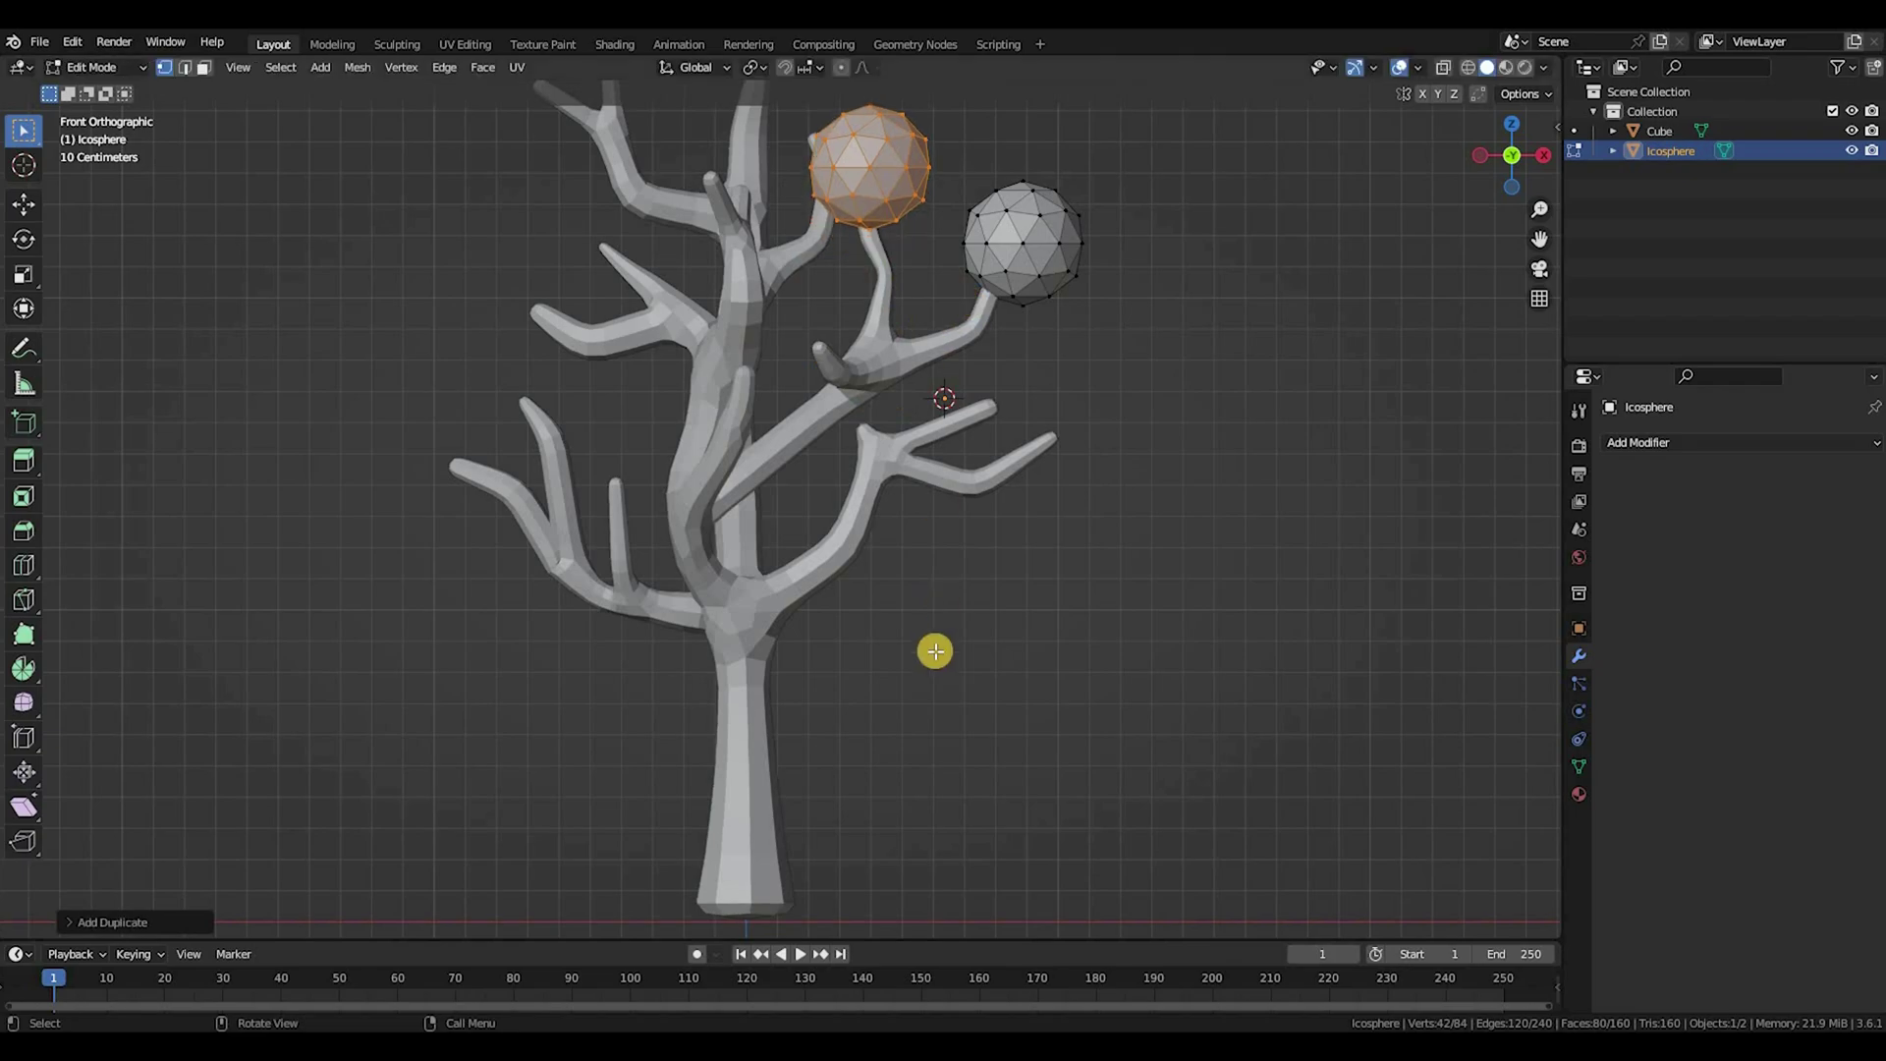
middle_click_drag(802, 341, 760, 676, "shift")
key("KP_1")
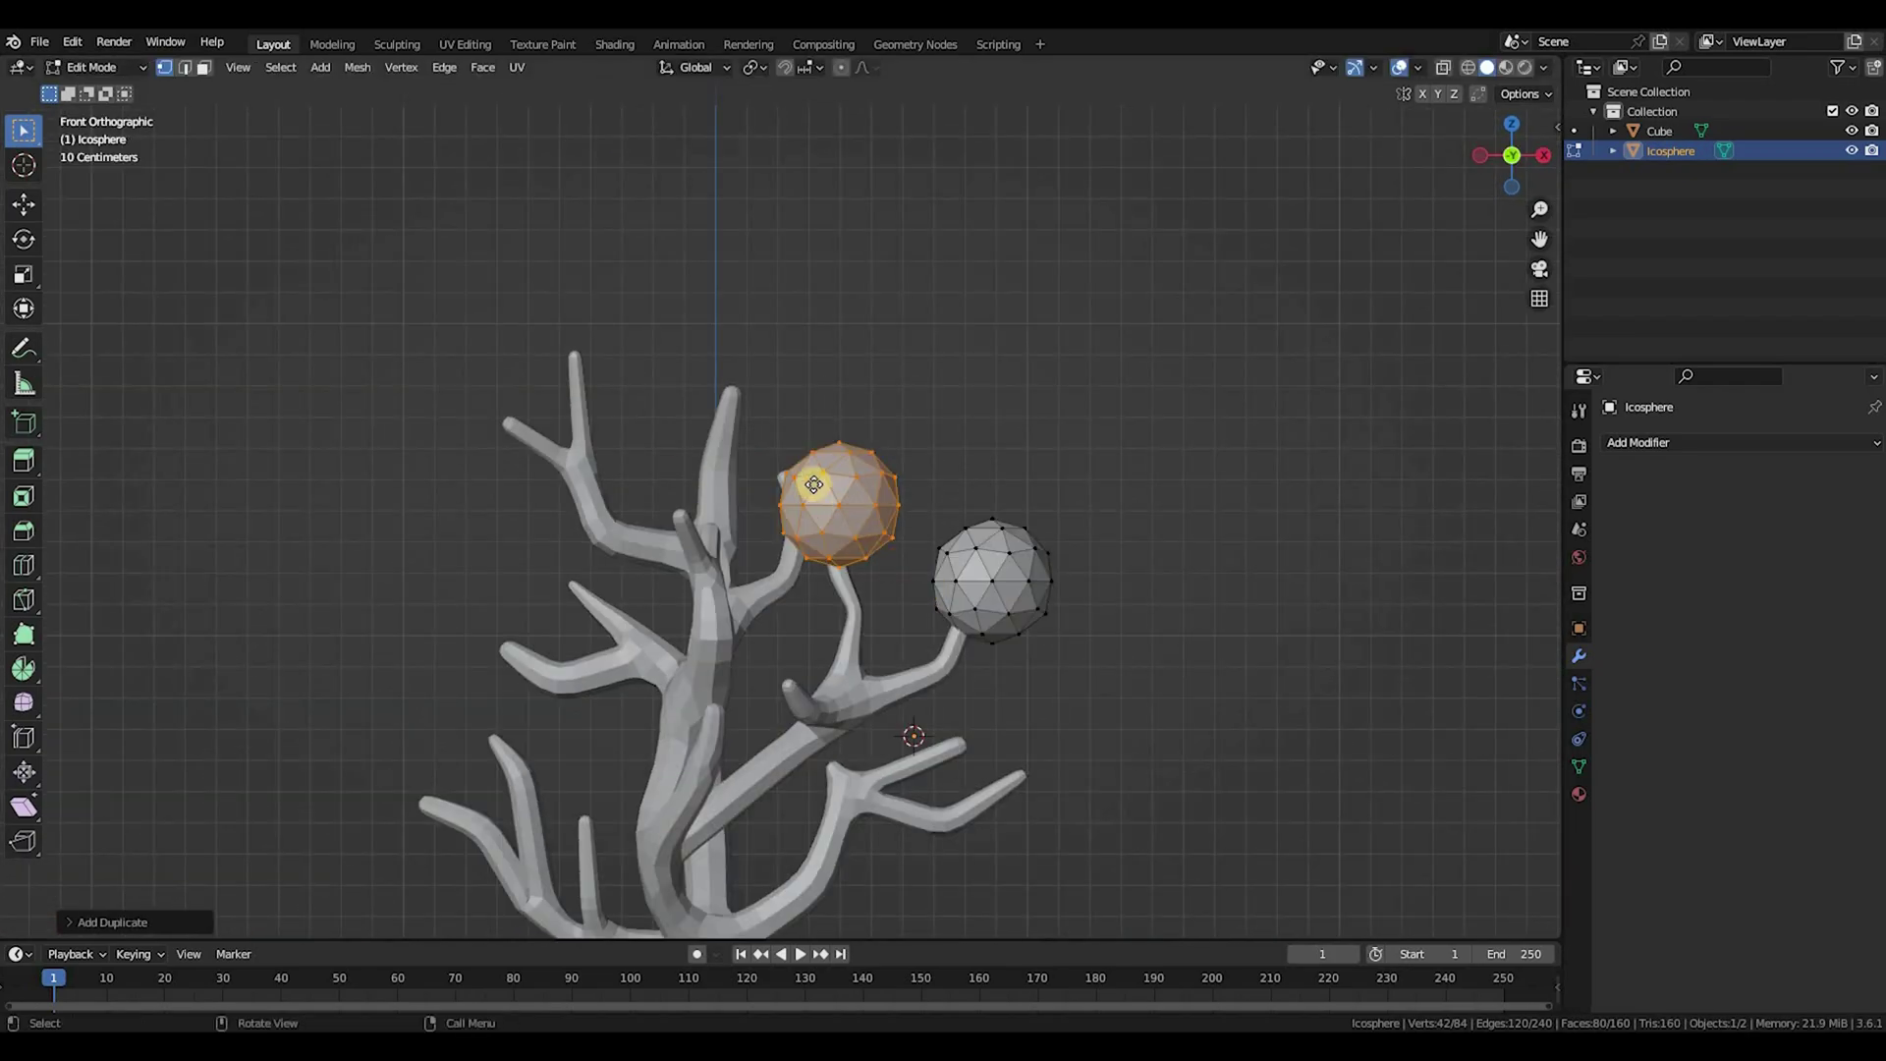
key("shift+d")
left_click(639, 438)
key("shift+d")
left_click(634, 452)
Step: Duplicate a foliage sphere onto the lower left branches and enlarge the copy
key("shift+d")
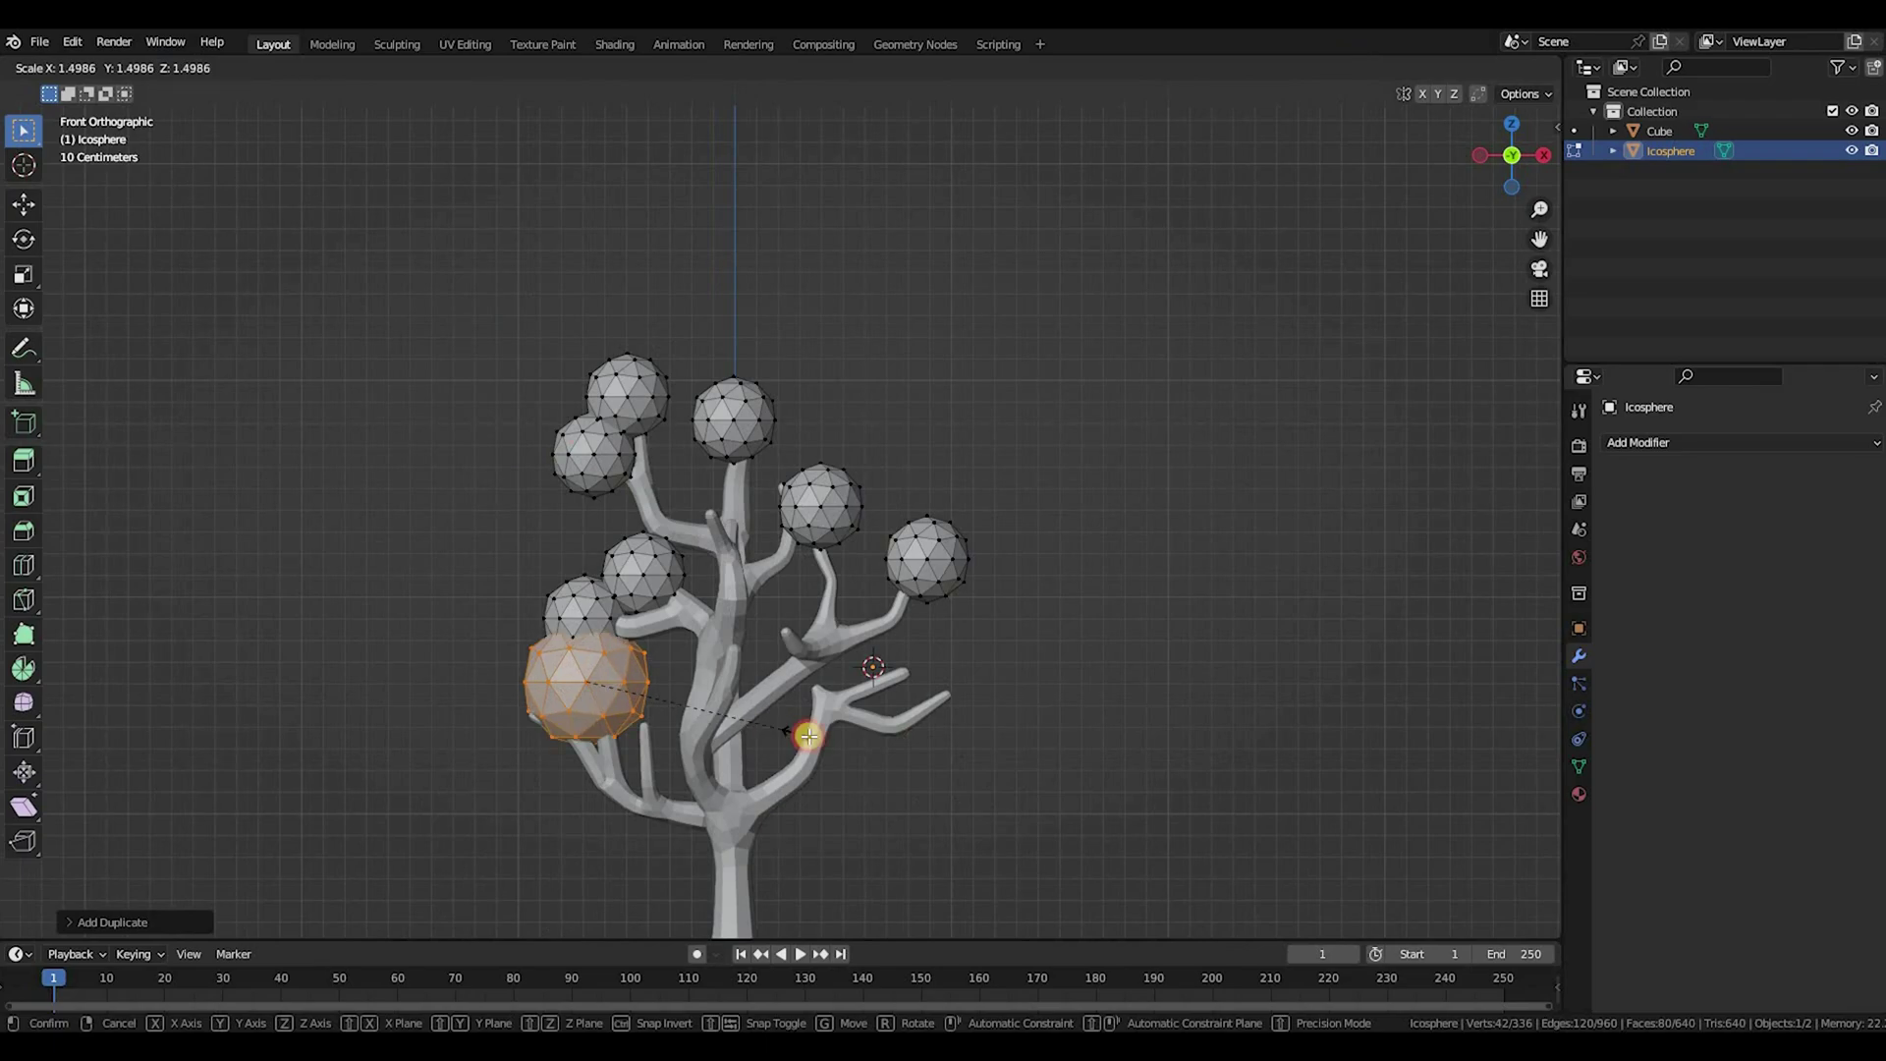
left_click(854, 738)
middle_click_drag(897, 737, 789, 727)
key("KP_3")
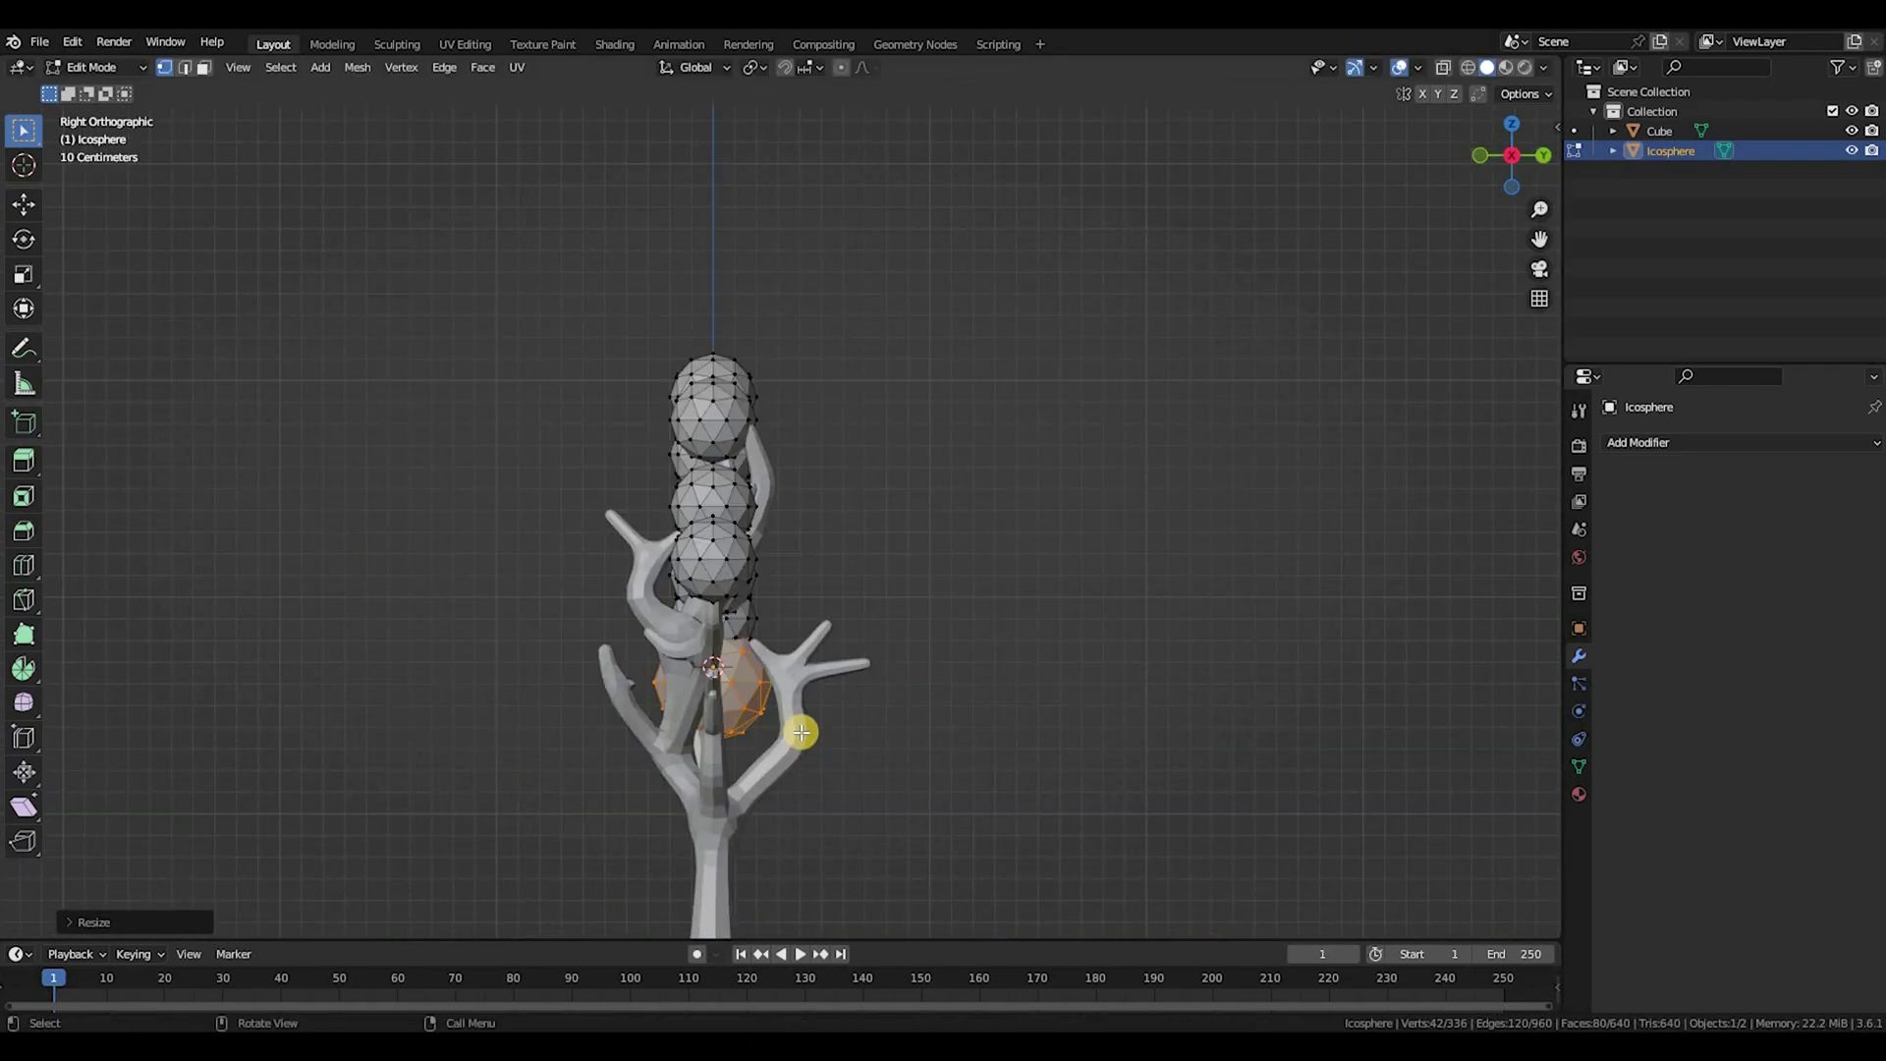
key("KP_1")
Step: Duplicate foliage spheres onto the lowest left branches and shift a copy along the Y axis to meet its branch
key("shift+d")
left_click(724, 788)
key("shift+d")
middle_click_drag(678, 739, 661, 741)
key("g")
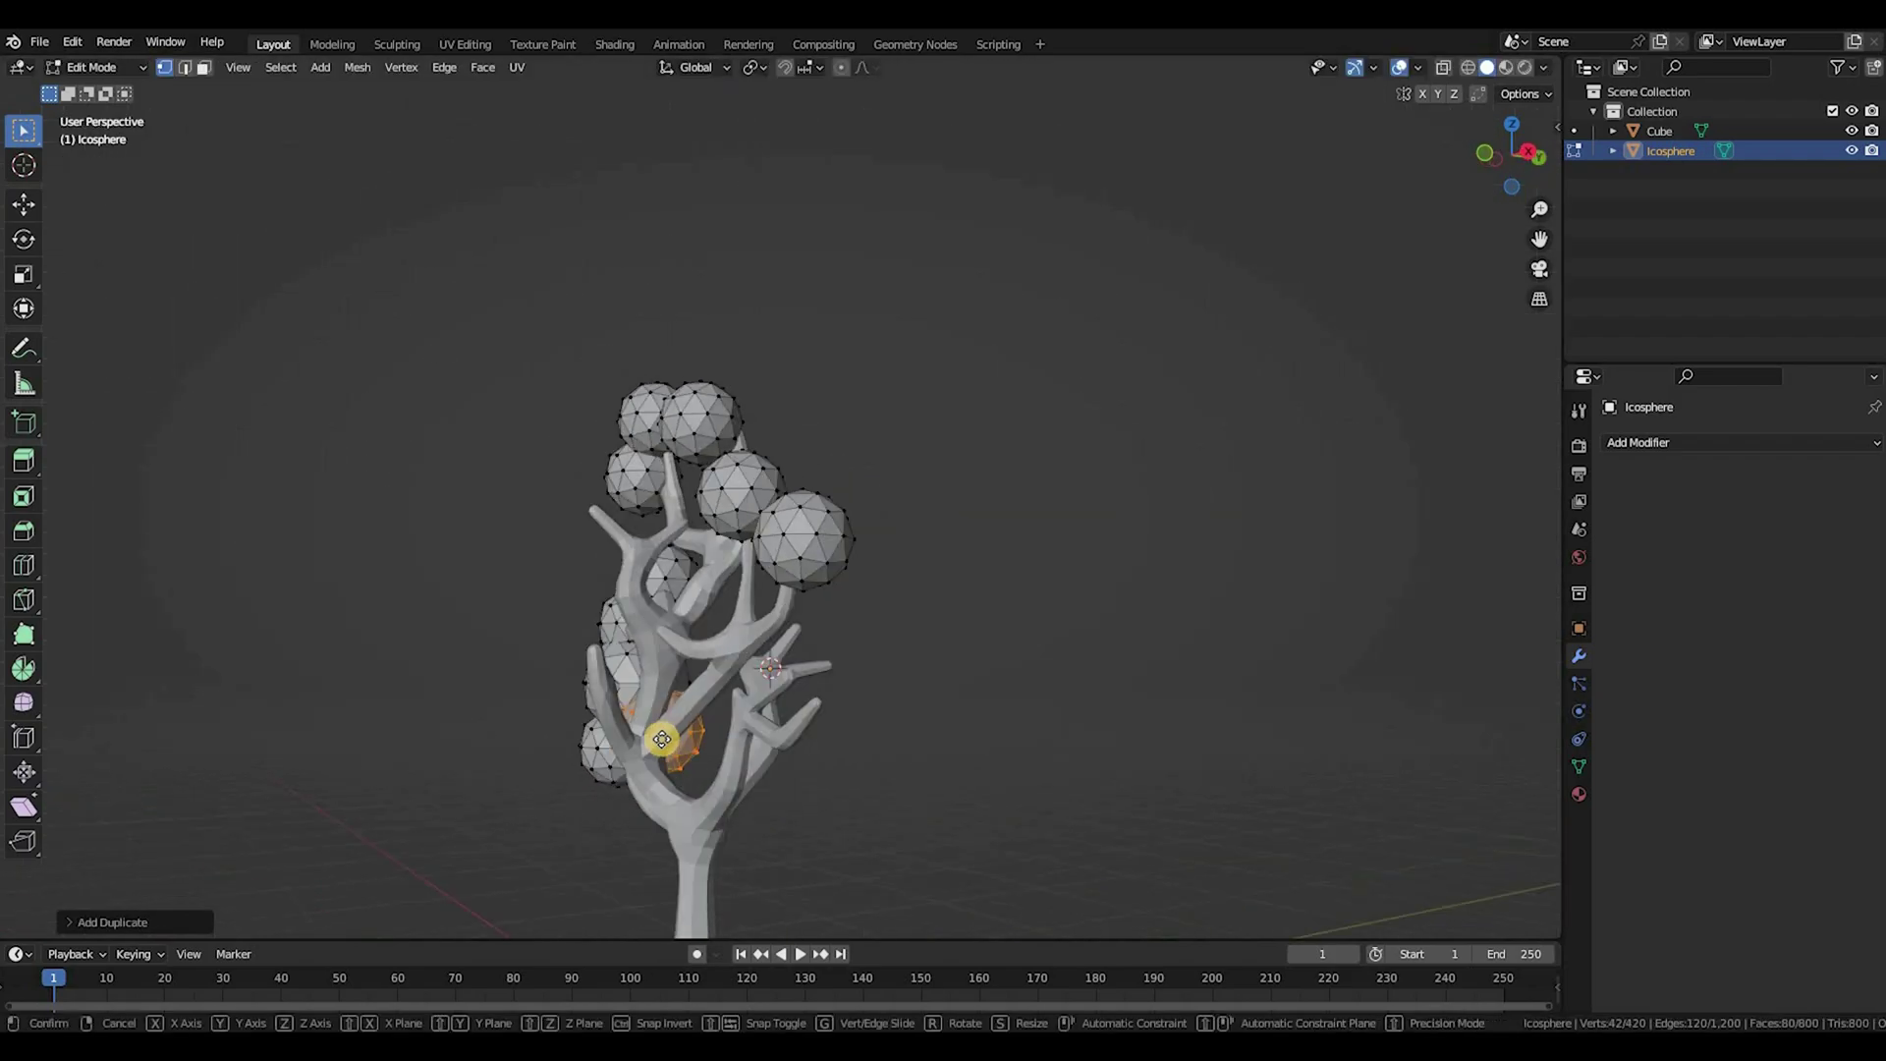
key("y")
left_click(707, 746)
key("KP_1")
middle_click_drag(536, 761, 904, 735)
key("KP_1")
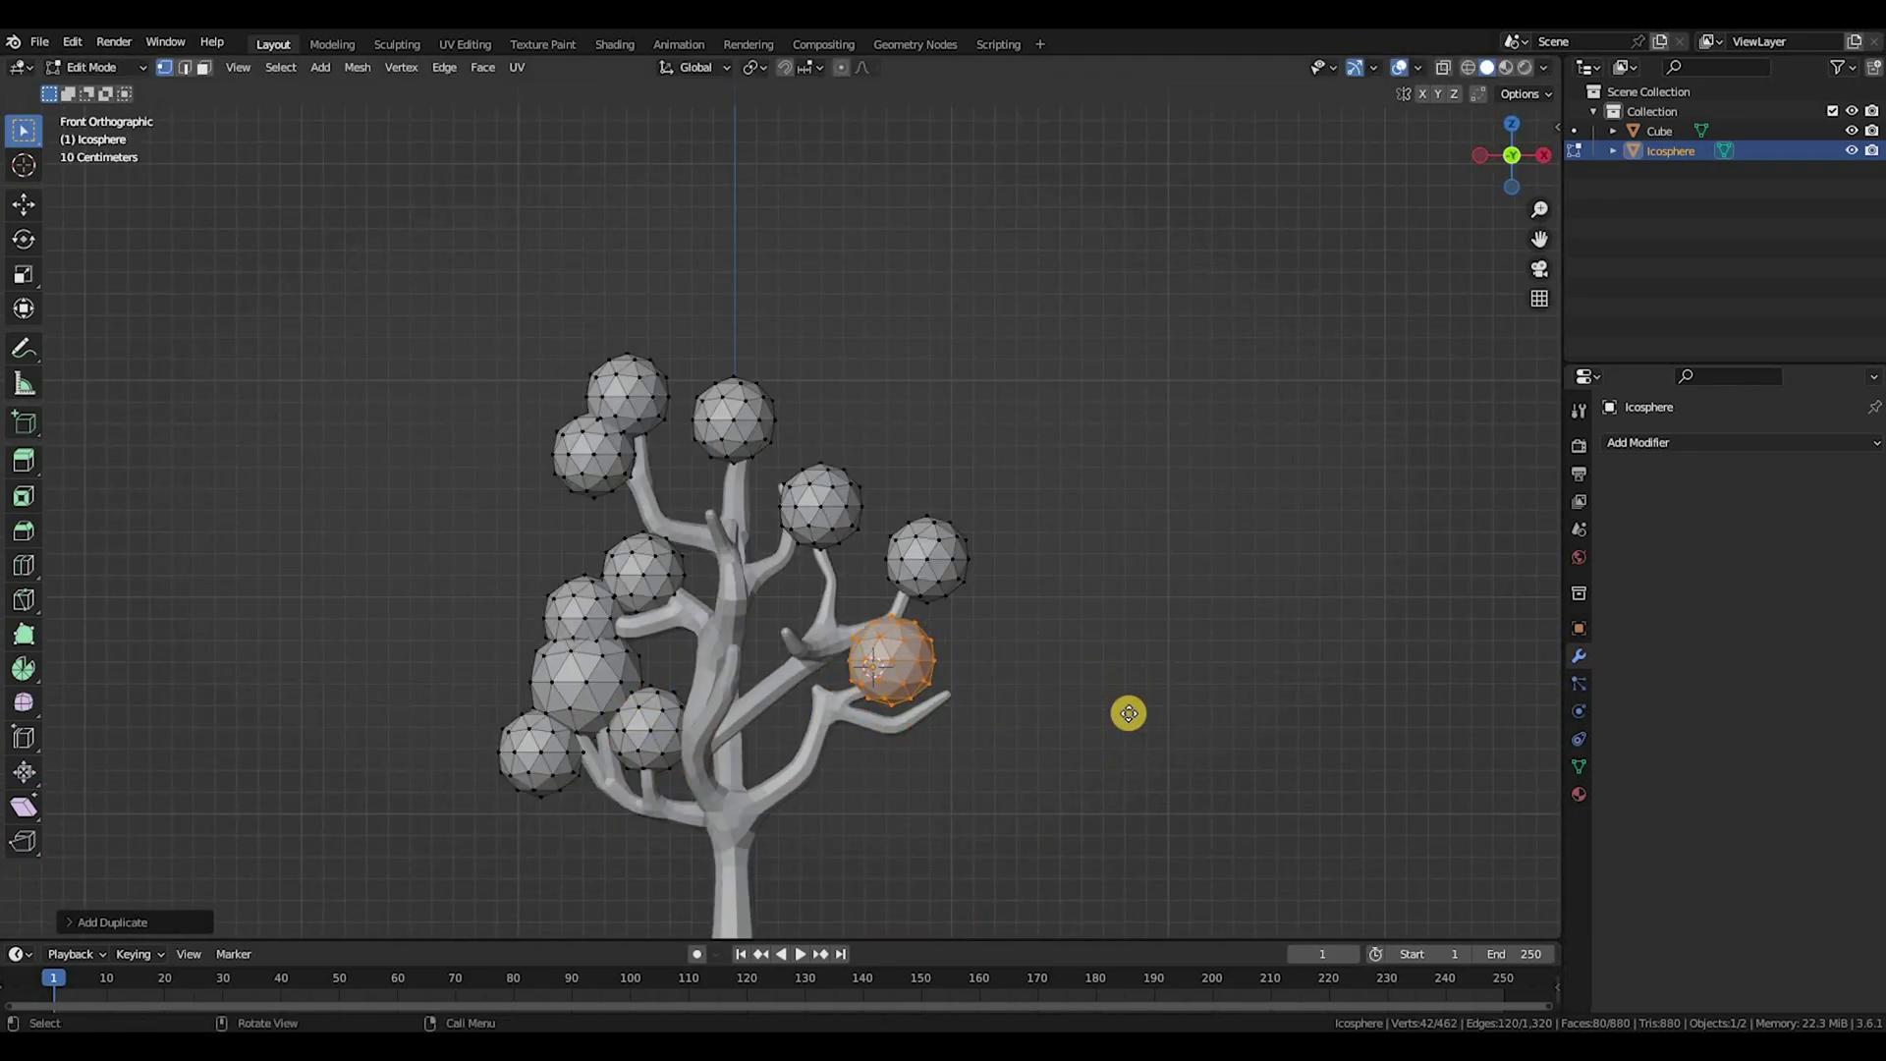
Step: Duplicate foliage spheres onto the remaining bare branch tips, moving a copy along the Y axis onto the front branch
key("shift+d")
left_click(1140, 711)
middle_click_drag(1141, 712, 1049, 707)
key("g")
key("y")
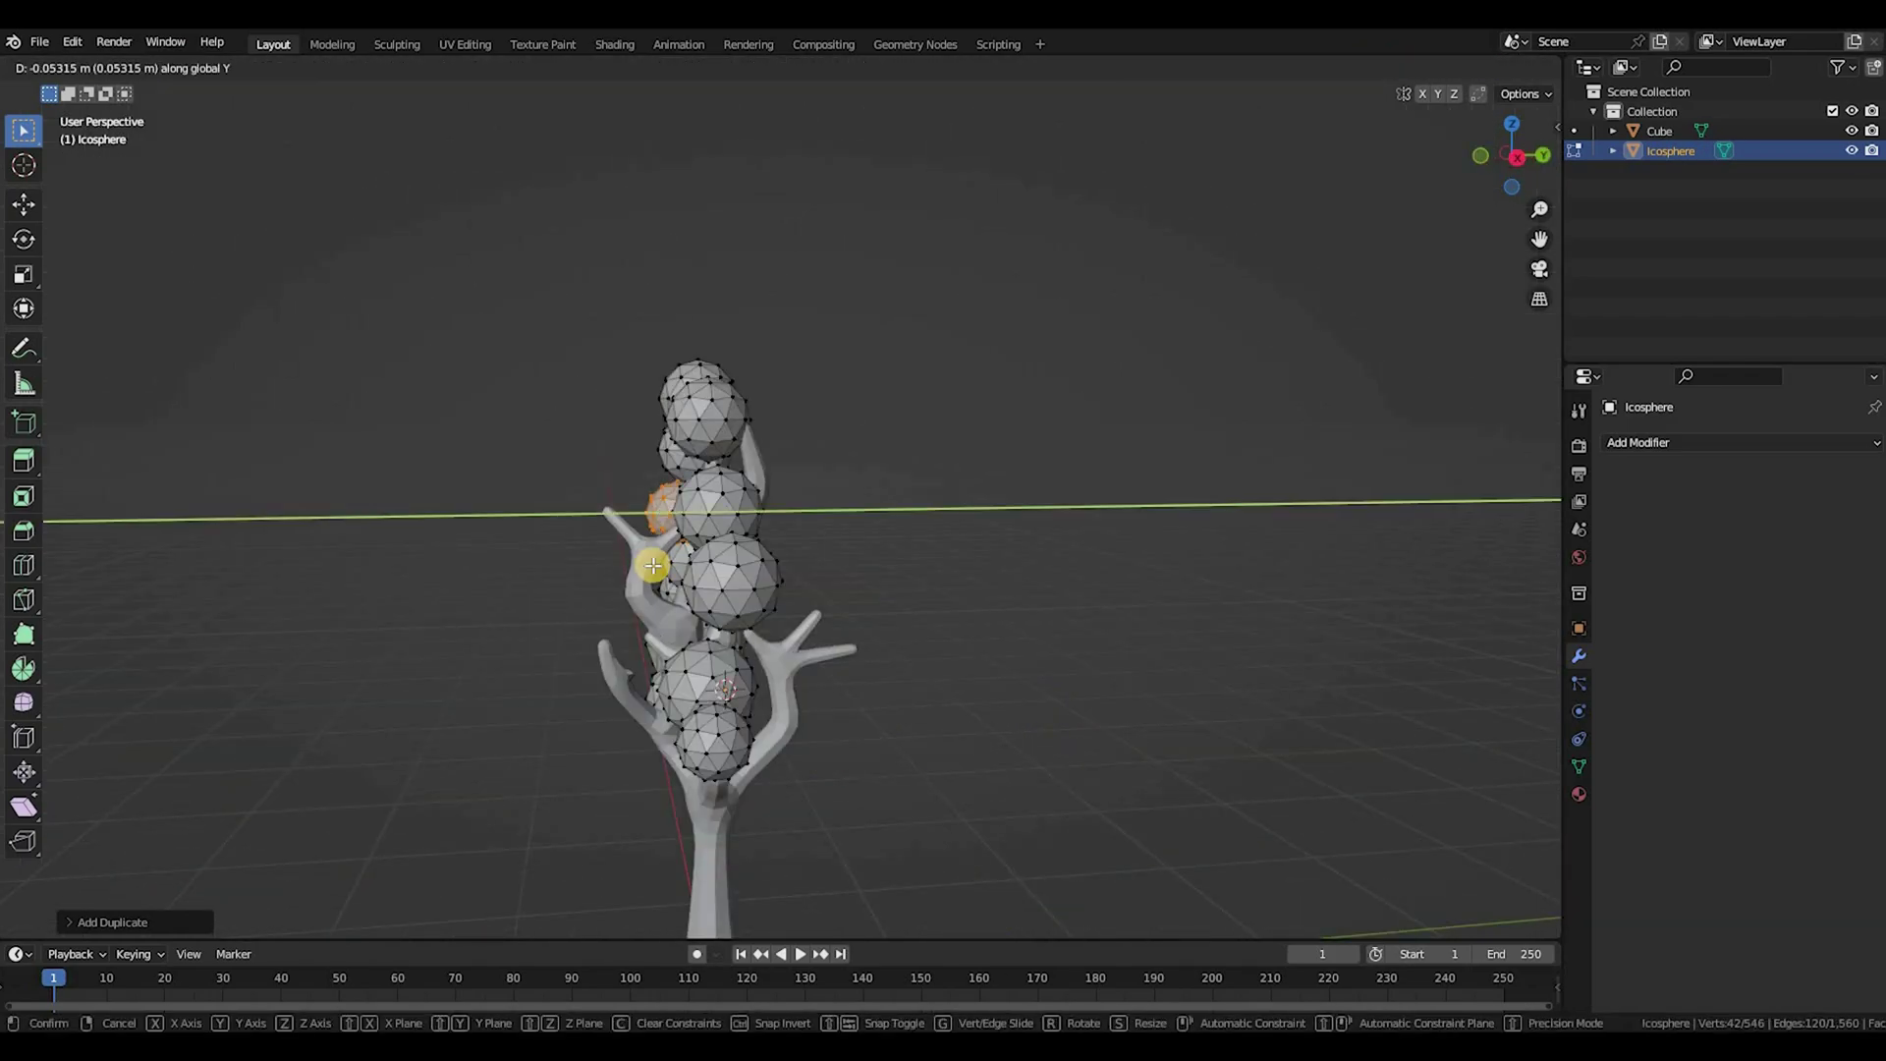
left_click(607, 568)
Step: Duplicate more foliage spheres around the crown and onto the front and back branches in side view
middle_click_drag(878, 563, 806, 629)
key("shift+d")
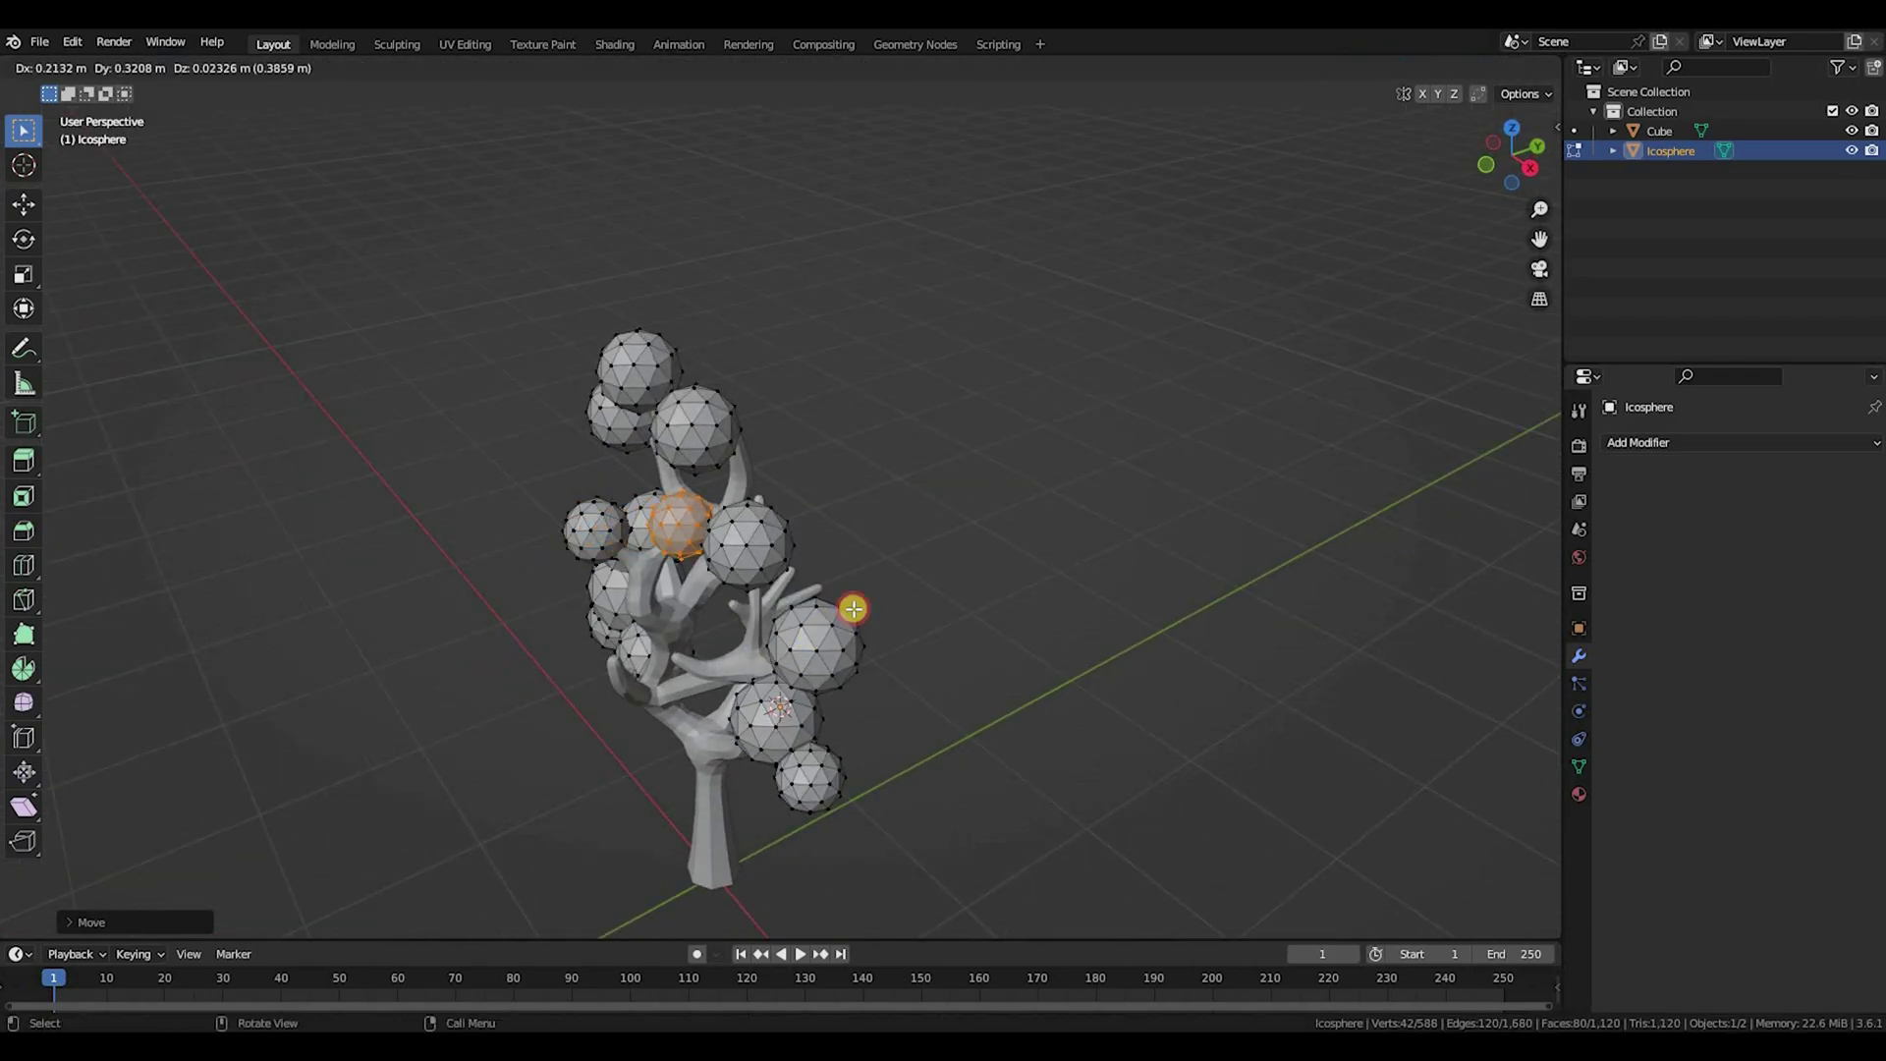
left_click(896, 565)
middle_click_drag(896, 565, 929, 732)
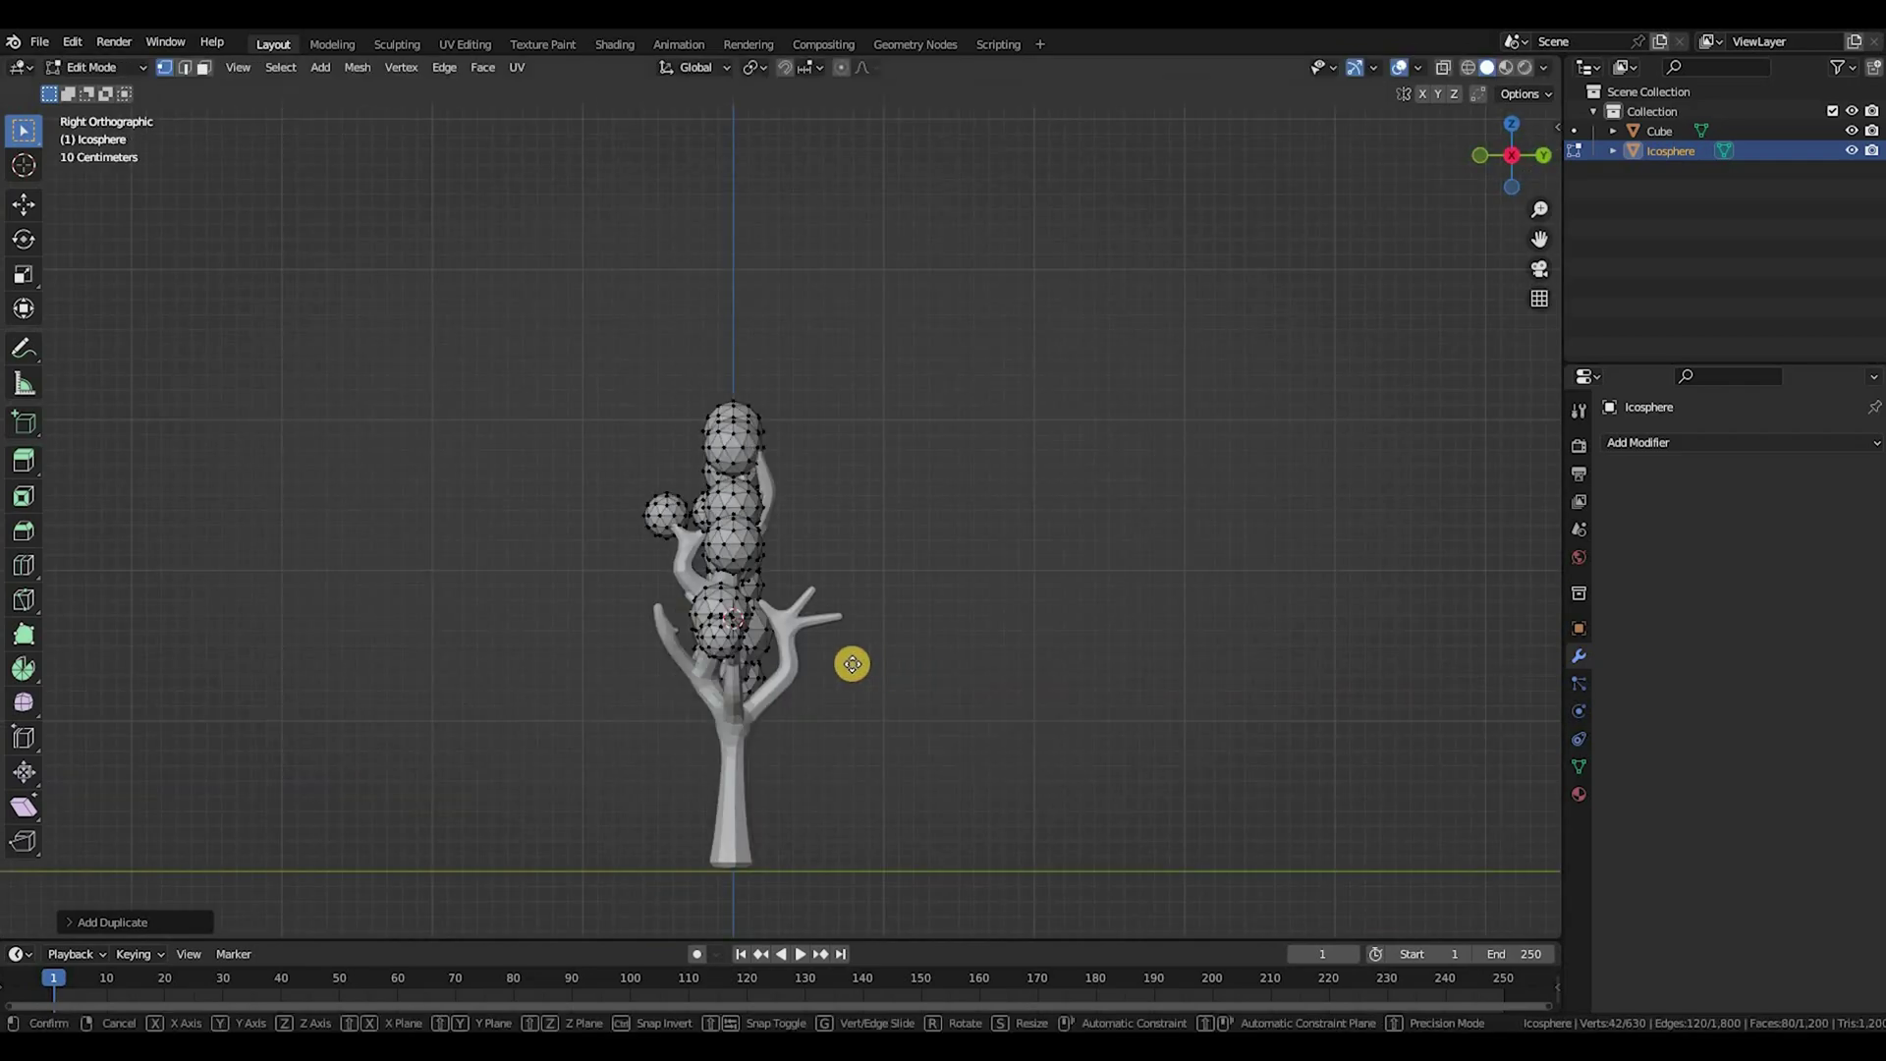
left_click(866, 672)
middle_click_drag(865, 672, 1180, 681)
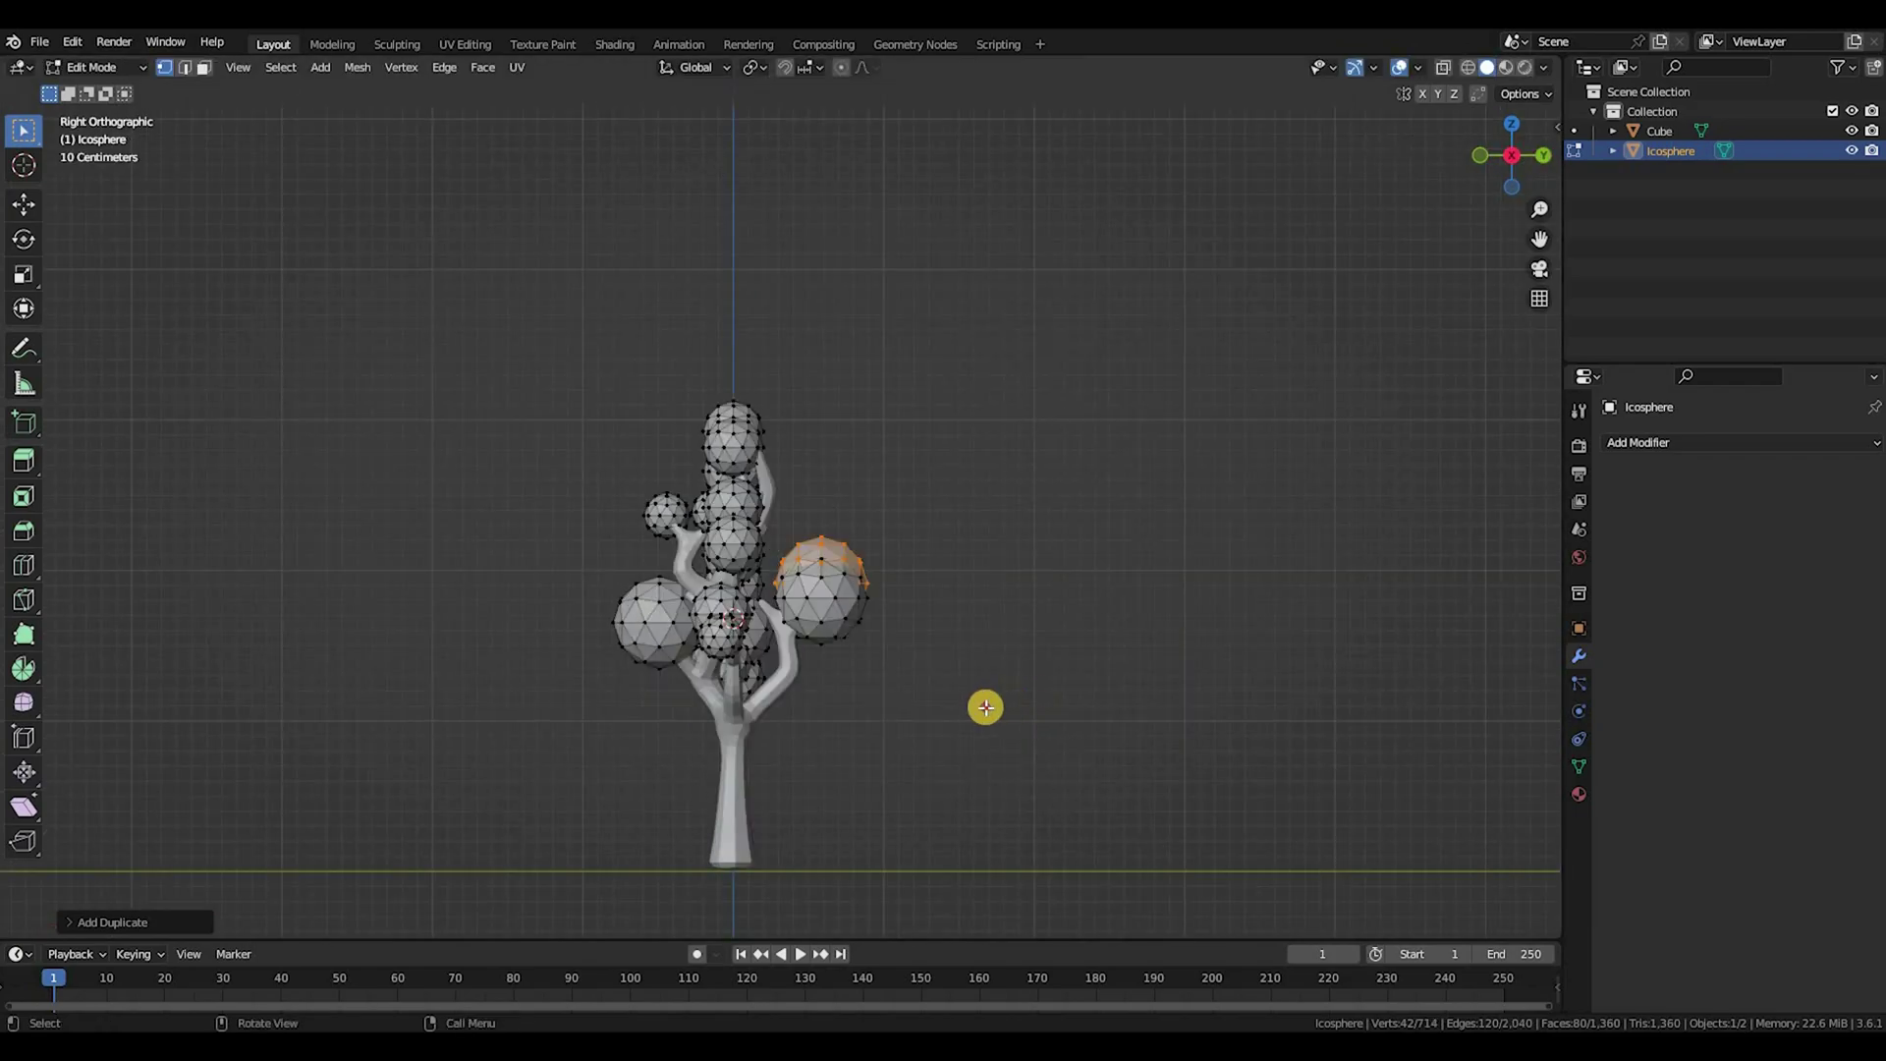
Step: Enlarge a foliage sphere and position large spheres over the upper part of the crown
middle_click_drag(986, 708, 1362, 658, "alt")
key("s")
left_click(1382, 694)
key("g")
left_click(897, 527)
middle_click_drag(796, 510, 725, 505)
key("g")
left_click(918, 451)
Step: Place another foliage sphere in the middle of the crown and enlarge it to fill the gap between branches
middle_click_drag(958, 550, 821, 561)
scroll(865, 610, "up", 2)
middle_click_drag(914, 622, 820, 548)
scroll(819, 549, "up", 3)
scroll(1006, 543, "down", 4)
middle_click_drag(1006, 543, 1041, 703)
key("g")
key("s")
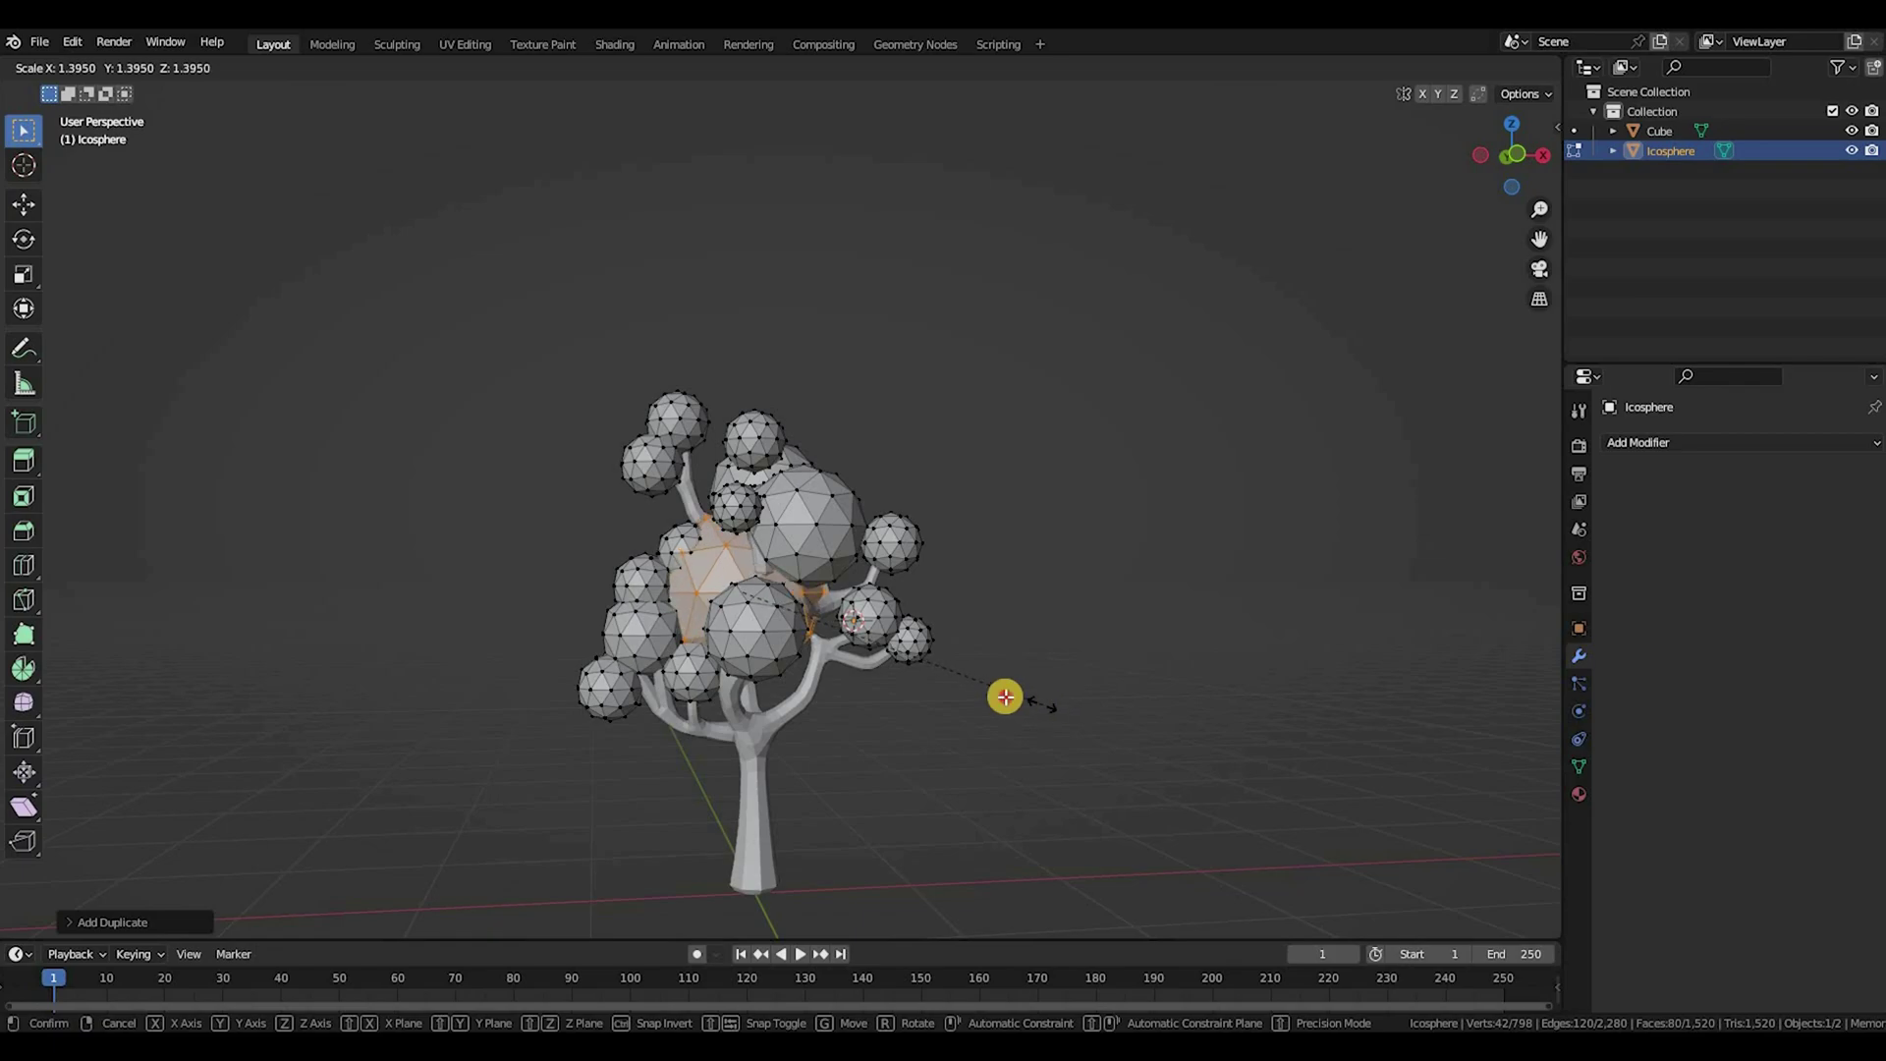
left_click(982, 687)
scroll(815, 648, "up", 1)
mouse_move(855, 648)
middle_mouse_down()
mouse_move(939, 653)
mouse_move(864, 658)
middle_mouse_up()
middle_click_drag(1044, 555, 1160, 579)
Step: Return to Object Mode and select the tree together with its foliage spheres
key("Tab")
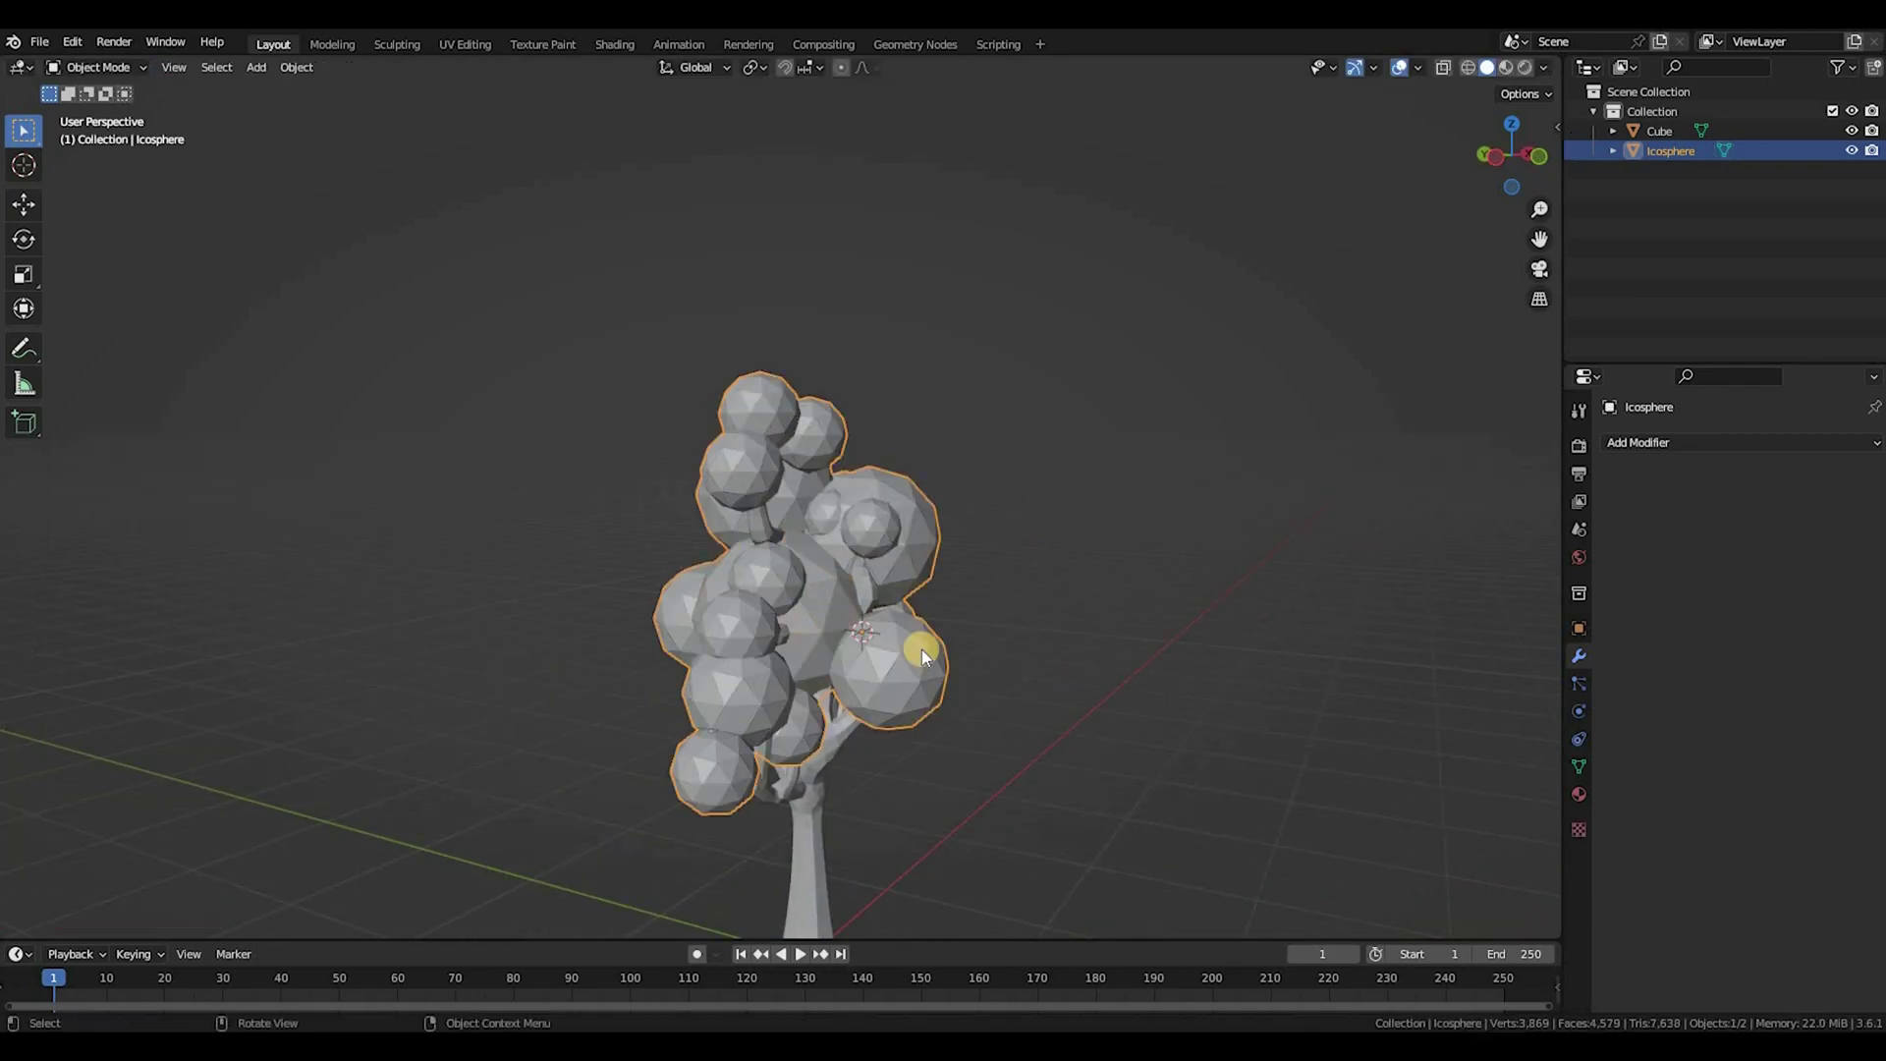
key("alt+a")
middle_click_drag(921, 651, 746, 658)
left_click_drag(1122, 819, 433, 178)
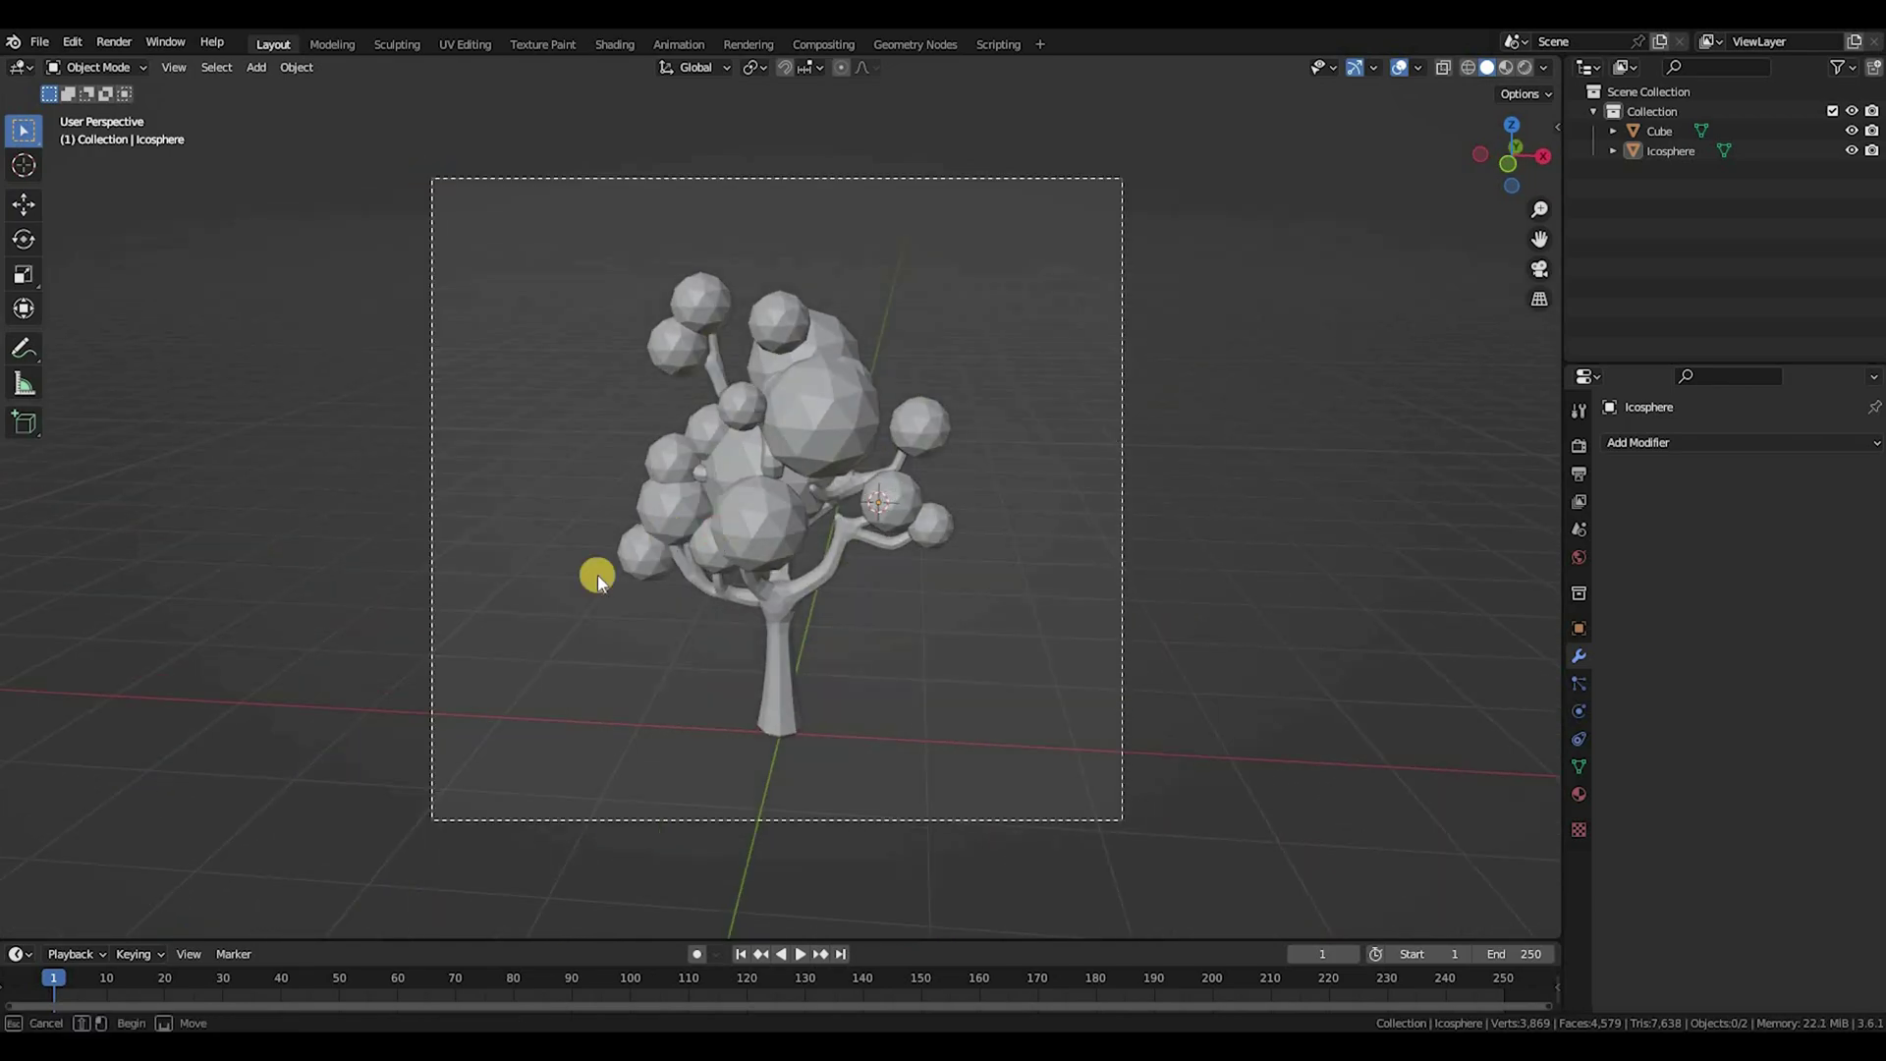
left_click_drag(597, 575, 433, 178)
middle_click_drag(339, 407, 440, 418)
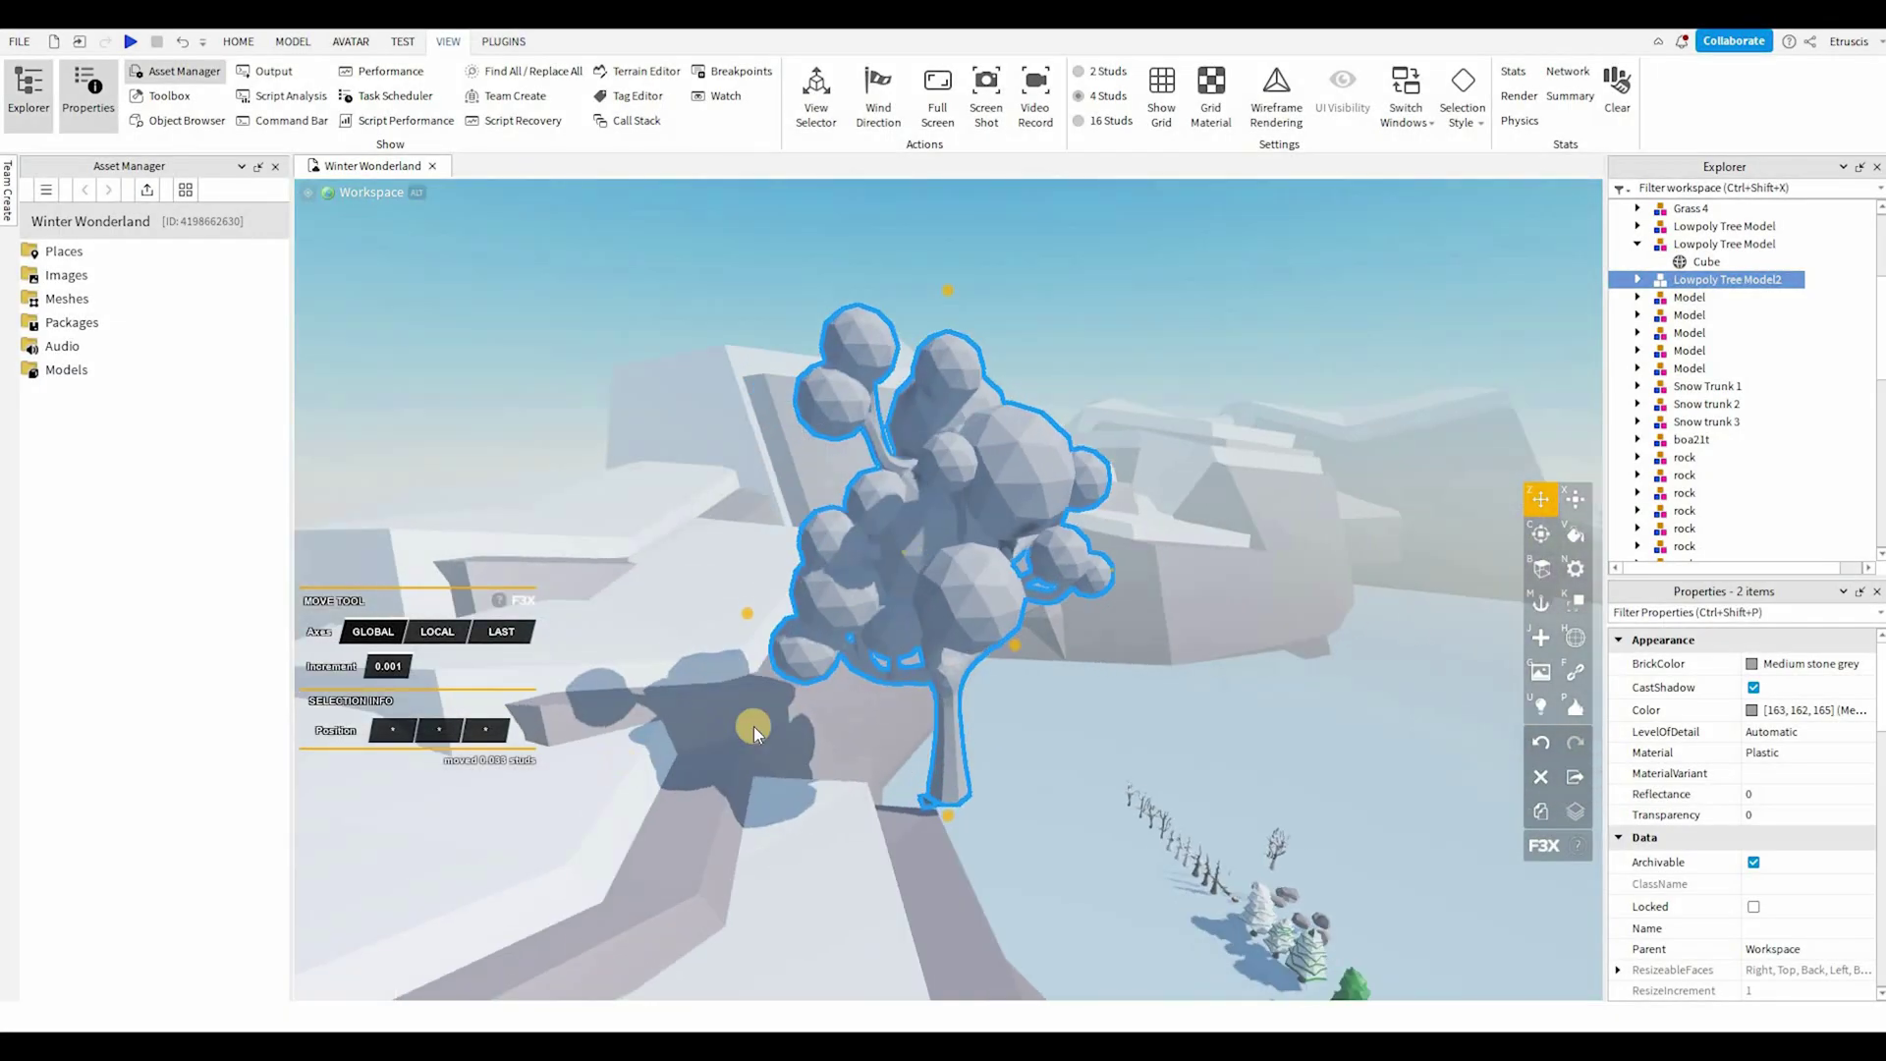
Step: Switch to Roblox Studio and examine the imported foliage tree from several sides
right_click_drag(752, 727, 929, 639)
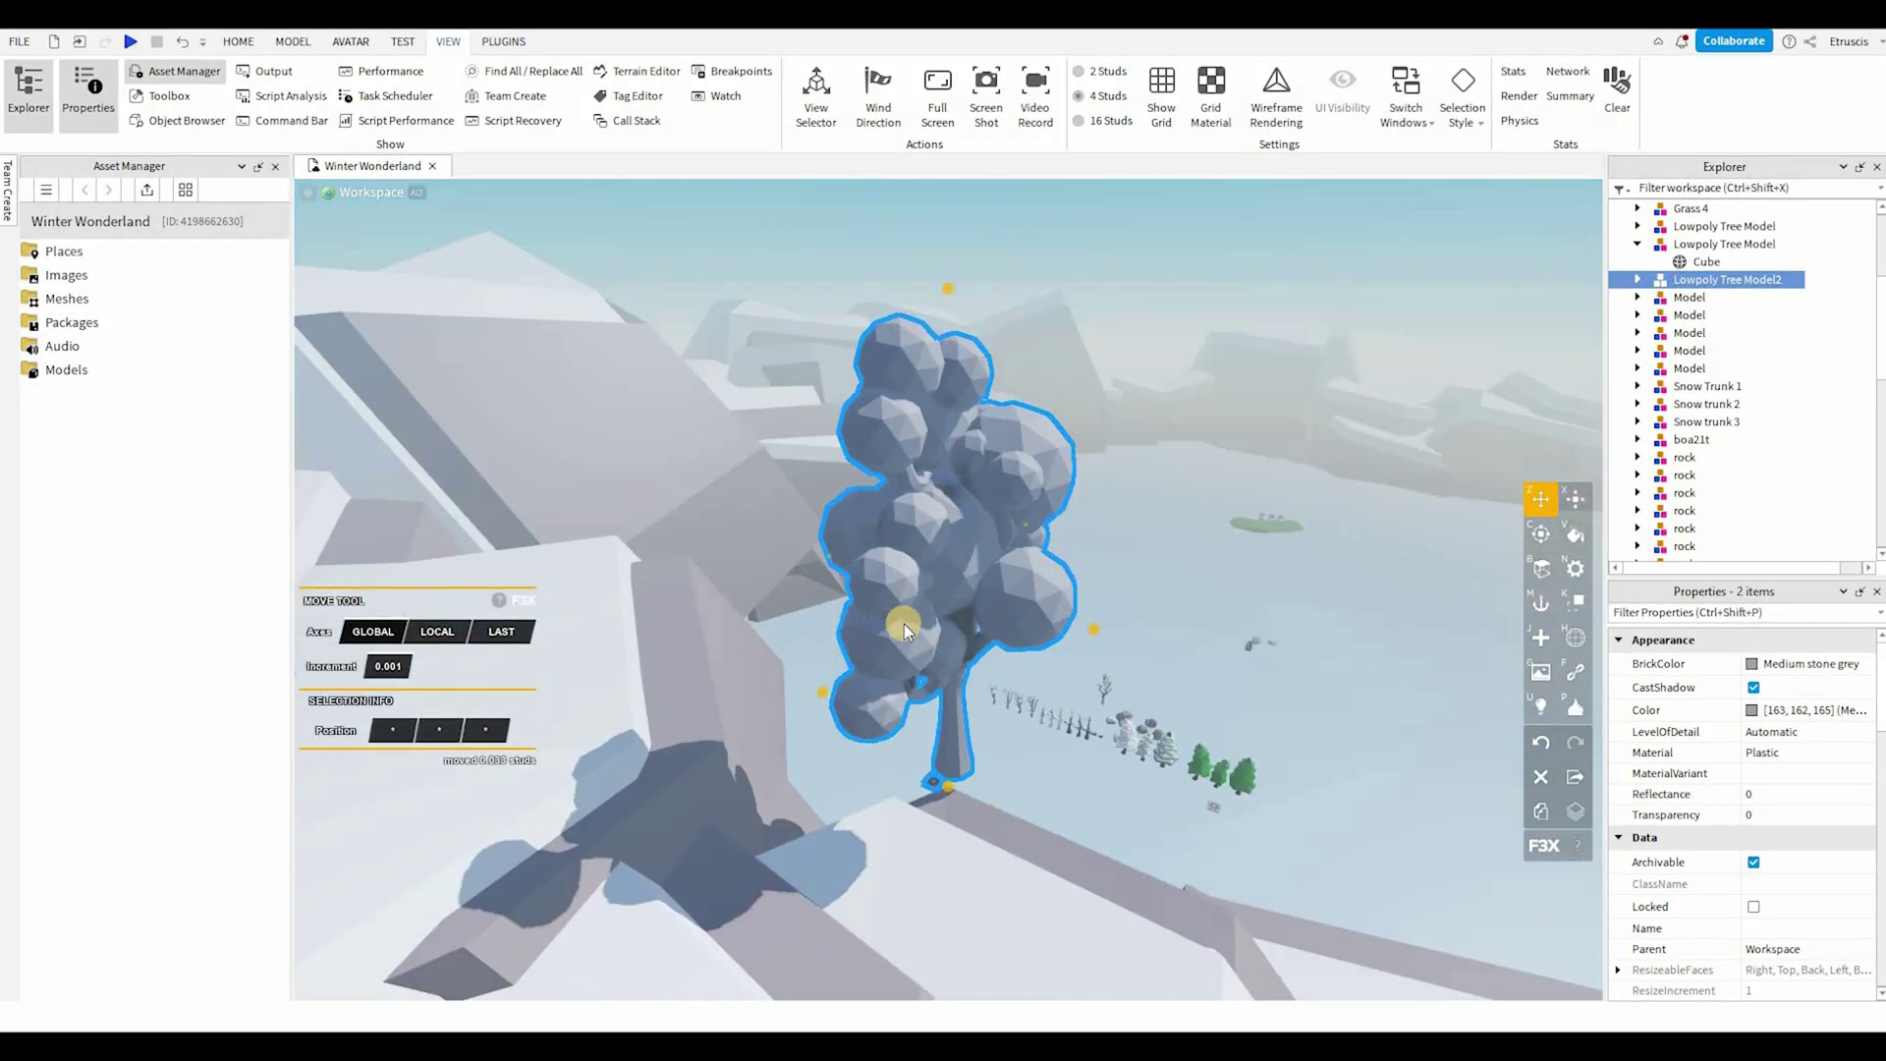
right_click_drag(1028, 582, 1065, 663)
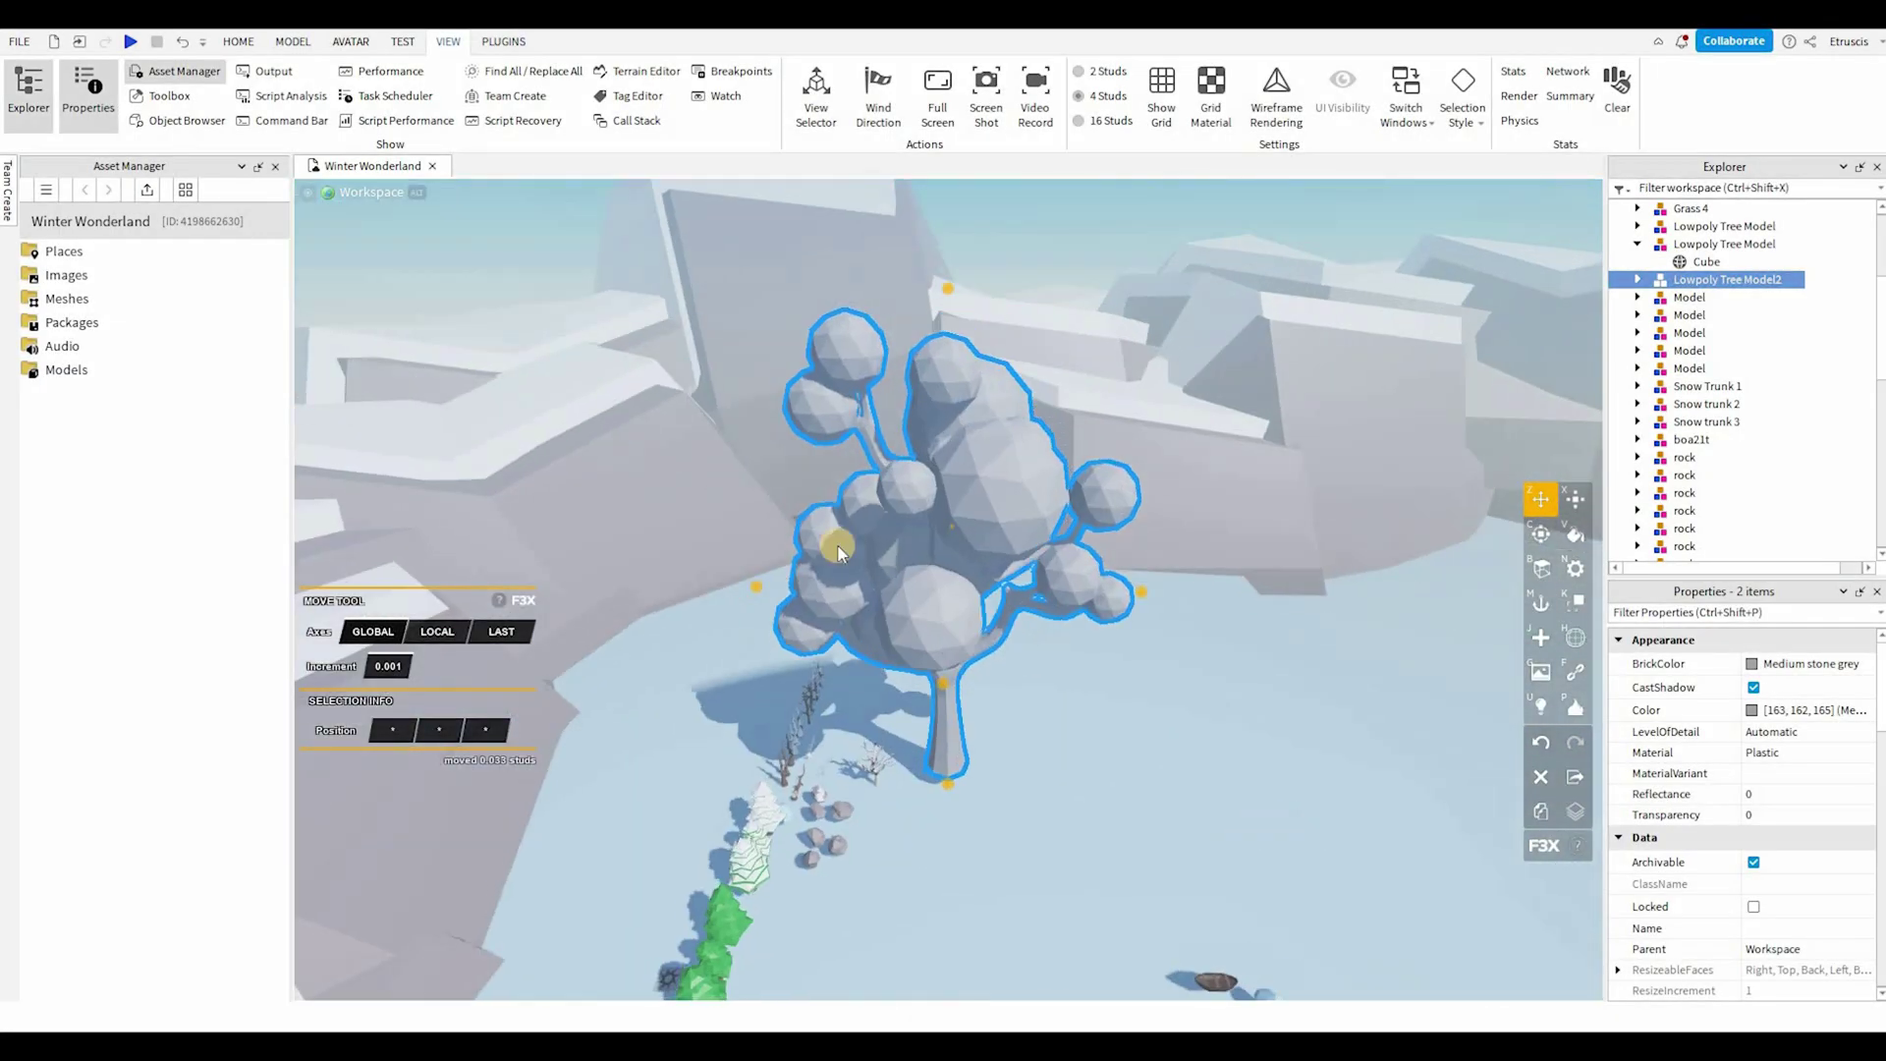
Step: Scale the foliage tree model down with Model Resize and set it on the snow near the bare tree
right_click_drag(598, 179, 298, 150)
left_click(275, 166)
left_click(503, 42)
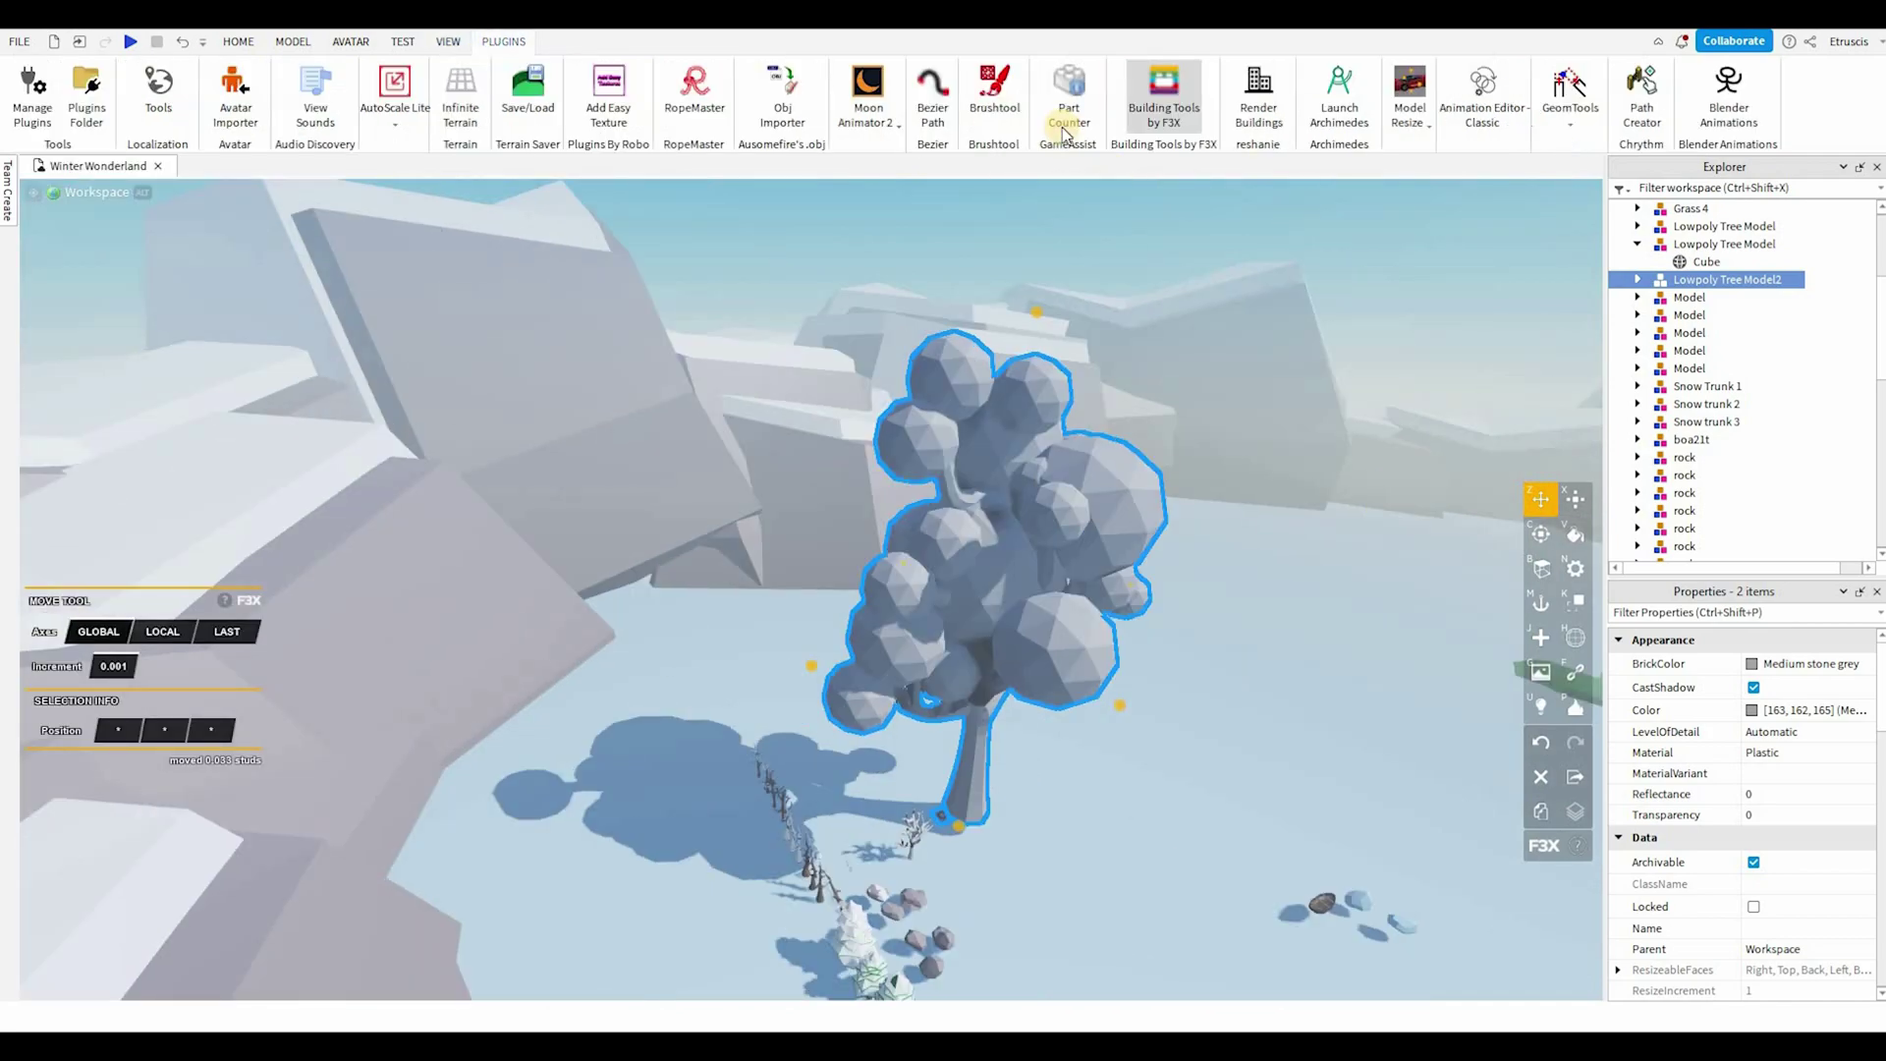
left_click(1412, 98)
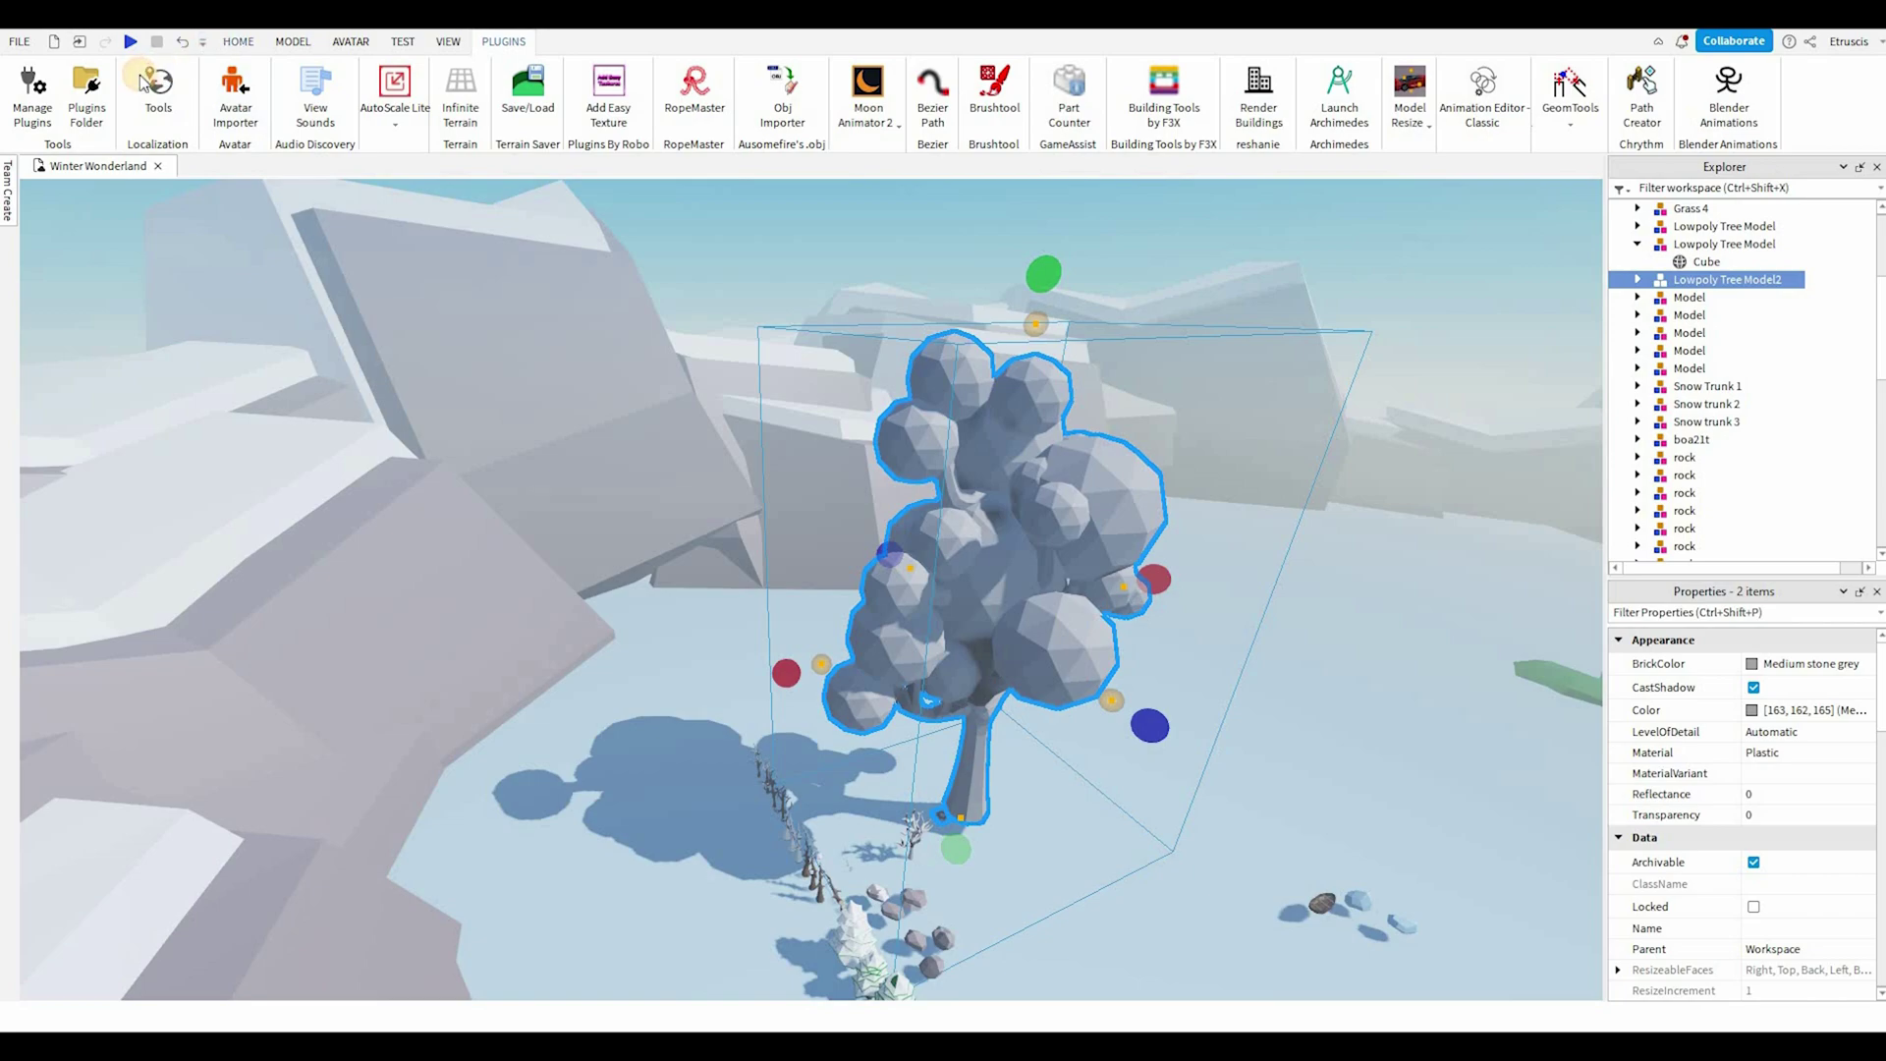
left_click(238, 42)
left_click(147, 88)
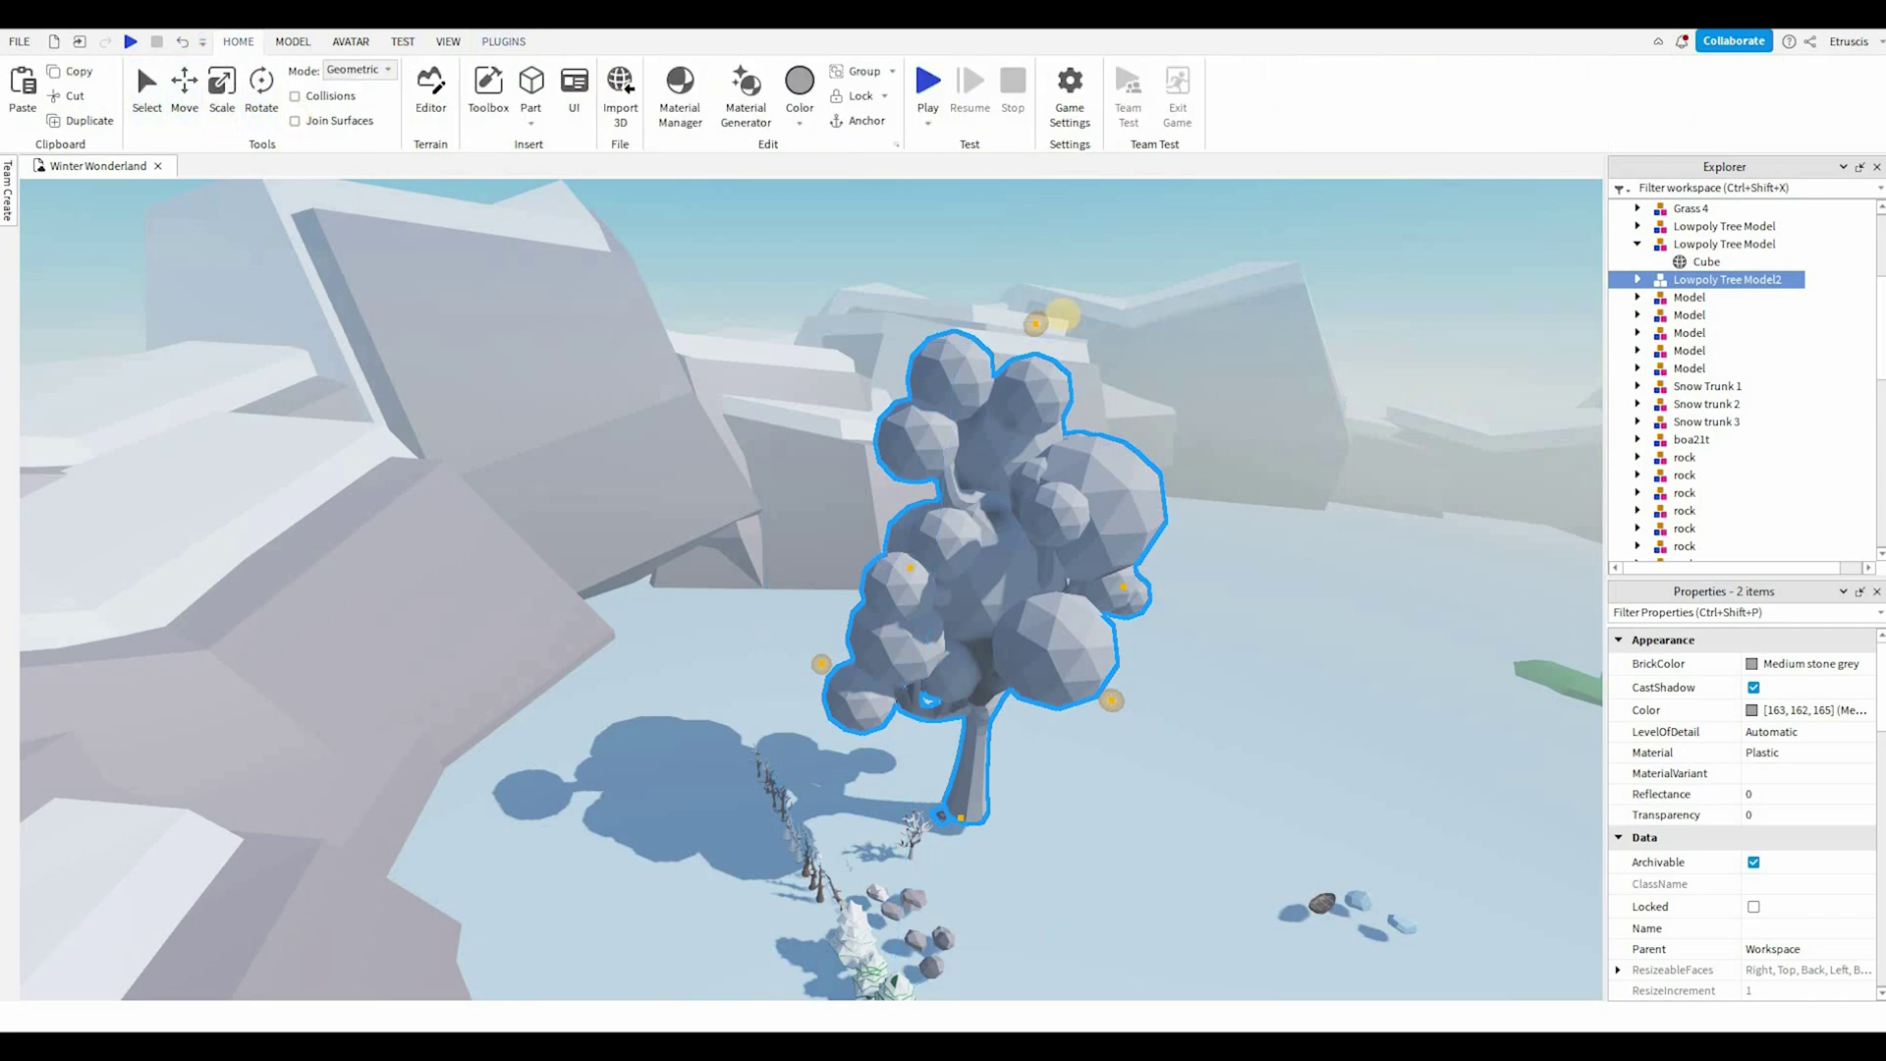
left_click(503, 43)
left_click_drag(997, 456, 983, 710)
right_click_drag(914, 600, 835, 589)
key("f")
left_click_drag(808, 300, 809, 568)
key("f")
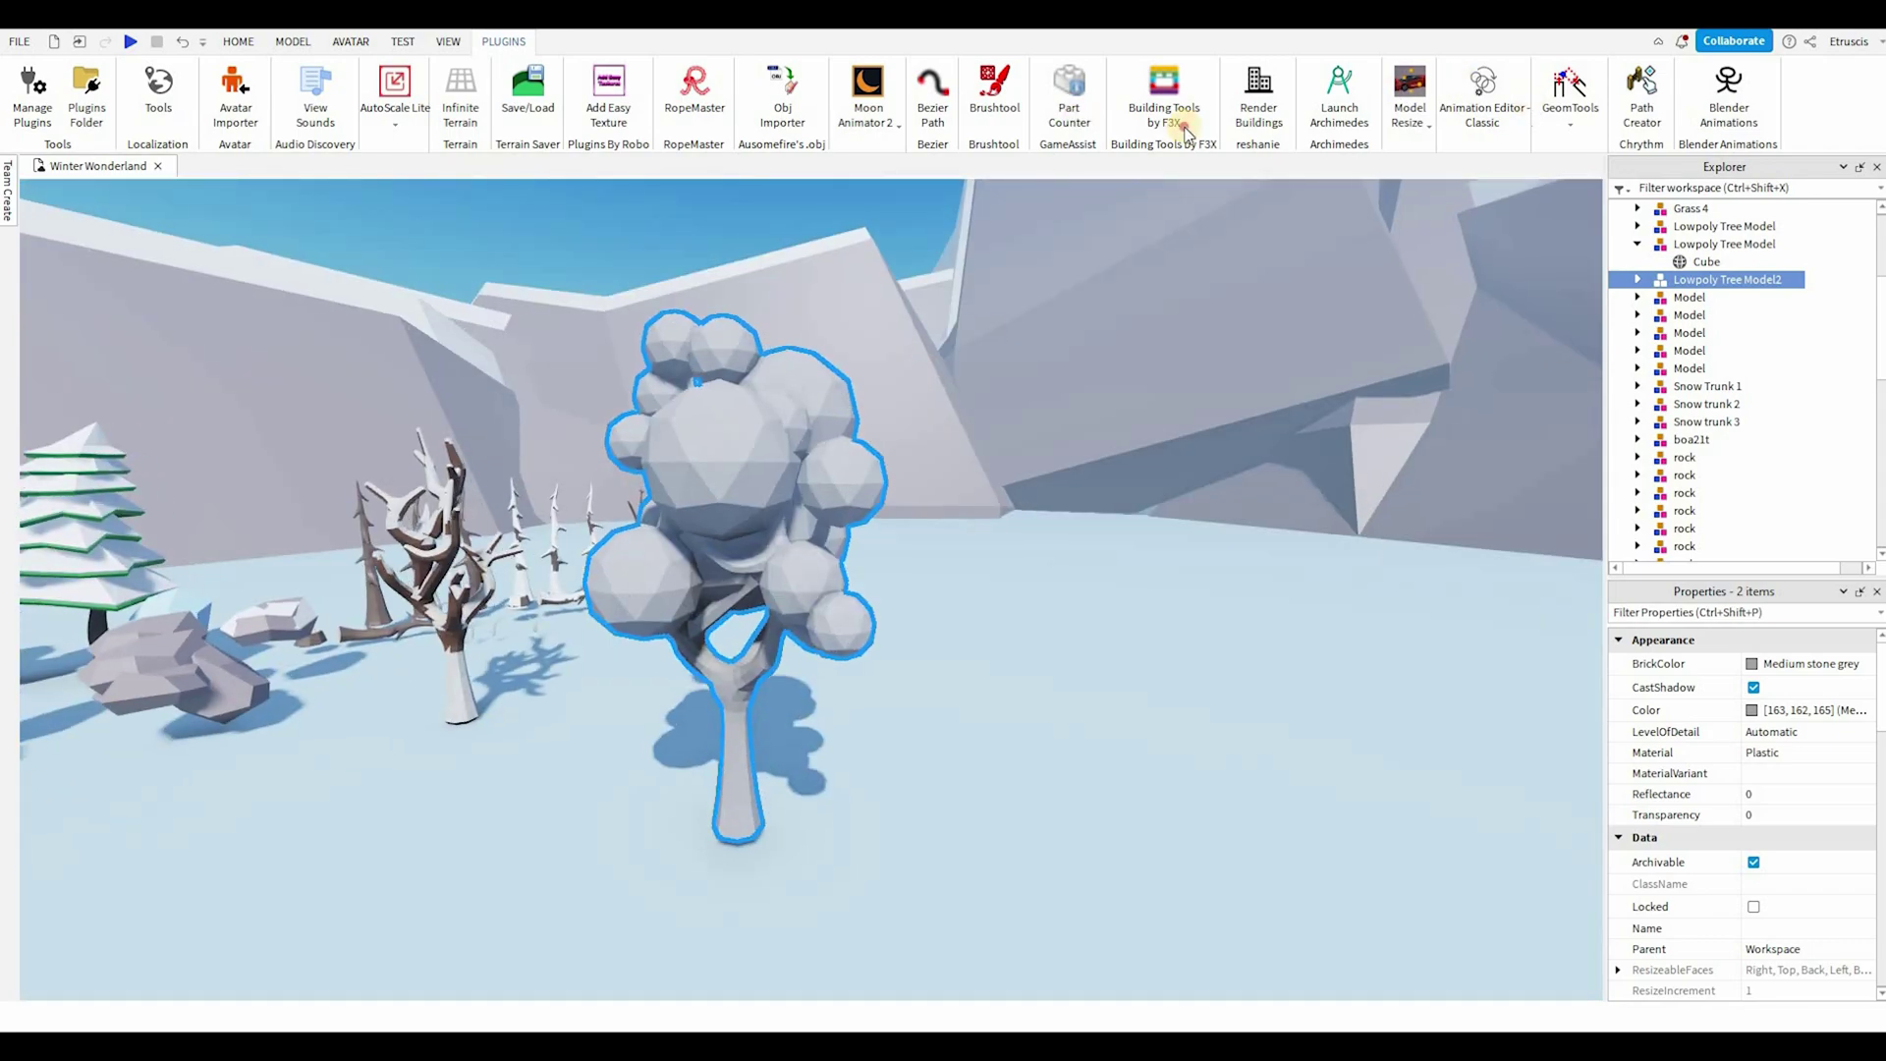
Step: Paint the tree's foliage mesh Camo green with the Building Tools by F3X Paint tool
left_click(1164, 94)
left_click_drag(799, 714, 580, 796)
right_click_drag(1045, 658, 1004, 582)
right_click_drag(1030, 722, 1032, 725)
left_click(821, 500)
right_click_drag(822, 499, 842, 534)
key("v")
right_click_drag(120, 586, 120, 587)
key("d")
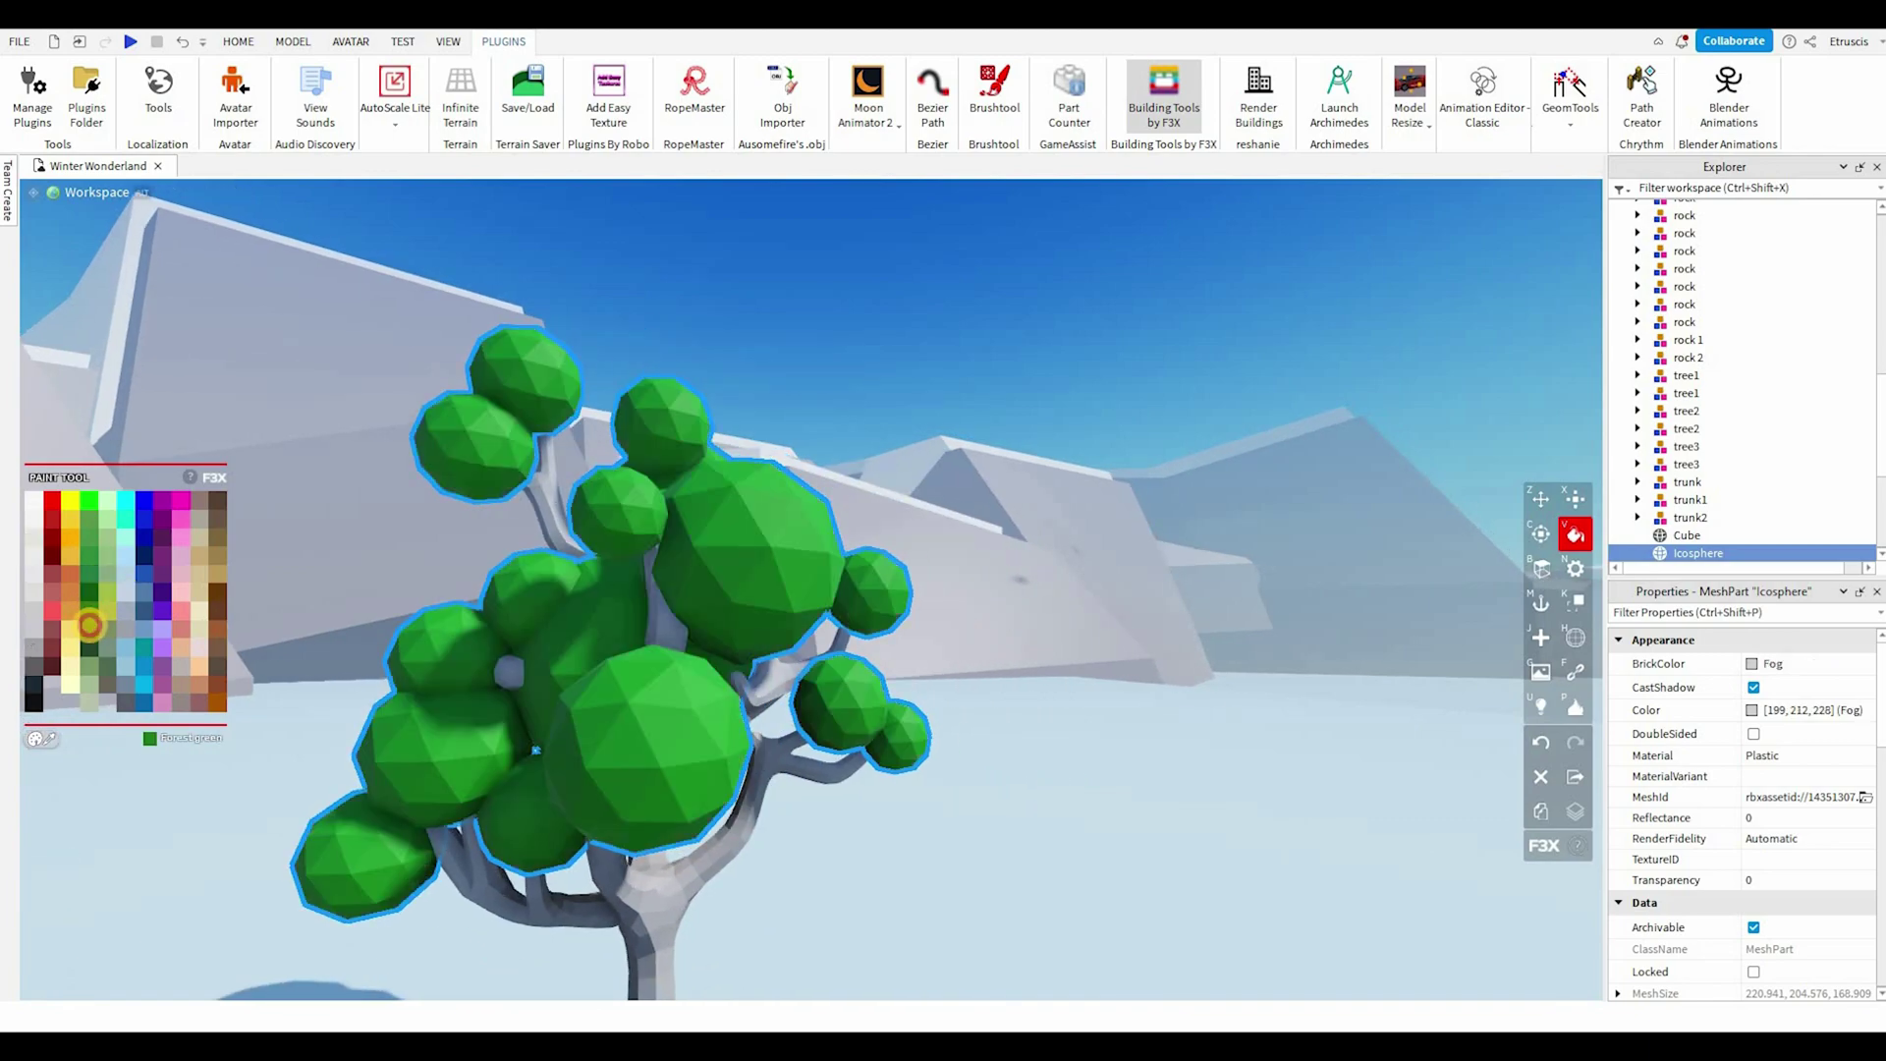
left_click(89, 643)
key("a")
left_click(90, 594)
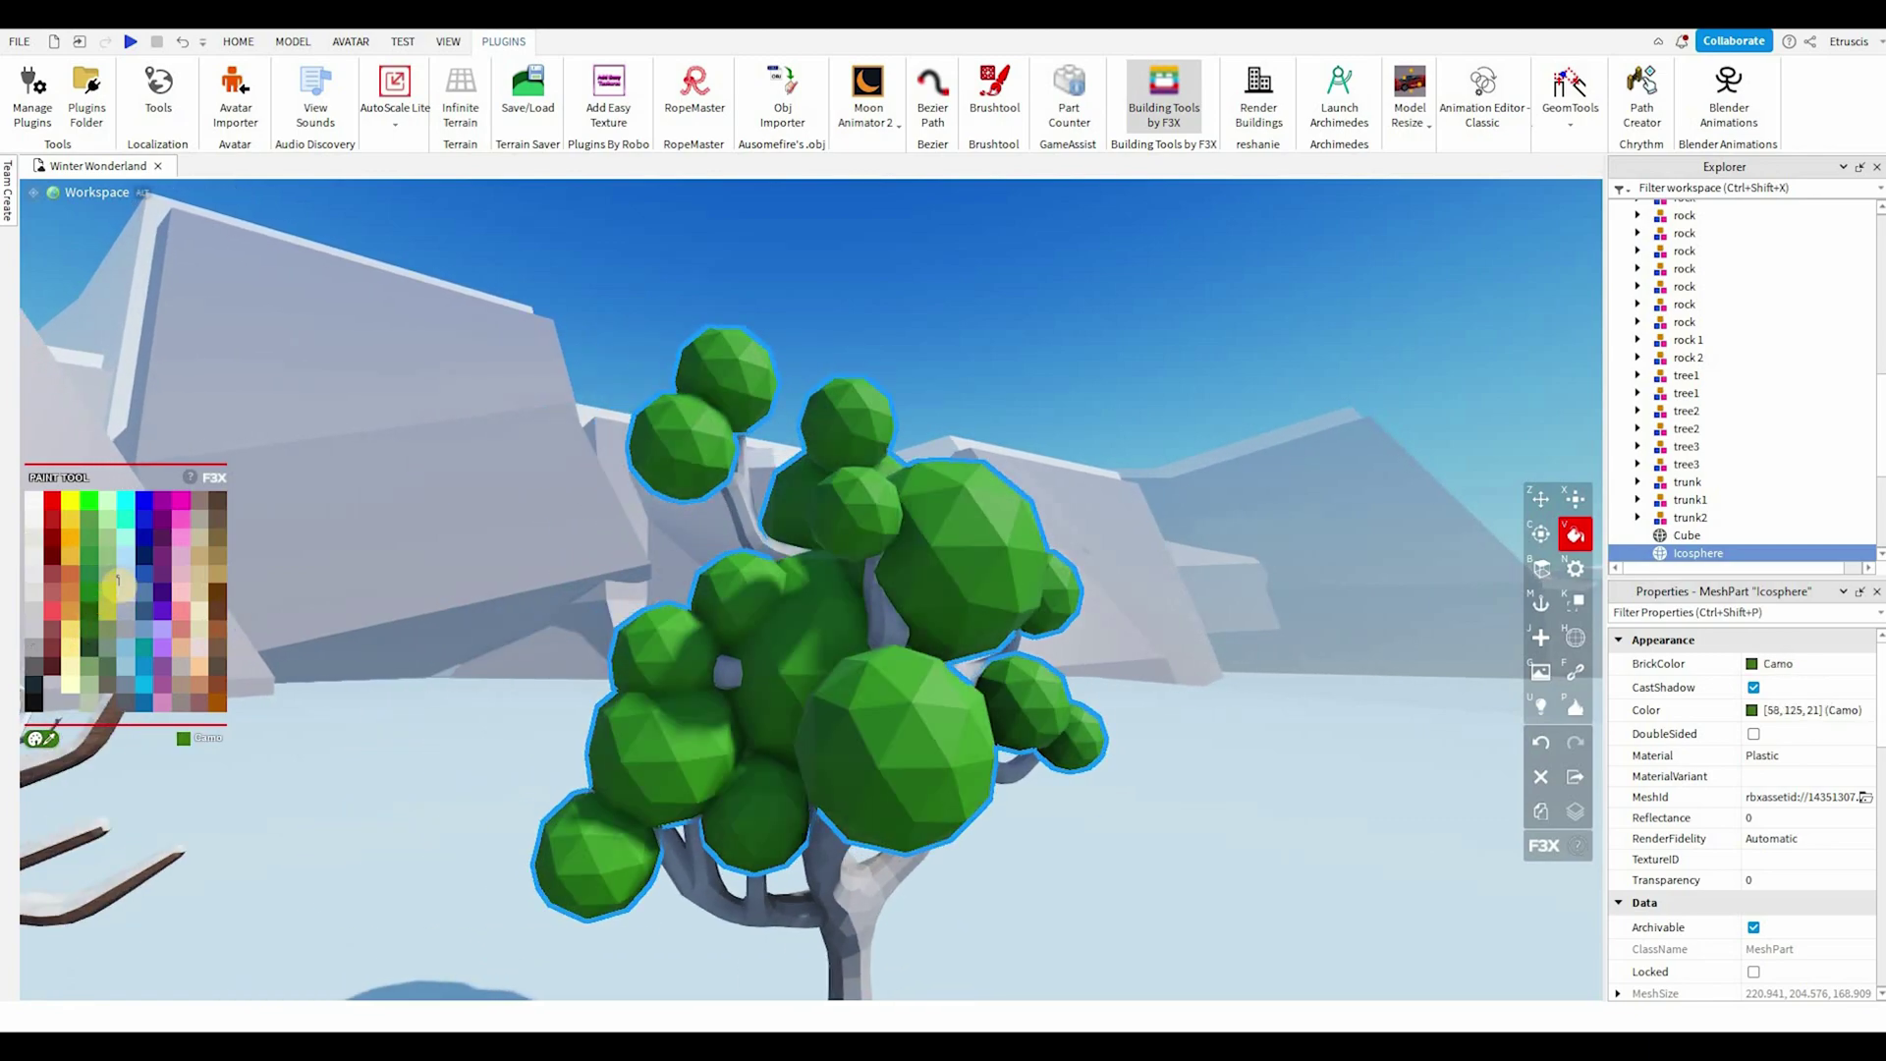
Step: Select the trunk and branches mesh and paint it Rust brown, keeping the foliage material as Plastic
key("n")
left_click(145, 549)
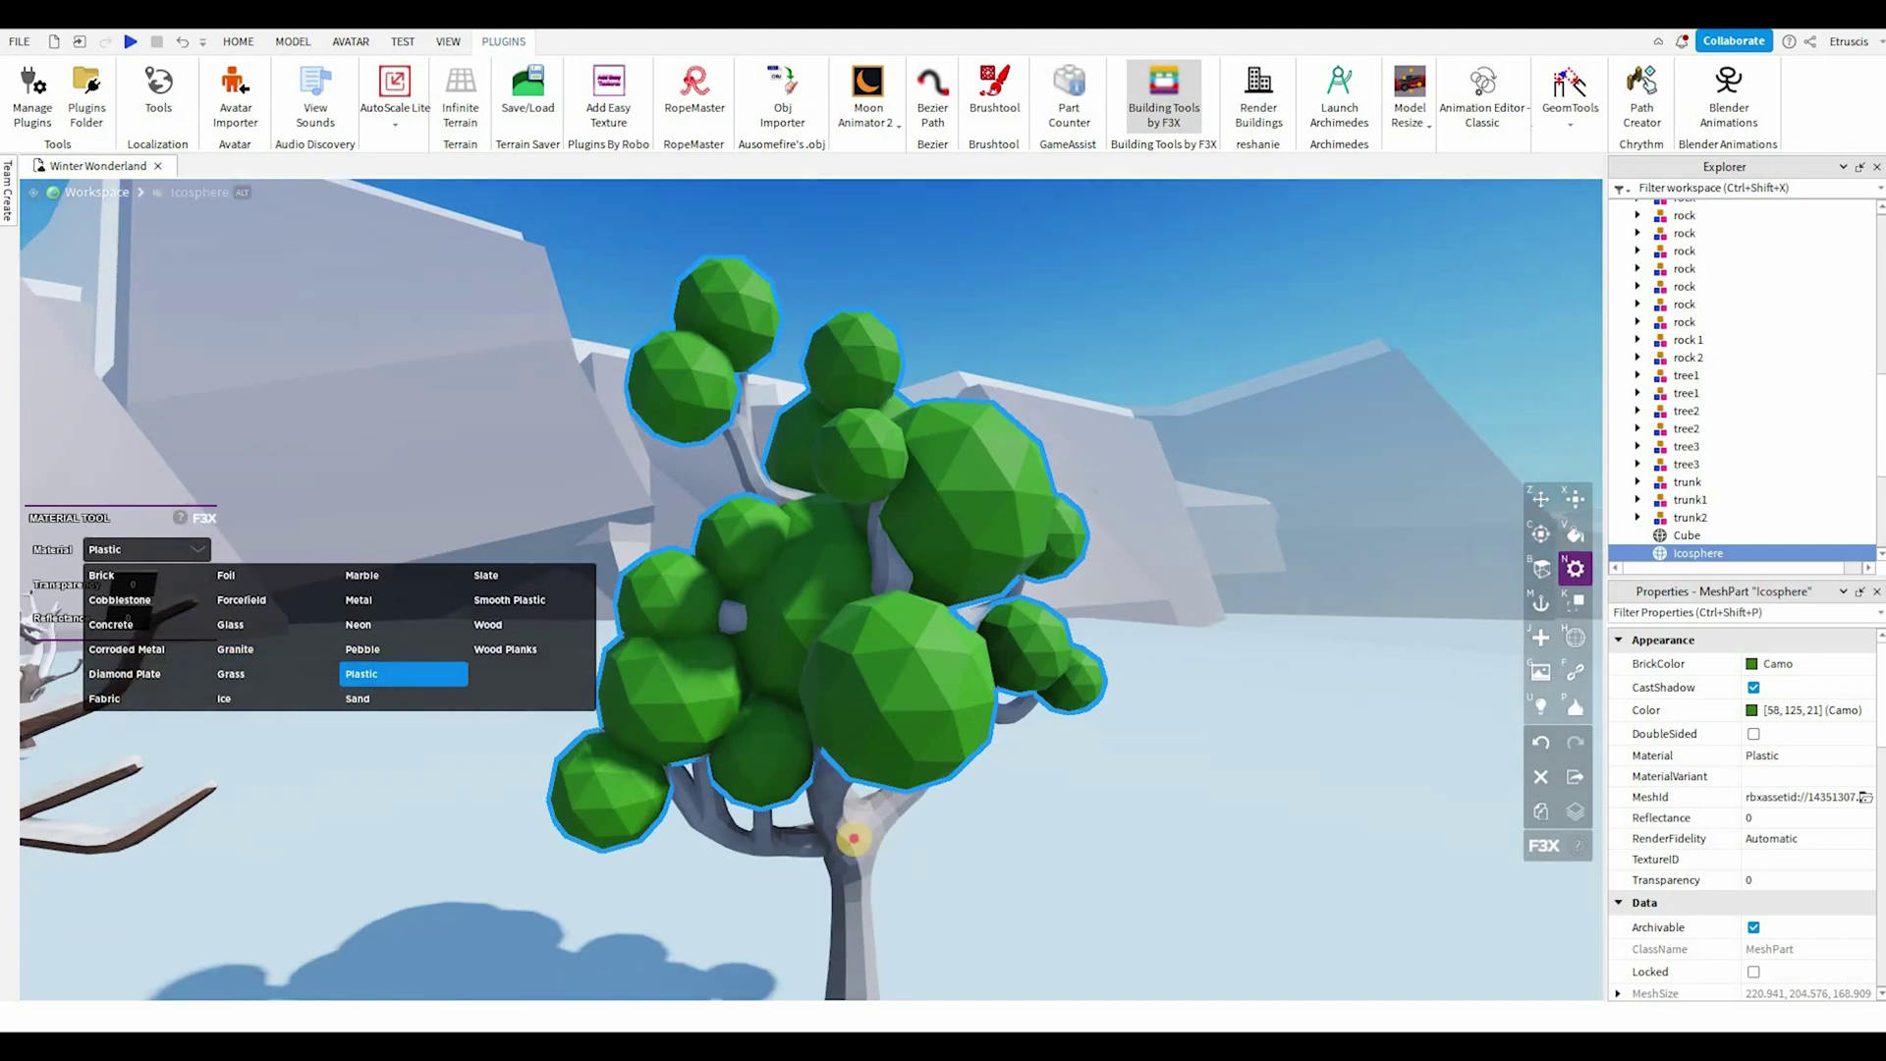
key("z")
left_click(850, 875)
key("v")
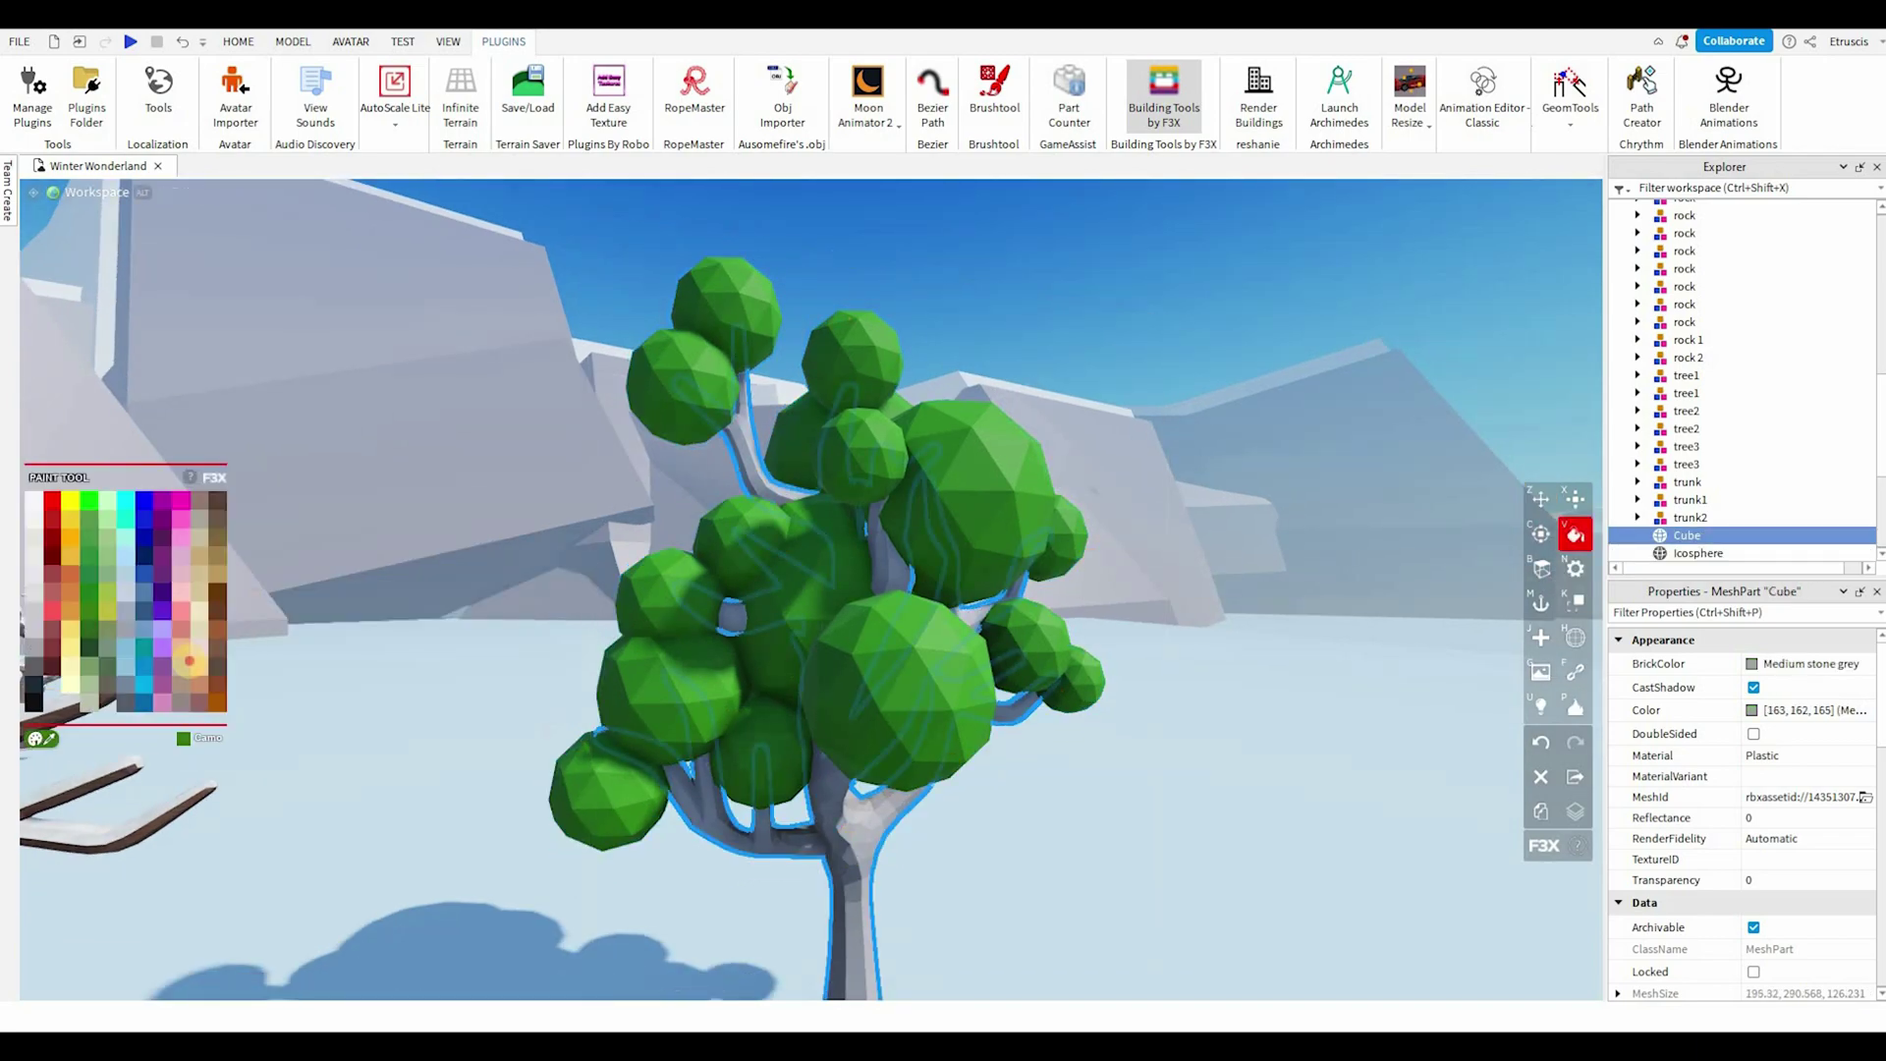
Step: Try deleting the trunk and foliage together, and undo the deletion
left_click(871, 652, "shift")
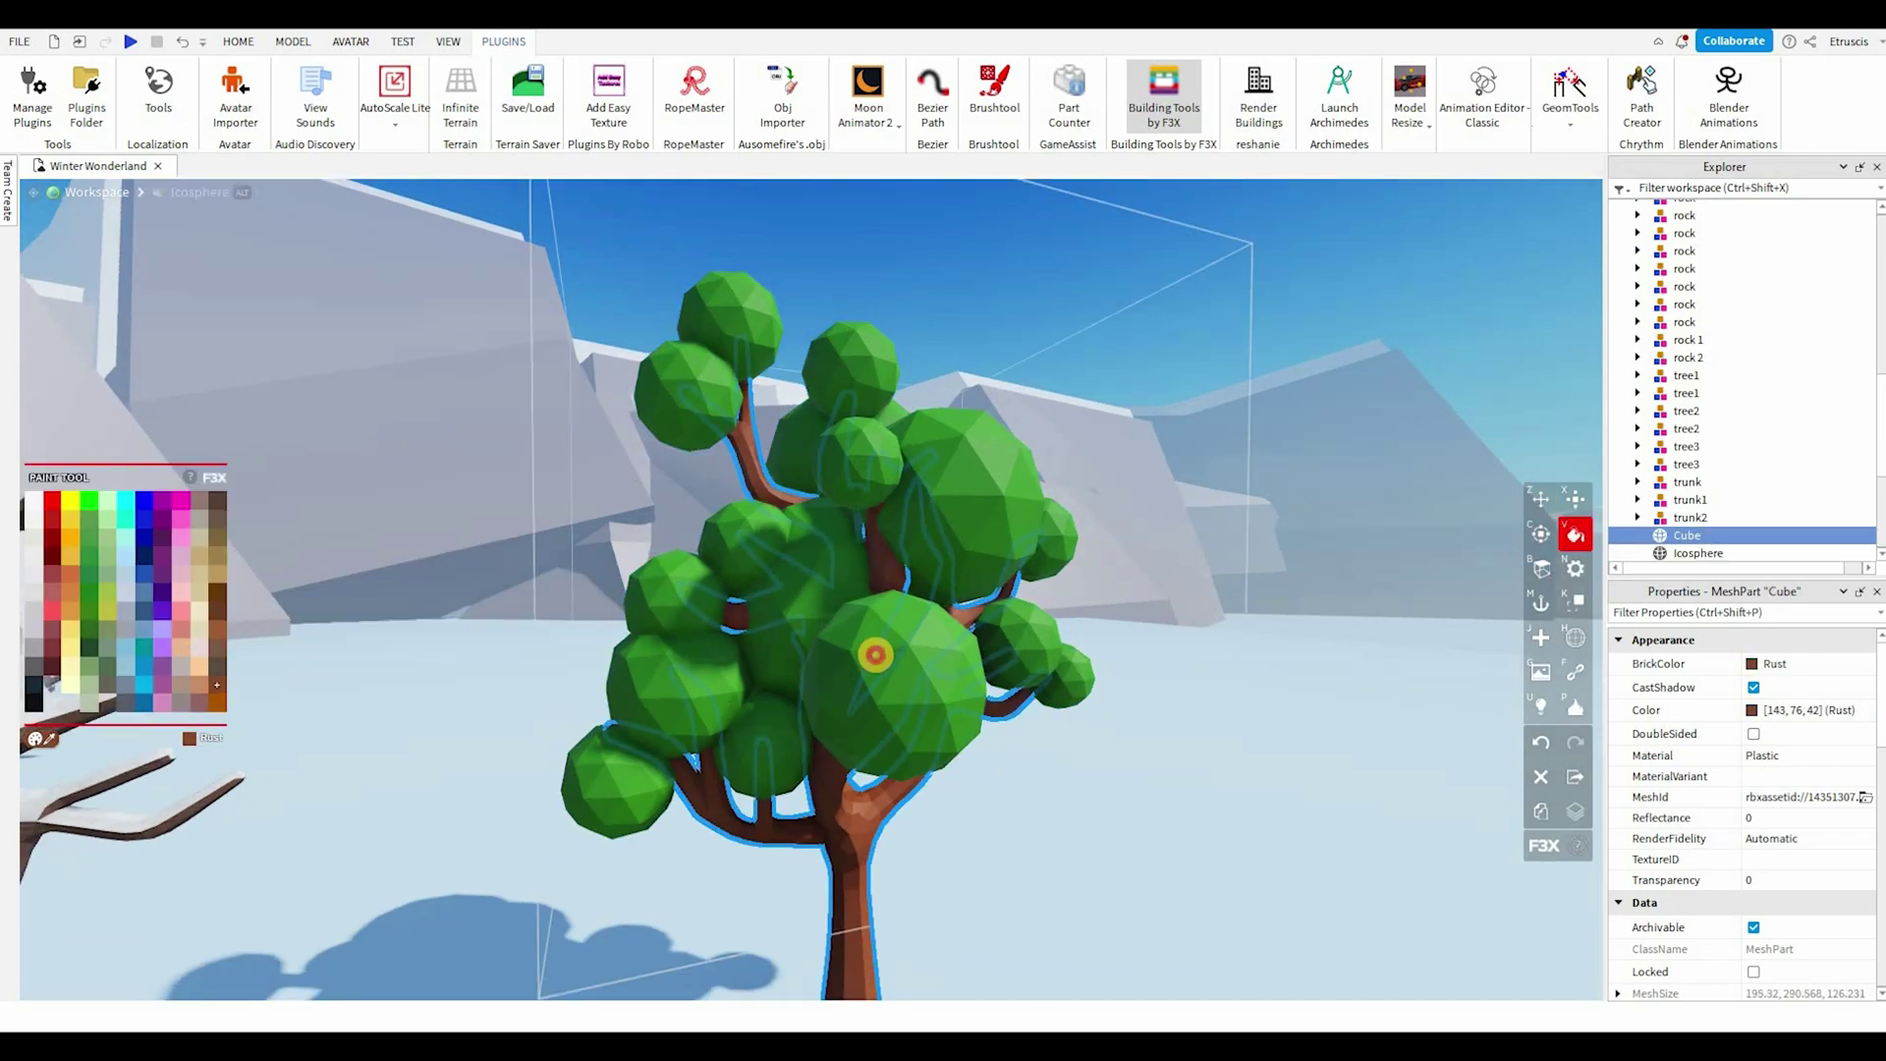
left_click(837, 691)
key("z")
right_click_drag(831, 688, 821, 700)
key("Delete")
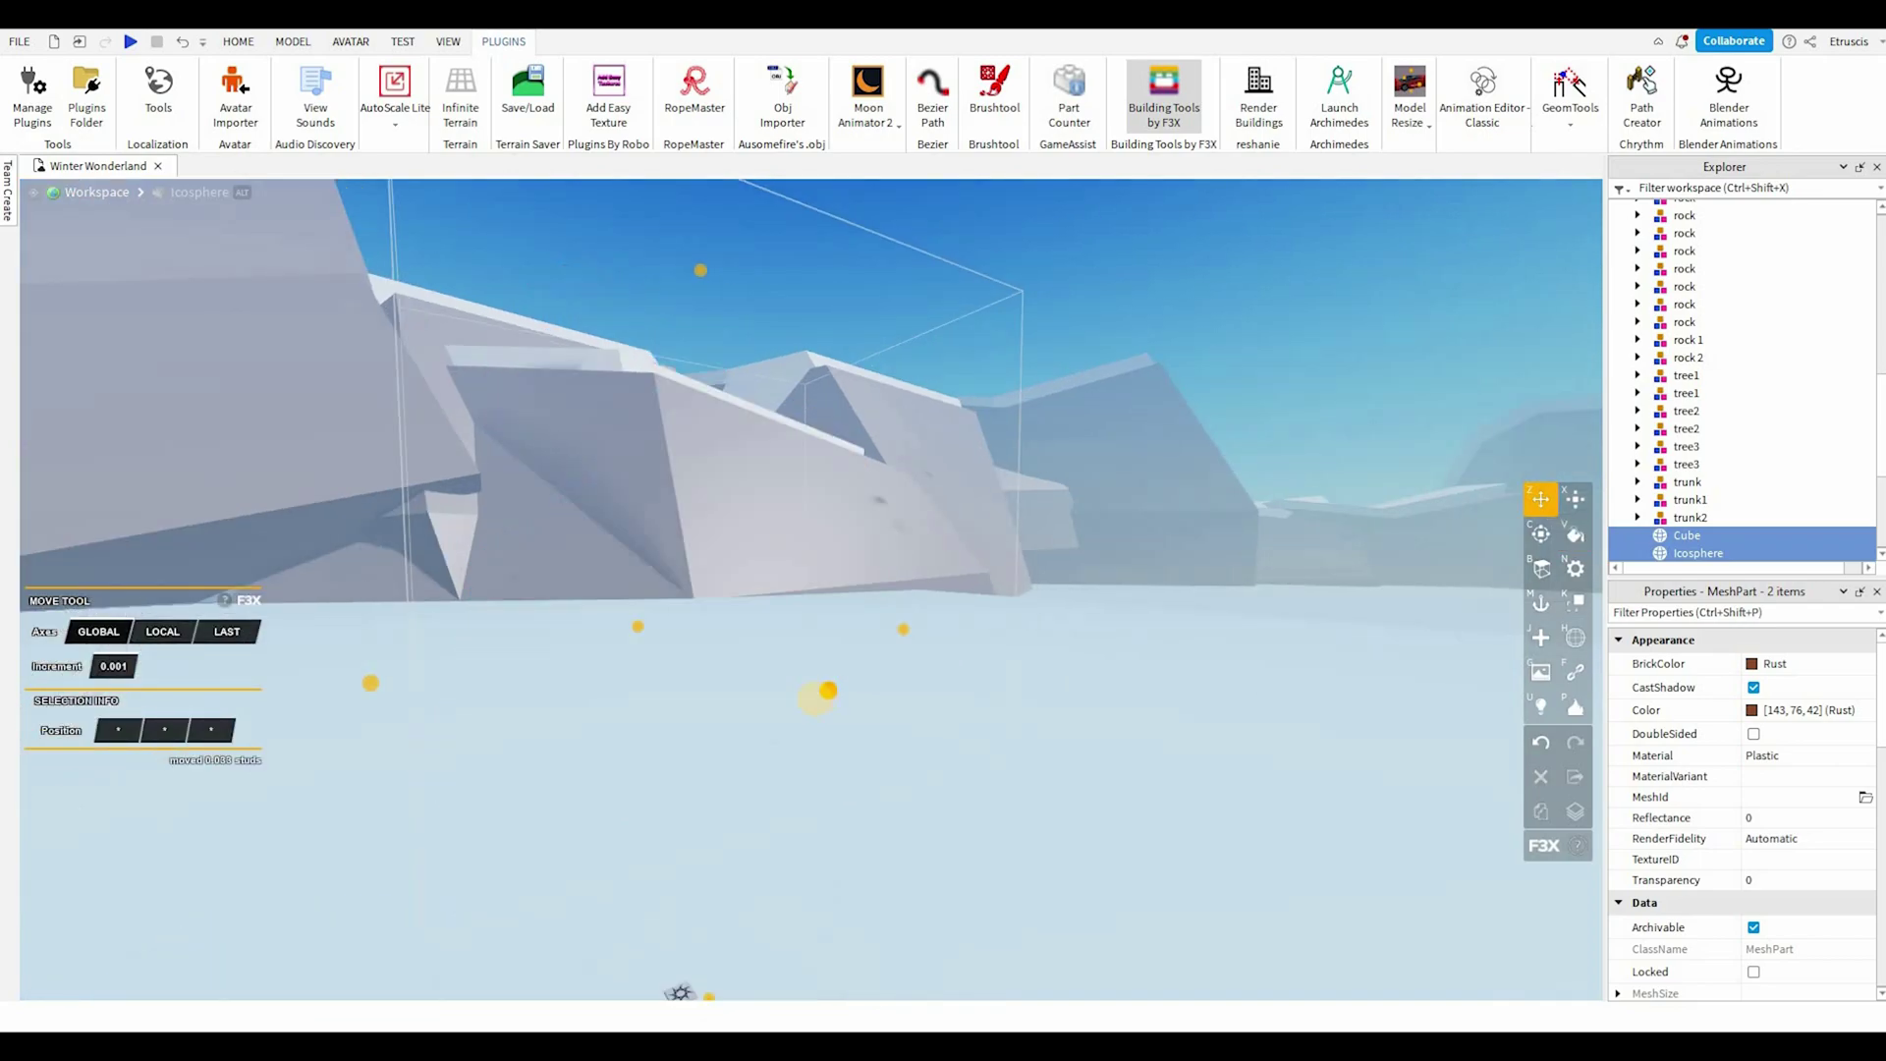
key("ctrl+z")
key("ctrl+z")
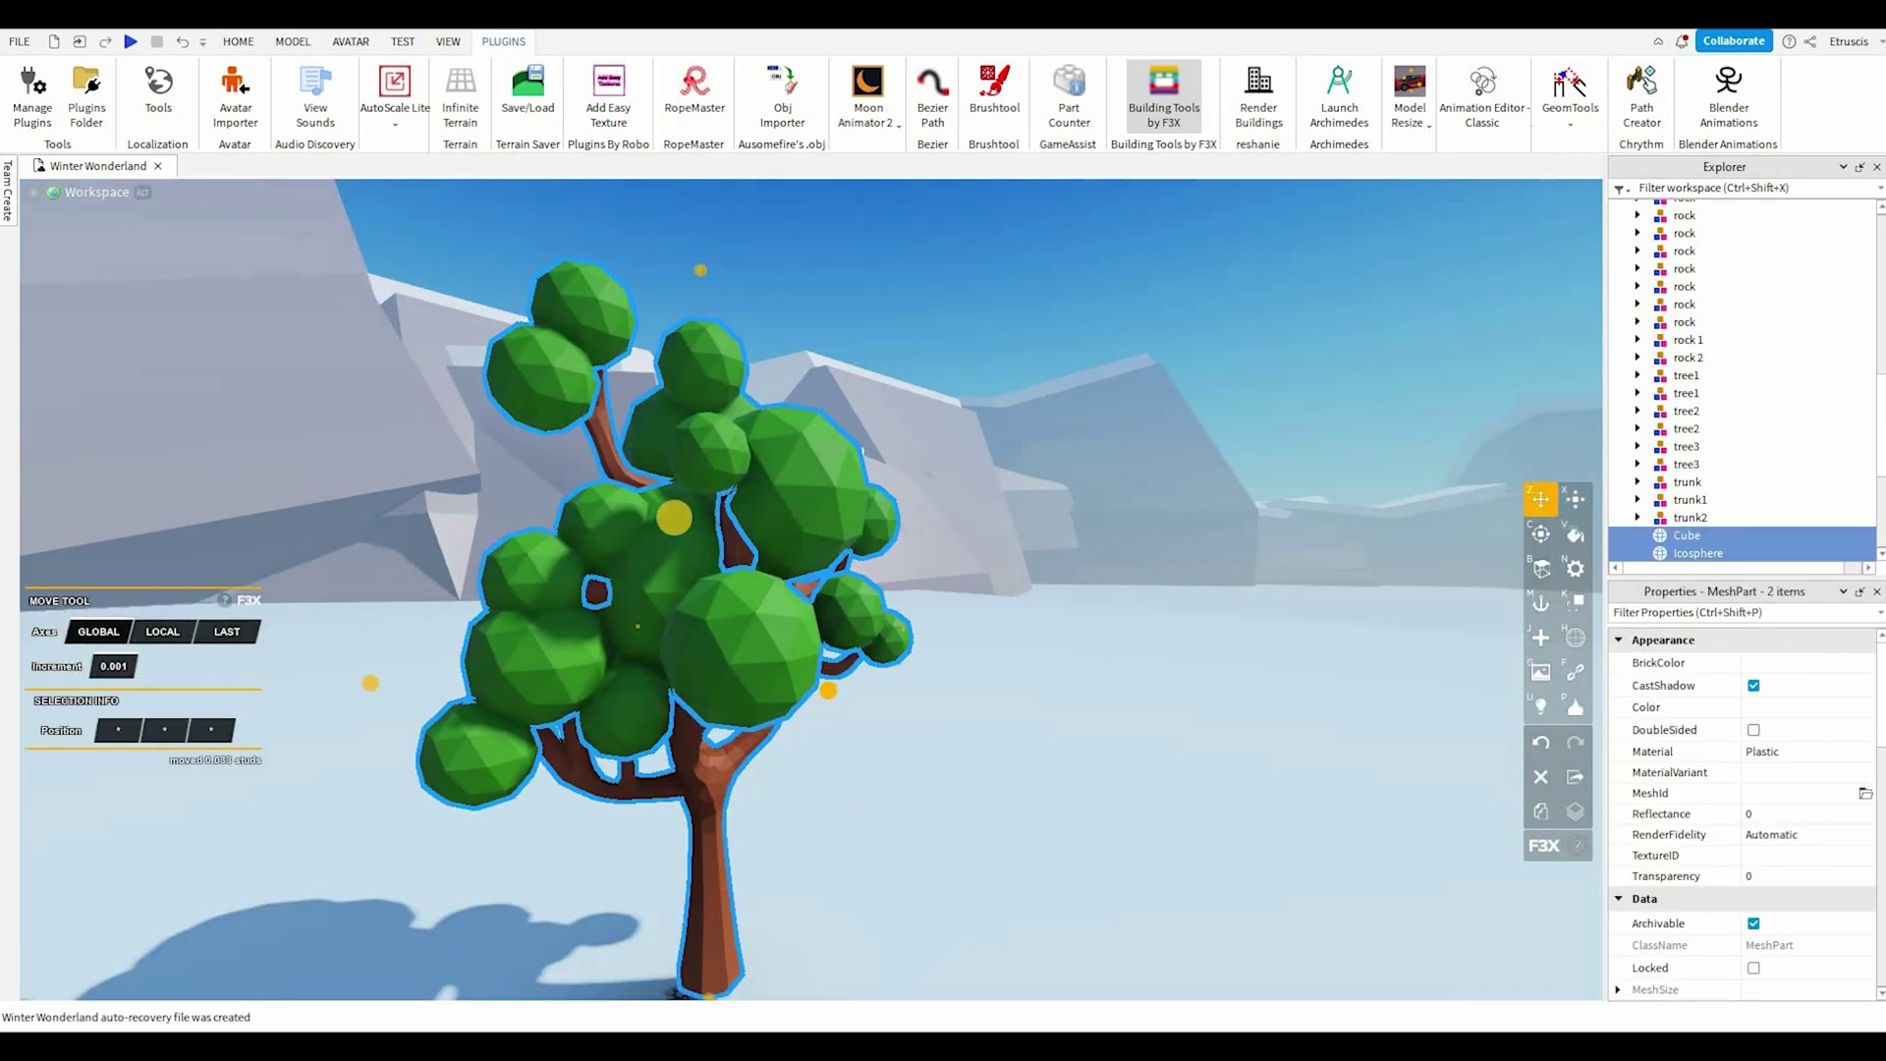
Step: Duplicate the trunk and foliage, raise the copy slightly and paint it Institutional white as a snow layer
key("shift+c")
key("w")
mouse_move(828, 691)
right_mouse_down()
mouse_move(811, 688)
mouse_move(815, 659)
mouse_move(830, 688)
right_mouse_up()
key("v")
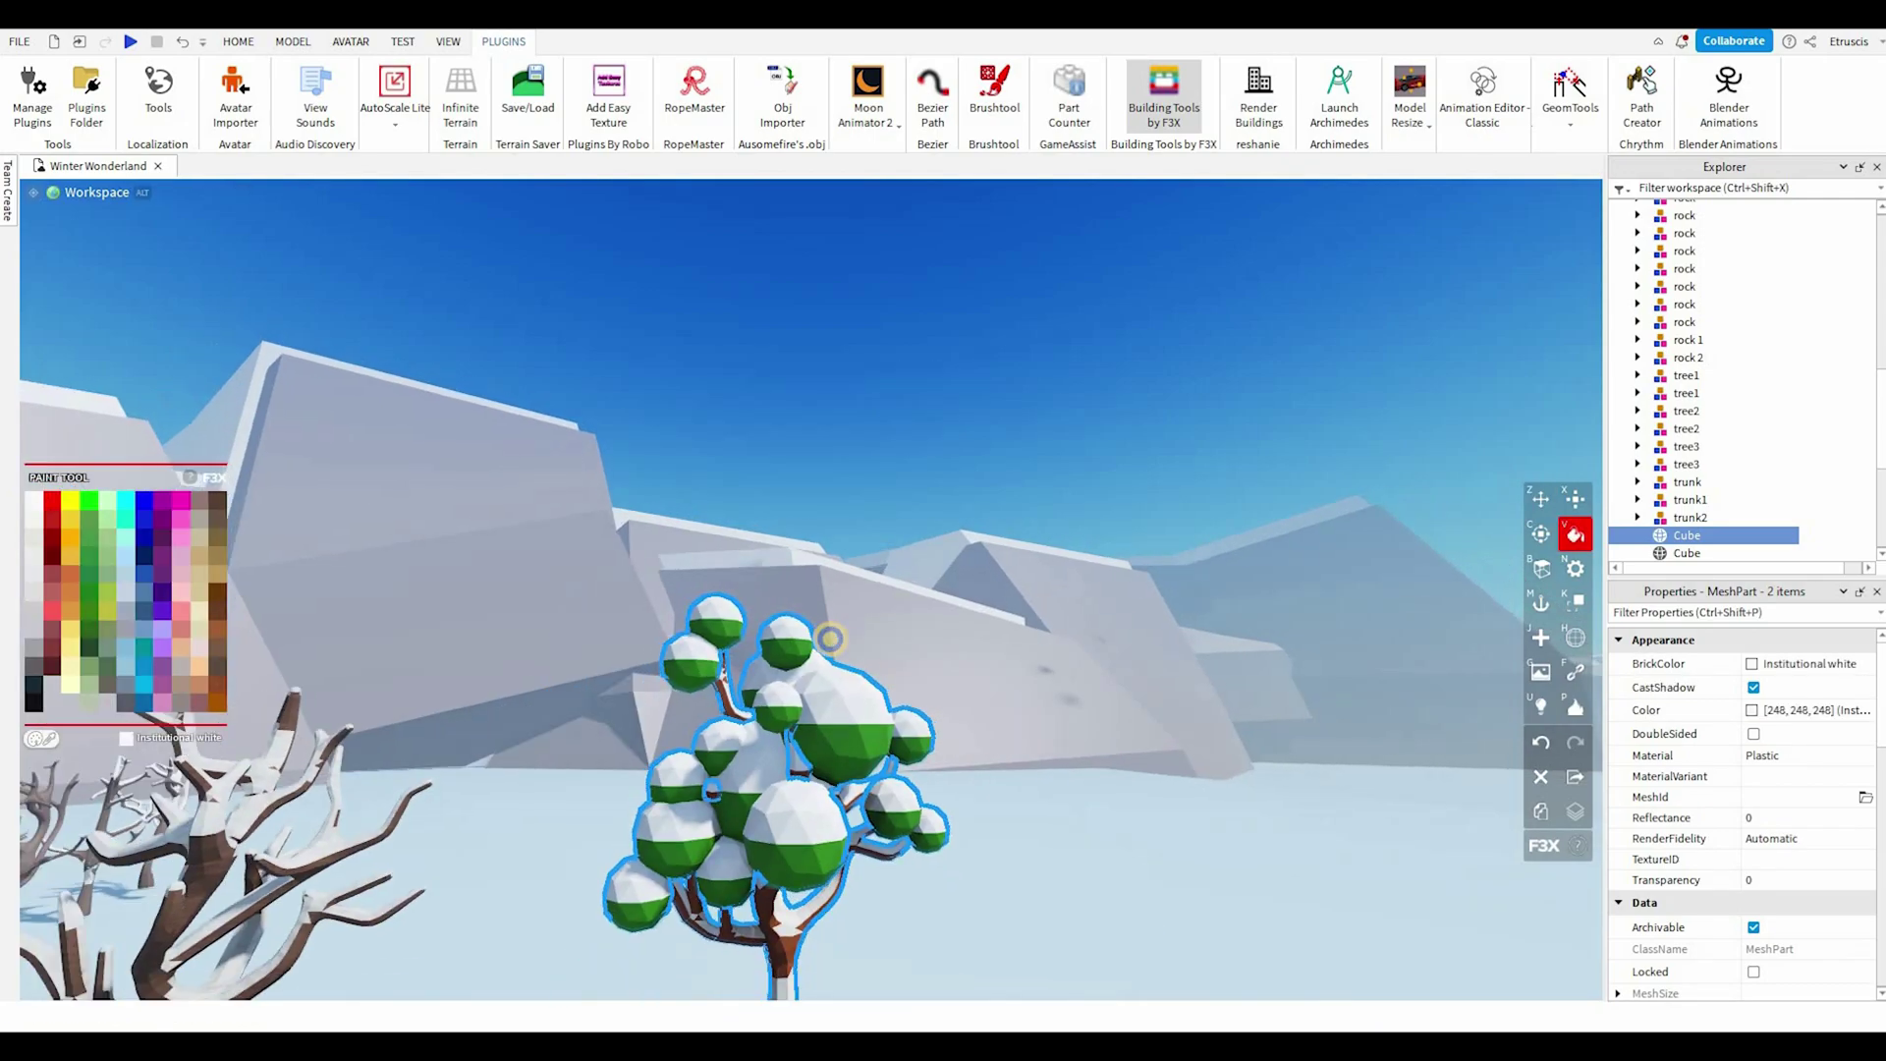
scroll(824, 517, "up", 5)
scroll(825, 517, "down", 4)
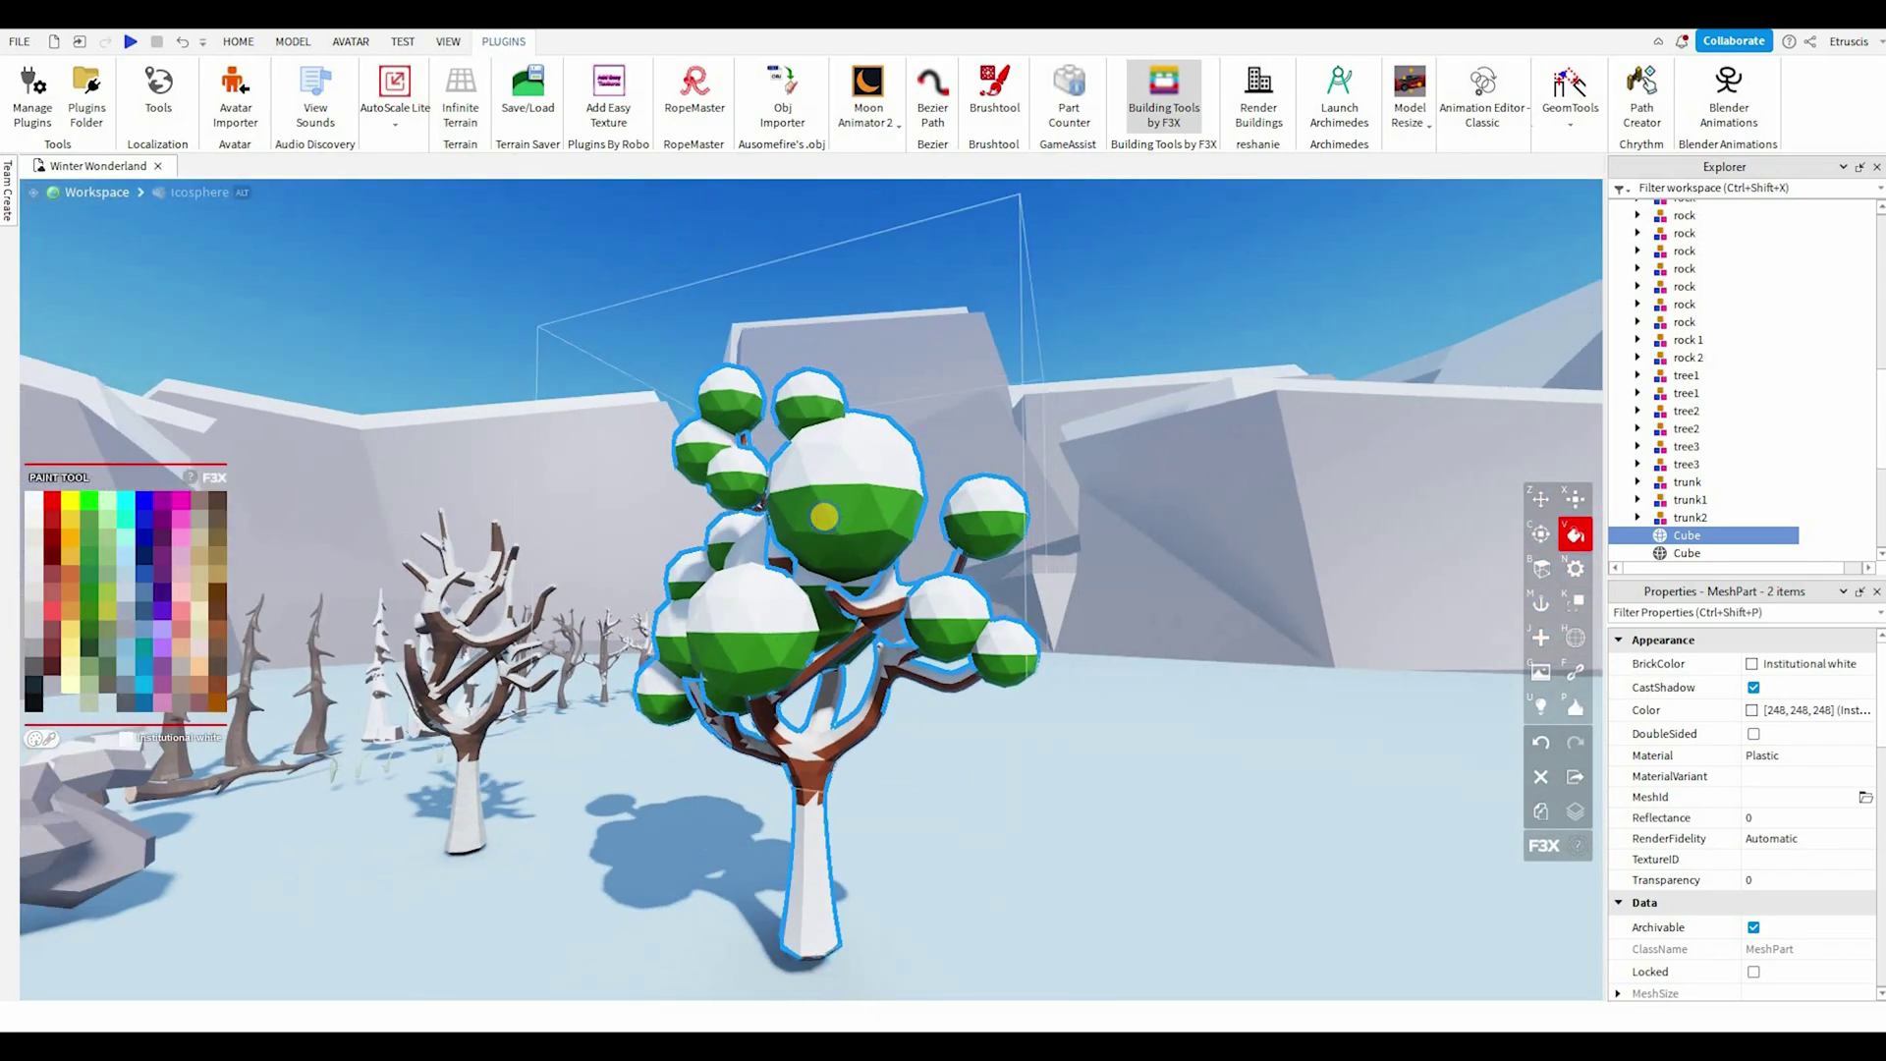
mouse_move(825, 516)
right_mouse_down()
mouse_move(827, 580)
mouse_move(835, 530)
right_mouse_up()
Step: Shift the white copy slightly with the Move tool to adjust how the snow covers the green foliage
key("z")
scroll(932, 648, "up", 5)
left_click_drag(931, 651, 935, 655)
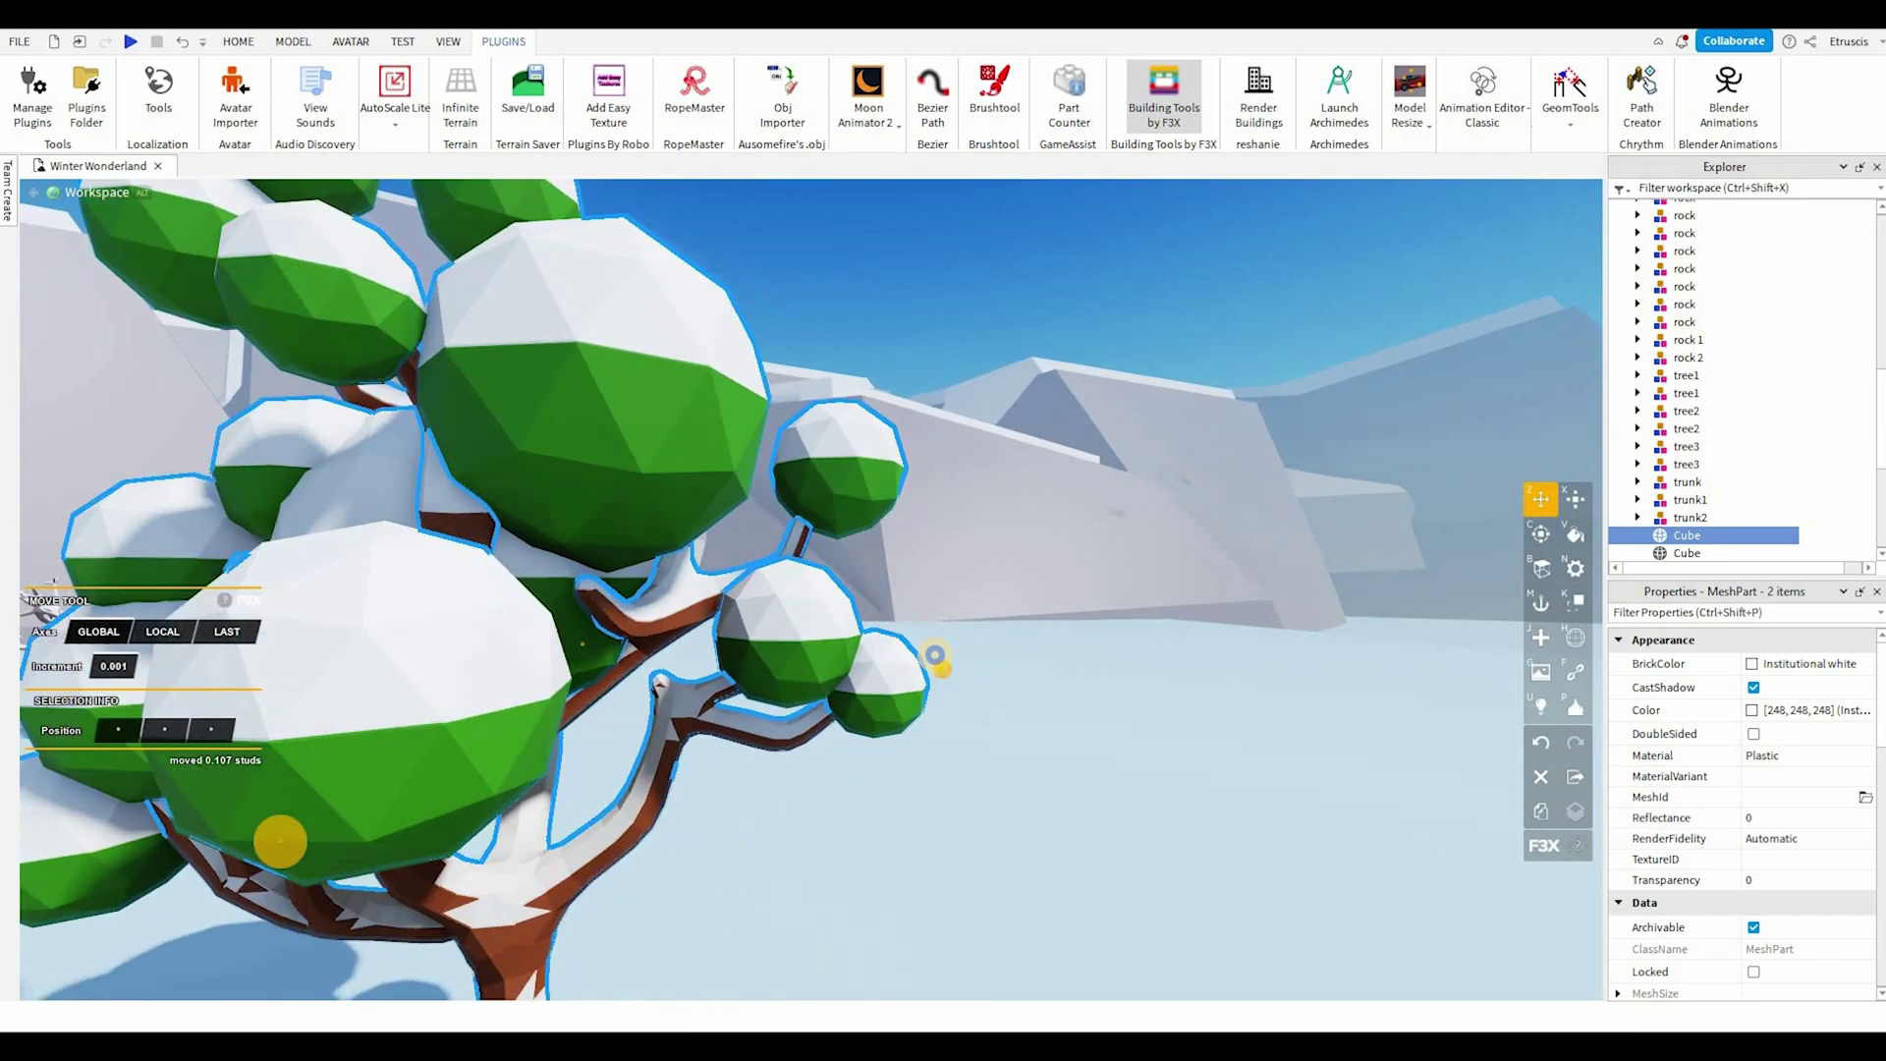
right_click_drag(934, 654, 914, 704)
scroll(913, 703, "down", 2)
scroll(928, 712, "up", 2)
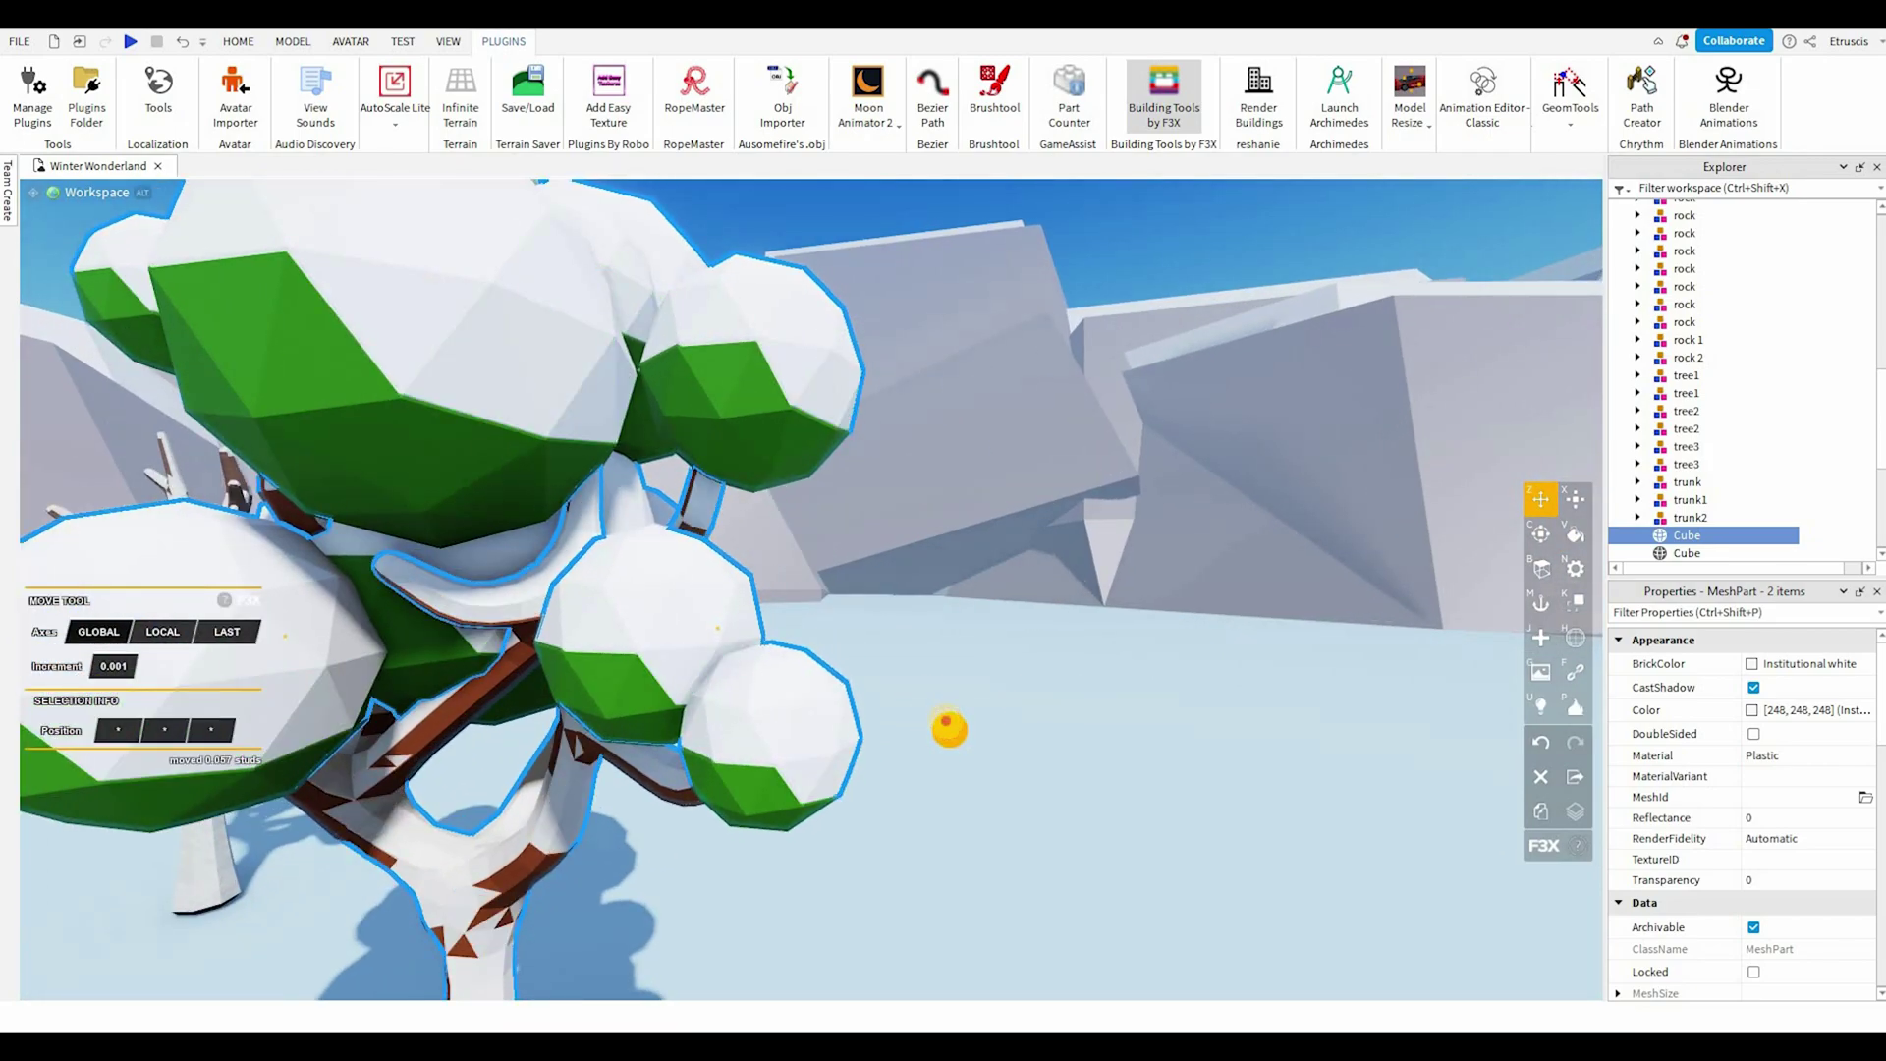
scroll(949, 723, "down", 4)
right_click_drag(949, 723, 947, 720)
scroll(864, 723, "up", 5)
scroll(864, 722, "down", 4)
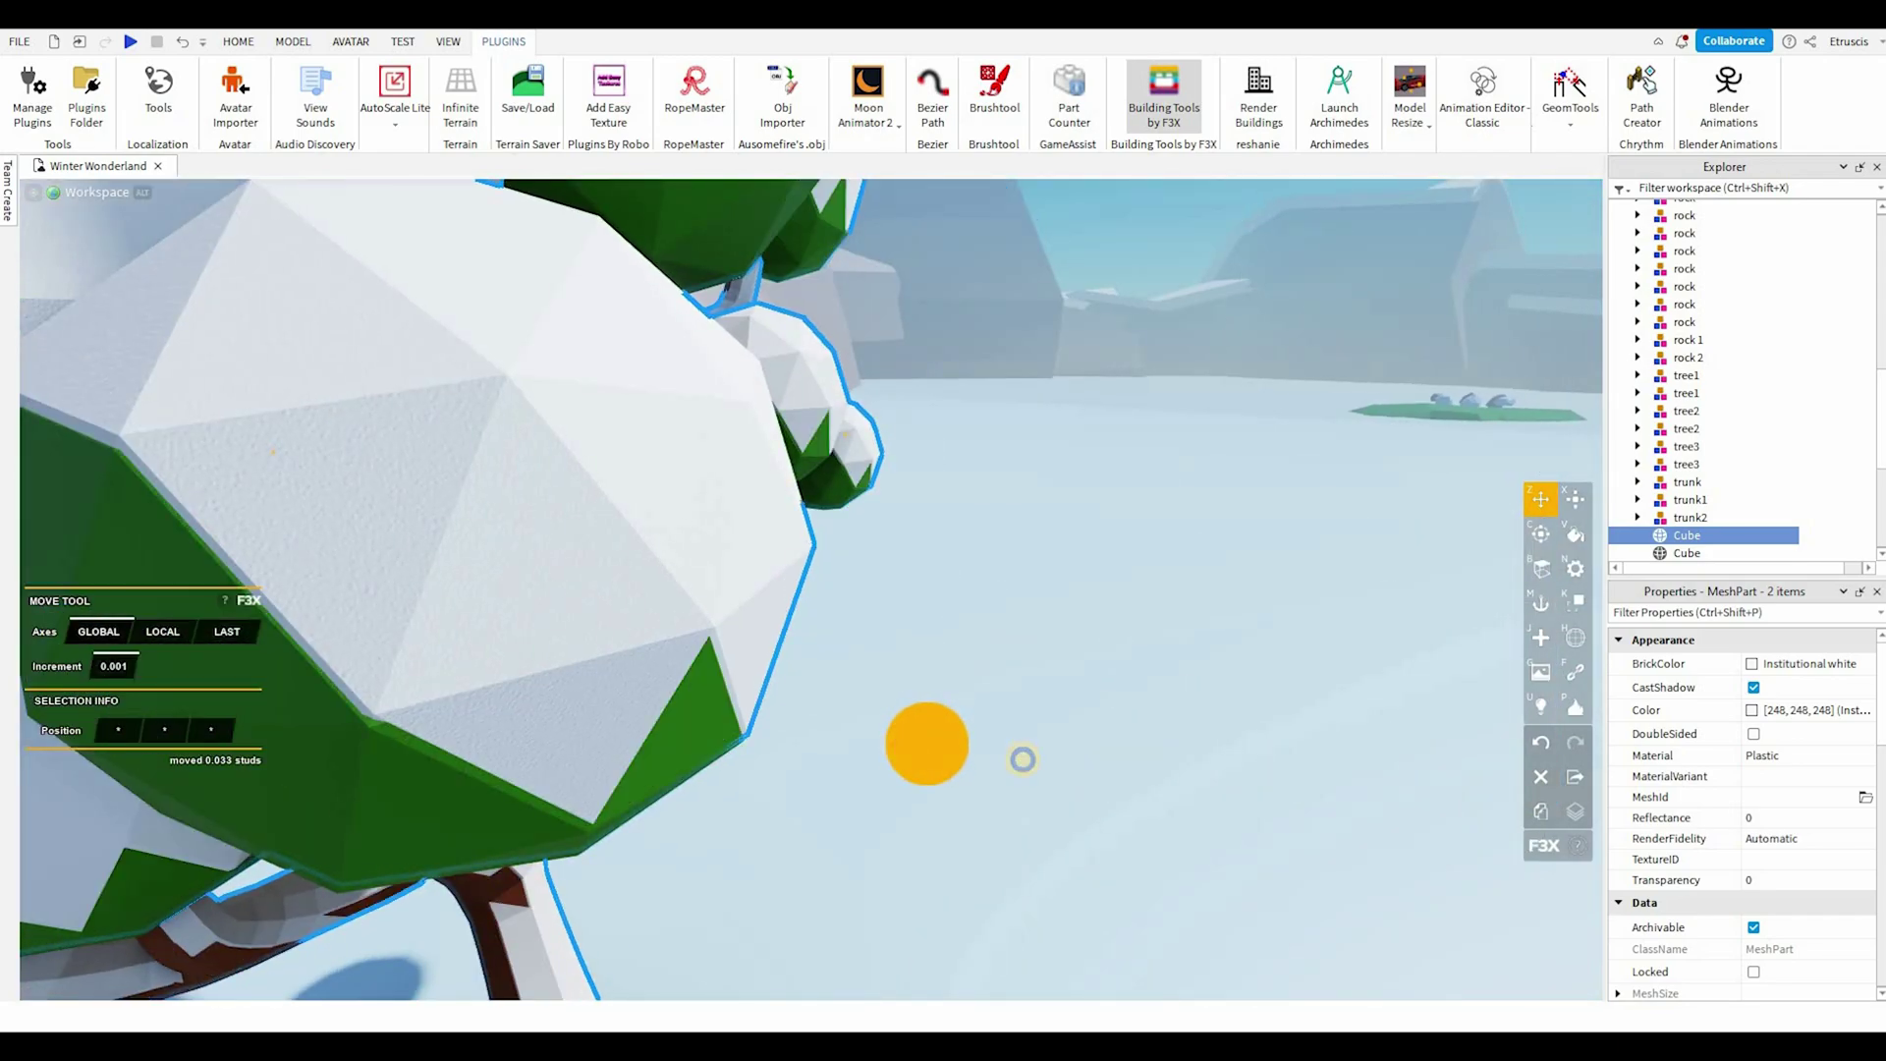
scroll(1022, 758, "down", 3)
Step: Delete the white trunk and foliage copies, leaving only the green and brown tree
left_click(954, 761)
scroll(954, 761, "down", 5)
right_click_drag(954, 760, 903, 774)
scroll(954, 761, "up", 5)
scroll(954, 760, "down", 4)
scroll(942, 693, "up", 4)
scroll(1027, 716, "down", 5)
left_click(1026, 715)
key("Delete")
left_click(1008, 845)
key("Delete")
Step: Examine the coloured foliage tree from several sides and compare it with the surrounding trees
scroll(969, 822, "up", 4)
scroll(902, 774, "up", 3)
scroll(902, 773, "down", 3)
scroll(902, 773, "up", 4)
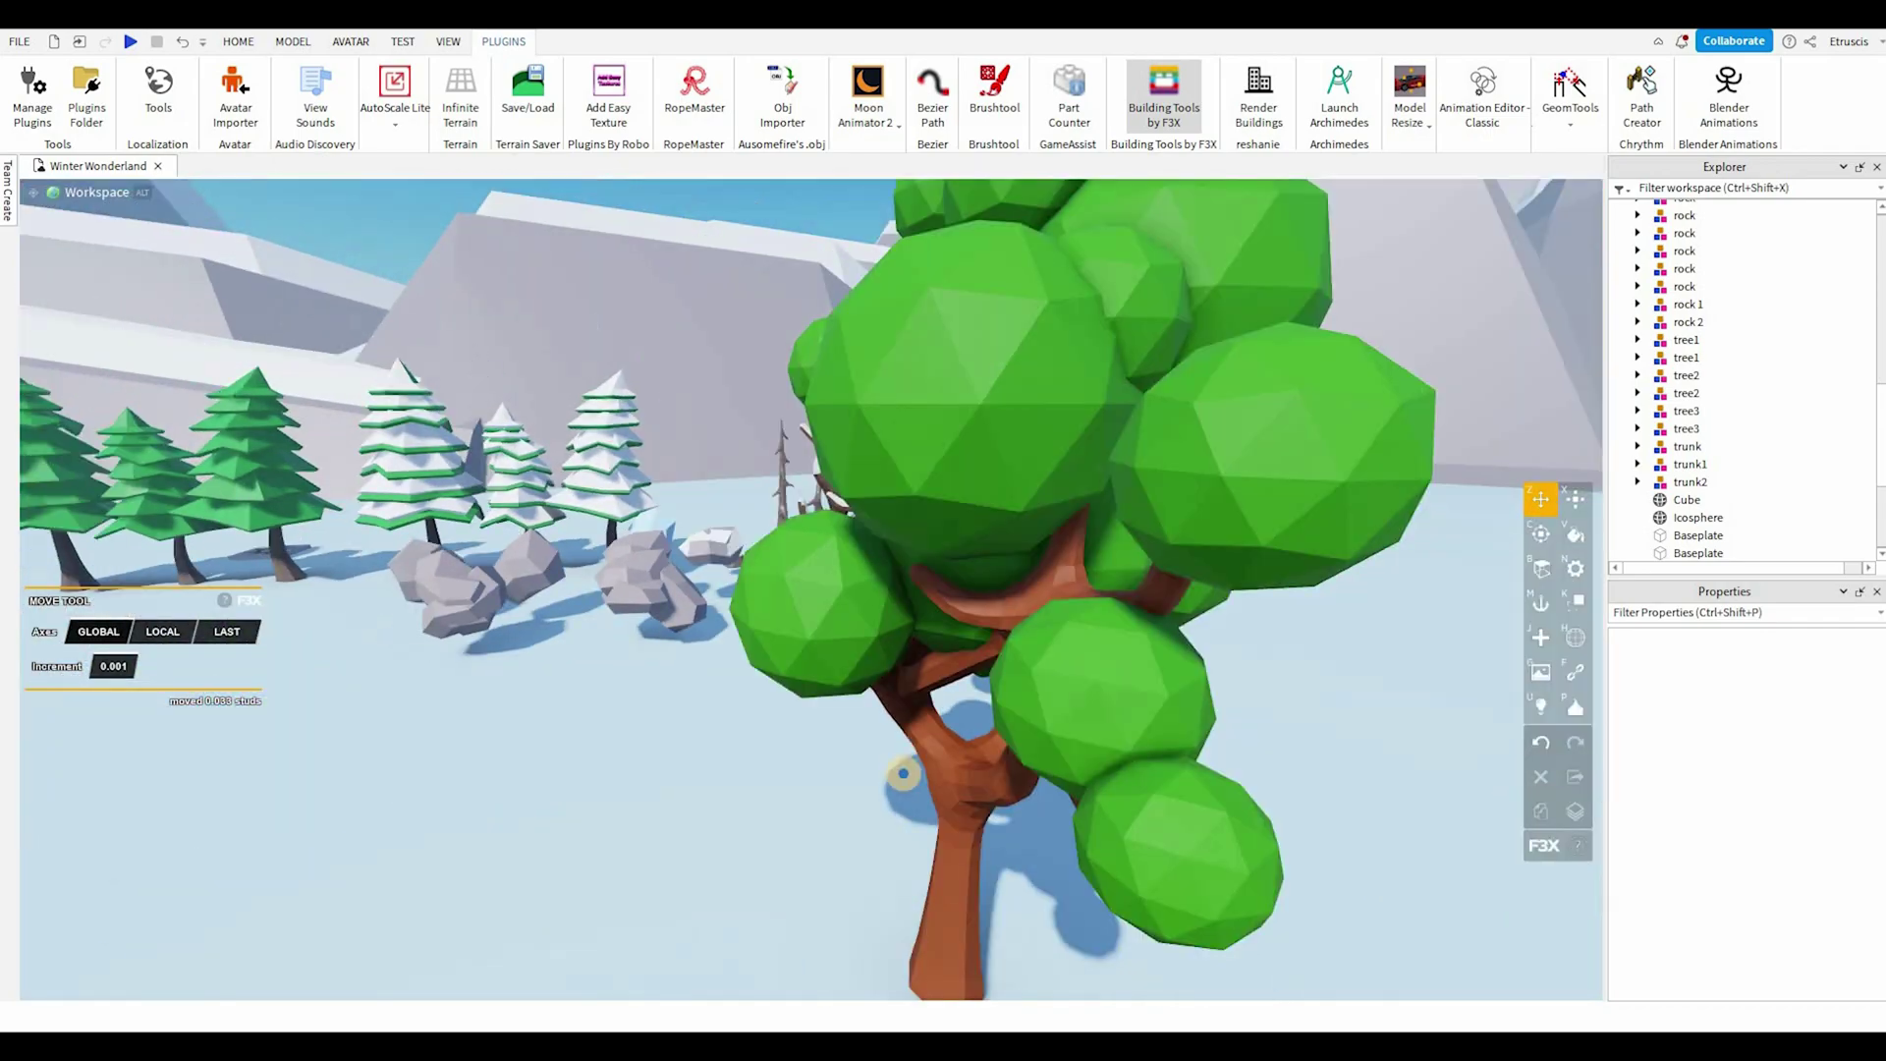
scroll(903, 774, "down", 4)
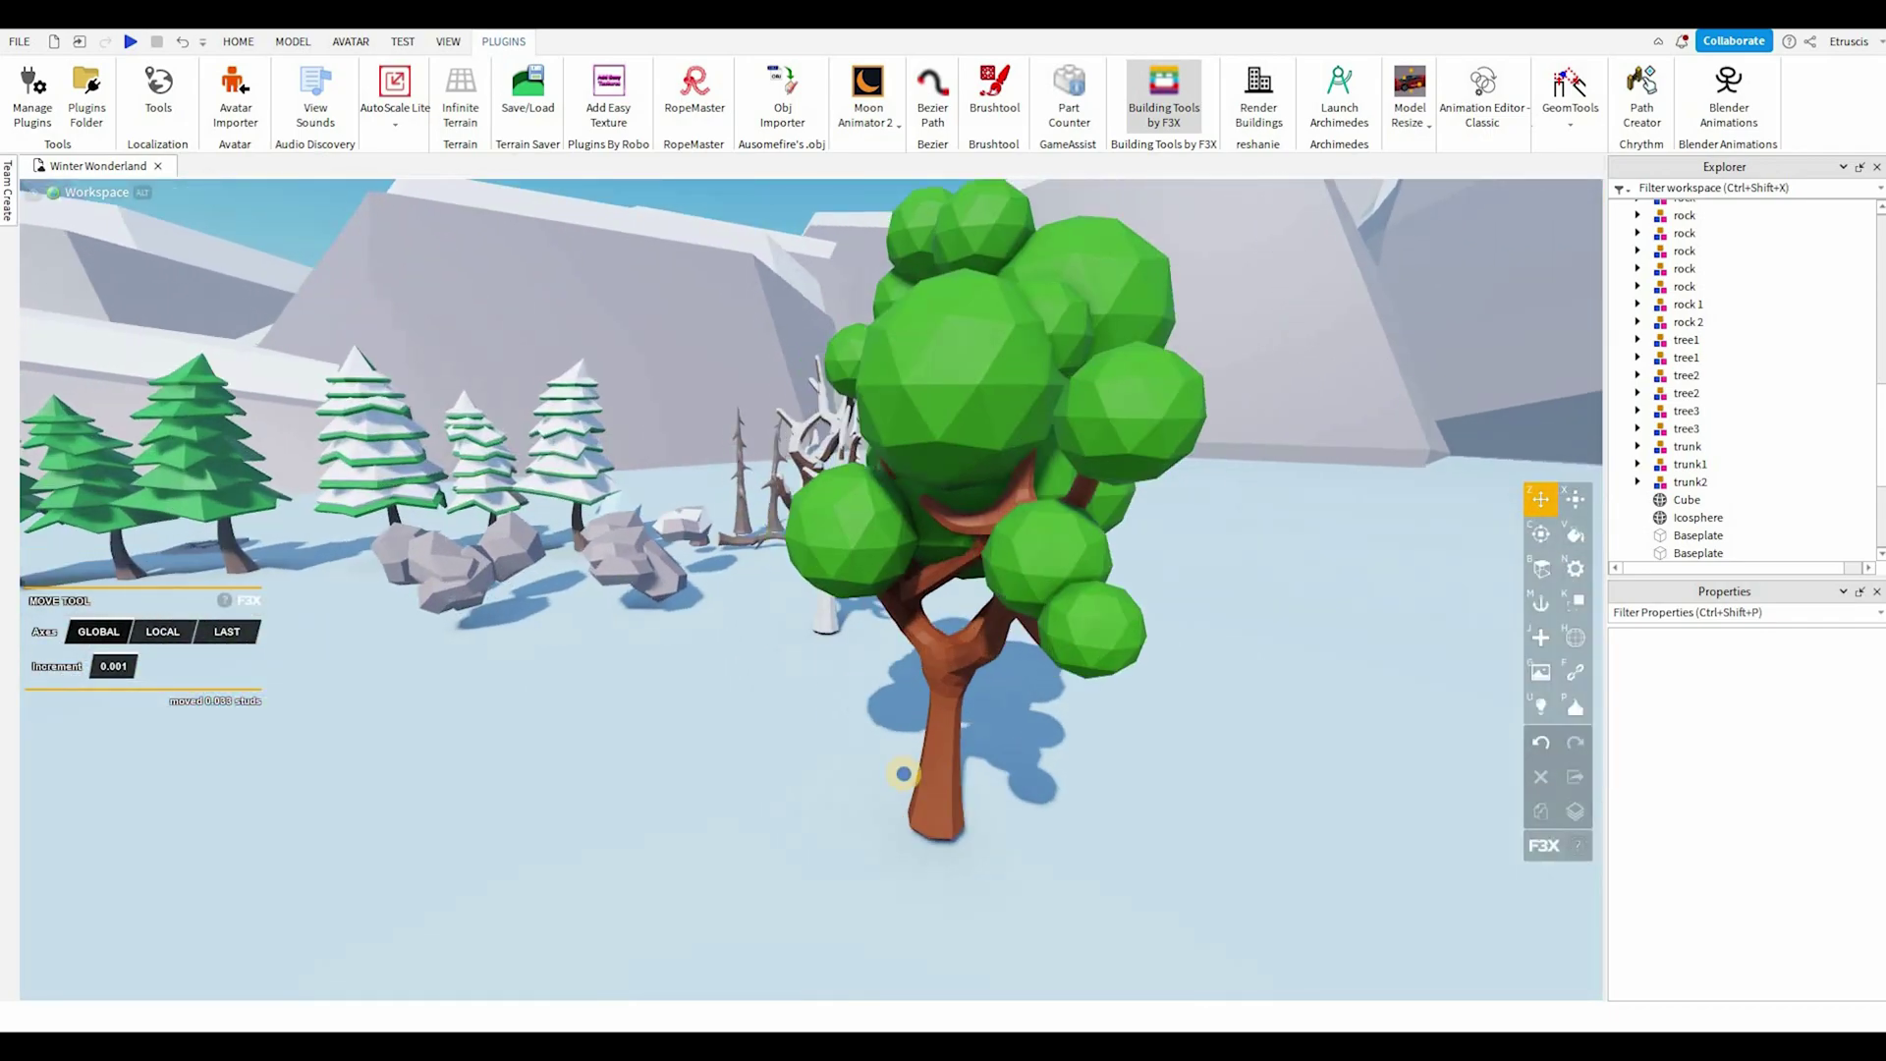
scroll(903, 773, "down", 3)
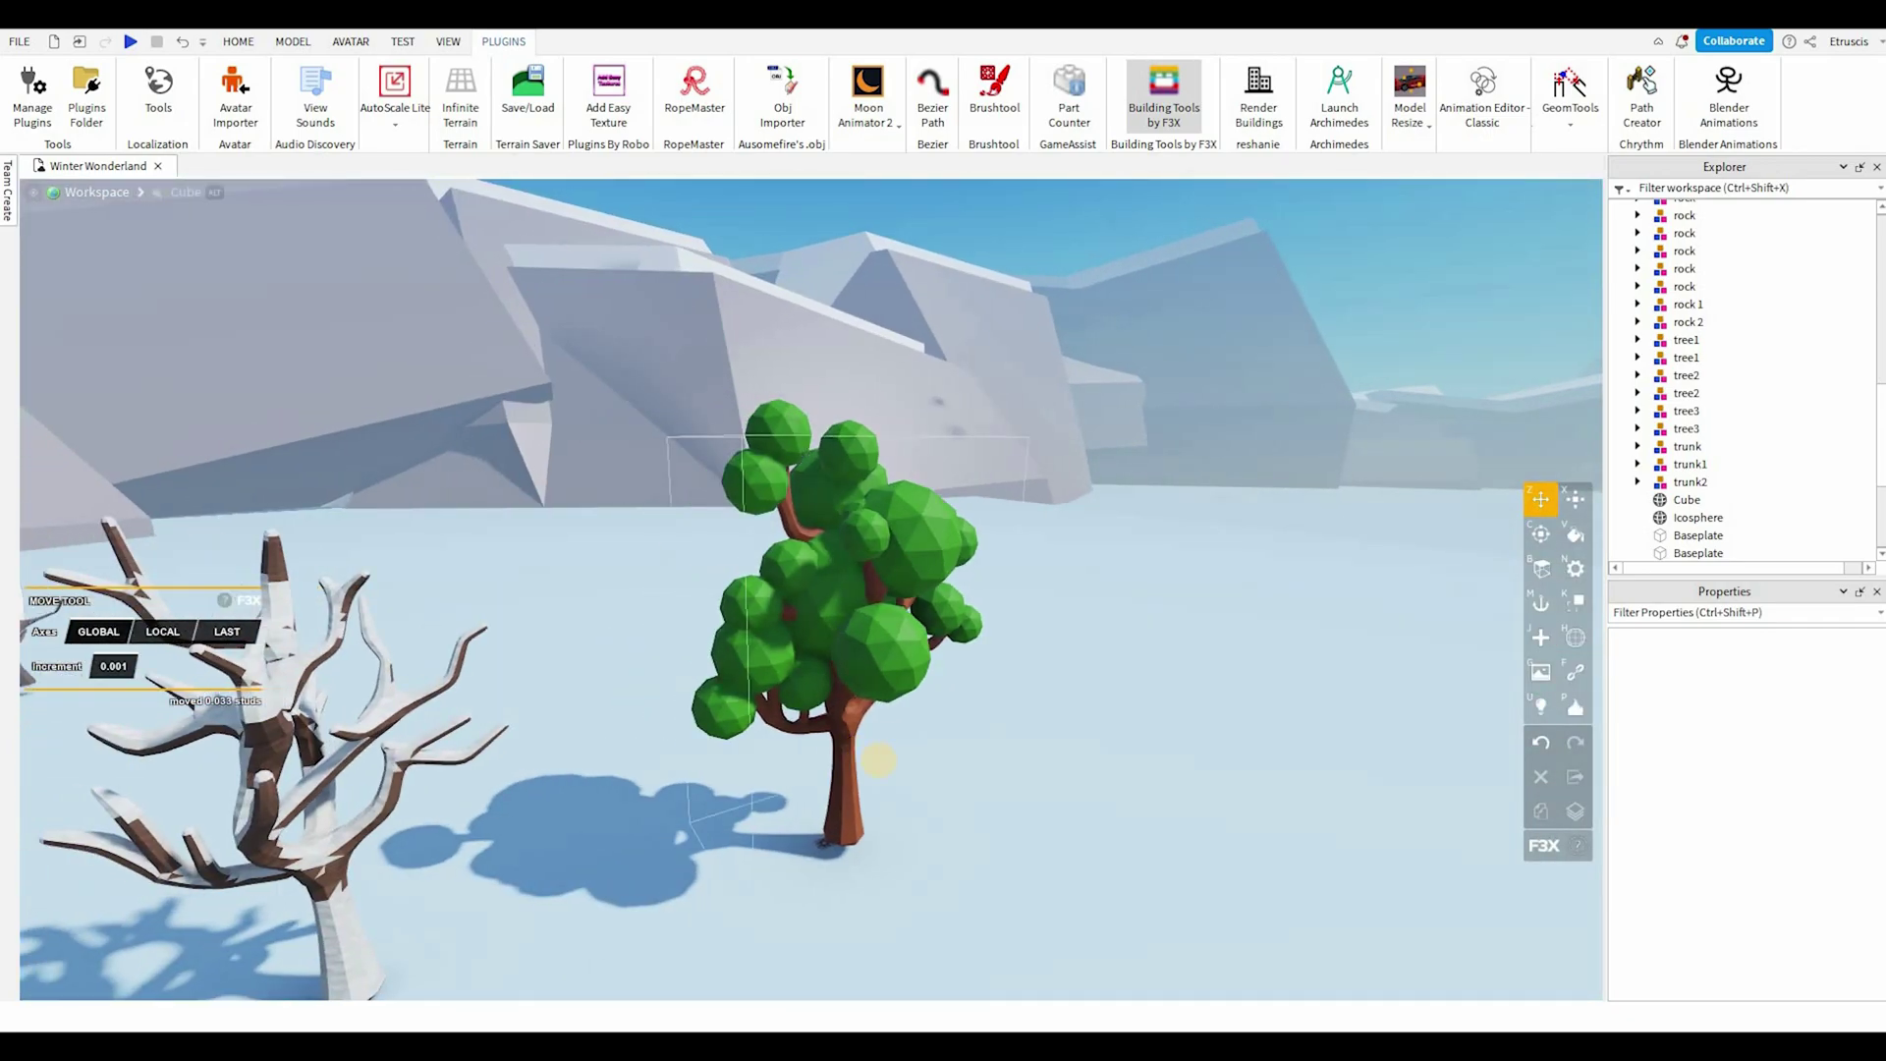
scroll(879, 764, "down", 2)
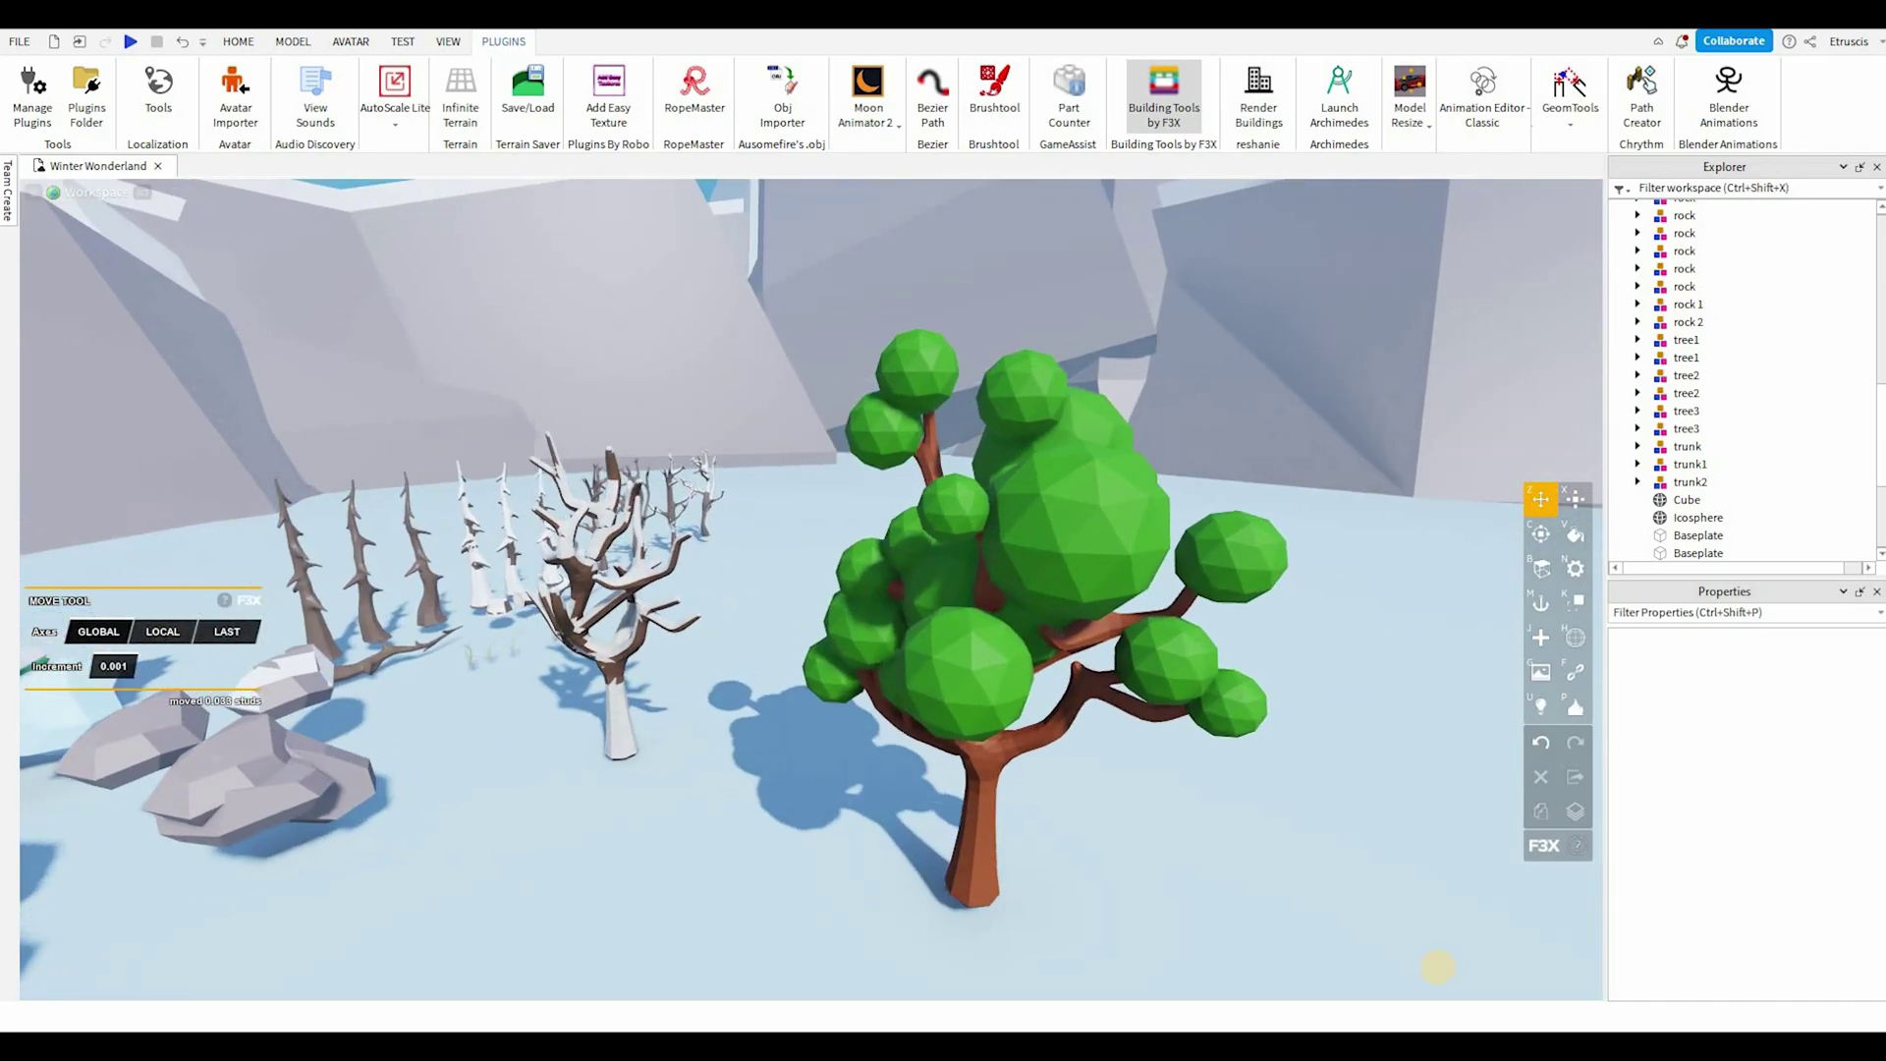